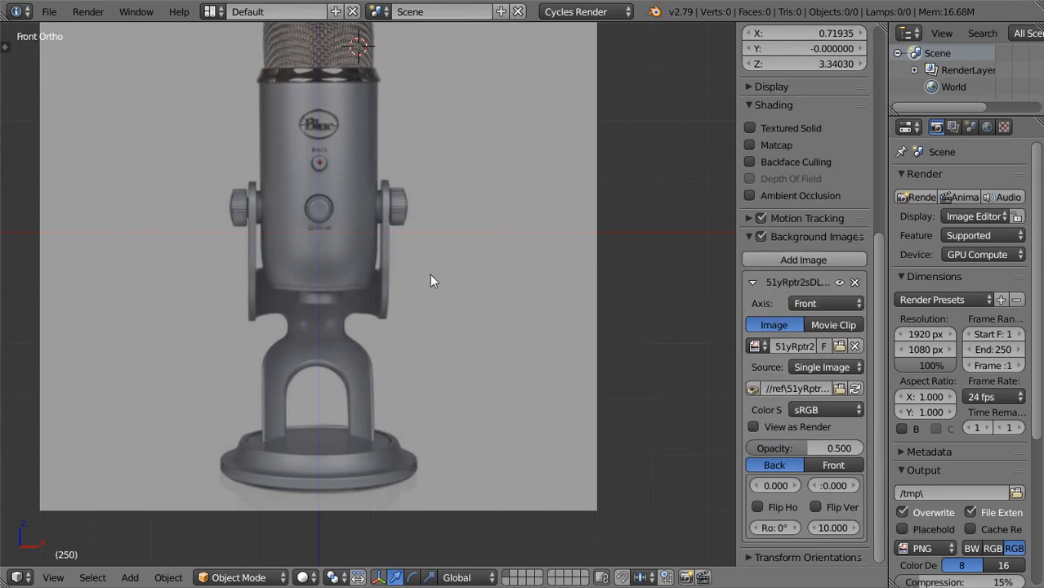
Set the front background image's size to 5
{"action": "left_click", "coordinate": [830, 528]}
{"action": "type", "text": "5"}
{"action": "key", "text": "Return"}
{"action": "scroll", "coordinate": [325, 348], "scroll_direction": "up", "scroll_amount": 4}
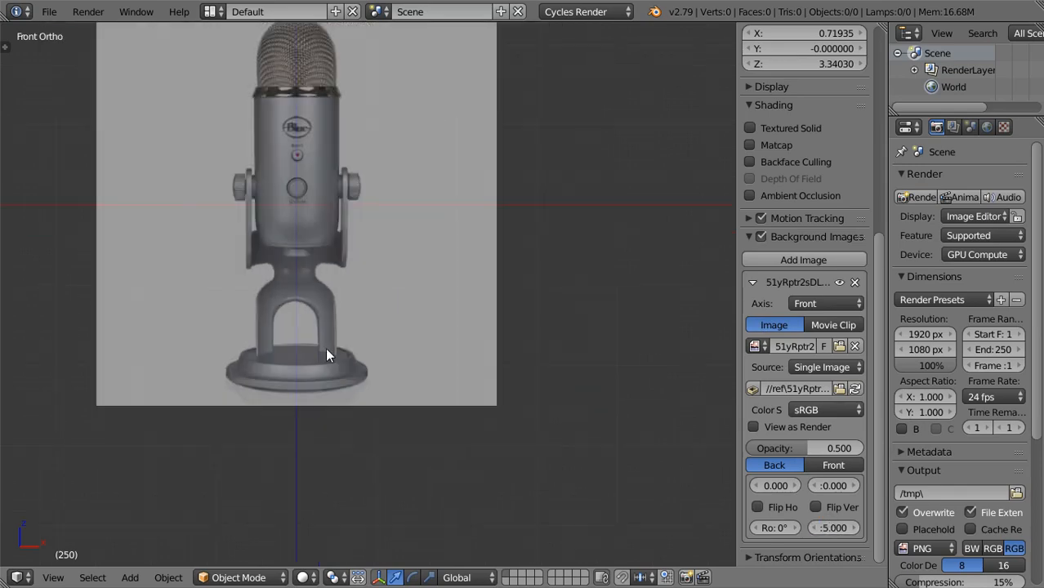
{"action": "key", "text": "shift+a"}
{"action": "mouse_move", "coordinate": [344, 200]}
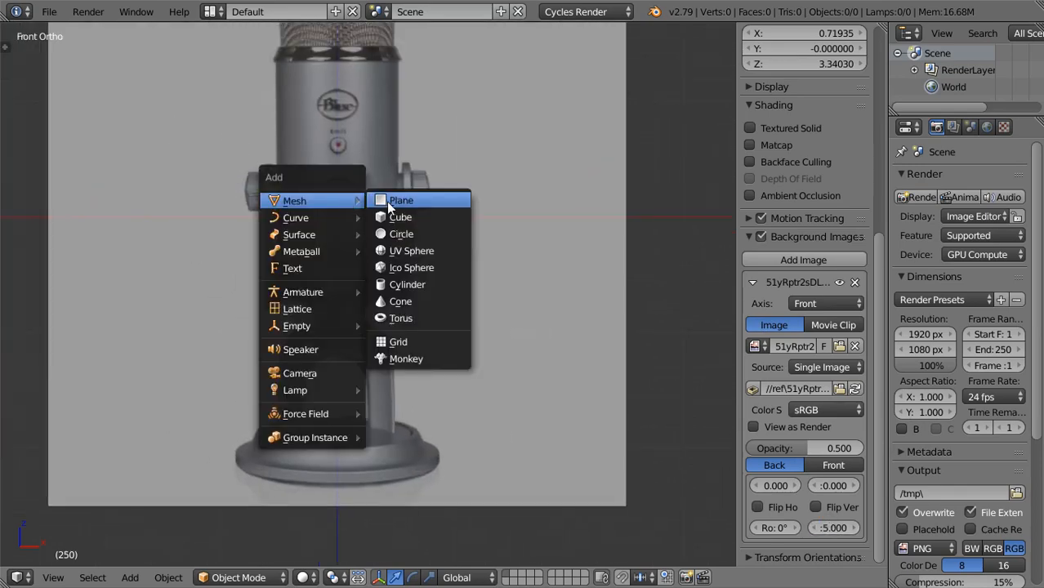
{"action": "left_click", "coordinate": [386, 204]}
{"action": "scroll", "coordinate": [418, 270], "scroll_direction": "down", "scroll_amount": 5}
{"action": "key", "text": "Delete"}
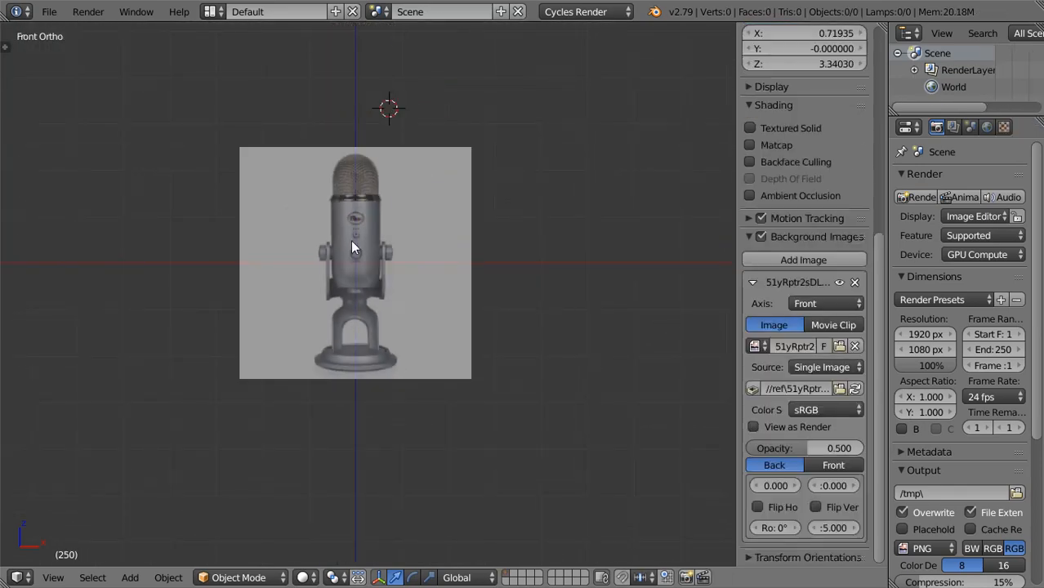
{"action": "key", "text": "shift+a"}
{"action": "mouse_move", "coordinate": [349, 232]}
{"action": "key", "text": "Escape"}
Reset the 3D cursor to the world origin and add a plane mesh there
{"action": "key", "text": "shift+c"}
{"action": "key", "text": "shift+a"}
{"action": "left_click", "coordinate": [402, 234]}
{"action": "scroll", "coordinate": [391, 262], "scroll_direction": "up", "scroll_amount": 6}
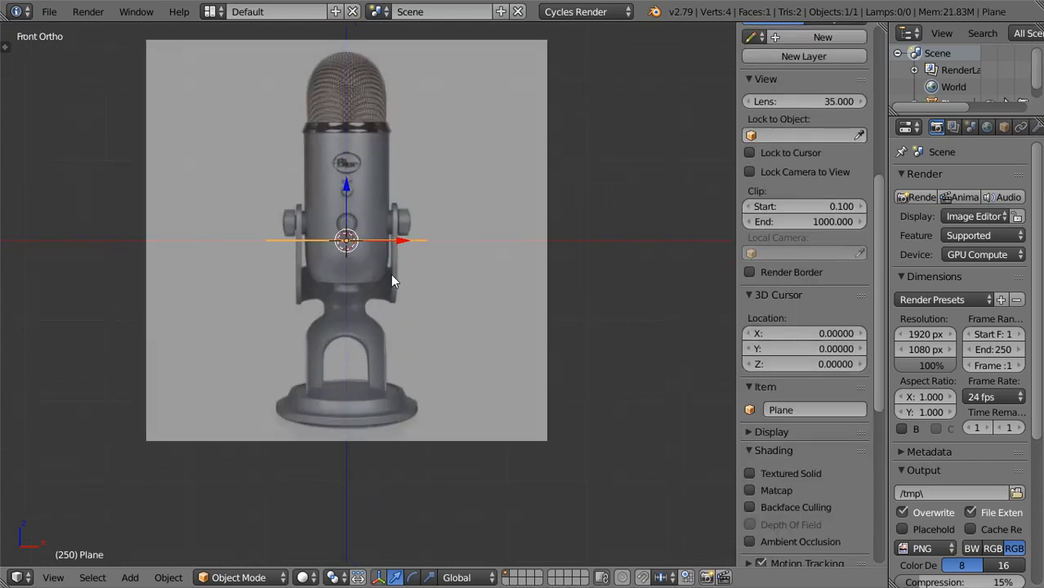
Scale the plane by 0.5 and again by 0.2 as a size guide for the reference image
{"action": "type", "text": "s0.5"}
{"action": "key", "text": "Return"}
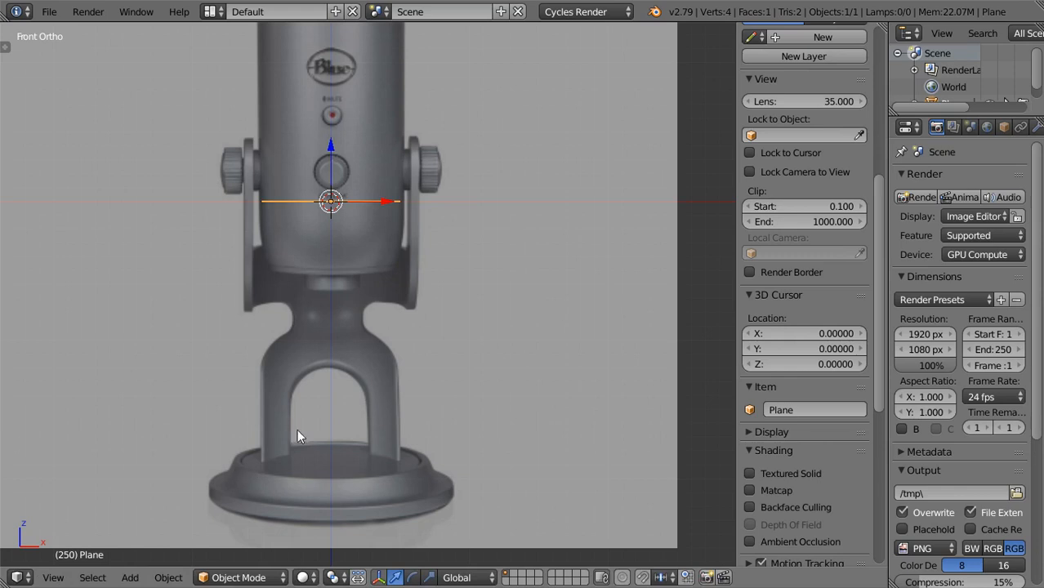
{"action": "type", "text": "s.2"}
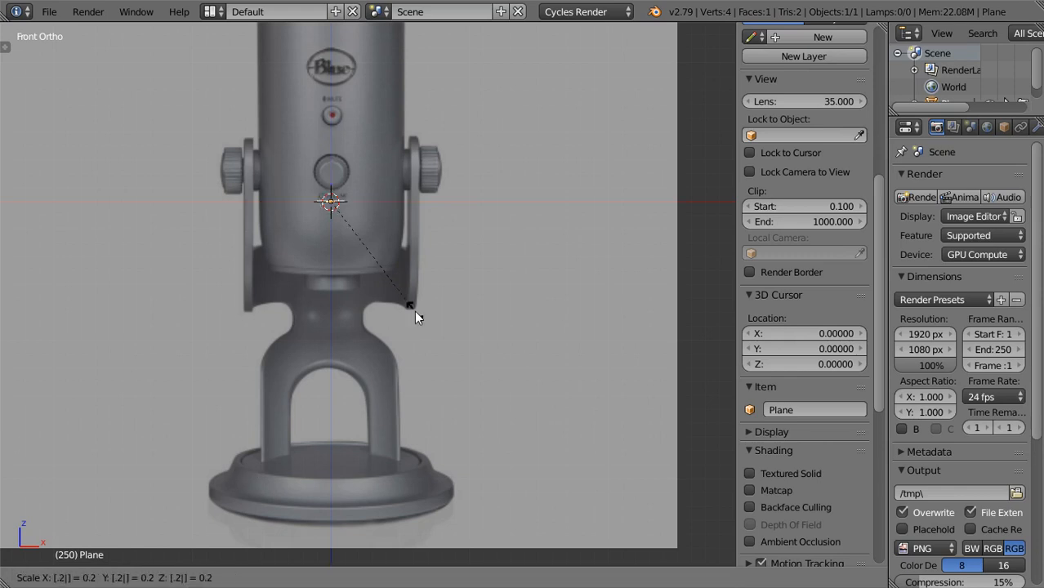
{"action": "key", "text": "Return"}
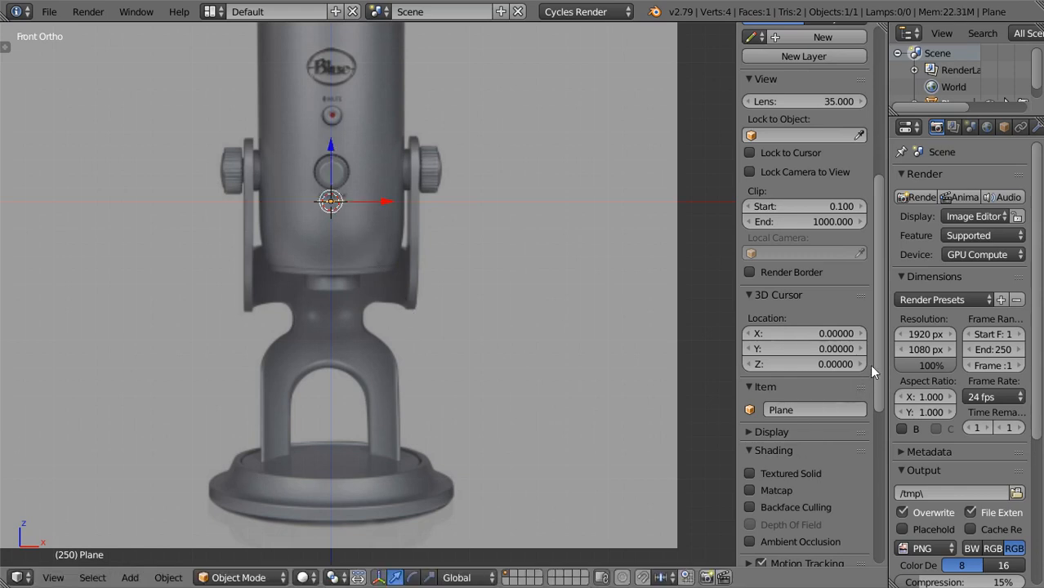
Set the microphone background image's size to 0.5
{"action": "scroll", "coordinate": [876, 384], "scroll_direction": "down", "scroll_amount": 1}
{"action": "scroll", "coordinate": [875, 380], "scroll_direction": "down", "scroll_amount": 10}
{"action": "left_click", "coordinate": [833, 527]}
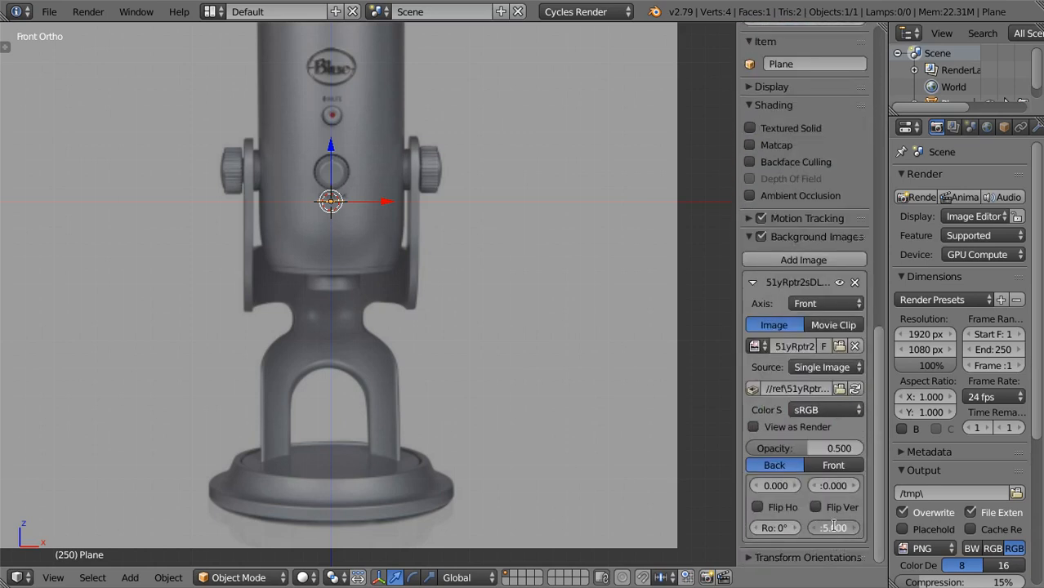
{"action": "type", "text": ".5"}
{"action": "key", "text": "Return"}
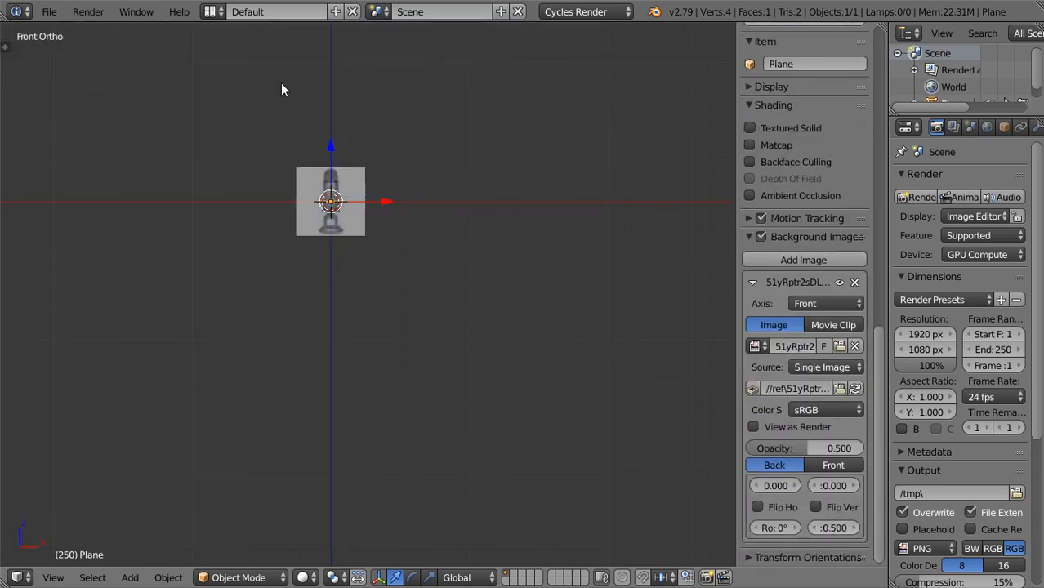
{"action": "scroll", "coordinate": [283, 86], "scroll_direction": "up", "scroll_amount": 4}
{"action": "middle_click_drag", "start_coordinate": [320, 161], "coordinate": [359, 296], "text": "shift"}
{"action": "scroll", "coordinate": [359, 297], "scroll_direction": "up", "scroll_amount": 5}
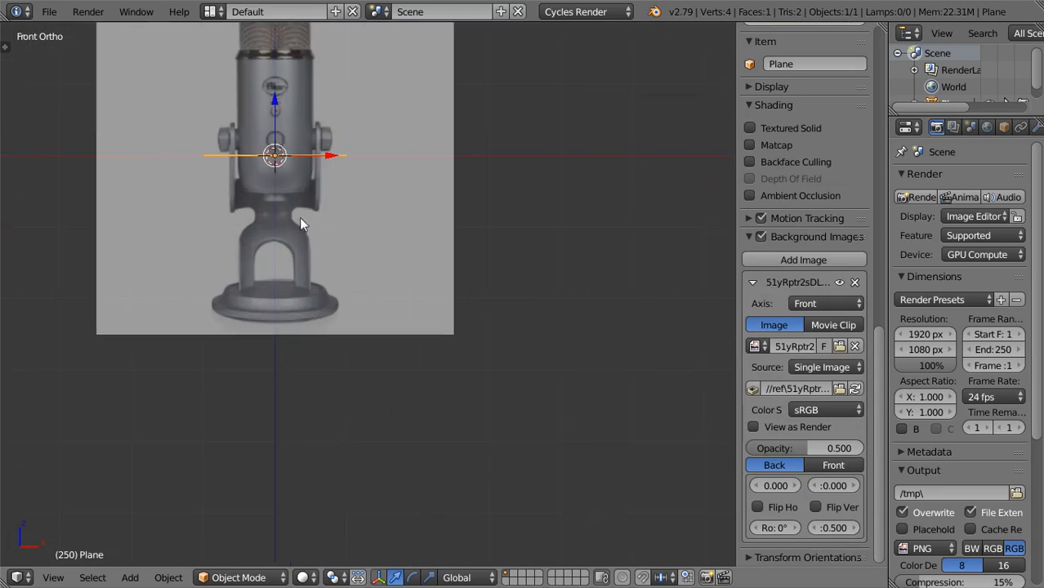
{"action": "middle_click_drag", "start_coordinate": [299, 218], "coordinate": [388, 312], "text": "shift"}
{"action": "scroll", "coordinate": [388, 312], "scroll_direction": "up", "scroll_amount": 3}
{"action": "scroll", "coordinate": [406, 314], "scroll_direction": "up", "scroll_amount": 1}
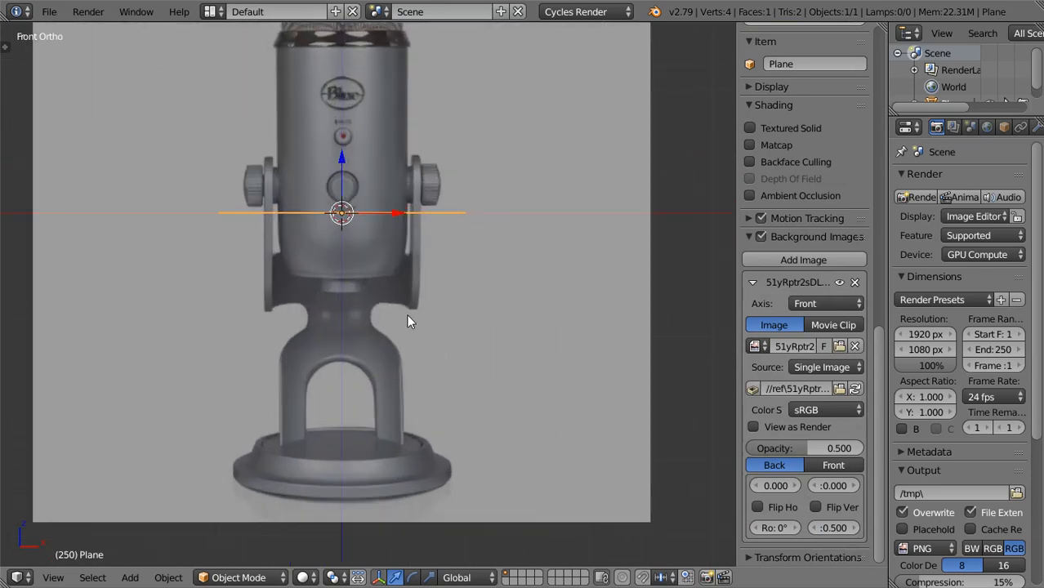
Lower the plane along Z to the microphone's base and enlarge the background image to 0.6, keeping the plane level with the base
{"action": "key", "text": "g"}
{"action": "key", "text": "z"}
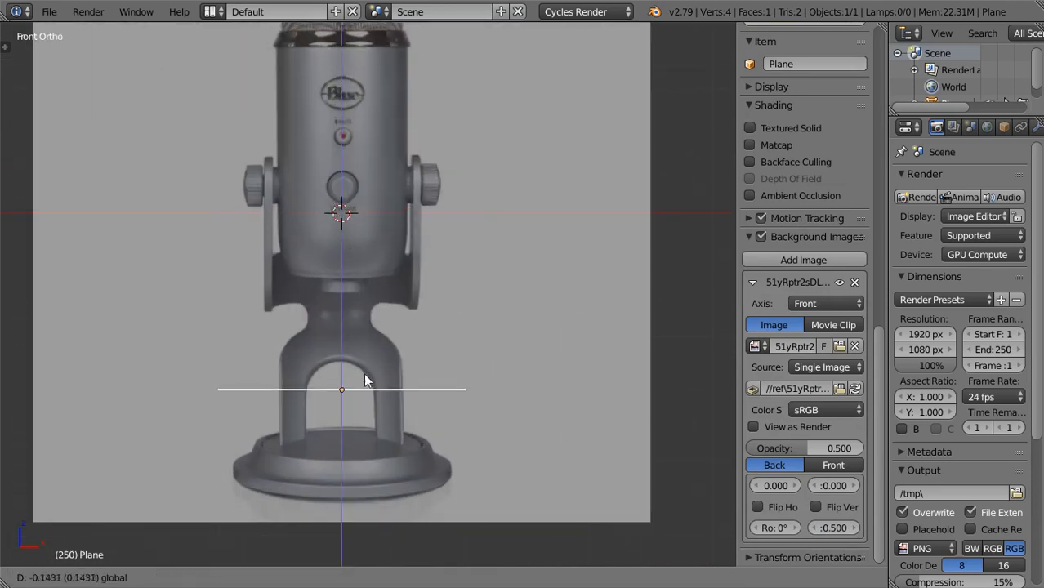
{"action": "left_click", "coordinate": [371, 417]}
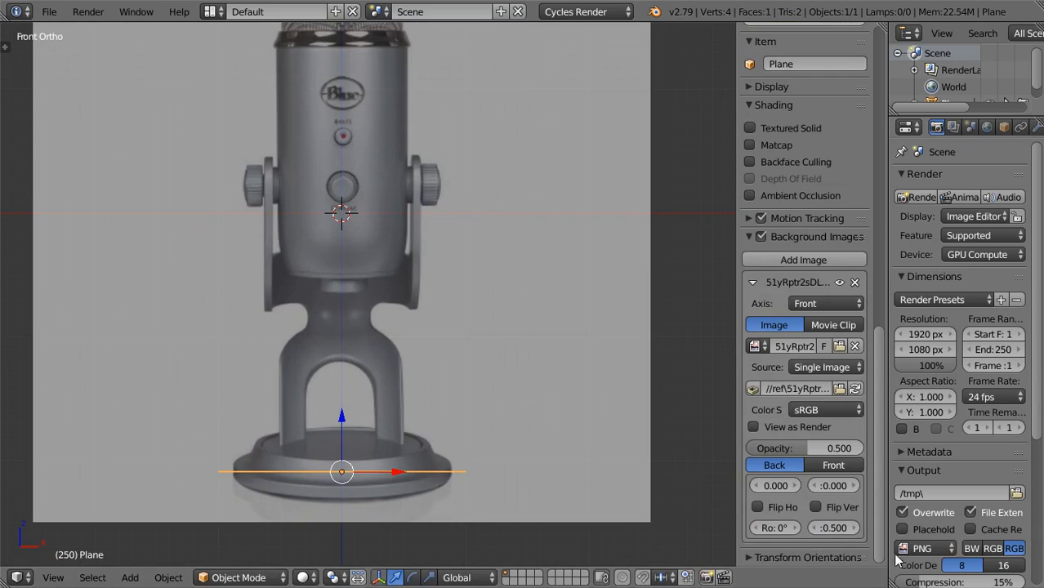
{"action": "left_click", "coordinate": [860, 528]}
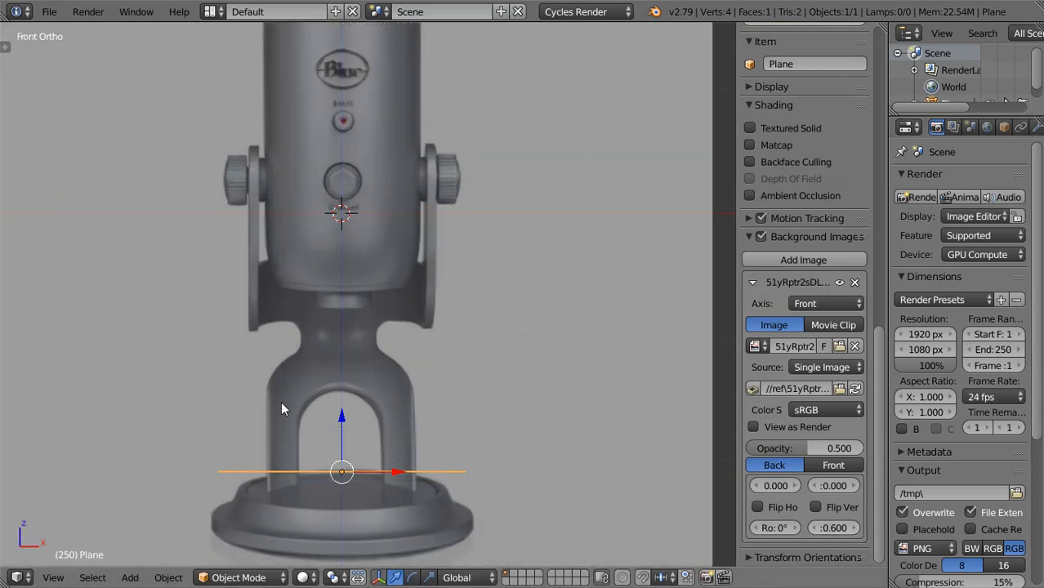
{"action": "left_click_drag", "start_coordinate": [349, 422], "coordinate": [362, 463]}
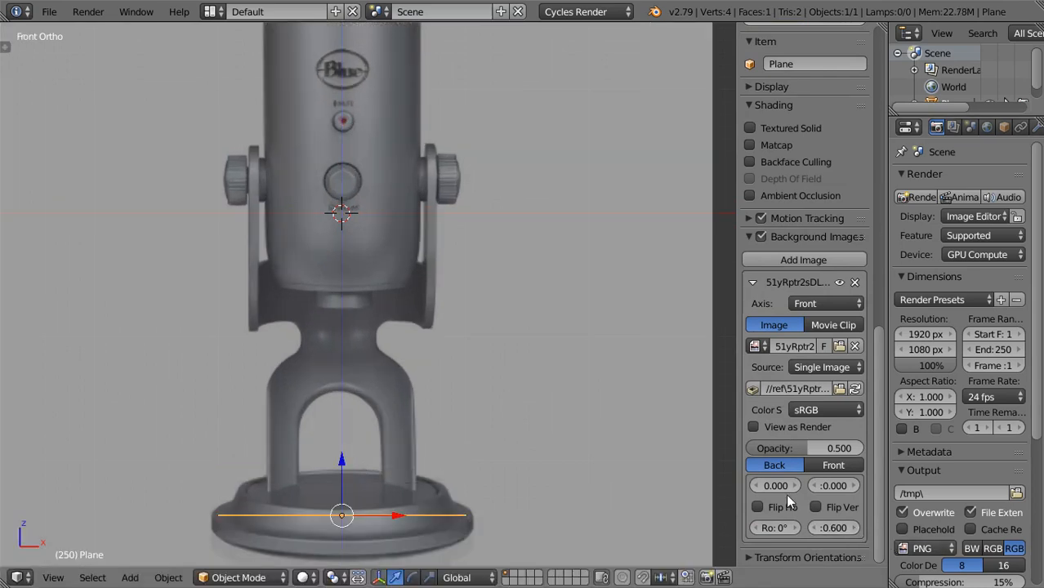
Set the background image's size to 0.52
{"action": "left_click", "coordinate": [832, 527]}
{"action": "type", "text": "0.52"}
{"action": "key", "text": "Return"}
{"action": "scroll", "coordinate": [595, 467], "scroll_direction": "down", "scroll_amount": 4}
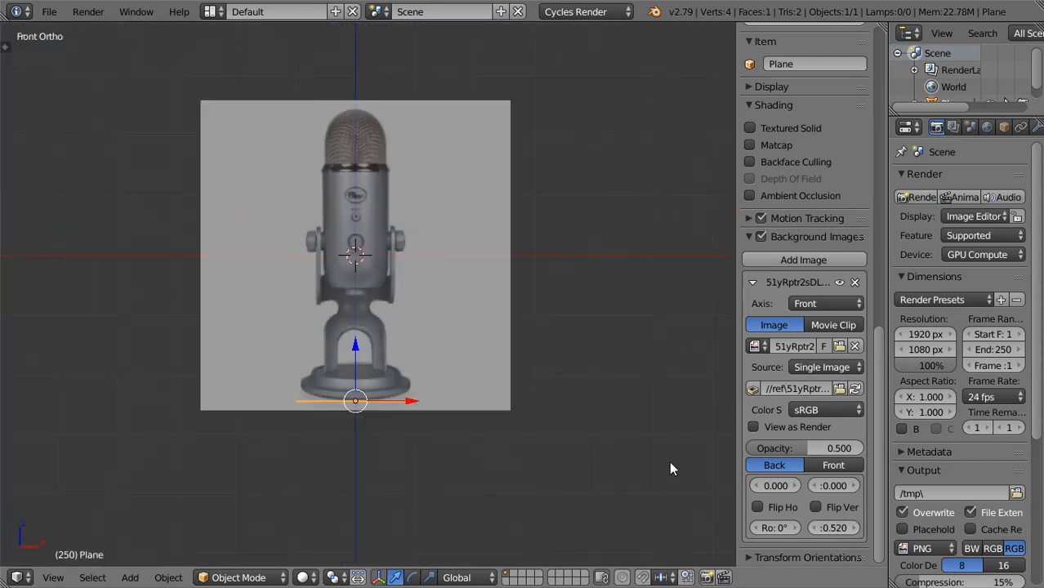
Raise the background image by setting its vertical offset to 0.25
{"action": "left_click", "coordinate": [851, 488]}
{"action": "left_click", "coordinate": [851, 489]}
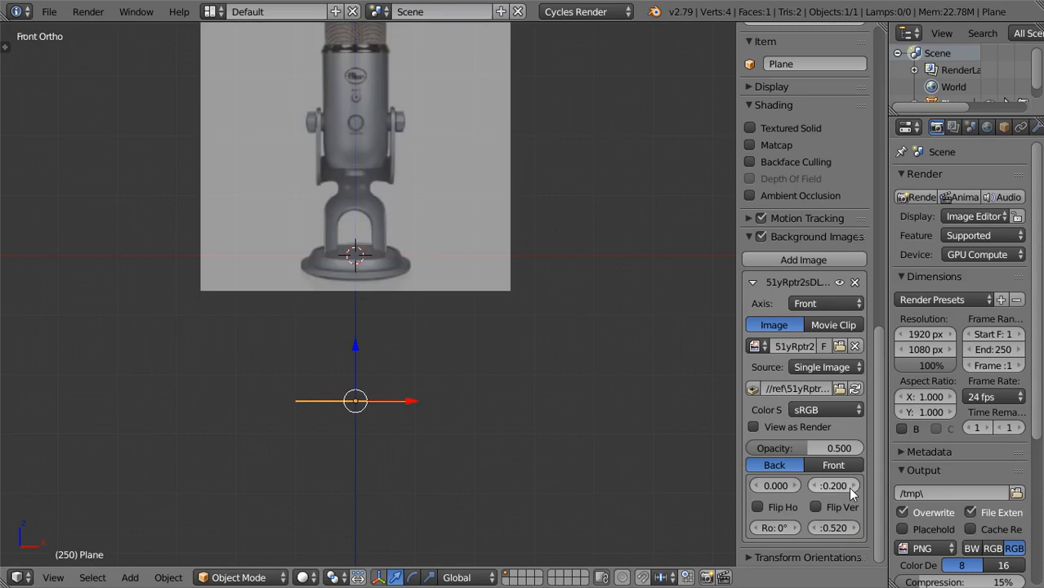
{"action": "left_click", "coordinate": [850, 489]}
{"action": "left_click", "coordinate": [825, 486]}
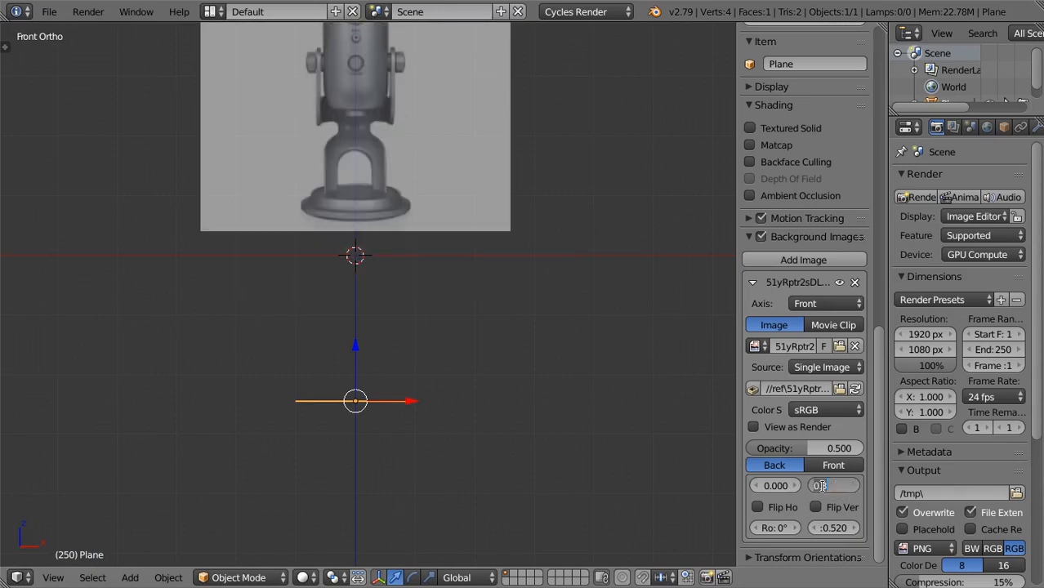
{"action": "type", "text": "0.25"}
{"action": "key", "text": "Return"}
Set the background image's vertical offset to 0.24 so the microphone's base sits at the world origin
{"action": "left_click", "coordinate": [823, 486]}
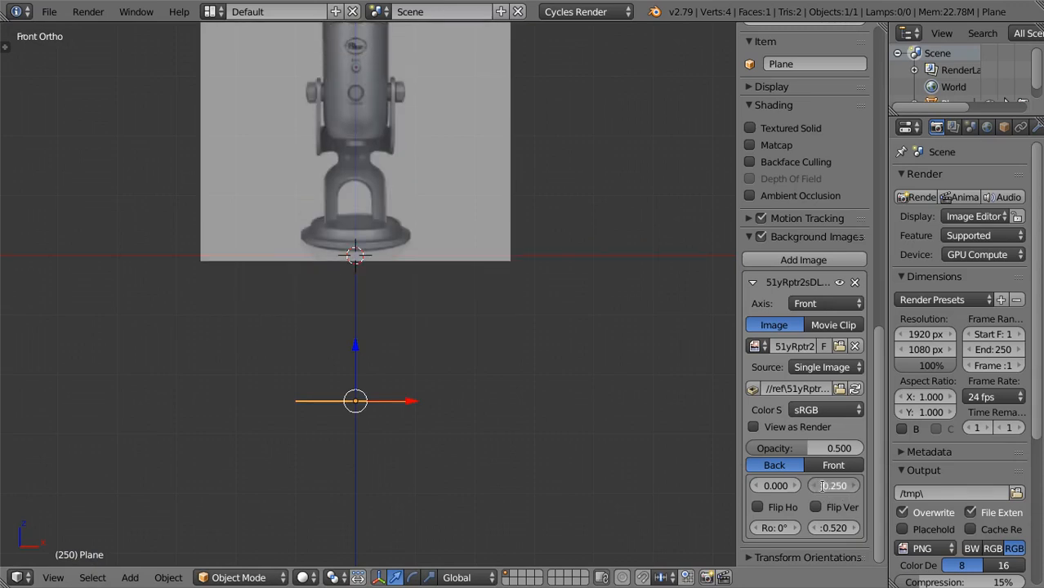
{"action": "key", "text": "Escape"}
{"action": "left_click_drag", "start_coordinate": [821, 486], "coordinate": [843, 488]}
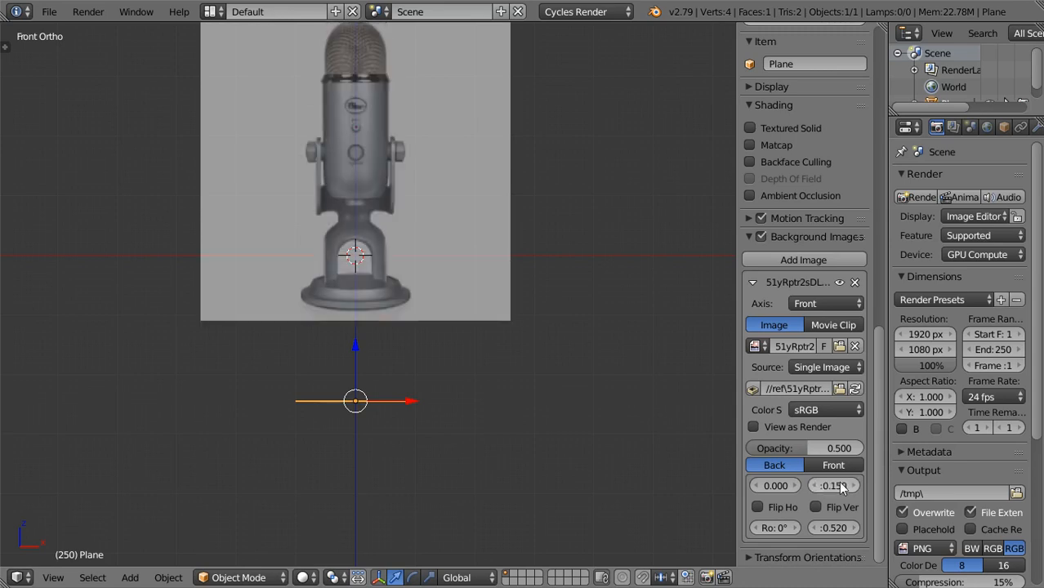
{"action": "left_click", "coordinate": [855, 484]}
{"action": "left_click", "coordinate": [836, 486]}
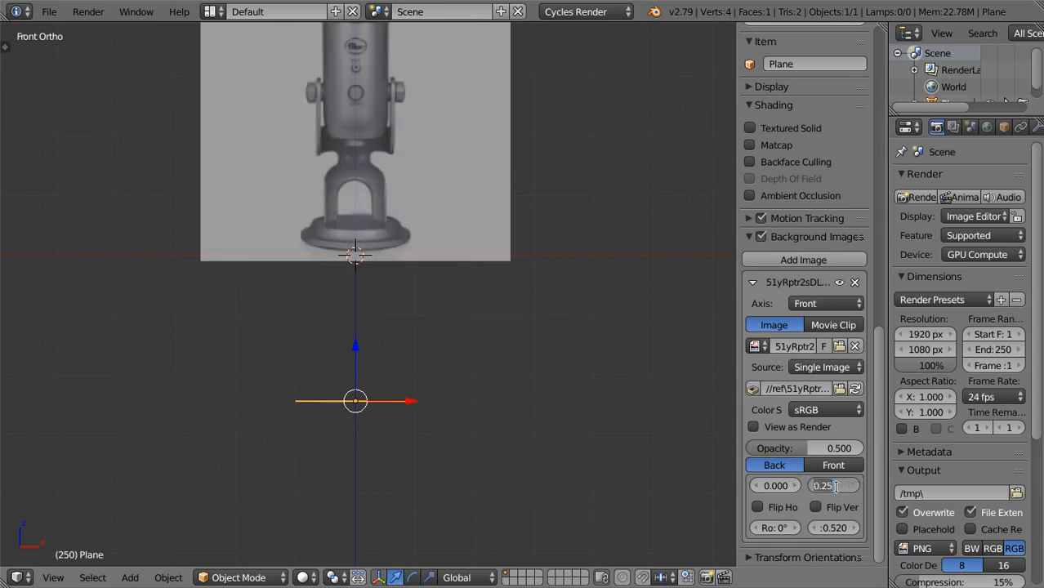
{"action": "type", "text": ".24"}
{"action": "key", "text": "Return"}
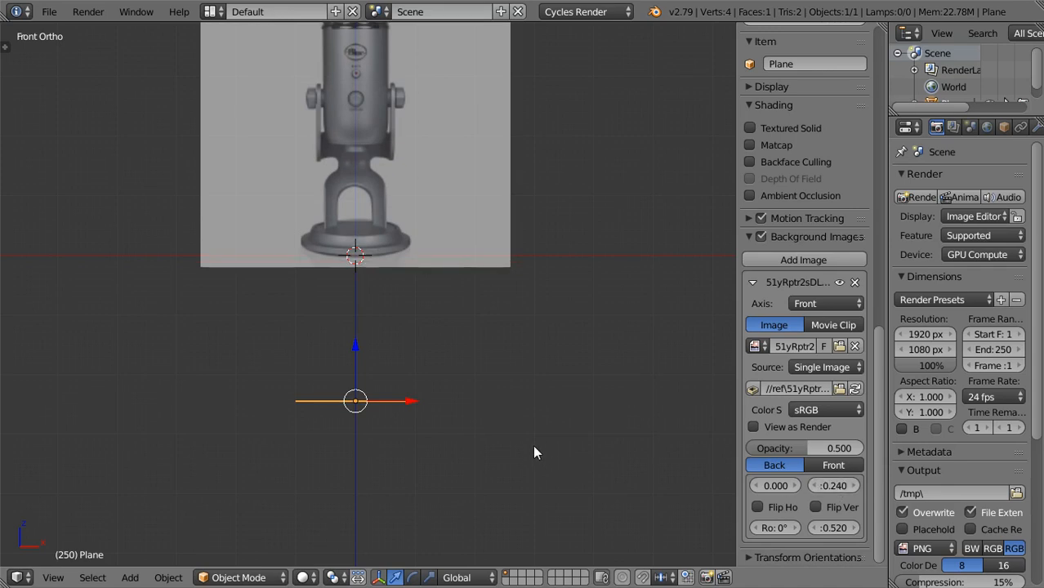
Delete the guide plane and hide the 3D view's properties sidebar
{"action": "scroll", "coordinate": [457, 336], "scroll_direction": "down", "scroll_amount": 3}
{"action": "scroll", "coordinate": [455, 337], "scroll_direction": "up", "scroll_amount": 3, "text": "shift"}
{"action": "scroll", "coordinate": [450, 340], "scroll_direction": "up", "scroll_amount": 3}
{"action": "key", "text": "x"}
{"action": "left_click", "coordinate": [415, 372]}
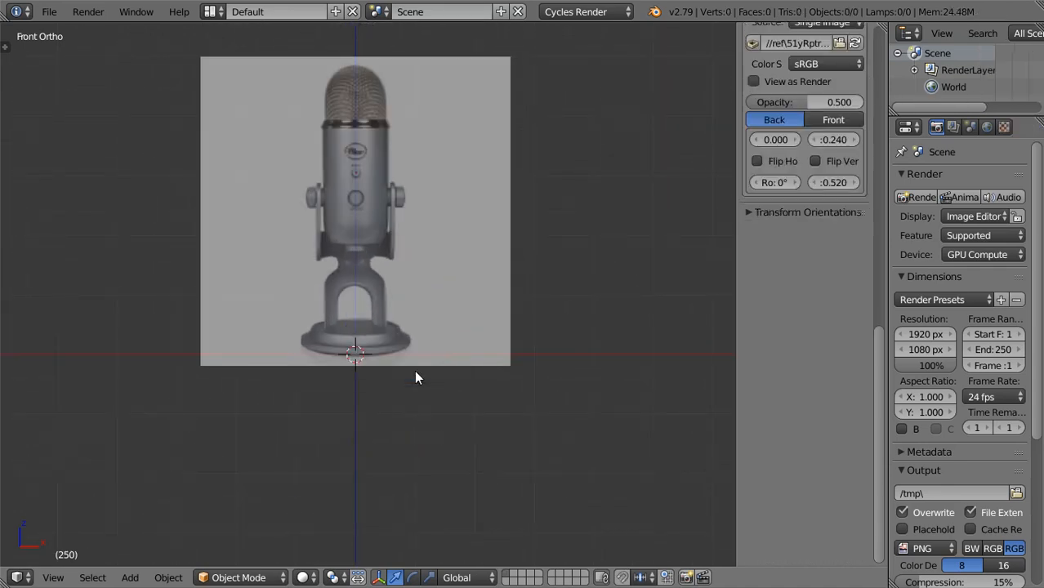
{"action": "middle_click_drag", "start_coordinate": [346, 285], "coordinate": [364, 356], "text": "shift"}
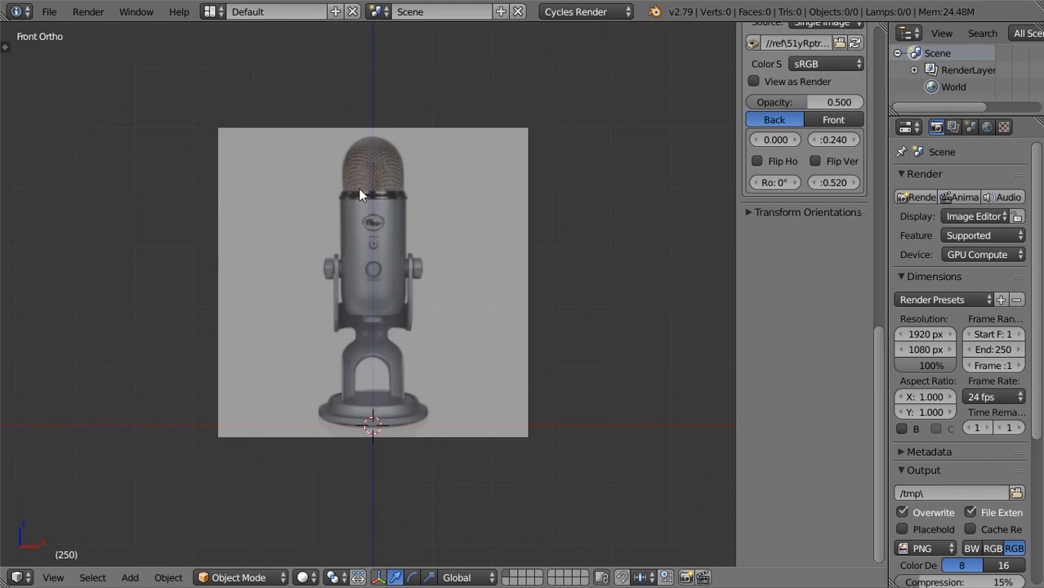
{"action": "key", "text": "n"}
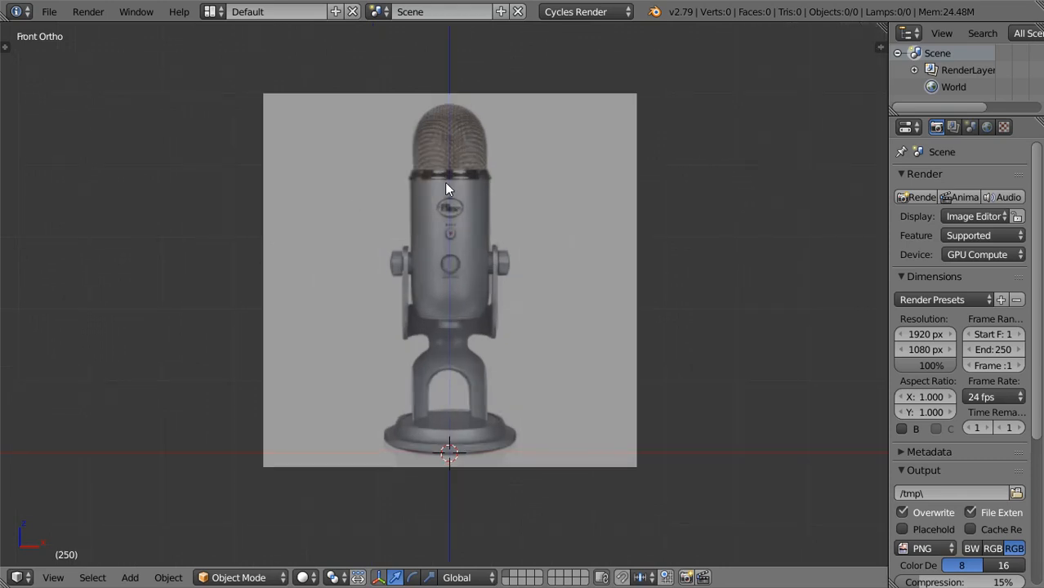
Examine the microphone reference up close, including the body, the metal ring and the mesh grille
{"action": "key", "text": "ctrl+alt+u"}
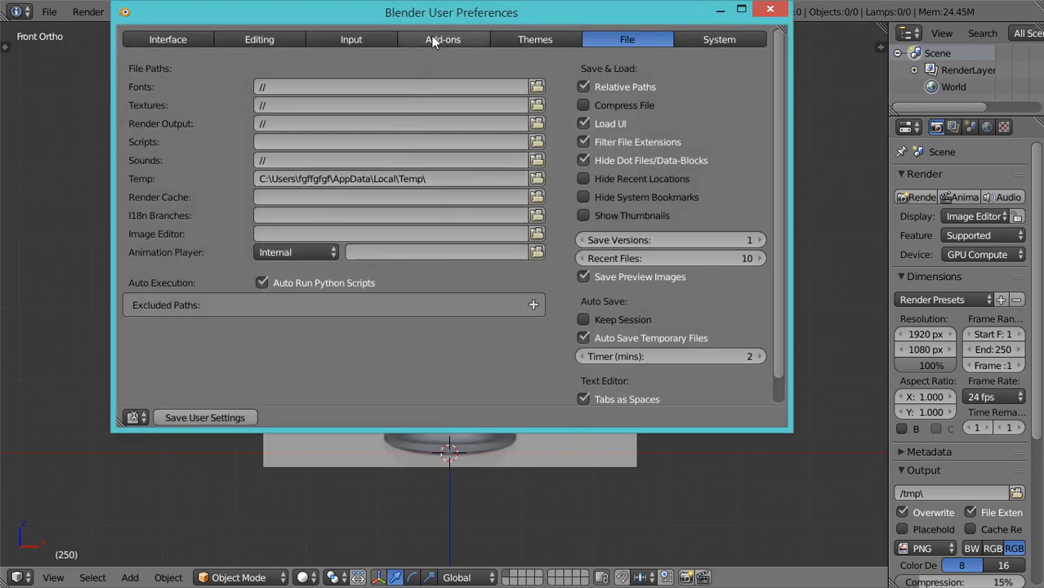
{"action": "left_click", "coordinate": [769, 9]}
{"action": "scroll", "coordinate": [573, 292], "scroll_direction": "up", "scroll_amount": 5}
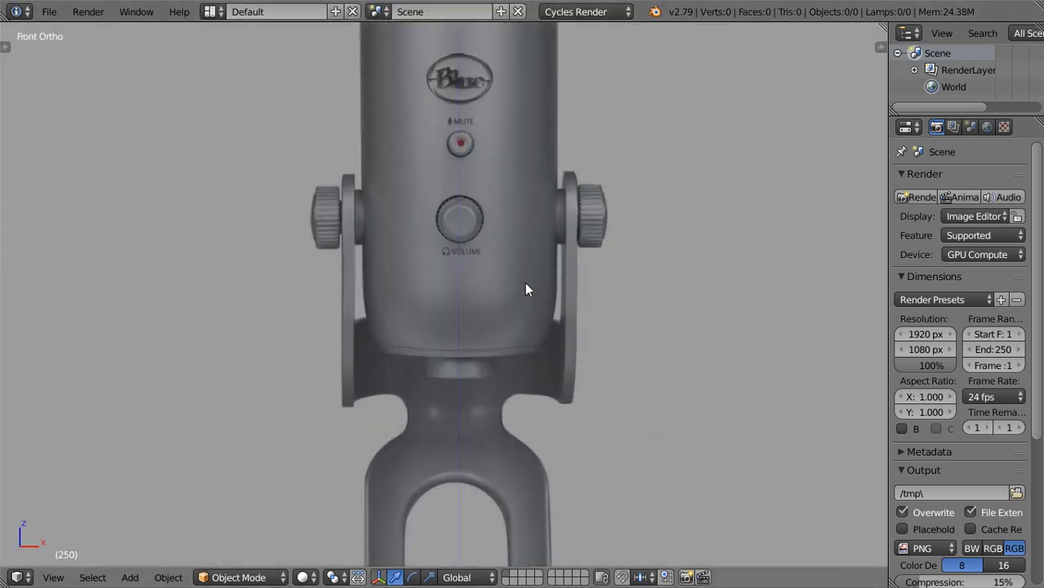
{"action": "middle_click_drag", "start_coordinate": [495, 210], "coordinate": [422, 478], "text": "shift"}
{"action": "scroll", "coordinate": [452, 378], "scroll_direction": "up", "scroll_amount": 1}
{"action": "scroll", "coordinate": [437, 286], "scroll_direction": "up", "scroll_amount": 3}
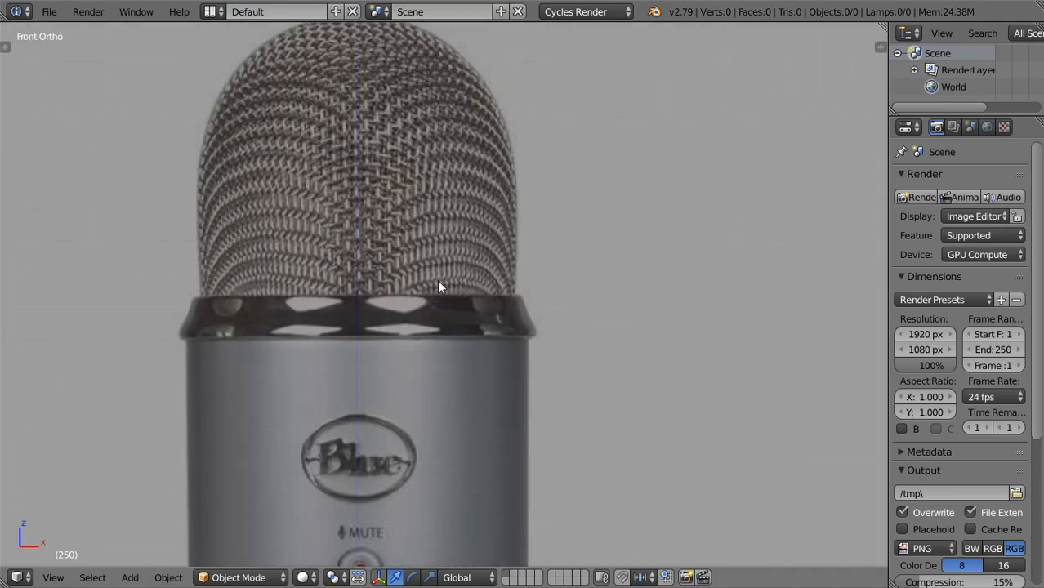
{"action": "middle_click_drag", "start_coordinate": [356, 345], "coordinate": [357, 385], "text": "shift"}
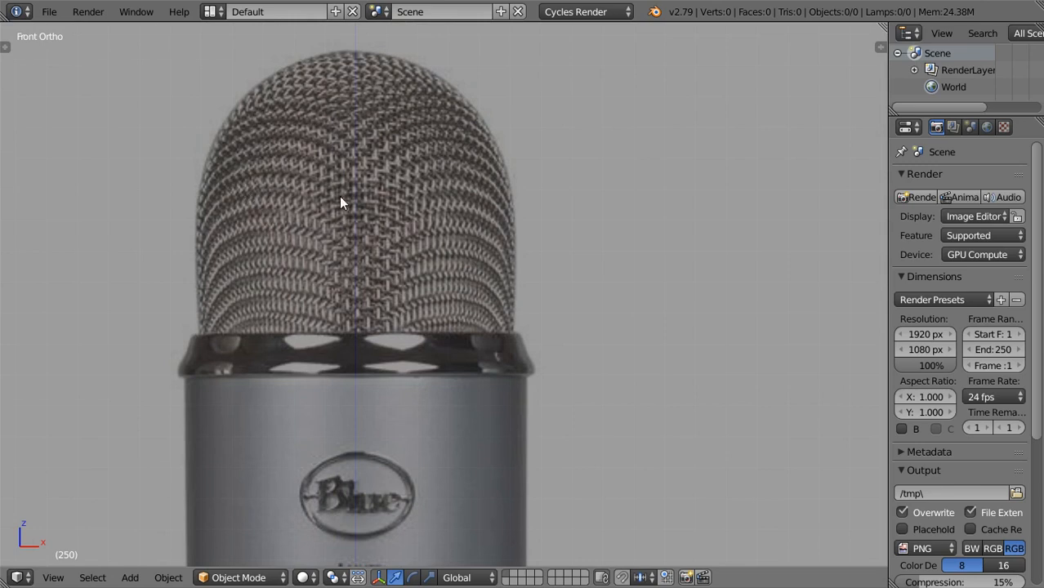
{"action": "scroll", "coordinate": [347, 206], "scroll_direction": "down", "scroll_amount": 3}
{"action": "middle_click_drag", "start_coordinate": [404, 197], "coordinate": [404, 131], "text": "shift"}
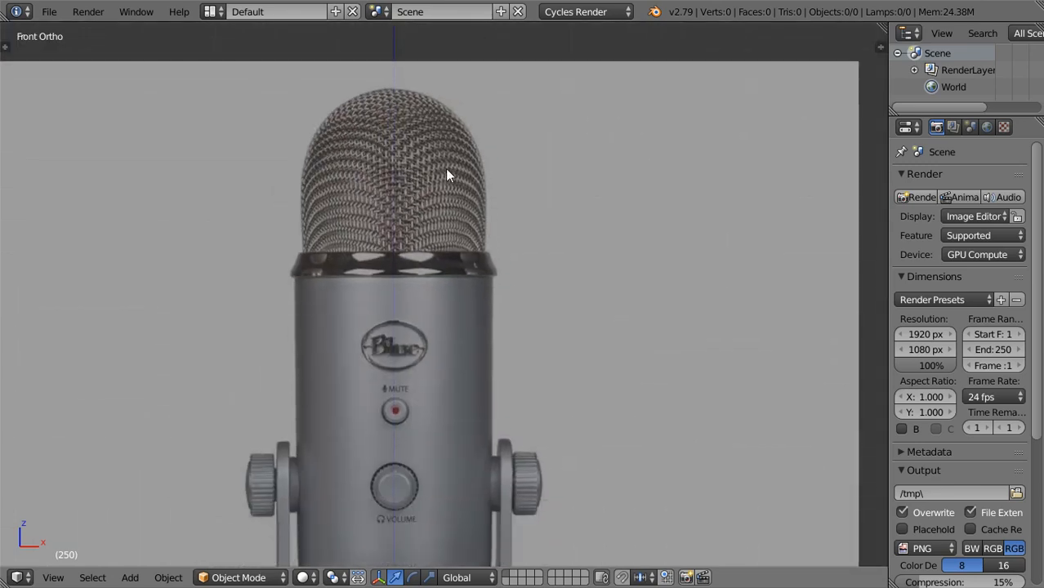
Add a circle mesh with 24 vertices at the origin, under the microphone's base
{"action": "scroll", "coordinate": [437, 331], "scroll_direction": "down", "scroll_amount": 3}
{"action": "middle_click_drag", "start_coordinate": [437, 331], "coordinate": [546, 276], "text": "shift"}
{"action": "scroll", "coordinate": [415, 299], "scroll_direction": "up", "scroll_amount": 5}
{"action": "scroll", "coordinate": [408, 388], "scroll_direction": "up", "scroll_amount": 2}
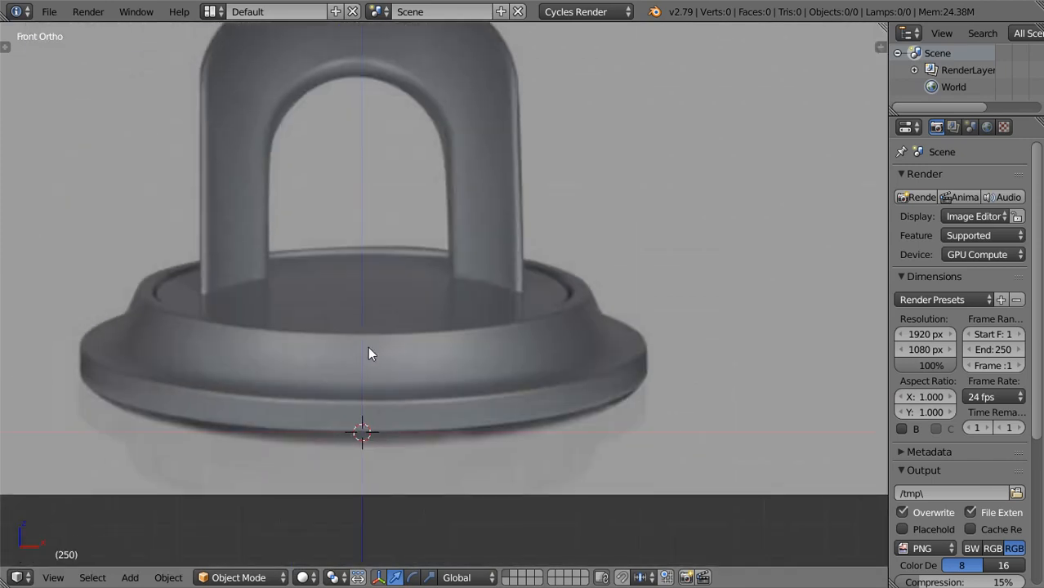
{"action": "key", "text": "shift+a"}
{"action": "mouse_move", "coordinate": [380, 332]}
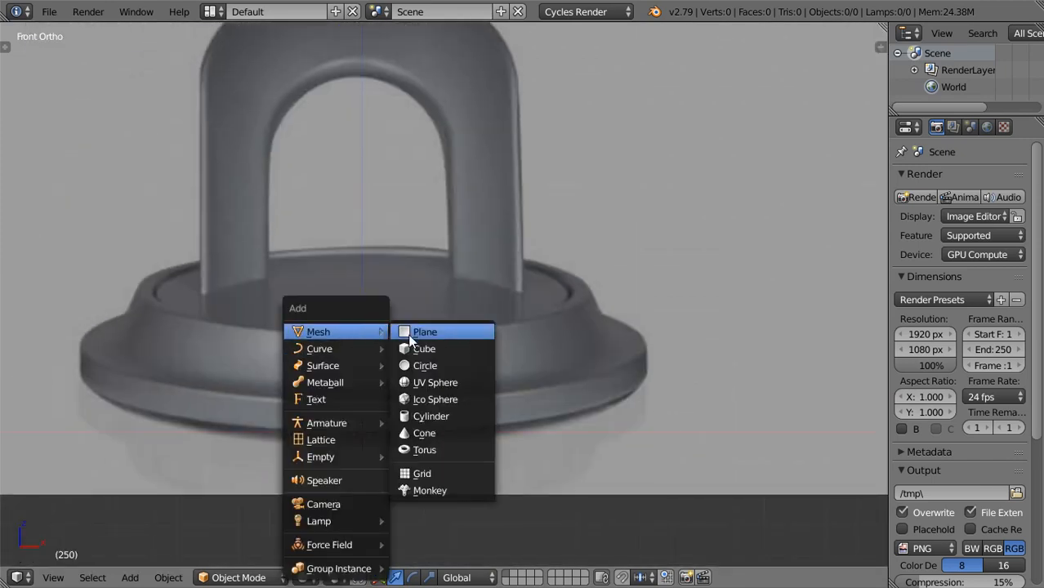
{"action": "left_click", "coordinate": [421, 364]}
{"action": "key", "text": "F6"}
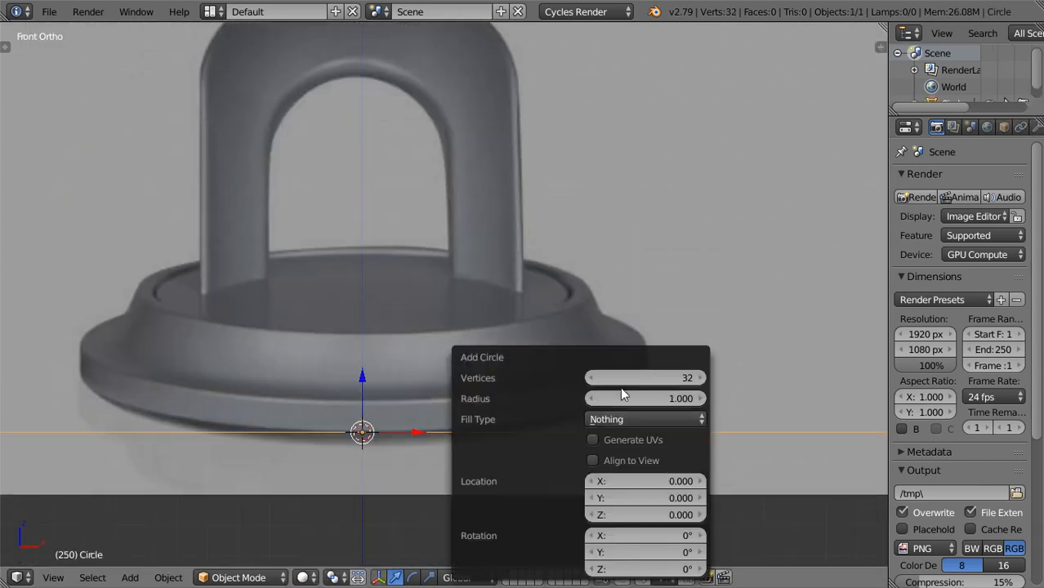
{"action": "left_click", "coordinate": [637, 377]}
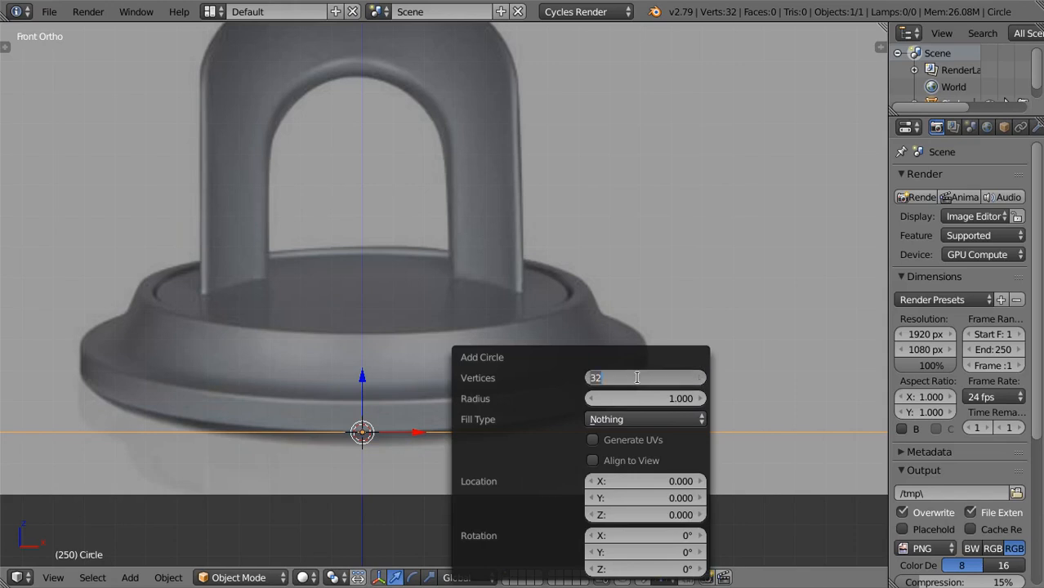
{"action": "type", "text": "24"}
{"action": "key", "text": "Return"}
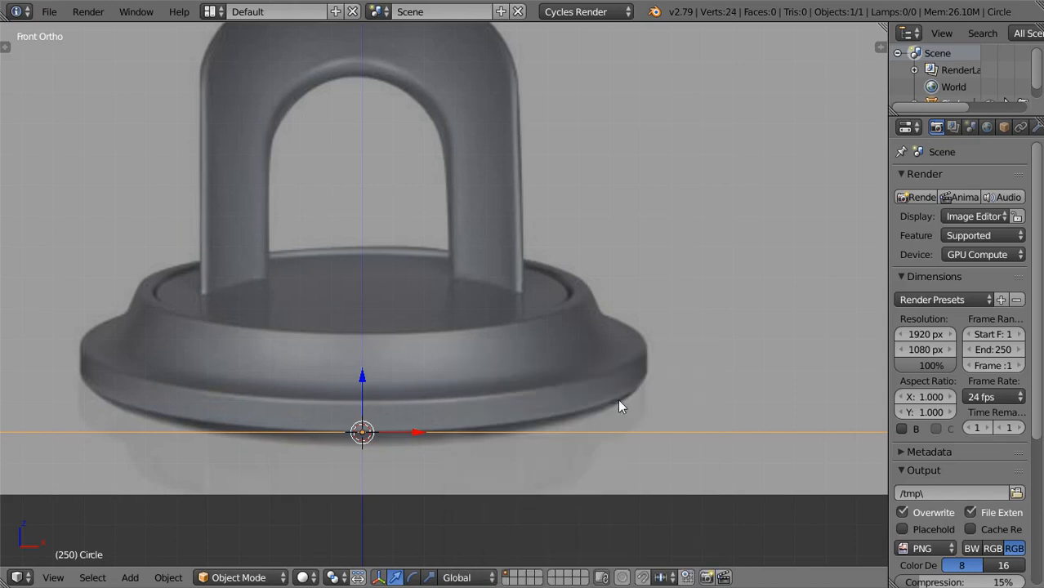
Scale the circle down by 0.1 and enlarge it to match the width of the microphone's base
{"action": "key", "text": "s"}
{"action": "left_click", "coordinate": [444, 455]}
{"action": "type", "text": "s.1"}
{"action": "key", "text": "Return"}
{"action": "key", "text": "s"}
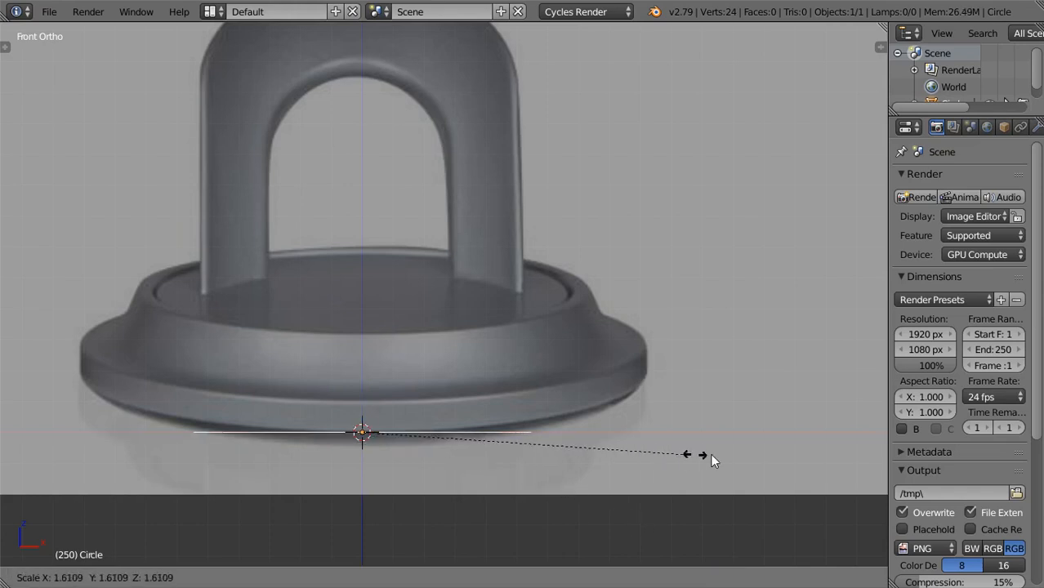
{"action": "left_click", "coordinate": [27, 440]}
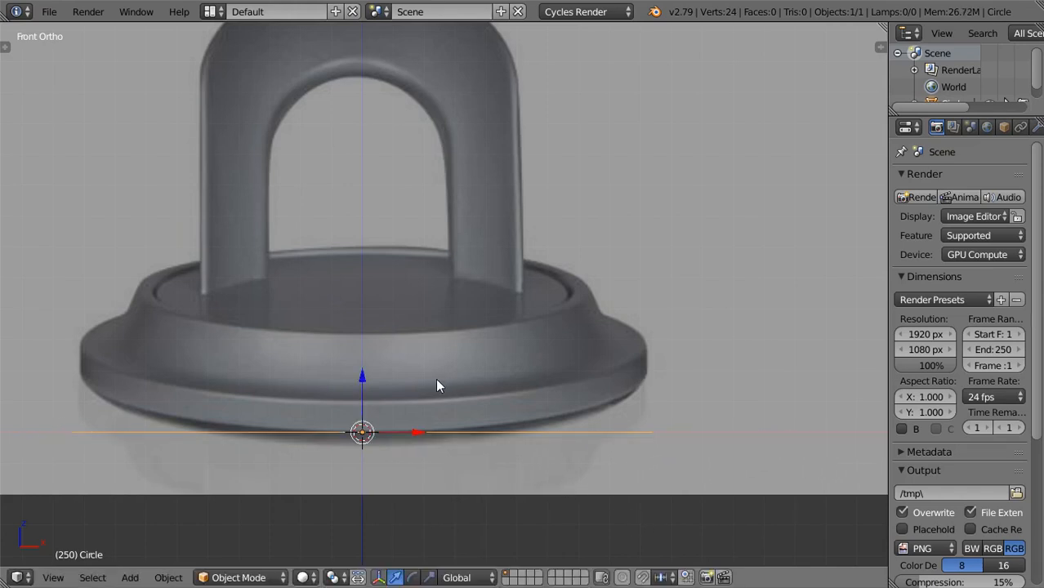
Enter mesh editing and extrude the circle upward about 0.013 to form the base's lower tier
{"action": "mouse_move", "coordinate": [362, 378]}
{"action": "left_mouse_down"}
{"action": "mouse_move", "coordinate": [366, 368]}
{"action": "mouse_move", "coordinate": [371, 385]}
{"action": "mouse_move", "coordinate": [371, 375]}
{"action": "left_mouse_up"}
{"action": "key", "text": "Tab"}
{"action": "key", "text": "e"}
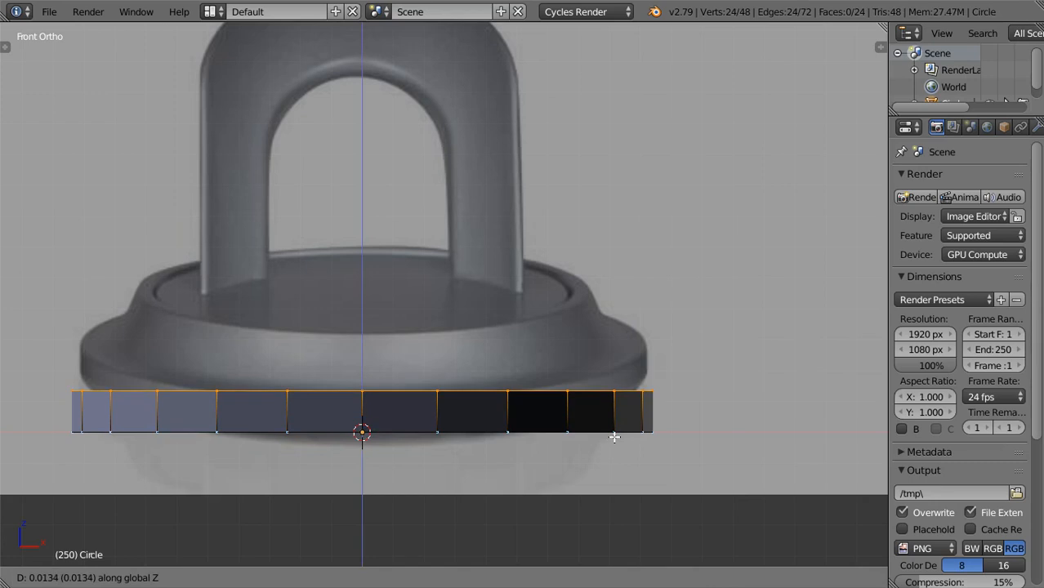
{"action": "left_click", "coordinate": [614, 438]}
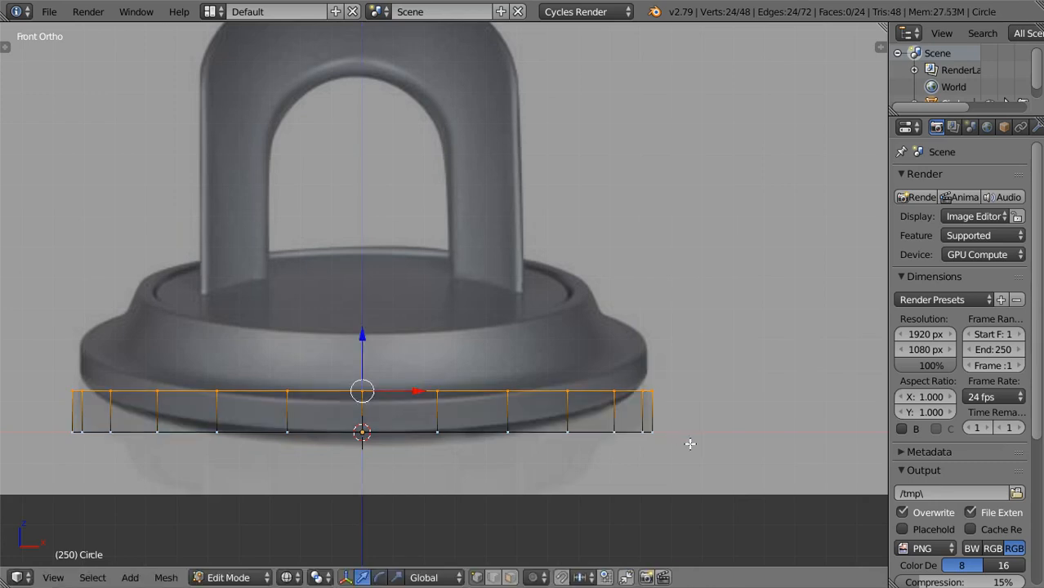
Extrude the tier's upper loop inward to about 0.77 with Z locked, and nudge the new loop slightly along Z
{"action": "key", "text": "e"}
{"action": "key", "text": "s"}
{"action": "key", "text": "shift+z"}
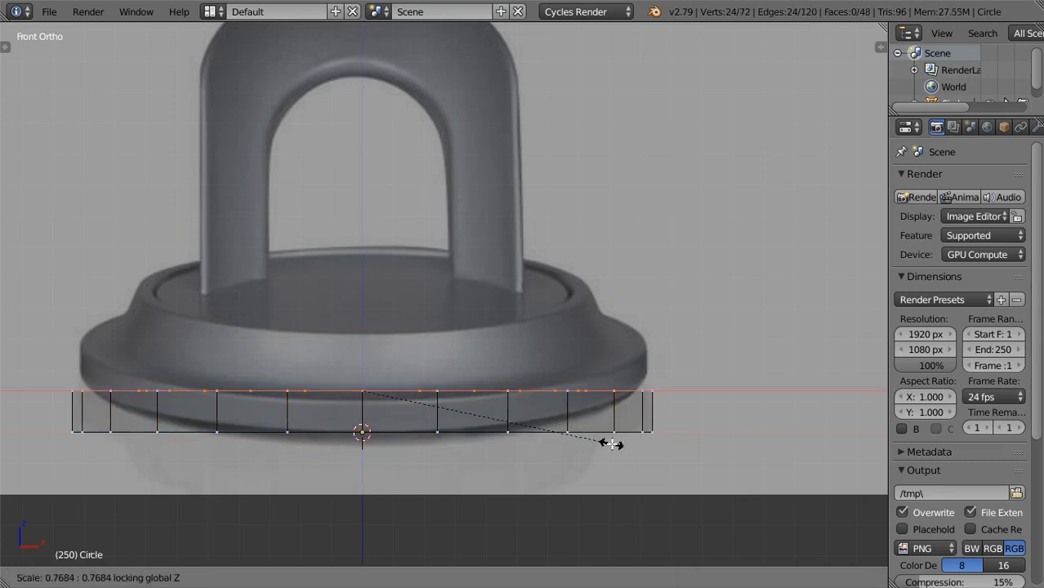
{"action": "left_click", "coordinate": [612, 443]}
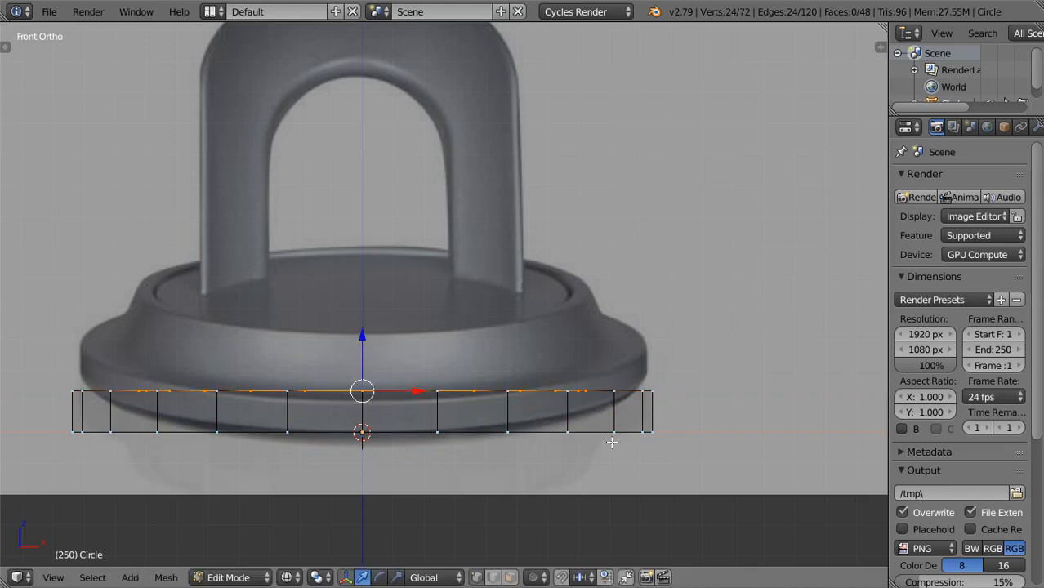
{"action": "key", "text": "g"}
{"action": "key", "text": "z"}
{"action": "left_click", "coordinate": [612, 441]}
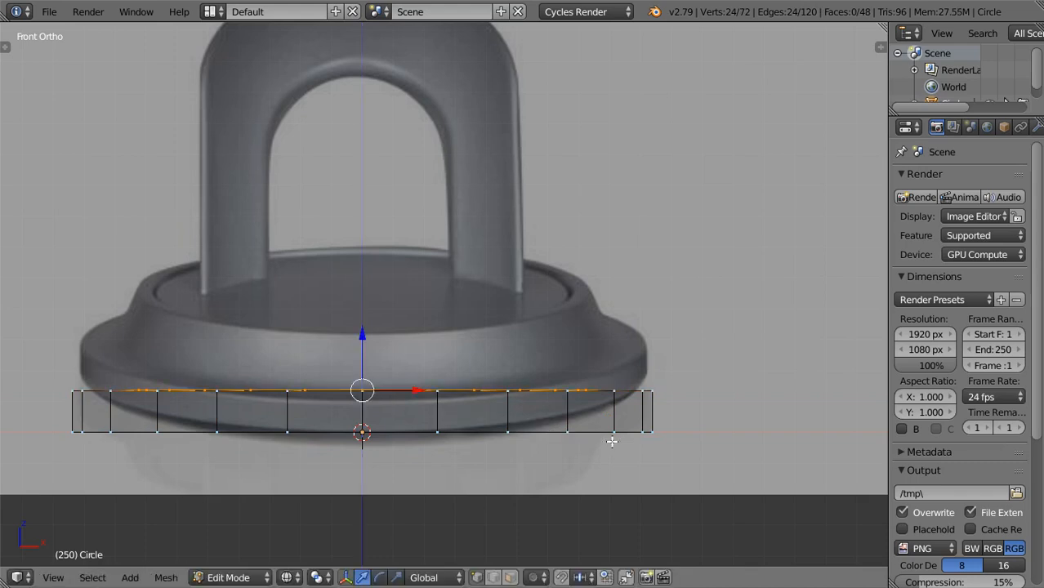
Extrude the inner loop upward as the second tier's wall and extrude its upper edge inward to about 0.93 with Z locked
{"action": "key", "text": "e"}
{"action": "key", "text": "z"}
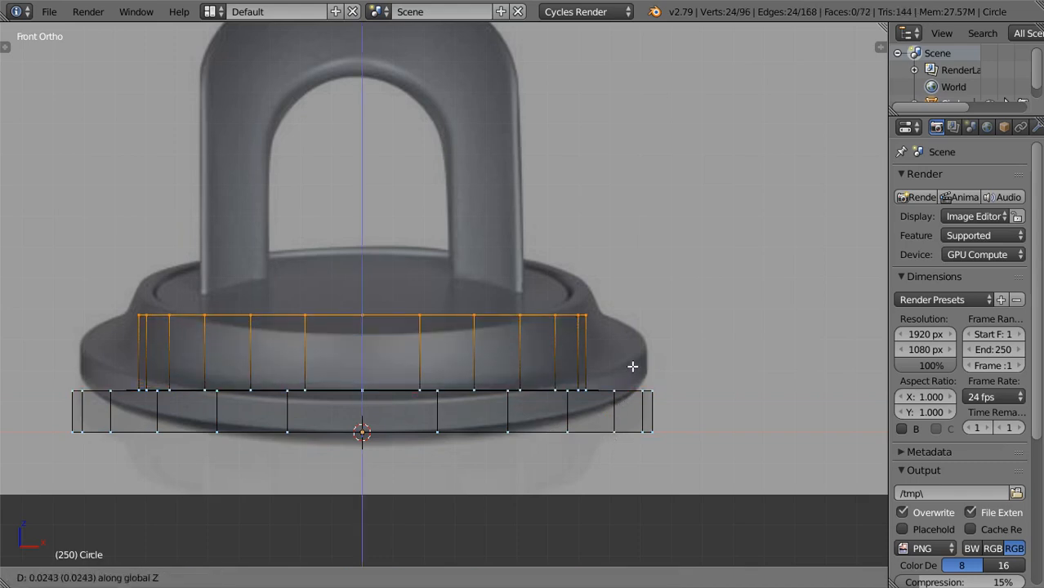
{"action": "left_click", "coordinate": [630, 377]}
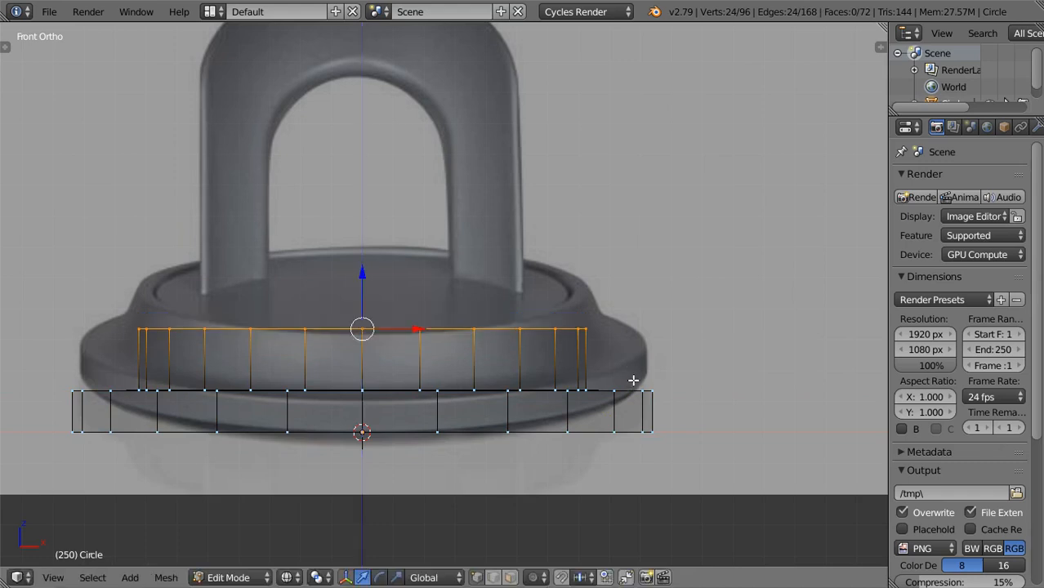
{"action": "scroll", "coordinate": [637, 376], "scroll_direction": "up", "scroll_amount": 2}
{"action": "key", "text": "e"}
{"action": "key", "text": "s"}
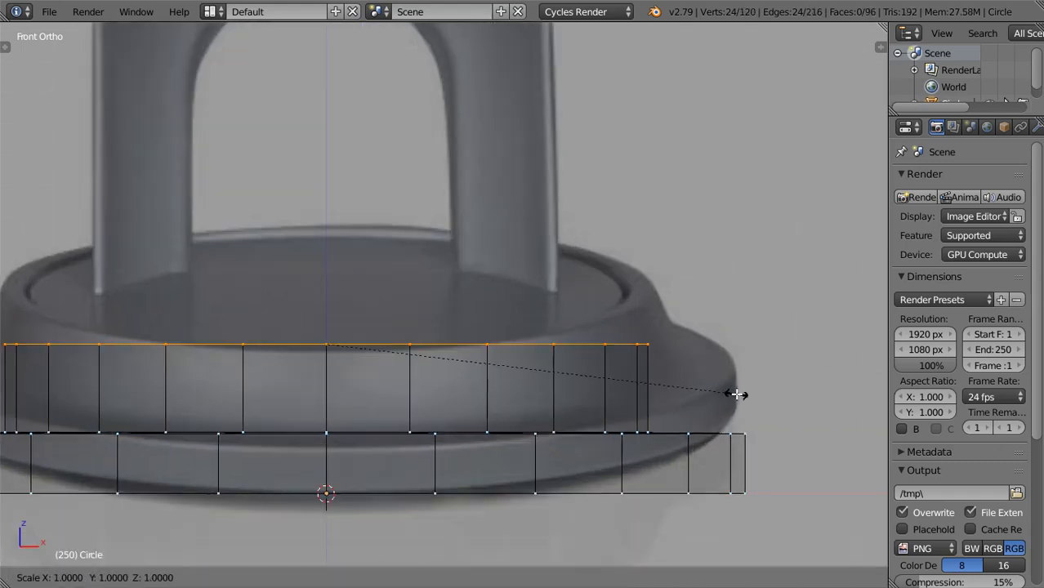
{"action": "key", "text": "shift+z"}
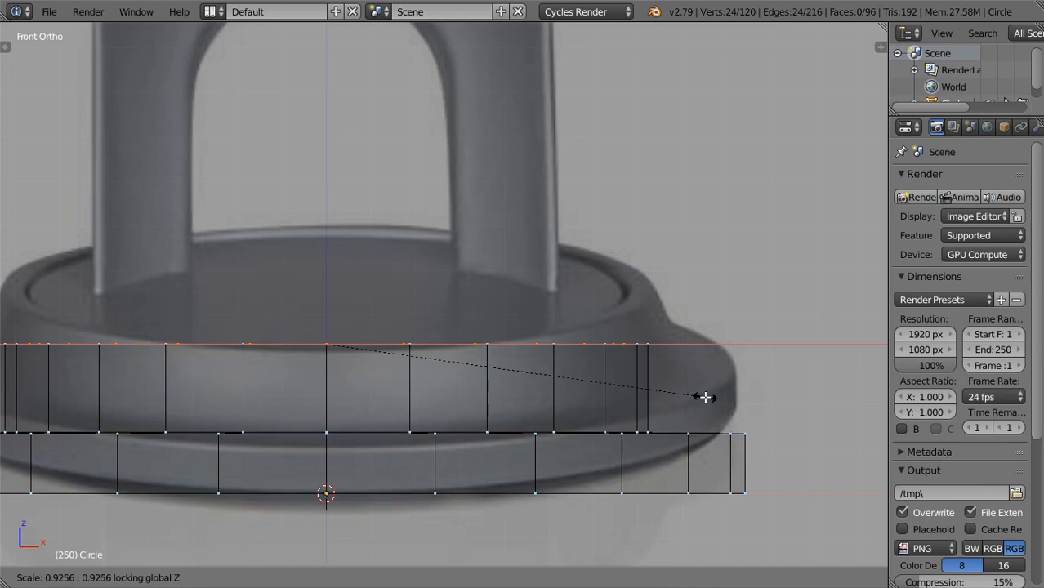
{"action": "left_click", "coordinate": [705, 397]}
Extrude the rim's inner loop down about 0.005 and extrude it slightly inward to form the groove's floor
{"action": "key", "text": "e"}
{"action": "key", "text": "z"}
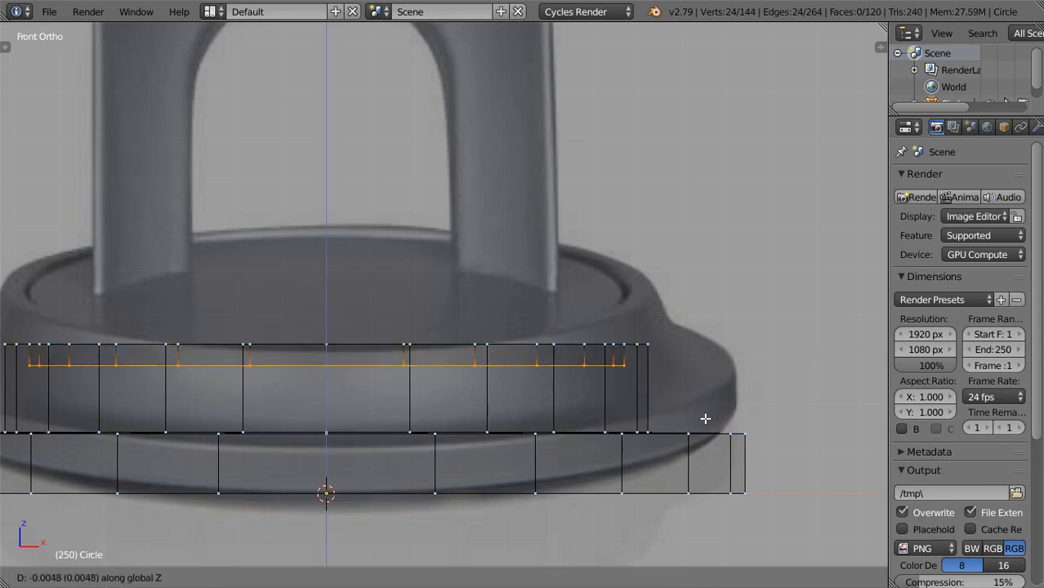
{"action": "left_click", "coordinate": [705, 423]}
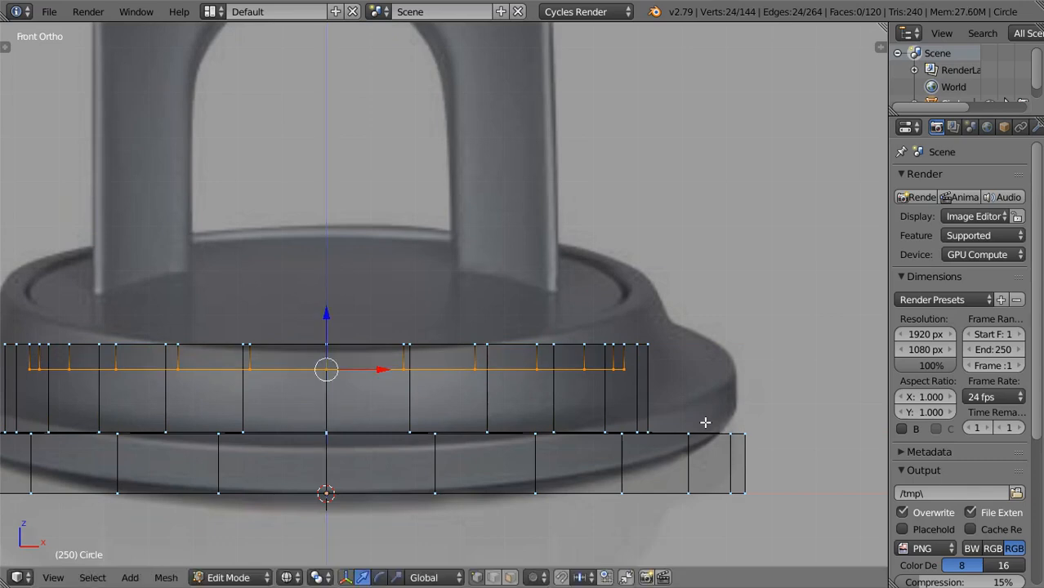
{"action": "key", "text": "e"}
{"action": "key", "text": "s"}
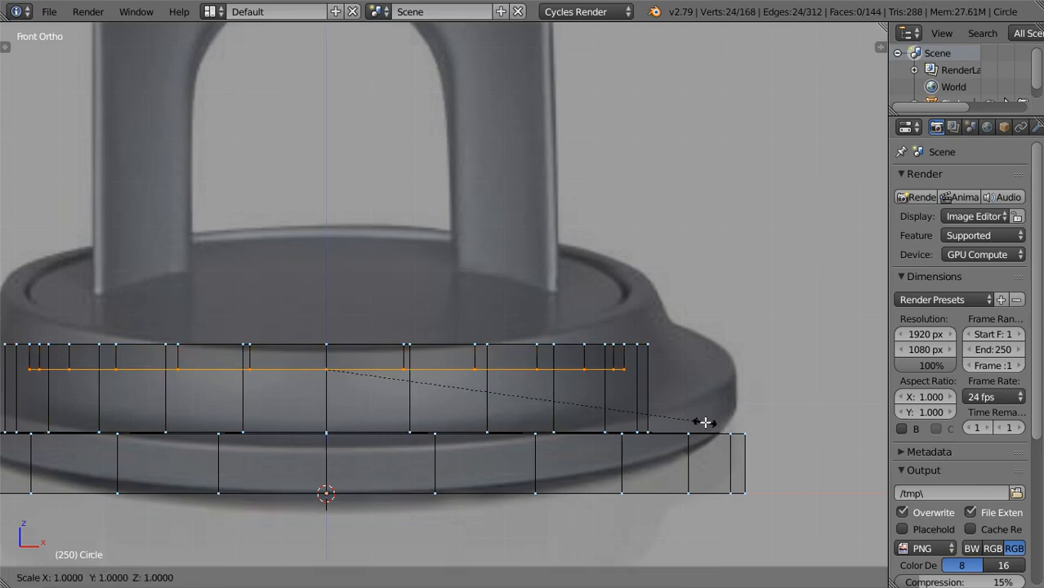
{"action": "key", "text": "shift+z"}
{"action": "left_click", "coordinate": [691, 422]}
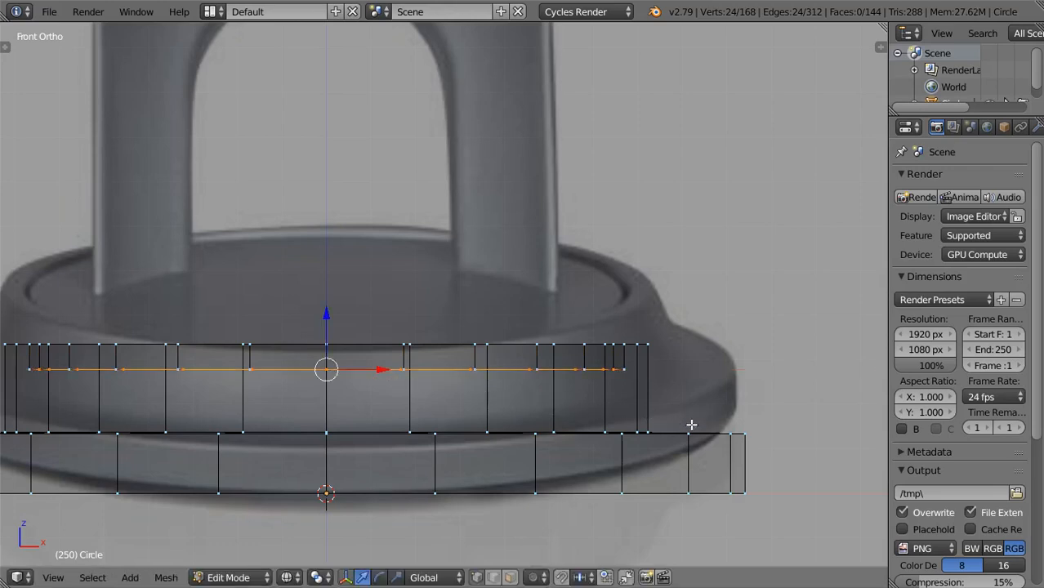
Extrude the groove's inner loop up about 0.0036 and extrude it slightly inward with Z locked
{"action": "key", "text": "e"}
{"action": "key", "text": "z"}
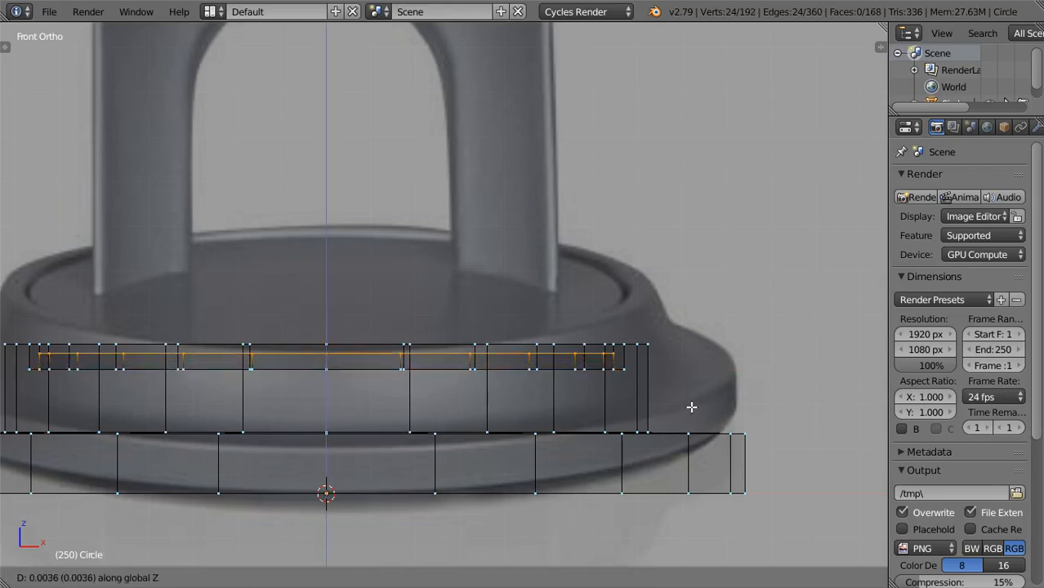
{"action": "left_click", "coordinate": [691, 407]}
{"action": "key", "text": "e"}
{"action": "key", "text": "s"}
{"action": "key", "text": "shift+z"}
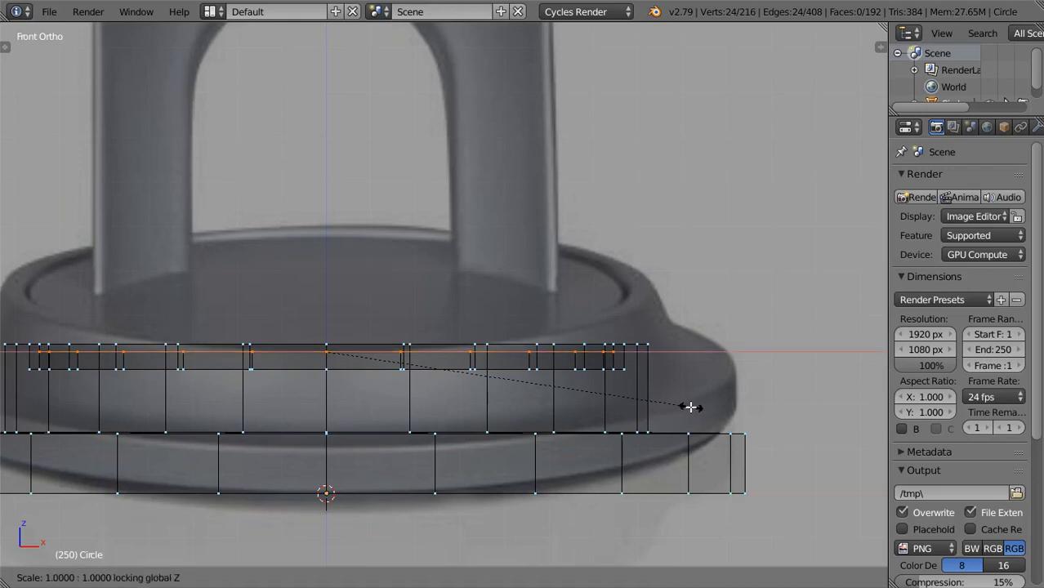
{"action": "left_click", "coordinate": [683, 409]}
Extrude two more concentric rings inward across the base's upper surface, the first to about 0.88, leaving an open centre
{"action": "key", "text": "e"}
{"action": "key", "text": "s"}
{"action": "key", "text": "shift+z"}
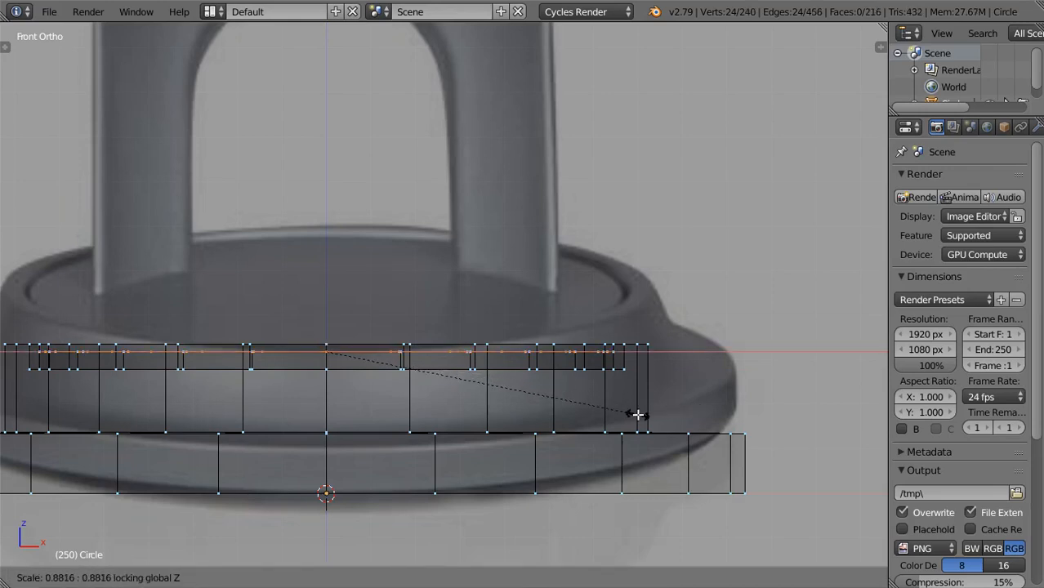
{"action": "left_click", "coordinate": [638, 415]}
{"action": "key", "text": "e"}
{"action": "key", "text": "s"}
{"action": "key", "text": "shift+z"}
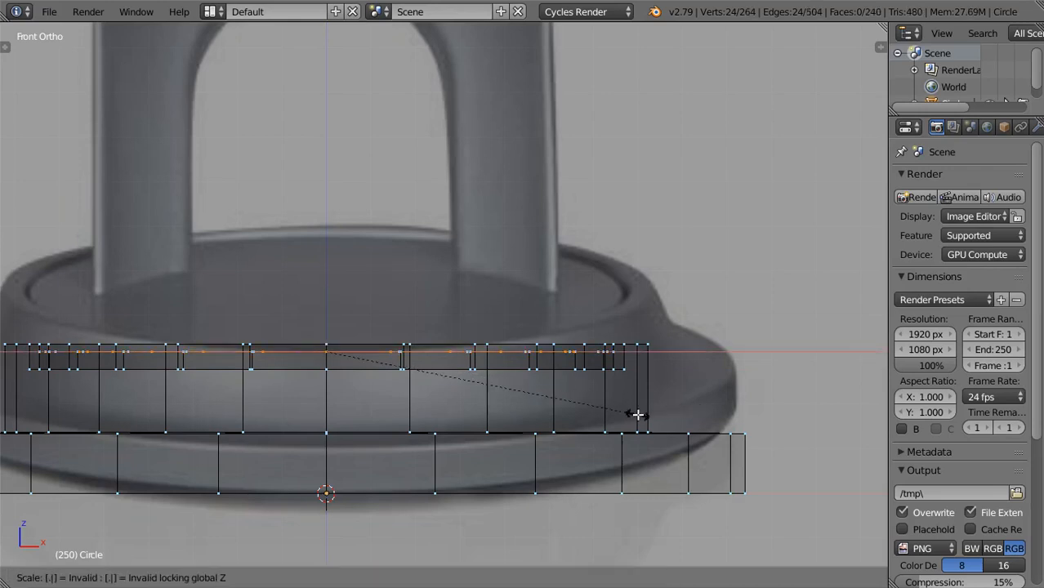
{"action": "left_click", "coordinate": [629, 410]}
{"action": "scroll", "coordinate": [533, 321], "scroll_direction": "down", "scroll_amount": 3}
{"action": "middle_click_drag", "start_coordinate": [533, 321], "coordinate": [508, 380]}
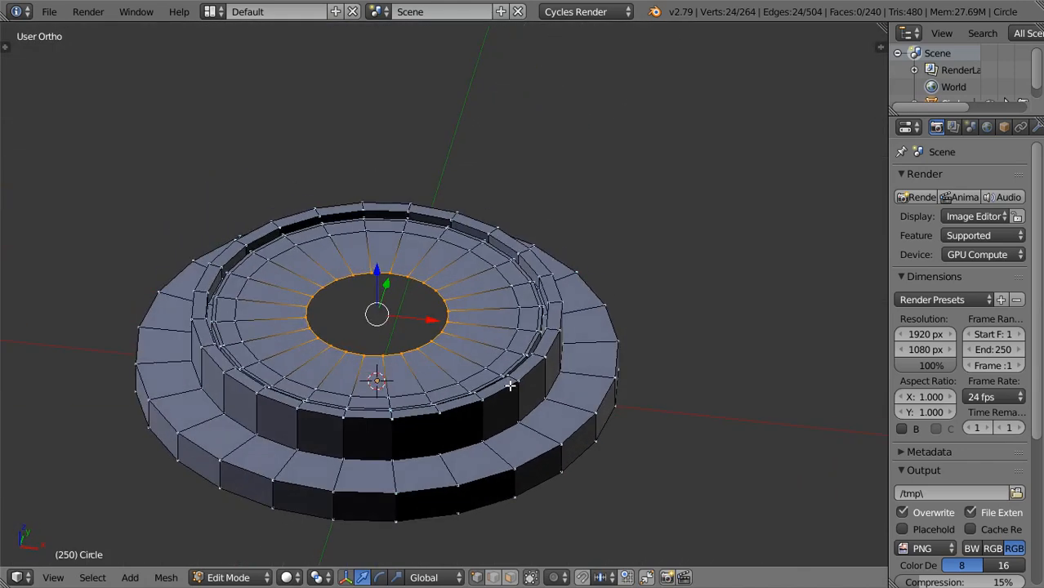
Extrude one more ring inward on the upper surface, fill the remaining hole with a face and leave mesh editing
{"action": "scroll", "coordinate": [530, 369], "scroll_direction": "up", "scroll_amount": 4}
{"action": "key", "text": "e"}
{"action": "key", "text": "s"}
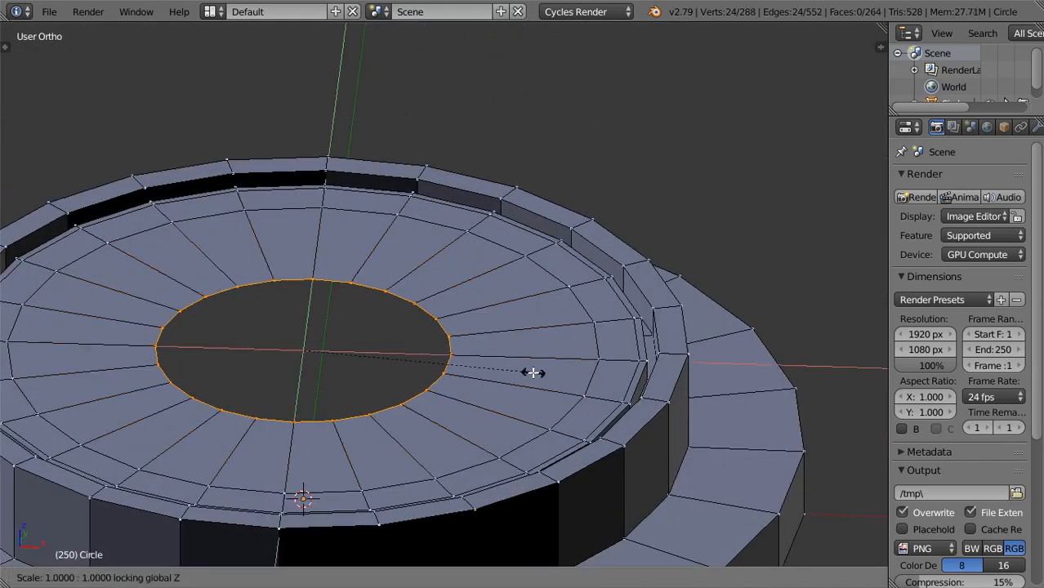
{"action": "left_click", "coordinate": [396, 364]}
{"action": "key", "text": "f"}
{"action": "key", "text": "Tab"}
{"action": "scroll", "coordinate": [404, 357], "scroll_direction": "down", "scroll_amount": 3}
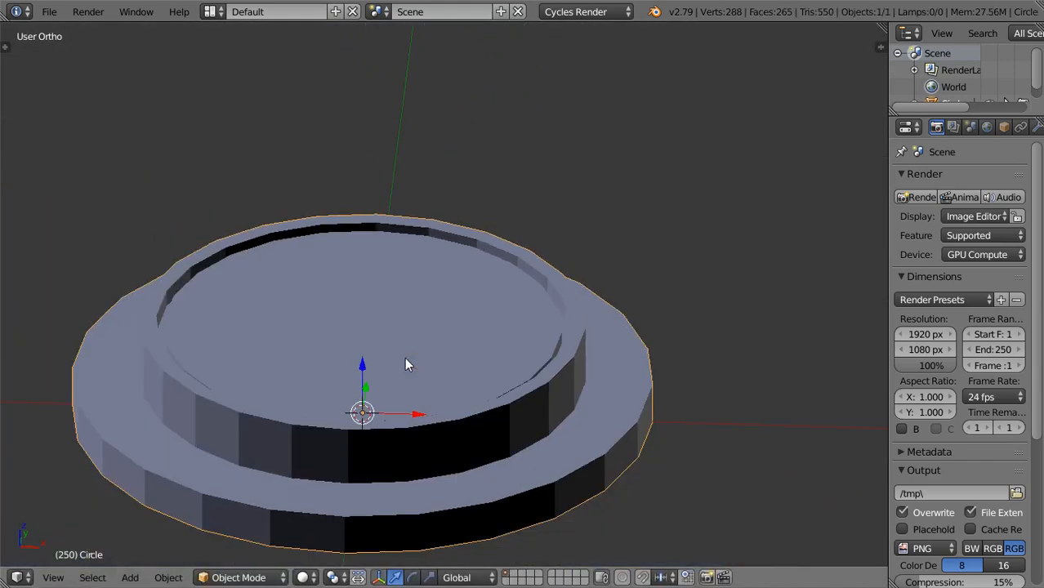
Recalculate the normals of the whole base mesh to face outside
{"action": "key", "text": "Tab"}
{"action": "key", "text": "a"}
{"action": "key", "text": "ctrl+n"}
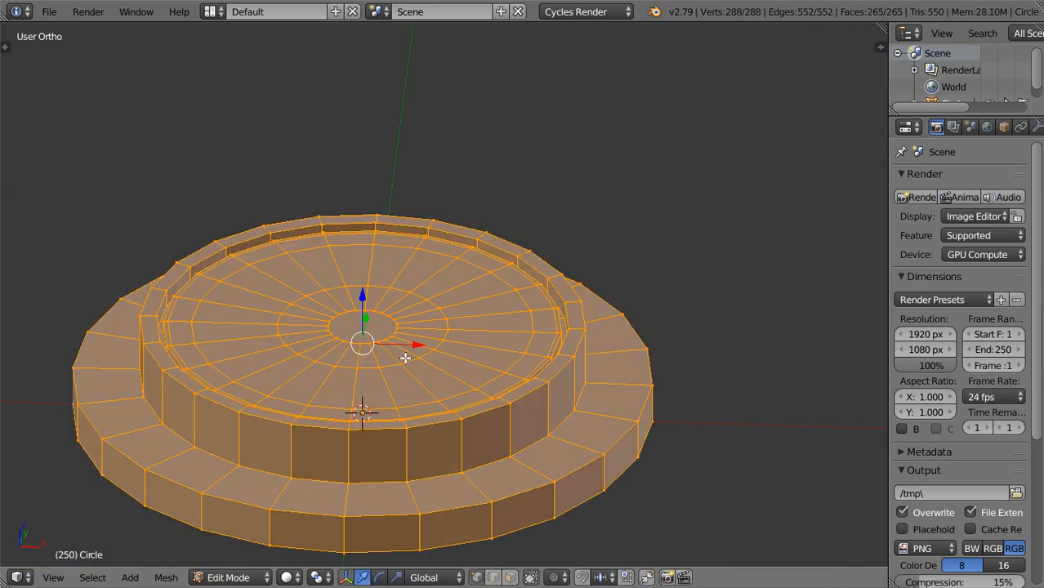
{"action": "key", "text": "Tab"}
Select the base's bottom edge loop in front view and start the Screencast Keys display
{"action": "key", "text": "KP_1"}
{"action": "key", "text": "Tab"}
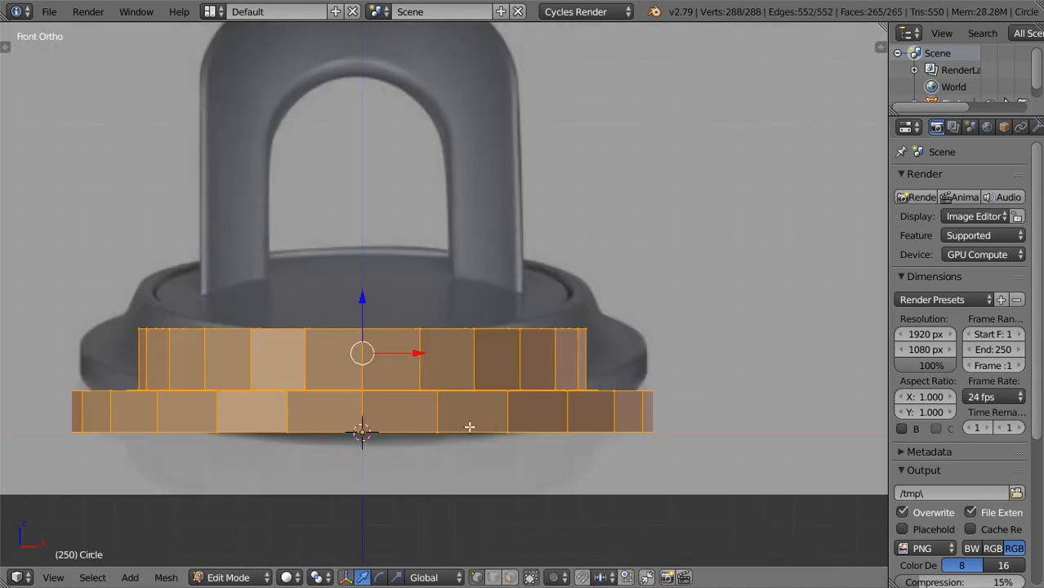
{"action": "right_click", "coordinate": [544, 432], "text": "alt"}
{"action": "key", "text": "n"}
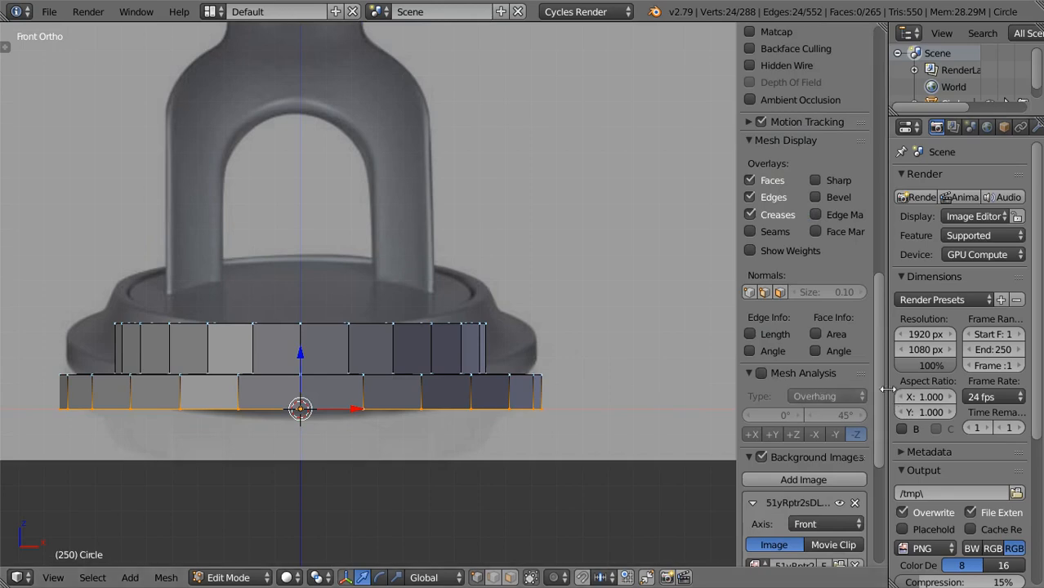
{"action": "scroll", "coordinate": [776, 408], "scroll_direction": "down", "scroll_amount": 8}
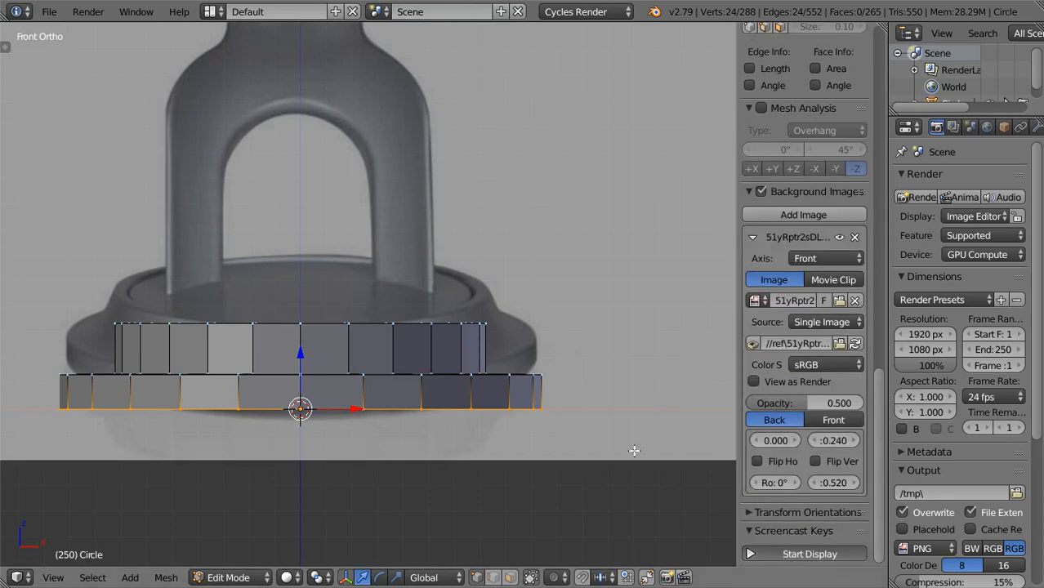
{"action": "key", "text": "n"}
Extrude the bottom edge loop inward twice with Z locked, making a narrow outer ring and a wide ring around a small hole
{"action": "key", "text": "e"}
{"action": "right_click", "coordinate": [619, 475]}
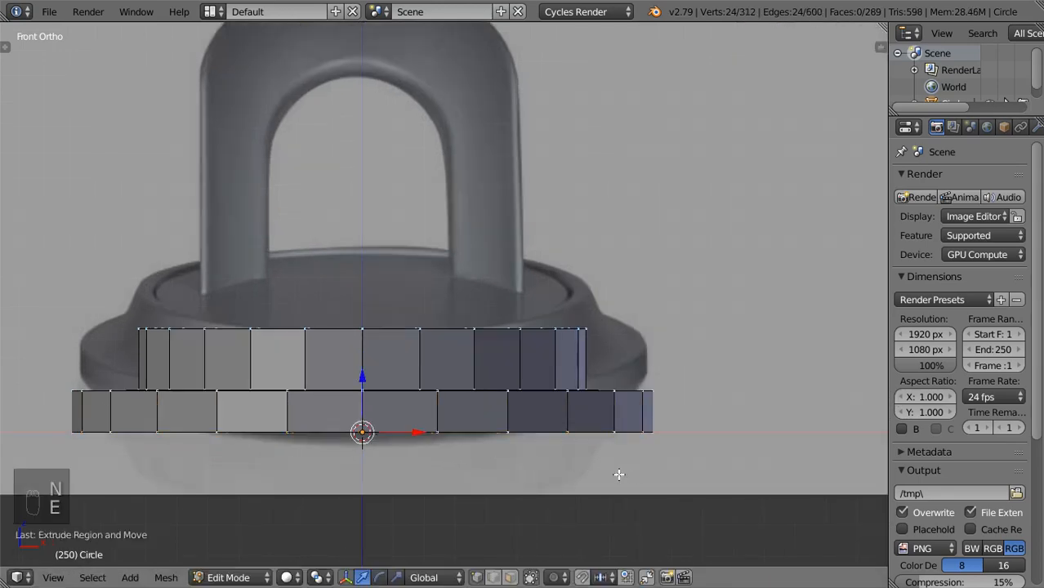
{"action": "middle_click_drag", "start_coordinate": [618, 474], "coordinate": [566, 392]}
{"action": "key", "text": "e"}
{"action": "key", "text": "s"}
{"action": "key", "text": "shift+z"}
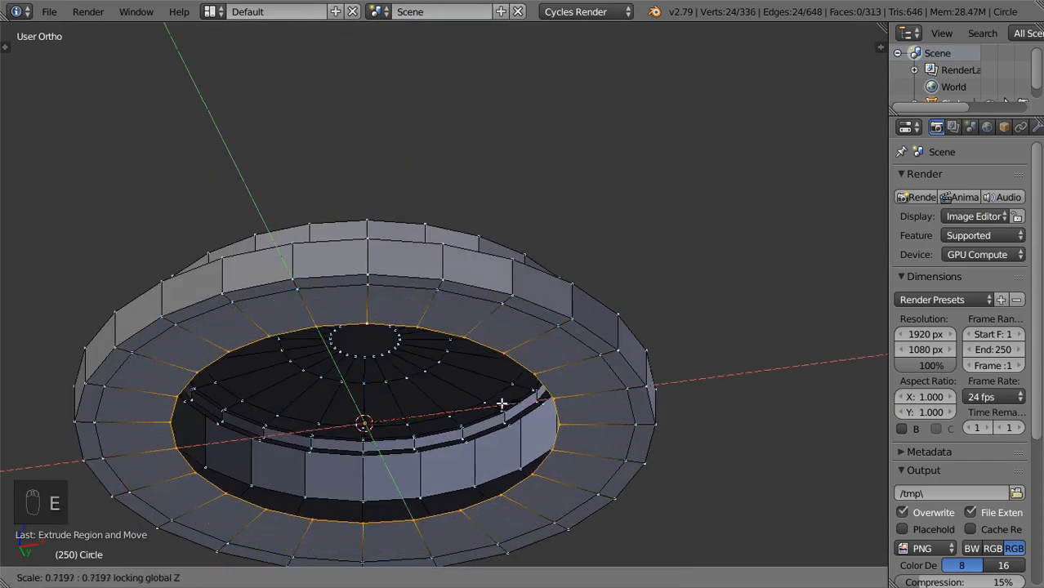
{"action": "left_click", "coordinate": [434, 420]}
Fill the hole in the base's underside with a face and return to object mode
{"action": "key", "text": "g"}
{"action": "right_click", "coordinate": [433, 420]}
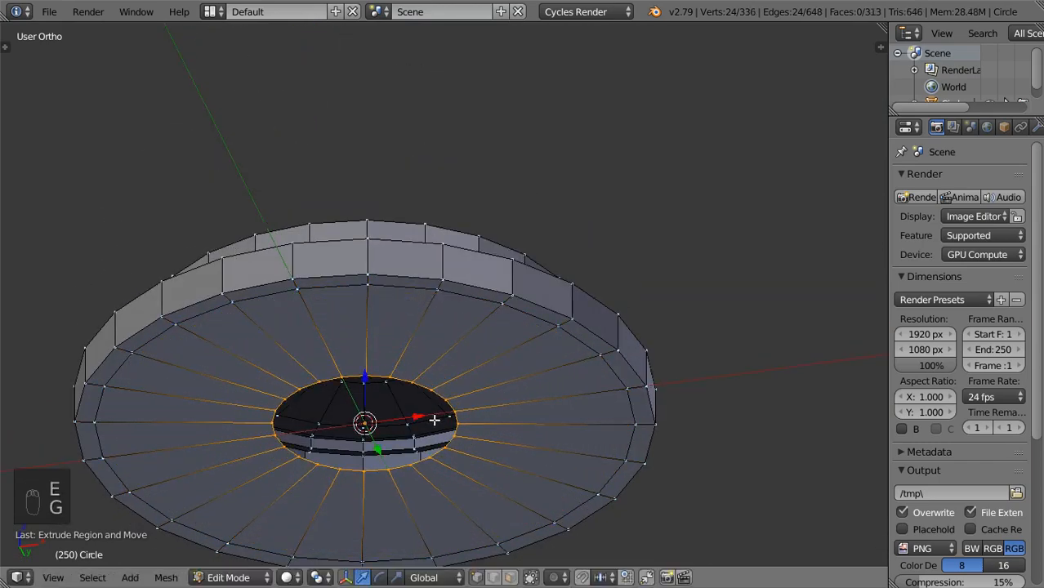
{"action": "key", "text": "f"}
{"action": "key", "text": "Tab"}
{"action": "middle_click_drag", "start_coordinate": [506, 448], "coordinate": [518, 415]}
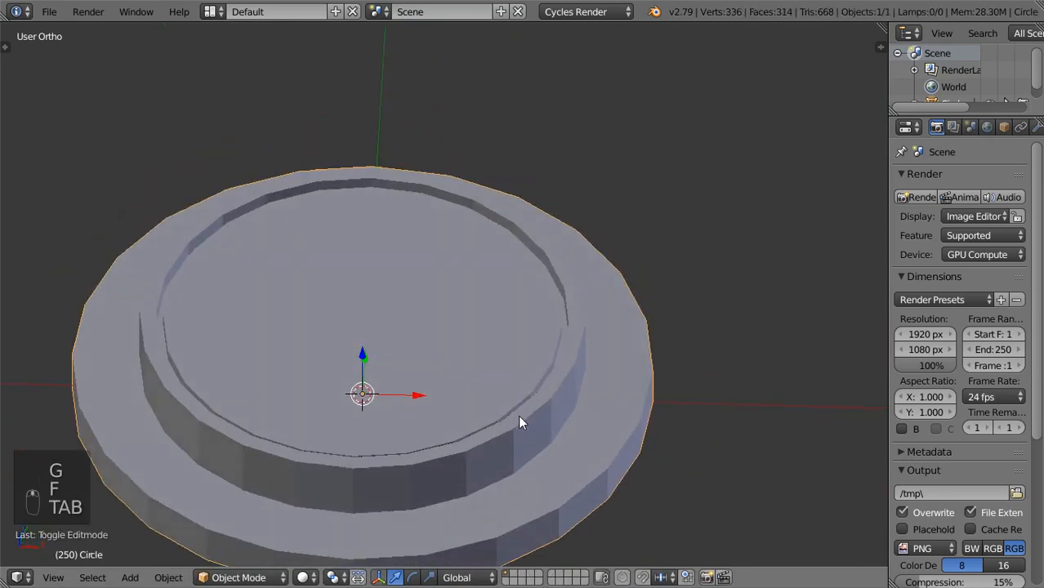
Add a plane mesh at the world origin in front view as the start of the microphone's stand
{"action": "key", "text": "KP_1"}
{"action": "scroll", "coordinate": [543, 364], "scroll_direction": "up", "scroll_amount": 2}
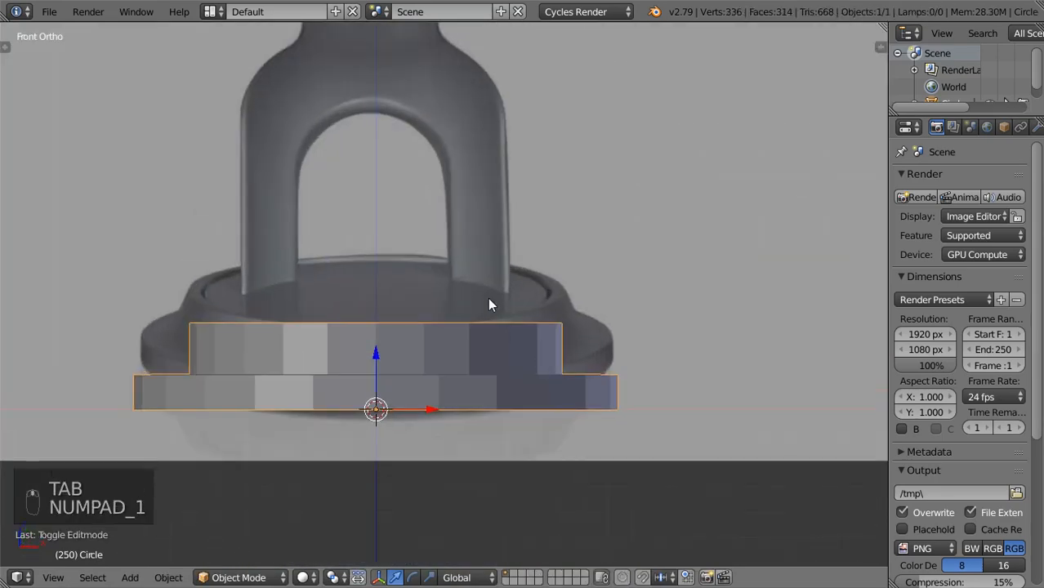
{"action": "middle_click_drag", "start_coordinate": [488, 297], "coordinate": [492, 388], "text": "shift"}
{"action": "scroll", "coordinate": [491, 382], "scroll_direction": "down", "scroll_amount": 3}
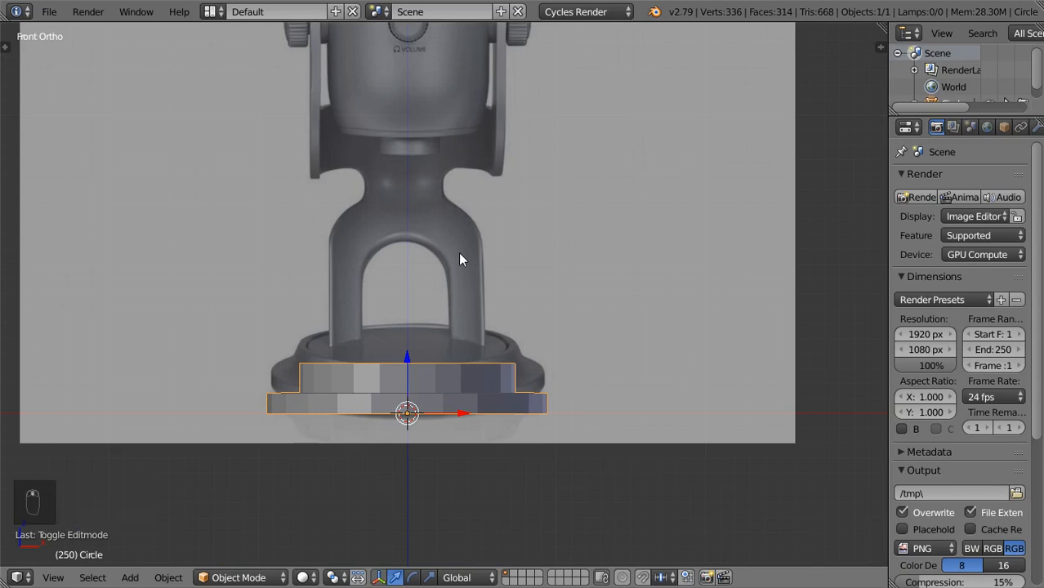
{"action": "scroll", "coordinate": [460, 260], "scroll_direction": "down", "scroll_amount": 2}
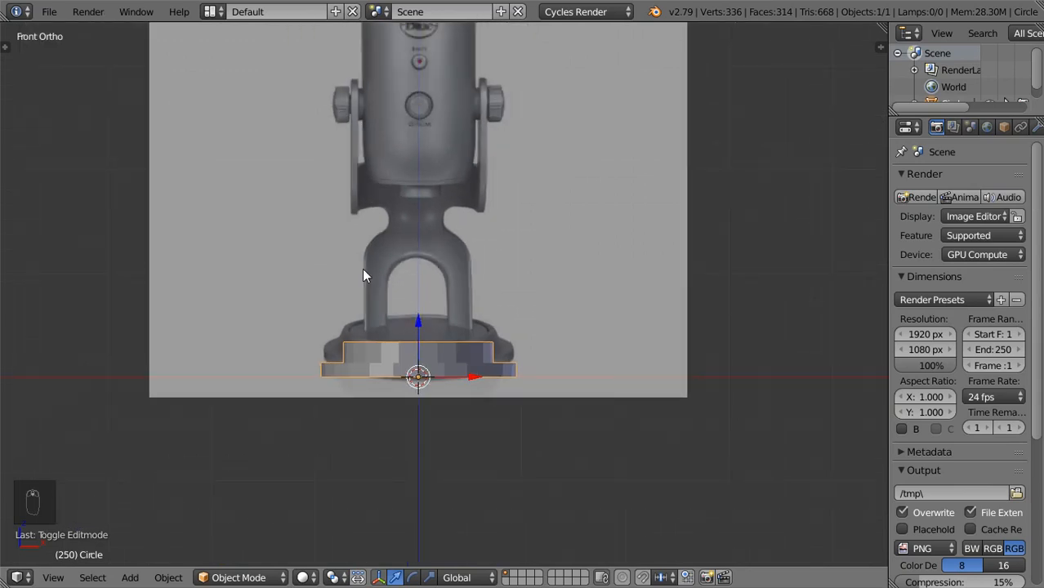
{"action": "scroll", "coordinate": [421, 286], "scroll_direction": "up", "scroll_amount": 2}
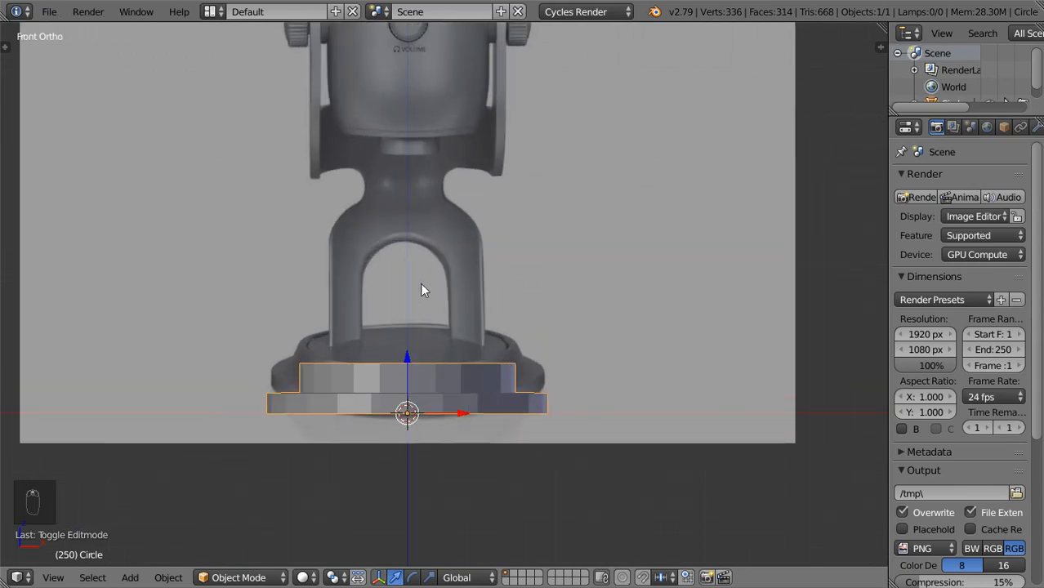
{"action": "key", "text": "shift+a"}
{"action": "mouse_move", "coordinate": [410, 304]}
{"action": "left_click", "coordinate": [464, 304]}
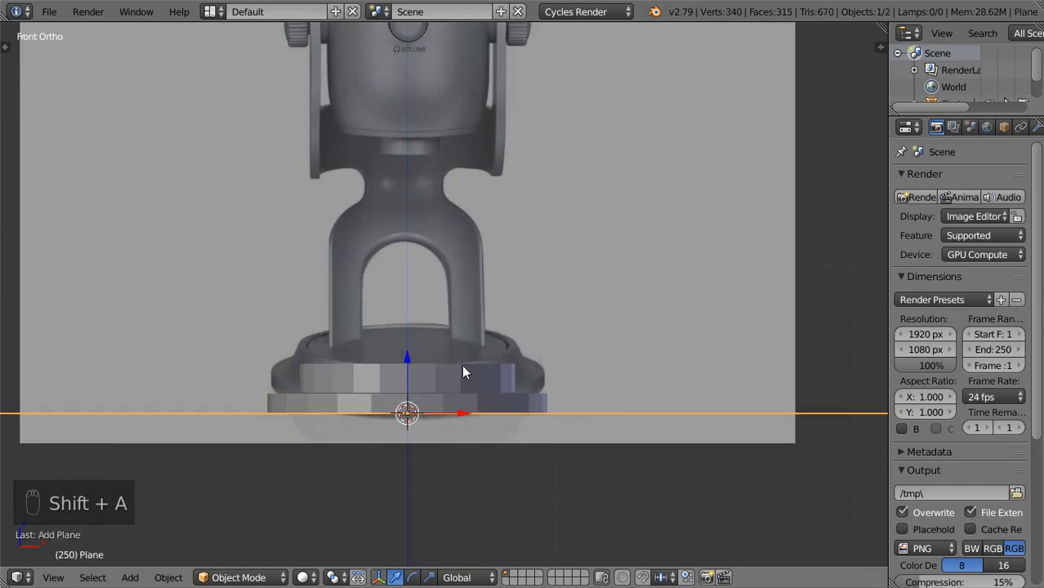
Rotate the plane 90 degrees about X, scale it to 0.1, raise it over the stand in the reference, and show wireframe
{"action": "type", "text": "rx90"}
{"action": "key", "text": "Return"}
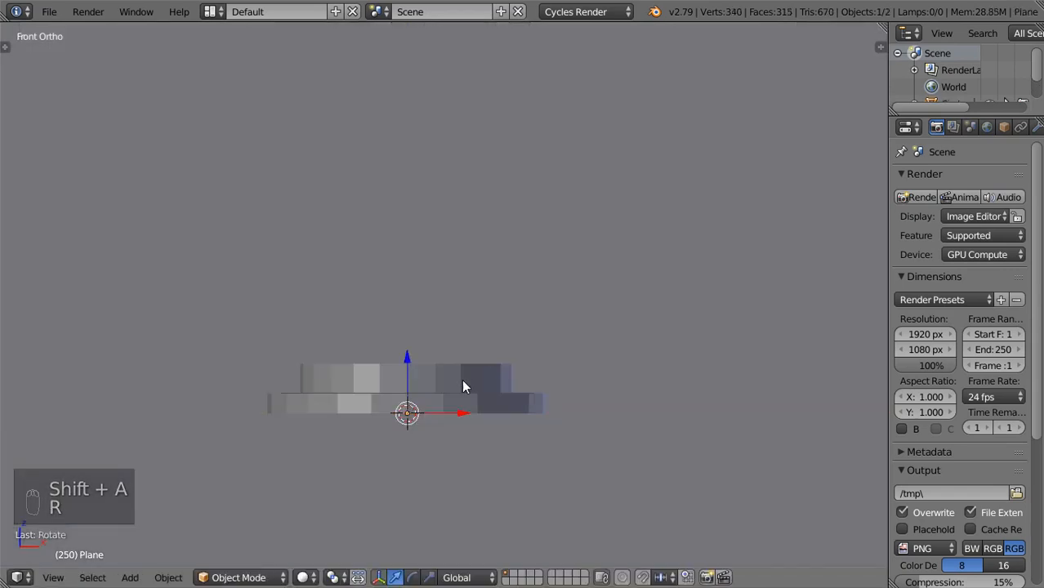
{"action": "type", "text": "s.1"}
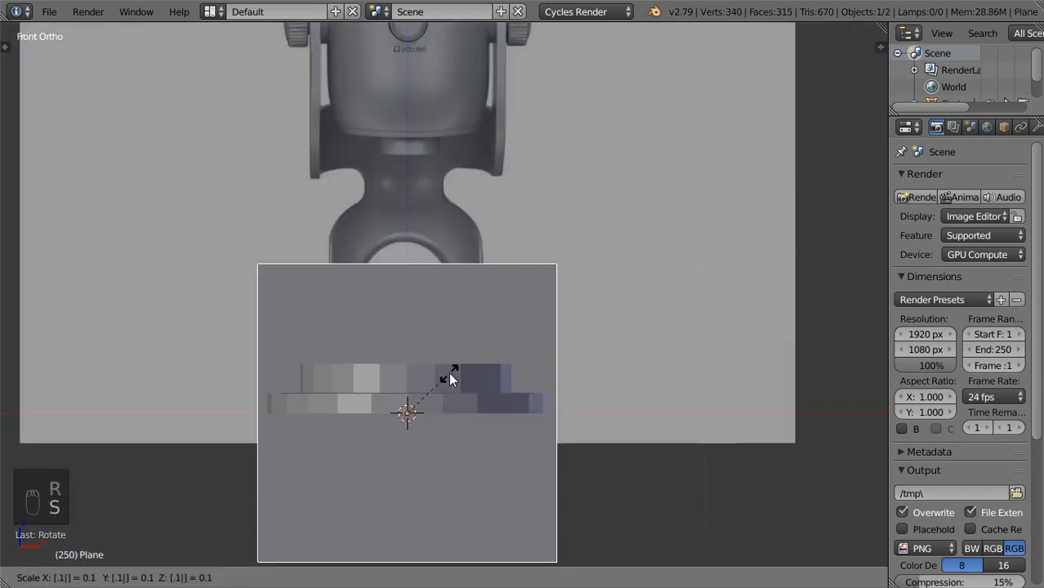
{"action": "key", "text": "Return"}
{"action": "left_click_drag", "start_coordinate": [409, 358], "coordinate": [432, 205]}
{"action": "key", "text": "z"}
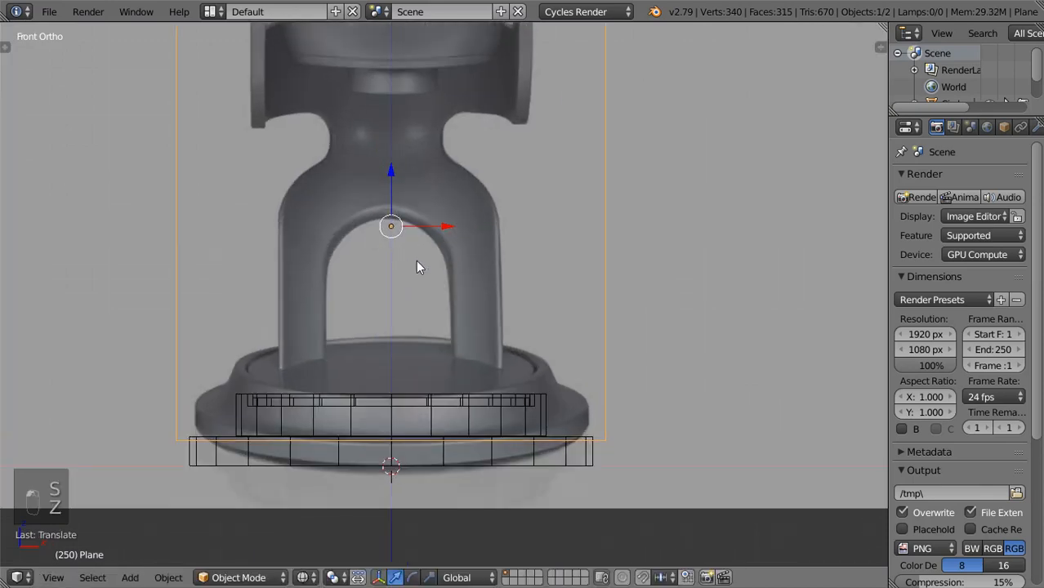
Cut a centred vertical edge loop through the plane, then scale the whole plane to about 0.66 in object mode
{"action": "key", "text": "Tab"}
{"action": "key", "text": "ctrl+r"}
{"action": "left_click", "coordinate": [418, 112]}
{"action": "right_click", "coordinate": [418, 112]}
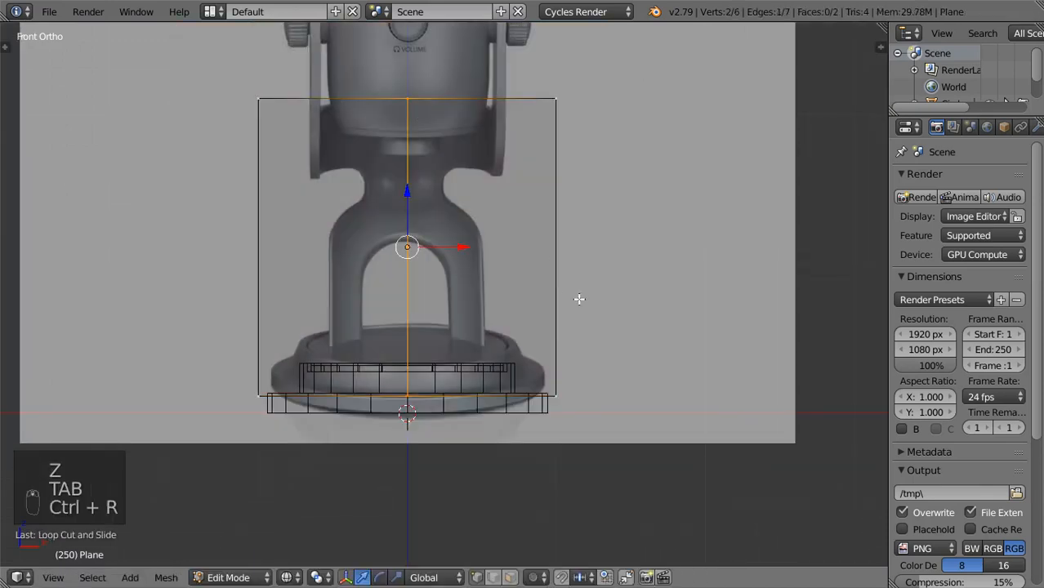
{"action": "key", "text": "Tab"}
{"action": "key", "text": "s"}
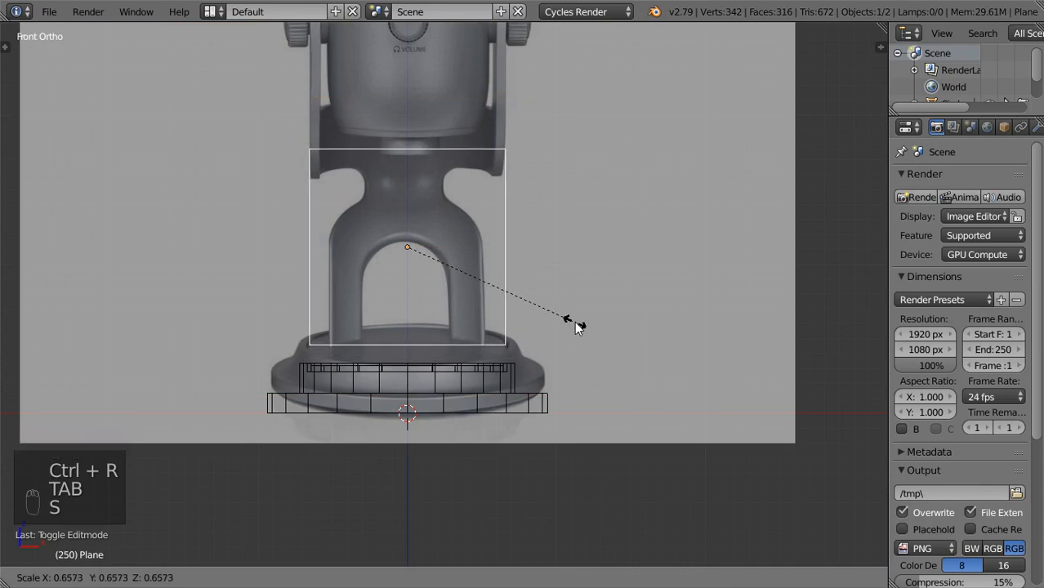
{"action": "left_click", "coordinate": [574, 321]}
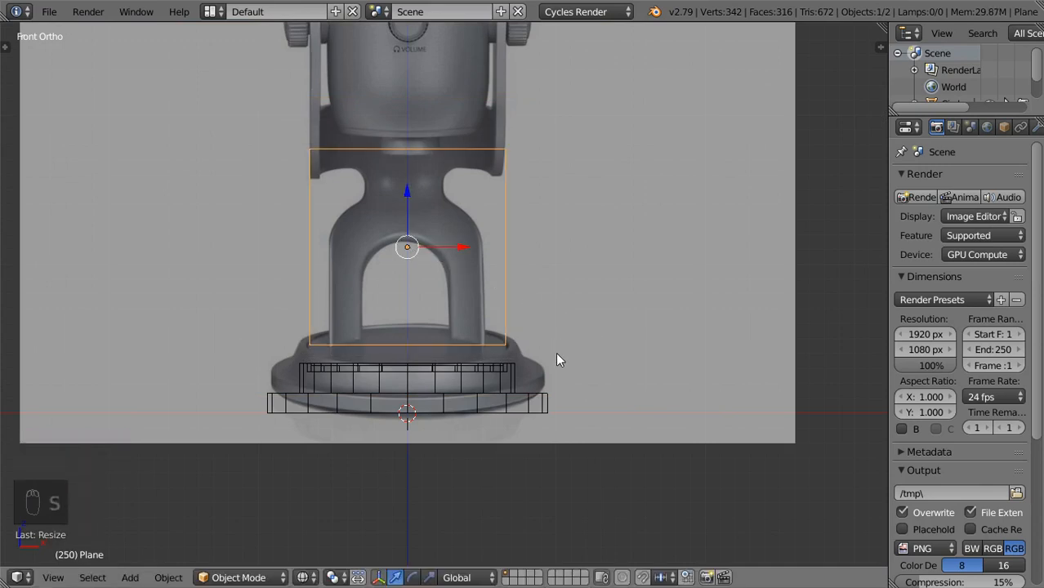
Delete the plane's left outer edge vertices so only the right half remains
{"action": "scroll", "coordinate": [556, 352], "scroll_direction": "up", "scroll_amount": 1}
{"action": "scroll", "coordinate": [556, 352], "scroll_direction": "down", "scroll_amount": 2}
{"action": "scroll", "coordinate": [556, 356], "scroll_direction": "up", "scroll_amount": 3, "text": "shift"}
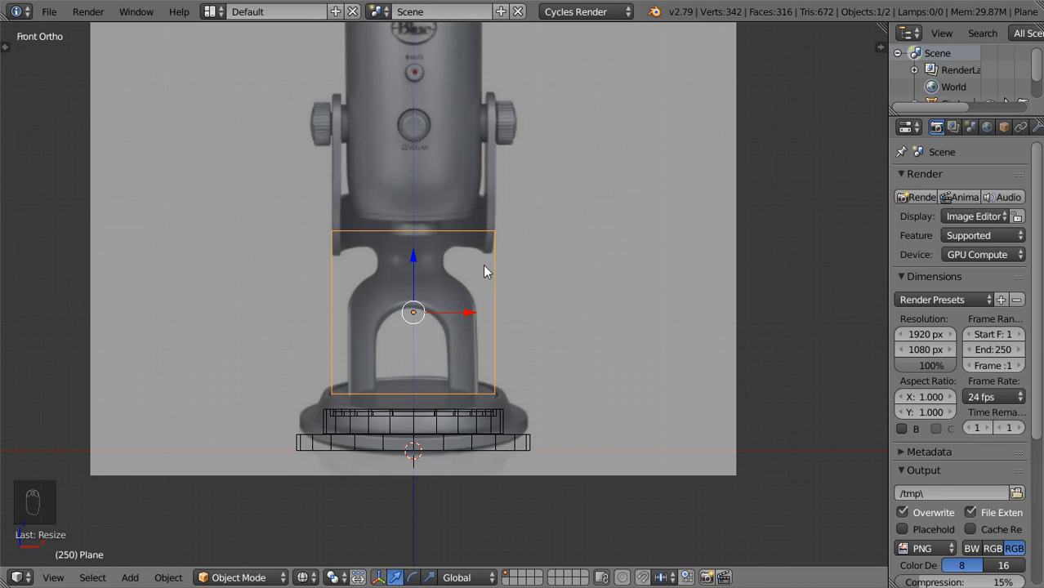
{"action": "key", "text": "Tab"}
{"action": "scroll", "coordinate": [392, 282], "scroll_direction": "up", "scroll_amount": 3}
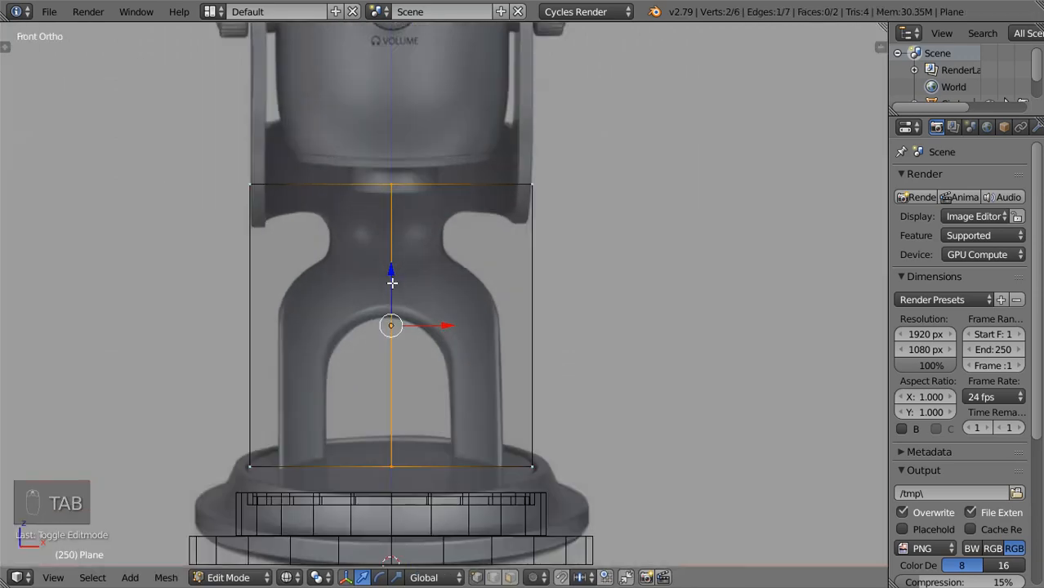
{"action": "right_click", "coordinate": [249, 230], "text": "alt"}
{"action": "key", "text": "x"}
{"action": "left_click", "coordinate": [250, 236]}
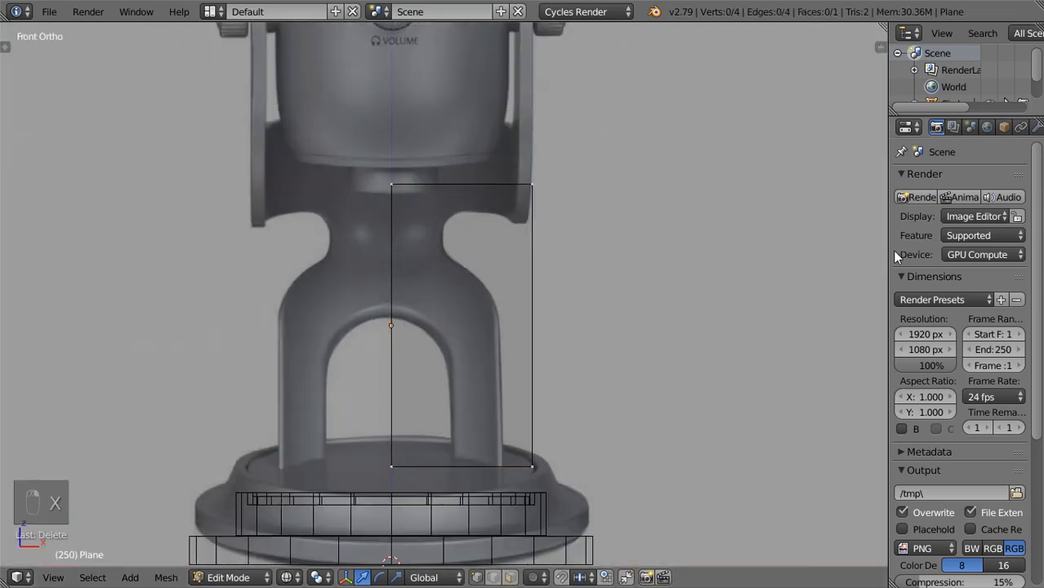
Widen the properties area and add a Mirror modifier on the X axis to the half plane
{"action": "left_click_drag", "start_coordinate": [873, 254], "coordinate": [764, 249]}
{"action": "left_click", "coordinate": [912, 127]}
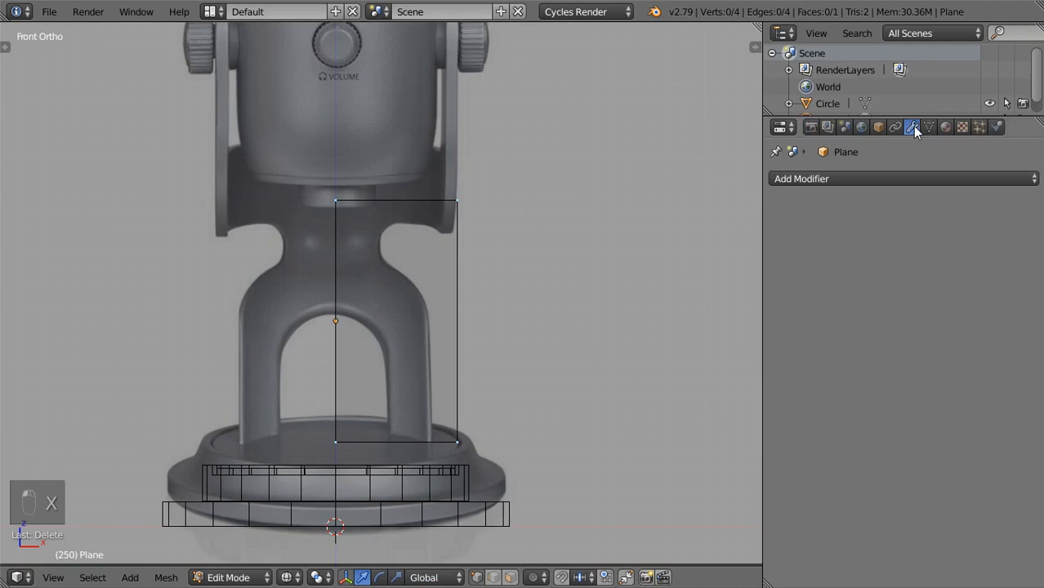
{"action": "left_click", "coordinate": [866, 178]}
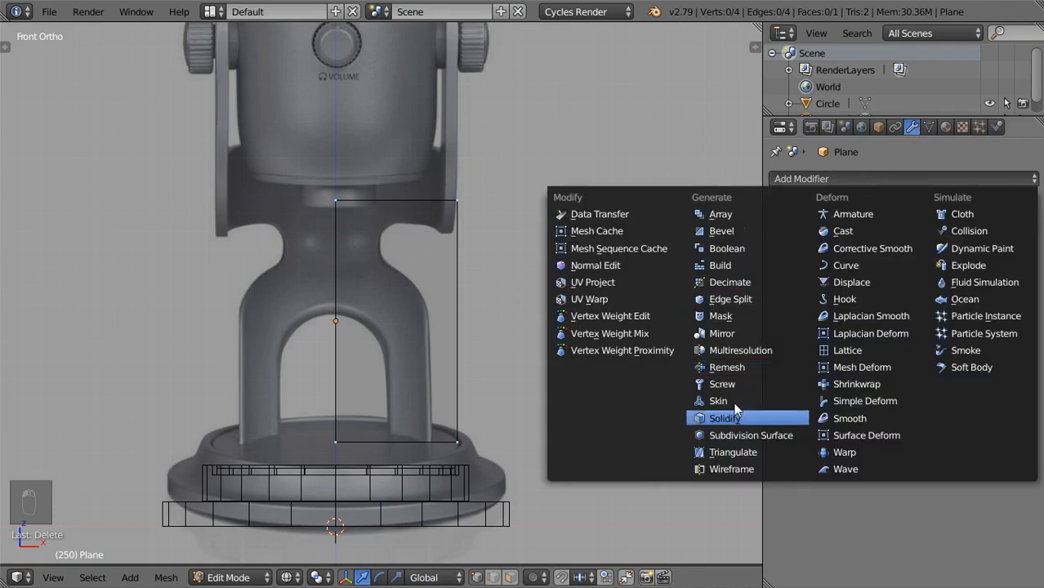
{"action": "left_click", "coordinate": [725, 335]}
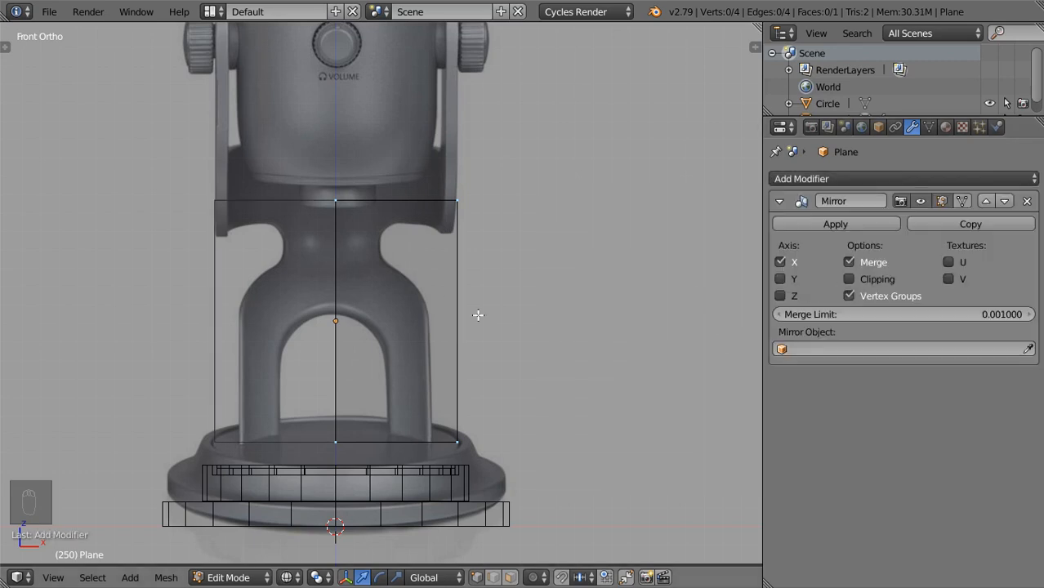
Scale the mirrored plane to about 0.35, move it up over the stand's neck, and enable Clipping on the mirror
{"action": "key", "text": "Tab"}
{"action": "key", "text": "s"}
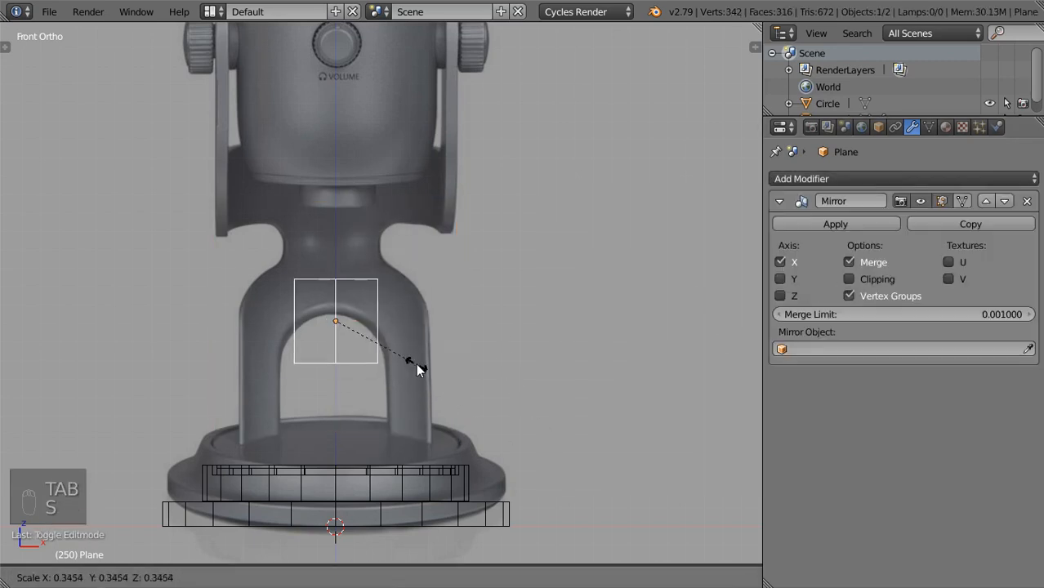
{"action": "left_click", "coordinate": [416, 362]}
{"action": "scroll", "coordinate": [401, 353], "scroll_direction": "up", "scroll_amount": 3}
{"action": "left_click_drag", "start_coordinate": [306, 286], "coordinate": [308, 191]}
{"action": "left_click", "coordinate": [850, 279]}
Raise the plane's bottom edge to the base of the neck, then extrude it down to the top of the arch
{"action": "key", "text": "Tab"}
{"action": "left_click", "coordinate": [329, 314], "text": "alt"}
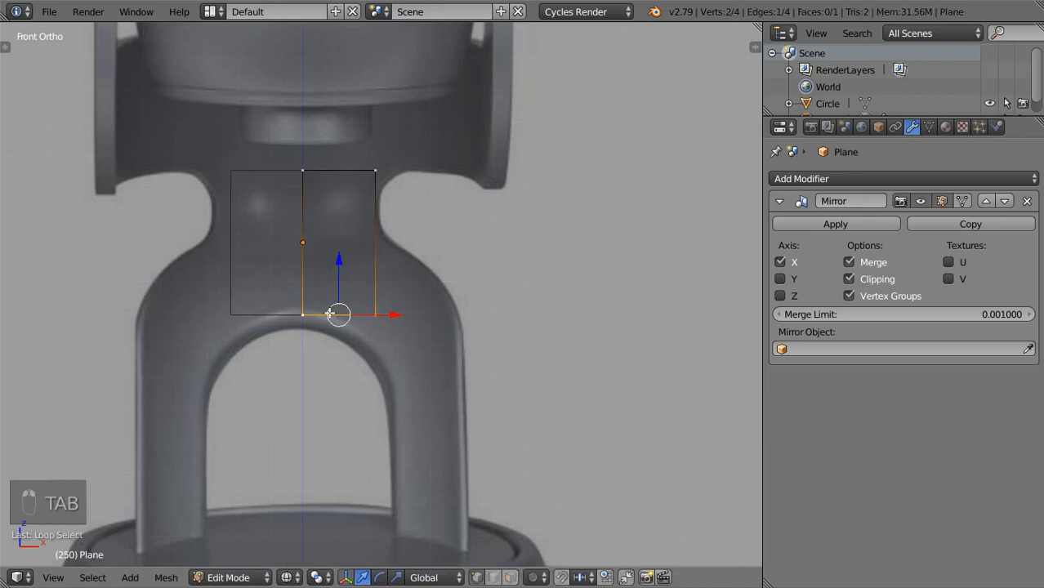
{"action": "left_click_drag", "start_coordinate": [341, 261], "coordinate": [360, 182]}
{"action": "key", "text": "e"}
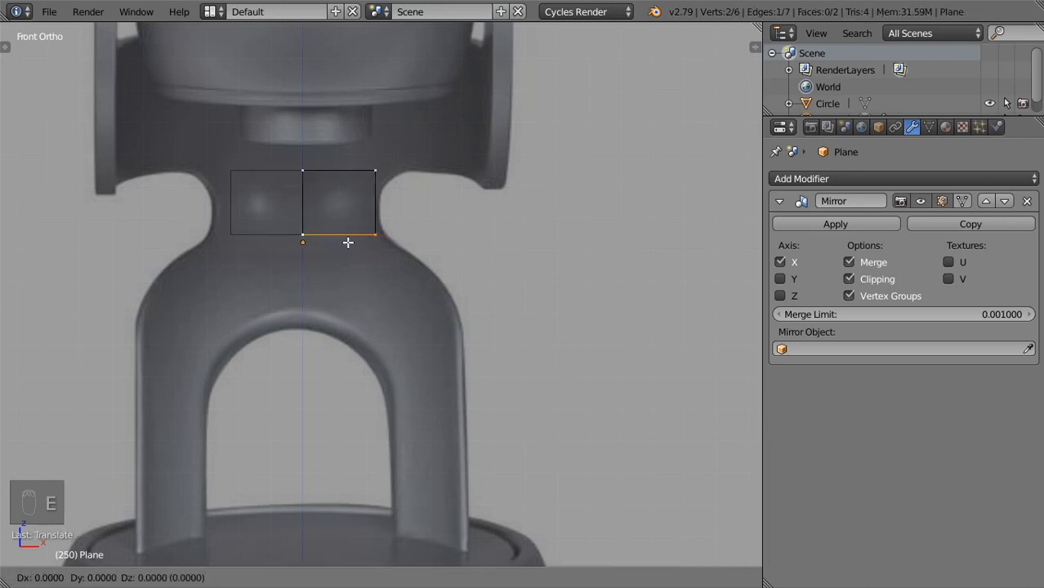
{"action": "left_click", "coordinate": [342, 336]}
{"action": "scroll", "coordinate": [406, 327], "scroll_direction": "up", "scroll_amount": 2}
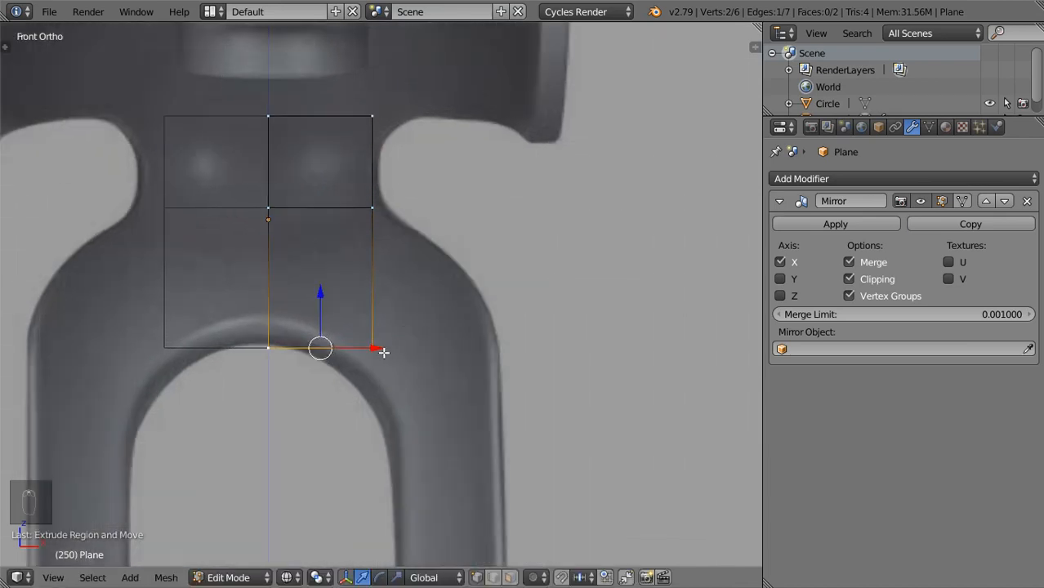
Add a centred vertical loop cut to the half mesh and move its lower outer corner along X to the leg's outer edge
{"action": "key", "text": "ctrl+r"}
{"action": "left_click", "coordinate": [346, 347]}
{"action": "right_click", "coordinate": [346, 347]}
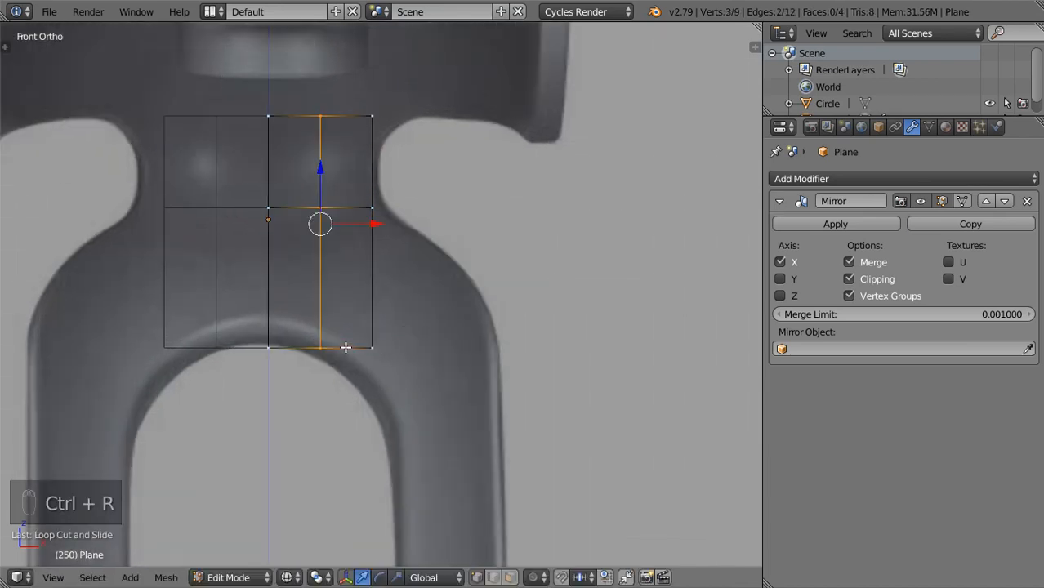
{"action": "right_click", "coordinate": [371, 347]}
{"action": "key", "text": "g"}
{"action": "key", "text": "x"}
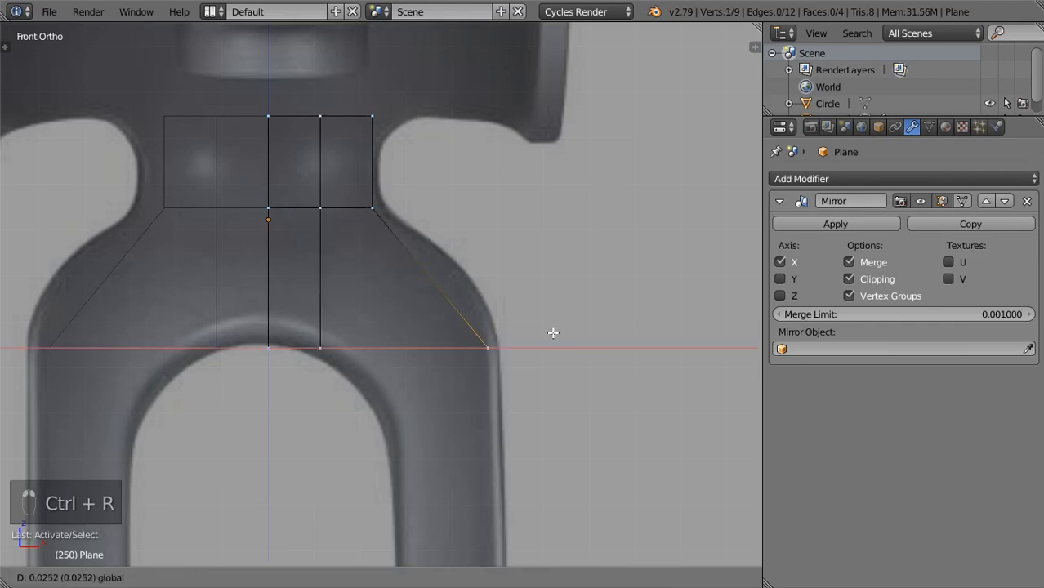
{"action": "left_click", "coordinate": [561, 328]}
Add a horizontal loop cut across the shoulder section and move its outer vertex along X onto the reference's curved outline
{"action": "key", "text": "ctrl+r"}
{"action": "left_click", "coordinate": [445, 288]}
{"action": "right_click", "coordinate": [445, 288]}
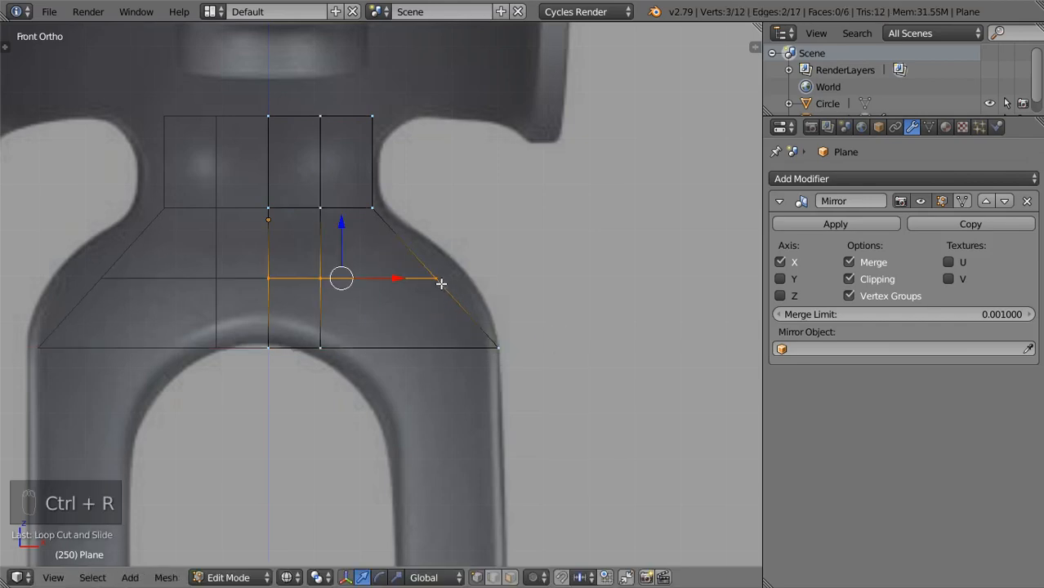
{"action": "right_click", "coordinate": [438, 280]}
{"action": "key", "text": "g"}
{"action": "key", "text": "x"}
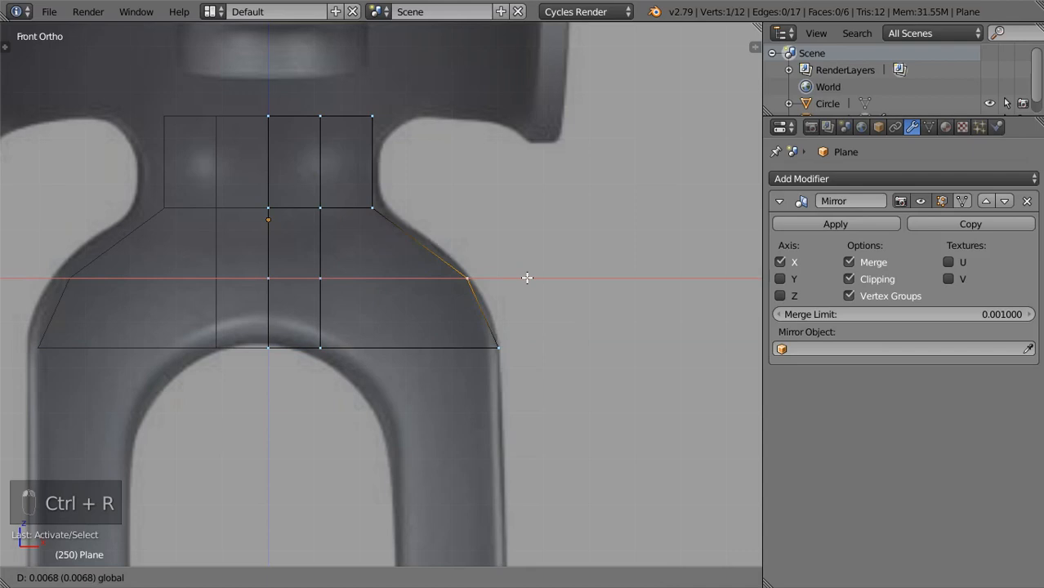
{"action": "left_click", "coordinate": [527, 279]}
Extrude the outer bottom edge of the shoulder down twice to form the leg, ending at the base
{"action": "scroll", "coordinate": [431, 368], "scroll_direction": "down", "scroll_amount": 3}
{"action": "scroll", "coordinate": [390, 247], "scroll_direction": "up", "scroll_amount": 2}
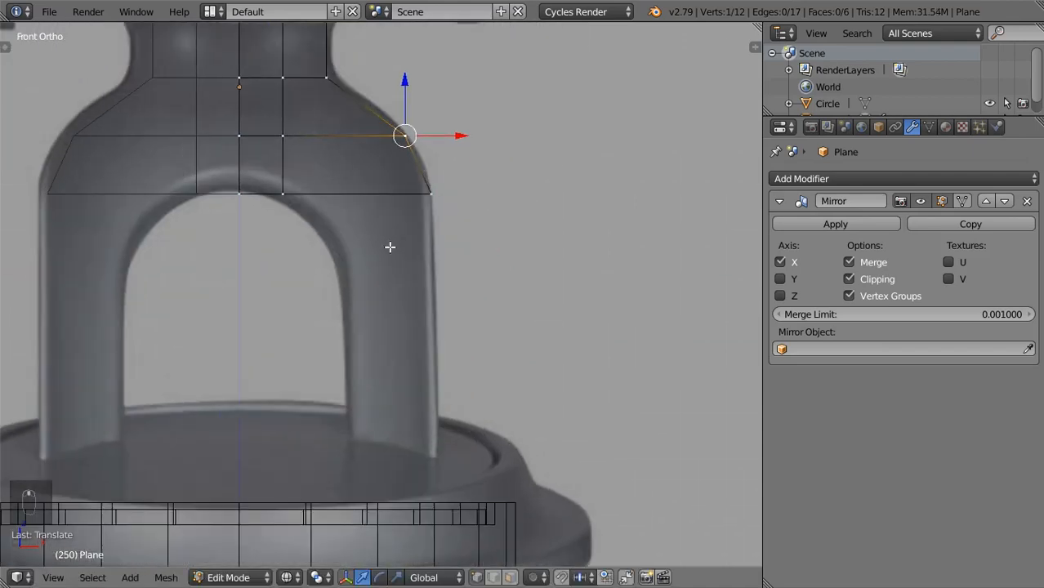
{"action": "right_click", "coordinate": [287, 200]}
{"action": "right_click", "coordinate": [418, 202], "text": "shift"}
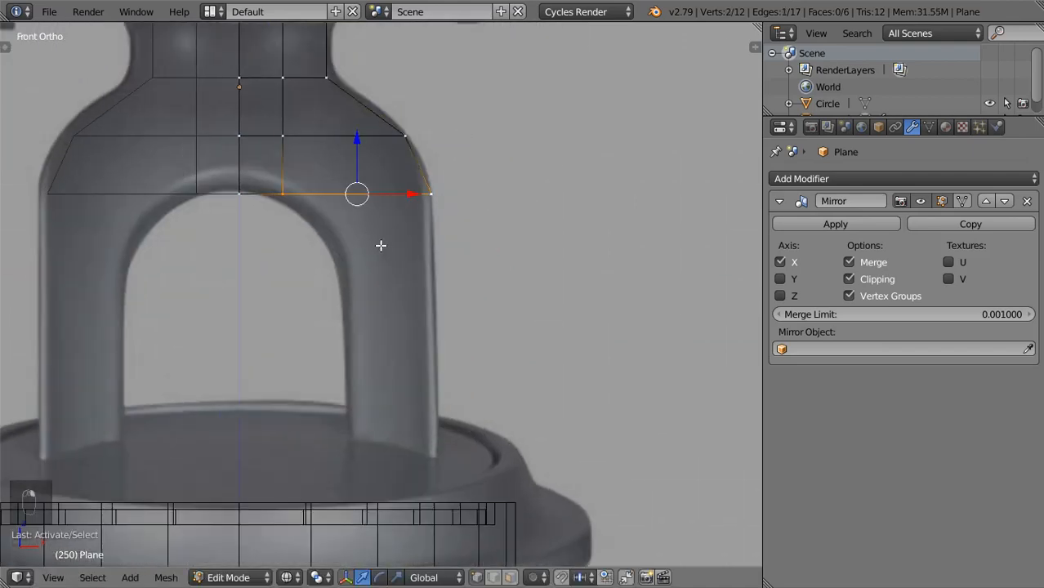
{"action": "key", "text": "e"}
{"action": "left_click", "coordinate": [379, 348]}
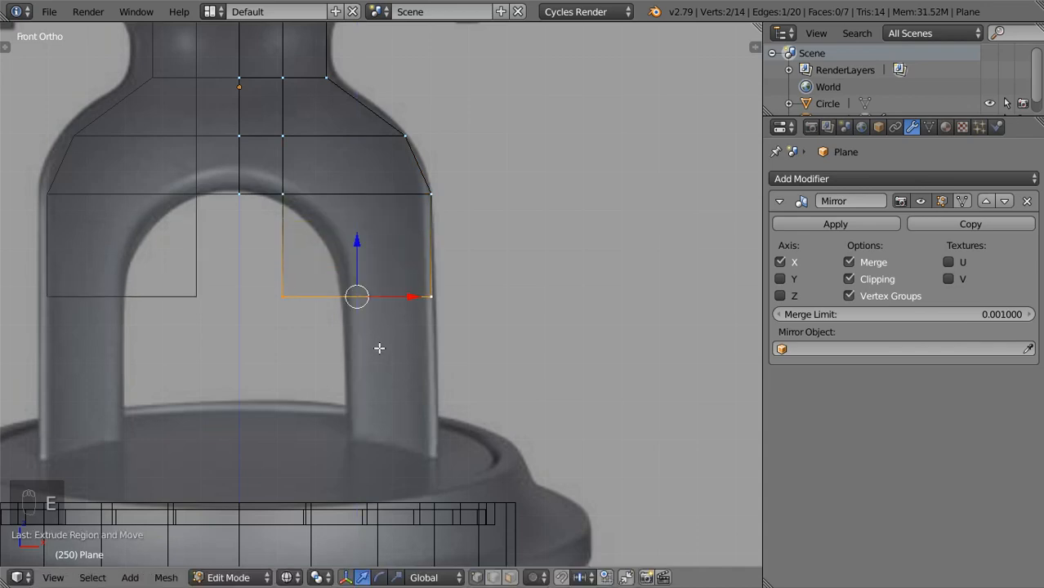
{"action": "key", "text": "e"}
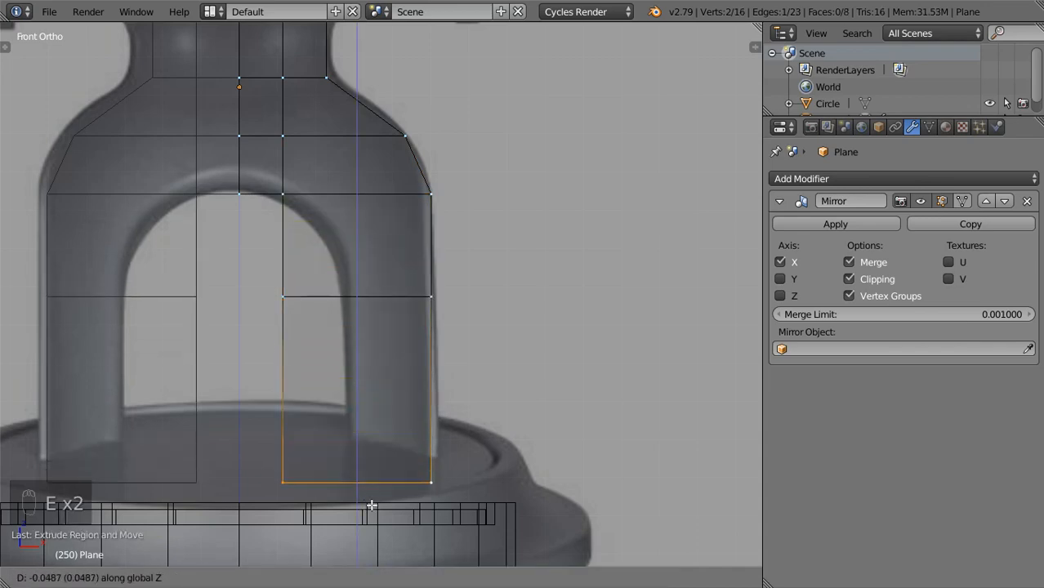
{"action": "left_click", "coordinate": [392, 485]}
Move the leg's two inner vertices outward along X to match the inside edge of the reference leg
{"action": "scroll", "coordinate": [302, 307], "scroll_direction": "up", "scroll_amount": 2}
{"action": "right_click", "coordinate": [245, 294]}
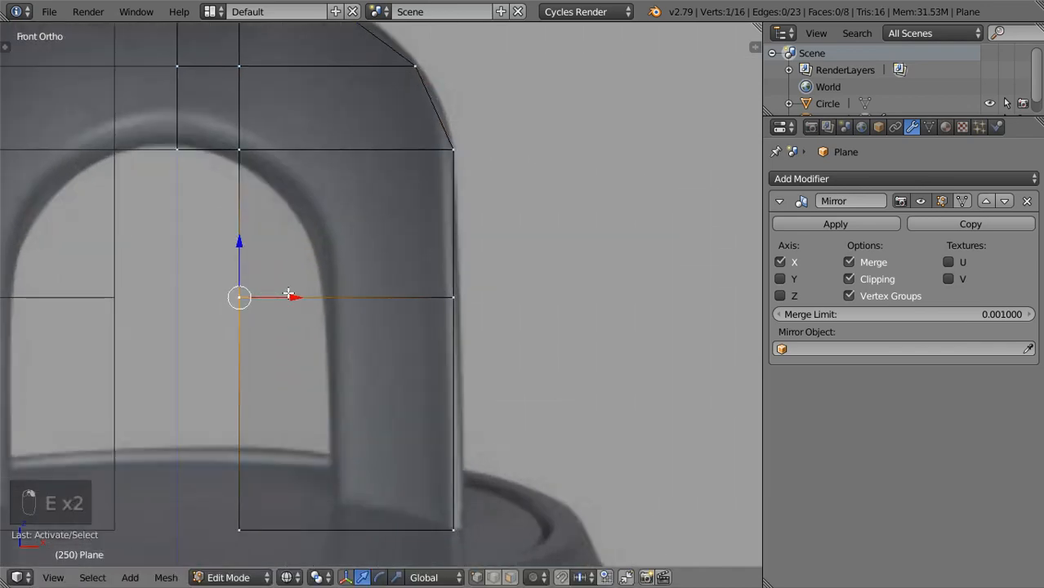
{"action": "left_click_drag", "start_coordinate": [292, 296], "coordinate": [374, 354]}
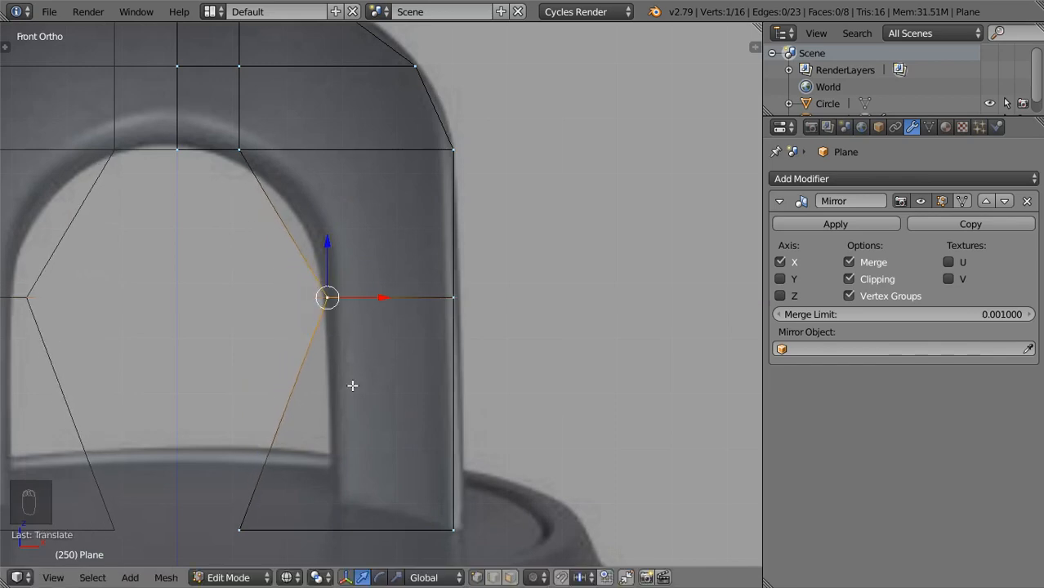
{"action": "right_click", "coordinate": [241, 529]}
{"action": "left_click_drag", "start_coordinate": [295, 527], "coordinate": [386, 564]}
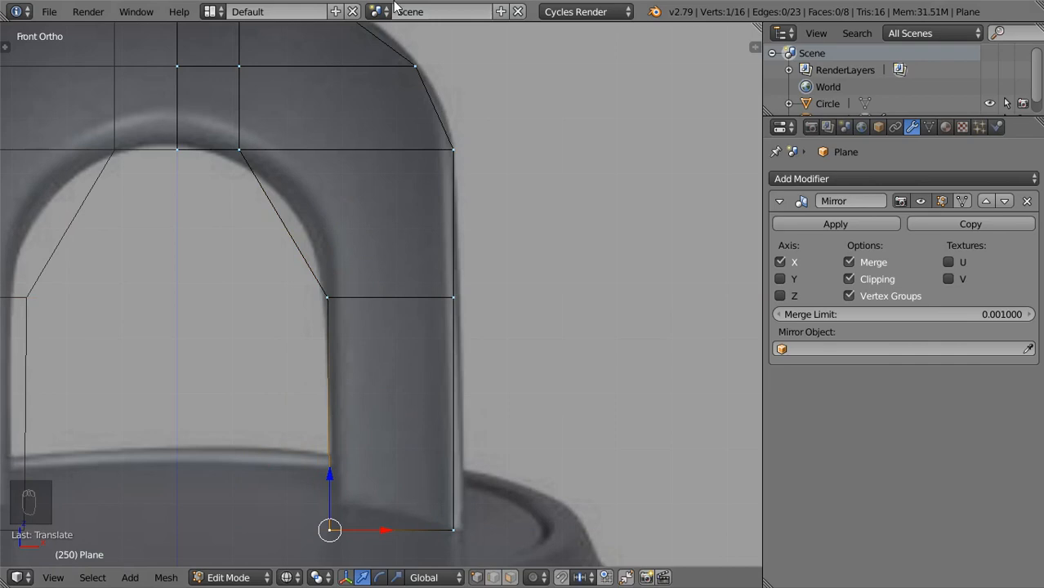
Add a horizontal loop cut to the upper leg section and move its inner vertex outward along X to follow the arch
{"action": "key", "text": "ctrl+r"}
{"action": "left_click", "coordinate": [312, 236]}
{"action": "right_click", "coordinate": [313, 234]}
{"action": "right_click", "coordinate": [281, 219]}
{"action": "left_click_drag", "start_coordinate": [327, 225], "coordinate": [355, 231]}
Examine the mirrored stand in object mode from an angle, then compare its outline with the reference in front view
{"action": "key", "text": "Tab"}
{"action": "scroll", "coordinate": [384, 322], "scroll_direction": "down", "scroll_amount": 4}
{"action": "middle_click_drag", "start_coordinate": [385, 322], "coordinate": [323, 365]}
{"action": "key", "text": "KP_1"}
{"action": "key", "text": "Tab"}
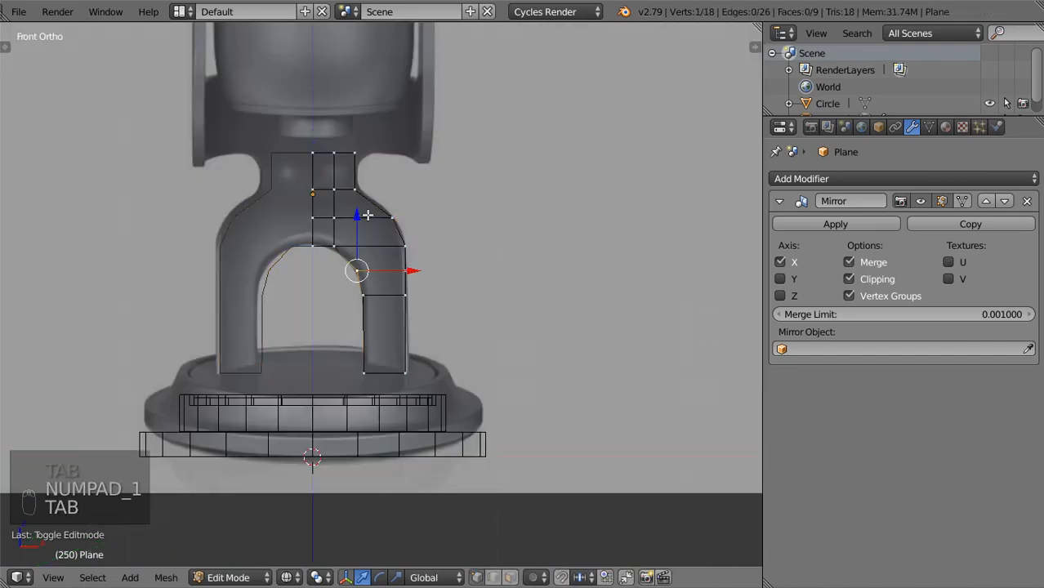
{"action": "scroll", "coordinate": [371, 344], "scroll_direction": "up", "scroll_amount": 3}
{"action": "middle_click_drag", "start_coordinate": [371, 343], "coordinate": [378, 425], "text": "shift"}
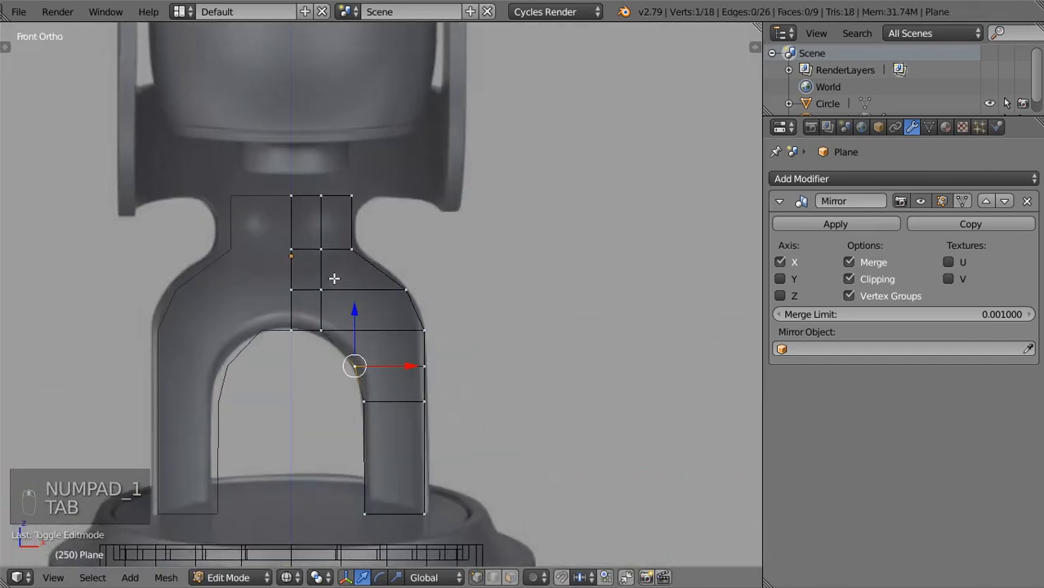
{"action": "scroll", "coordinate": [334, 278], "scroll_direction": "down", "scroll_amount": 1}
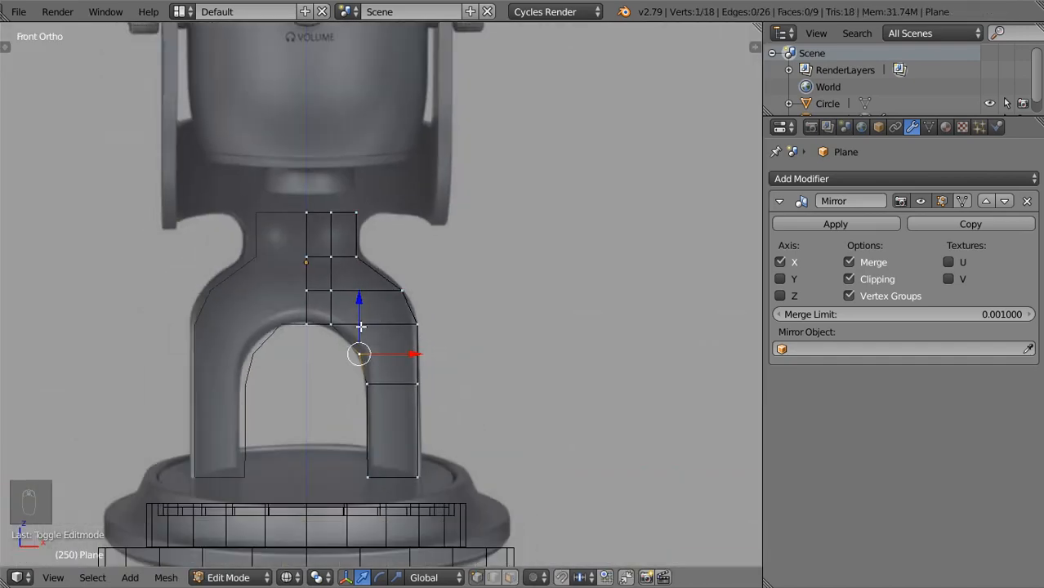
{"action": "scroll", "coordinate": [361, 326], "scroll_direction": "down", "scroll_amount": 2}
{"action": "scroll", "coordinate": [335, 269], "scroll_direction": "up", "scroll_amount": 2}
{"action": "middle_click_drag", "start_coordinate": [337, 264], "coordinate": [370, 357], "text": "shift"}
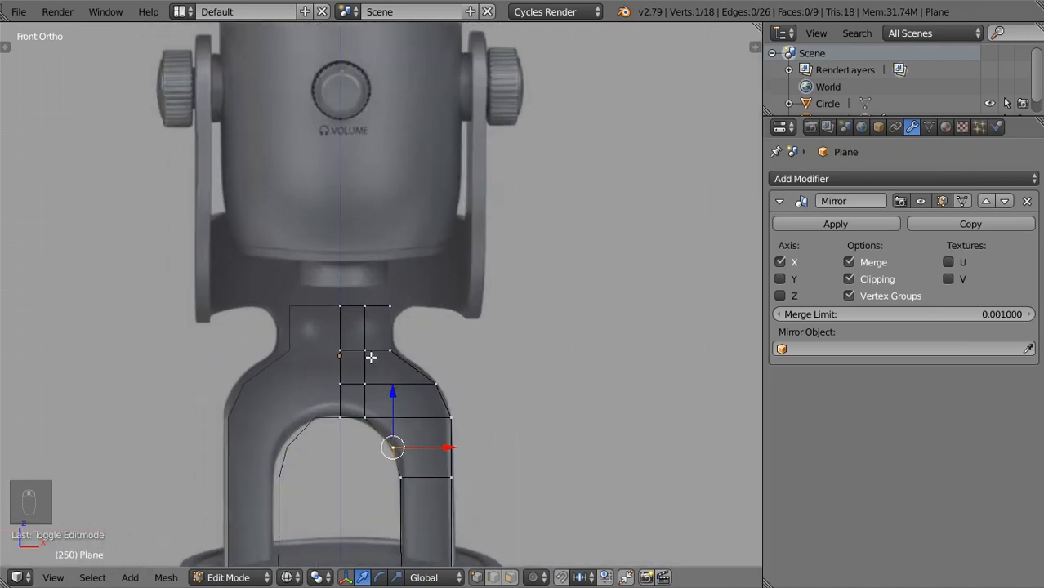
Extrude the neck's top edge upward along Z and lower its middle and outer vertices to give it a slight curve
{"action": "scroll", "coordinate": [371, 357], "scroll_direction": "up", "scroll_amount": 2}
{"action": "right_click", "coordinate": [367, 310], "text": "alt"}
{"action": "key", "text": "e"}
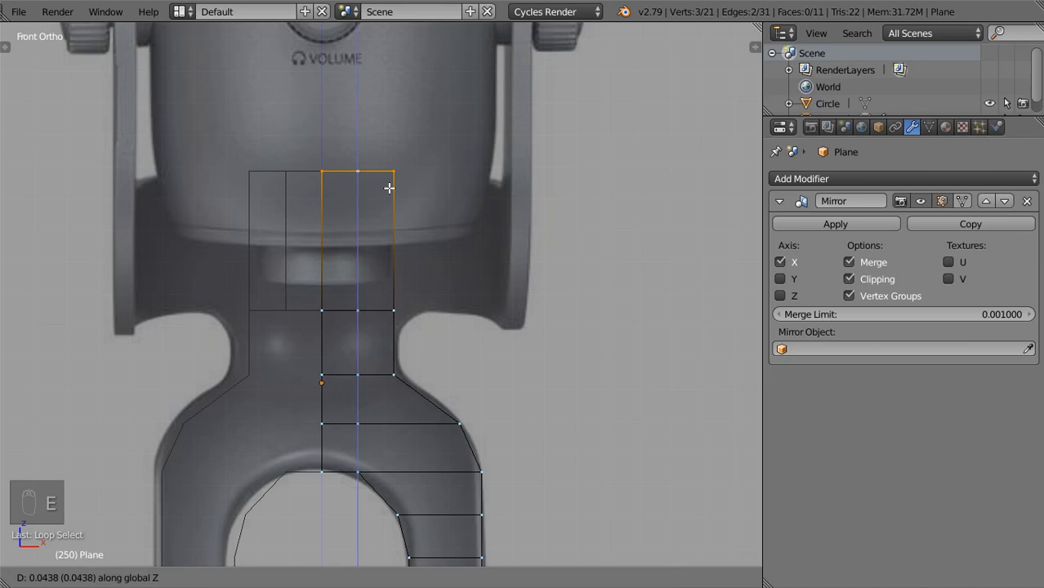
{"action": "left_click", "coordinate": [389, 188]}
{"action": "right_click", "coordinate": [358, 172]}
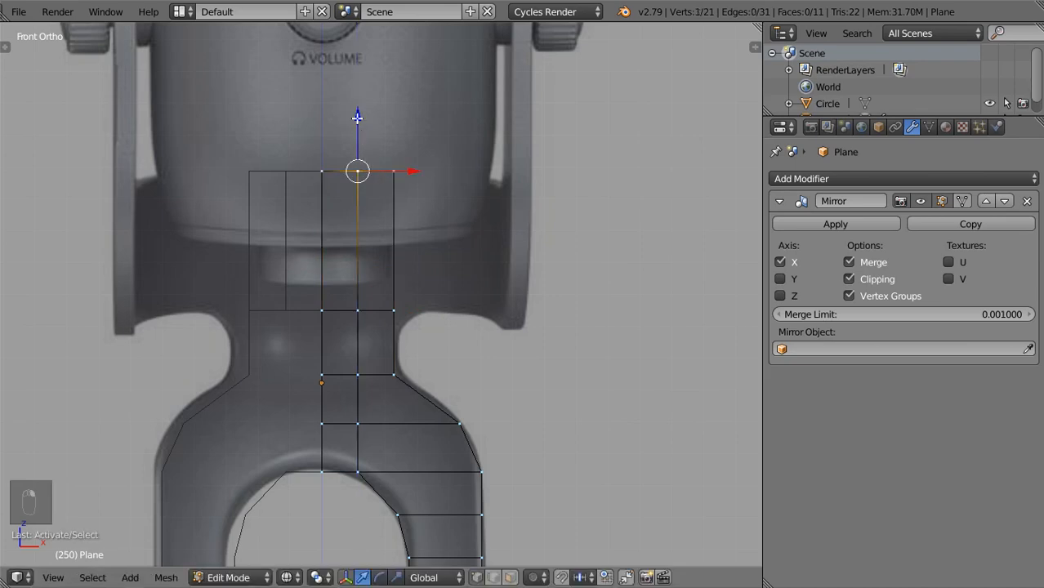
{"action": "left_click_drag", "start_coordinate": [358, 118], "coordinate": [397, 133]}
{"action": "right_click", "coordinate": [394, 170]}
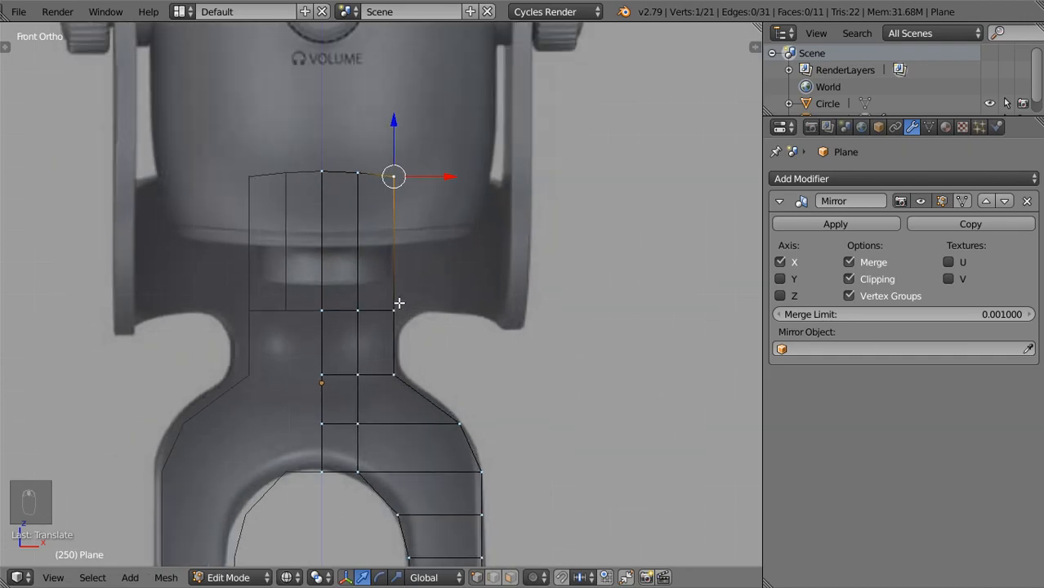
Extrude the right outer edge of the neck's upper section outward along X to about 0.031, reaching the reference's side bracket
{"action": "right_click", "coordinate": [398, 304]}
{"action": "right_click", "coordinate": [394, 193], "text": "shift"}
{"action": "key", "text": "e"}
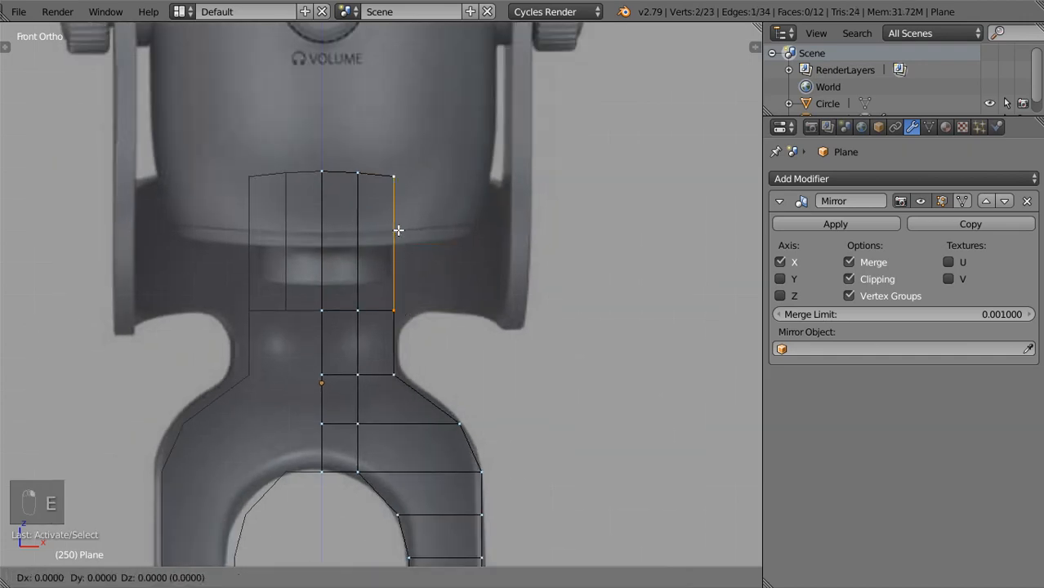
{"action": "key", "text": "x"}
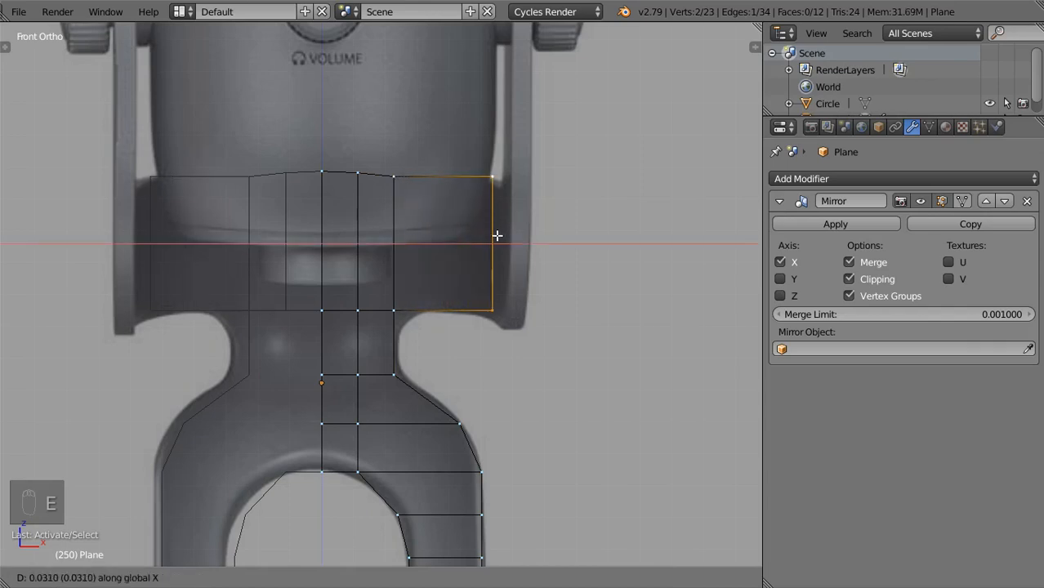
{"action": "left_click", "coordinate": [495, 239]}
Move the corner vertex where the neck meets the side arm slightly outward and down to follow the reference curve
{"action": "scroll", "coordinate": [464, 276], "scroll_direction": "up", "scroll_amount": 1}
{"action": "scroll", "coordinate": [437, 295], "scroll_direction": "up", "scroll_amount": 2}
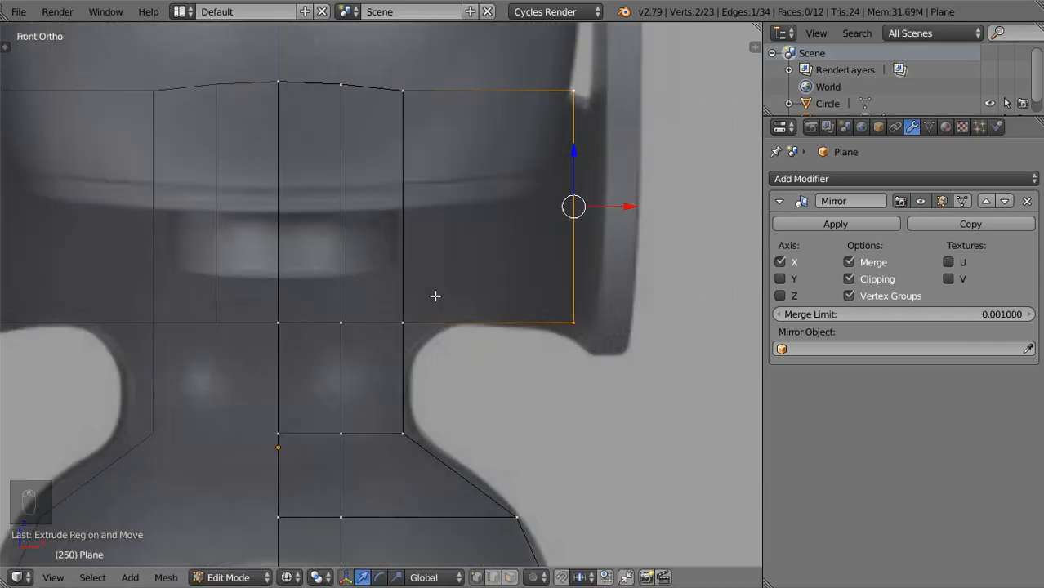
{"action": "right_click", "coordinate": [419, 325]}
{"action": "left_click_drag", "start_coordinate": [396, 272], "coordinate": [478, 315]}
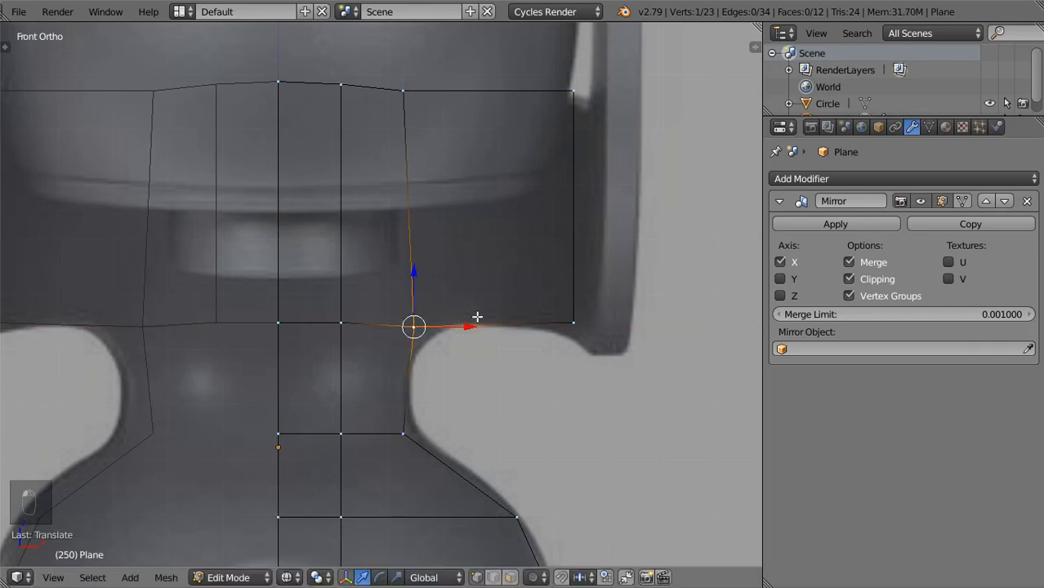
Add a centred vertical loop cut to the side arm and straighten it by scaling to 0 along X
{"action": "key", "text": "ctrl+r"}
{"action": "left_click", "coordinate": [477, 316]}
{"action": "right_click", "coordinate": [477, 317]}
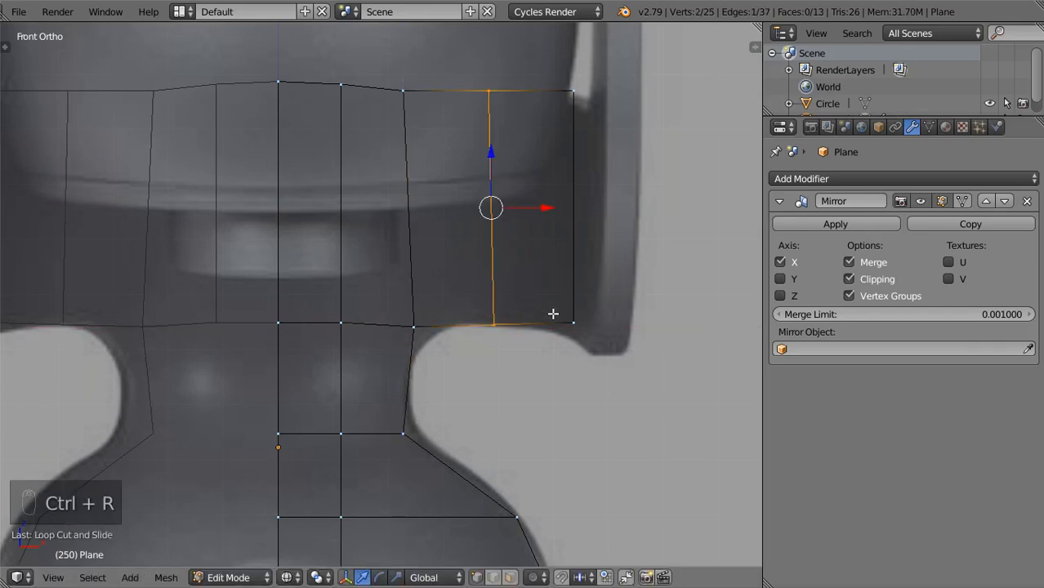
{"action": "key", "text": "s"}
{"action": "key", "text": "x"}
{"action": "key", "text": "0"}
{"action": "key", "text": "Return"}
Lower the side arm's two outer top vertices along Z to continue the curved top edge, and review the outline in object mode
{"action": "right_click", "coordinate": [491, 91]}
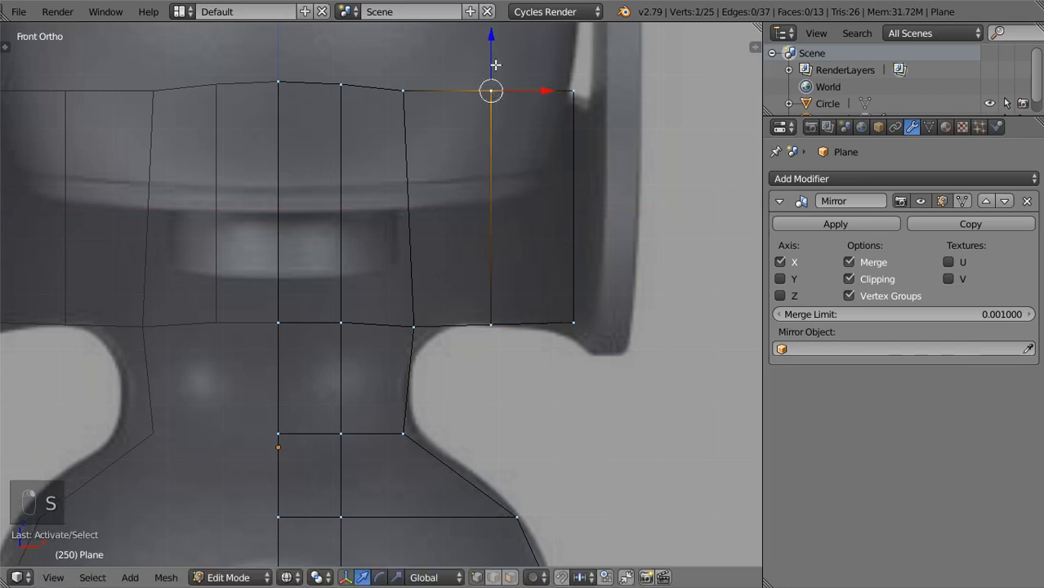
{"action": "left_click_drag", "start_coordinate": [496, 64], "coordinate": [495, 57]}
{"action": "right_click", "coordinate": [570, 80]}
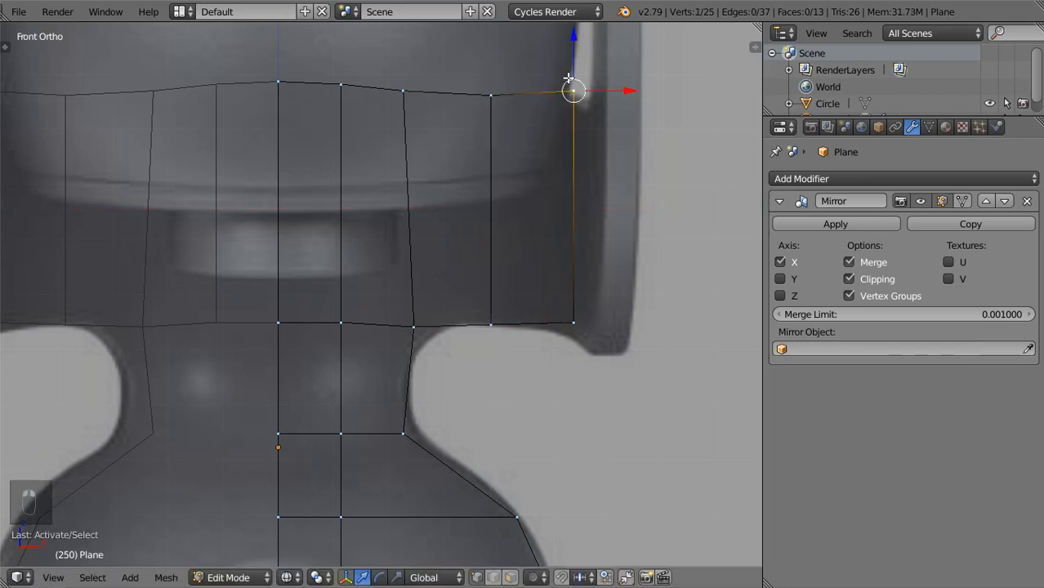
{"action": "left_click_drag", "start_coordinate": [573, 50], "coordinate": [573, 62]}
{"action": "key", "text": "Tab"}
{"action": "scroll", "coordinate": [534, 189], "scroll_direction": "down", "scroll_amount": 5}
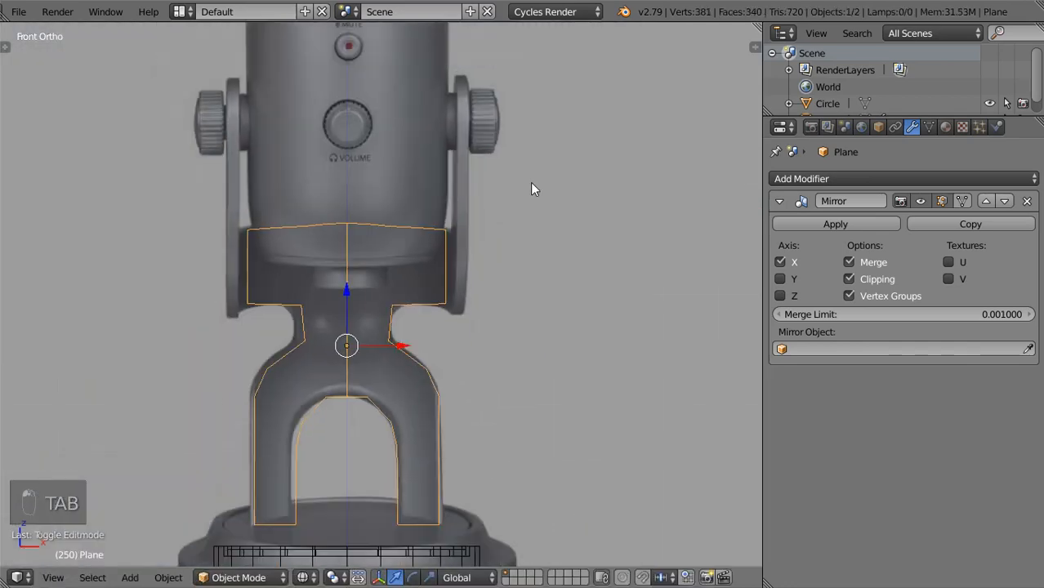
{"action": "middle_click_drag", "start_coordinate": [495, 338], "coordinate": [458, 390]}
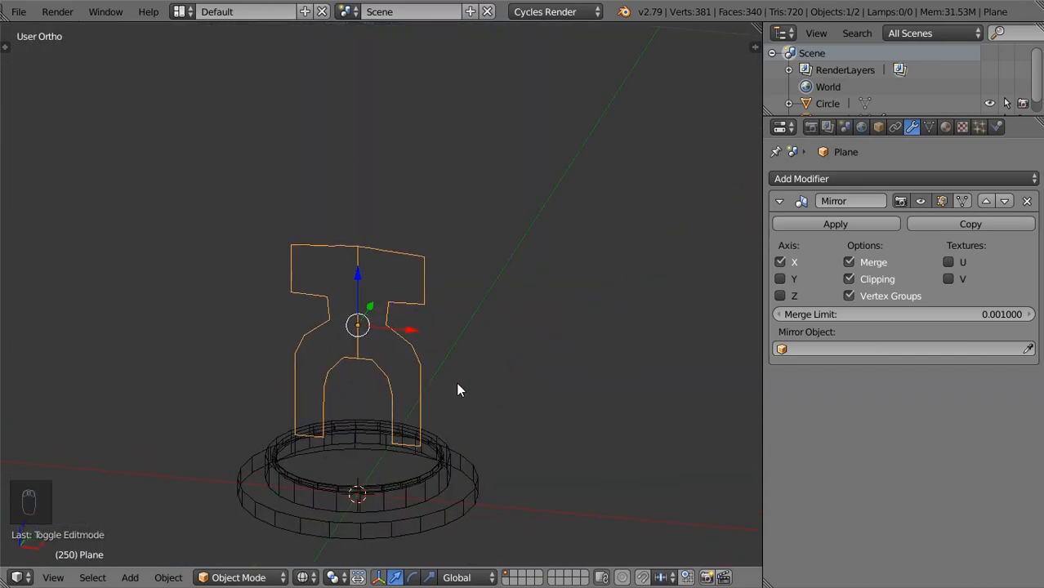
Select all the stand's centre-line vertices in edit mode from a wireframe top view
{"action": "key", "text": "KP_7"}
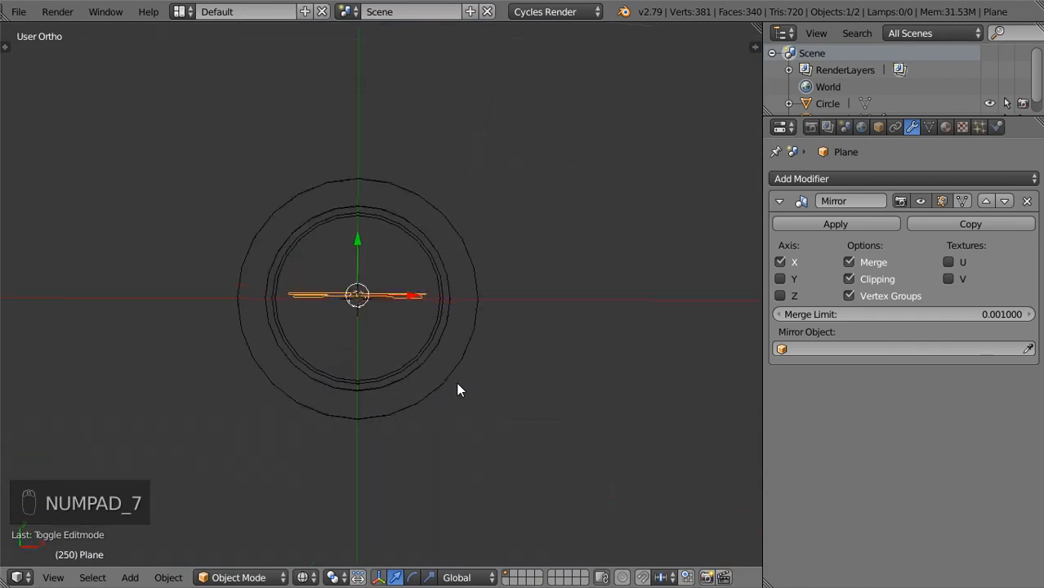
{"action": "key", "text": "Tab"}
{"action": "scroll", "coordinate": [391, 307], "scroll_direction": "up", "scroll_amount": 5}
{"action": "key", "text": "z"}
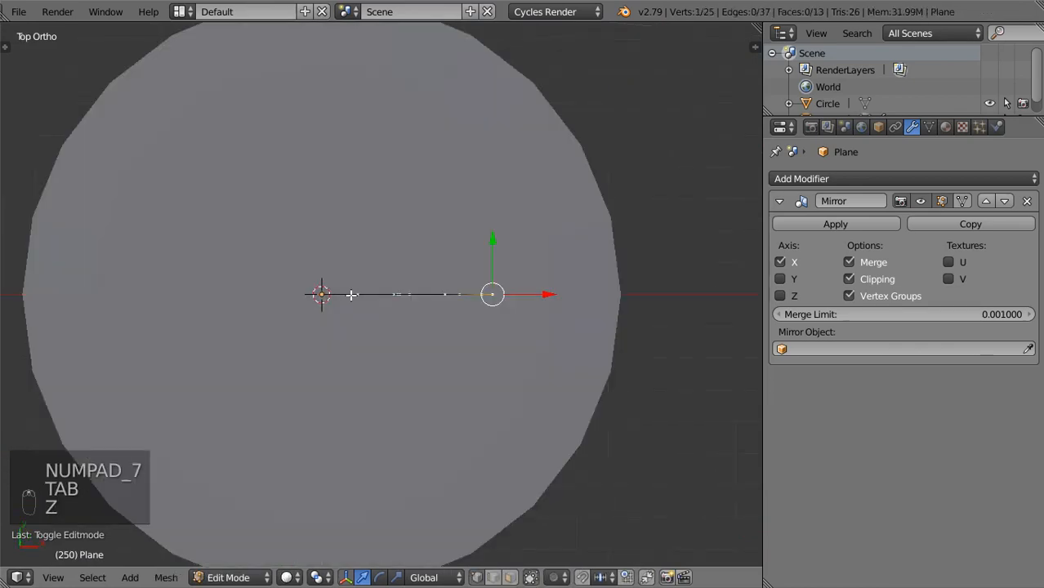
{"action": "key", "text": "z"}
{"action": "key", "text": "a"}
{"action": "key", "text": "b"}
{"action": "left_click_drag", "start_coordinate": [340, 270], "coordinate": [304, 341]}
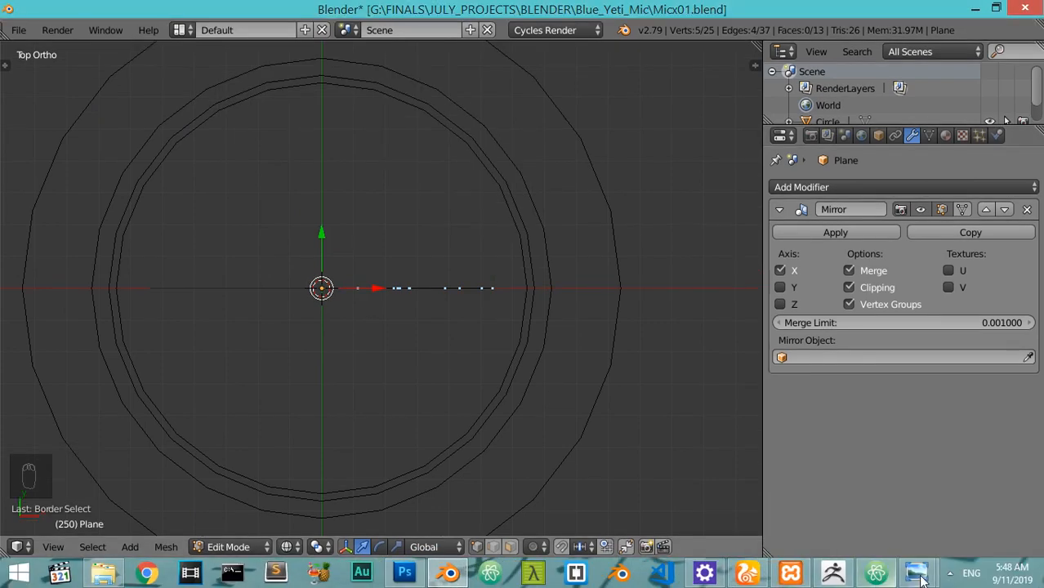
Examine the stand's backward bend in the angled microphone reference photo, then return to Blender
{"action": "mouse_move", "coordinate": [919, 577]}
{"action": "left_click", "coordinate": [937, 496]}
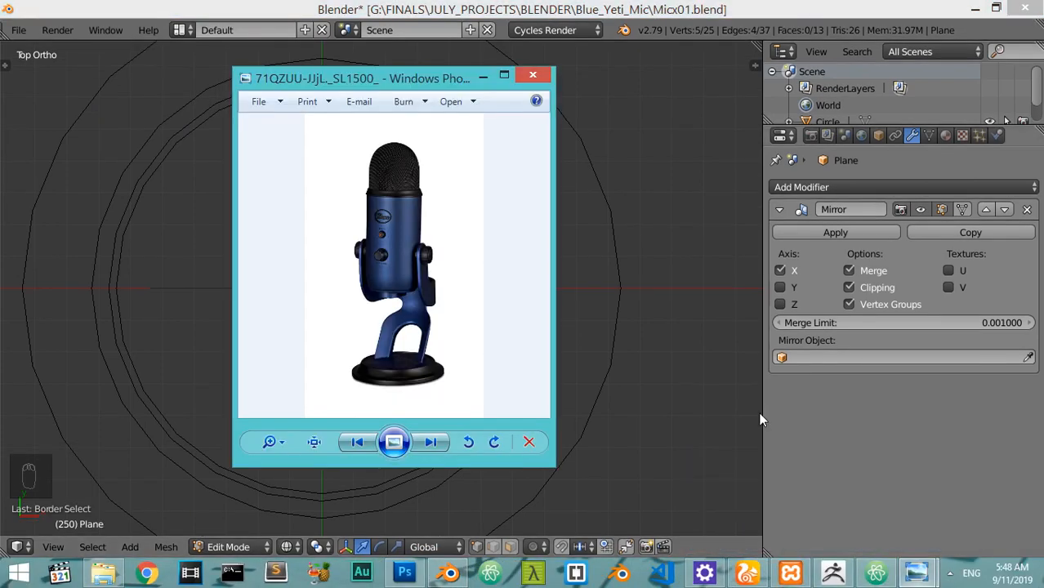
{"action": "scroll", "coordinate": [408, 280], "scroll_direction": "up", "scroll_amount": 5}
{"action": "left_click_drag", "start_coordinate": [408, 280], "coordinate": [404, 213]}
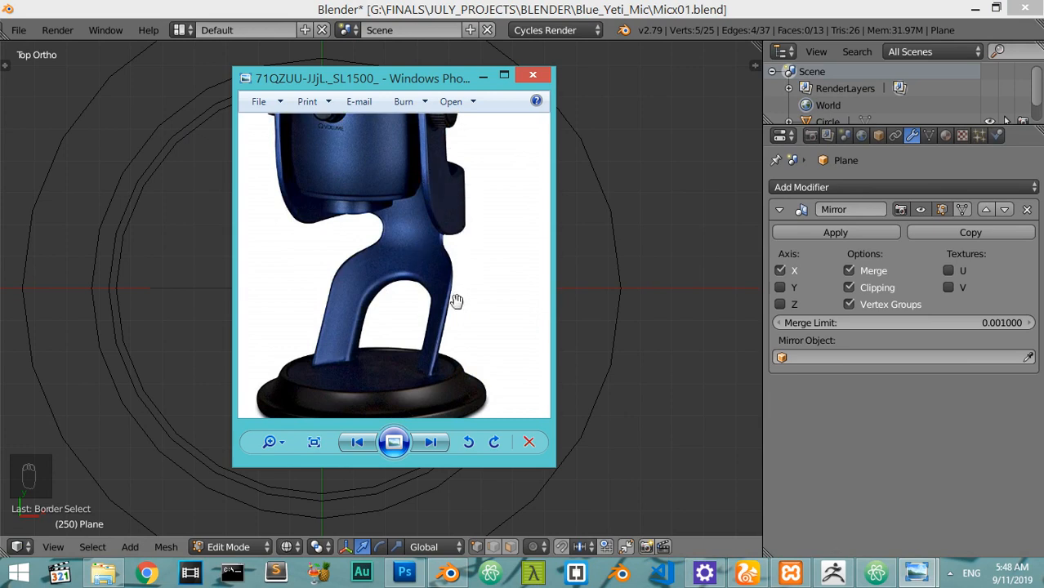
{"action": "left_click", "coordinate": [468, 578]}
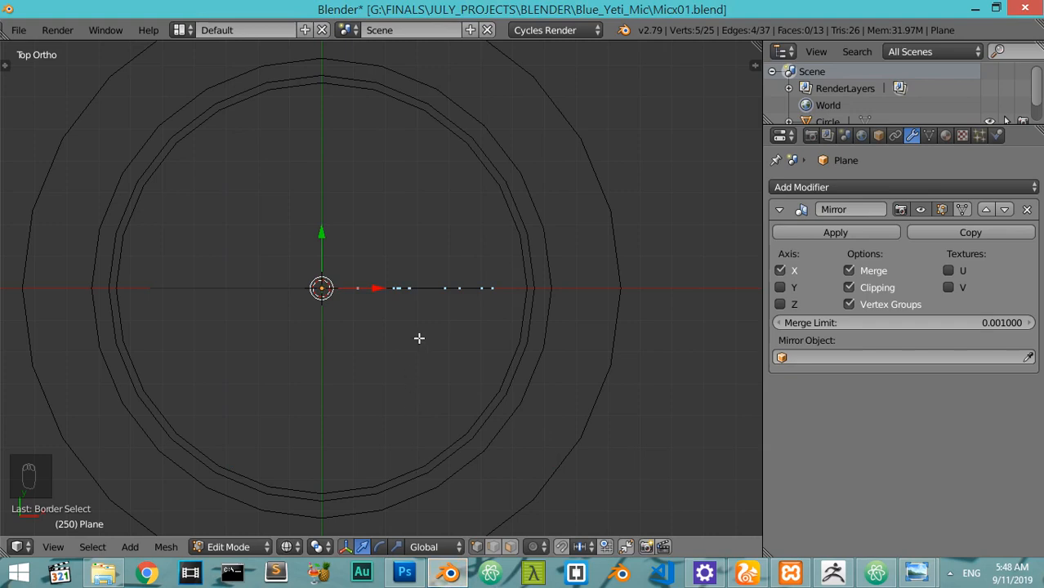
Enable proportional editing and move the centre-line vertices about 0.092 back along Y with a smooth falloff of size 0.11
{"action": "middle_click_drag", "start_coordinate": [355, 323], "coordinate": [300, 187]}
{"action": "middle_click_drag", "start_coordinate": [336, 311], "coordinate": [349, 362]}
{"action": "left_click", "coordinate": [536, 546]}
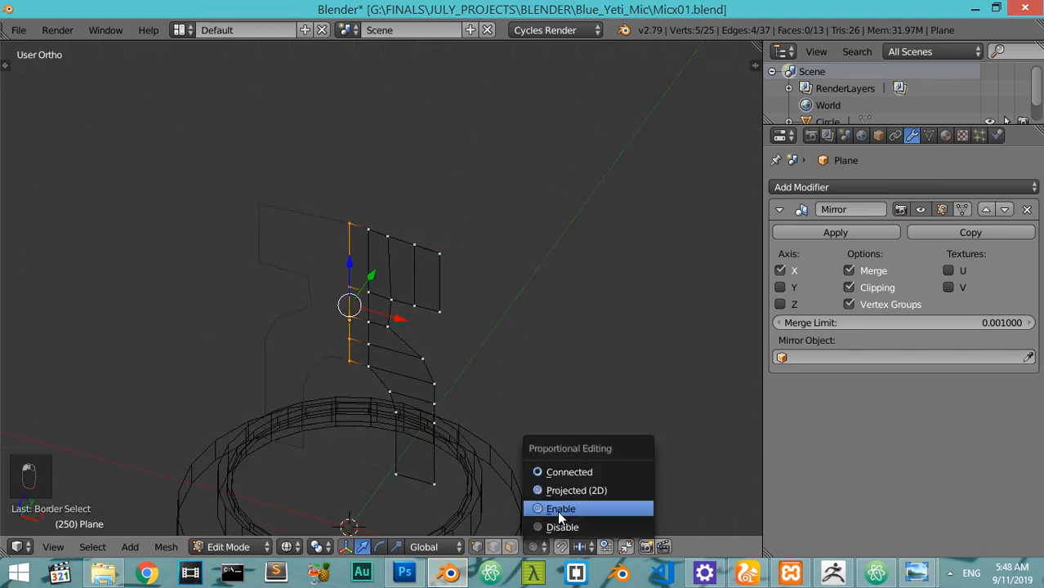
{"action": "left_click", "coordinate": [559, 511]}
{"action": "key", "text": "g"}
{"action": "key", "text": "y"}
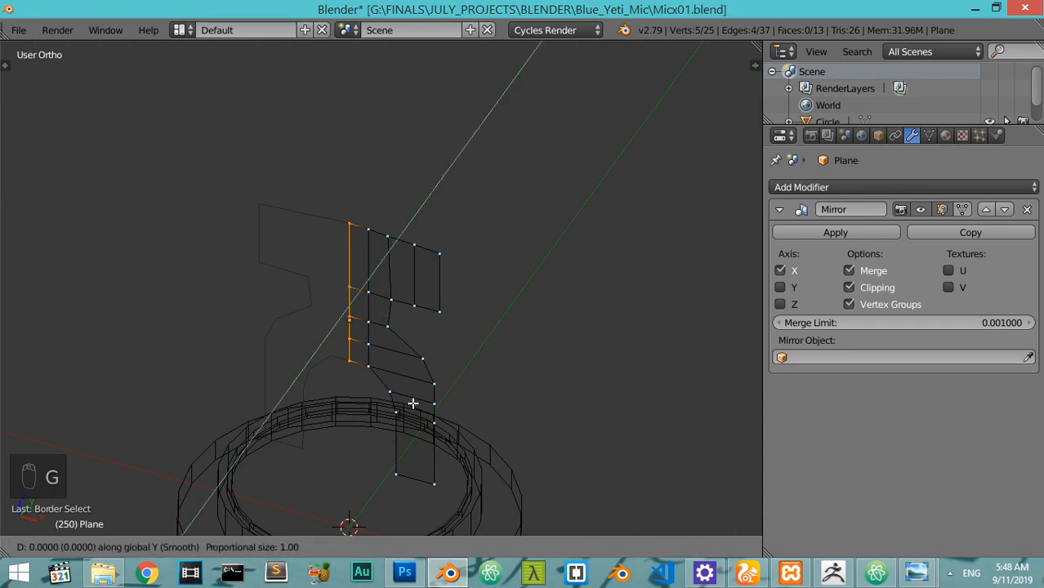
{"action": "key", "text": "Escape"}
{"action": "key", "text": "g"}
{"action": "key", "text": "y"}
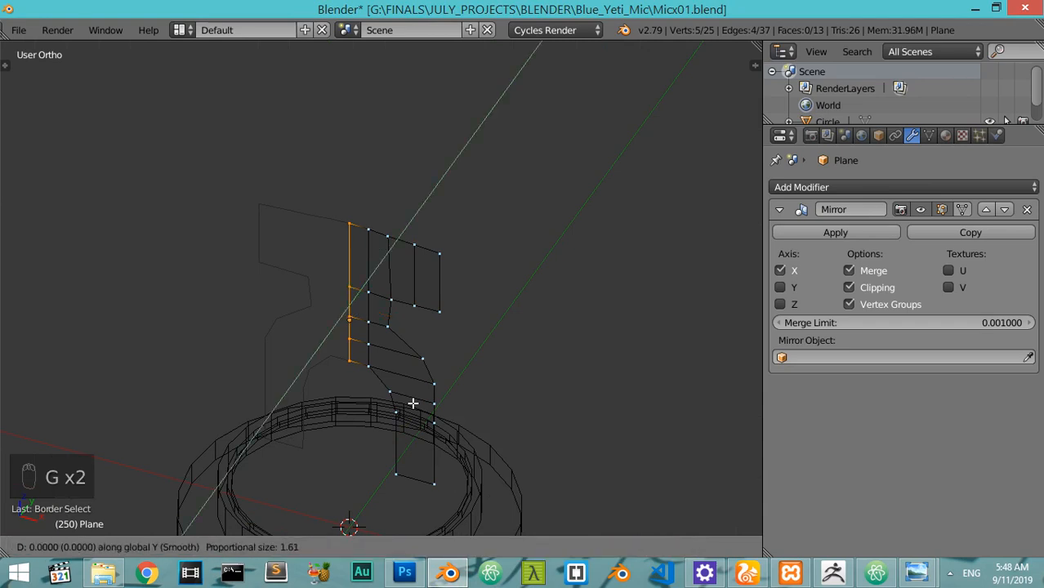
{"action": "scroll", "coordinate": [413, 403], "scroll_direction": "up", "scroll_amount": 10}
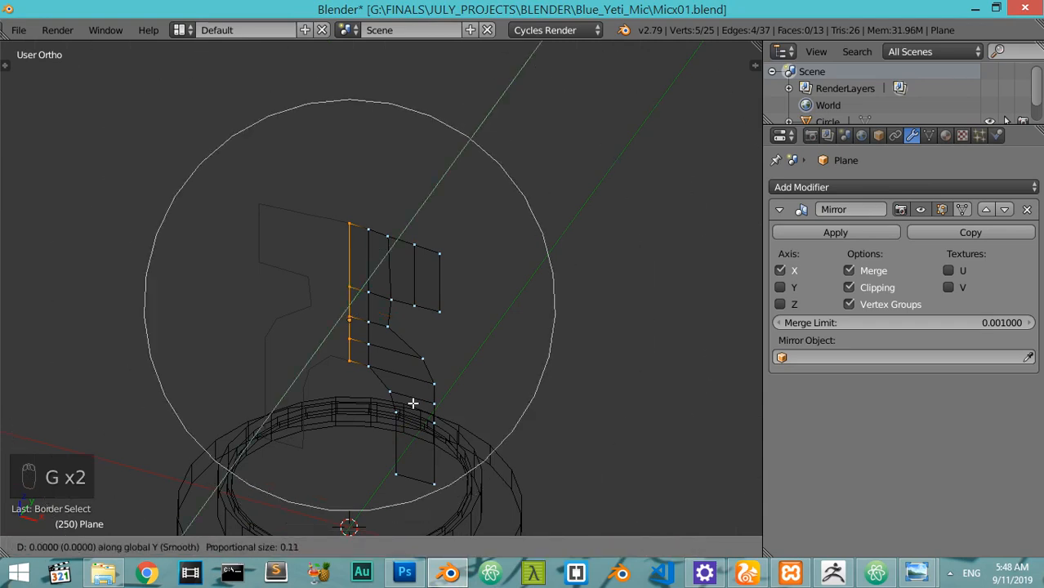
{"action": "scroll", "coordinate": [428, 390], "scroll_direction": "up", "scroll_amount": 5}
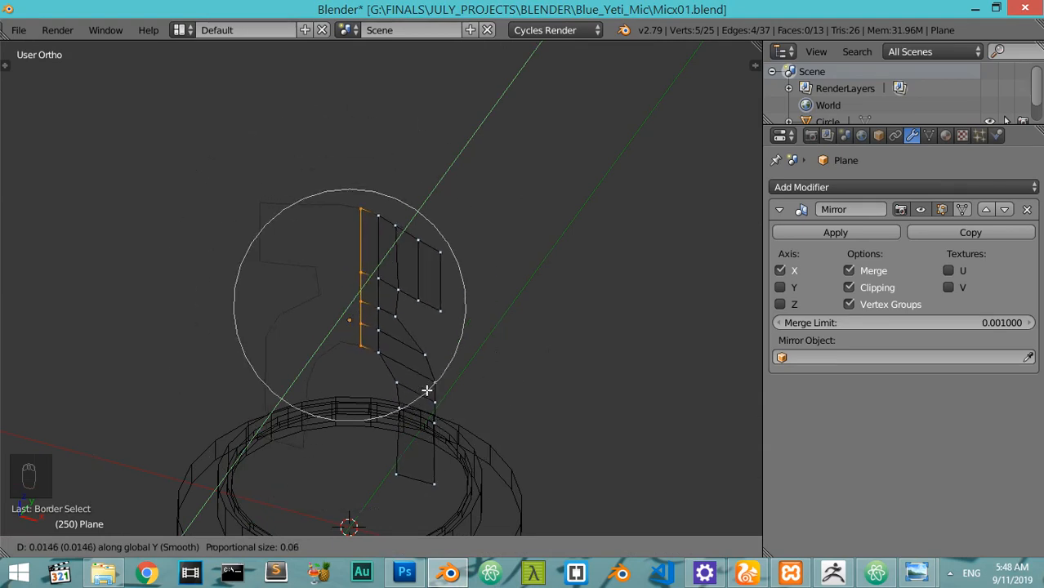
{"action": "scroll", "coordinate": [436, 378], "scroll_direction": "down", "scroll_amount": 3}
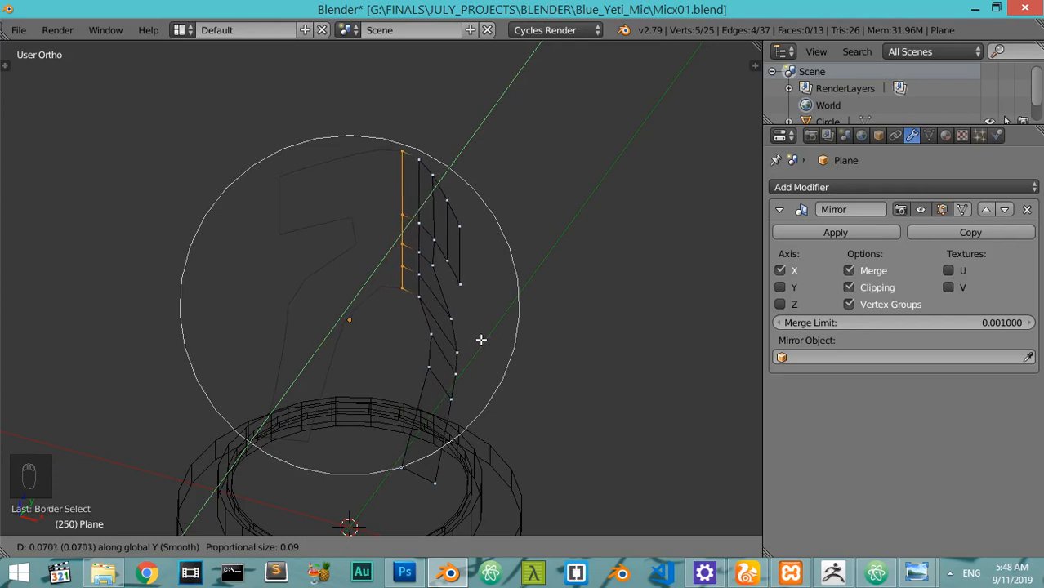
{"action": "scroll", "coordinate": [489, 332], "scroll_direction": "down", "scroll_amount": 2}
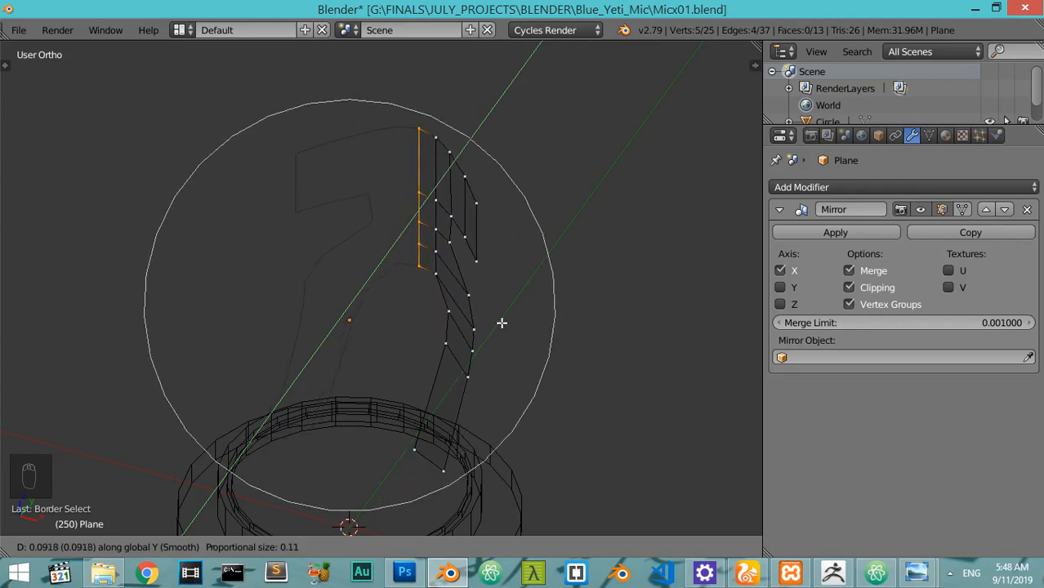
{"action": "left_click", "coordinate": [502, 323]}
Move the whole stand forward along Y and down along Z in solid side view so its legs sit over the base
{"action": "middle_click_drag", "start_coordinate": [501, 322], "coordinate": [398, 326]}
{"action": "key", "text": "z"}
{"action": "key", "text": "Tab"}
{"action": "scroll", "coordinate": [413, 346], "scroll_direction": "down", "scroll_amount": 3}
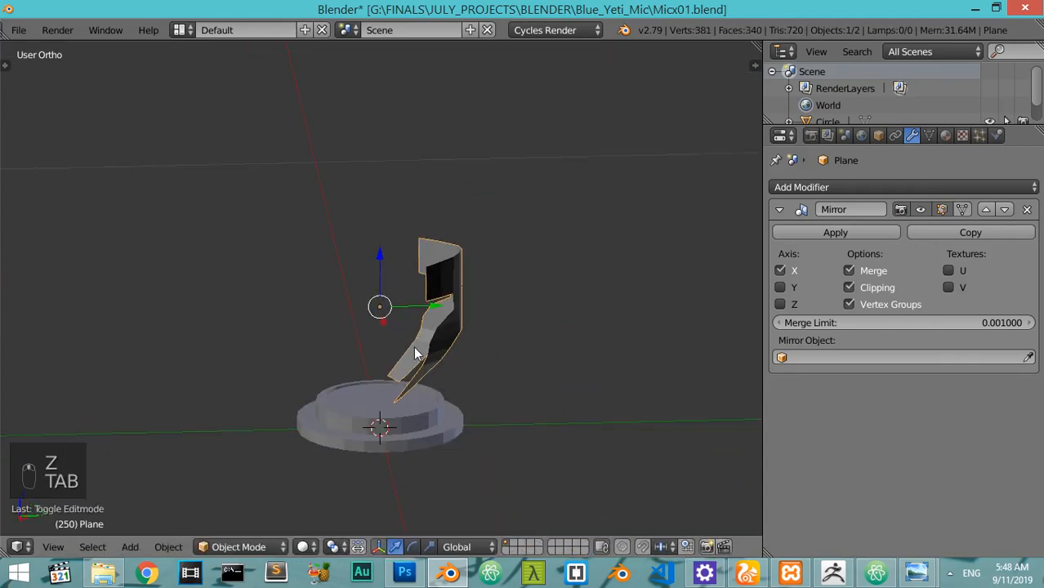
{"action": "key", "text": "KP_3"}
{"action": "scroll", "coordinate": [414, 347], "scroll_direction": "up", "scroll_amount": 2}
{"action": "middle_click_drag", "start_coordinate": [425, 343], "coordinate": [372, 241], "text": "shift"}
{"action": "scroll", "coordinate": [375, 222], "scroll_direction": "up", "scroll_amount": 1}
{"action": "left_click_drag", "start_coordinate": [362, 214], "coordinate": [332, 239]}
{"action": "left_click_drag", "start_coordinate": [272, 161], "coordinate": [272, 187]}
{"action": "middle_click_drag", "start_coordinate": [336, 255], "coordinate": [468, 321]}
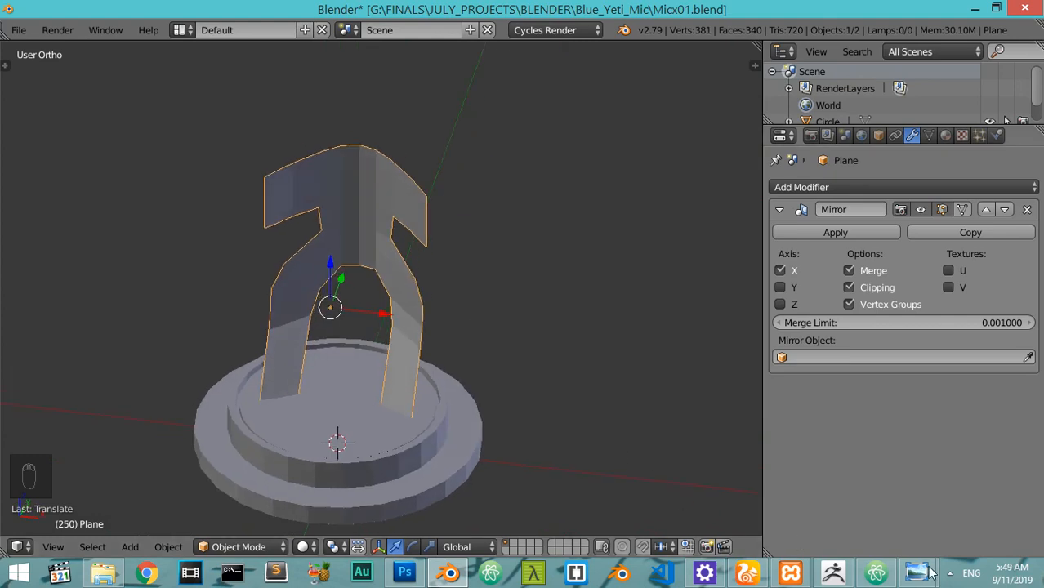
Study how the side arms wrap around the microphone in the reference photo, then switch back to Blender
{"action": "mouse_move", "coordinate": [915, 572]}
{"action": "left_click", "coordinate": [768, 491]}
{"action": "scroll", "coordinate": [497, 224], "scroll_direction": "down", "scroll_amount": 2}
{"action": "scroll", "coordinate": [471, 242], "scroll_direction": "up", "scroll_amount": 2}
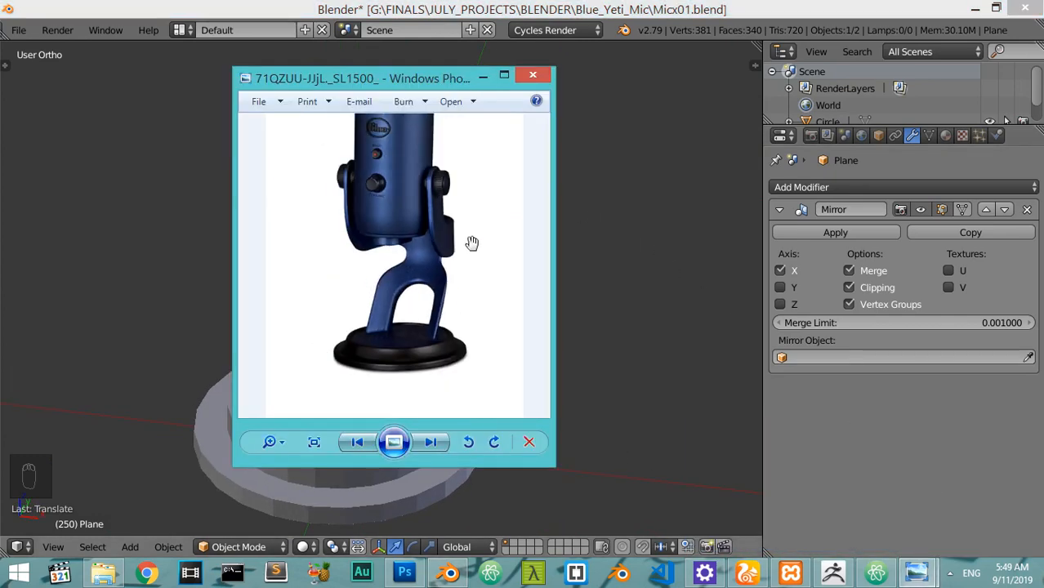
{"action": "scroll", "coordinate": [466, 259], "scroll_direction": "up", "scroll_amount": 1}
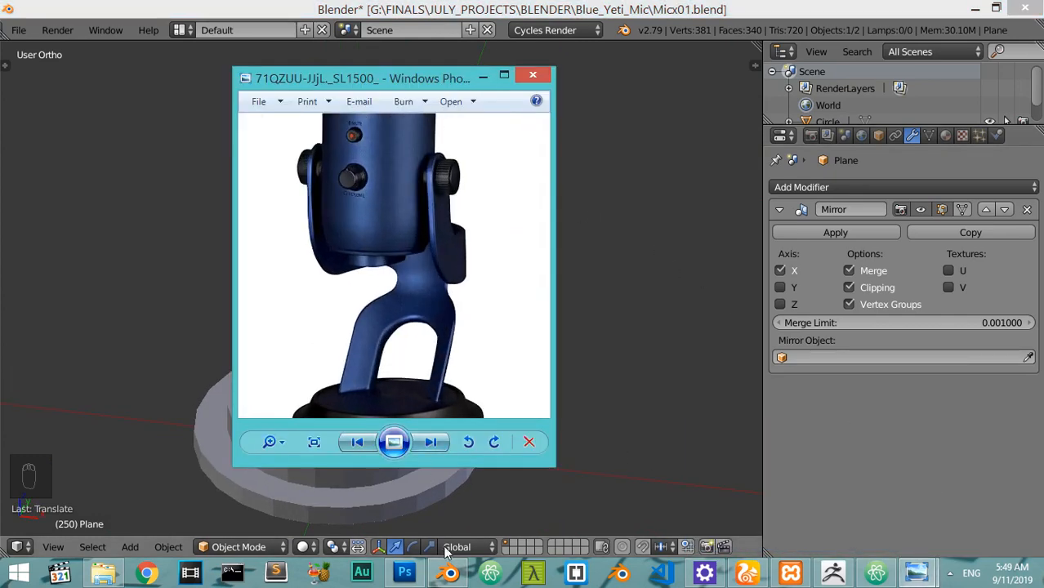
{"action": "key", "text": "alt+Tab"}
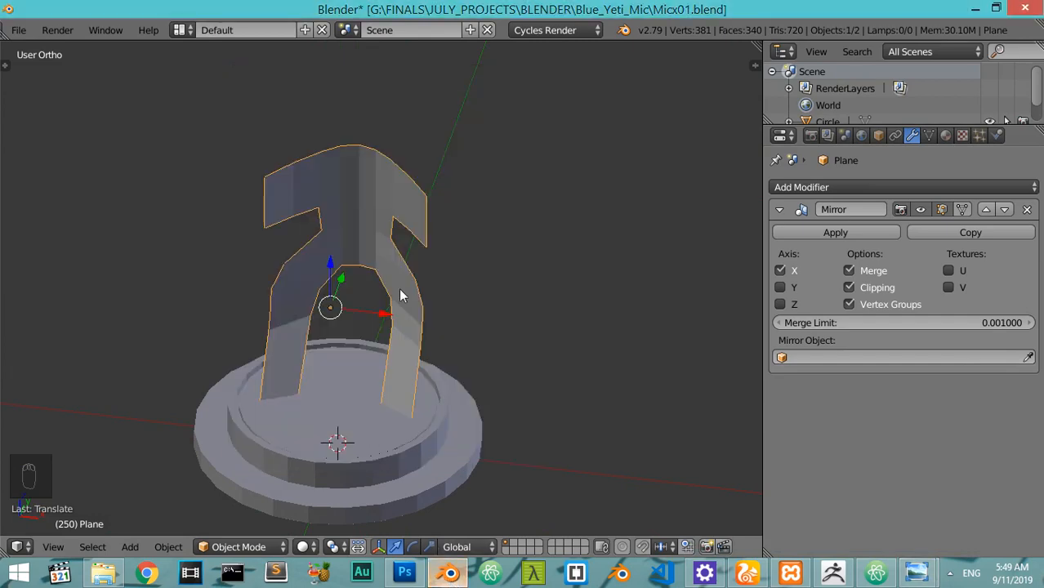
Turn off proportional editing and raise the side arm's middle vertical edge slightly along Z in side view
{"action": "key", "text": "KP_3"}
{"action": "key", "text": "Tab"}
{"action": "scroll", "coordinate": [397, 250], "scroll_direction": "up", "scroll_amount": 2}
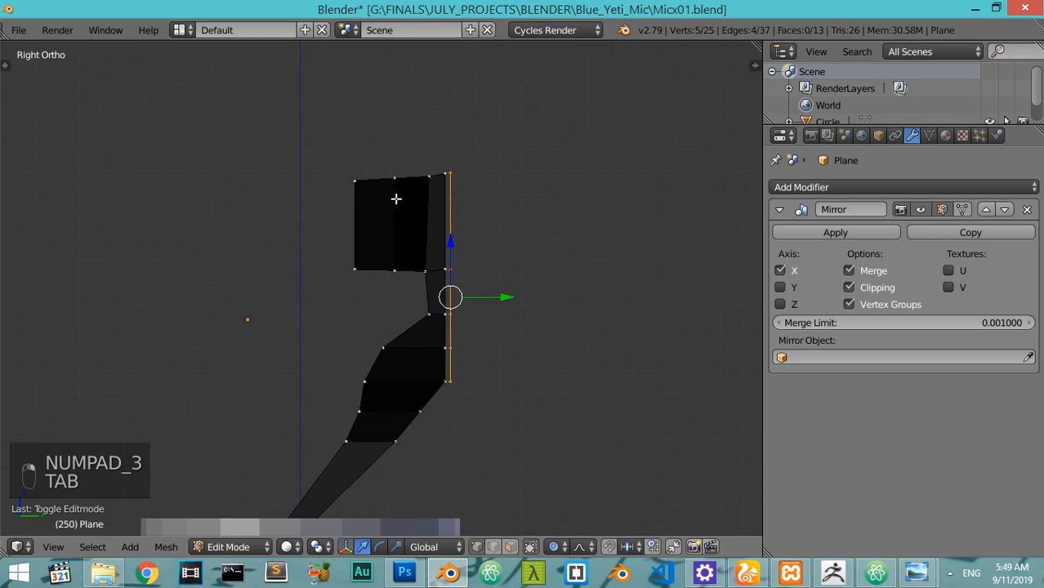
{"action": "left_click", "coordinate": [395, 198], "text": "alt"}
{"action": "key", "text": "g"}
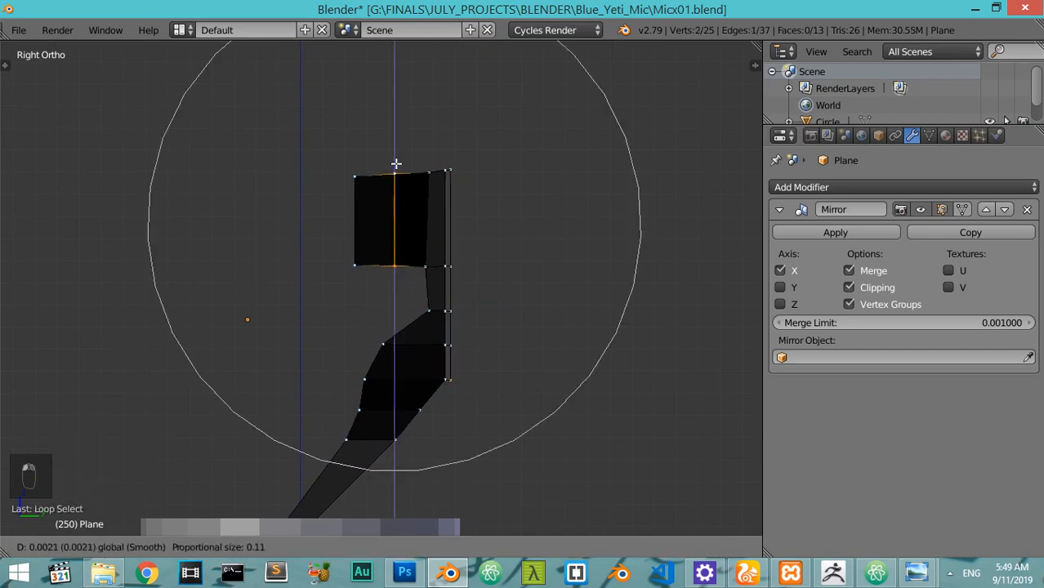
{"action": "key", "text": "ctrl+z"}
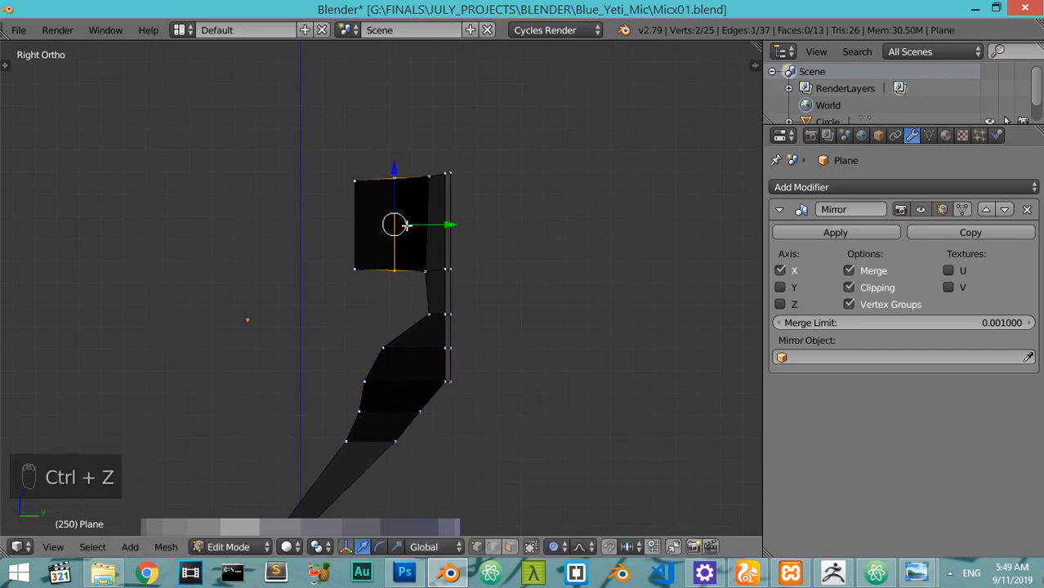
{"action": "key", "text": "o"}
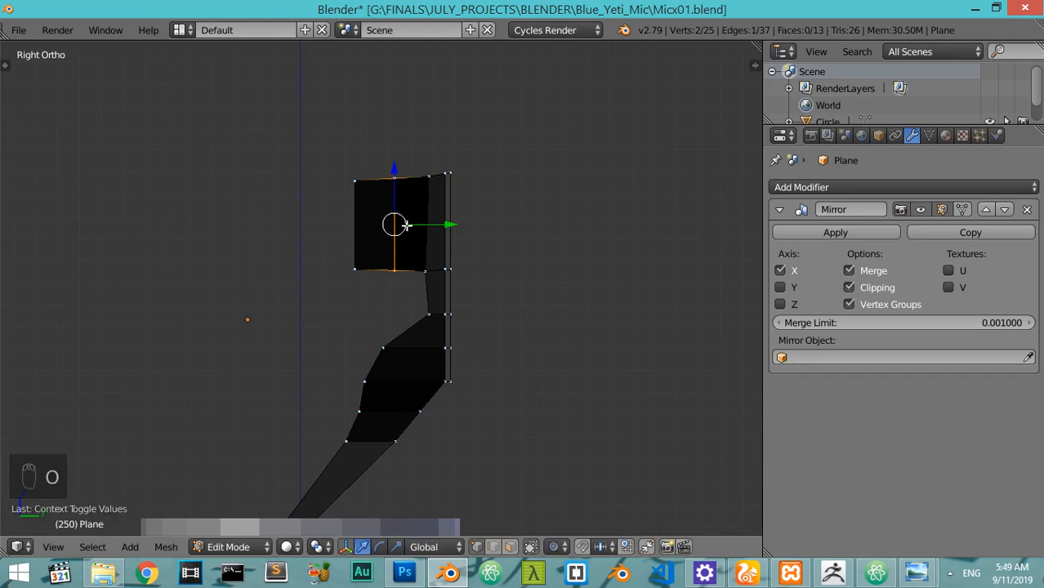
{"action": "key", "text": "g"}
{"action": "left_click", "coordinate": [399, 173]}
Raise the side arm's front end edge along Z and extrude it forward and upward toward the microphone's mount
{"action": "left_click", "coordinate": [358, 205], "text": "alt"}
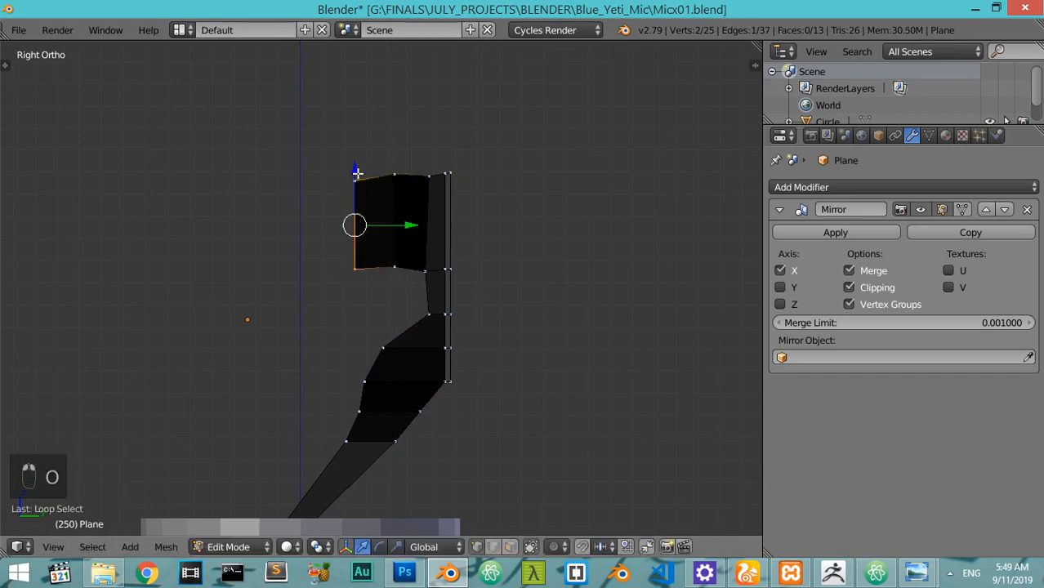
{"action": "key", "text": "g"}
{"action": "left_click", "coordinate": [350, 165]}
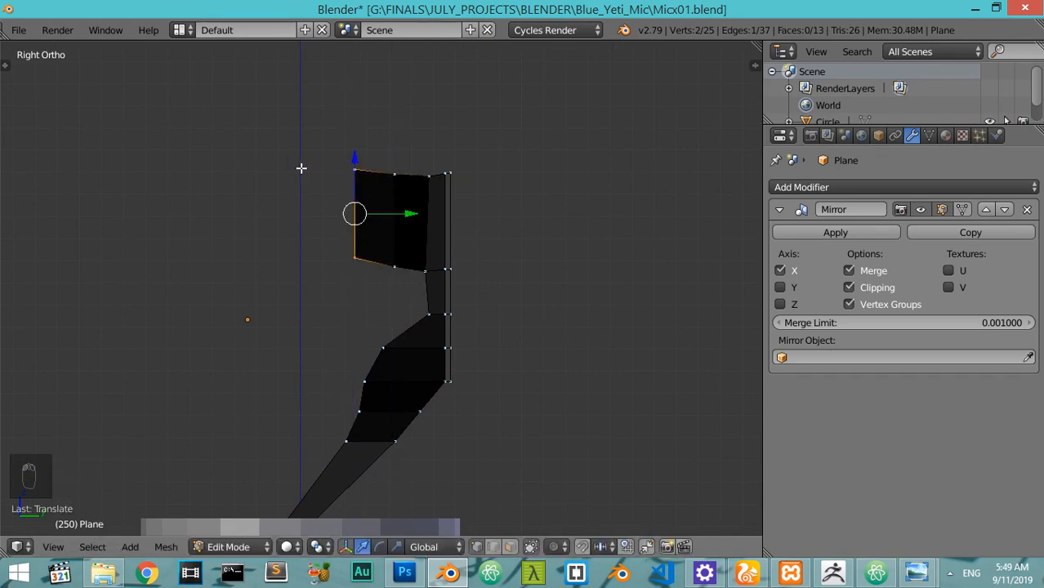
{"action": "left_click", "coordinate": [292, 143], "text": "ctrl"}
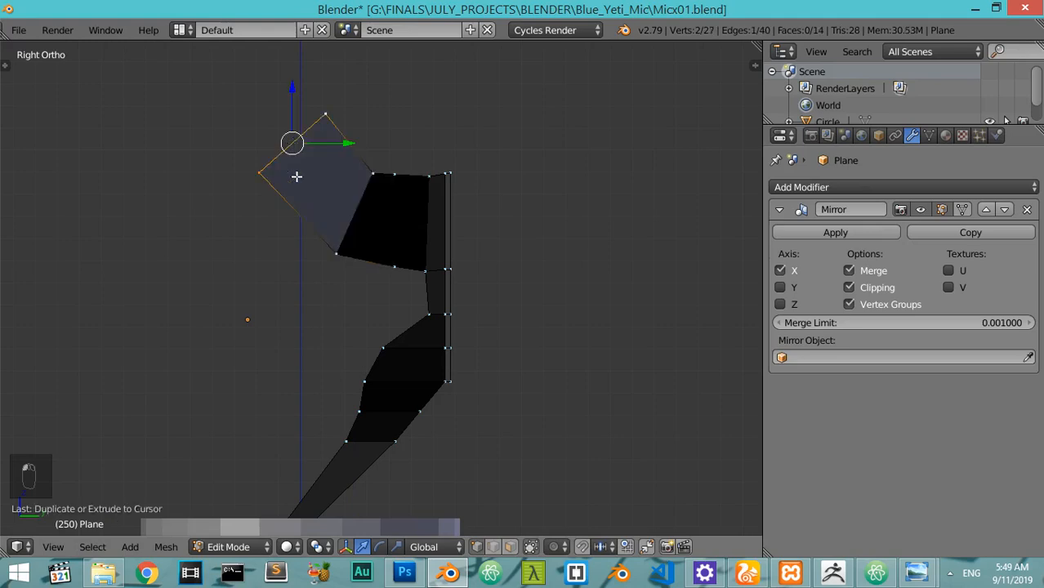
{"action": "scroll", "coordinate": [357, 233], "scroll_direction": "down", "scroll_amount": 2}
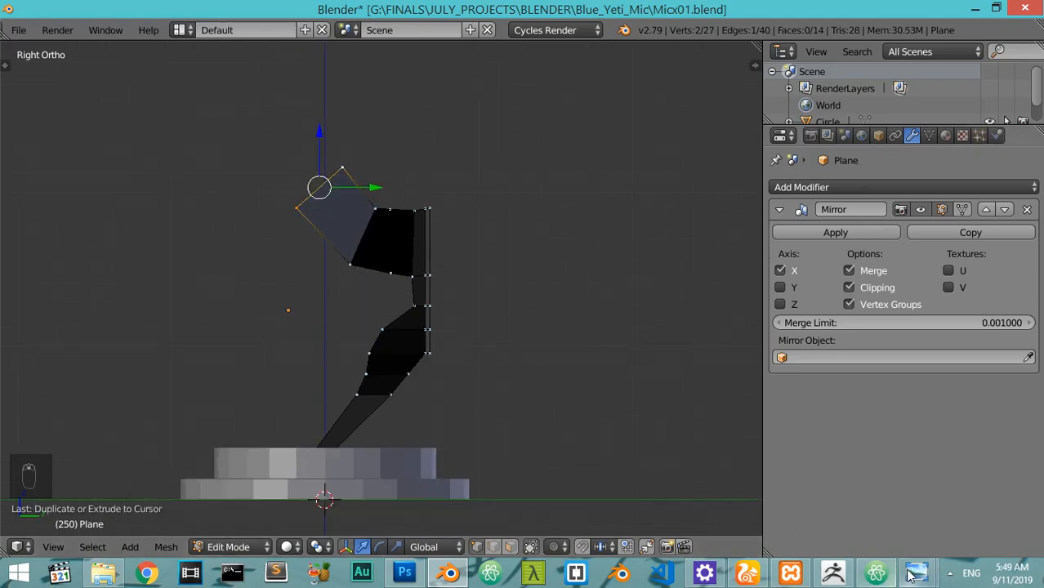
Extrude the side arm's front end edge straight up per the reference photo and flatten the new top edge with a Z scale of 0
{"action": "mouse_move", "coordinate": [916, 572]}
{"action": "left_click", "coordinate": [846, 458]}
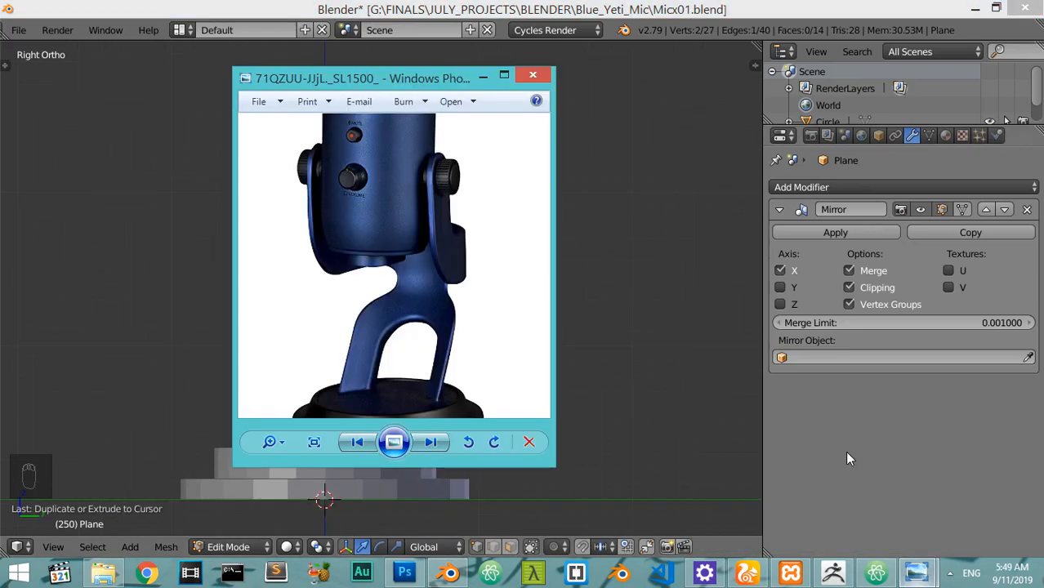
{"action": "left_click", "coordinate": [449, 572]}
{"action": "scroll", "coordinate": [346, 246], "scroll_direction": "up", "scroll_amount": 2}
{"action": "middle_click_drag", "start_coordinate": [338, 218], "coordinate": [394, 373], "text": "shift"}
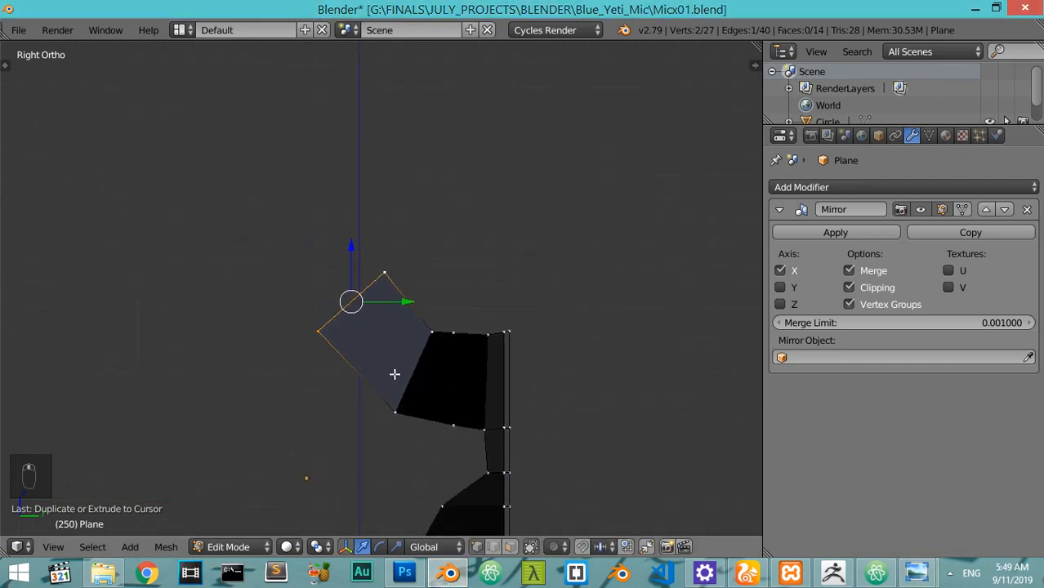
{"action": "scroll", "coordinate": [389, 353], "scroll_direction": "up", "scroll_amount": 2}
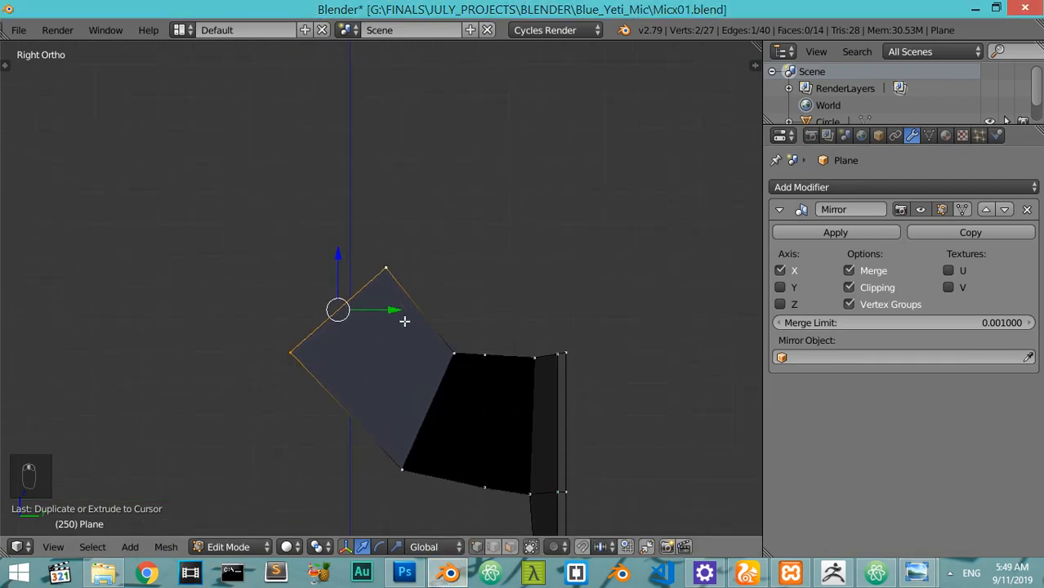
{"action": "key", "text": "e"}
{"action": "left_click", "coordinate": [397, 196]}
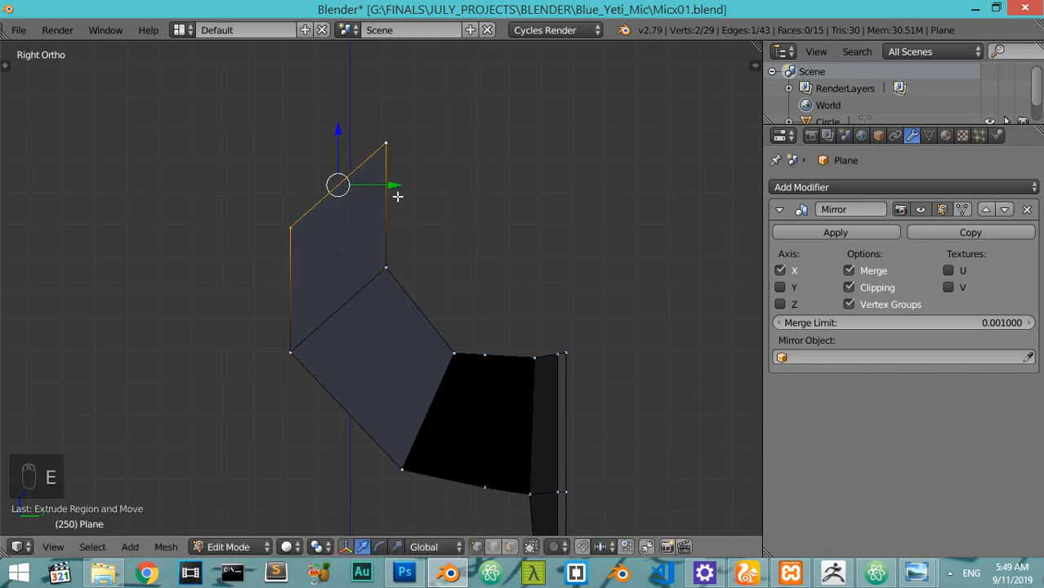
{"action": "key", "text": "s"}
{"action": "key", "text": "z"}
{"action": "key", "text": "0"}
{"action": "key", "text": "Return"}
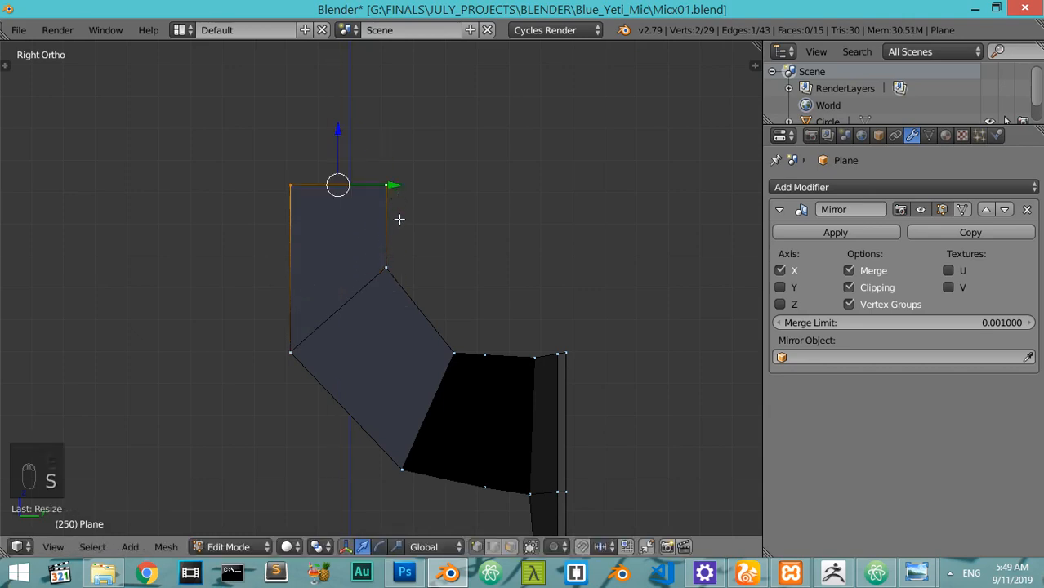
Add a loop cut across the side arm's diagonal segment and move it outward and down to round the bend
{"action": "key", "text": "ctrl+r"}
{"action": "left_click", "coordinate": [404, 305]}
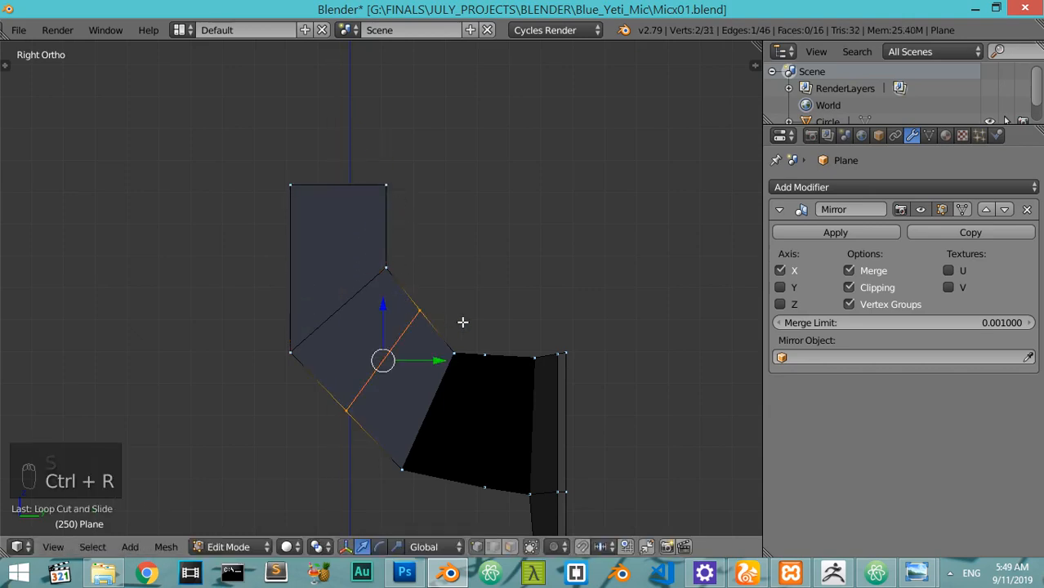
{"action": "key", "text": "alt+s"}
{"action": "right_click", "coordinate": [482, 371]}
{"action": "key", "text": "g"}
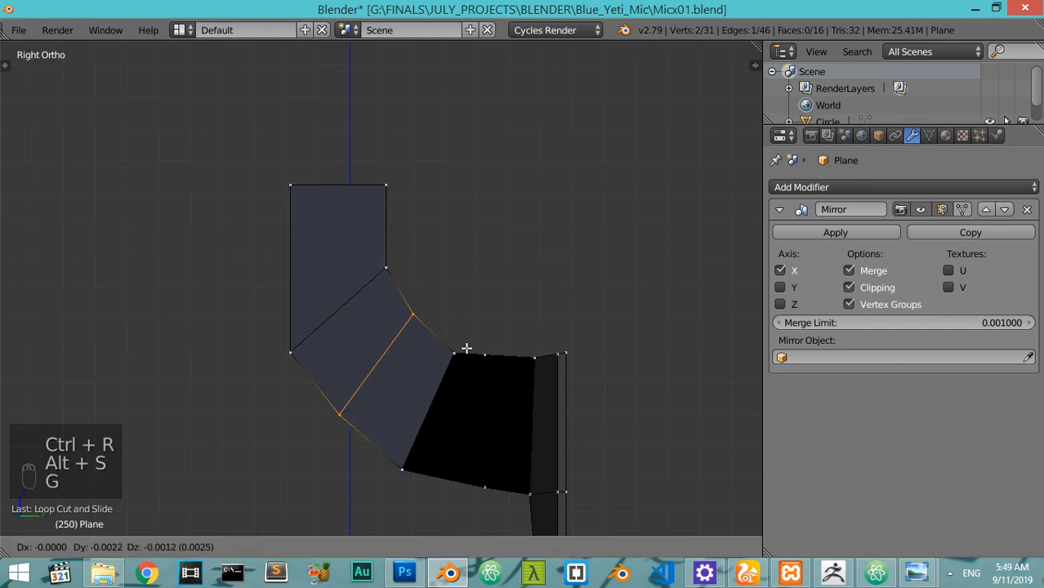
{"action": "left_click", "coordinate": [462, 358]}
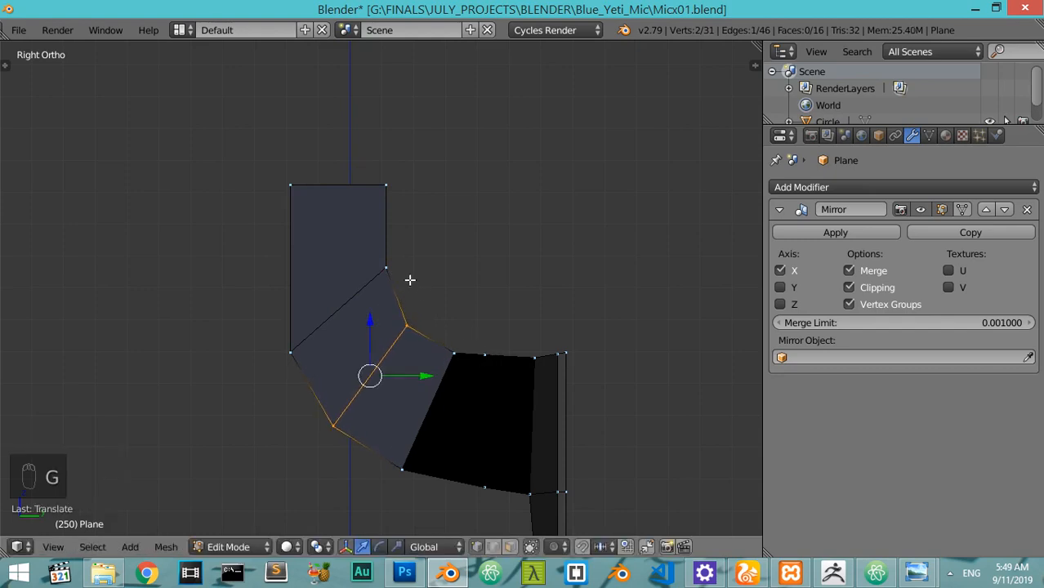
Lower the bend's inner corner vertex along Z and slide the neighbouring loop vertex toward the back of the arm
{"action": "right_click", "coordinate": [405, 273]}
{"action": "key", "text": "g"}
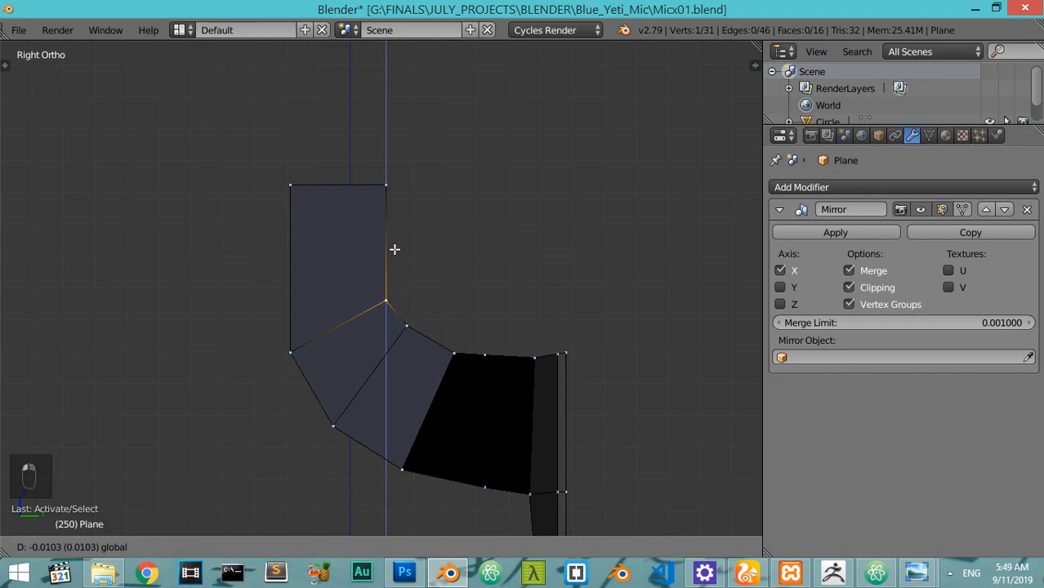
{"action": "left_click", "coordinate": [395, 249]}
{"action": "right_click", "coordinate": [415, 342]}
{"action": "key", "text": "g"}
{"action": "key", "text": "g"}
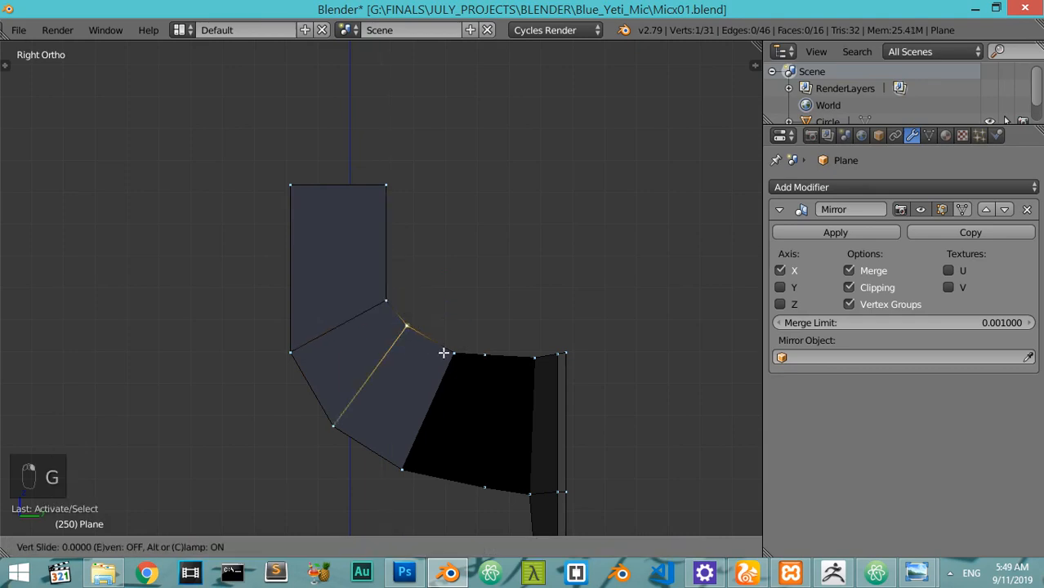
{"action": "left_click", "coordinate": [458, 367]}
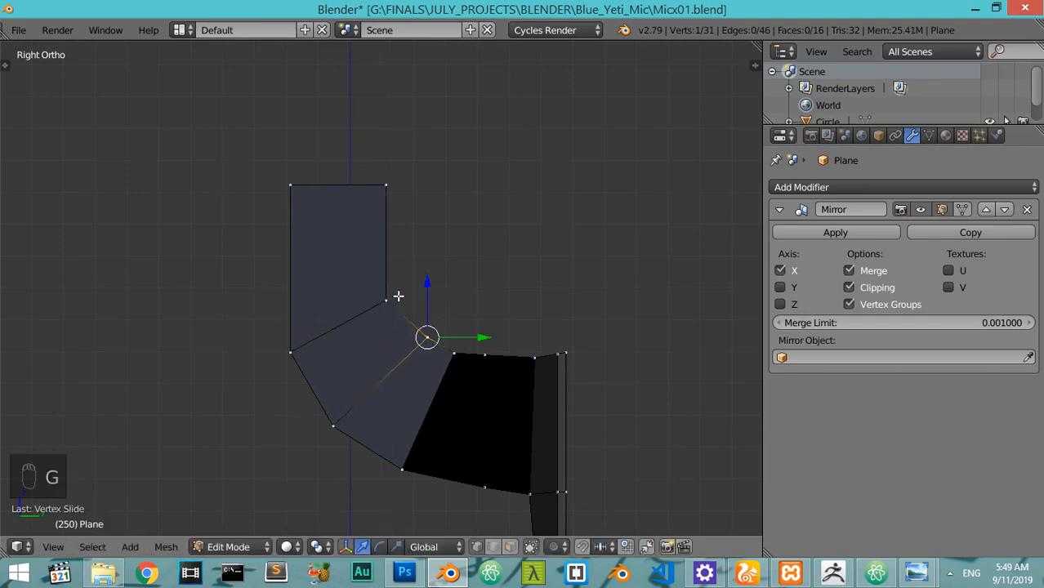
Lower the bend's inner corner vertex further along Z and slide the neighbouring loop vertex down its cross edge
{"action": "right_click", "coordinate": [398, 295]}
{"action": "key", "text": "g"}
{"action": "key", "text": "g"}
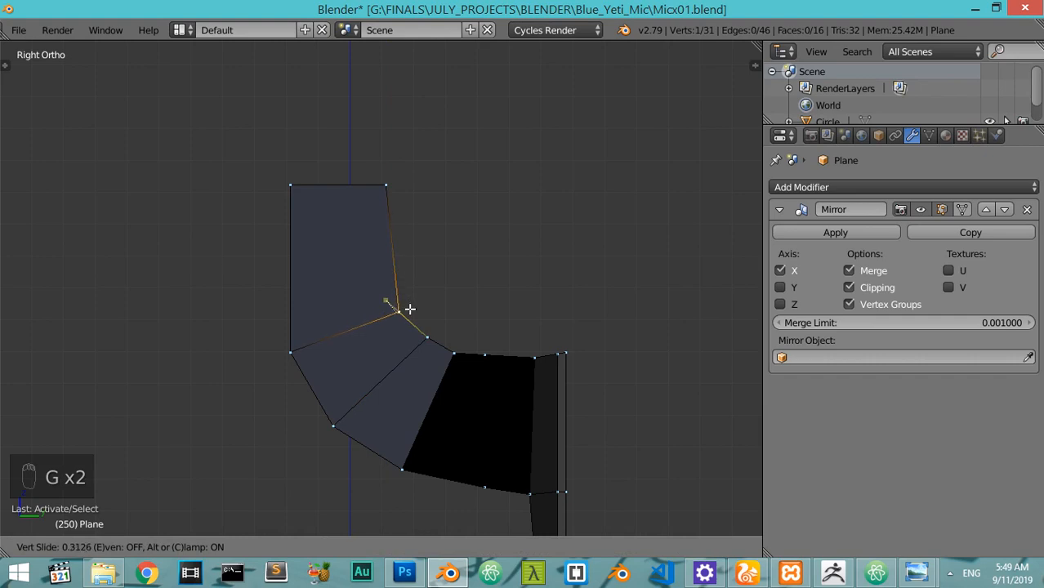
{"action": "right_click", "coordinate": [409, 309]}
{"action": "left_click_drag", "start_coordinate": [388, 256], "coordinate": [389, 268]}
{"action": "right_click", "coordinate": [424, 343]}
{"action": "key", "text": "g"}
{"action": "key", "text": "g"}
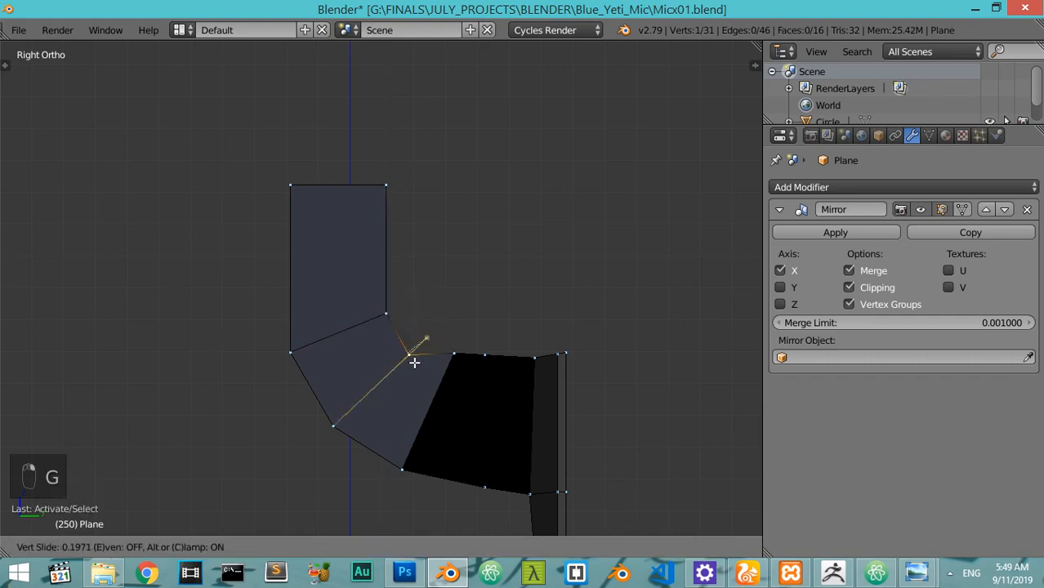
{"action": "left_click", "coordinate": [418, 357]}
Slide the upper vertex behind the bend slightly down its cross edge and lower the next upper-edge vertex along Z
{"action": "right_click", "coordinate": [450, 357]}
{"action": "key", "text": "g"}
{"action": "key", "text": "g"}
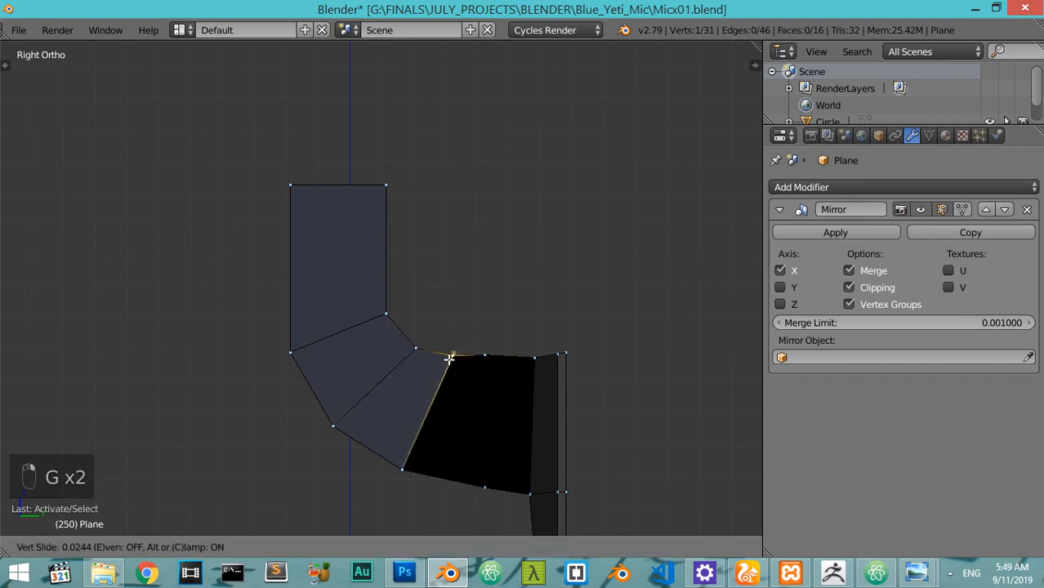
{"action": "left_click", "coordinate": [447, 359]}
{"action": "key", "text": "Tab"}
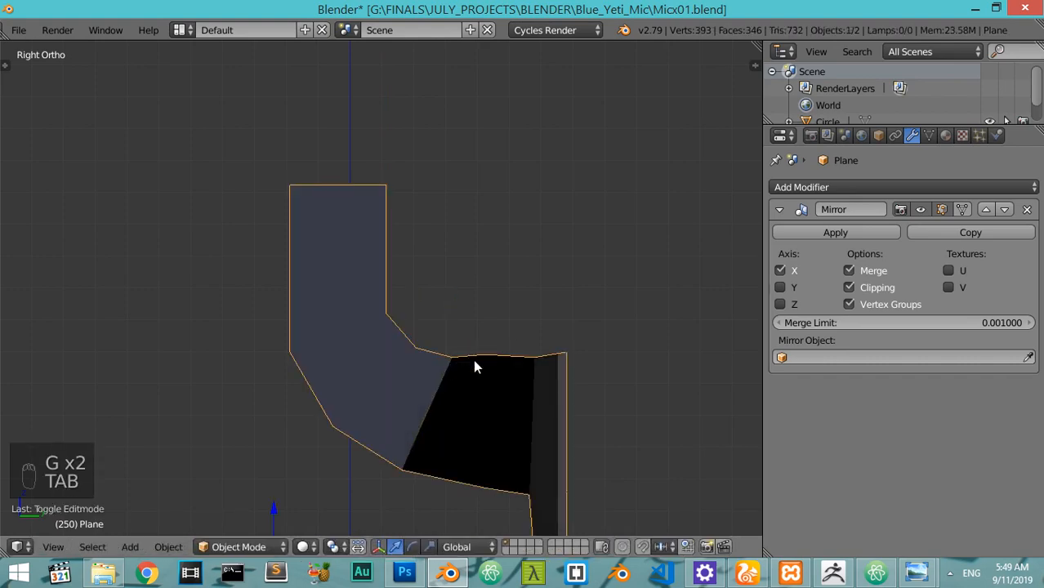
{"action": "key", "text": "Tab"}
{"action": "right_click", "coordinate": [482, 358]}
{"action": "left_click_drag", "start_coordinate": [487, 298], "coordinate": [487, 307]}
Shift the upper vertex where the side arm turns upward slightly along X and check the stand's shape from several angles
{"action": "key", "text": "Tab"}
{"action": "middle_click_drag", "start_coordinate": [487, 307], "coordinate": [358, 393]}
{"action": "scroll", "coordinate": [359, 392], "scroll_direction": "up", "scroll_amount": 5}
{"action": "key", "text": "Tab"}
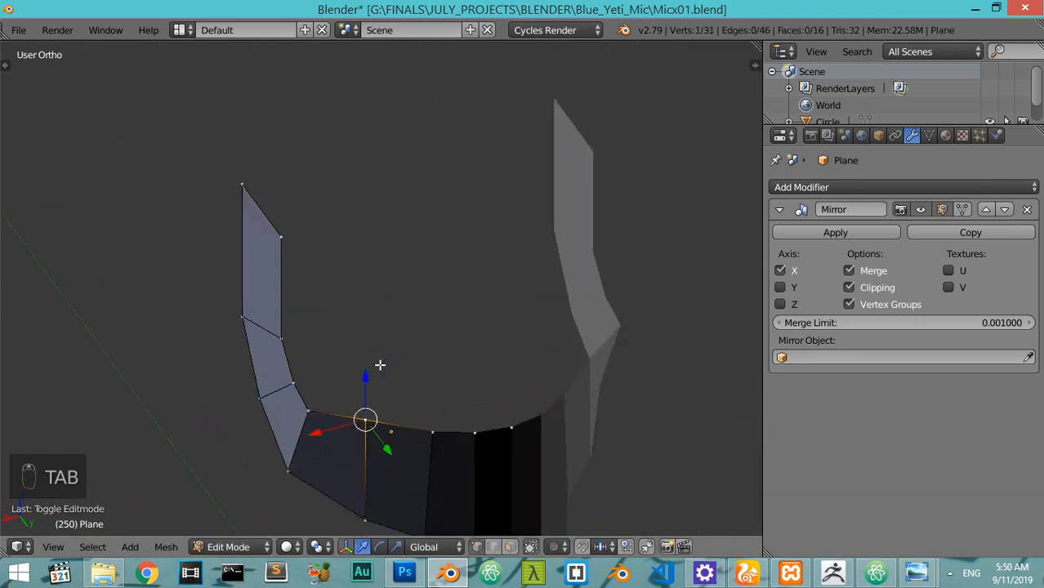
{"action": "right_click", "coordinate": [327, 394]}
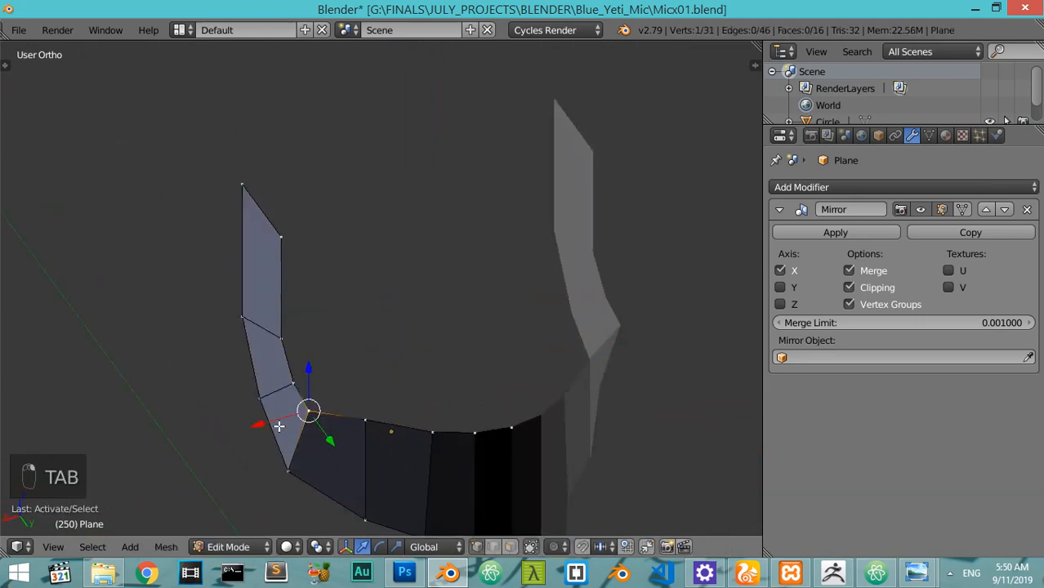
{"action": "left_click_drag", "start_coordinate": [278, 426], "coordinate": [287, 415]}
{"action": "key", "text": "Tab"}
{"action": "scroll", "coordinate": [364, 418], "scroll_direction": "down", "scroll_amount": 4}
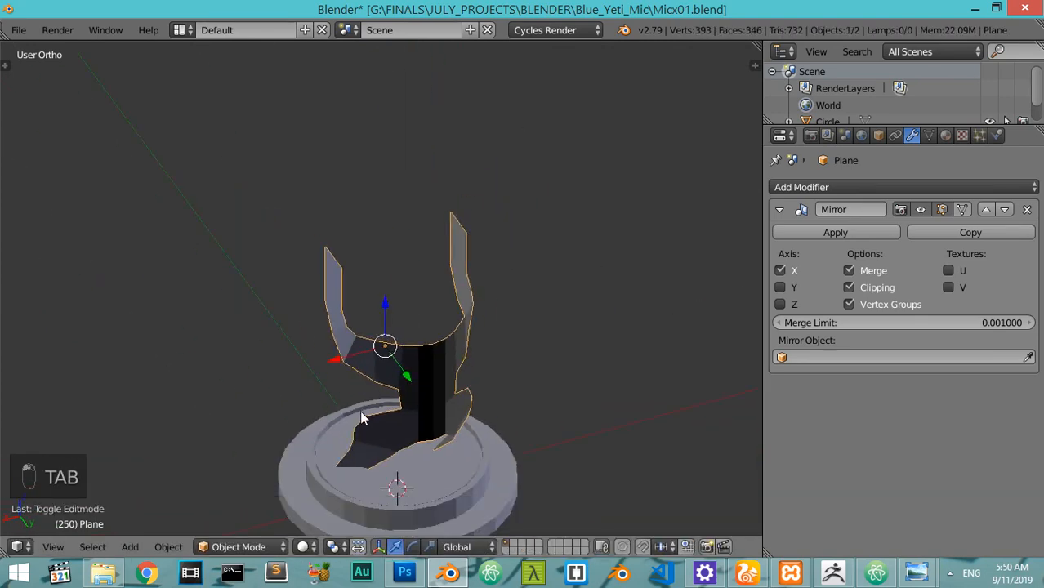
{"action": "middle_click_drag", "start_coordinate": [364, 418], "coordinate": [412, 369]}
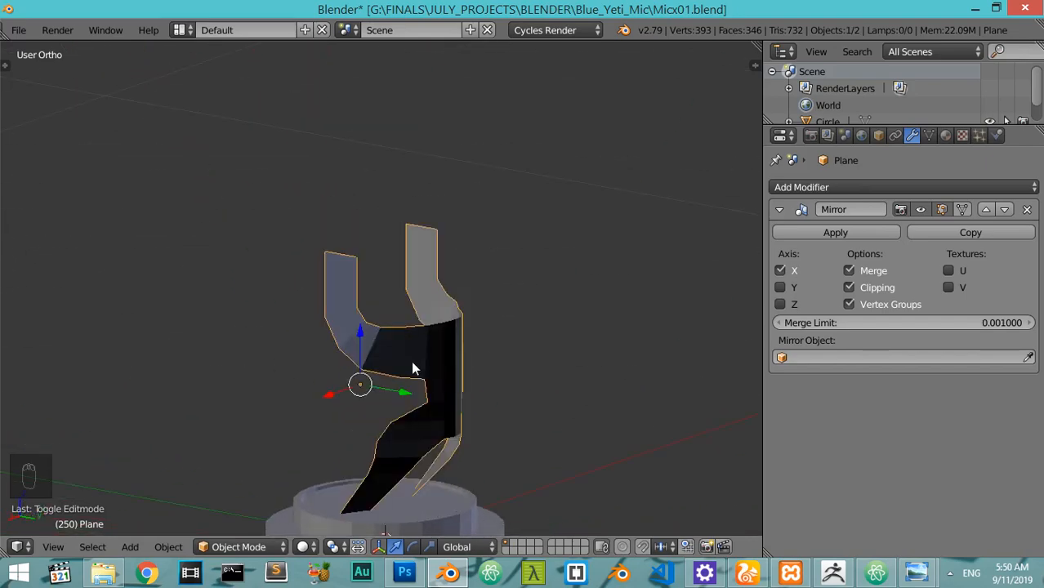
Select the whole stand mesh and recalculate its normals to fix the dark shading
{"action": "key", "text": "Tab"}
{"action": "key", "text": "a"}
{"action": "key", "text": "a"}
{"action": "key", "text": "a"}
{"action": "key", "text": "a"}
{"action": "key", "text": "ctrl+n"}
{"action": "key", "text": "Tab"}
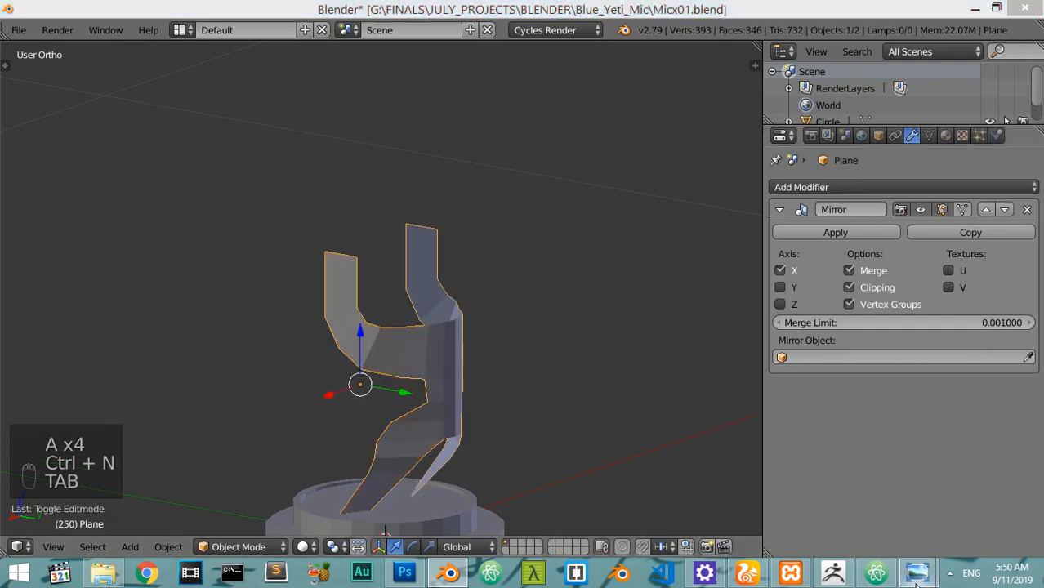
Check the arm tips in the reference photo and reopen the stand mesh for editing around the side arm
{"action": "mouse_move", "coordinate": [916, 573]}
{"action": "left_click", "coordinate": [940, 485]}
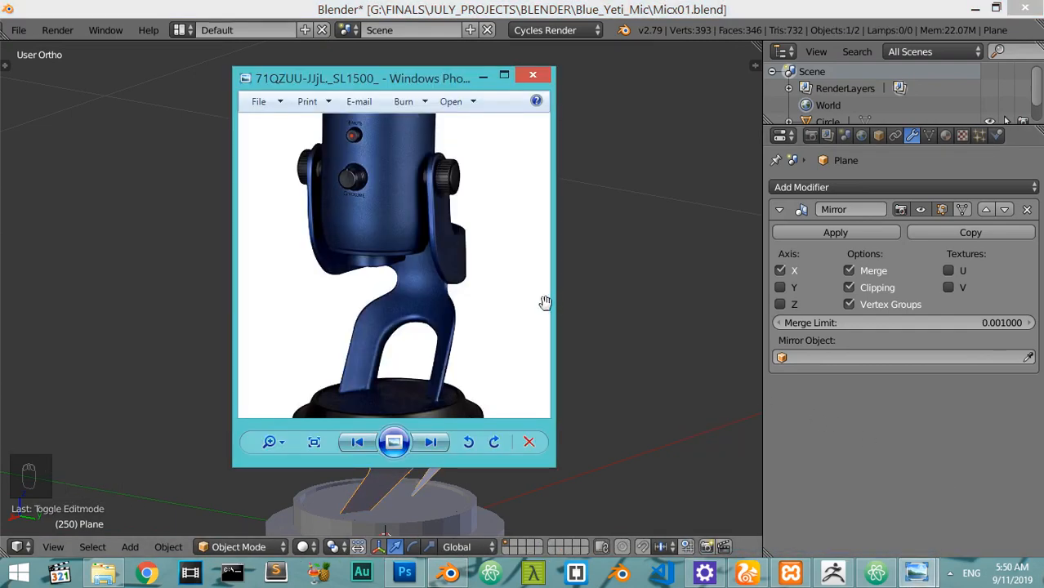
{"action": "left_click", "coordinate": [449, 573]}
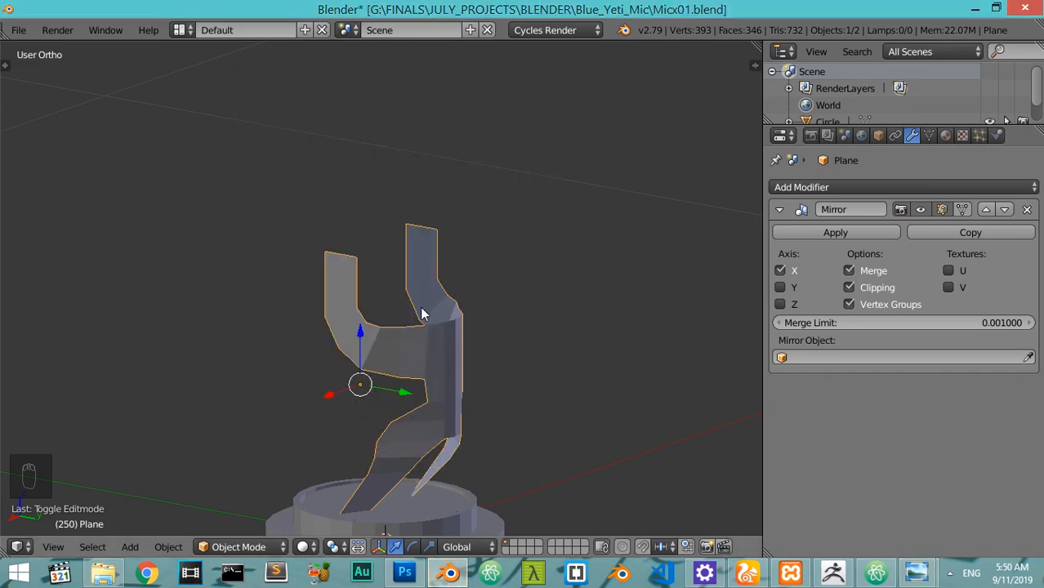
{"action": "key", "text": "Tab"}
{"action": "scroll", "coordinate": [421, 307], "scroll_direction": "up", "scroll_amount": 3}
{"action": "key", "text": "ctrl+r"}
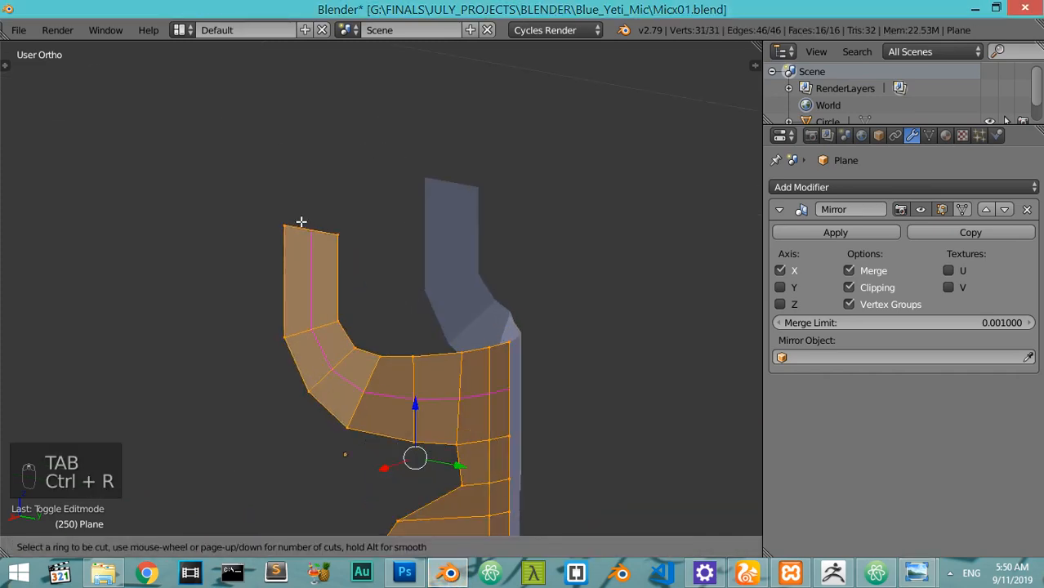
{"action": "left_click", "coordinate": [303, 223]}
{"action": "right_click", "coordinate": [302, 222]}
{"action": "scroll", "coordinate": [303, 222], "scroll_direction": "up", "scroll_amount": 1}
{"action": "key", "text": "ctrl+z"}
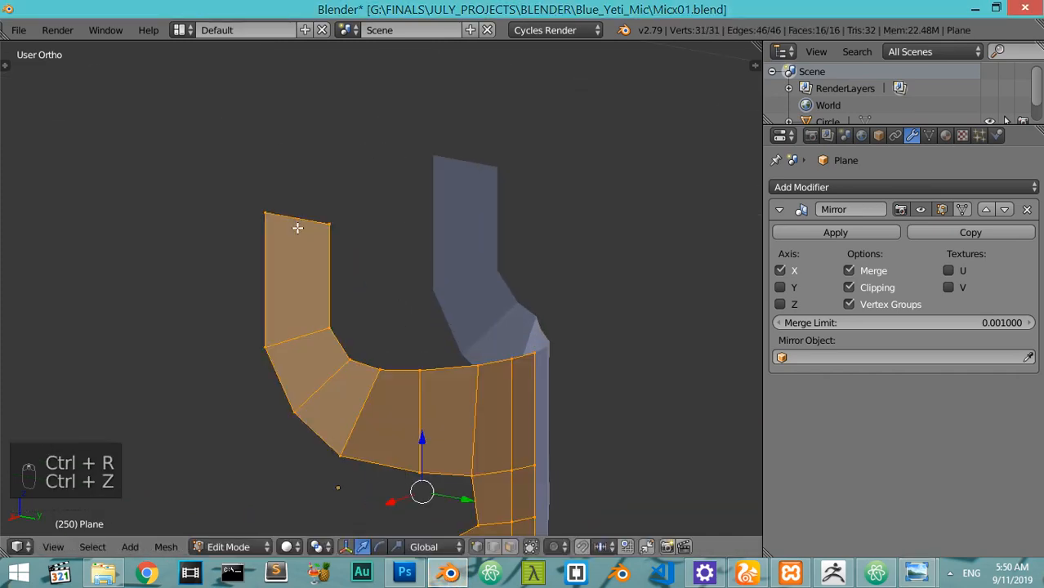
Add two evenly spaced lengthwise loop cuts along the side arm
{"action": "key", "text": "ctrl+r"}
{"action": "scroll", "coordinate": [297, 228], "scroll_direction": "up", "scroll_amount": 1}
{"action": "left_click", "coordinate": [297, 228]}
{"action": "right_click", "coordinate": [297, 228]}
Raise the two middle vertices of the side arm's top edge along Z to round off the tip
{"action": "right_click", "coordinate": [303, 218]}
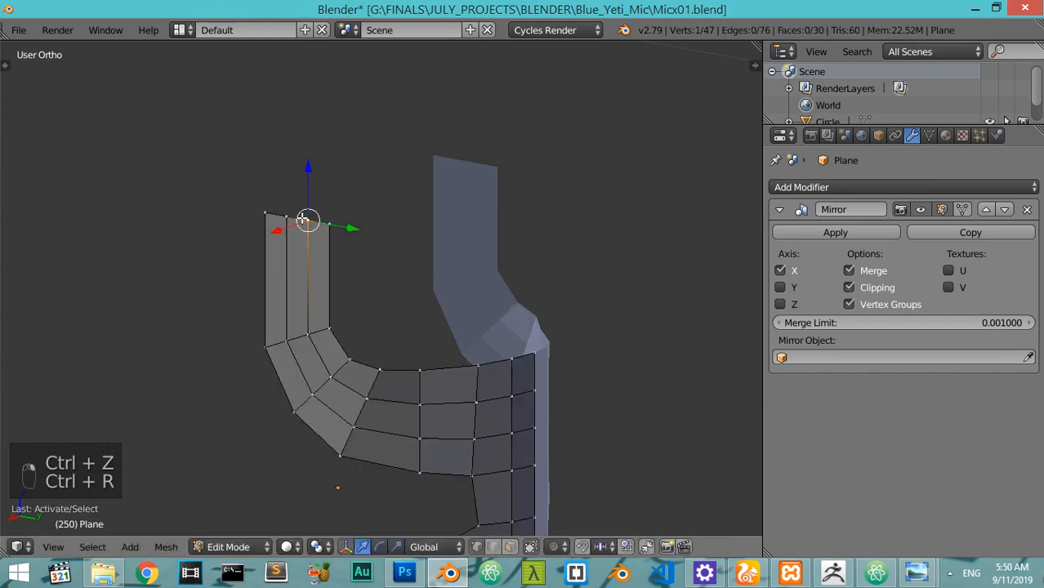
{"action": "right_click", "coordinate": [292, 214], "text": "shift"}
{"action": "key", "text": "g"}
{"action": "key", "text": "z"}
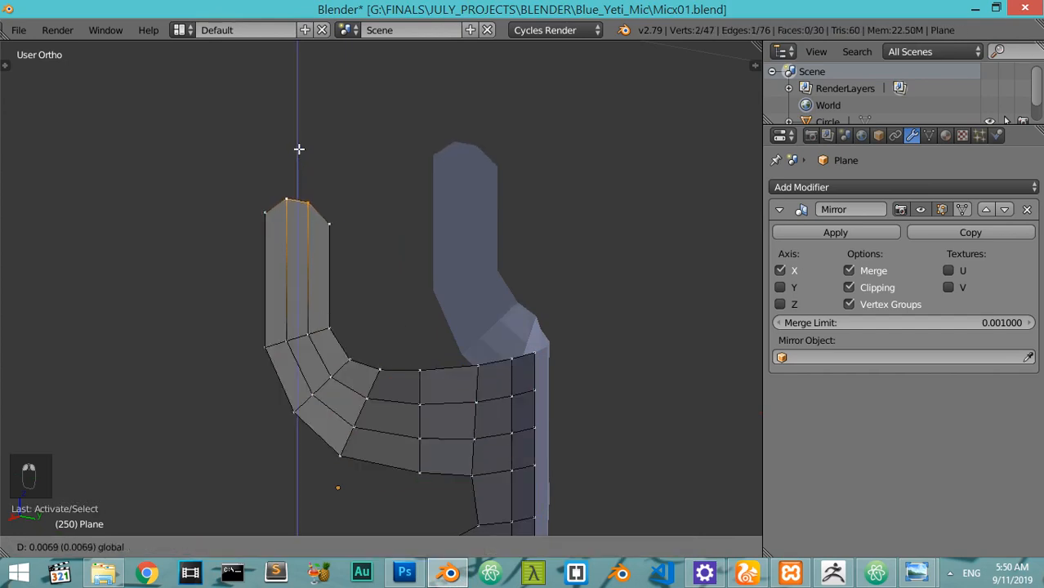
{"action": "left_click", "coordinate": [300, 144]}
{"action": "key", "text": "Tab"}
{"action": "middle_click_drag", "start_coordinate": [300, 144], "coordinate": [425, 304]}
Add a Solidify modifier to the stand and apply the object's scale
{"action": "left_click", "coordinate": [780, 210]}
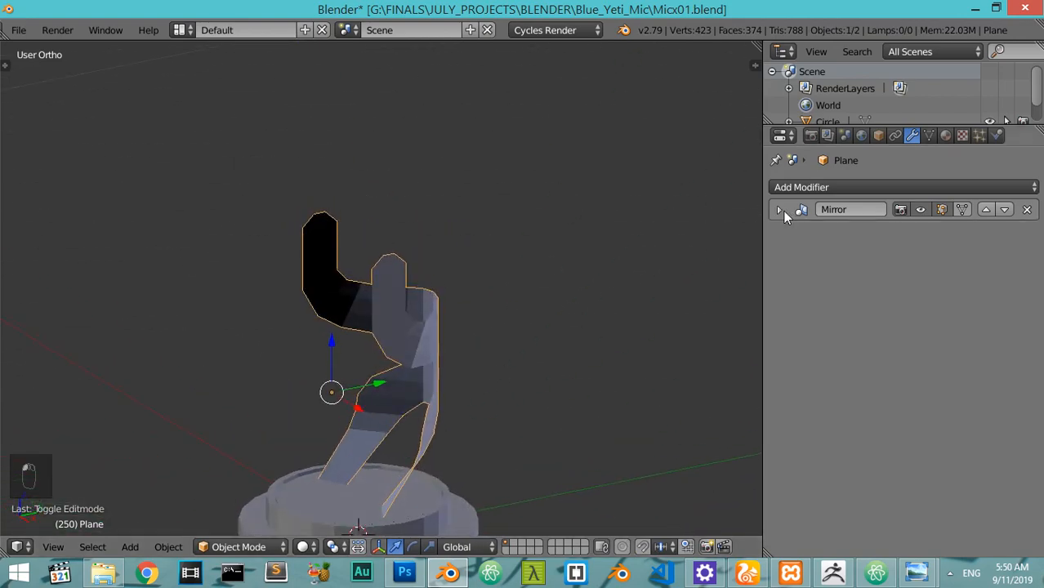
{"action": "left_click", "coordinate": [774, 189]}
{"action": "left_click", "coordinate": [727, 426]}
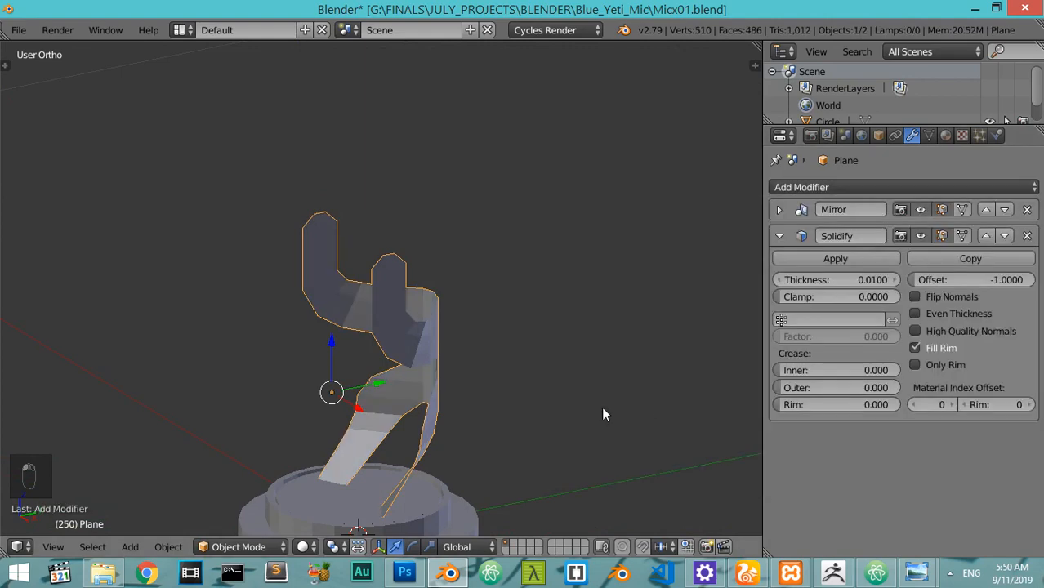
{"action": "middle_click_drag", "start_coordinate": [601, 406], "coordinate": [547, 406]}
{"action": "key", "text": "ctrl+a"}
{"action": "left_click", "coordinate": [550, 391]}
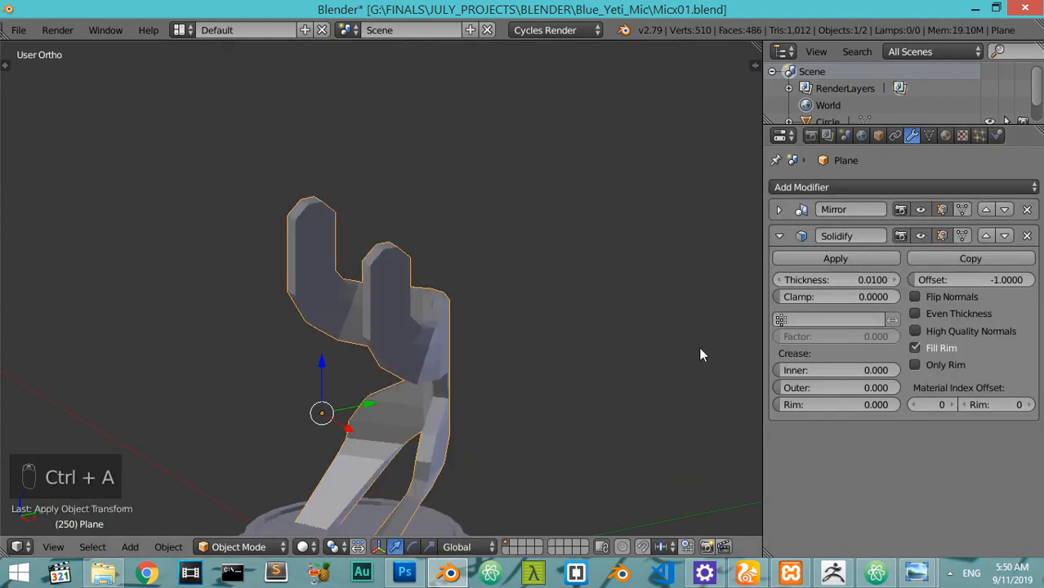
Set the Solidify thickness to 0.0040 and collapse the modifier's settings
{"action": "left_click", "coordinate": [838, 280]}
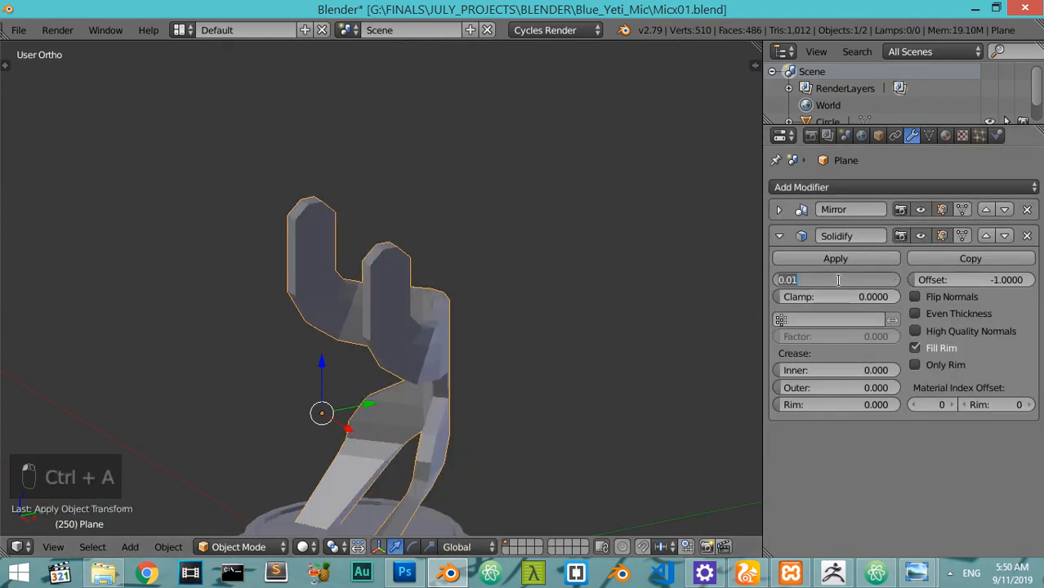
{"action": "key", "text": "BackSpace"}
{"action": "type", "text": ".0040"}
{"action": "key", "text": "Return"}
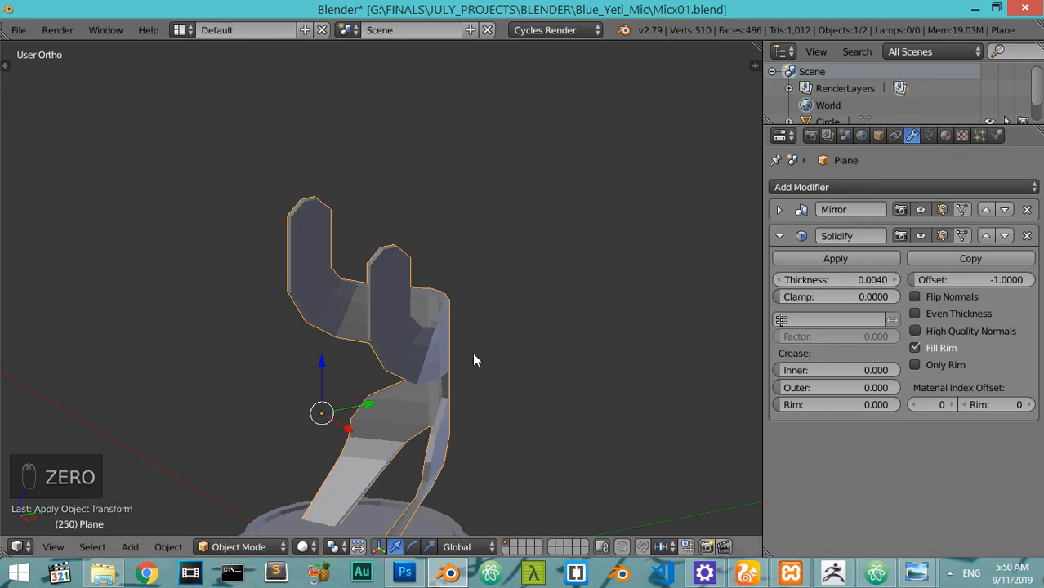
{"action": "left_click", "coordinate": [780, 236]}
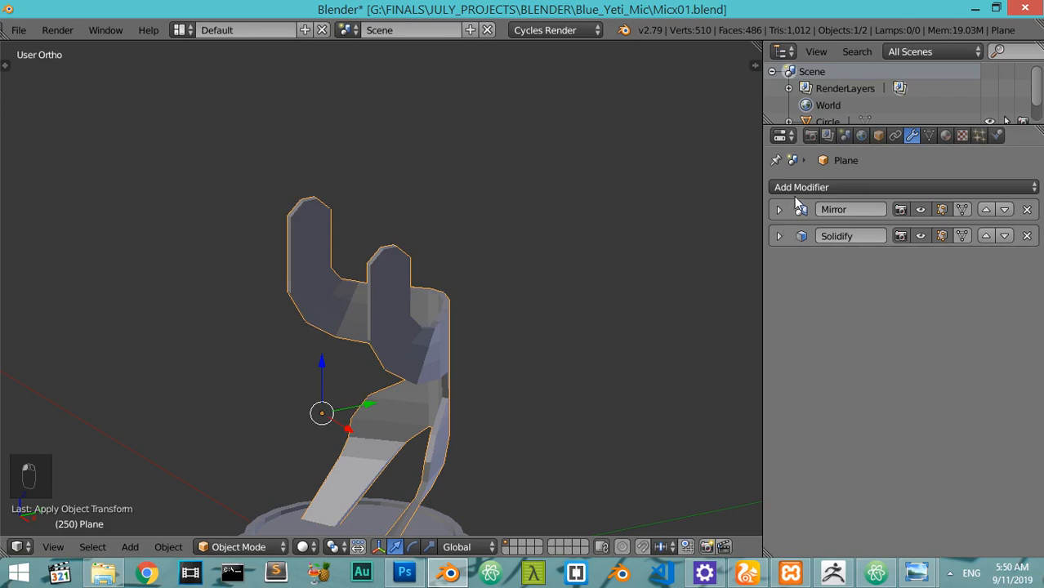
Add a Subsurf modifier with 2 view subdivisions to the stand and reopen its mesh for editing near the arm
{"action": "left_click", "coordinate": [809, 187]}
{"action": "left_click", "coordinate": [729, 442]}
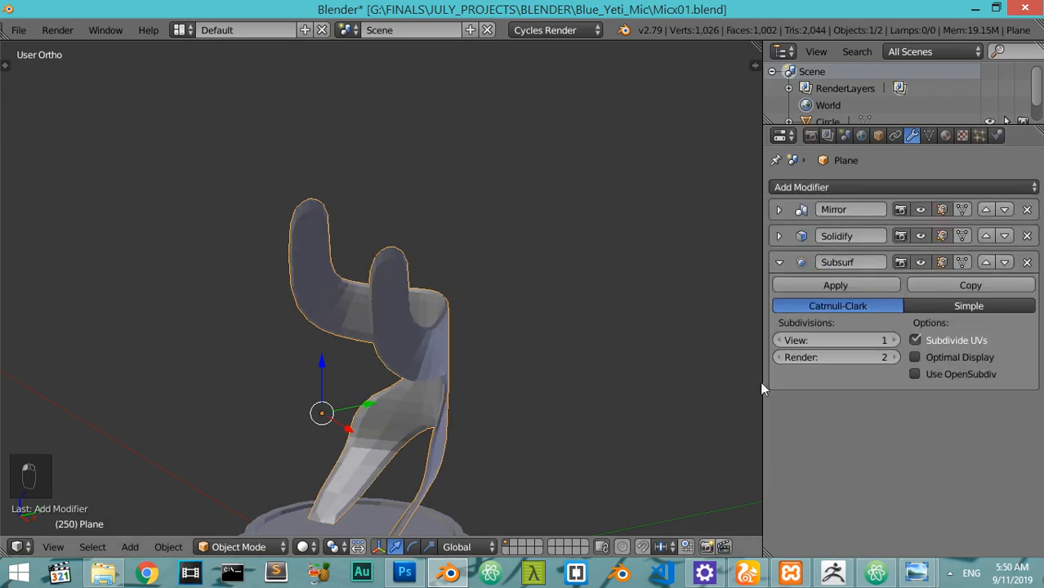
{"action": "left_click", "coordinate": [894, 341]}
{"action": "left_click", "coordinate": [779, 262]}
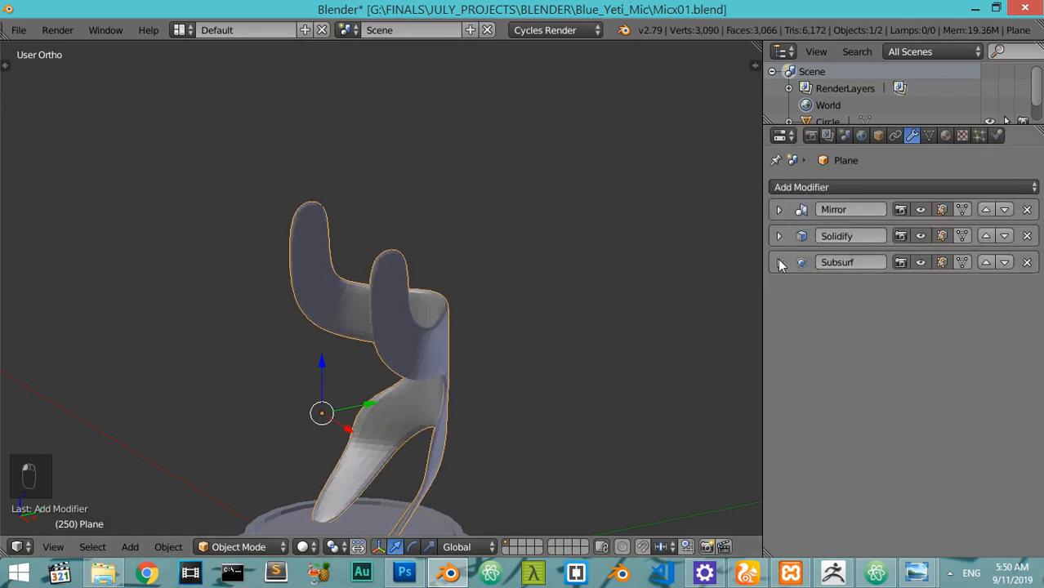
{"action": "middle_click_drag", "start_coordinate": [379, 337], "coordinate": [383, 410]}
{"action": "scroll", "coordinate": [385, 414], "scroll_direction": "up", "scroll_amount": 2}
{"action": "key", "text": "Tab"}
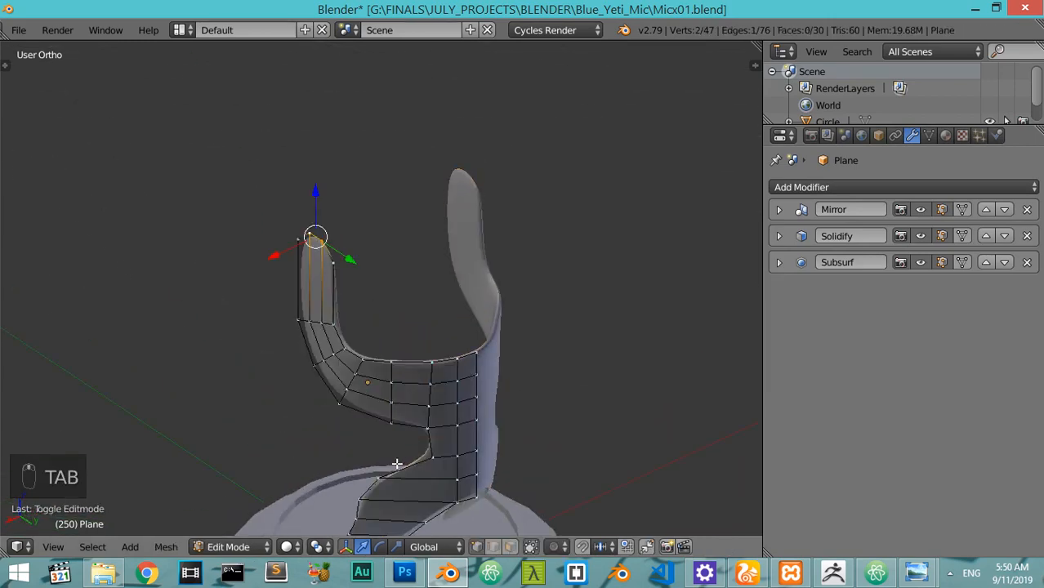
Select the bottom edge of the stand's leg in wireframe and check the leg's foot against the reference photo
{"action": "middle_click_drag", "start_coordinate": [417, 500], "coordinate": [442, 368], "text": "shift"}
{"action": "scroll", "coordinate": [441, 368], "scroll_direction": "up", "scroll_amount": 3}
{"action": "scroll", "coordinate": [434, 401], "scroll_direction": "down", "scroll_amount": 2}
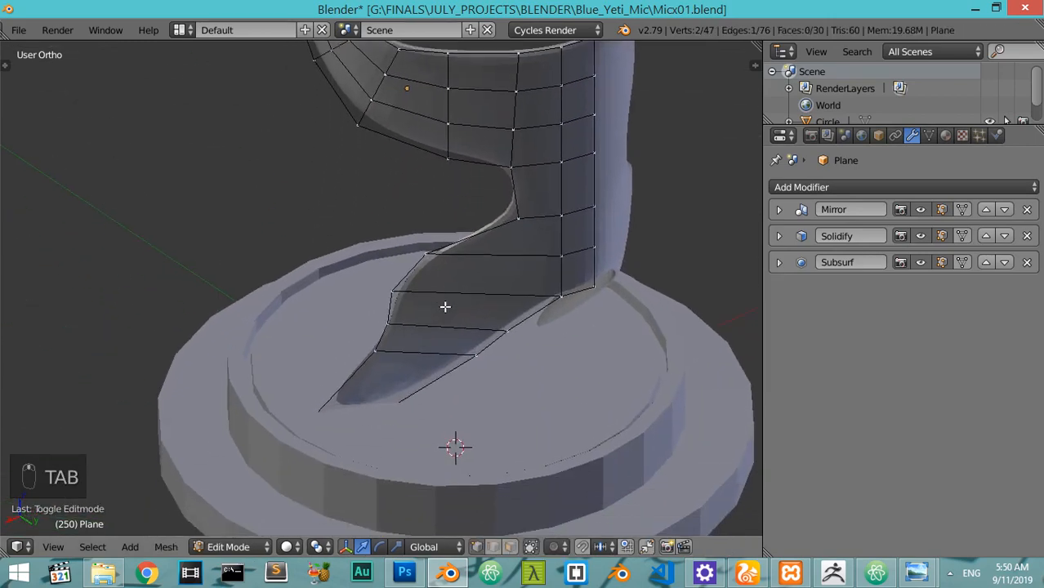
{"action": "key", "text": "z"}
{"action": "right_click", "coordinate": [372, 412], "text": "alt"}
{"action": "mouse_move", "coordinate": [917, 577]}
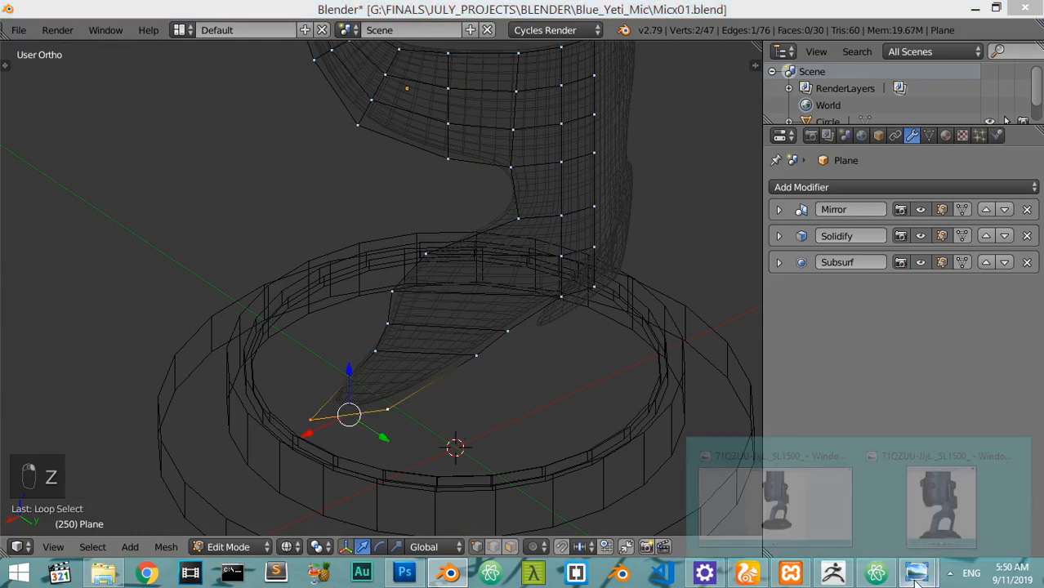
{"action": "left_click", "coordinate": [776, 503]}
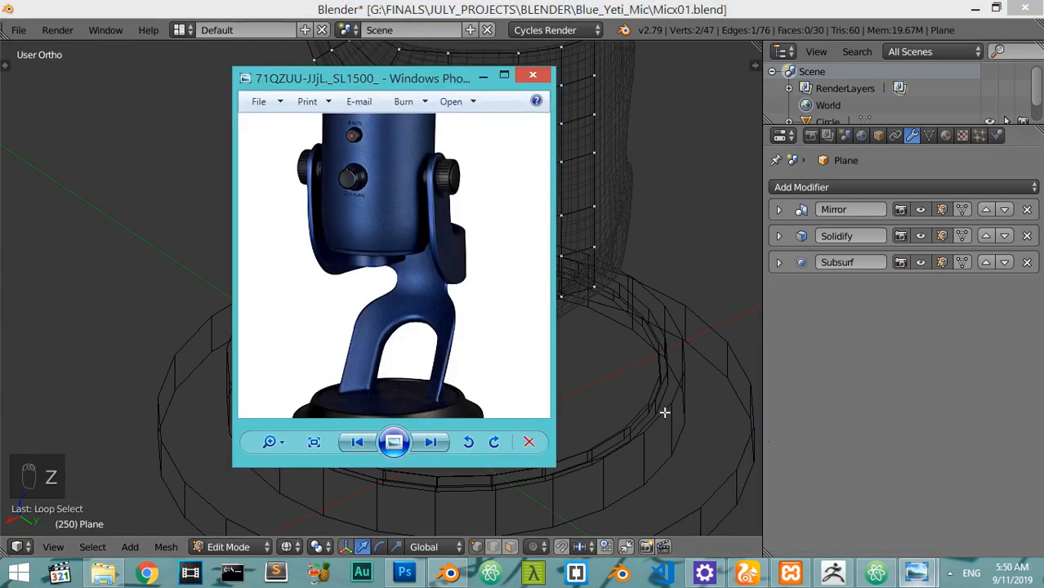
{"action": "left_click", "coordinate": [449, 573]}
Rotate the leg's bottom edge about -28° around Z with proportional editing on Smooth falloff, size about 0.06
{"action": "middle_click_drag", "start_coordinate": [445, 415], "coordinate": [516, 464]}
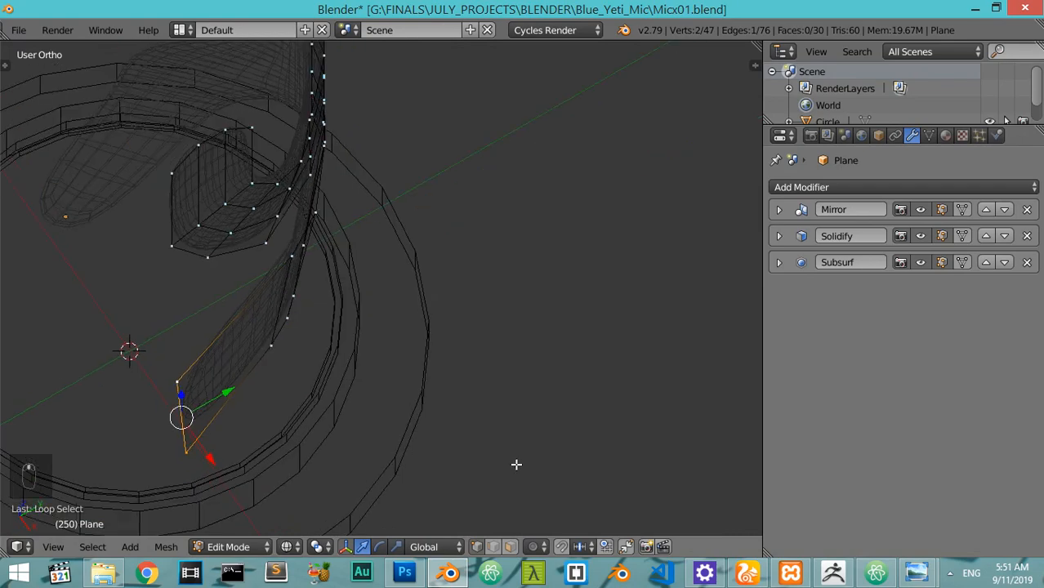
{"action": "left_click", "coordinate": [535, 547]}
{"action": "left_click", "coordinate": [545, 506]}
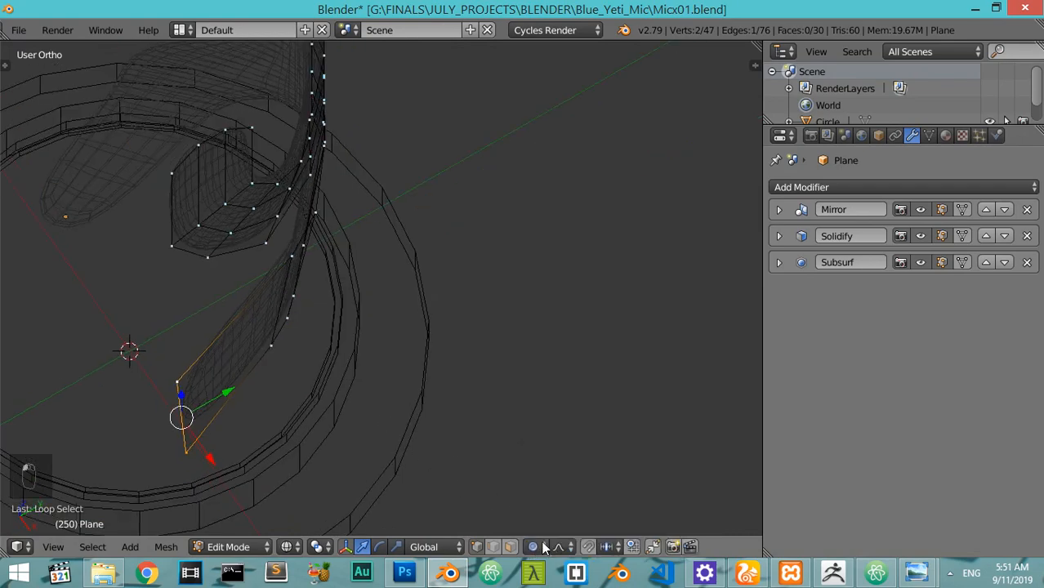
{"action": "left_click", "coordinate": [560, 547]}
{"action": "left_click", "coordinate": [580, 524]}
{"action": "key", "text": "r"}
{"action": "key", "text": "z"}
{"action": "scroll", "coordinate": [357, 422], "scroll_direction": "up", "scroll_amount": 5}
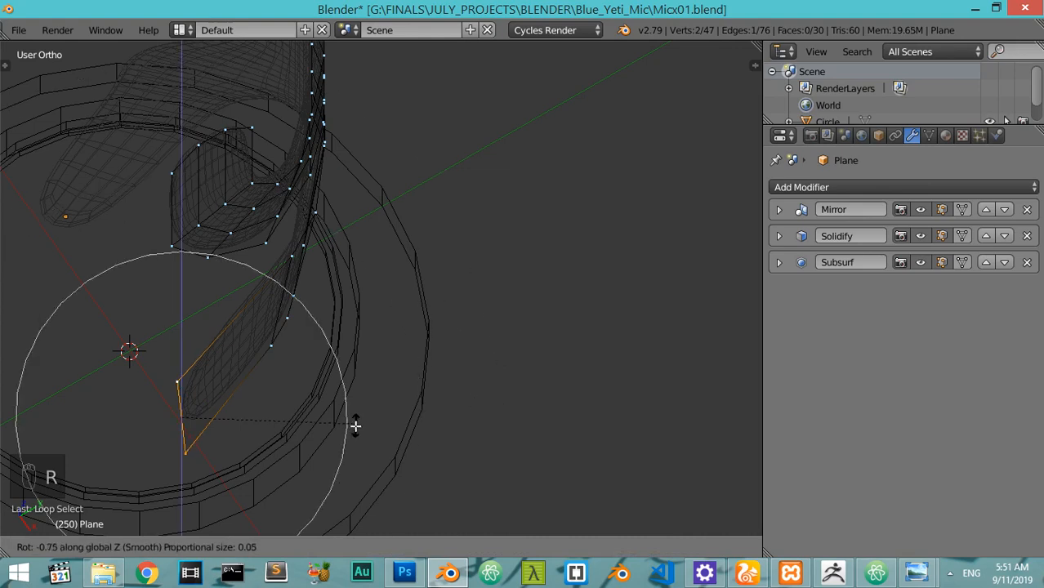
{"action": "scroll", "coordinate": [252, 443], "scroll_direction": "down", "scroll_amount": 1}
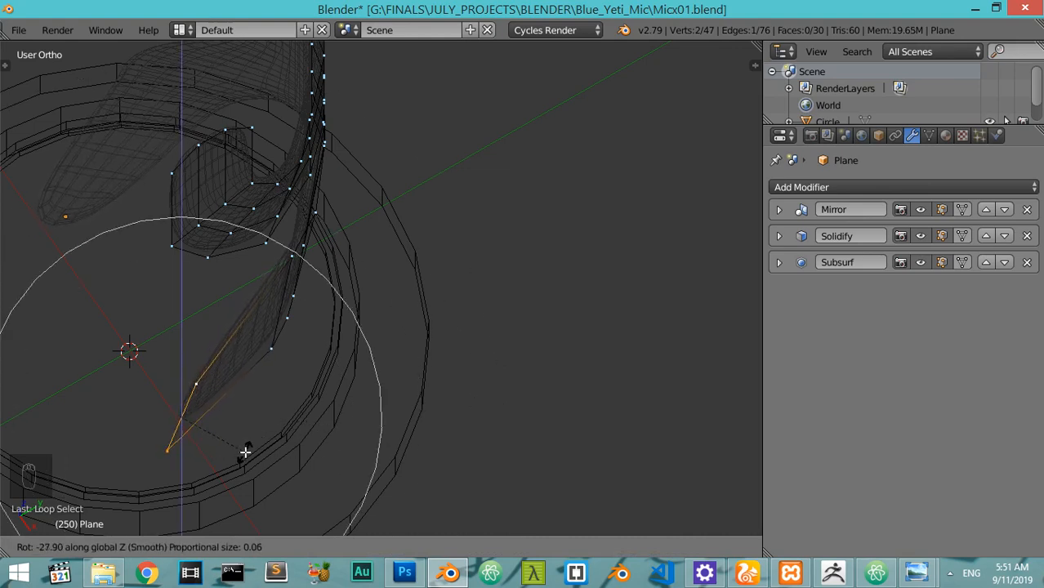
{"action": "left_click", "coordinate": [245, 452]}
Disable proportional editing, move the outer vertex above the foot about -0.0017 along X, and check the solid shape
{"action": "right_click", "coordinate": [272, 351]}
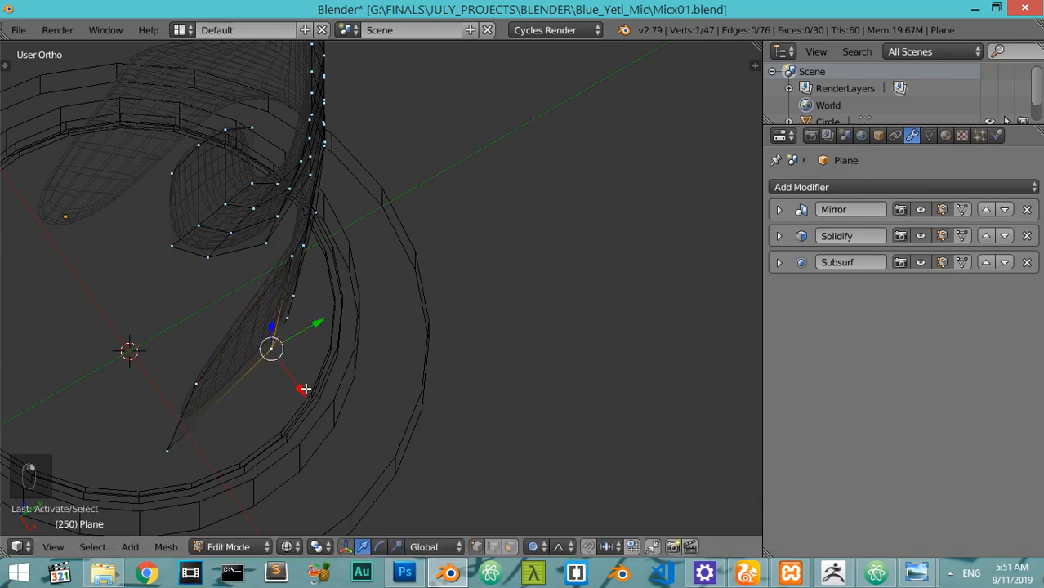
{"action": "key", "text": "o"}
{"action": "key", "text": "g"}
{"action": "key", "text": "x"}
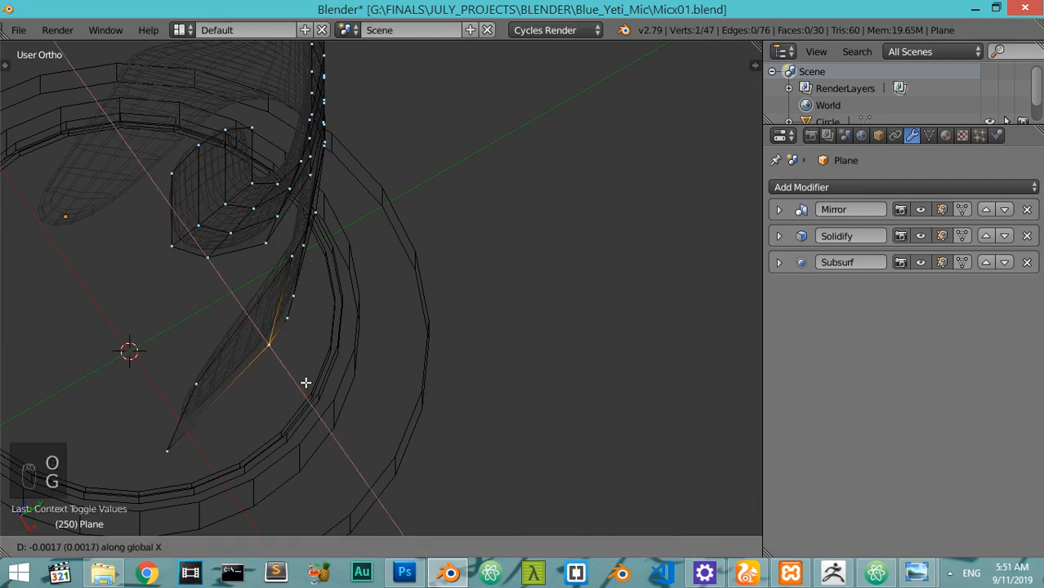
{"action": "left_click", "coordinate": [305, 382]}
{"action": "key", "text": "z"}
{"action": "key", "text": "Tab"}
{"action": "mouse_move", "coordinate": [306, 380]}
{"action": "middle_mouse_down"}
{"action": "mouse_move", "coordinate": [338, 310]}
{"action": "mouse_move", "coordinate": [417, 301]}
{"action": "mouse_move", "coordinate": [376, 343]}
{"action": "mouse_move", "coordinate": [402, 333]}
{"action": "middle_mouse_up"}
{"action": "scroll", "coordinate": [376, 343], "scroll_direction": "up", "scroll_amount": 2}
{"action": "key", "text": "Tab"}
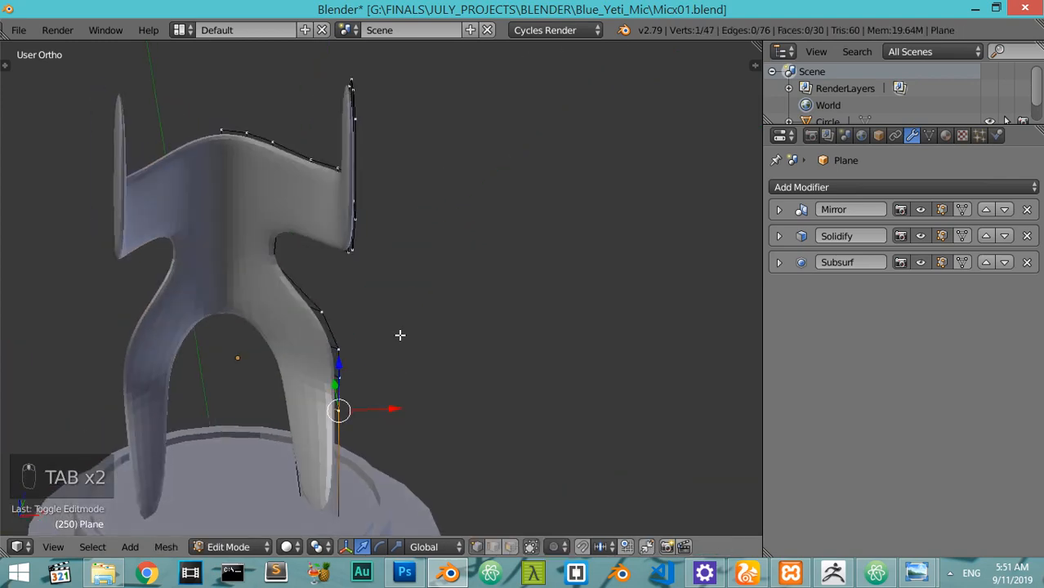
{"action": "key", "text": "z"}
{"action": "key", "text": "z"}
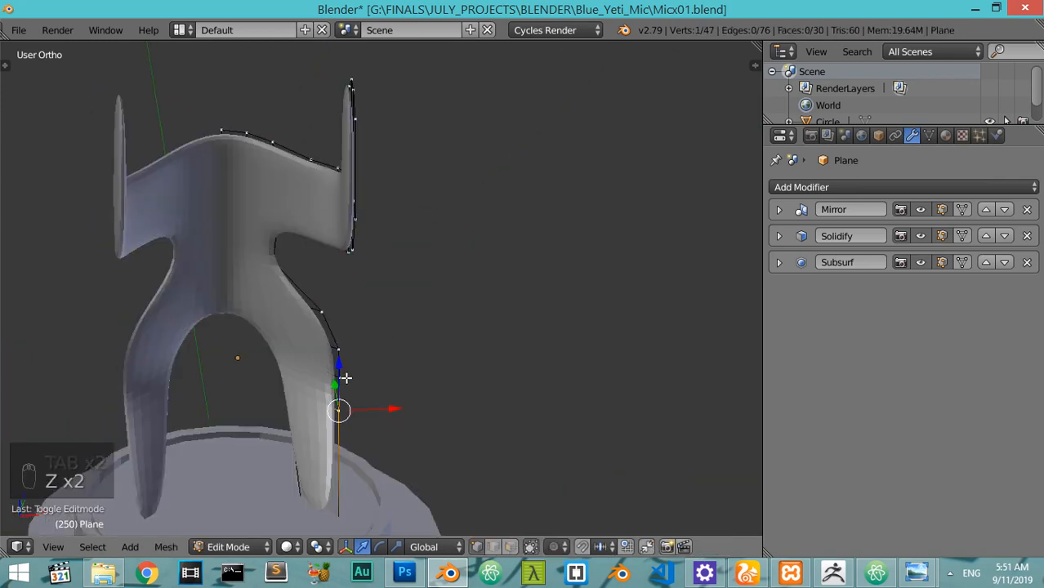
Nudge the next vertex up on the leg's outer edge slightly along X
{"action": "right_click", "coordinate": [340, 377]}
{"action": "key", "text": "g"}
{"action": "key", "text": "x"}
{"action": "left_click", "coordinate": [338, 376]}
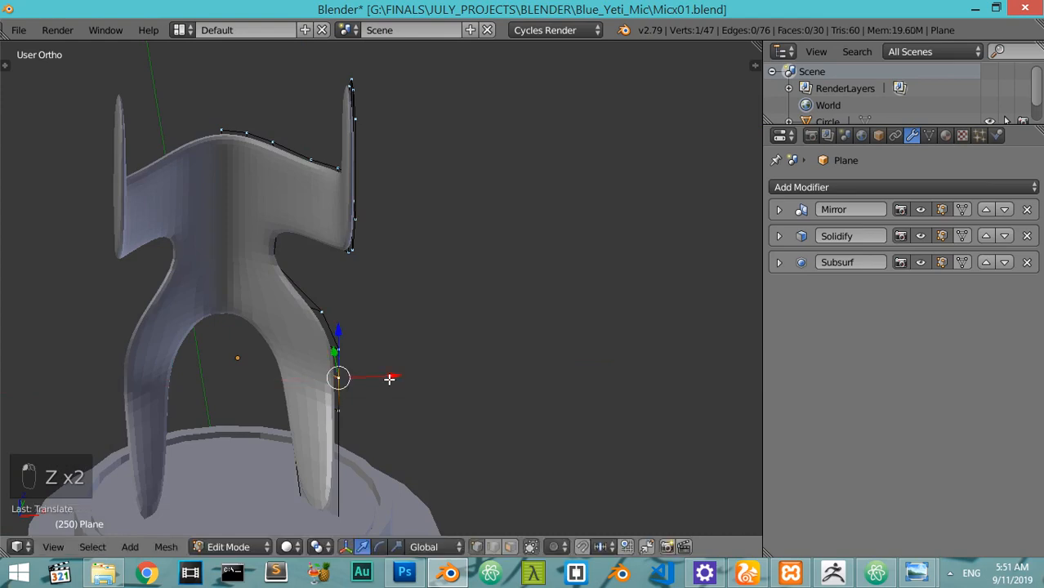
Add a loop cut across the lower leg, slid about -0.79 toward the foot, and inspect the result
{"action": "key", "text": "z"}
{"action": "middle_click_drag", "start_coordinate": [333, 485], "coordinate": [317, 312], "text": "shift"}
{"action": "key", "text": "z"}
{"action": "scroll", "coordinate": [319, 310], "scroll_direction": "up", "scroll_amount": 2}
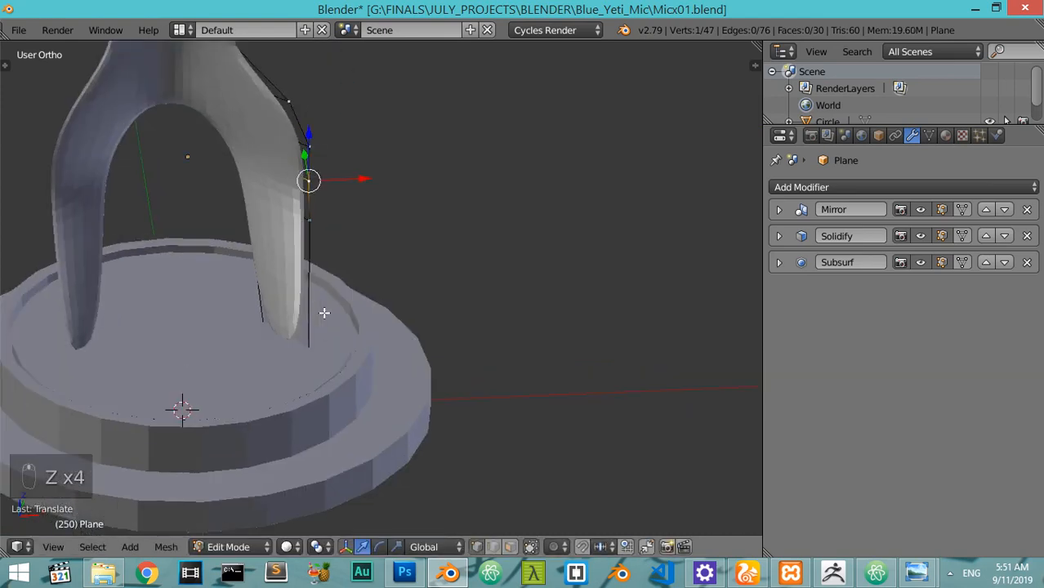
{"action": "key", "text": "ctrl+r"}
{"action": "left_click", "coordinate": [304, 285]}
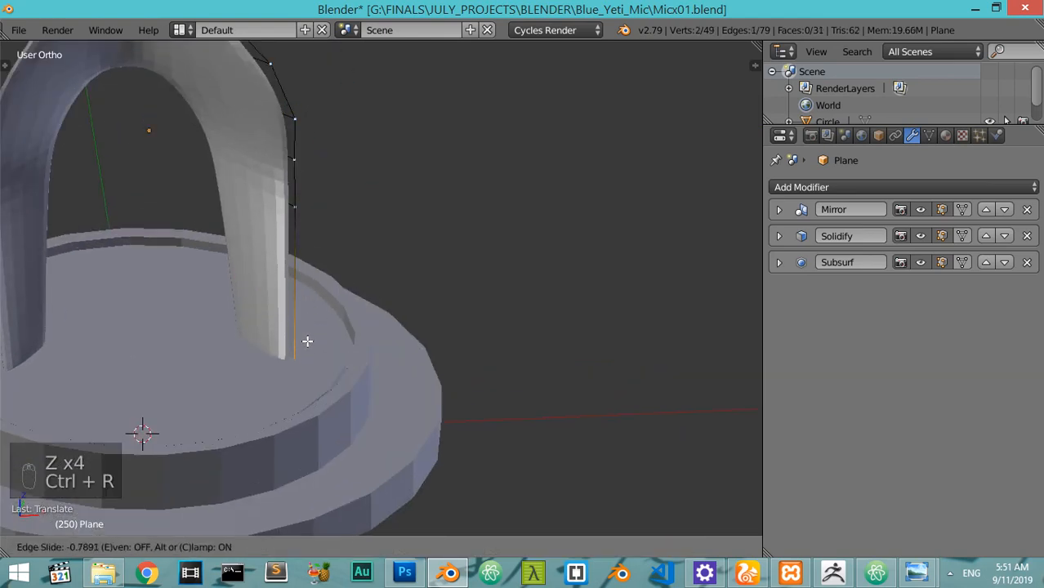
{"action": "left_click", "coordinate": [308, 342]}
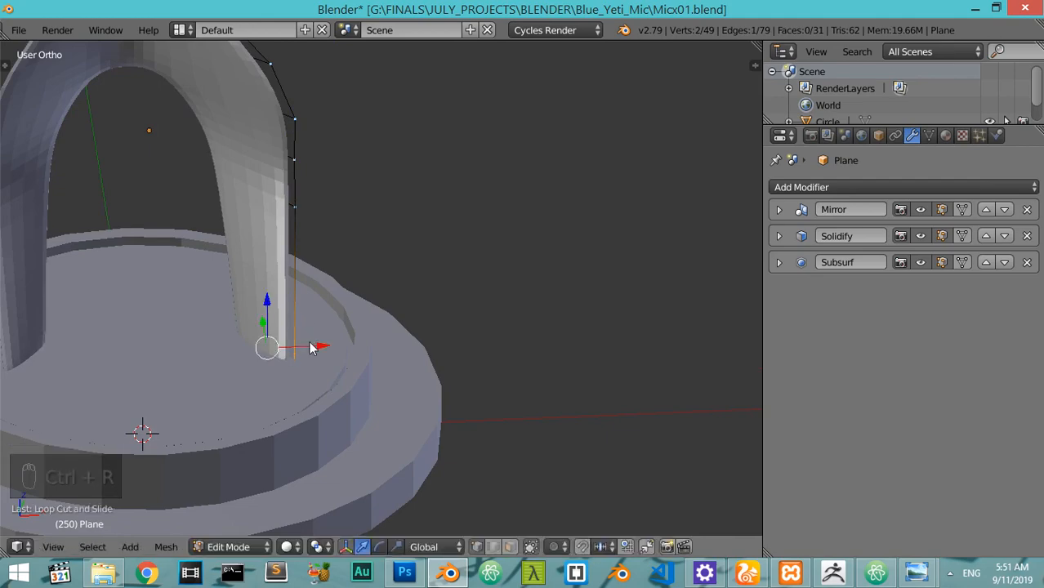
{"action": "key", "text": "Tab"}
{"action": "scroll", "coordinate": [292, 328], "scroll_direction": "down", "scroll_amount": 5}
{"action": "middle_click_drag", "start_coordinate": [291, 328], "coordinate": [54, 274]}
{"action": "scroll", "coordinate": [471, 271], "scroll_direction": "up", "scroll_amount": 1}
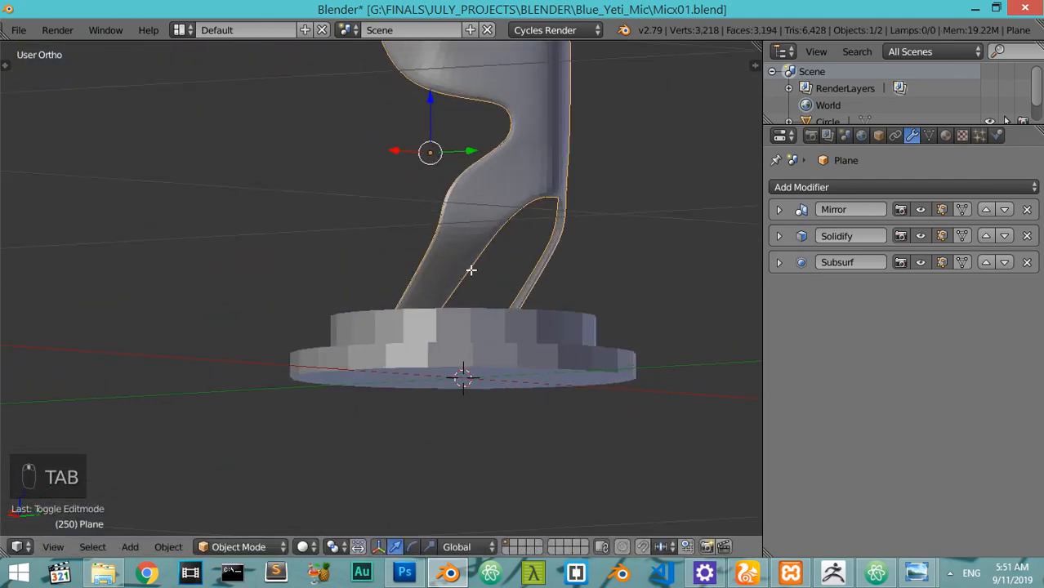
Move two neighbouring vertices on the lower leg's edge along X, the lower one by about -0.0053
{"action": "key", "text": "Tab"}
{"action": "scroll", "coordinate": [472, 271], "scroll_direction": "up", "scroll_amount": 3}
{"action": "middle_click_drag", "start_coordinate": [471, 271], "coordinate": [466, 203]}
{"action": "middle_click_drag", "start_coordinate": [414, 172], "coordinate": [438, 308], "text": "shift"}
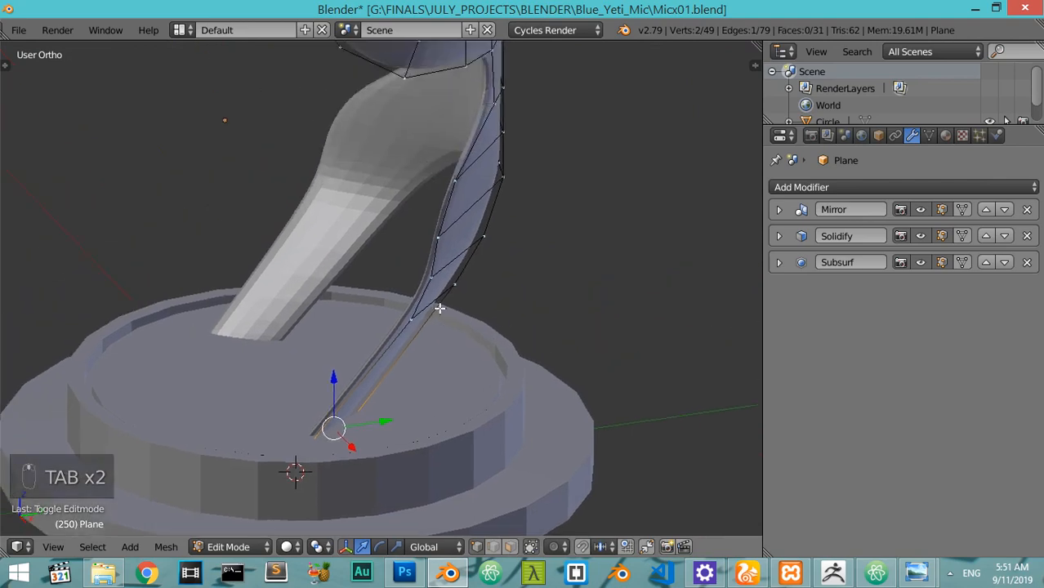
{"action": "scroll", "coordinate": [440, 308], "scroll_direction": "up", "scroll_amount": 3}
{"action": "right_click", "coordinate": [468, 276]}
{"action": "key", "text": "g"}
{"action": "key", "text": "x"}
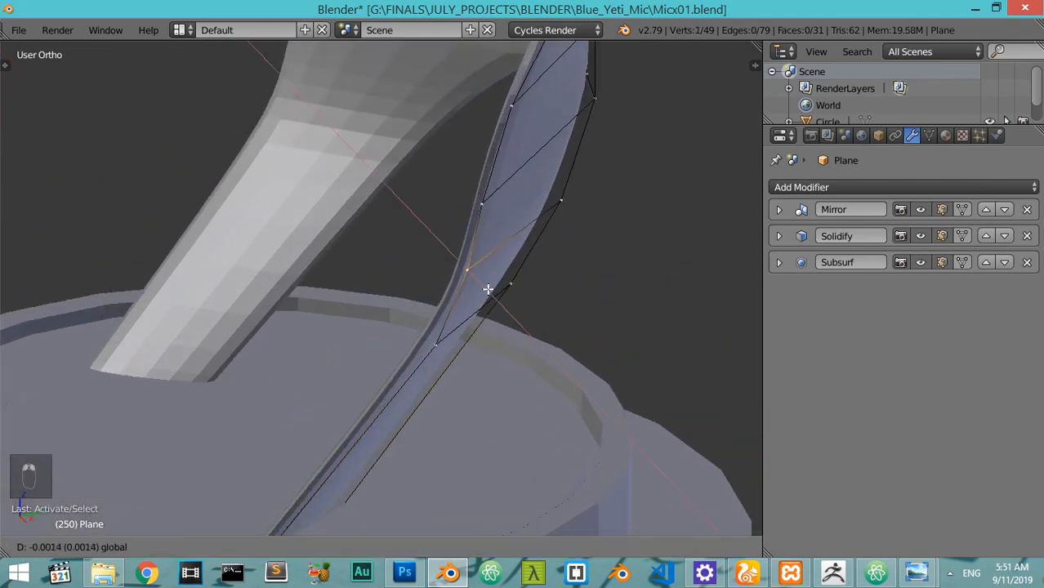
{"action": "right_click", "coordinate": [482, 285]}
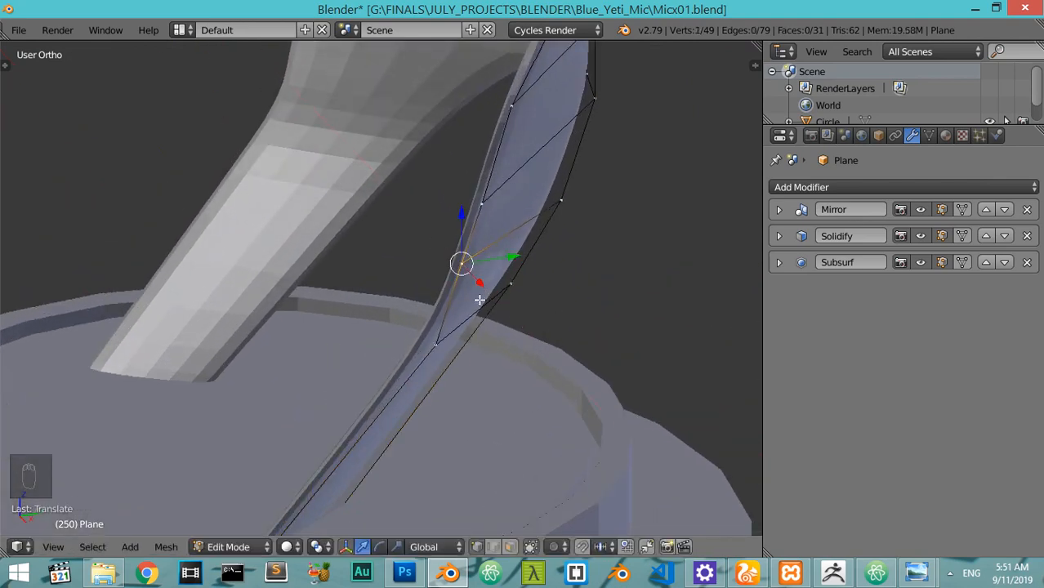
{"action": "right_click", "coordinate": [461, 343]}
{"action": "key", "text": "g"}
{"action": "key", "text": "x"}
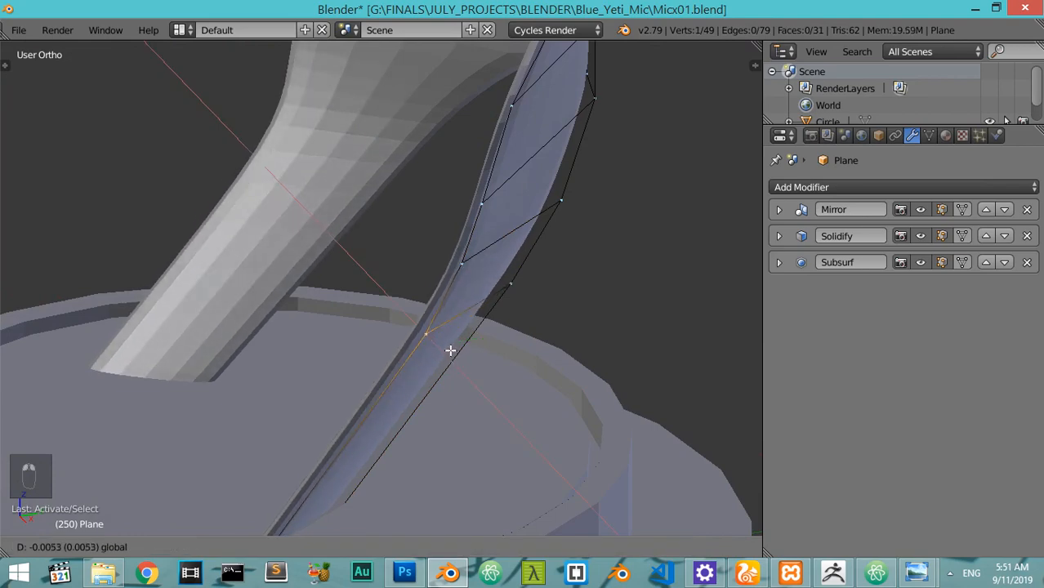
{"action": "left_click", "coordinate": [449, 352]}
Box-select the four foot vertices of the leg and rotate them around Z to straighten its end
{"action": "key", "text": "z"}
{"action": "scroll", "coordinate": [445, 359], "scroll_direction": "down", "scroll_amount": 2}
{"action": "middle_click_drag", "start_coordinate": [415, 394], "coordinate": [442, 306], "text": "shift"}
{"action": "key", "text": "z"}
{"action": "key", "text": "z"}
{"action": "key", "text": "z"}
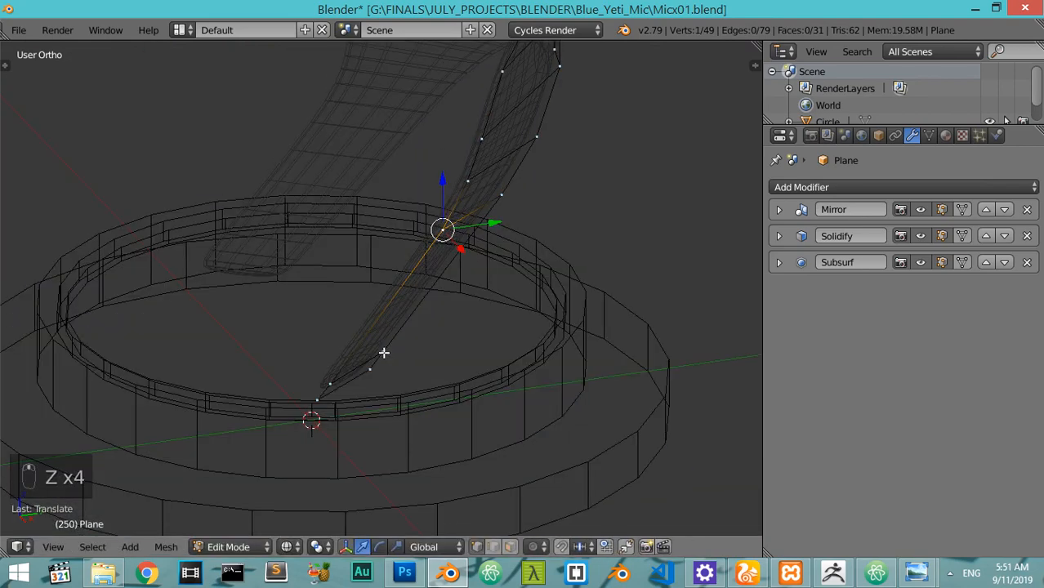
{"action": "key", "text": "a"}
{"action": "key", "text": "b"}
{"action": "left_click_drag", "start_coordinate": [429, 319], "coordinate": [297, 413]}
{"action": "key", "text": "z"}
{"action": "middle_click_drag", "start_coordinate": [428, 371], "coordinate": [484, 383]}
{"action": "key", "text": "r"}
{"action": "key", "text": "z"}
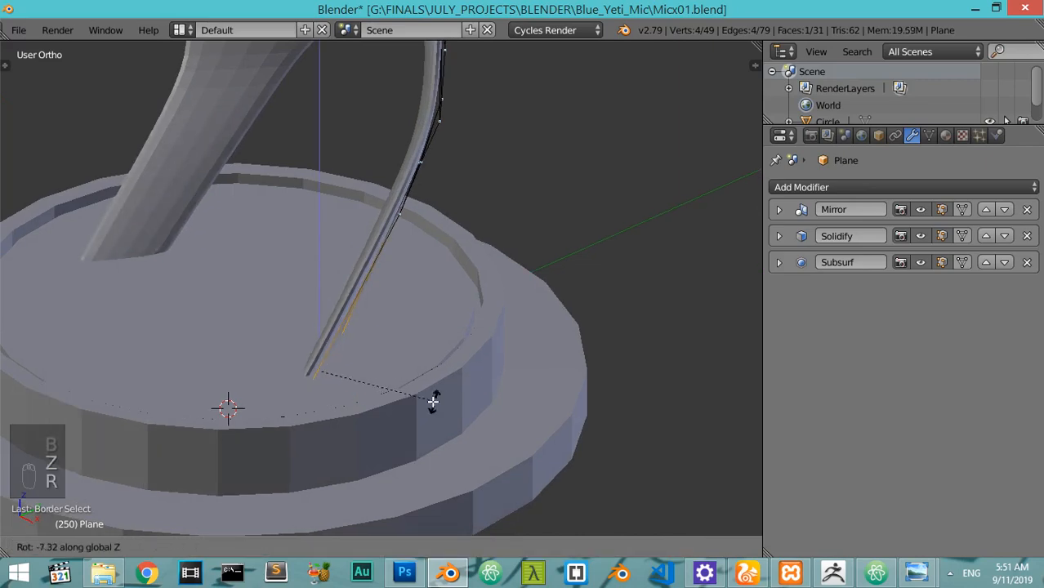
{"action": "left_click", "coordinate": [351, 384]}
Compare the shape of the stand's legs from several sides with the reference photo
{"action": "key", "text": "Tab"}
{"action": "scroll", "coordinate": [355, 372], "scroll_direction": "down", "scroll_amount": 5}
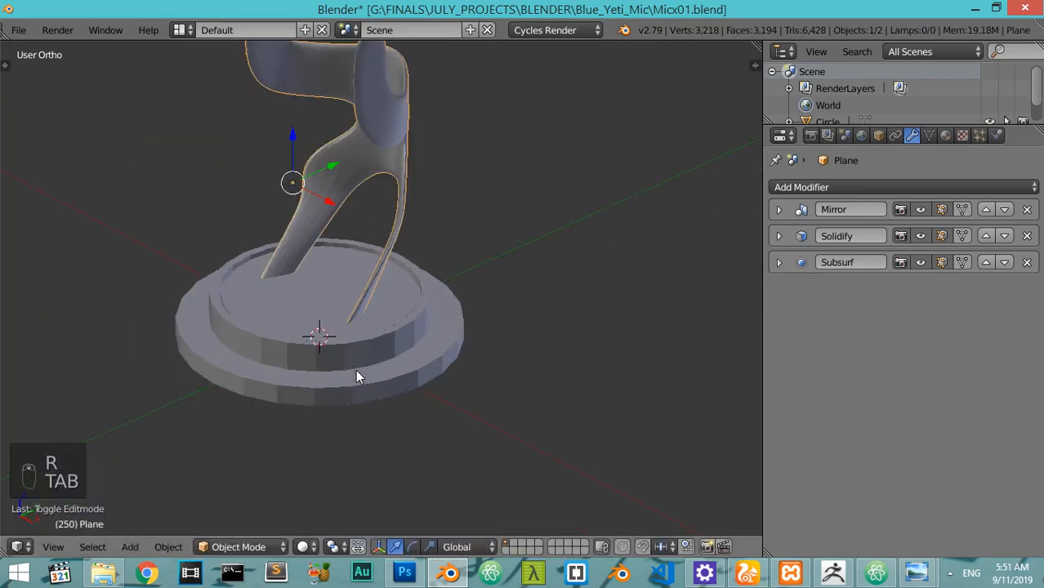
{"action": "middle_click_drag", "start_coordinate": [355, 372], "coordinate": [205, 343]}
{"action": "scroll", "coordinate": [437, 291], "scroll_direction": "up", "scroll_amount": 3}
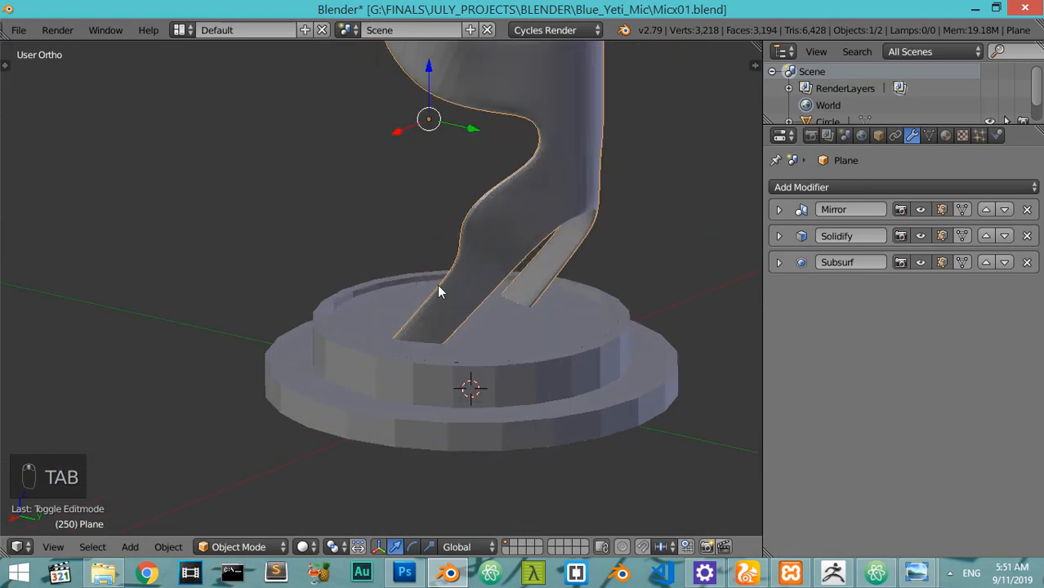
{"action": "mouse_move", "coordinate": [916, 573]}
{"action": "left_click", "coordinate": [953, 487]}
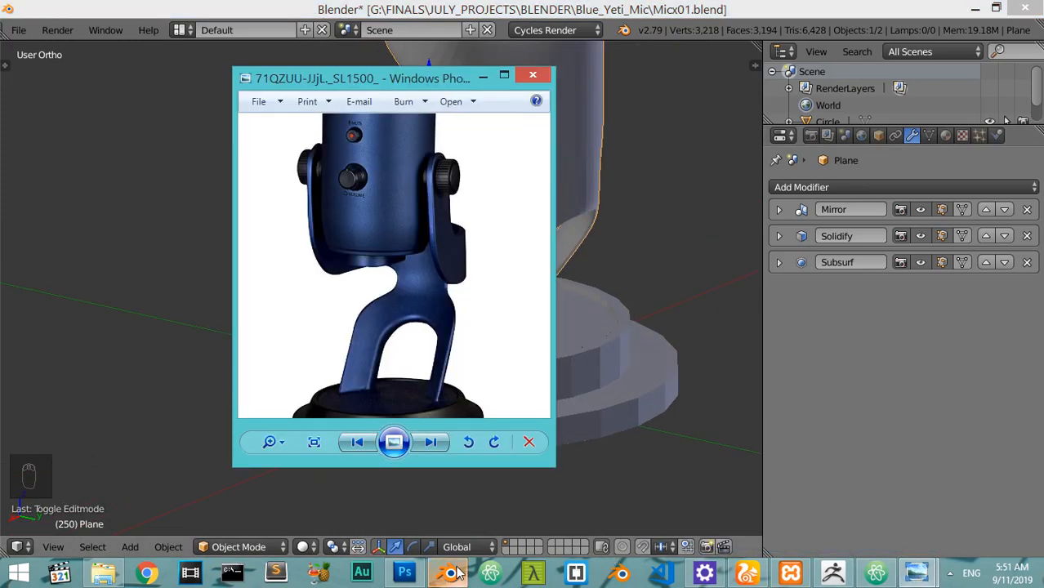
{"action": "mouse_move", "coordinate": [457, 575]}
{"action": "left_click", "coordinate": [436, 447]}
{"action": "middle_click_drag", "start_coordinate": [436, 446], "coordinate": [656, 358]}
{"action": "middle_click_drag", "start_coordinate": [344, 291], "coordinate": [402, 272]}
{"action": "key", "text": "Tab"}
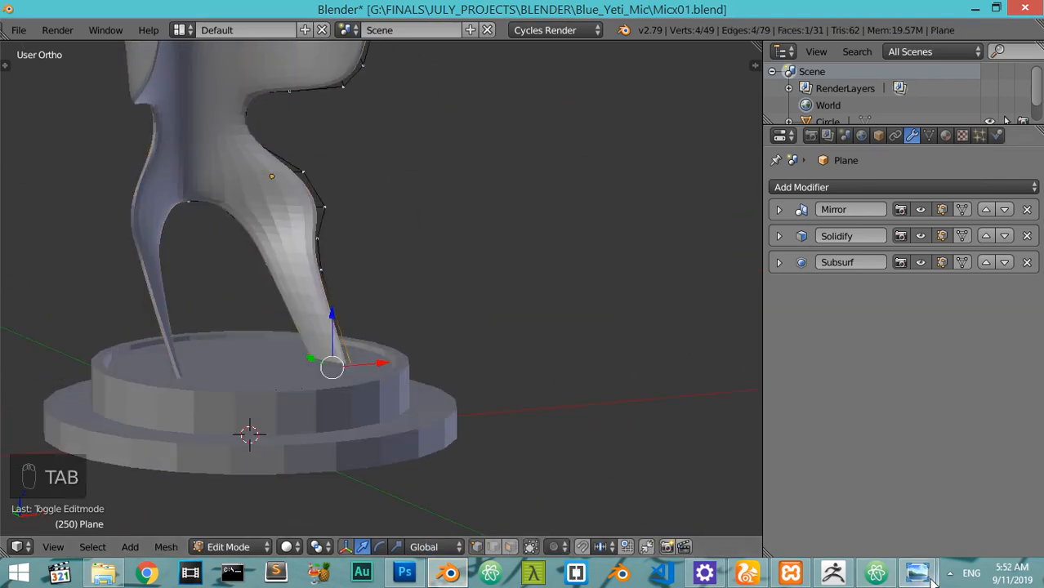
{"action": "mouse_move", "coordinate": [916, 573]}
{"action": "left_click", "coordinate": [871, 464]}
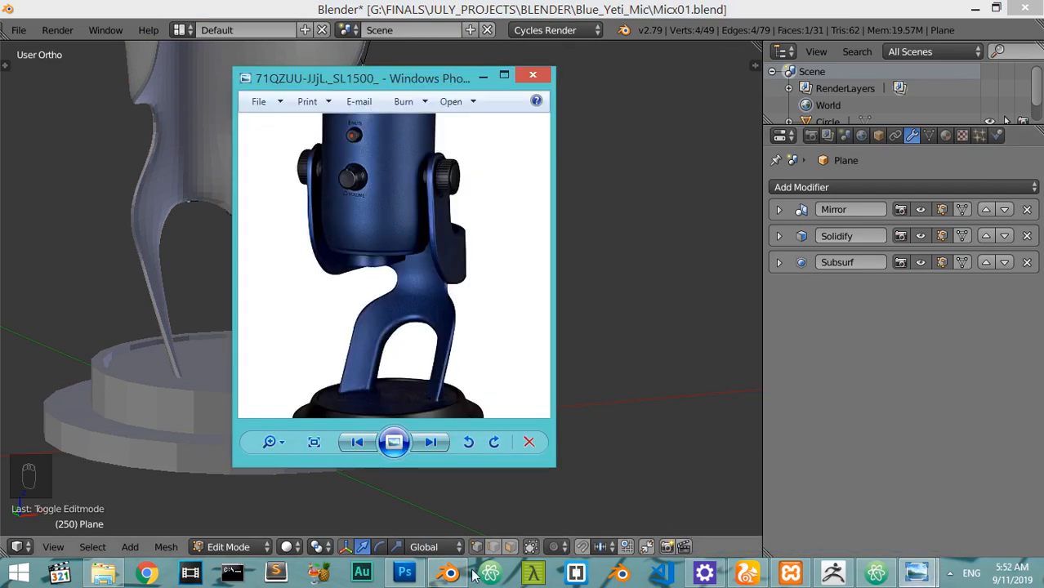
{"action": "left_click", "coordinate": [448, 572]}
Move the whole stand object up 0.02 along Z in the front wireframe view
{"action": "key", "text": "KP_1"}
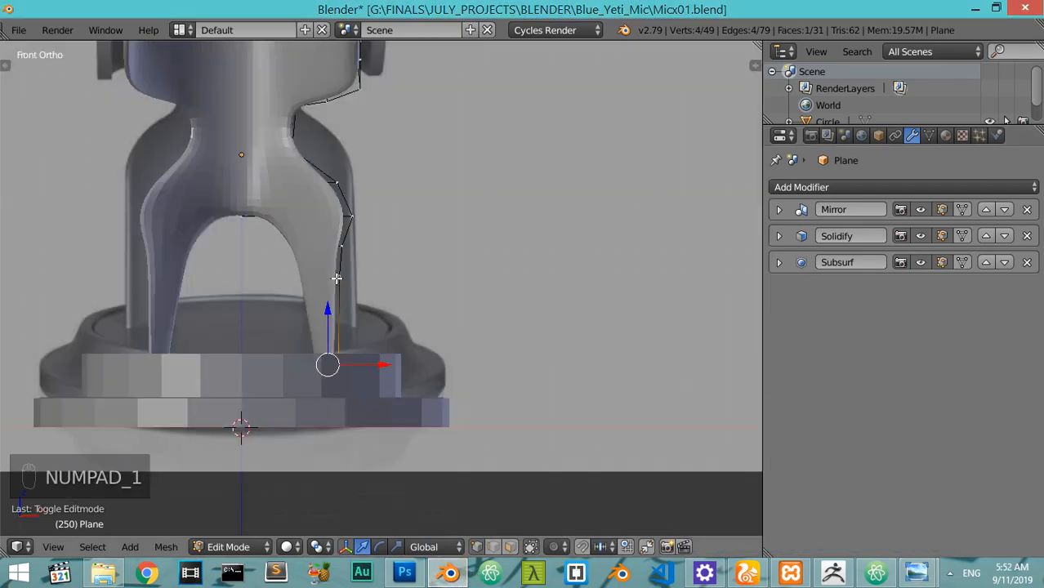
{"action": "key", "text": "z"}
{"action": "scroll", "coordinate": [339, 277], "scroll_direction": "up", "scroll_amount": 2}
{"action": "scroll", "coordinate": [341, 275], "scroll_direction": "down", "scroll_amount": 2}
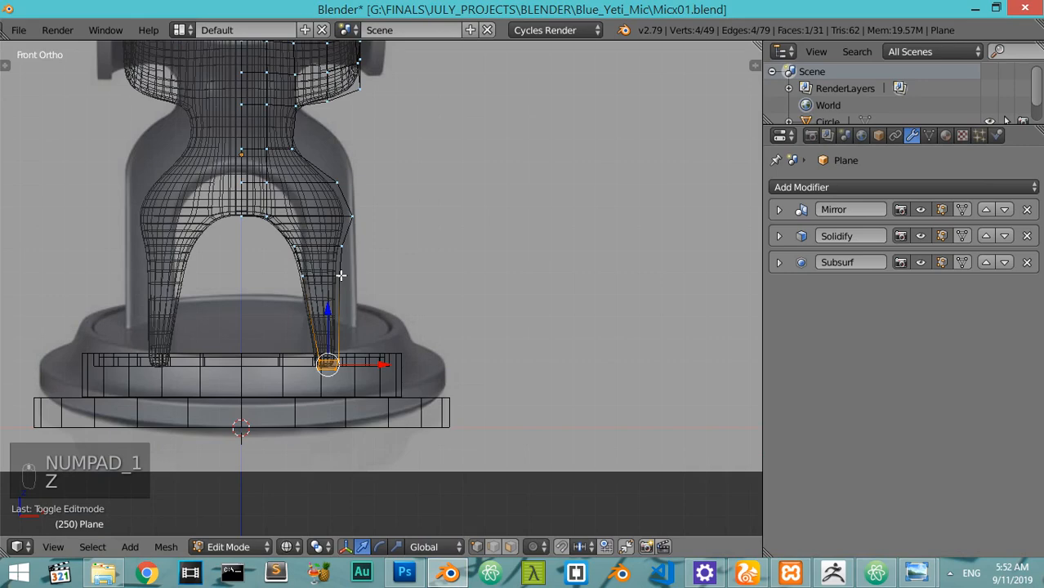
{"action": "key", "text": "Tab"}
{"action": "key", "text": "Tab"}
{"action": "key", "text": "g"}
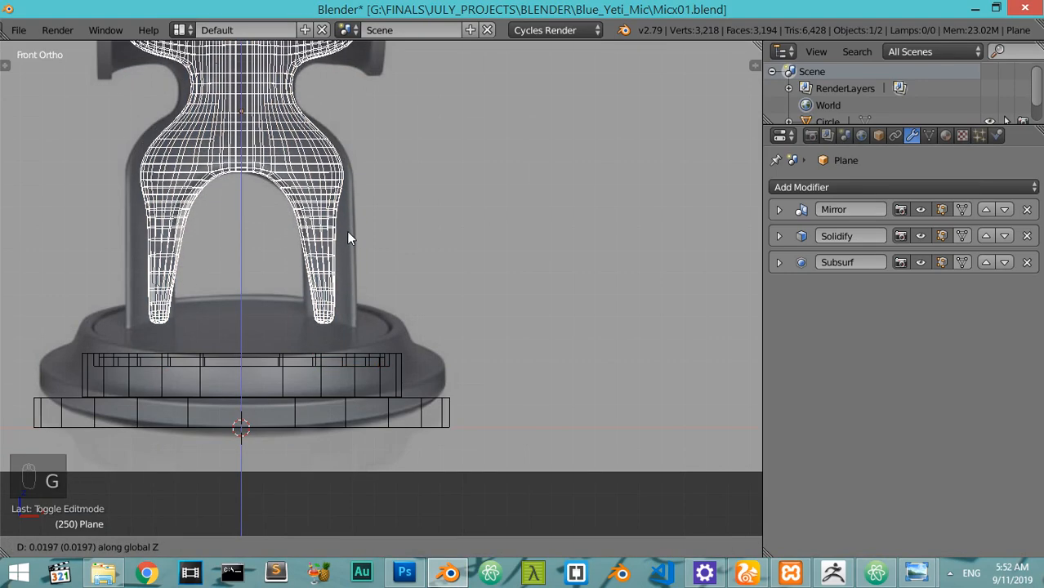
{"action": "type", "text": ".02"}
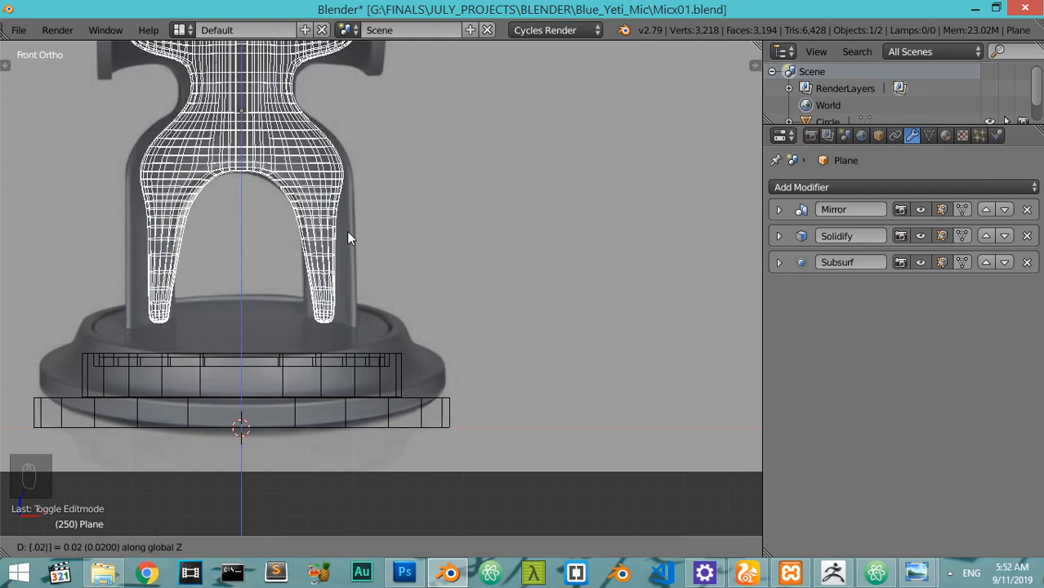
{"action": "key", "text": "Return"}
Select the outer-edge vertices of the lower leg and move them outward along X to the reference outline
{"action": "key", "text": "Tab"}
{"action": "scroll", "coordinate": [348, 232], "scroll_direction": "up", "scroll_amount": 2}
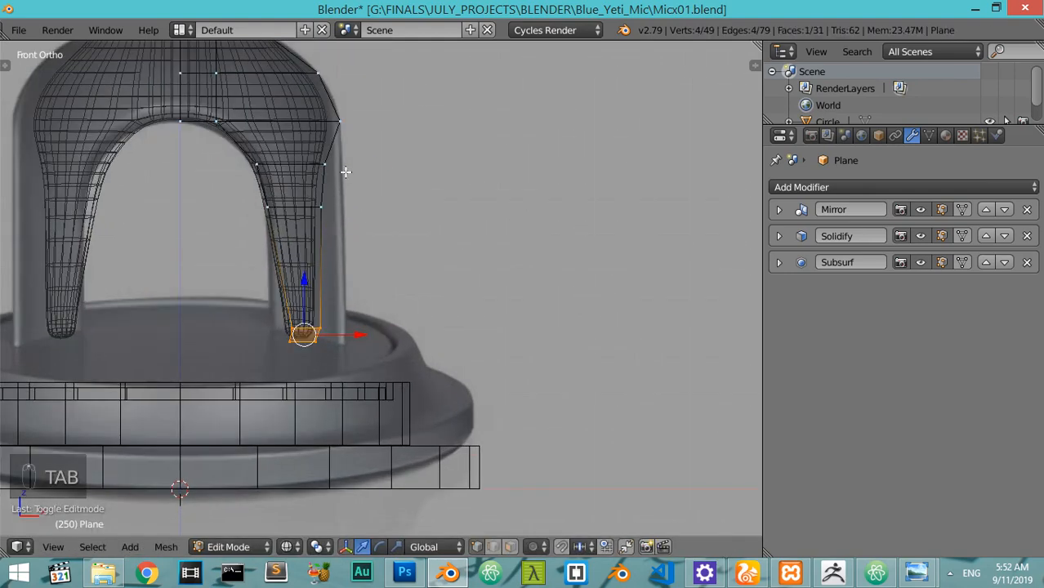
{"action": "right_click", "coordinate": [331, 198]}
{"action": "right_click", "coordinate": [334, 324], "text": "shift"}
{"action": "right_click", "coordinate": [328, 345], "text": "shift"}
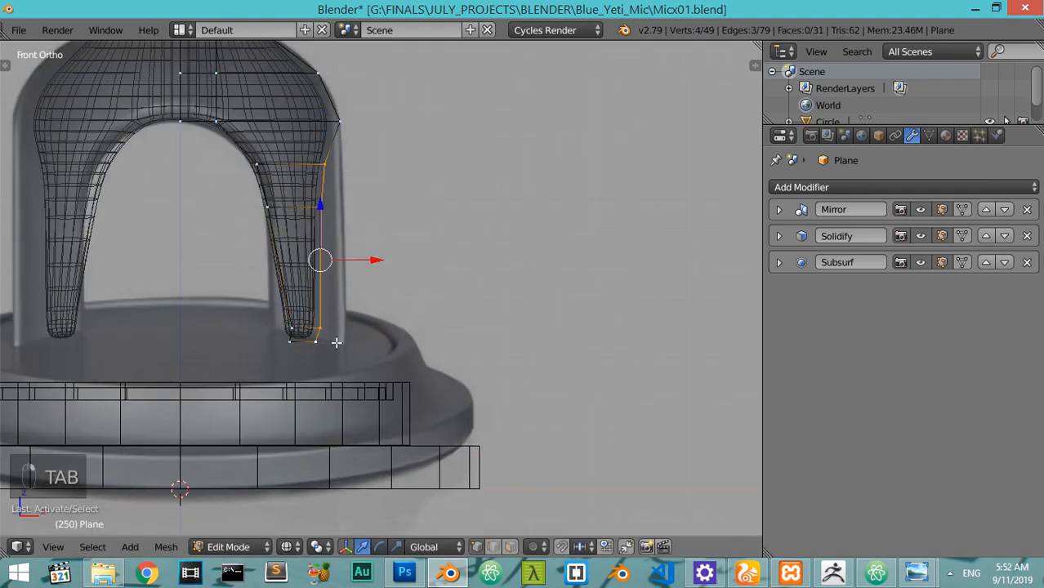
{"action": "left_click_drag", "start_coordinate": [370, 257], "coordinate": [387, 275]}
Add the next vertex above to the leg's outer-edge selection and flatten the edge with a 0 X scale around the active element
{"action": "right_click", "coordinate": [353, 140], "text": "shift"}
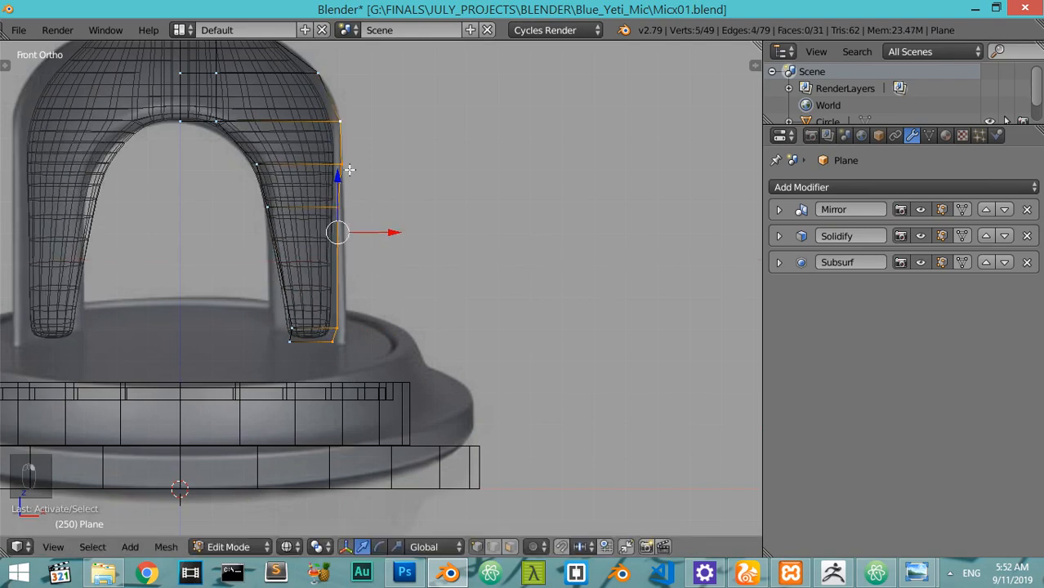
{"action": "left_click", "coordinate": [317, 547]}
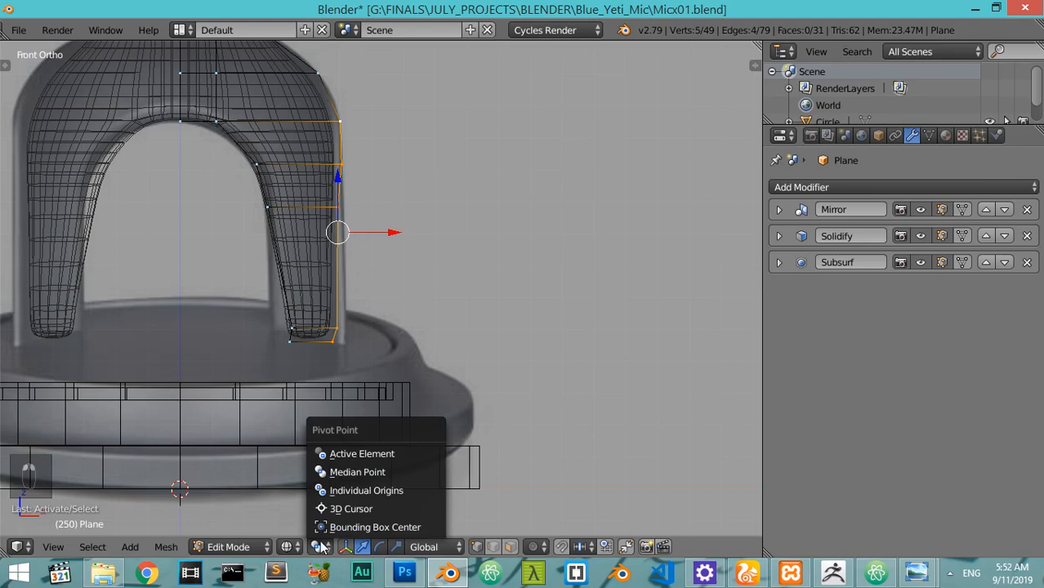
{"action": "left_click", "coordinate": [351, 458]}
{"action": "key", "text": "s"}
{"action": "key", "text": "x"}
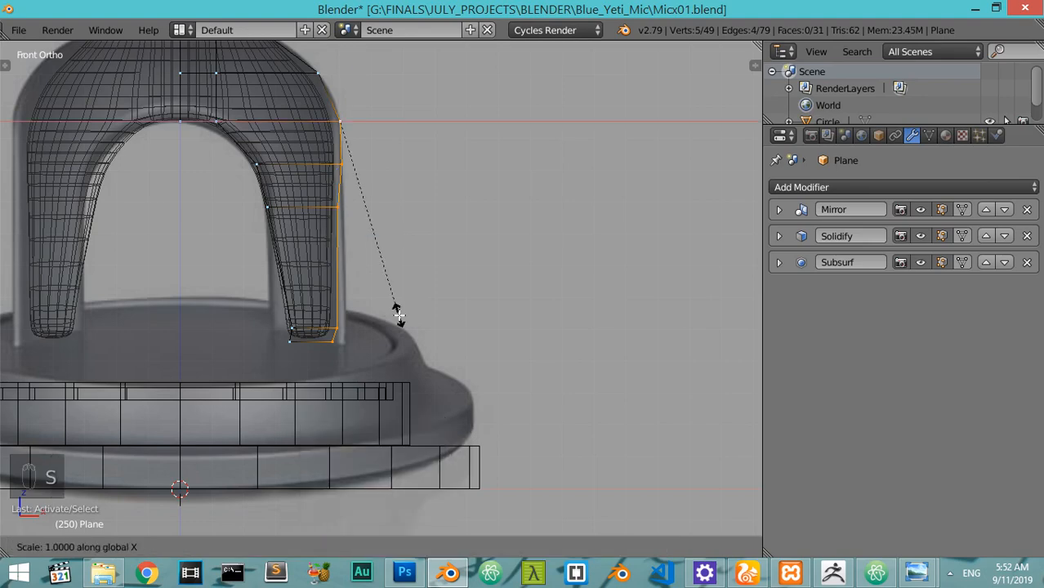
{"action": "key", "text": "0"}
{"action": "key", "text": "Return"}
Compare the leg's side profile in the right view with the reference photo
{"action": "key", "text": "z"}
{"action": "key", "text": "Tab"}
{"action": "middle_click_drag", "start_coordinate": [398, 314], "coordinate": [110, 321]}
{"action": "key", "text": "KP_3"}
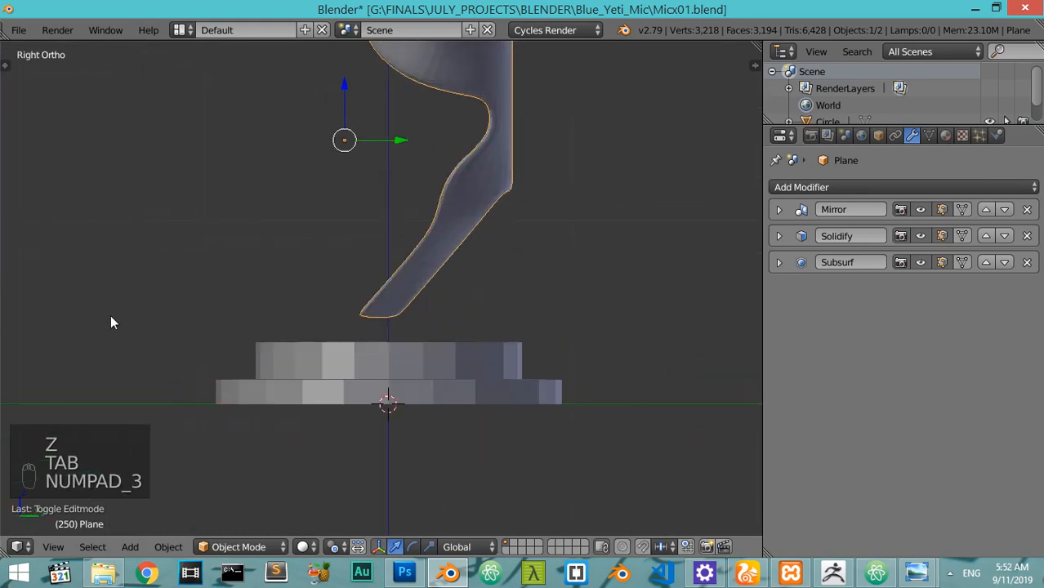
{"action": "key", "text": "Tab"}
{"action": "scroll", "coordinate": [473, 314], "scroll_direction": "up", "scroll_amount": 2}
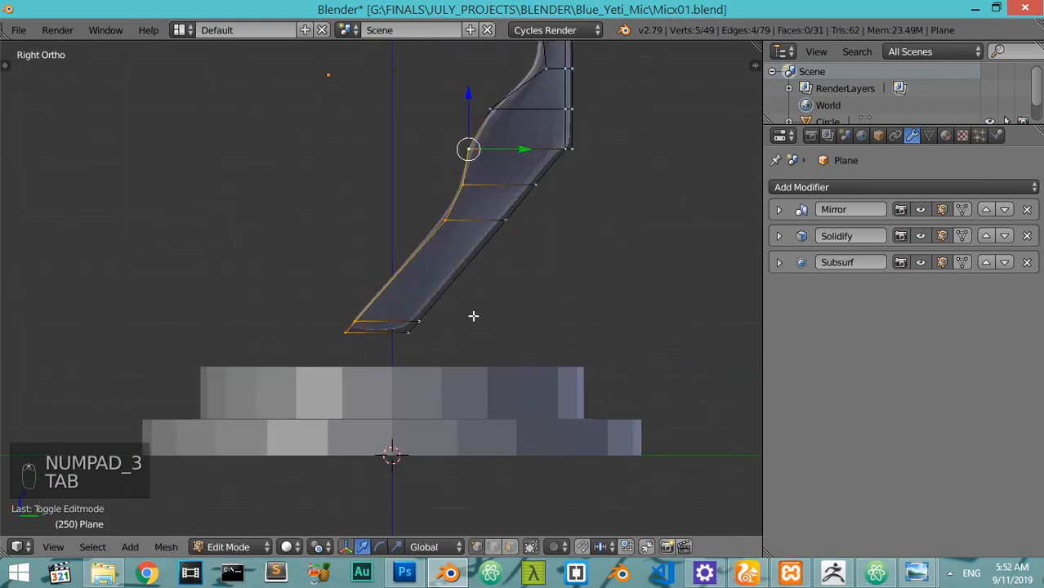
{"action": "mouse_move", "coordinate": [907, 576]}
{"action": "left_click", "coordinate": [919, 503]}
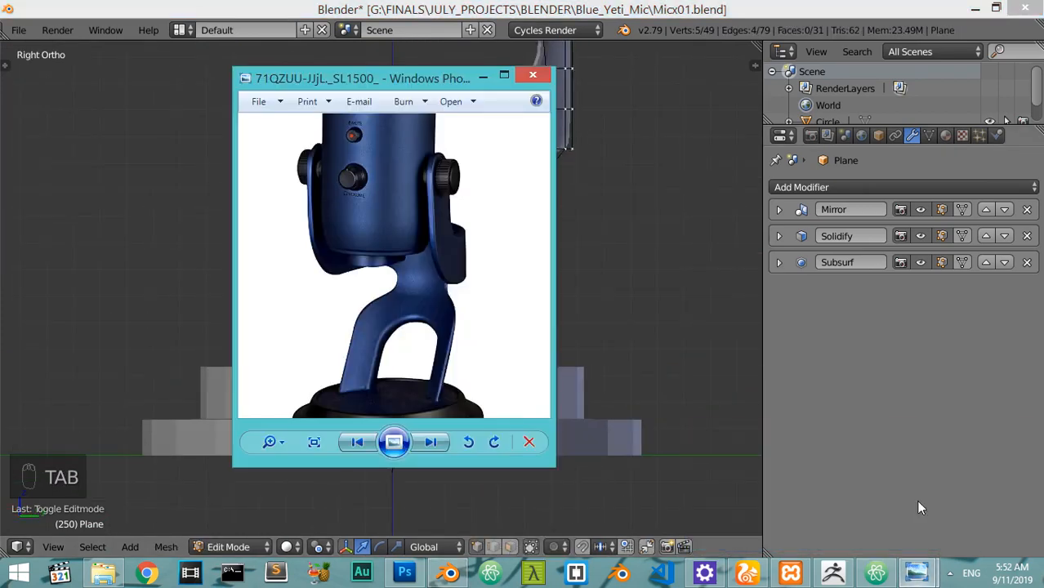
{"action": "left_click", "coordinate": [449, 572]}
Deselect the uppermost selected vertex and move the four remaining front-edge vertices of the leg forward along Y
{"action": "scroll", "coordinate": [441, 232], "scroll_direction": "up", "scroll_amount": 2}
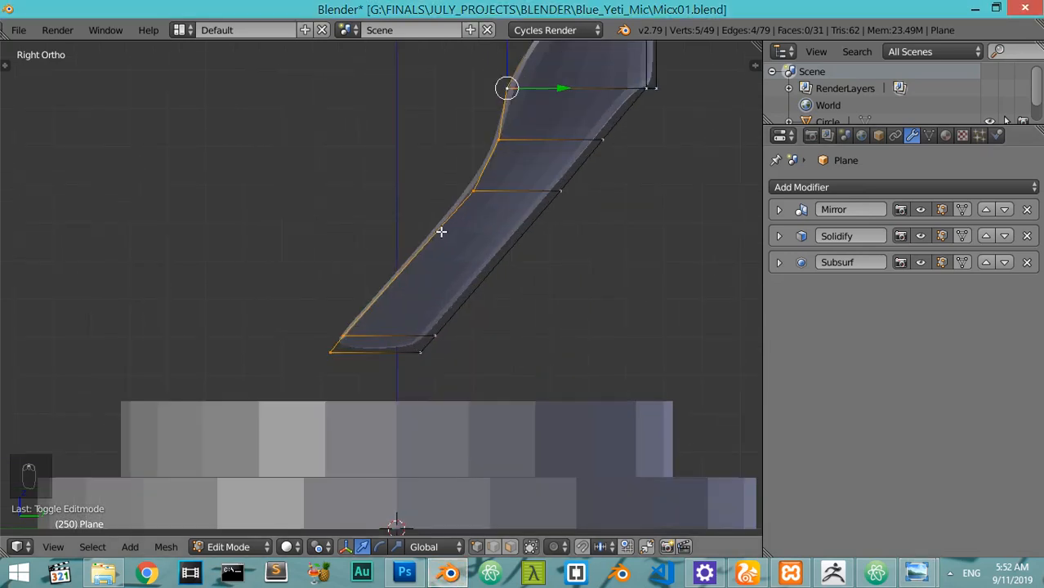
{"action": "scroll", "coordinate": [485, 214], "scroll_direction": "down", "scroll_amount": 1}
{"action": "right_click", "coordinate": [485, 127], "text": "shift"}
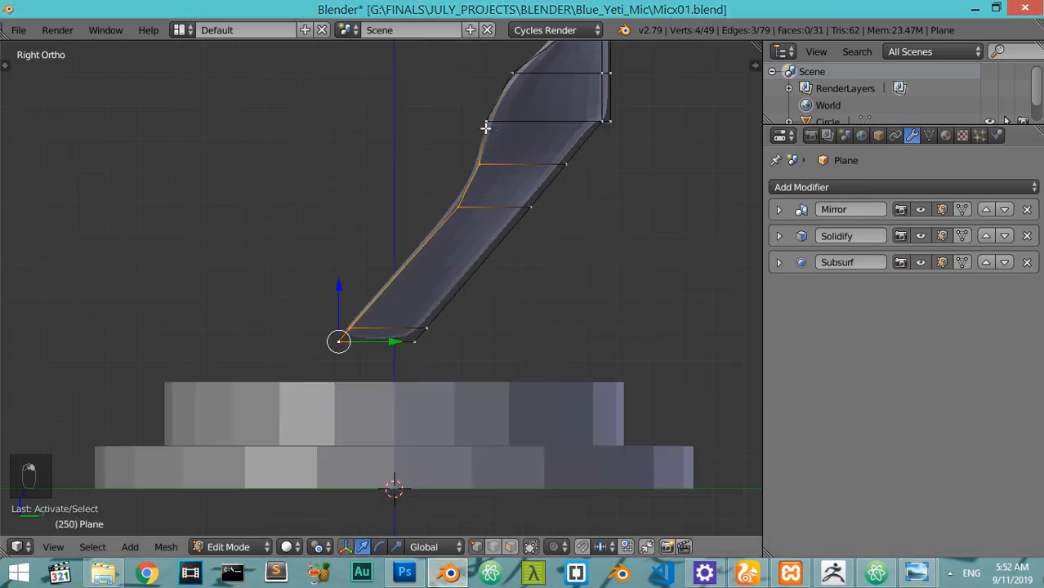
{"action": "key", "text": "g"}
{"action": "key", "text": "y"}
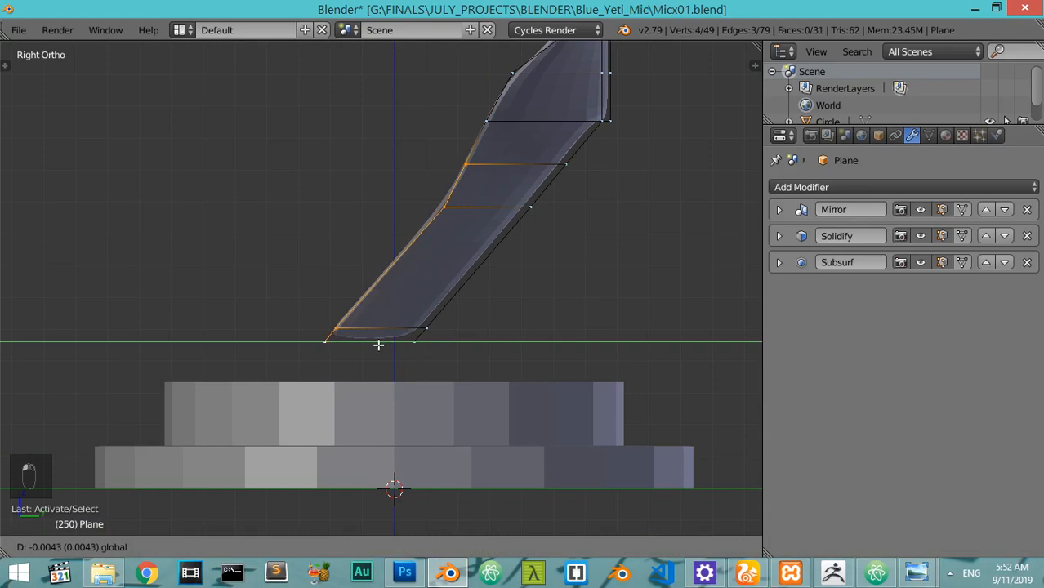
{"action": "left_click", "coordinate": [377, 347]}
Reduce the selection to the leg's three lowest front-edge vertices and shift them slightly further forward along Y
{"action": "right_click", "coordinate": [448, 208], "text": "shift"}
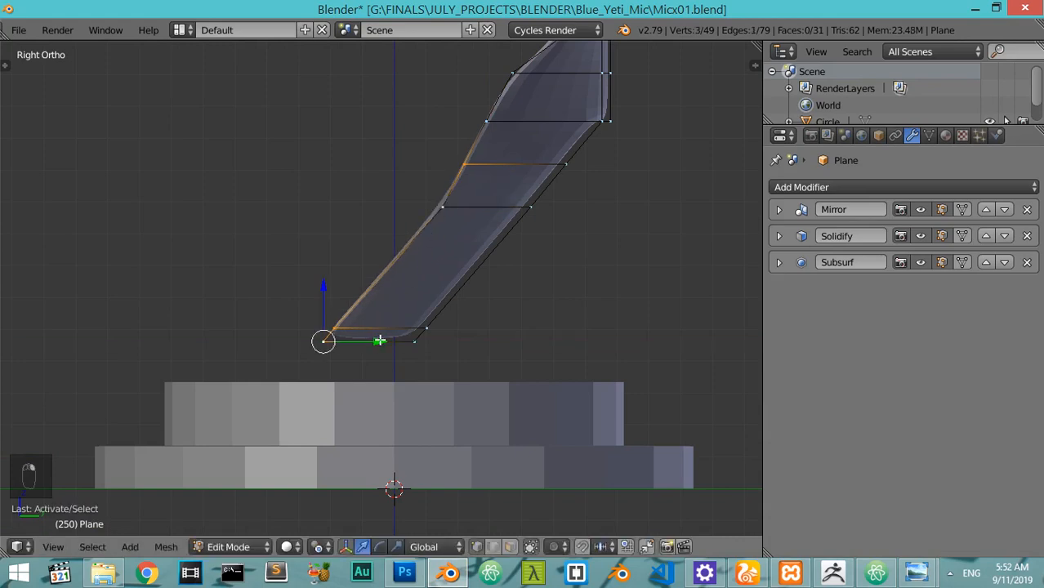
{"action": "left_click_drag", "start_coordinate": [380, 341], "coordinate": [377, 340]}
{"action": "key", "text": "ctrl+z"}
{"action": "right_click", "coordinate": [460, 167], "text": "shift"}
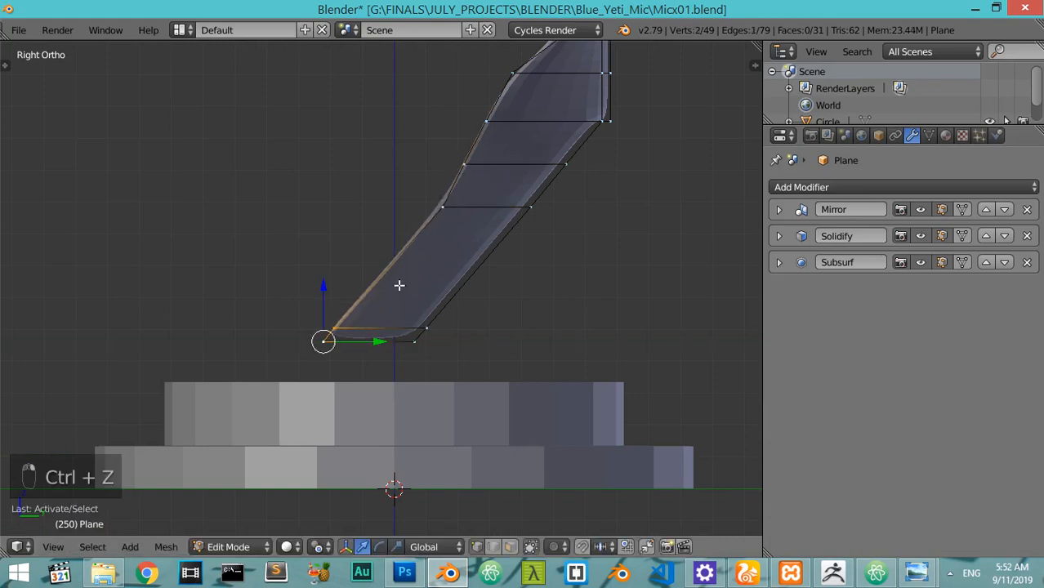
{"action": "right_click", "coordinate": [441, 214], "text": "shift"}
{"action": "left_click_drag", "start_coordinate": [499, 210], "coordinate": [490, 217]}
Keep only the two foot vertices of the front edge selected and move them back along Y by about 0.011
{"action": "right_click", "coordinate": [433, 210], "text": "shift"}
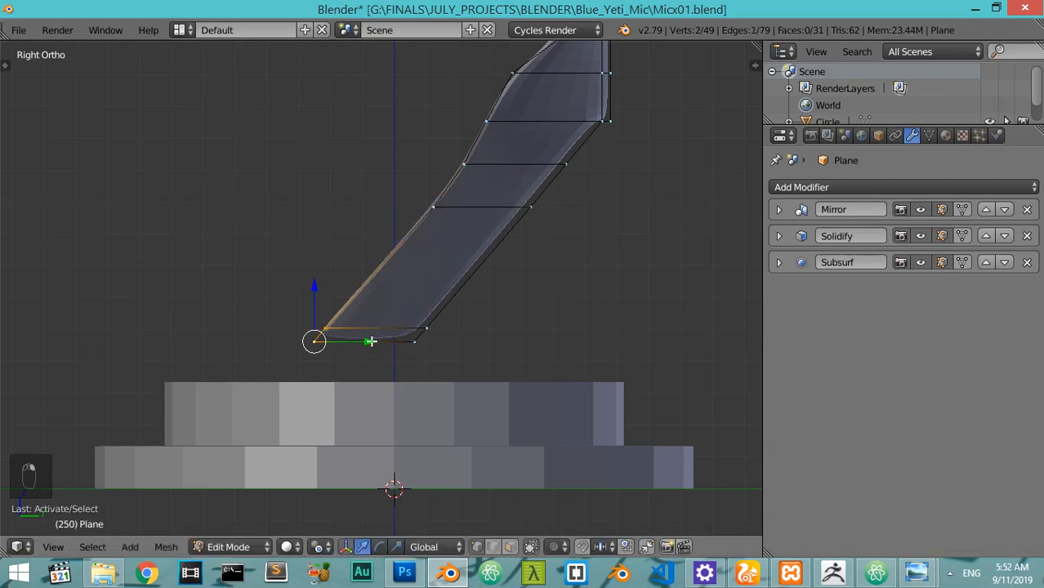
{"action": "left_click_drag", "start_coordinate": [371, 342], "coordinate": [395, 333]}
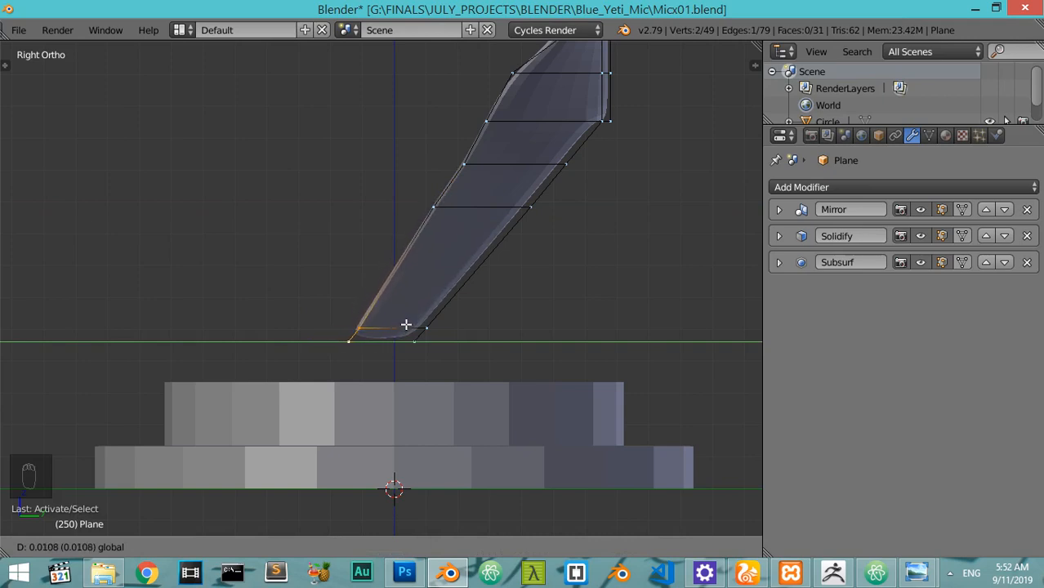
{"action": "left_click_drag", "start_coordinate": [406, 324], "coordinate": [406, 325]}
Box-select the lowest front vertex of the foot in wireframe and adjust its position along Y
{"action": "right_click", "coordinate": [360, 338]}
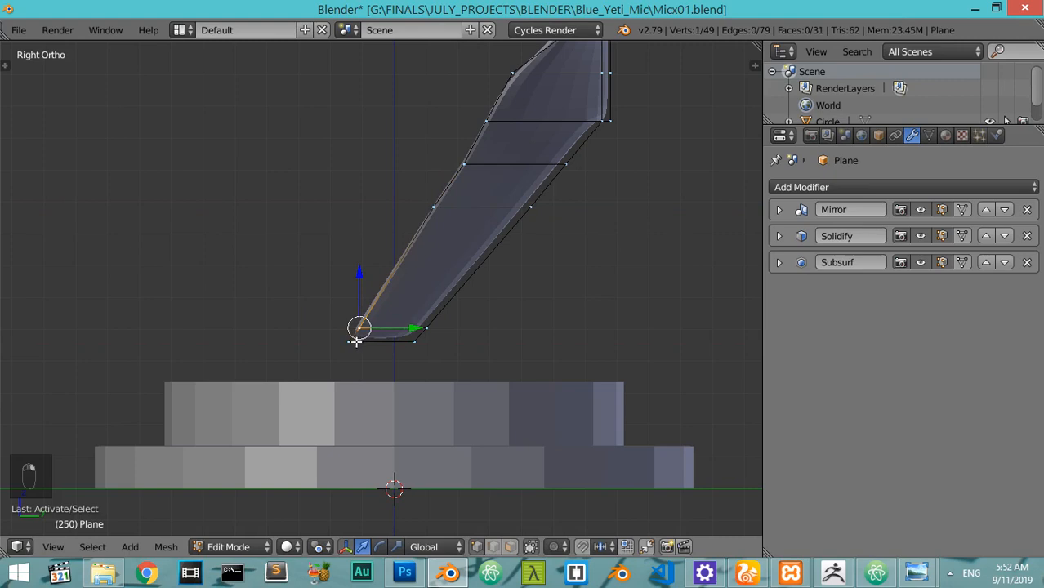
{"action": "key", "text": "z"}
{"action": "key", "text": "a"}
{"action": "key", "text": "b"}
{"action": "left_click_drag", "start_coordinate": [349, 358], "coordinate": [318, 377]}
{"action": "left_click_drag", "start_coordinate": [393, 366], "coordinate": [397, 367]}
{"action": "key", "text": "z"}
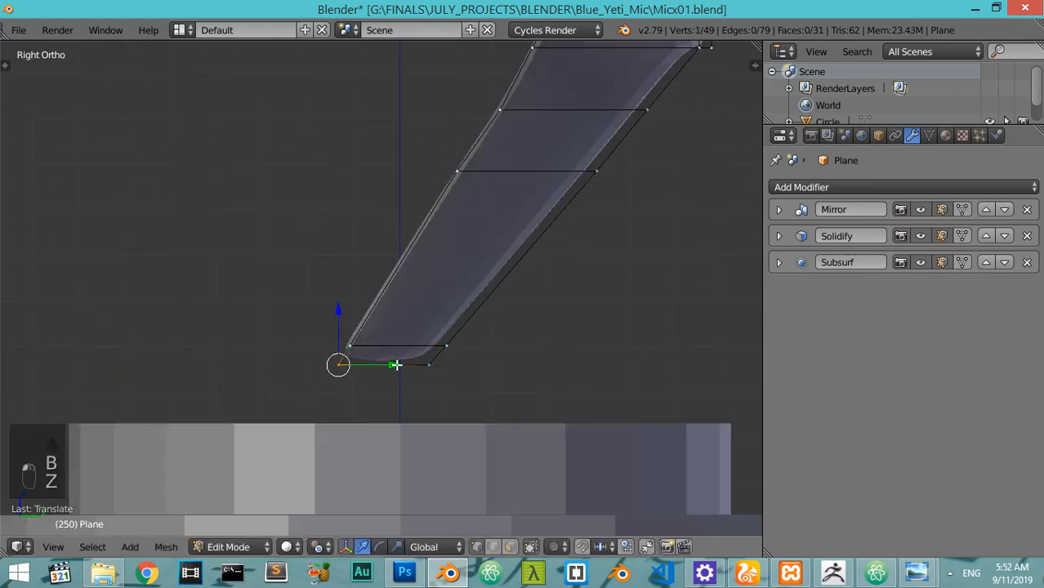
Select the four lowest outer-edge vertices of the leg and nudge them slightly along Y
{"action": "key", "text": "Tab"}
{"action": "scroll", "coordinate": [359, 352], "scroll_direction": "down", "scroll_amount": 5}
{"action": "middle_click_drag", "start_coordinate": [329, 344], "coordinate": [531, 380]}
{"action": "key", "text": "Tab"}
{"action": "scroll", "coordinate": [531, 380], "scroll_direction": "up", "scroll_amount": 3}
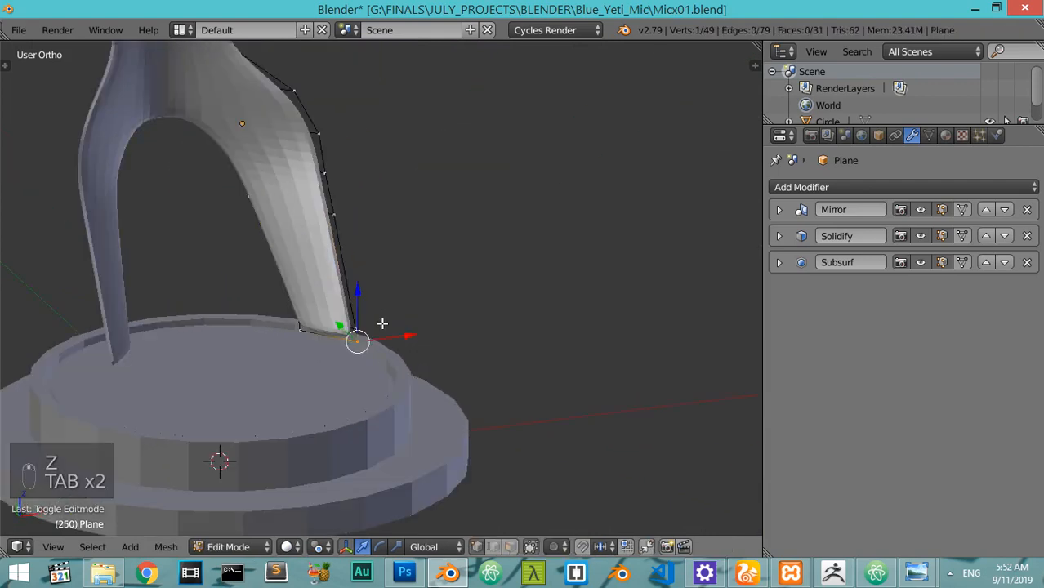
{"action": "right_click", "coordinate": [337, 223]}
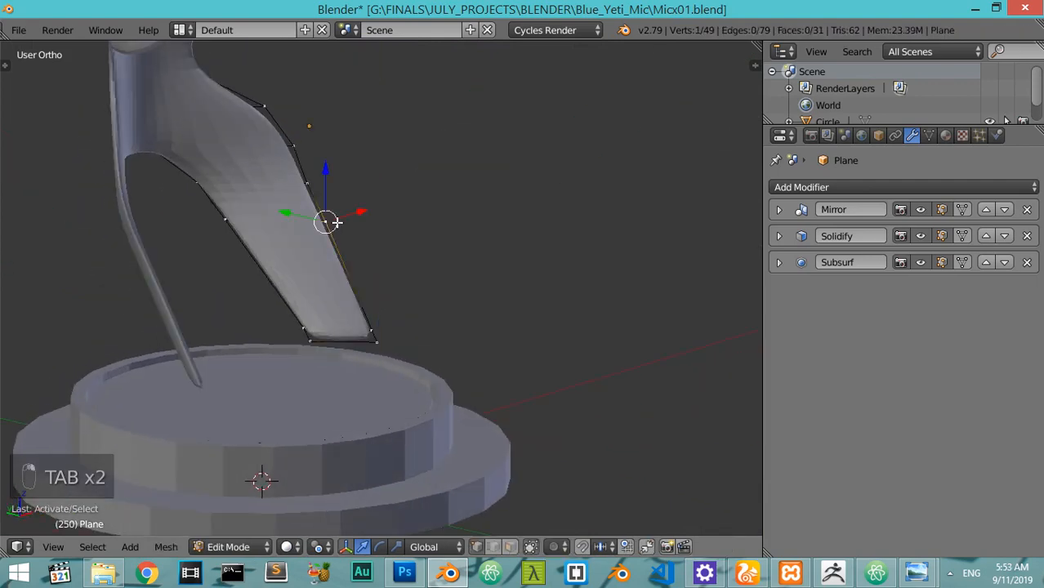
{"action": "right_click", "coordinate": [327, 191], "text": "shift"}
{"action": "right_click", "coordinate": [376, 326], "text": "shift"}
{"action": "right_click", "coordinate": [379, 342], "text": "shift"}
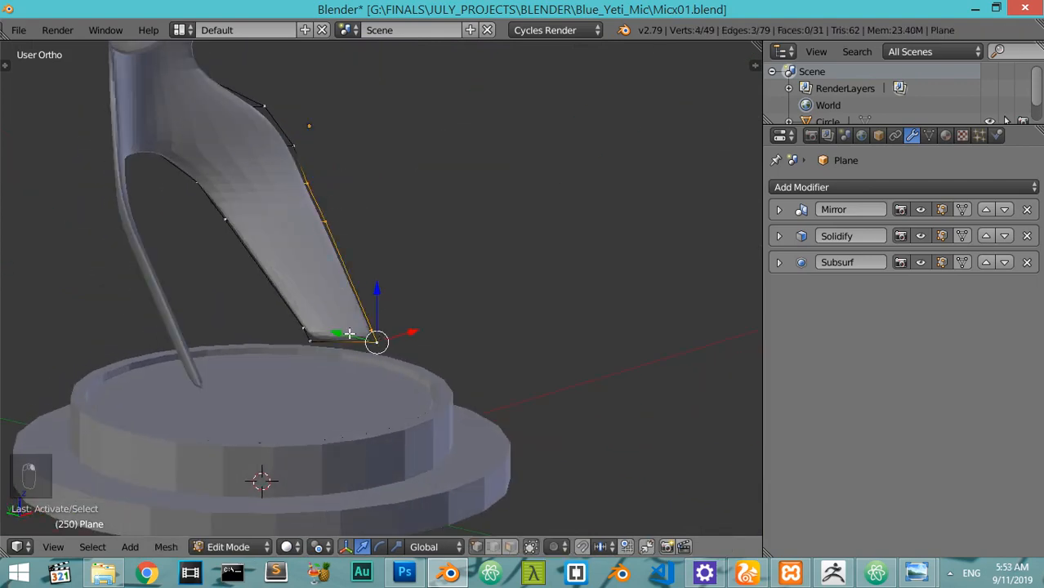
{"action": "left_click_drag", "start_coordinate": [349, 335], "coordinate": [351, 339]}
{"action": "key", "text": "Tab"}
Inspect the whole stand and its legs above the base from several sides
{"action": "scroll", "coordinate": [351, 339], "scroll_direction": "down", "scroll_amount": 3}
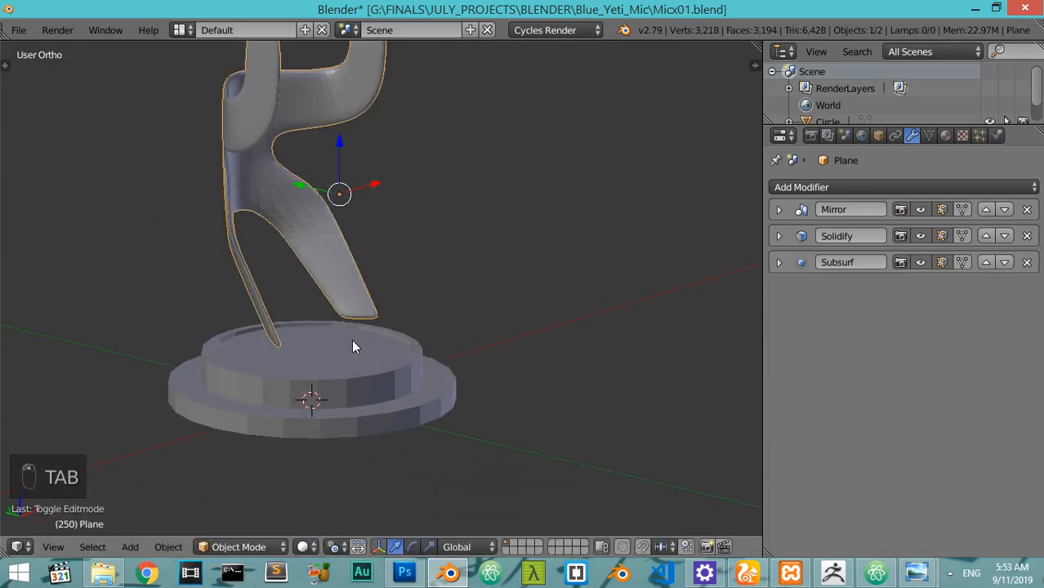
{"action": "middle_click_drag", "start_coordinate": [351, 339], "coordinate": [697, 346]}
{"action": "key", "text": "Tab"}
{"action": "key", "text": "Tab"}
{"action": "scroll", "coordinate": [495, 247], "scroll_direction": "down", "scroll_amount": 4}
{"action": "middle_click_drag", "start_coordinate": [495, 247], "coordinate": [559, 247]}
{"action": "key", "text": "Tab"}
{"action": "scroll", "coordinate": [494, 306], "scroll_direction": "up", "scroll_amount": 6}
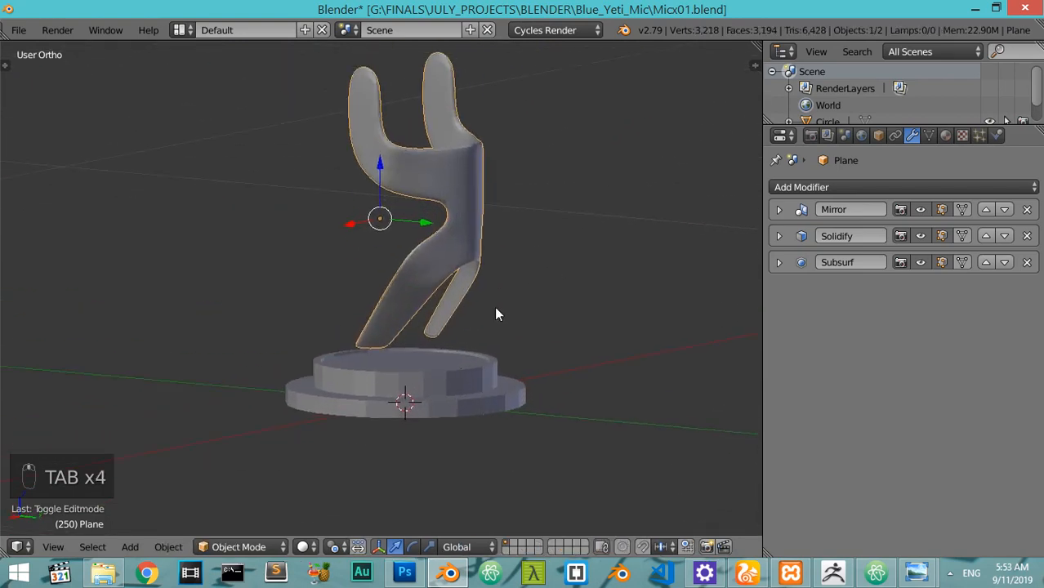
Select the seven vertices down the stand's back centre line and move them very slightly along Y
{"action": "key", "text": "Tab"}
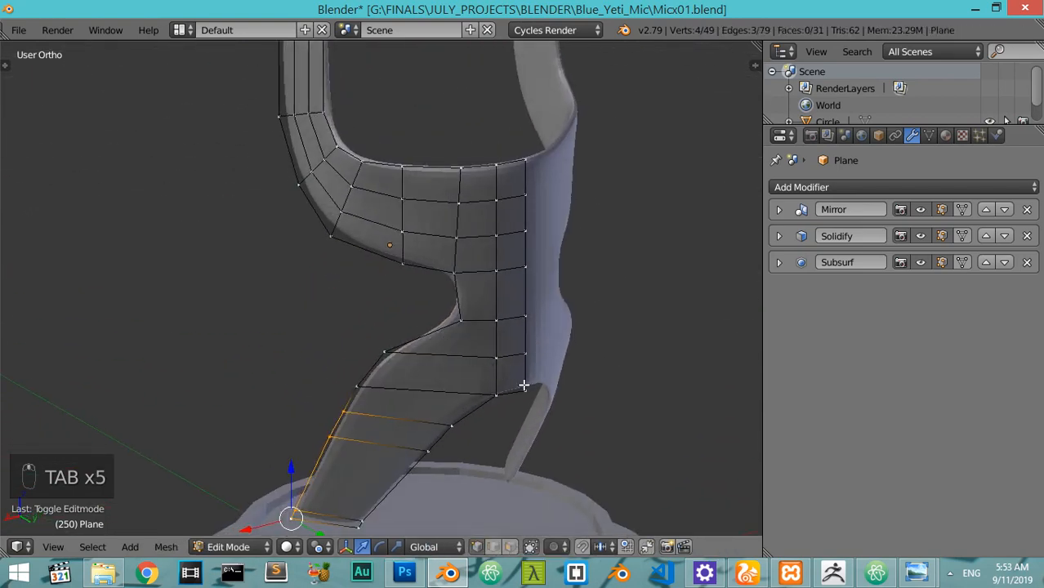
{"action": "left_click", "coordinate": [524, 387]}
{"action": "left_click", "coordinate": [531, 357], "text": "shift"}
{"action": "left_click", "coordinate": [534, 317], "text": "shift"}
{"action": "left_click", "coordinate": [532, 267], "text": "shift"}
{"action": "left_click", "coordinate": [533, 237], "text": "shift"}
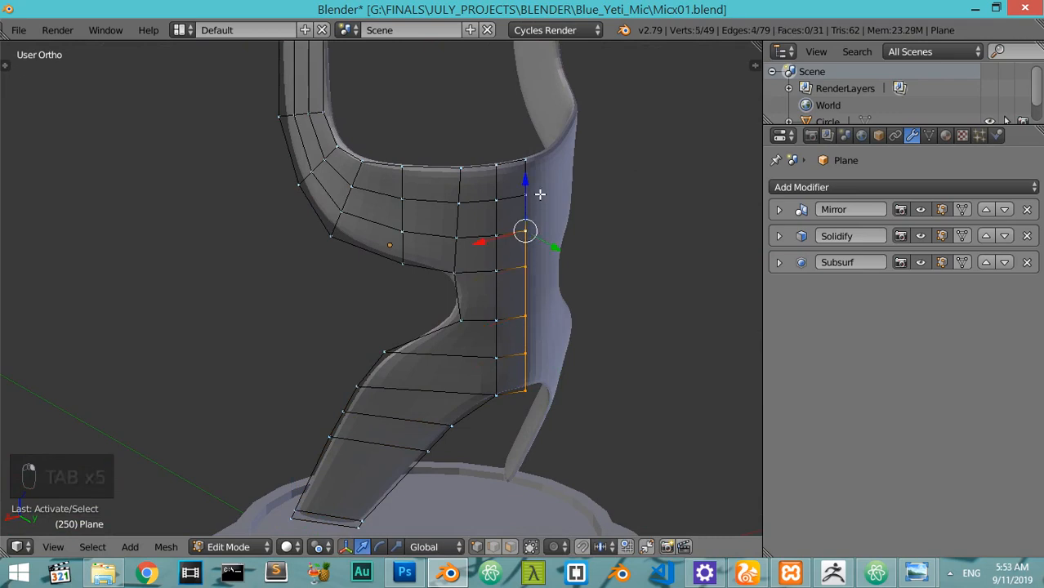
{"action": "left_click", "coordinate": [535, 195], "text": "shift"}
{"action": "left_click", "coordinate": [528, 162], "text": "shift"}
{"action": "middle_click_drag", "start_coordinate": [562, 191], "coordinate": [604, 289]}
{"action": "key", "text": "g"}
{"action": "key", "text": "y"}
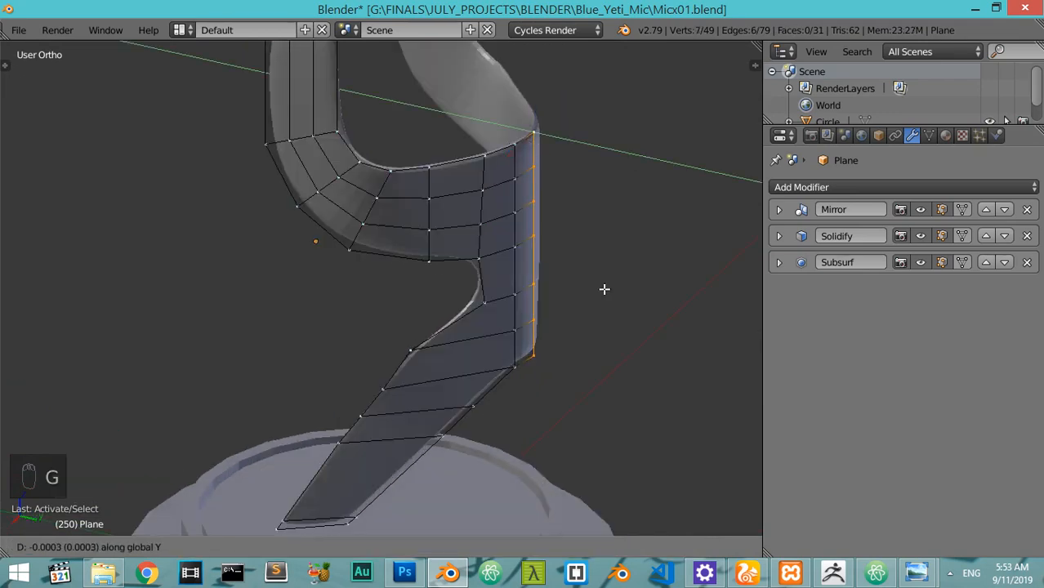
{"action": "left_click", "coordinate": [603, 289]}
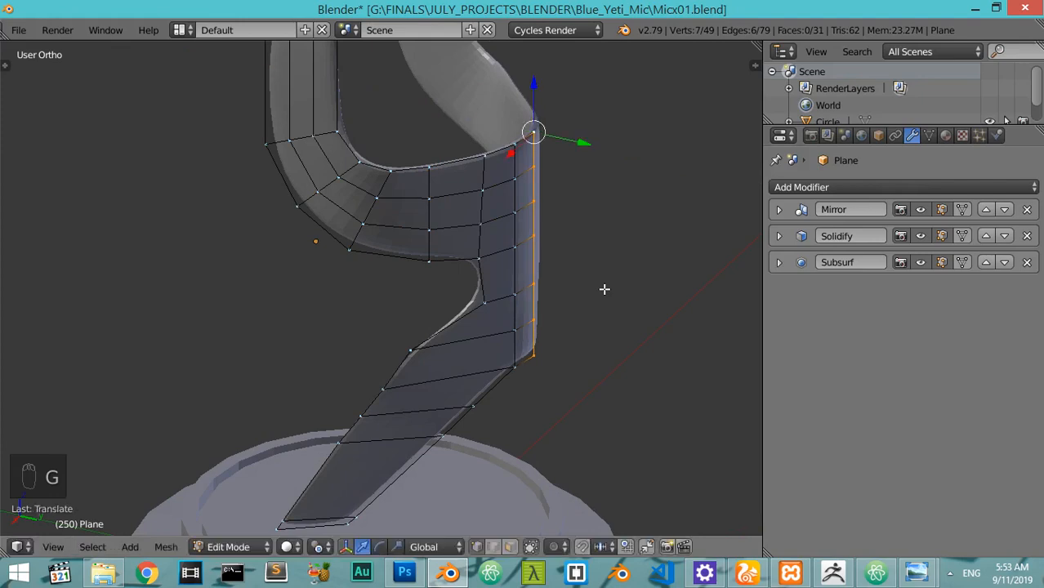
{"action": "key", "text": "Tab"}
Apply smooth shading to the stand object
{"action": "middle_click_drag", "start_coordinate": [604, 289], "coordinate": [524, 230]}
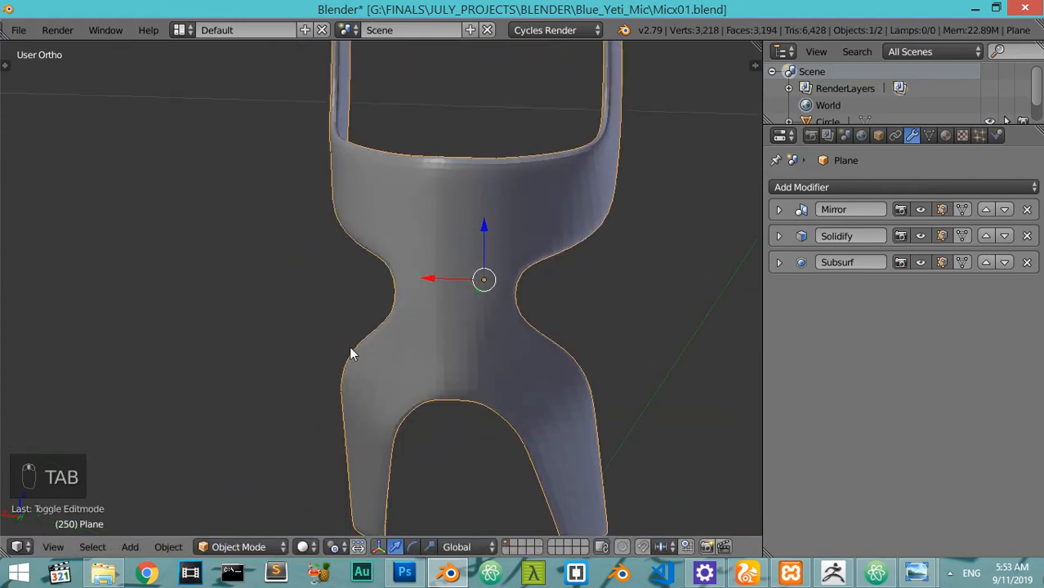
{"action": "key", "text": "t"}
{"action": "left_click", "coordinate": [60, 274]}
{"action": "key", "text": "t"}
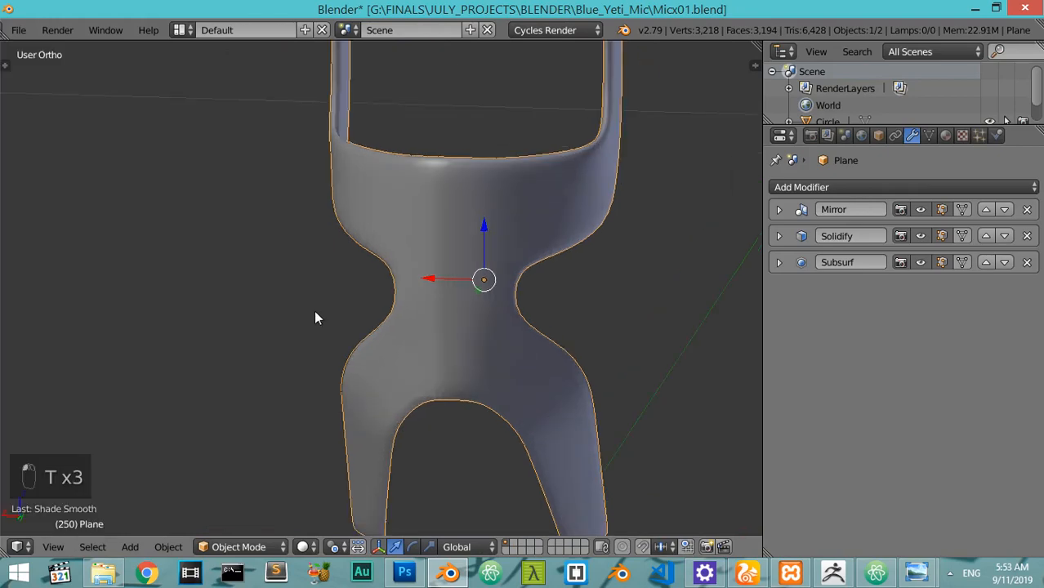
Move the stand down 0.02 along Z so its feet sink into the base
{"action": "middle_click_drag", "start_coordinate": [314, 314], "coordinate": [533, 362]}
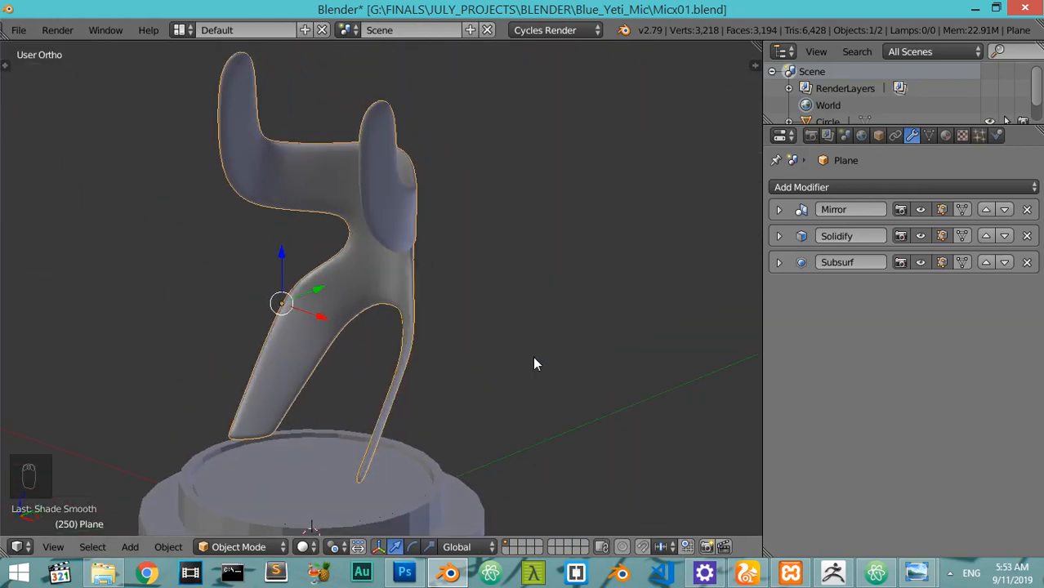
{"action": "key", "text": "g"}
{"action": "key", "text": "z"}
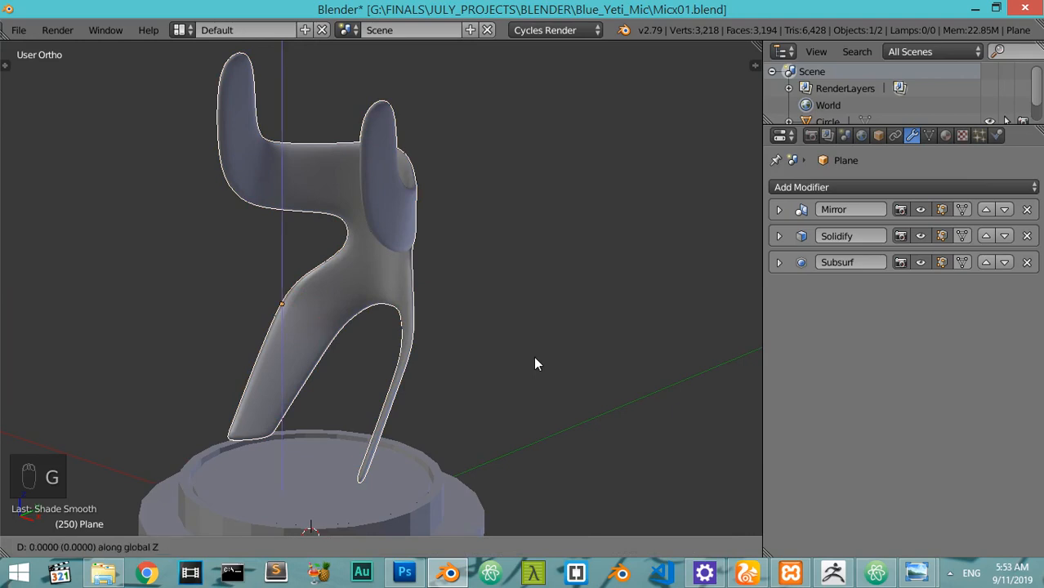
{"action": "right_click", "coordinate": [536, 365]}
{"action": "type", "text": "gz"}
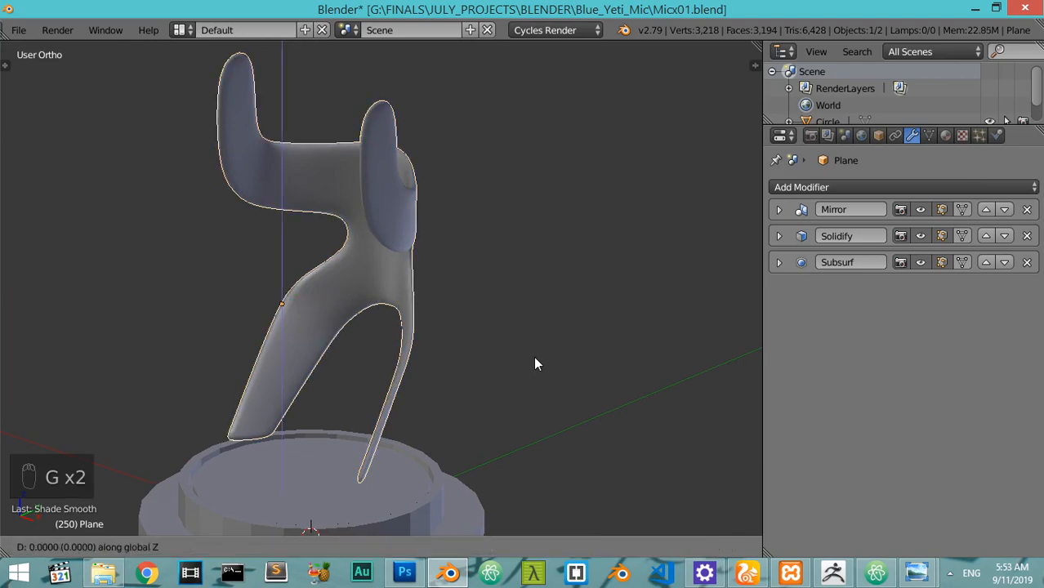
{"action": "type", "text": "-.2"}
{"action": "key", "text": "Return"}
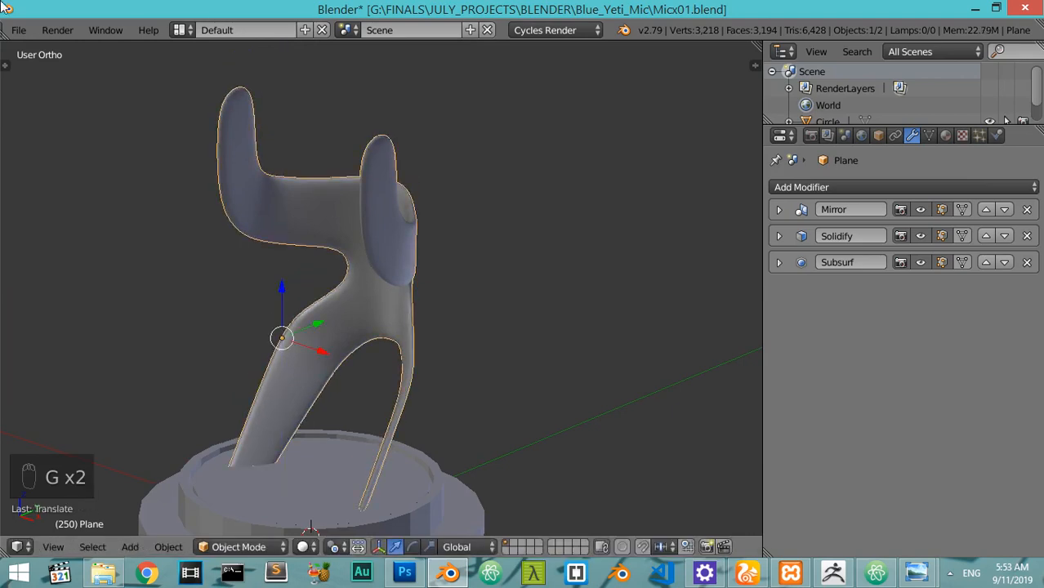
Select the base together with the stand and move both up 0.02 along Z in the front view
{"action": "middle_click_drag", "start_coordinate": [196, 205], "coordinate": [310, 209]}
{"action": "key", "text": "KP_1"}
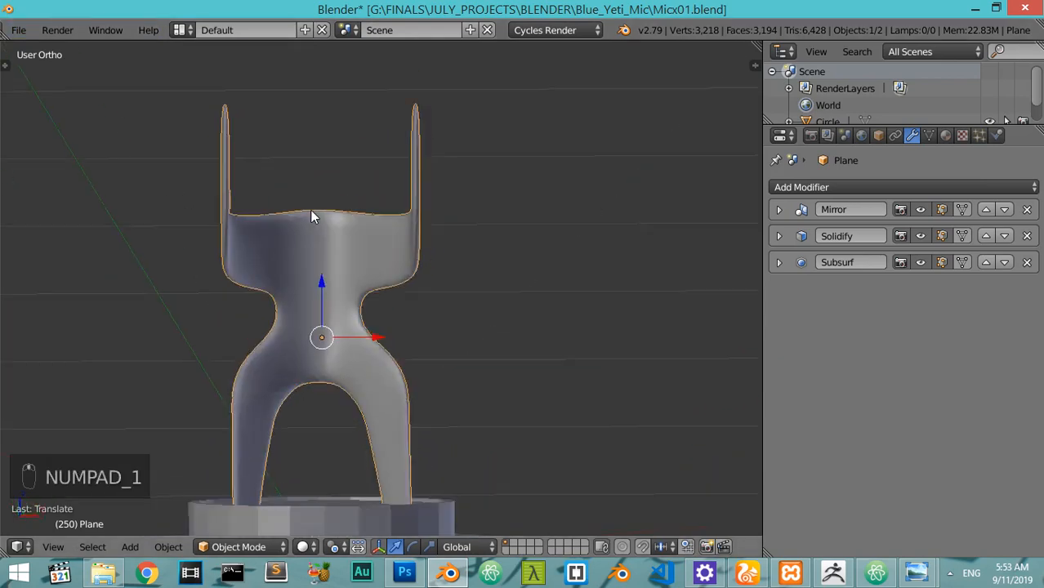
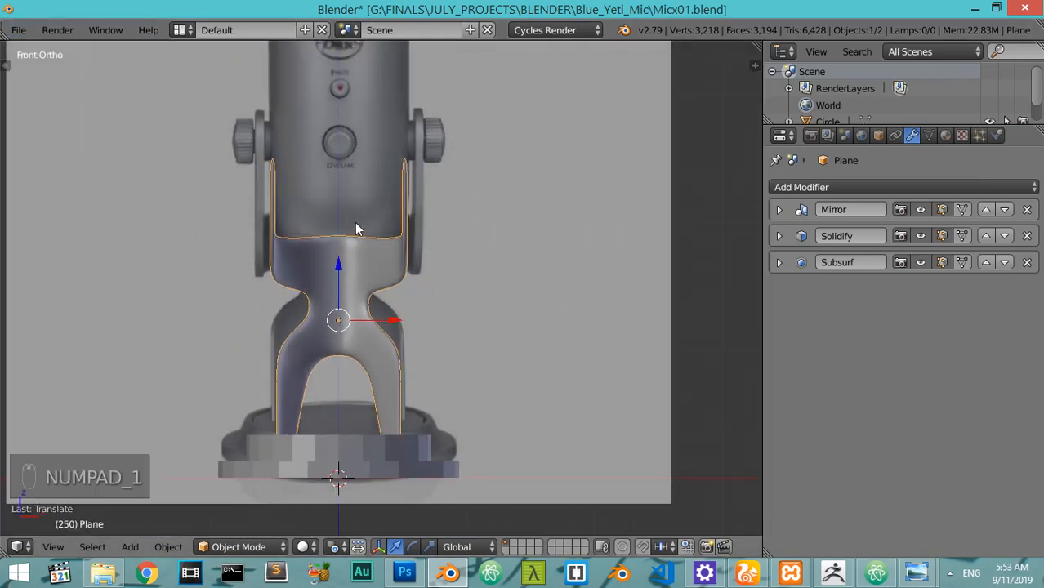
{"action": "right_click", "coordinate": [363, 450], "text": "shift"}
{"action": "type", "text": "g"}
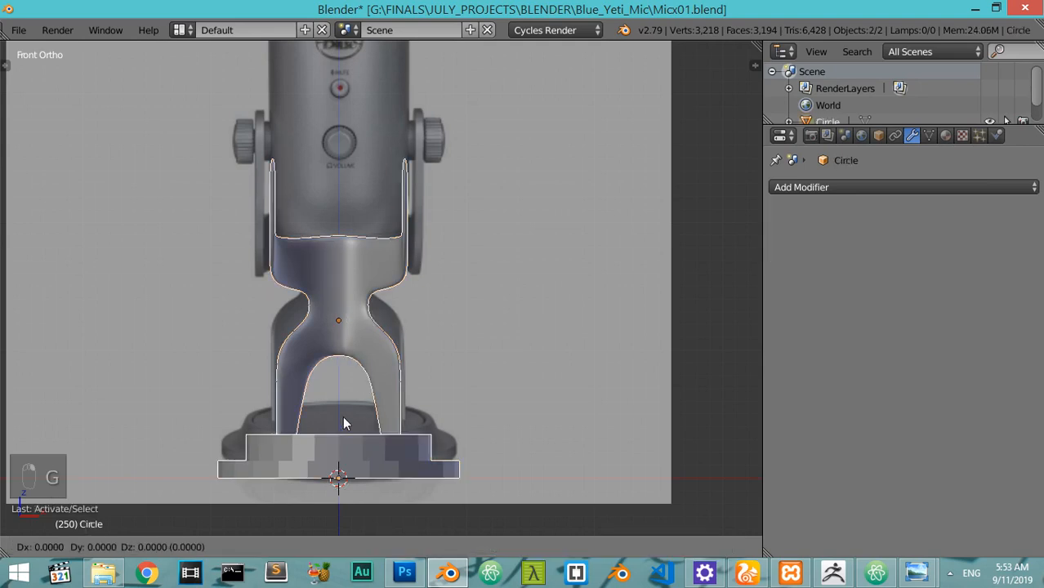
{"action": "type", "text": "z.02"}
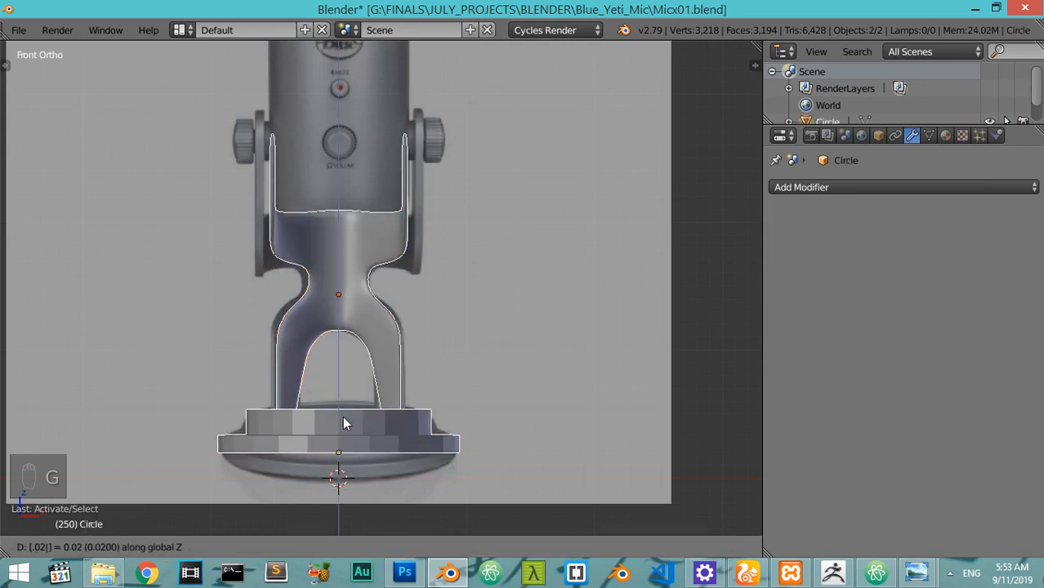
{"action": "key", "text": "Return"}
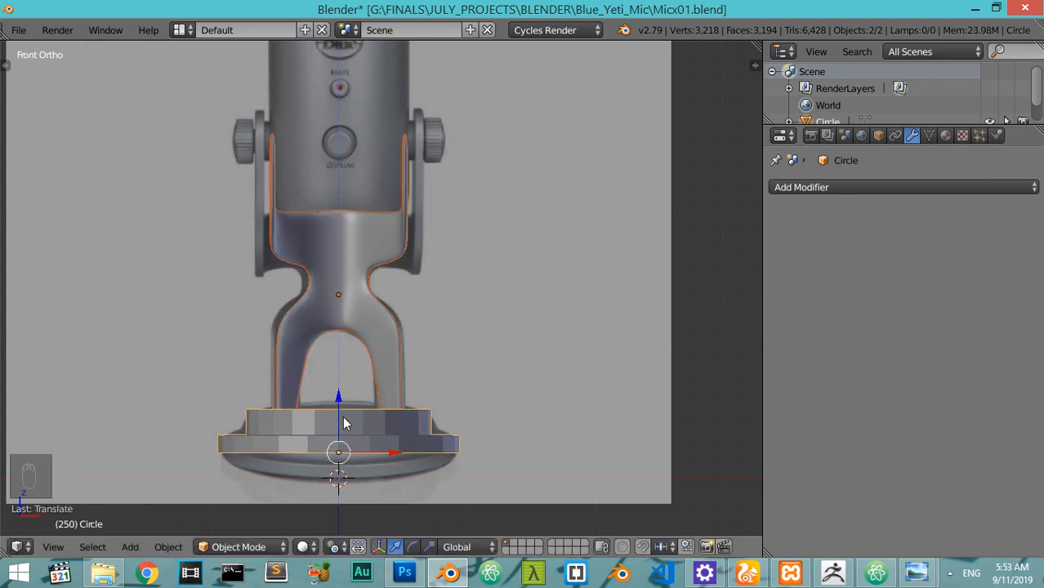
Place the 3D cursor on the side knob in the front reference and add a circle mesh there
{"action": "key", "text": "z"}
{"action": "key", "text": "z"}
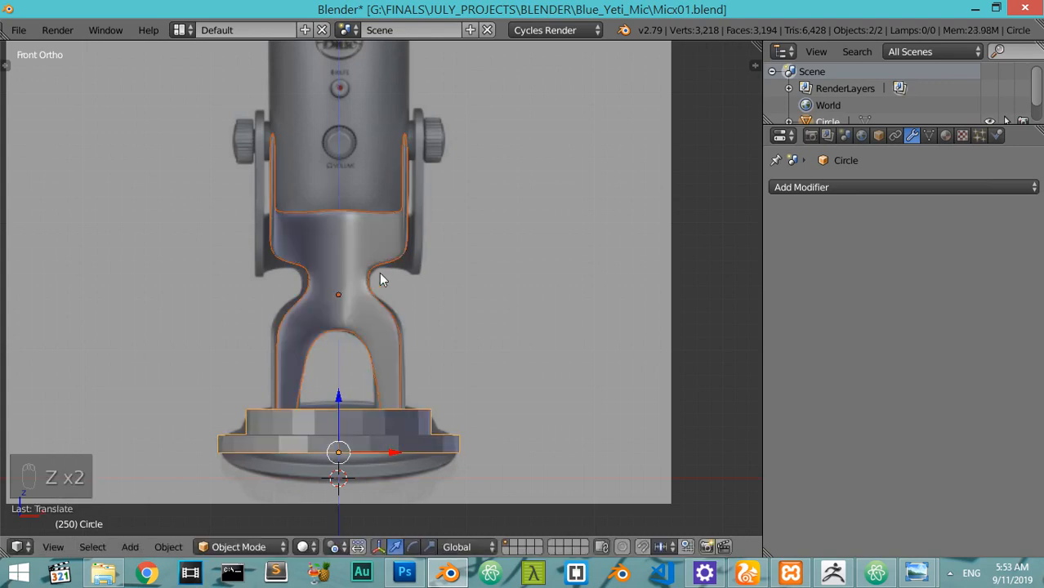
{"action": "scroll", "coordinate": [426, 233], "scroll_direction": "up", "scroll_amount": 3}
{"action": "middle_click_drag", "start_coordinate": [400, 277], "coordinate": [377, 339], "text": "shift"}
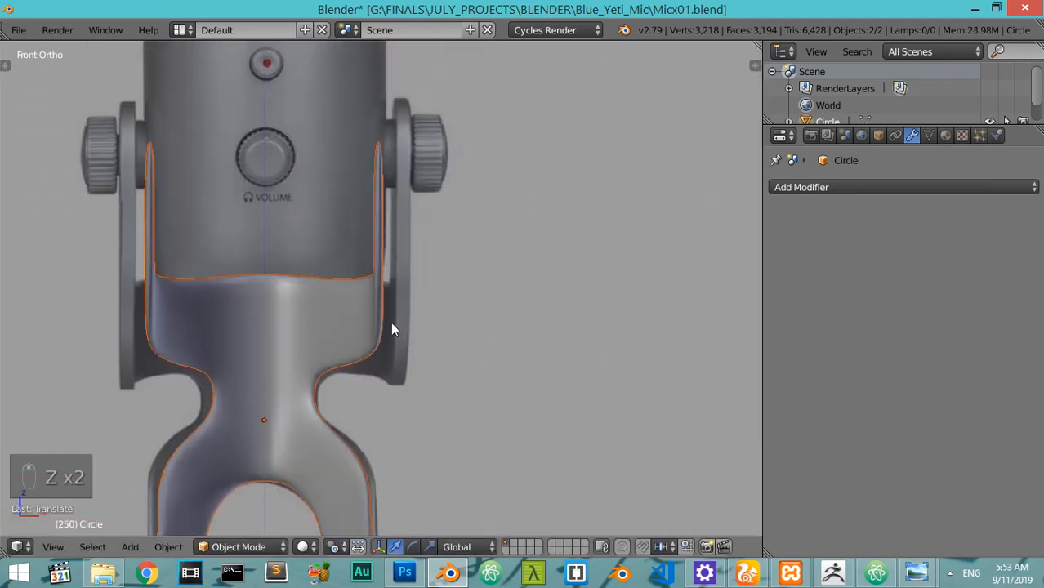
{"action": "scroll", "coordinate": [386, 302], "scroll_direction": "down", "scroll_amount": 2}
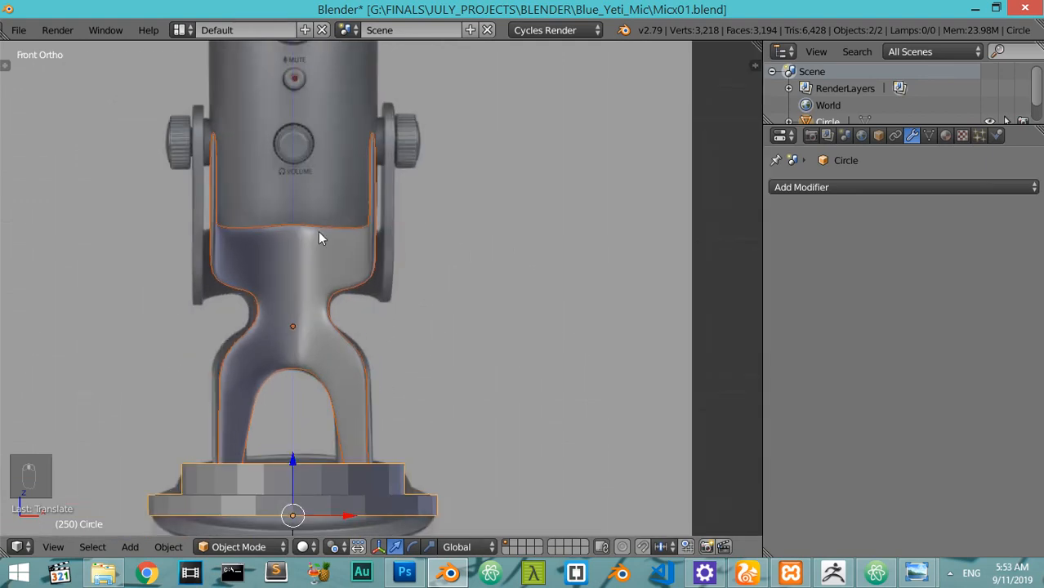
{"action": "scroll", "coordinate": [399, 397], "scroll_direction": "up", "scroll_amount": 5}
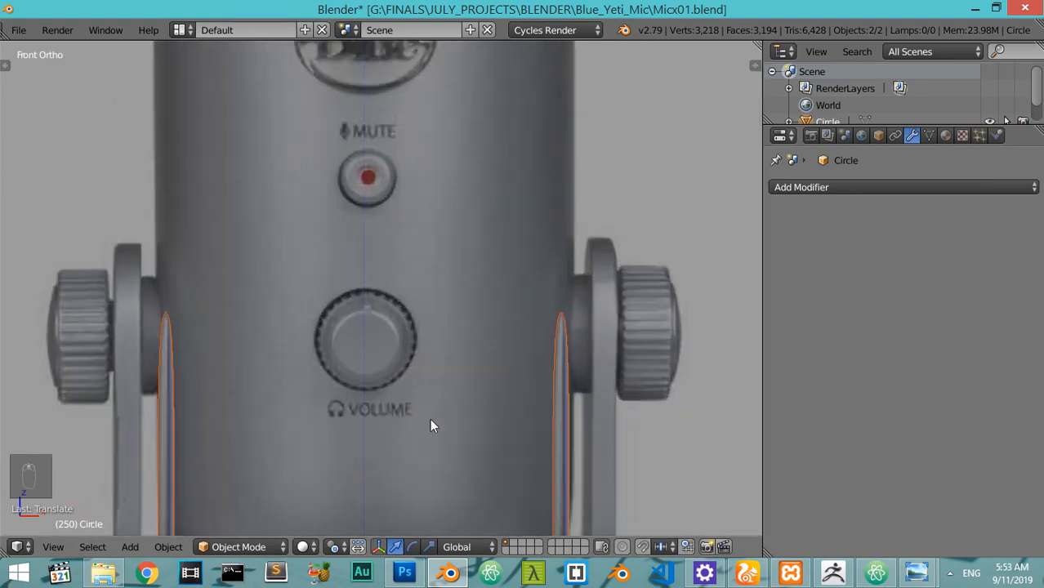
{"action": "middle_click_drag", "start_coordinate": [431, 425], "coordinate": [339, 378], "text": "shift"}
{"action": "middle_click_drag", "start_coordinate": [487, 307], "coordinate": [397, 292], "text": "shift"}
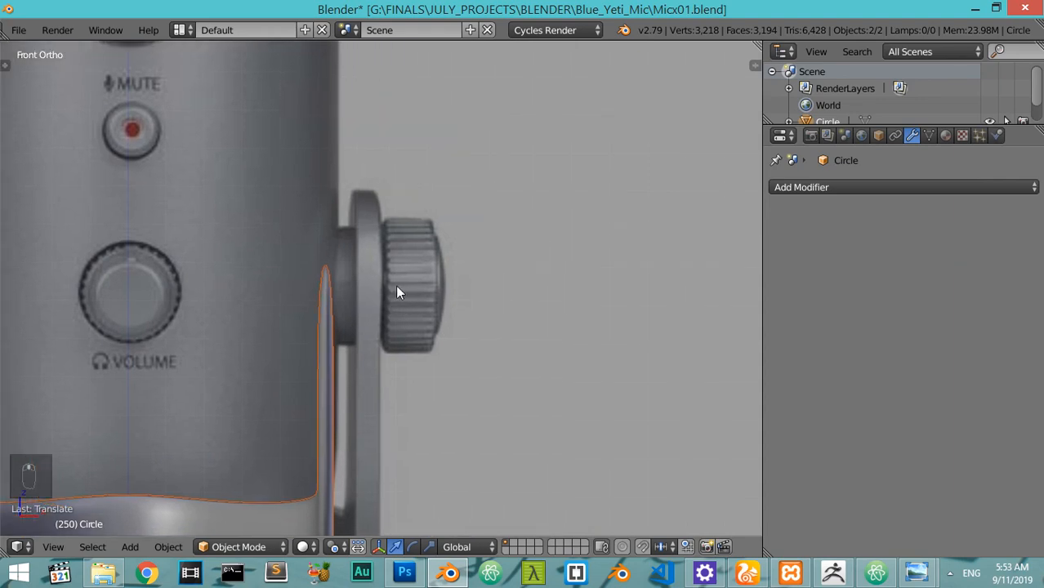
{"action": "key", "text": "shift+a"}
{"action": "mouse_move", "coordinate": [413, 284]}
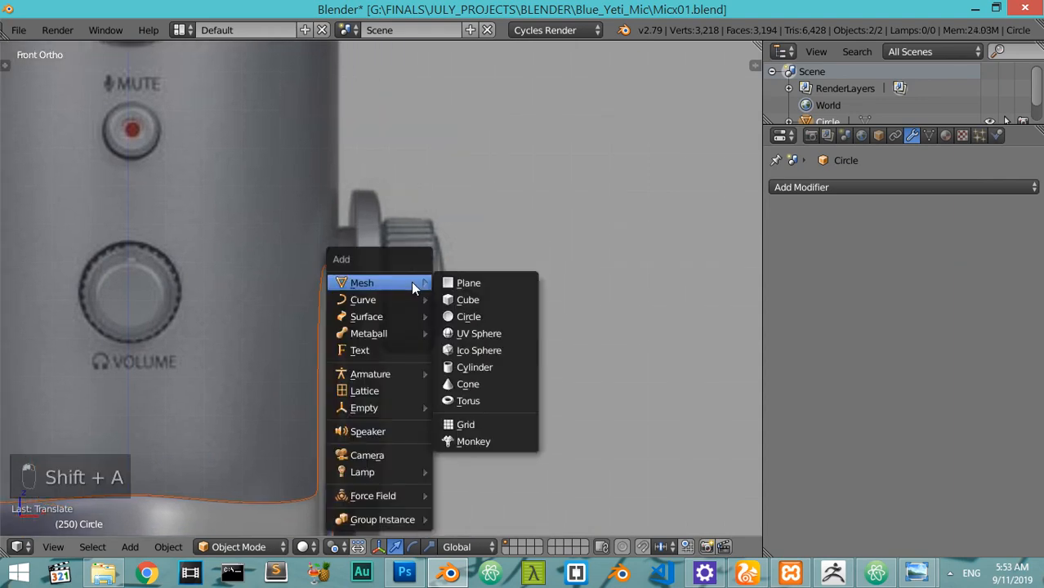
{"action": "left_click", "coordinate": [465, 317]}
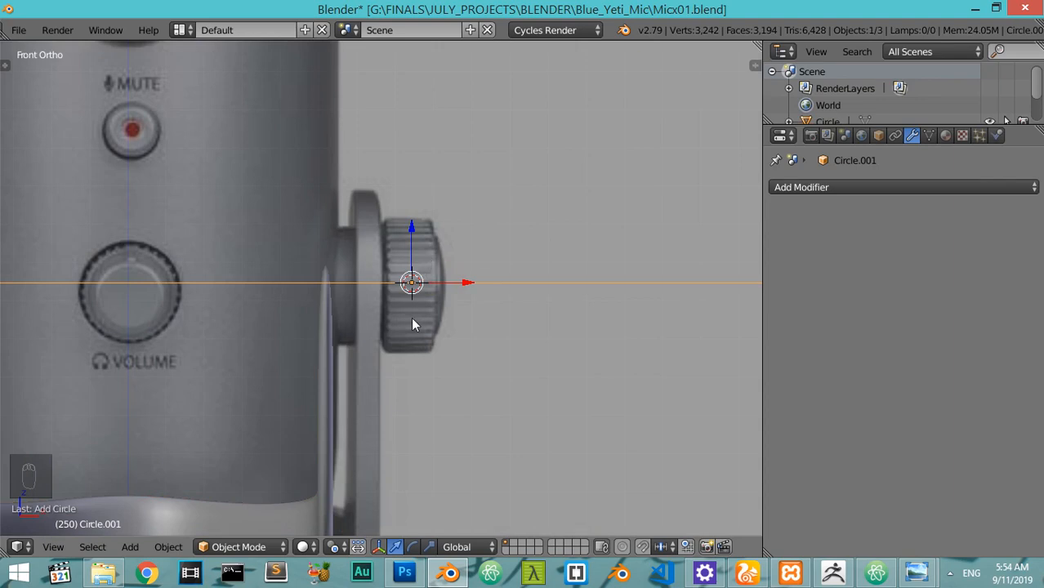
Rotate the circle 90° about Y and scale it down by 0.5 and again by 0.1
{"action": "scroll", "coordinate": [412, 325], "scroll_direction": "down", "scroll_amount": 3}
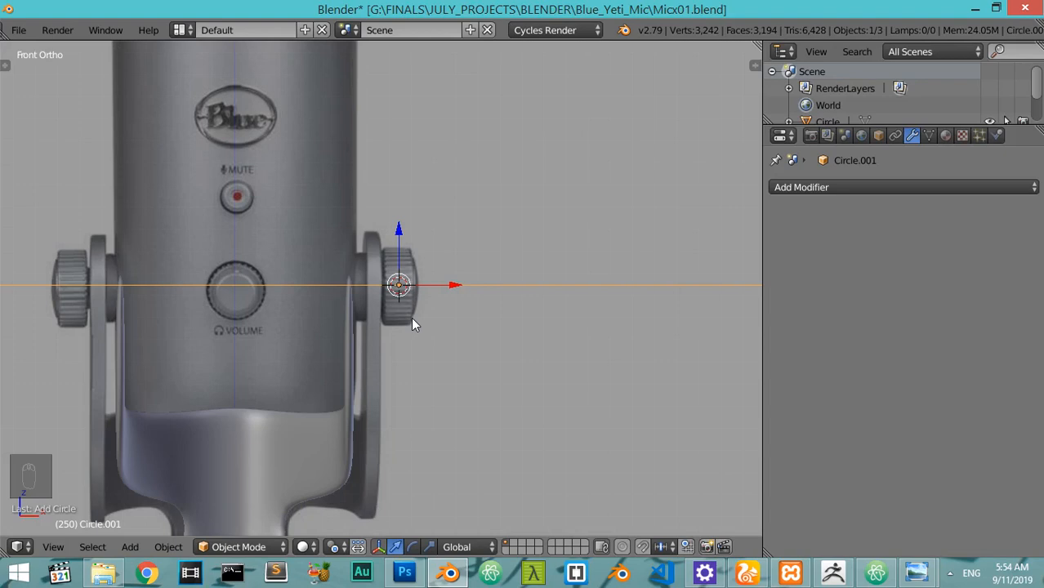
{"action": "type", "text": "ry90"}
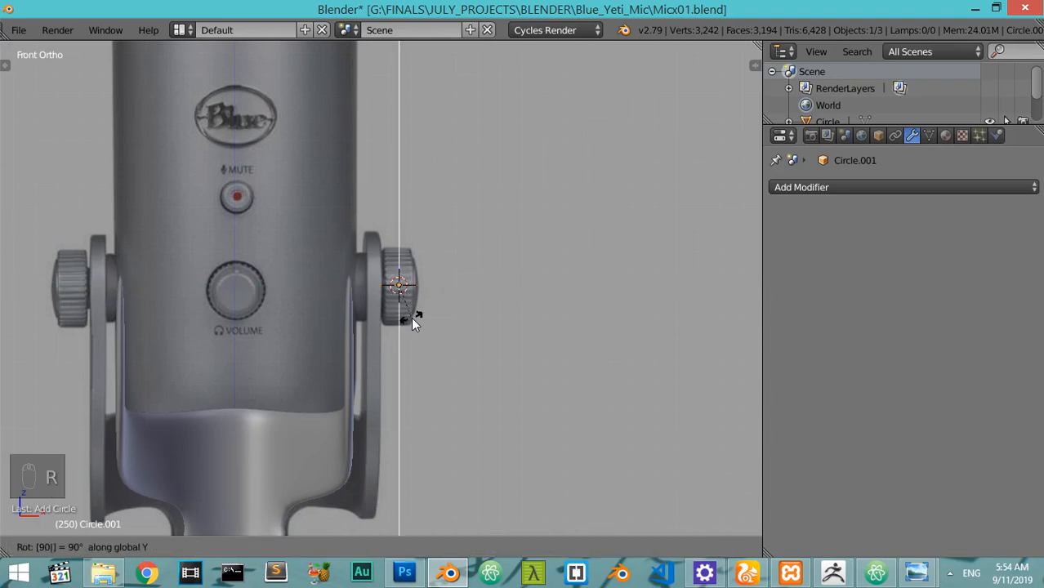
{"action": "key", "text": "Return"}
{"action": "type", "text": "s.5"}
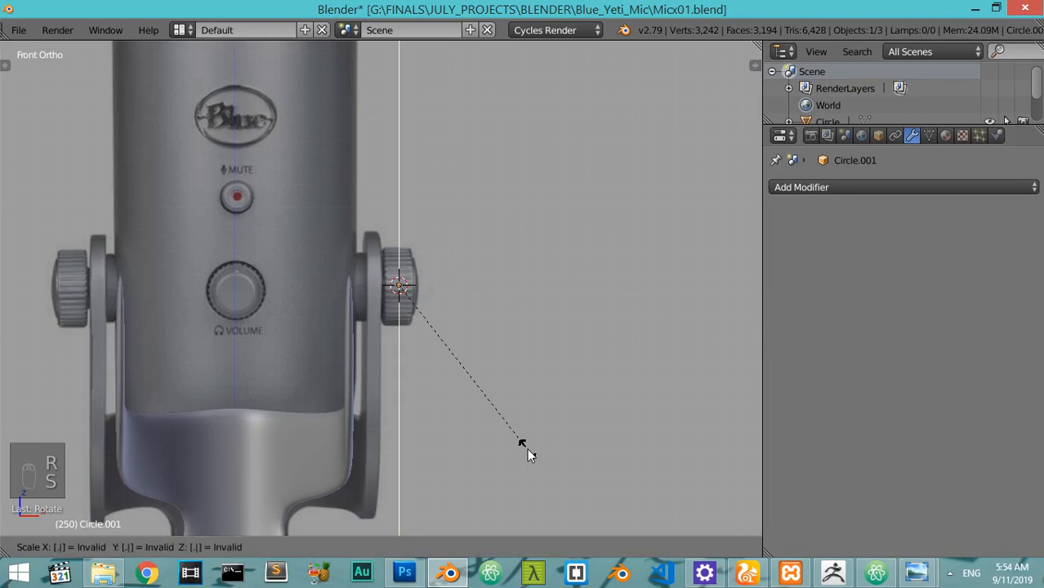
{"action": "key", "text": "Return"}
{"action": "type", "text": "s"}
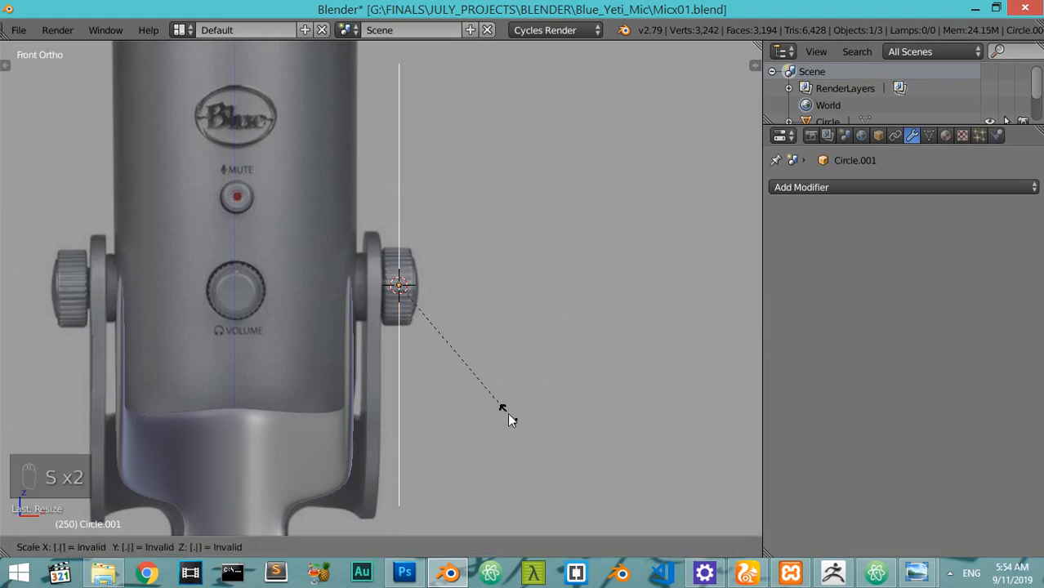
{"action": "type", "text": ".1"}
{"action": "key", "text": "Return"}
Scale the circle up to the knob's height and move it about -0.0066 along X to the knob's inner edge
{"action": "scroll", "coordinate": [486, 351], "scroll_direction": "up", "scroll_amount": 6}
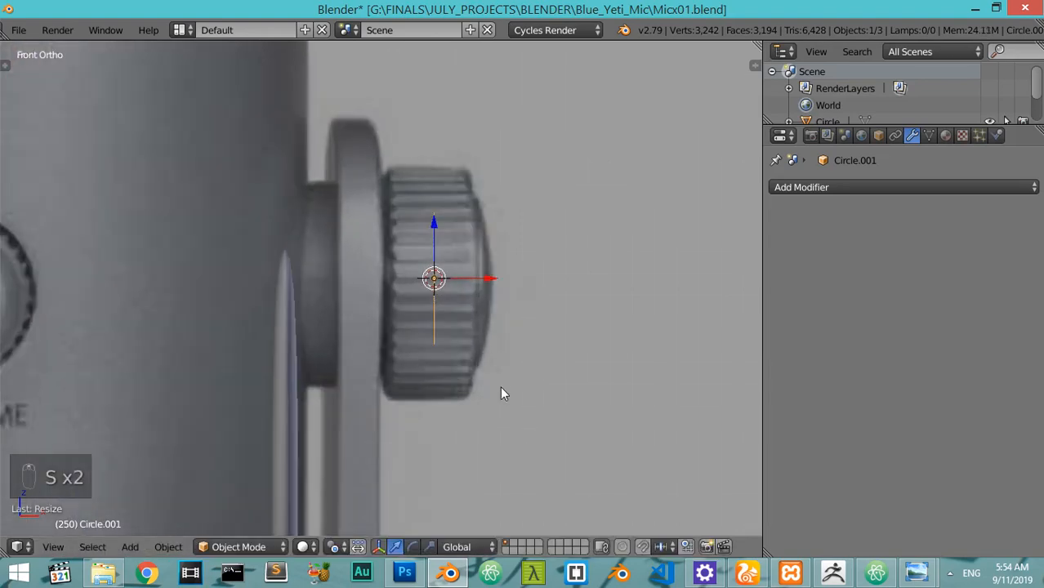
{"action": "key", "text": "s"}
{"action": "left_click", "coordinate": [530, 472]}
{"action": "key", "text": "g"}
{"action": "key", "text": "x"}
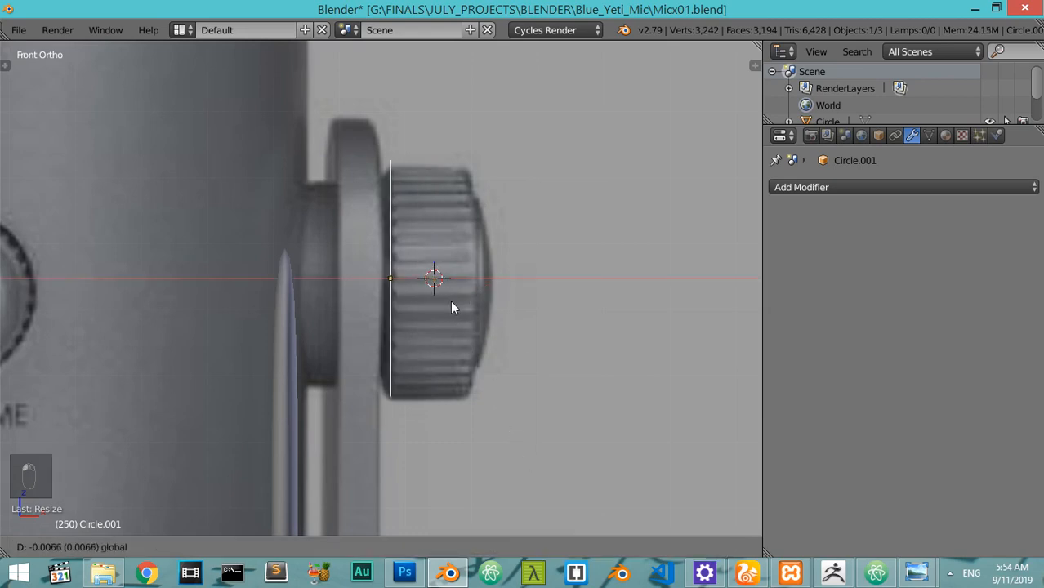
{"action": "left_click", "coordinate": [452, 309]}
Inspect the circle's vertices in edit mode from an angled view, return to the front view and delete the circle
{"action": "key", "text": "Tab"}
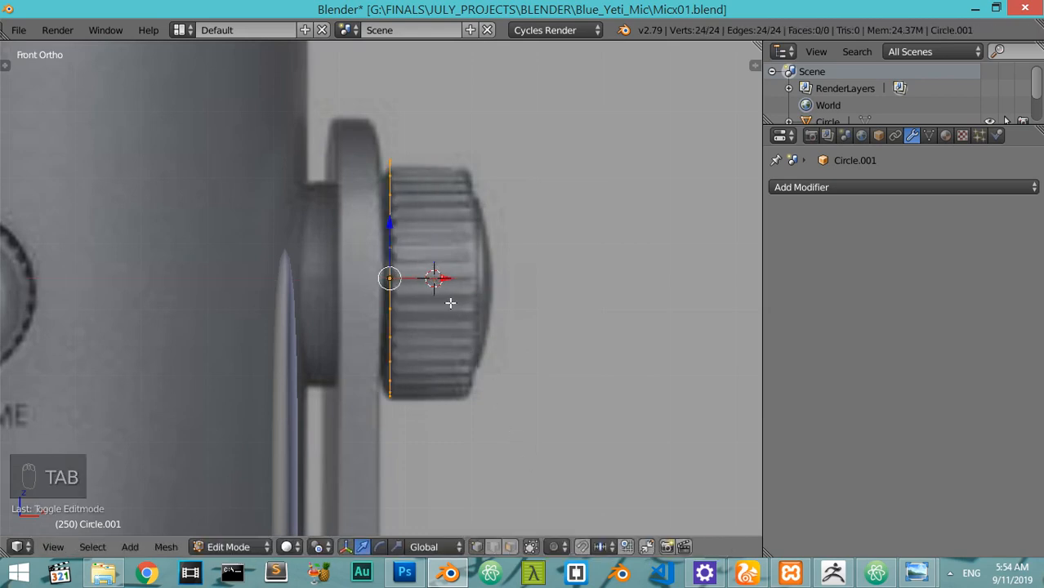
{"action": "scroll", "coordinate": [450, 303], "scroll_direction": "down", "scroll_amount": 4}
{"action": "middle_click_drag", "start_coordinate": [450, 303], "coordinate": [368, 325]}
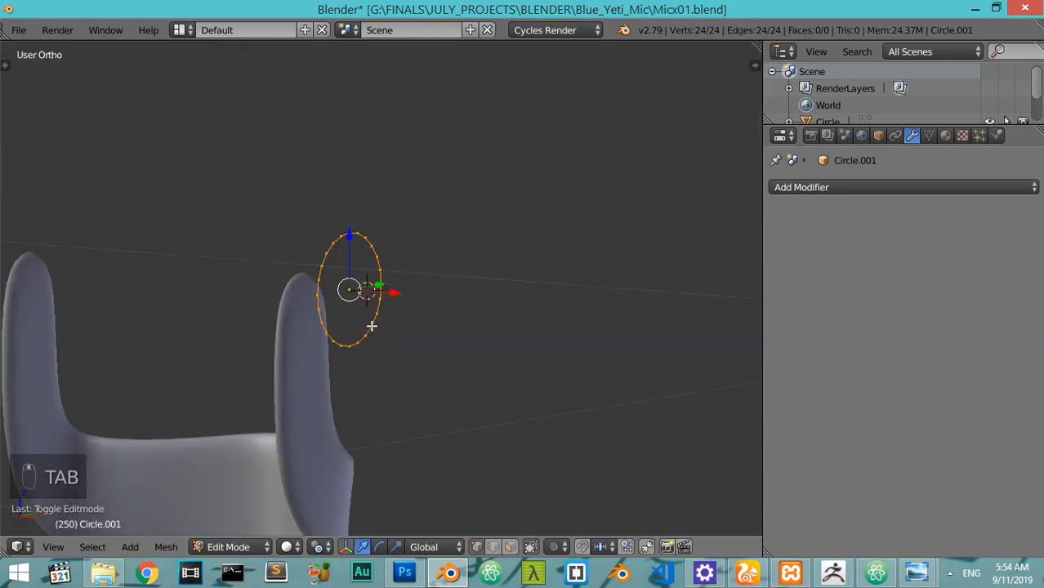
{"action": "key", "text": "KP_1"}
{"action": "key", "text": "Tab"}
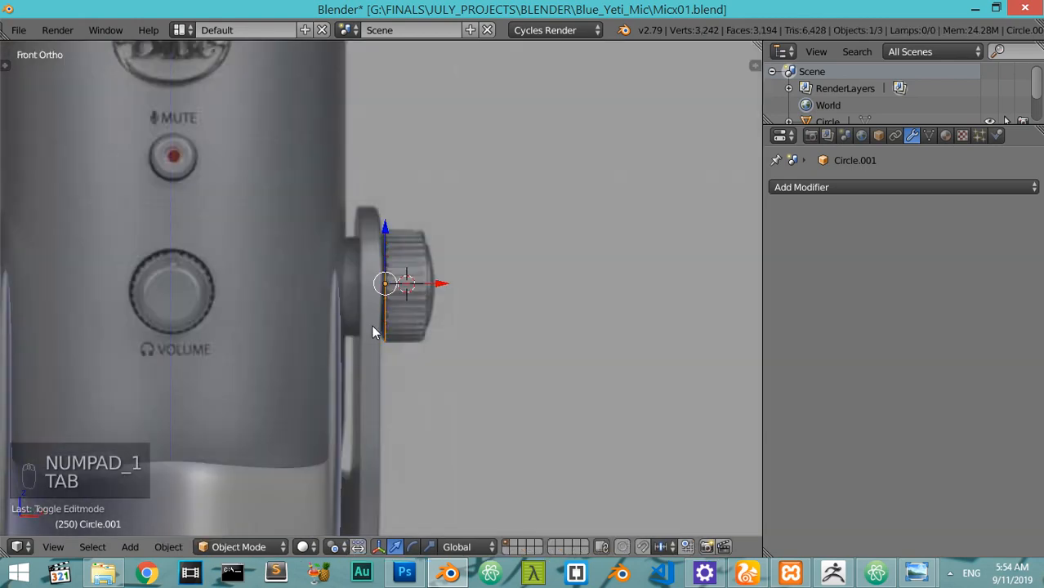
{"action": "key", "text": "x"}
{"action": "left_click", "coordinate": [371, 325]}
Add a circle mesh at the 3D cursor with 90 vertices and a radius of 0.033
{"action": "key", "text": "shift+a"}
{"action": "mouse_move", "coordinate": [382, 304]}
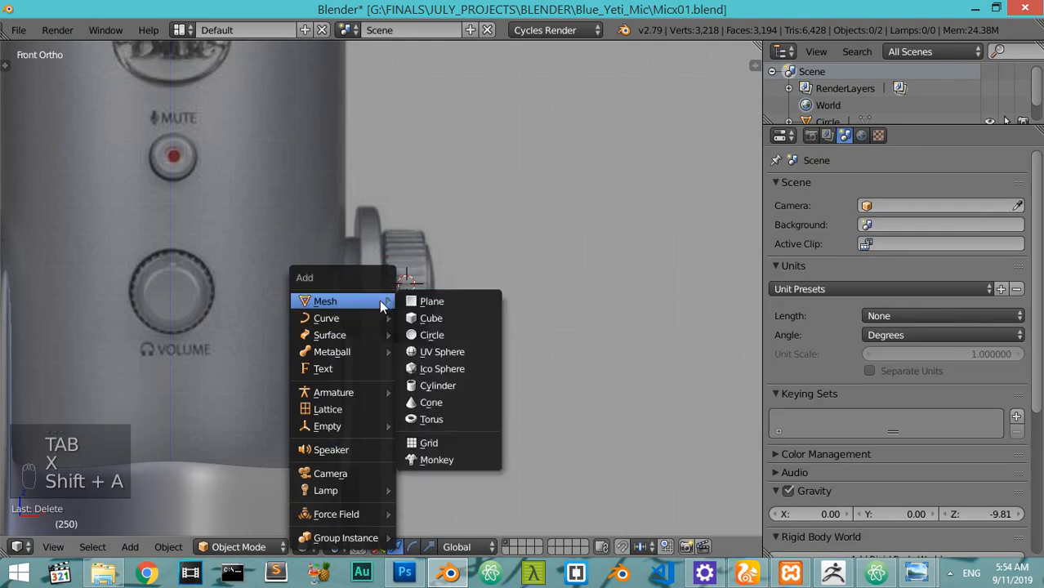
{"action": "left_click", "coordinate": [428, 335]}
{"action": "key", "text": "F6"}
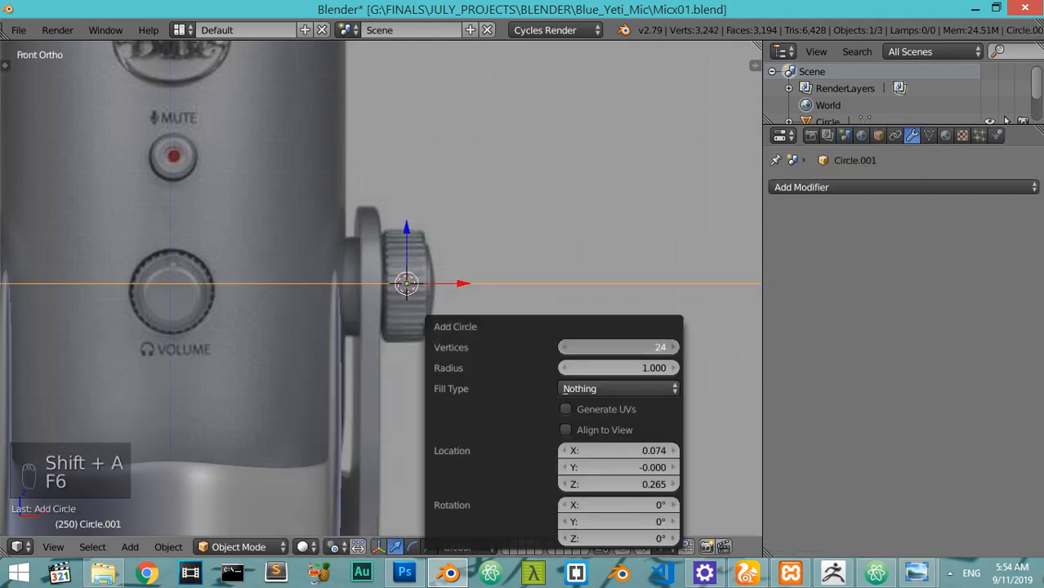
{"action": "left_click", "coordinate": [582, 348]}
{"action": "type", "text": "90"}
{"action": "key", "text": "Return"}
{"action": "left_click", "coordinate": [603, 366]}
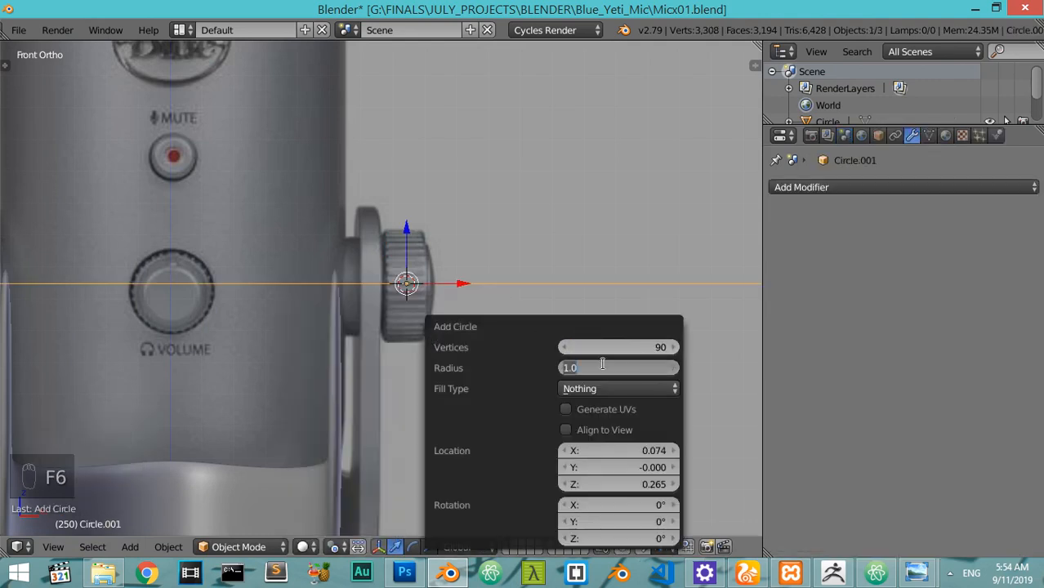
{"action": "type", "text": "0.033"}
{"action": "key", "text": "Return"}
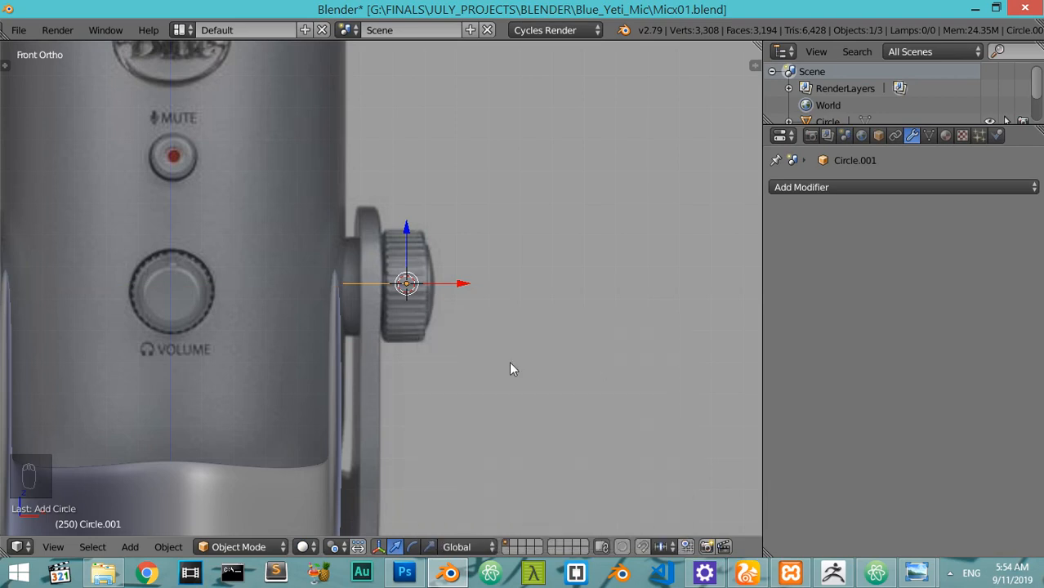
Rotate the 90-vertex circle by 90° in the front view so that it stands upright
{"action": "key", "text": "r"}
{"action": "key", "text": "9"}
{"action": "key", "text": "0"}
{"action": "key", "text": "Return"}
Move the circle along X to the knob's inner edge and scale it by about 0.9 to match the knob's height
{"action": "scroll", "coordinate": [509, 363], "scroll_direction": "up", "scroll_amount": 4}
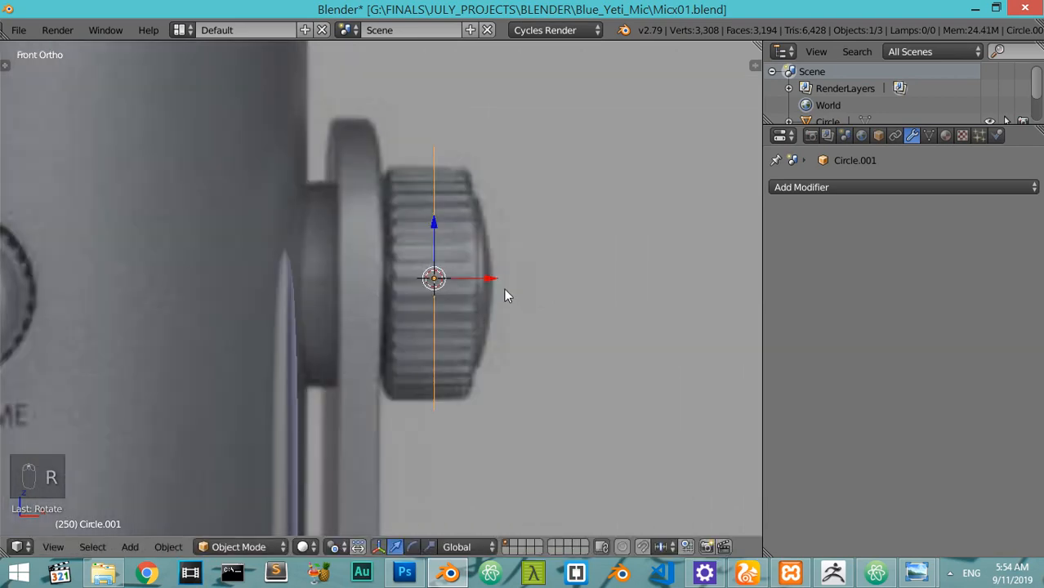
{"action": "key", "text": "g"}
{"action": "key", "text": "x"}
{"action": "left_click", "coordinate": [458, 301]}
{"action": "key", "text": "s"}
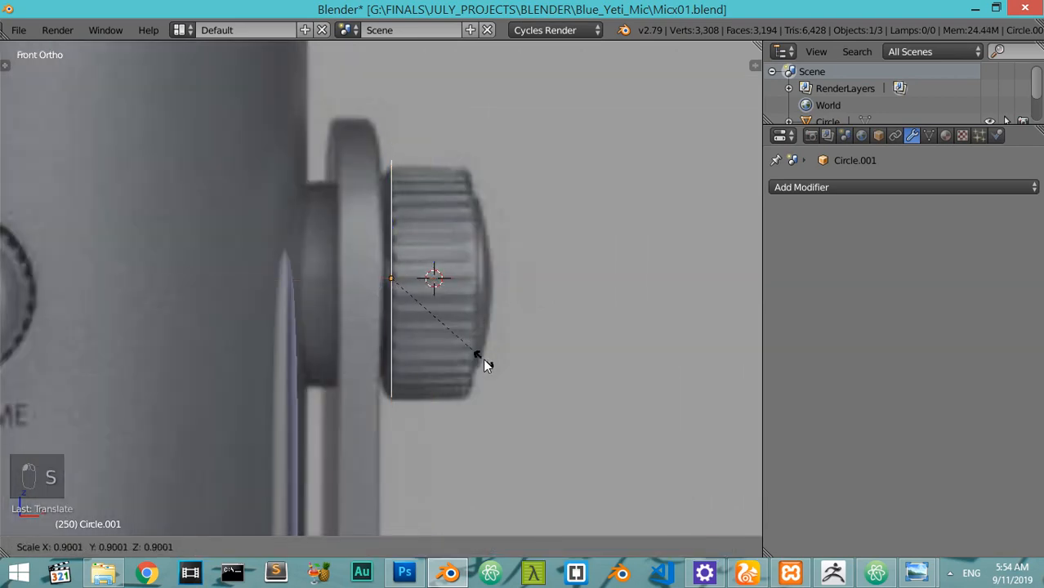
{"action": "left_click", "coordinate": [482, 353]}
Select all of the circle's vertices and extrude them about 0.012 along X to the knob's outer edge
{"action": "key", "text": "Tab"}
{"action": "key", "text": "a"}
{"action": "key", "text": "a"}
{"action": "key", "text": "a"}
{"action": "key", "text": "a"}
{"action": "key", "text": "e"}
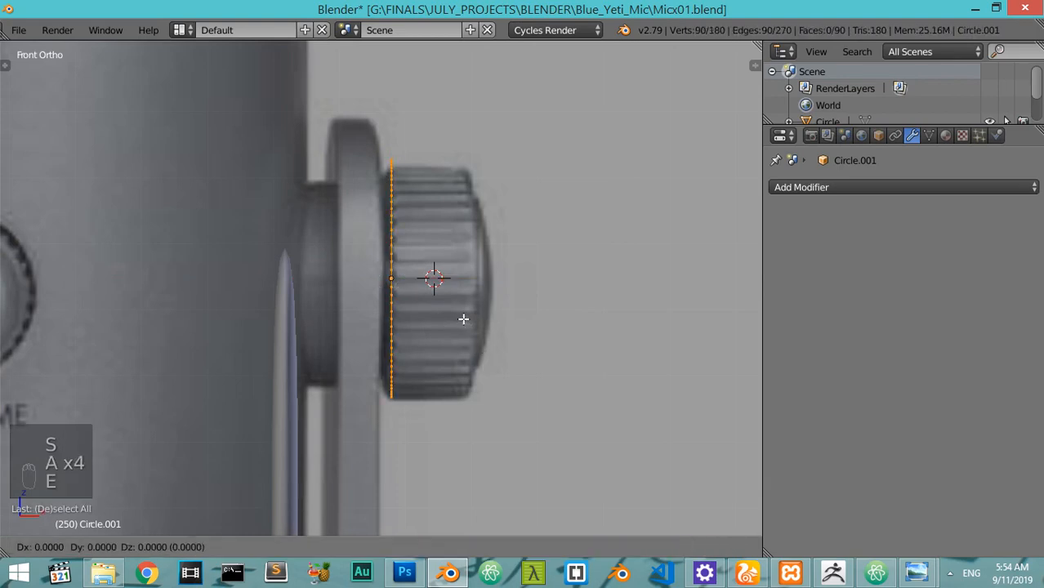
{"action": "key", "text": "x"}
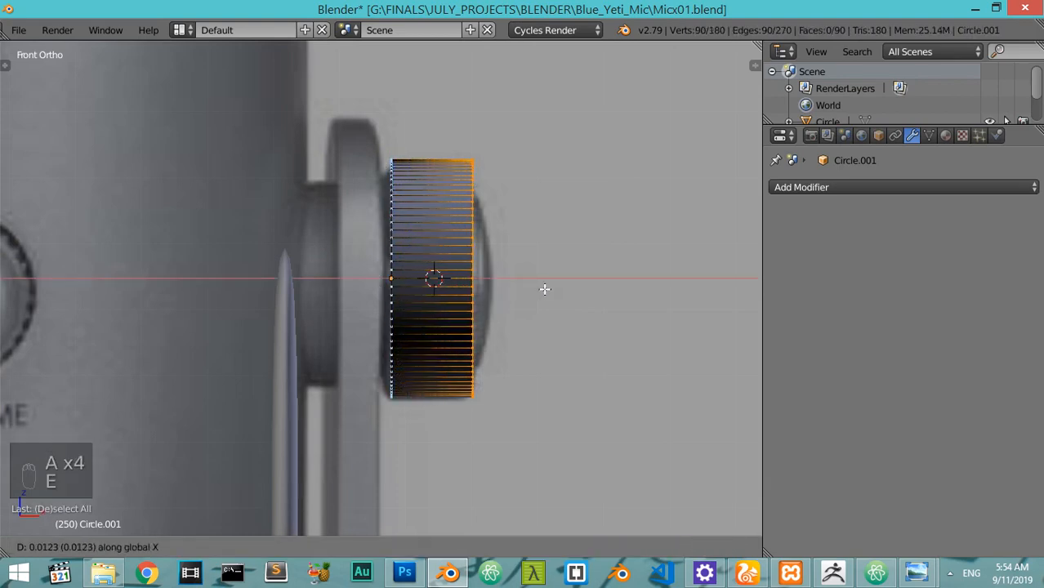
{"action": "left_click", "coordinate": [545, 294]}
Extrude the knob's inner edge loop into a smaller ring with X locked, and extrude that ring towards the microphone body
{"action": "key", "text": "z"}
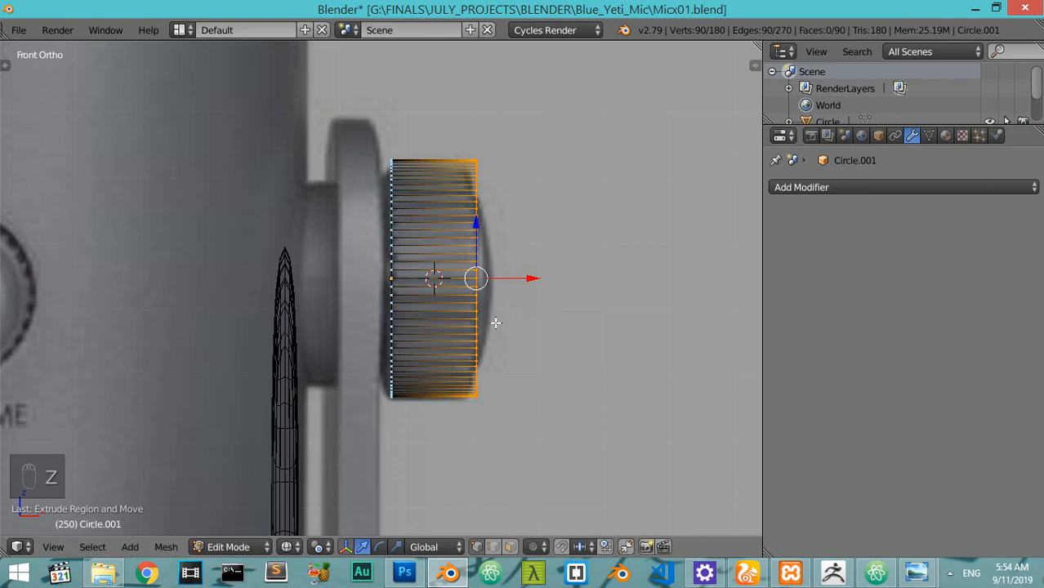
{"action": "right_click", "coordinate": [393, 295], "text": "alt"}
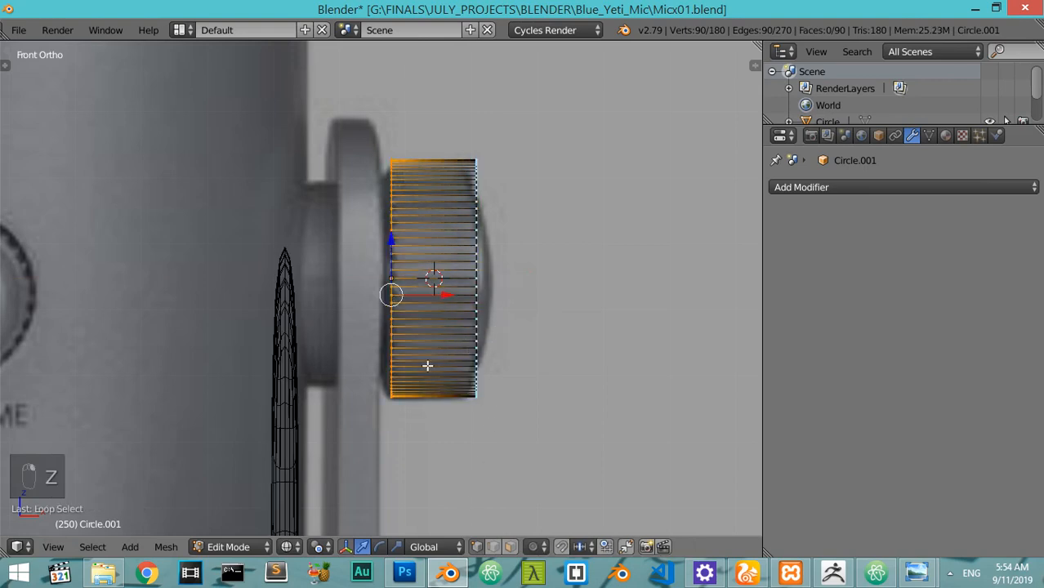
{"action": "key", "text": "e"}
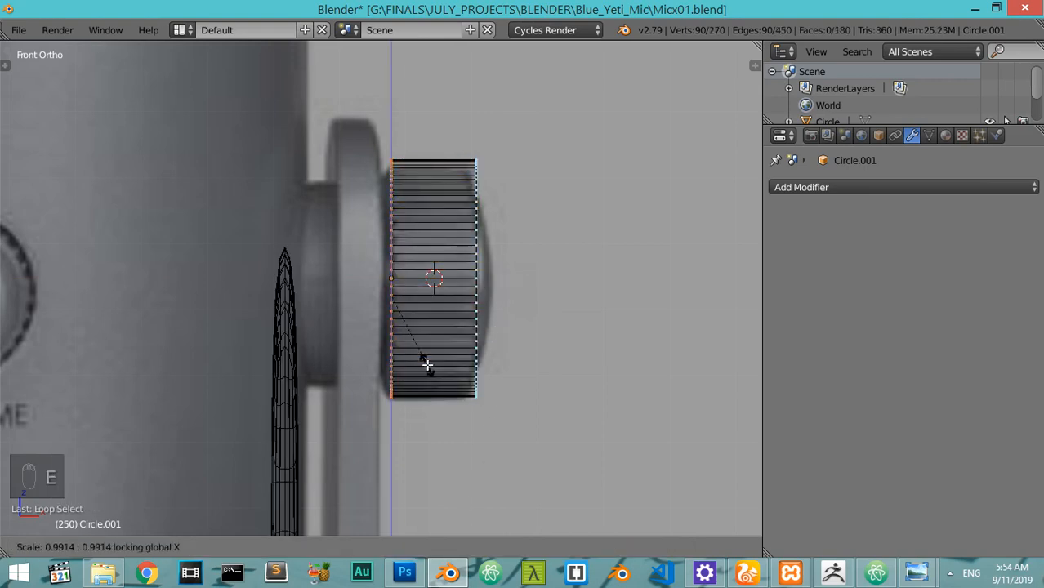
{"action": "right_click", "coordinate": [436, 330]}
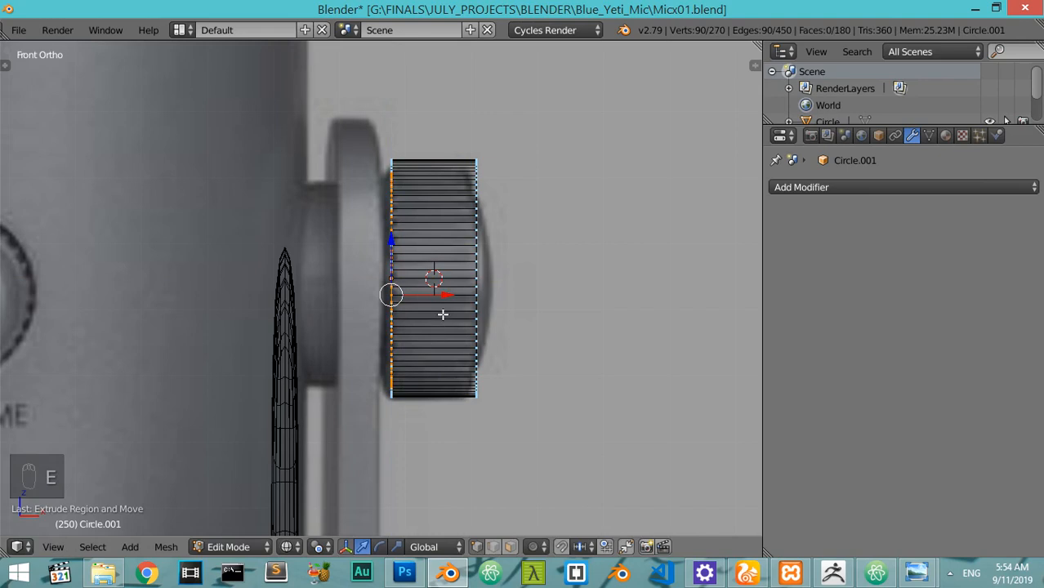
{"action": "key", "text": "e"}
{"action": "left_click", "coordinate": [347, 331]}
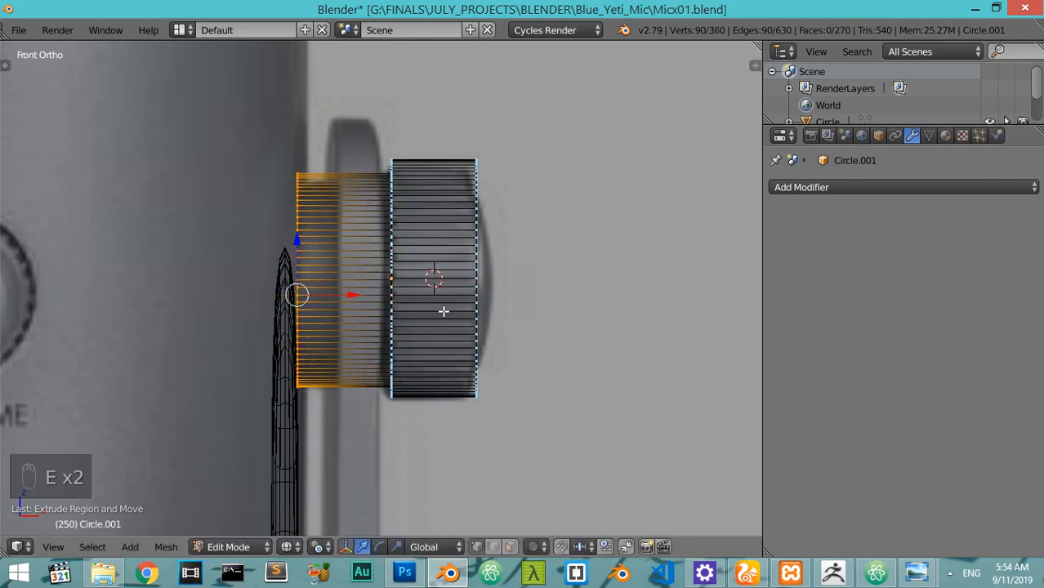
Try to extrude the knob's outer edge loop and scale it to 0.9 with X locked
{"action": "right_click", "coordinate": [478, 273], "text": "alt"}
{"action": "scroll", "coordinate": [310, 303], "scroll_direction": "up", "scroll_amount": 4}
{"action": "middle_click_drag", "start_coordinate": [514, 306], "coordinate": [364, 331], "text": "shift"}
{"action": "key", "text": "e"}
{"action": "right_click", "coordinate": [363, 331]}
{"action": "type", "text": "sx"}
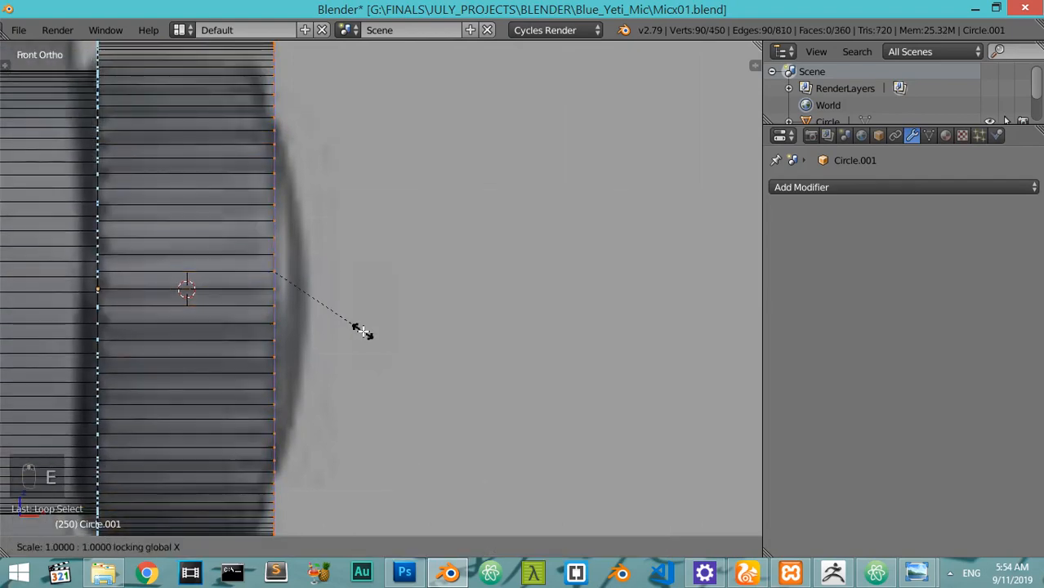
{"action": "type", "text": ".9"}
{"action": "right_click", "coordinate": [363, 331]}
{"action": "scroll", "coordinate": [363, 331], "scroll_direction": "down", "scroll_amount": 1}
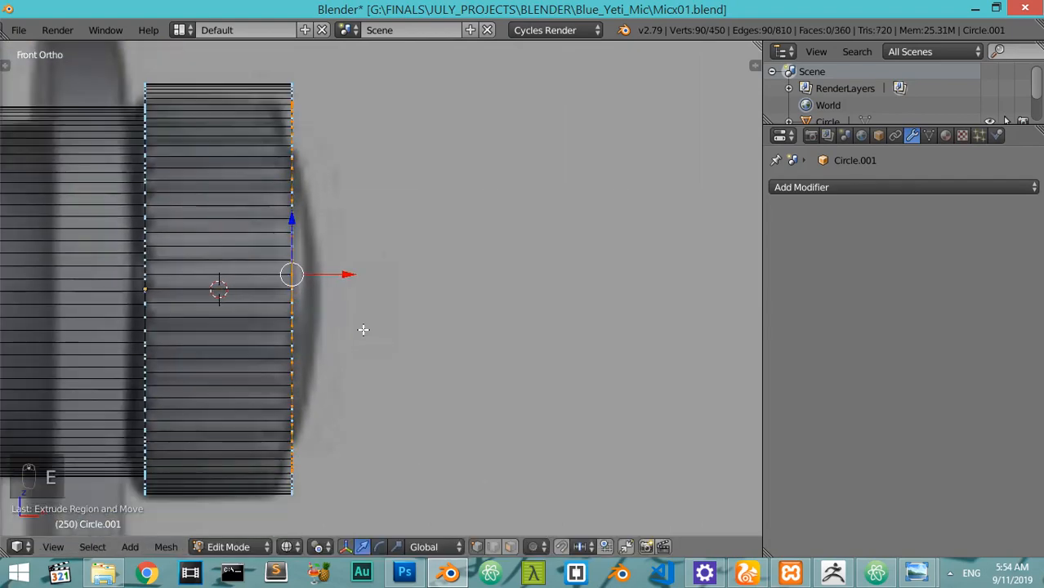
Return to solid shading and undo the scaled extrusion of the outer edge loop
{"action": "mouse_move", "coordinate": [363, 323]}
{"action": "middle_mouse_down"}
{"action": "mouse_move", "coordinate": [372, 350]}
{"action": "mouse_move", "coordinate": [243, 380]}
{"action": "mouse_move", "coordinate": [289, 364]}
{"action": "mouse_move", "coordinate": [319, 375]}
{"action": "middle_mouse_up"}
{"action": "key", "text": "z"}
{"action": "key", "text": "ctrl+z"}
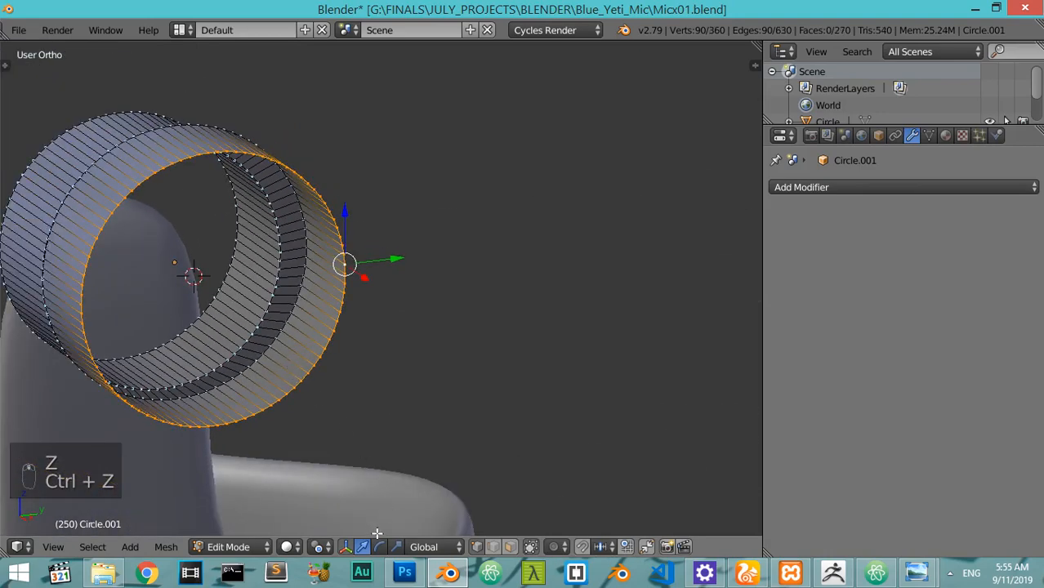
Set the pivot point to Bounding Box Center
{"action": "left_click", "coordinate": [321, 546]}
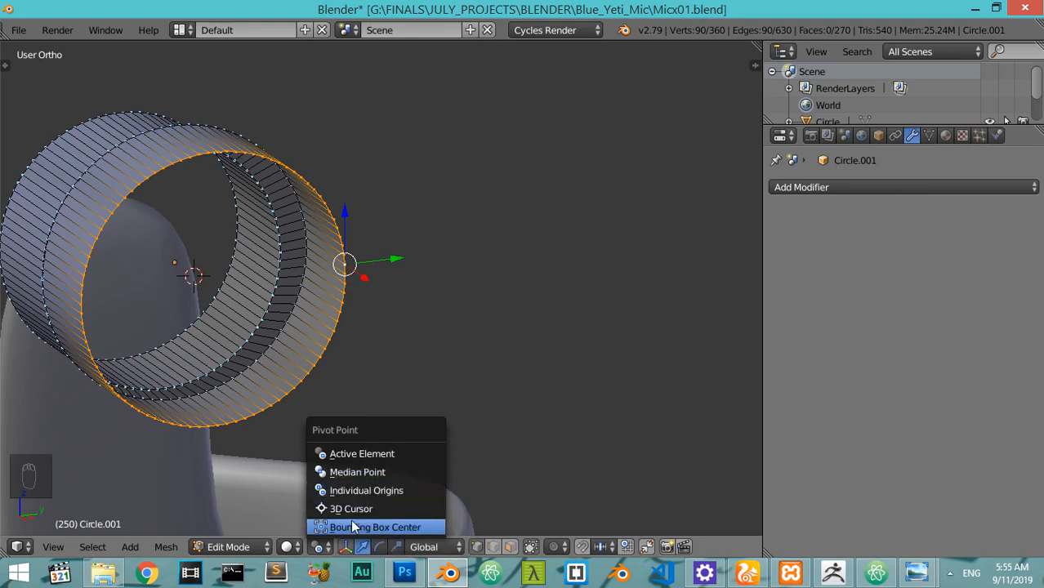
{"action": "left_click", "coordinate": [353, 518]}
Select the smaller rings on the knob's inner side and delete their vertices, keeping only the main knob band
{"action": "middle_click_drag", "start_coordinate": [353, 518], "coordinate": [466, 342]}
{"action": "right_click", "coordinate": [459, 233], "text": "alt"}
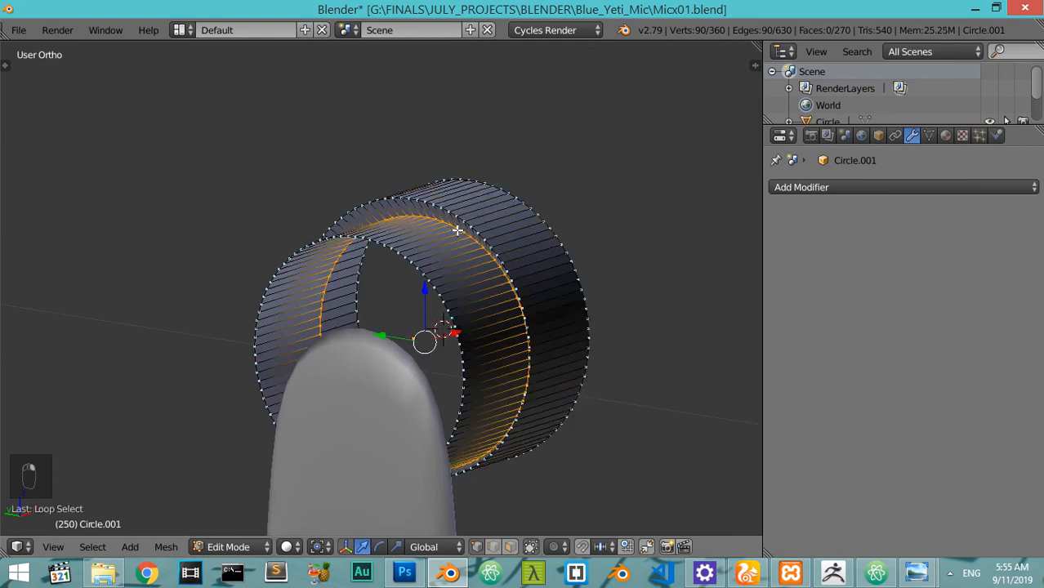
{"action": "right_click", "coordinate": [421, 271], "text": "alt"}
{"action": "key", "text": "ctrl+KP_Add"}
{"action": "key", "text": "x"}
{"action": "left_click", "coordinate": [422, 270]}
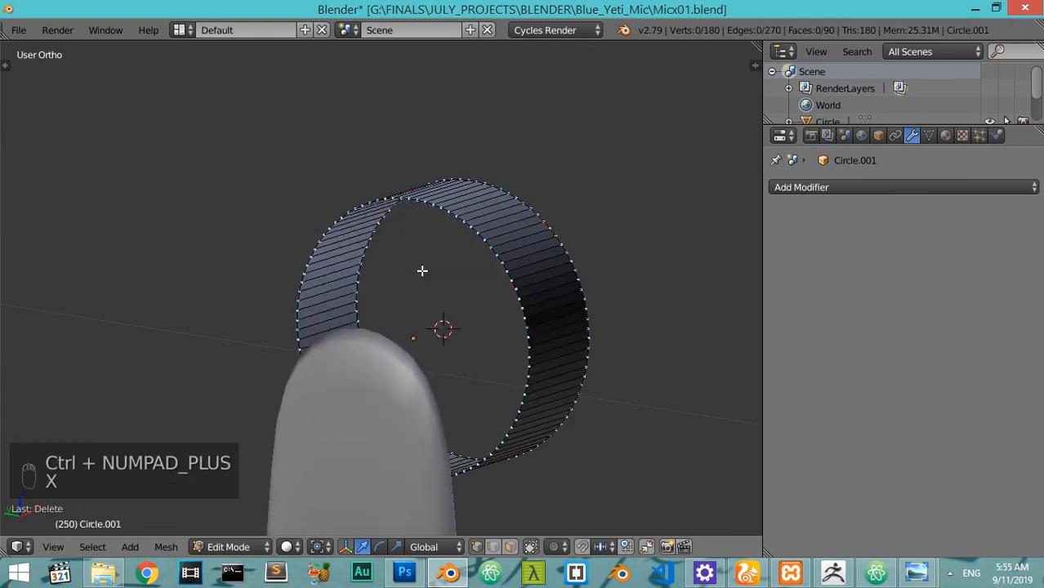
Extrude the knob's inner edge loop to a slightly smaller ring, and extrude that ring along X toward the microphone body
{"action": "right_click", "coordinate": [491, 245], "text": "alt"}
{"action": "key", "text": "KP_1"}
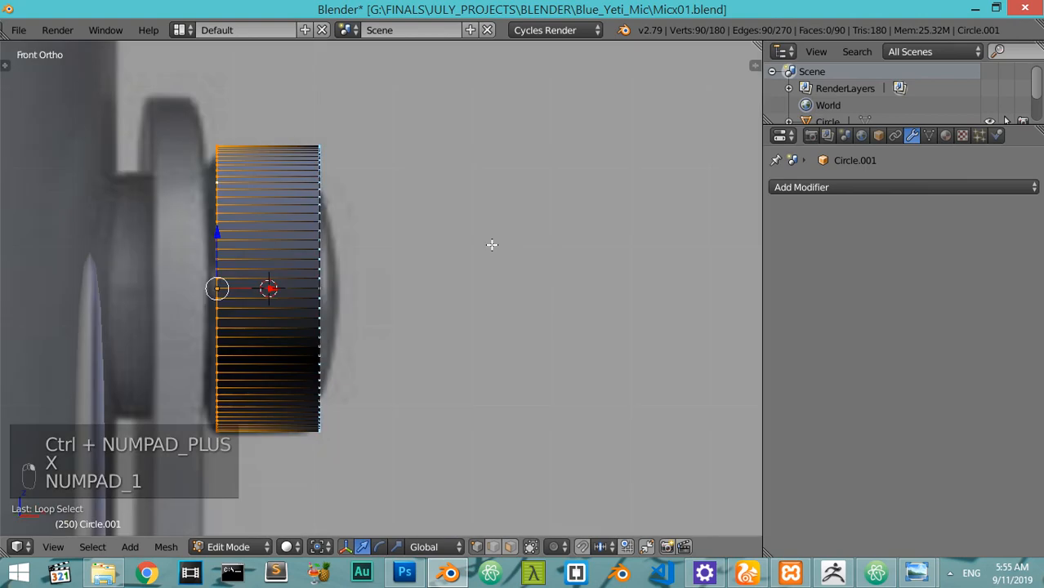
{"action": "key", "text": "e"}
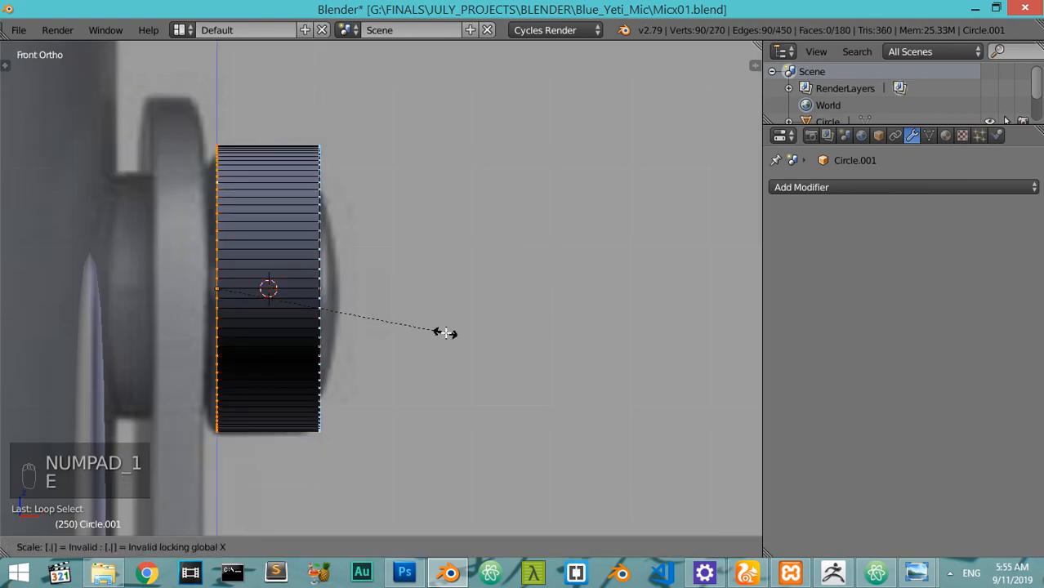
{"action": "right_click", "coordinate": [445, 333]}
{"action": "key", "text": "e"}
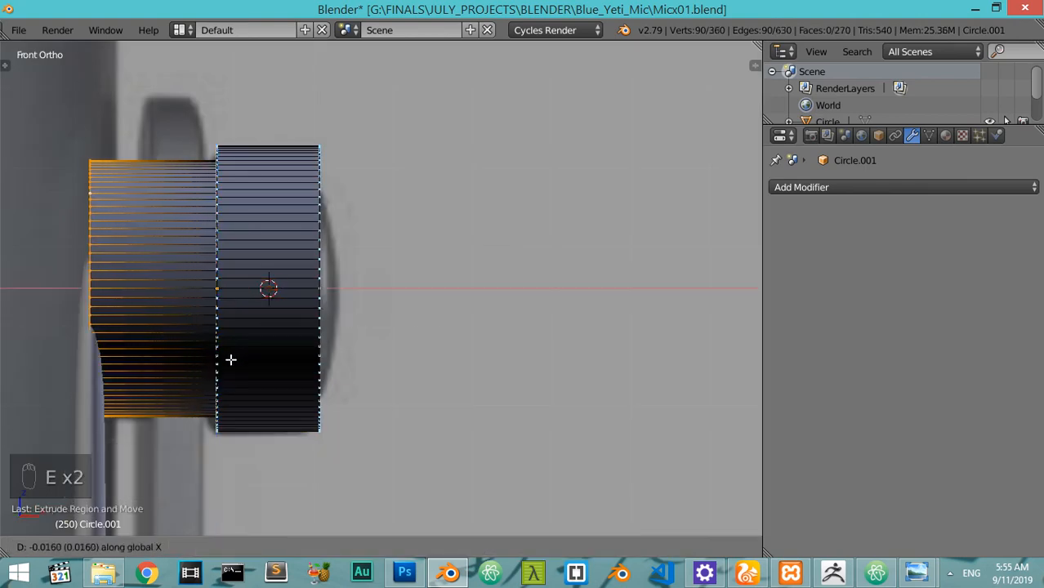
{"action": "left_click", "coordinate": [245, 341]}
Extrude the knob's outer edge loop repeatedly with a slight inward scale, X locked, to form concentric rings on the cap
{"action": "right_click", "coordinate": [315, 282], "text": "alt"}
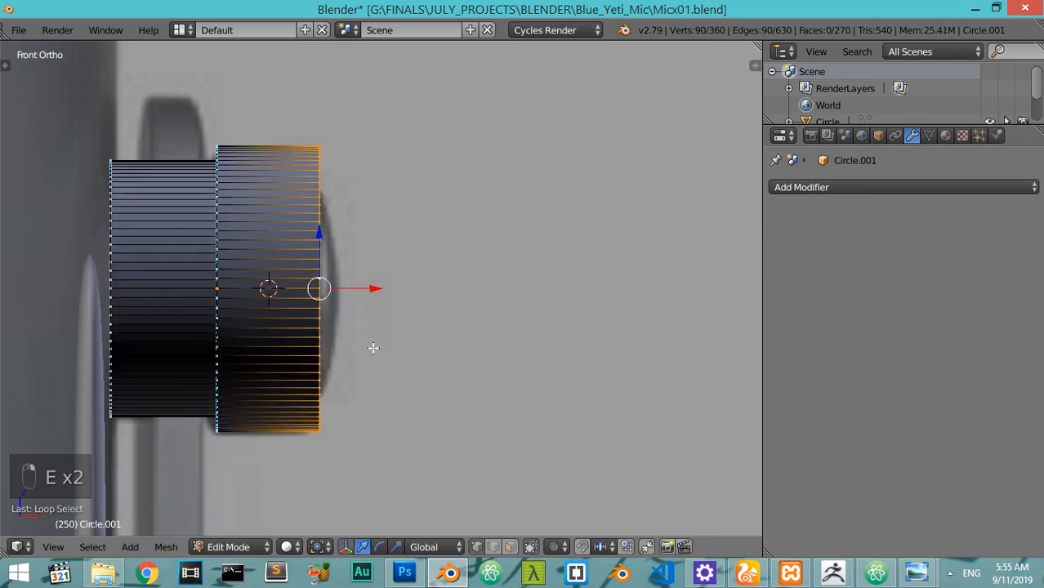
{"action": "key", "text": "e"}
{"action": "right_click", "coordinate": [374, 348]}
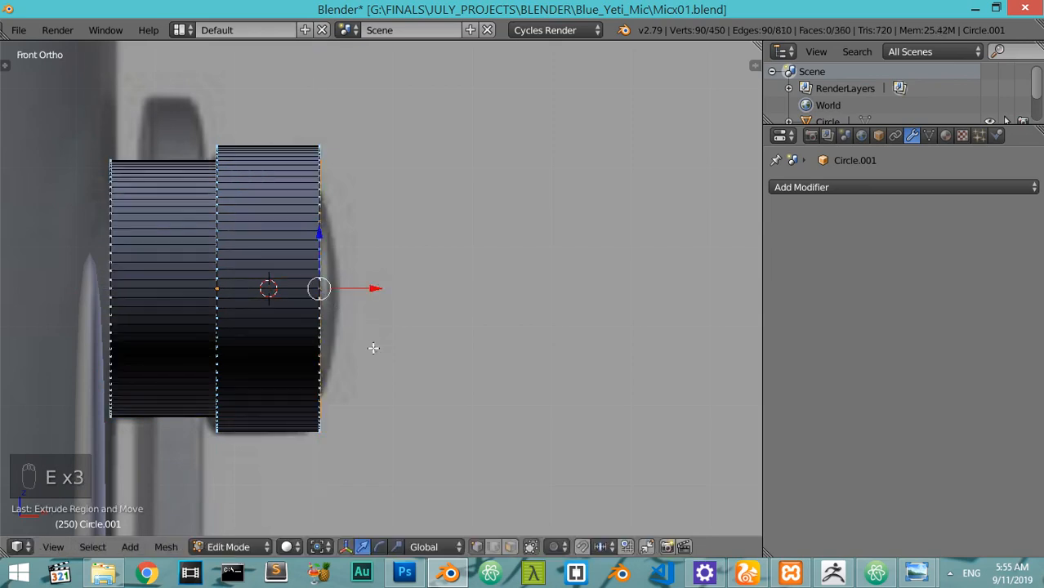
{"action": "key", "text": "e"}
{"action": "right_click", "coordinate": [373, 348]}
{"action": "key", "text": "shift+r"}
{"action": "key", "text": "shift+r"}
{"action": "key", "text": "shift+r"}
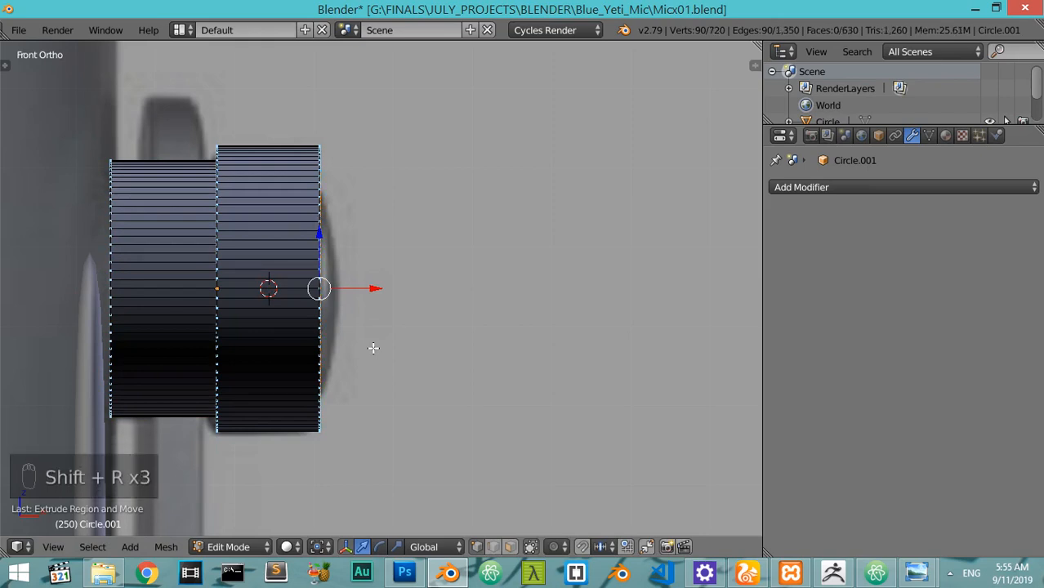
{"action": "key", "text": "shift+r"}
Extrude one more, much smaller ring inside the cap and fill its centre with a face
{"action": "key", "text": "e"}
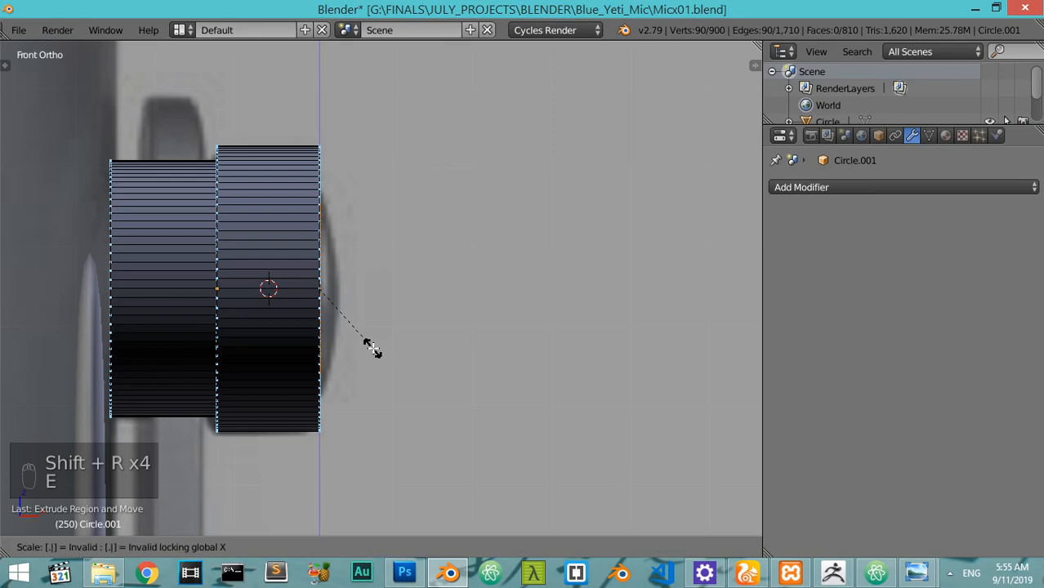
{"action": "left_click", "coordinate": [372, 348]}
{"action": "key", "text": "f"}
{"action": "middle_click_drag", "start_coordinate": [373, 348], "coordinate": [251, 361]}
{"action": "key", "text": "Tab"}
{"action": "key", "text": "Tab"}
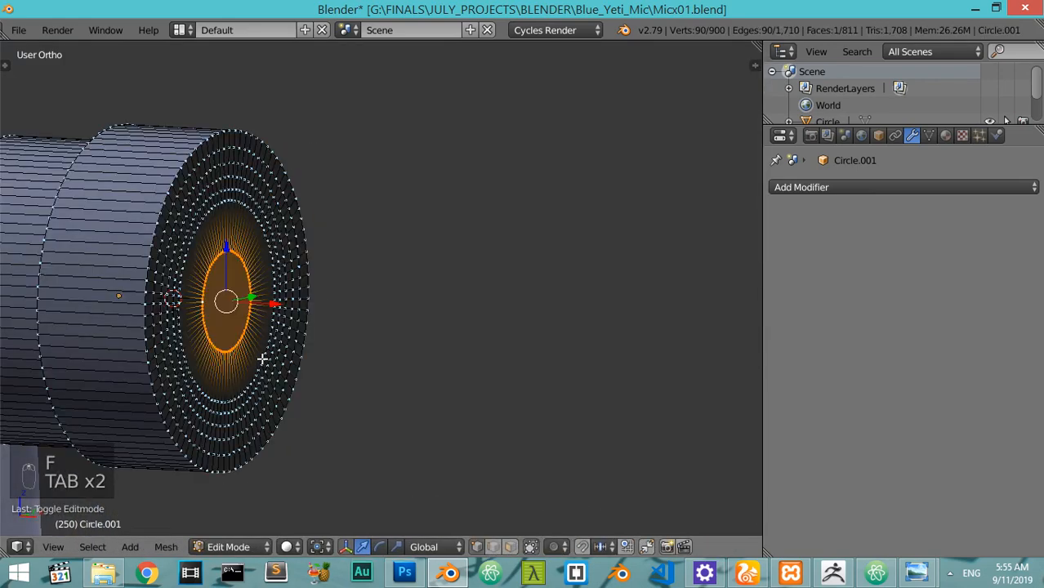
Grow the selection to all the cap's inner rings and extrude them outward about 0.0005 along X
{"action": "key", "text": "ctrl+KP_Add"}
{"action": "key", "text": "ctrl+KP_Add"}
{"action": "key", "text": "ctrl+KP_Add"}
{"action": "key", "text": "ctrl+KP_Add"}
{"action": "key", "text": "ctrl+KP_Add"}
{"action": "key", "text": "ctrl+KP_Add"}
{"action": "key", "text": "ctrl+KP_Add"}
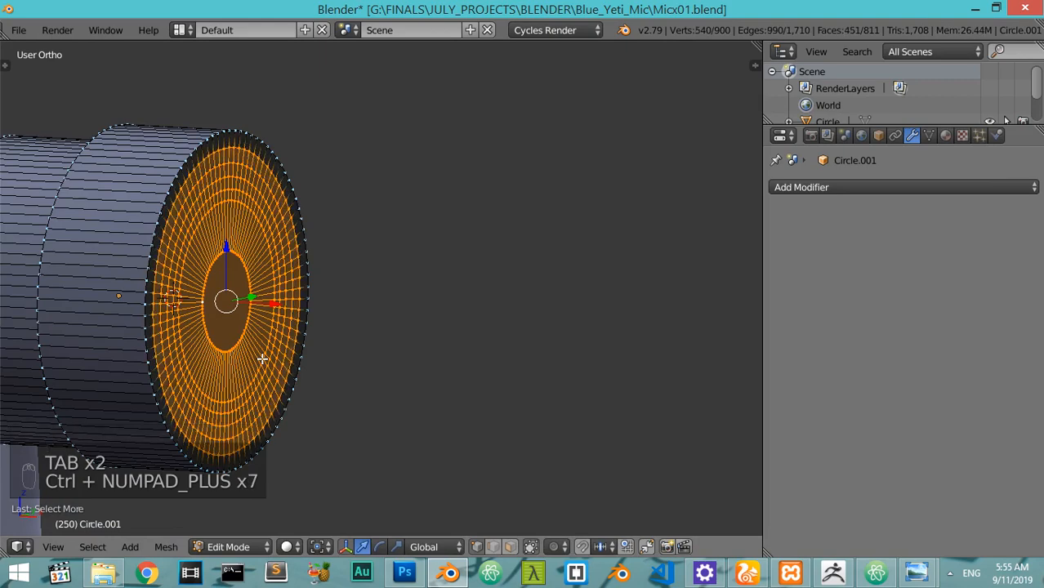
{"action": "key", "text": "KP_1"}
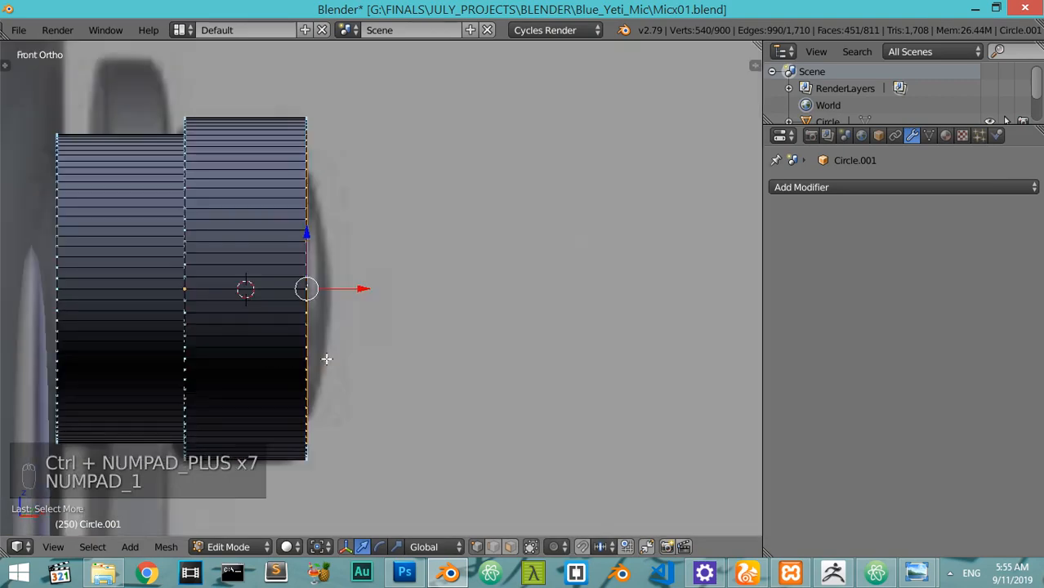
{"action": "key", "text": "e"}
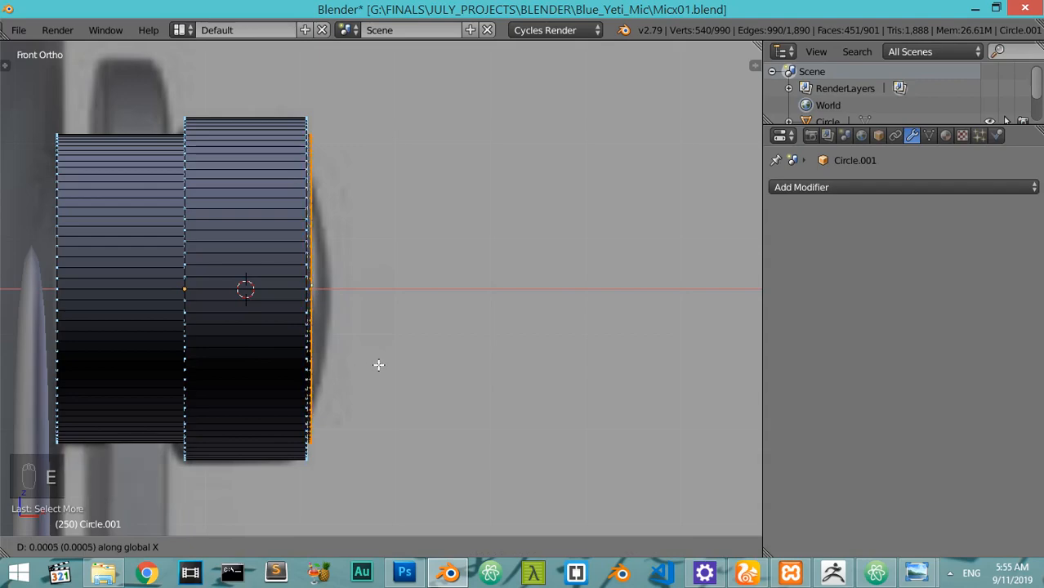
{"action": "left_click", "coordinate": [378, 364]}
Select the cap's centre face and enable proportional editing with the Sphere falloff
{"action": "middle_click_drag", "start_coordinate": [390, 370], "coordinate": [300, 398]}
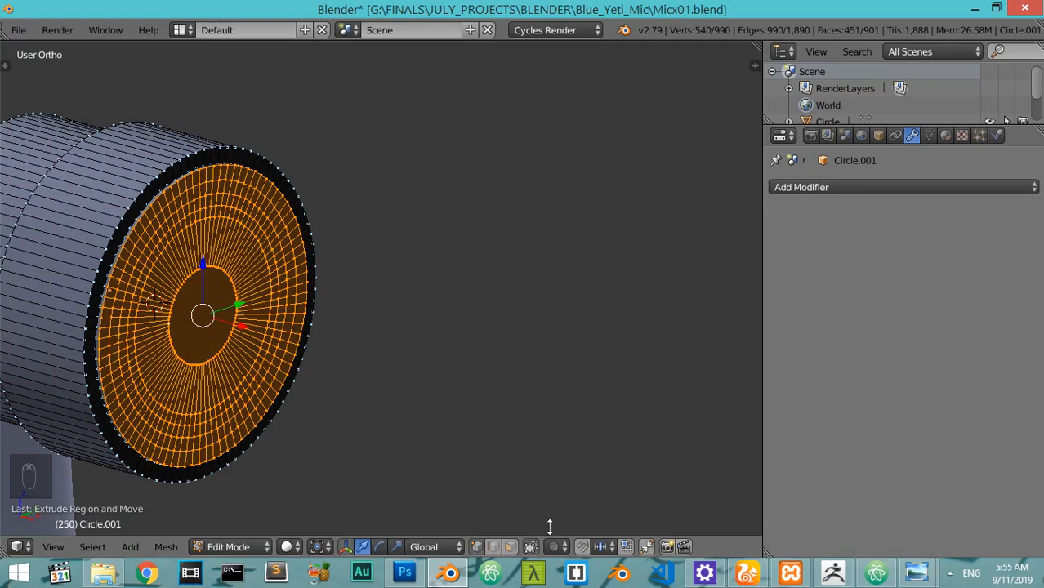
{"action": "right_click", "coordinate": [196, 309]}
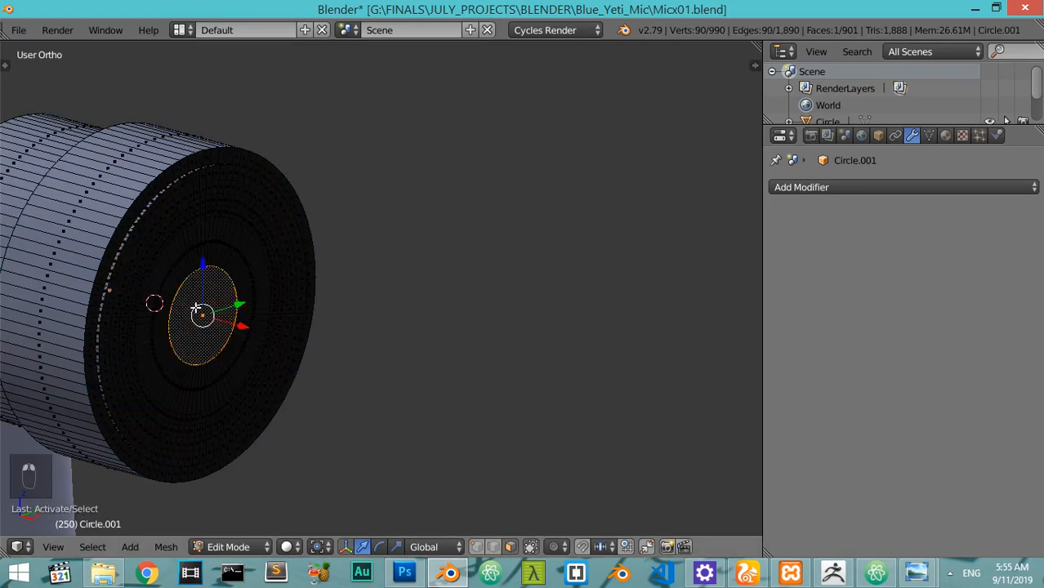
{"action": "key", "text": "KP_3"}
{"action": "key", "text": "KP_1"}
{"action": "middle_click_drag", "start_coordinate": [394, 378], "coordinate": [310, 391]}
{"action": "key", "text": "o"}
{"action": "key", "text": "g"}
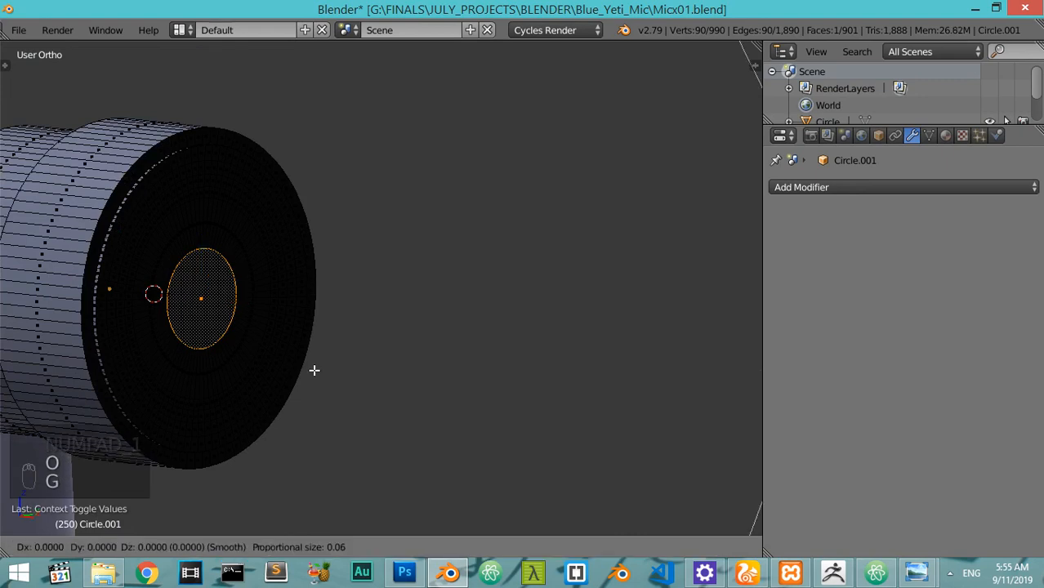
{"action": "right_click", "coordinate": [365, 413]}
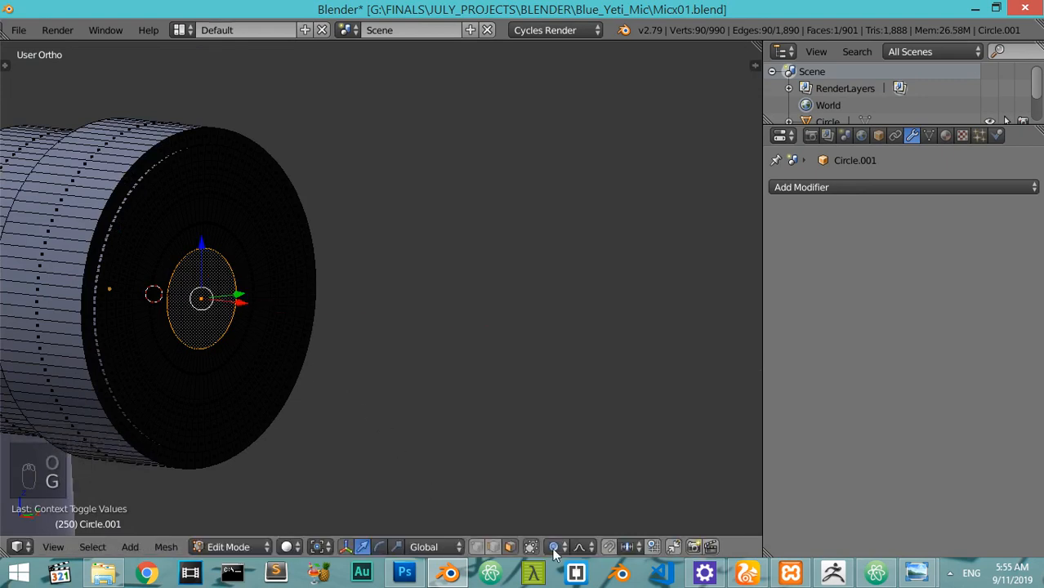
{"action": "left_click", "coordinate": [582, 547]}
{"action": "left_click", "coordinate": [593, 510]}
Pull the centre face outward about 0.0046 along X with a proportional size of about 0.01 to dome the cap
{"action": "key", "text": "g"}
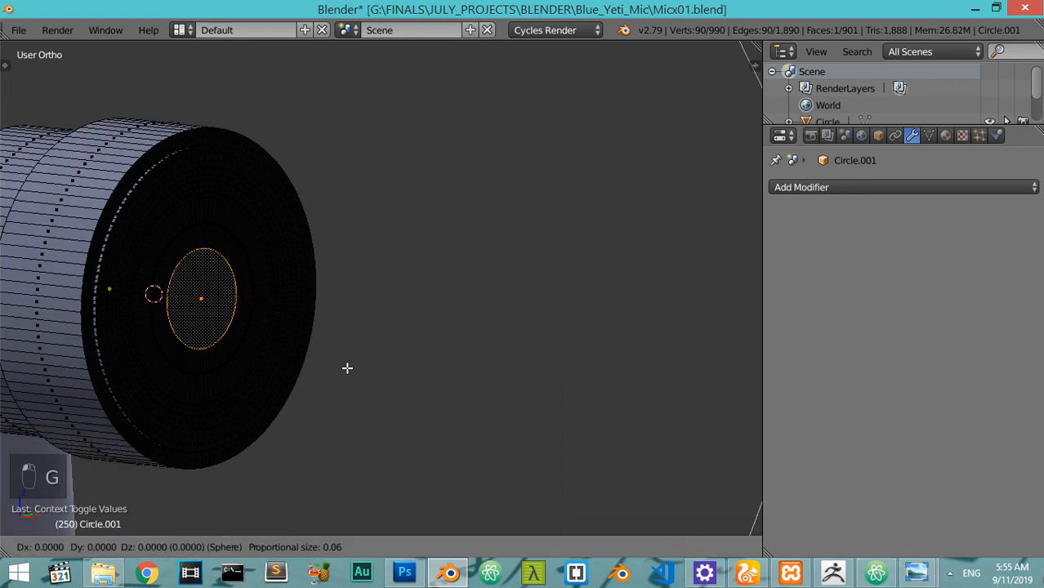
{"action": "scroll", "coordinate": [347, 368], "scroll_direction": "up", "scroll_amount": 10}
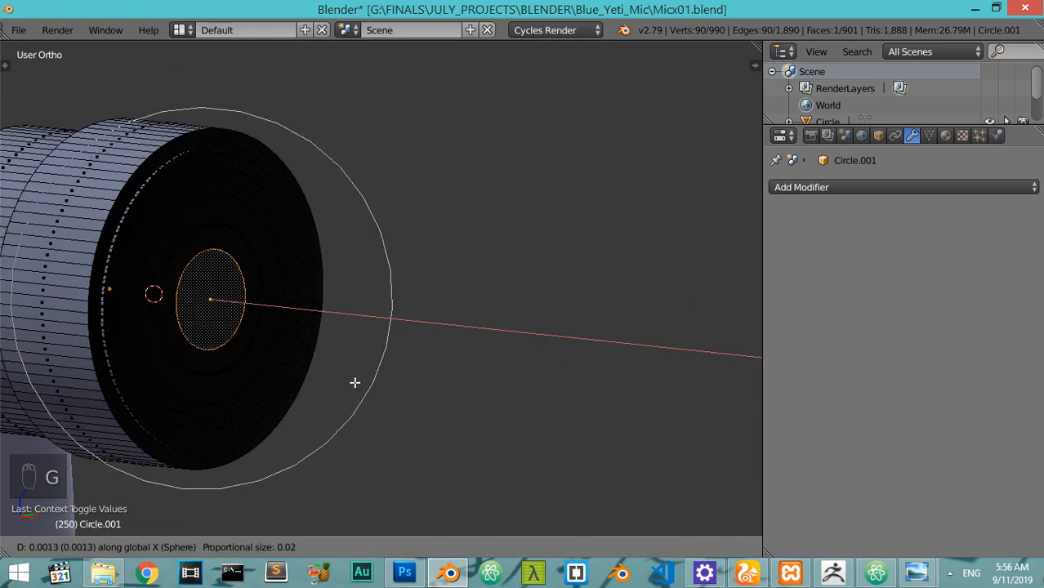
{"action": "scroll", "coordinate": [355, 380], "scroll_direction": "up", "scroll_amount": 5}
{"action": "scroll", "coordinate": [366, 405], "scroll_direction": "up", "scroll_amount": 5}
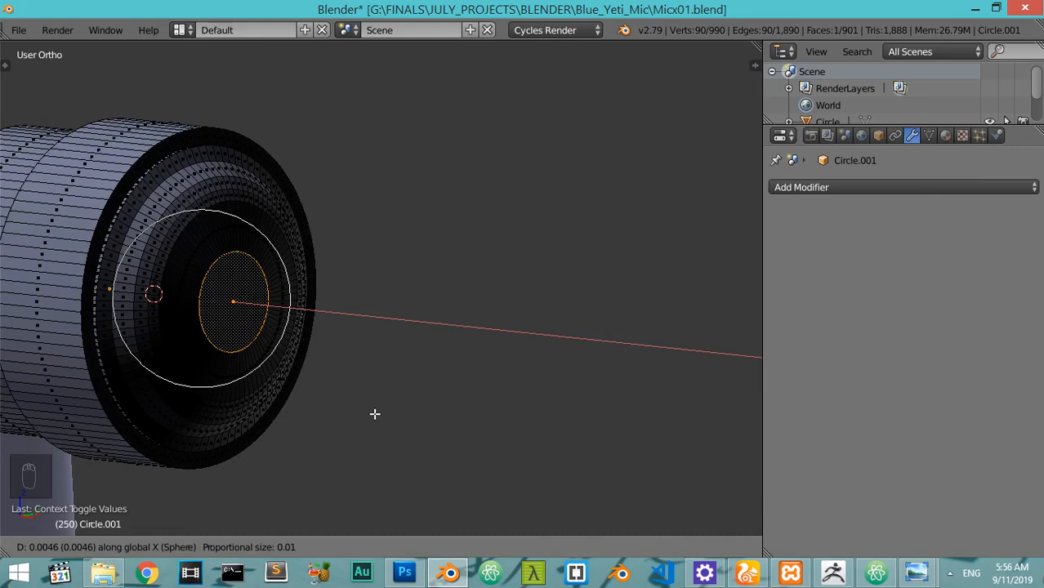
{"action": "left_click", "coordinate": [375, 414]}
{"action": "scroll", "coordinate": [352, 396], "scroll_direction": "down", "scroll_amount": 3}
Select the whole knob mesh and recalculate its normals to face outward
{"action": "key", "text": "Tab"}
{"action": "key", "text": "Tab"}
{"action": "key", "text": "a"}
{"action": "key", "text": "a"}
{"action": "key", "text": "a"}
{"action": "key", "text": "a"}
{"action": "key", "text": "a"}
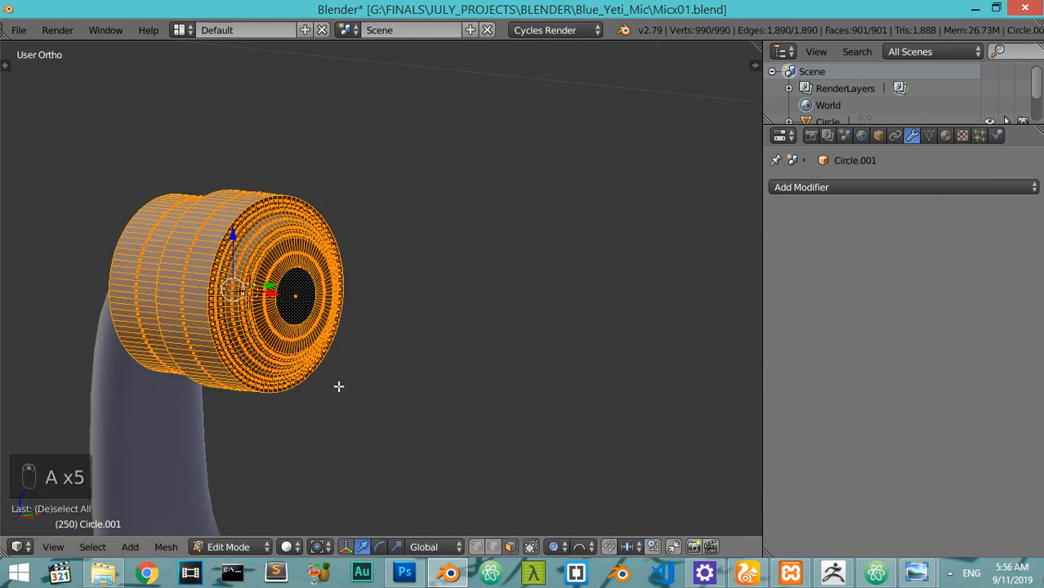
{"action": "key", "text": "ctrl+n"}
{"action": "key", "text": "Tab"}
{"action": "scroll", "coordinate": [339, 386], "scroll_direction": "up", "scroll_amount": 3}
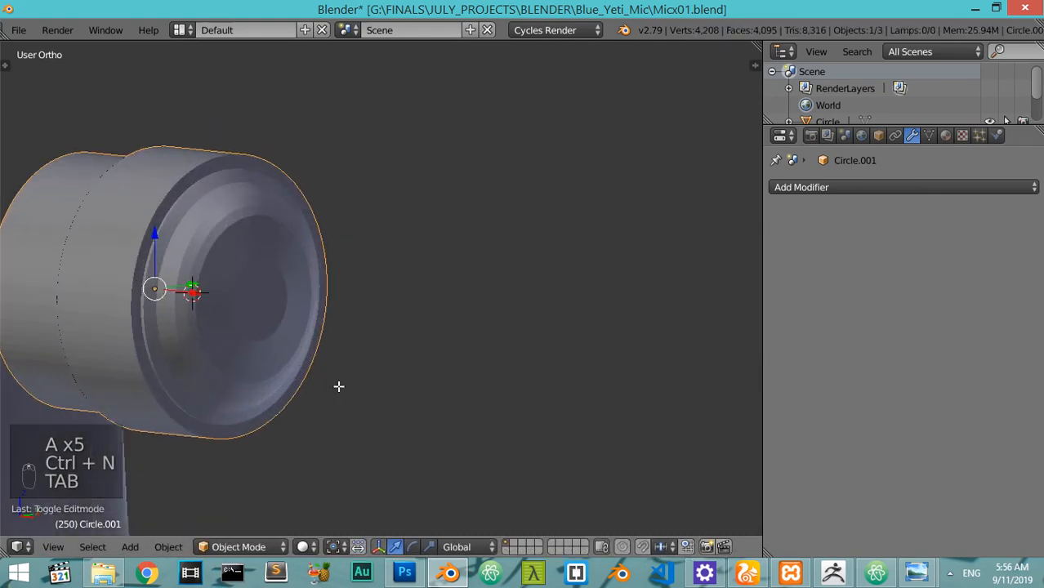
Show the knob in wireframe from the front and add two centred loop cuts around its main band
{"action": "key", "text": "Tab"}
{"action": "key", "text": "KP_1"}
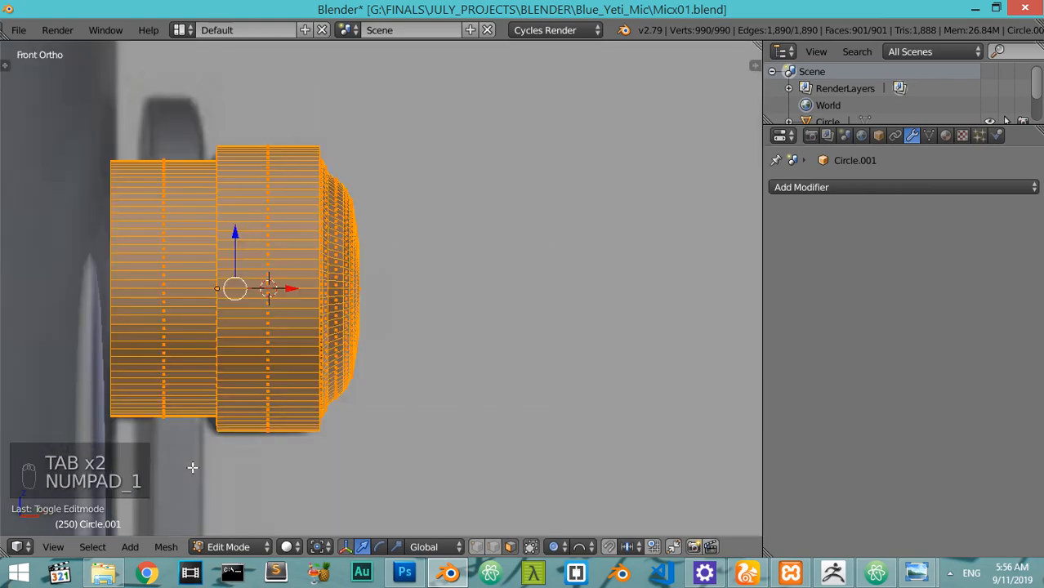
{"action": "key", "text": "z"}
{"action": "key", "text": "Tab"}
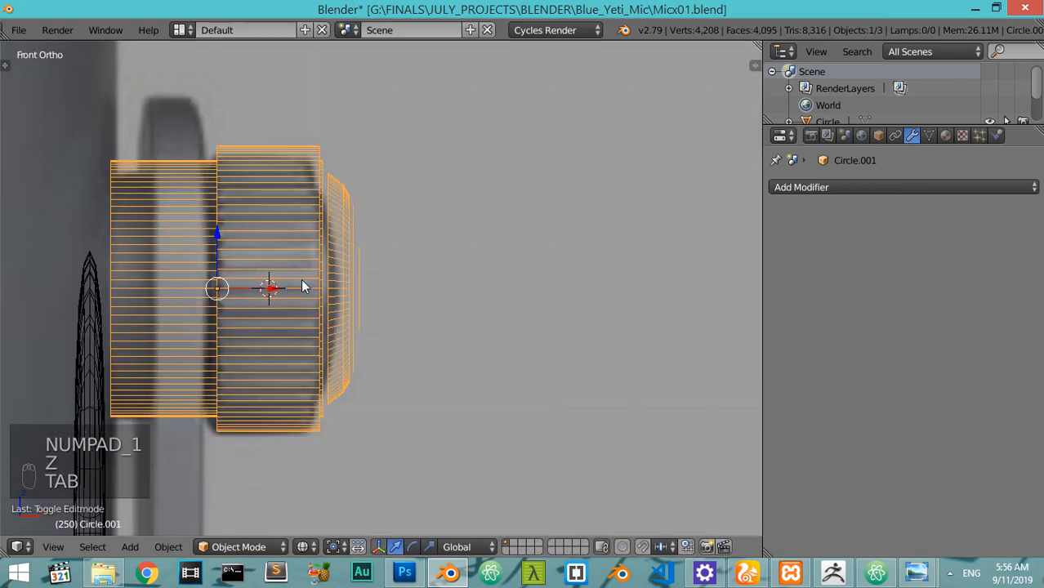
{"action": "key", "text": "Tab"}
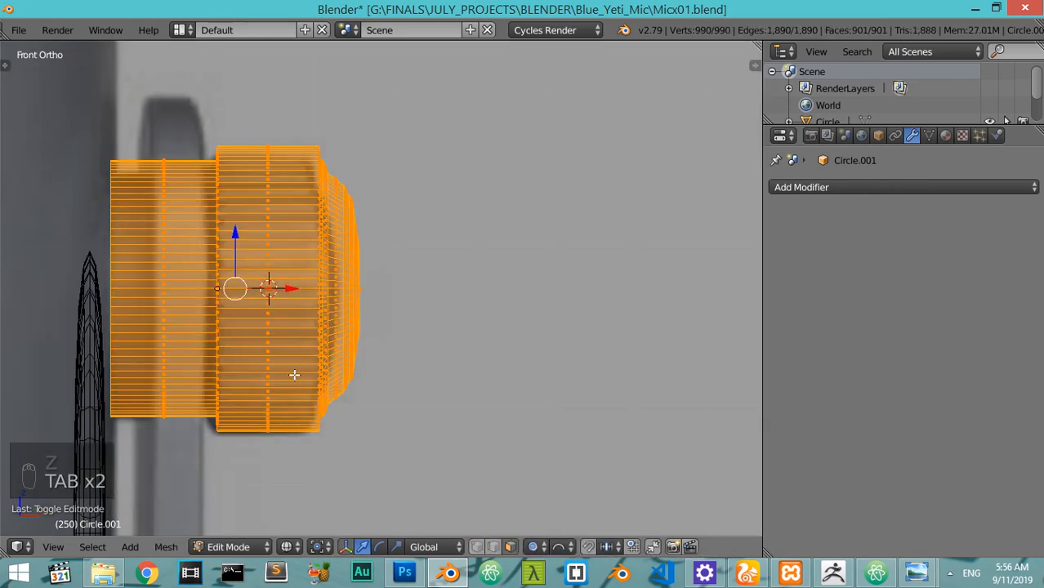
{"action": "key", "text": "ctrl+r"}
{"action": "right_click", "coordinate": [438, 450]}
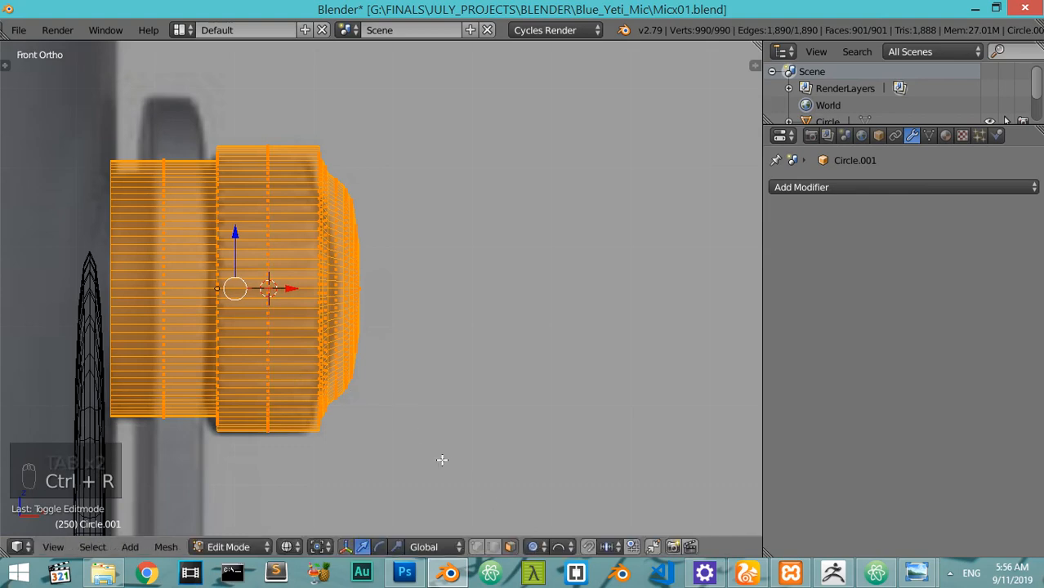
{"action": "key", "text": "ctrl+r"}
{"action": "scroll", "coordinate": [292, 364], "scroll_direction": "up", "scroll_amount": 1}
{"action": "left_click", "coordinate": [292, 363]}
{"action": "right_click", "coordinate": [292, 363]}
Turn off proportional editing and scale the two new loops apart along X toward the band's edges
{"action": "key", "text": "s"}
{"action": "key", "text": "x"}
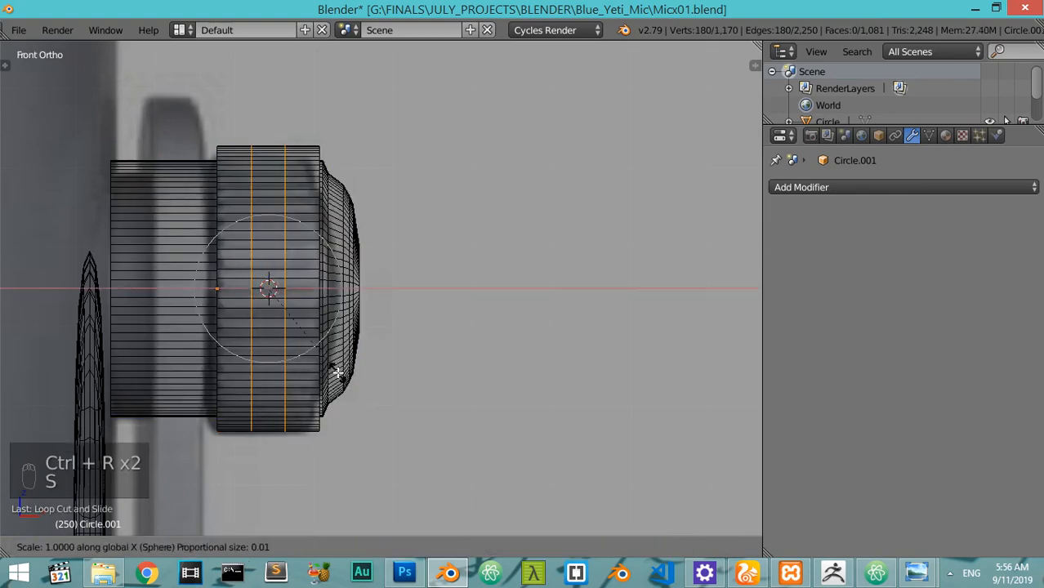
{"action": "right_click", "coordinate": [338, 372]}
{"action": "key", "text": "s"}
{"action": "key", "text": "x"}
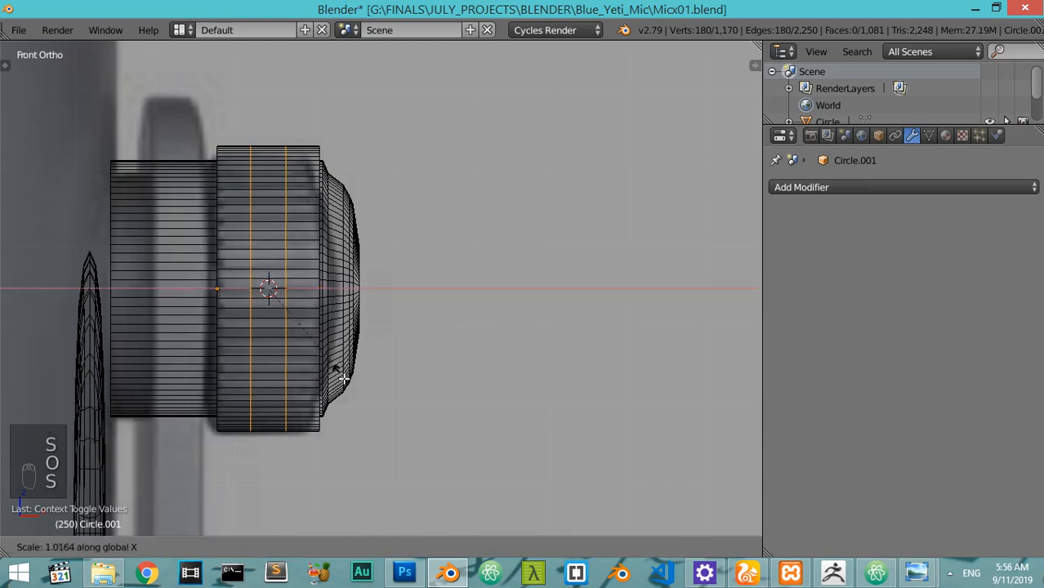
{"action": "left_click", "coordinate": [502, 356]}
In solid shading, select the face loop around the middle of the main band and apply Checker Deselect to it
{"action": "left_click", "coordinate": [512, 547]}
{"action": "key", "text": "z"}
{"action": "right_click", "coordinate": [280, 310], "text": "alt"}
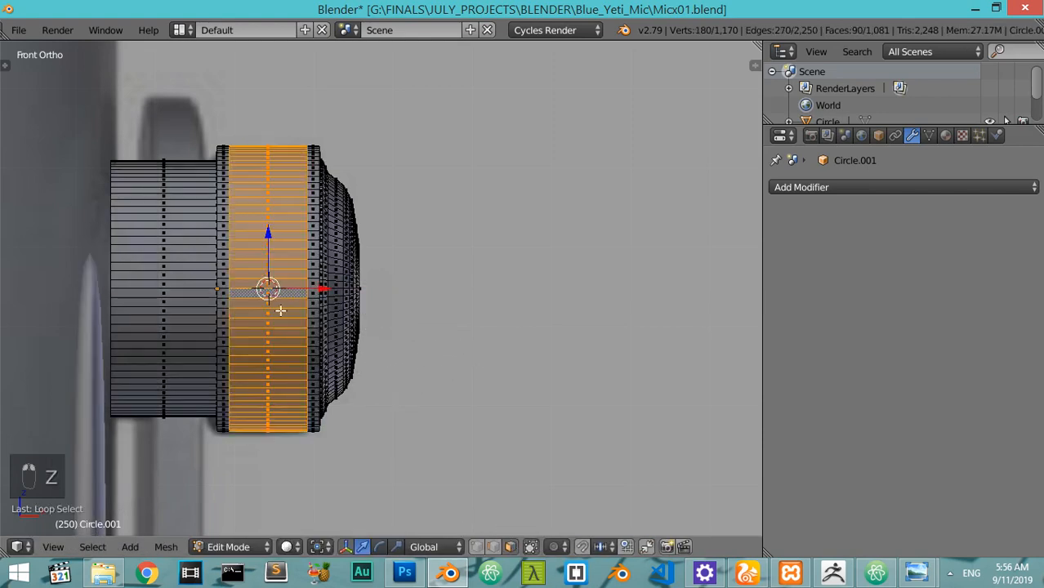
{"action": "left_click", "coordinate": [92, 546]}
{"action": "left_click", "coordinate": [126, 464]}
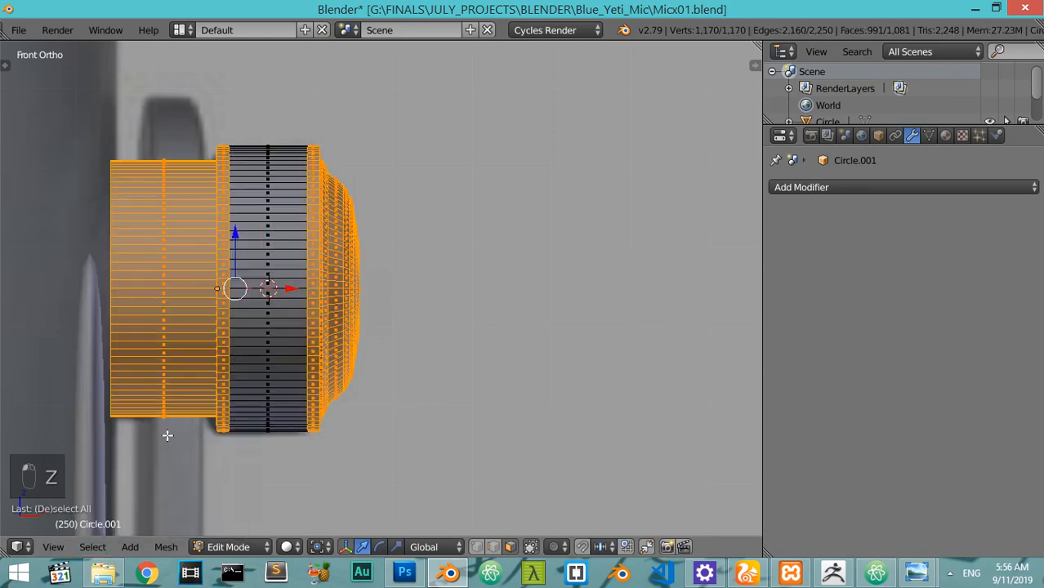
{"action": "key", "text": "a"}
{"action": "right_click", "coordinate": [270, 324], "text": "alt"}
{"action": "left_click", "coordinate": [92, 547]}
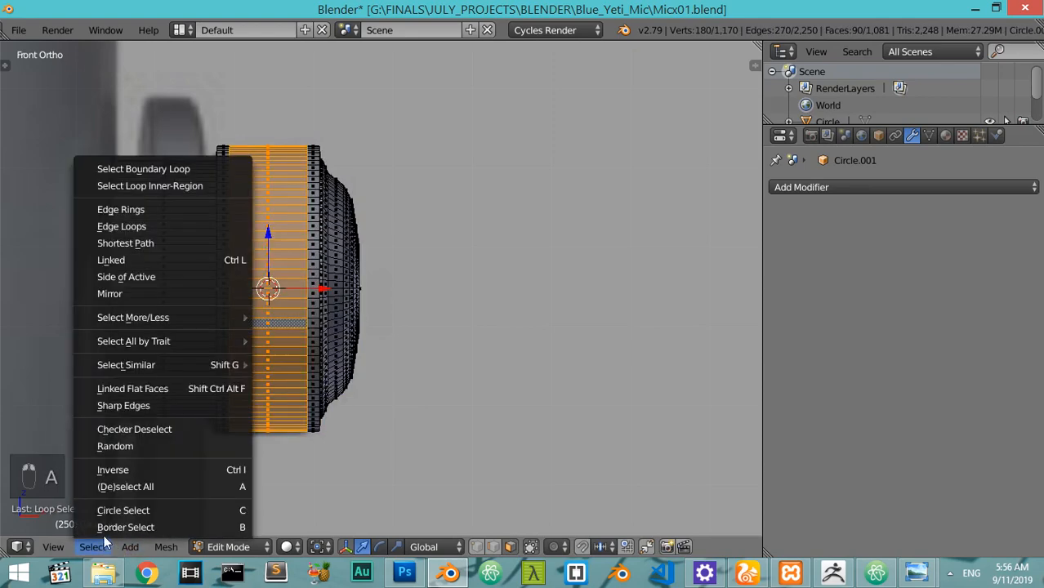
{"action": "left_click", "coordinate": [128, 430]}
{"action": "middle_click_drag", "start_coordinate": [269, 359], "coordinate": [259, 340]}
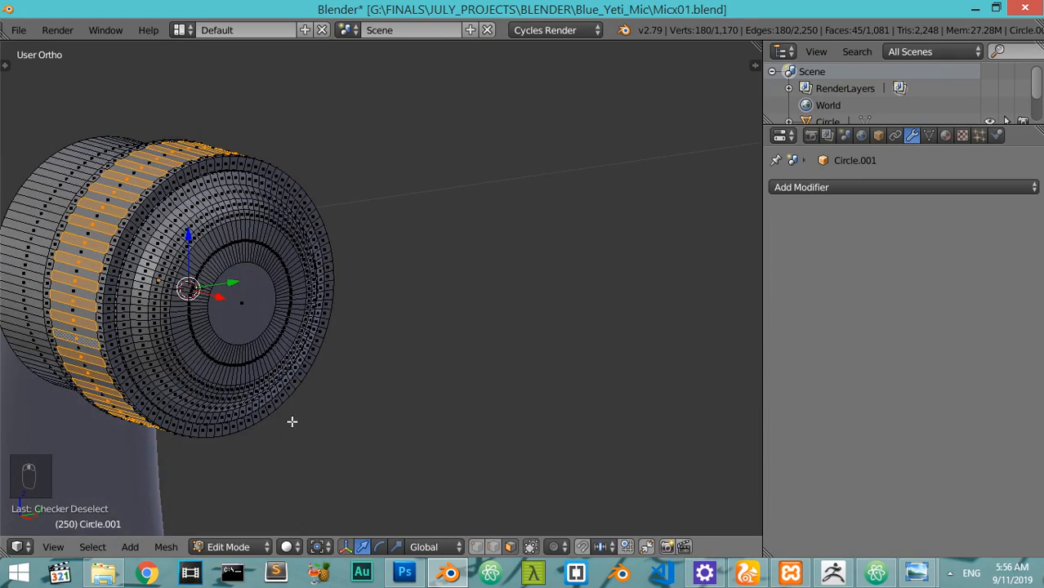
Extrude the alternating band faces outward by scaling them to about 1.1 with X locked, forming the grip ridges
{"action": "key", "text": "e"}
{"action": "key", "text": "s"}
{"action": "key", "text": "shift+x"}
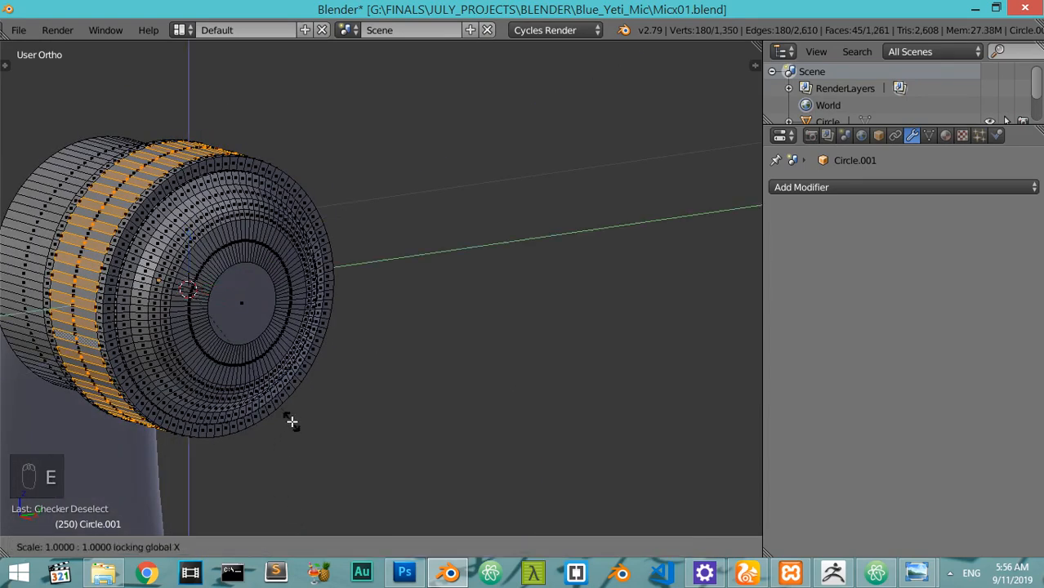
{"action": "type", "text": "1.1"}
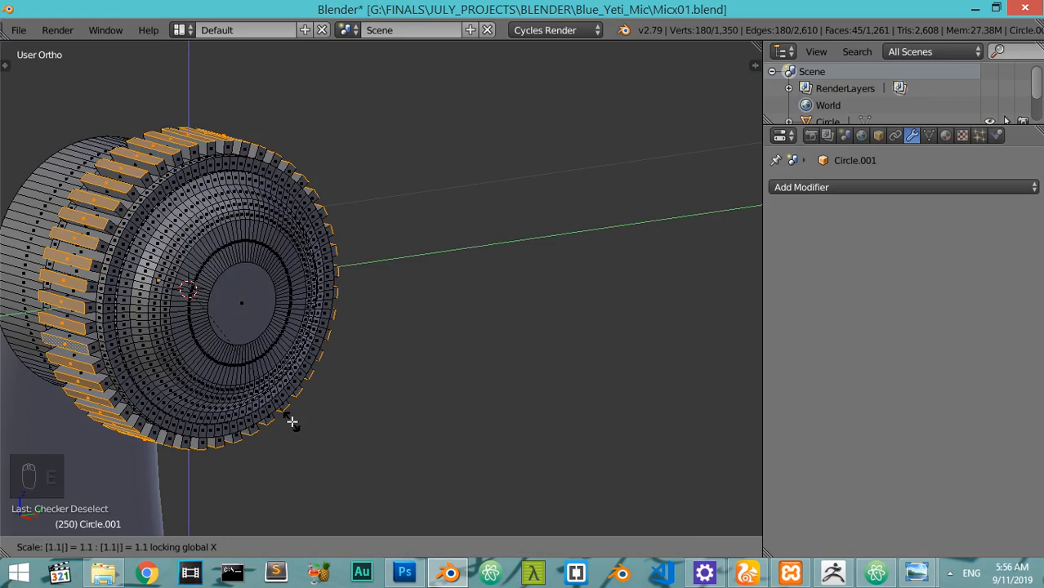
{"action": "key", "text": "Return"}
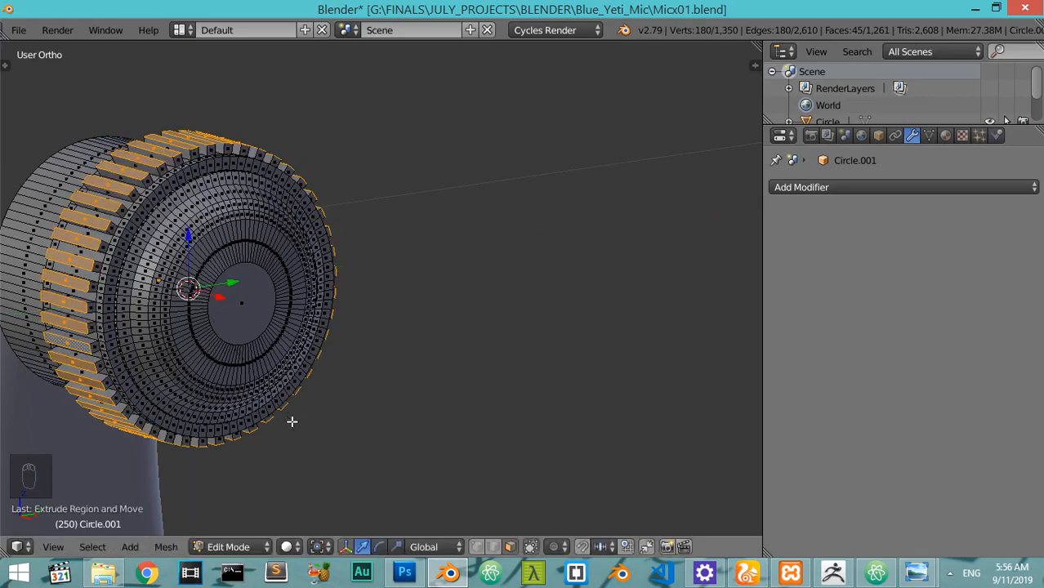
Return to Object Mode and add a Subdivision Surface modifier with 1 view level to the knob
{"action": "key", "text": "Tab"}
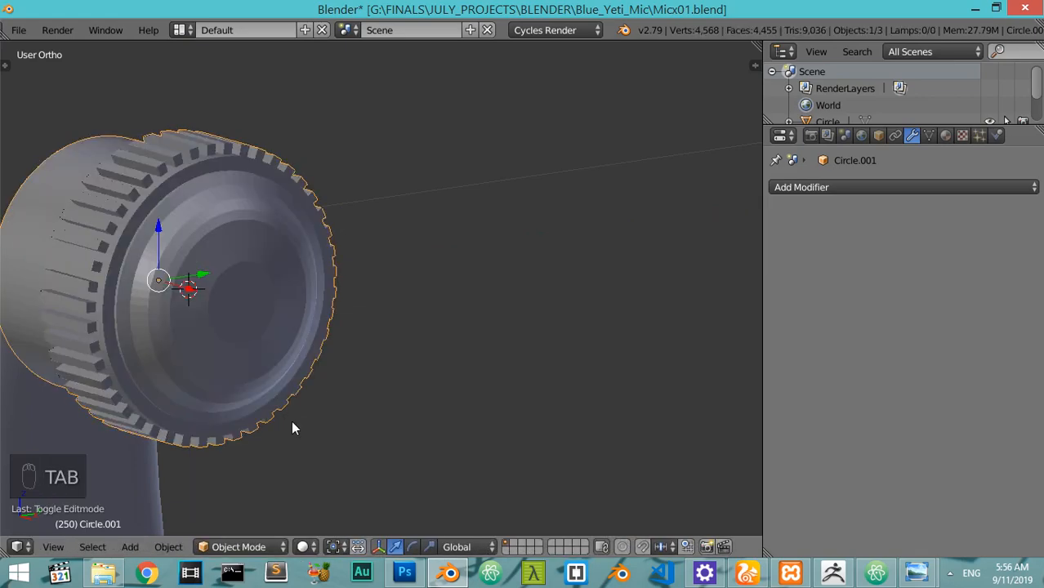
{"action": "key", "text": "ctrl+1"}
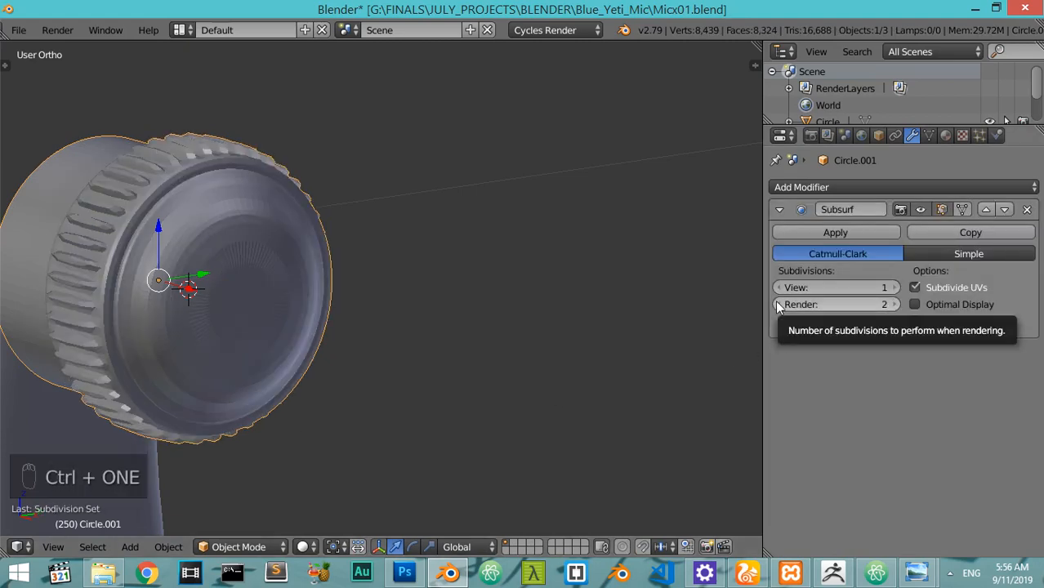
Collapse the knob's Subsurf modifier settings and apply smooth shading to the knob
{"action": "left_click", "coordinate": [781, 210]}
{"action": "key", "text": "t"}
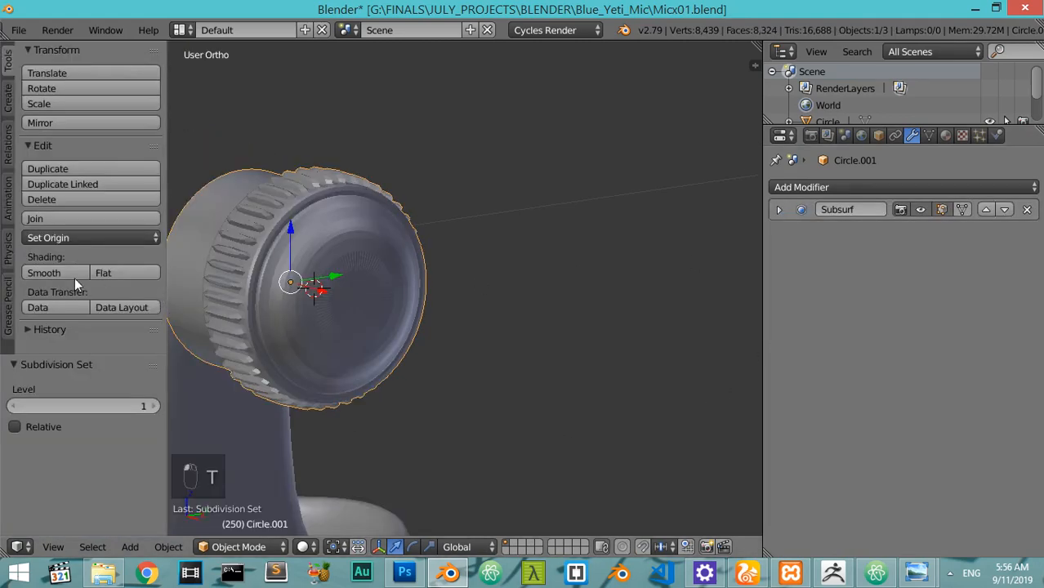
{"action": "left_click", "coordinate": [33, 271]}
{"action": "key", "text": "t"}
In Edit Mode, add two loop cuts around the ridged band and slide one close to each of its edges
{"action": "key", "text": "KP_1"}
{"action": "key", "text": "Tab"}
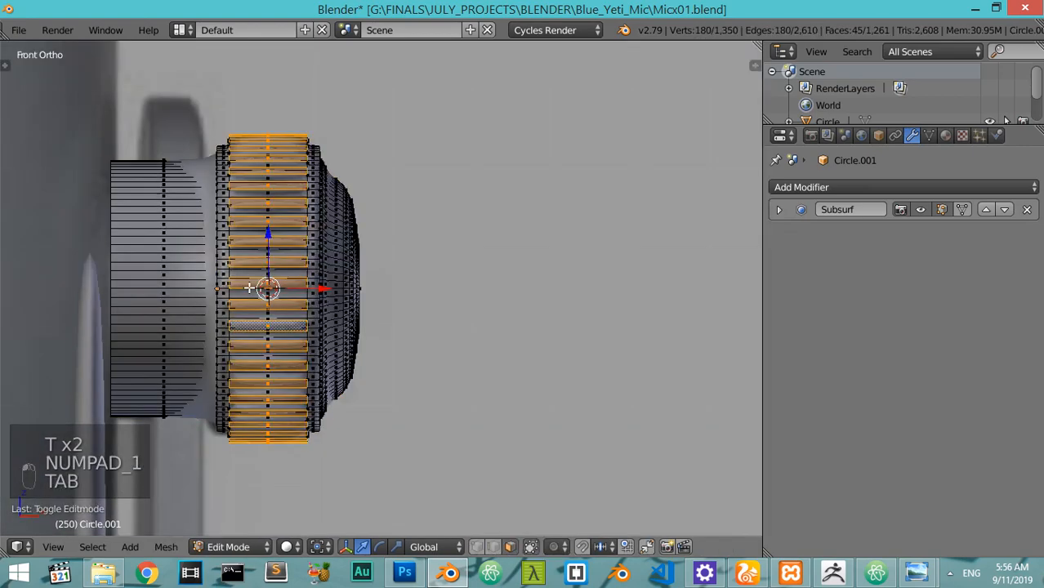
{"action": "key", "text": "ctrl+r"}
{"action": "left_click", "coordinate": [272, 282]}
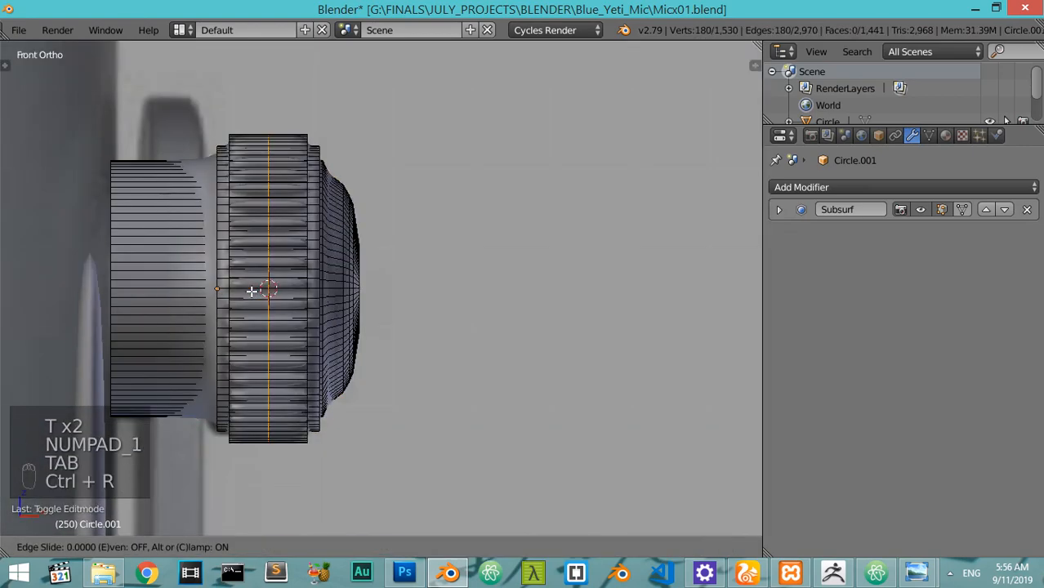
{"action": "left_click", "coordinate": [287, 249]}
{"action": "key", "text": "ctrl+r"}
{"action": "left_click", "coordinate": [275, 265]}
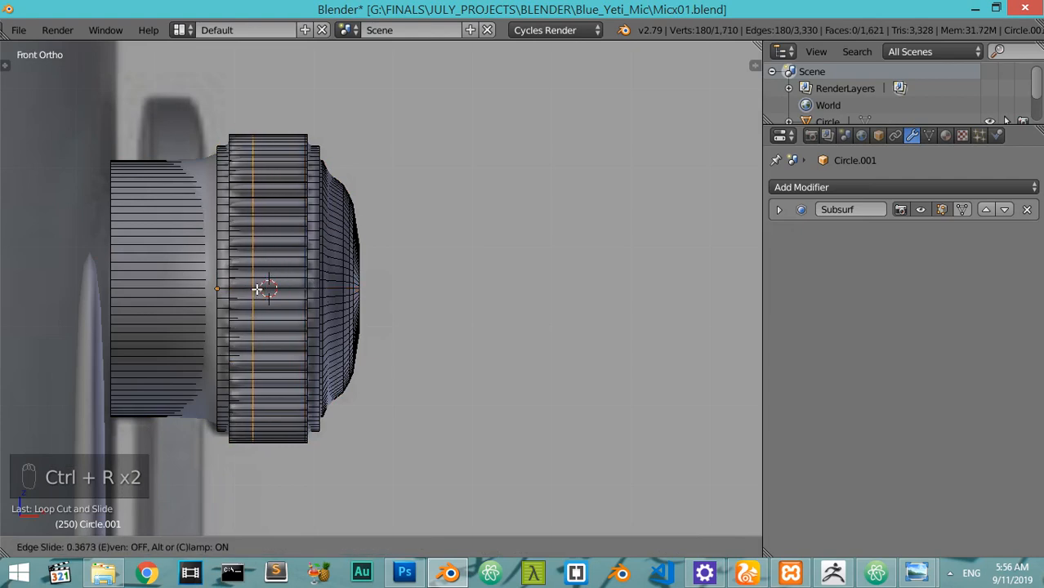
{"action": "left_click", "coordinate": [236, 330]}
{"action": "key", "text": "Tab"}
{"action": "scroll", "coordinate": [233, 320], "scroll_direction": "up", "scroll_amount": 1}
{"action": "key", "text": "Tab"}
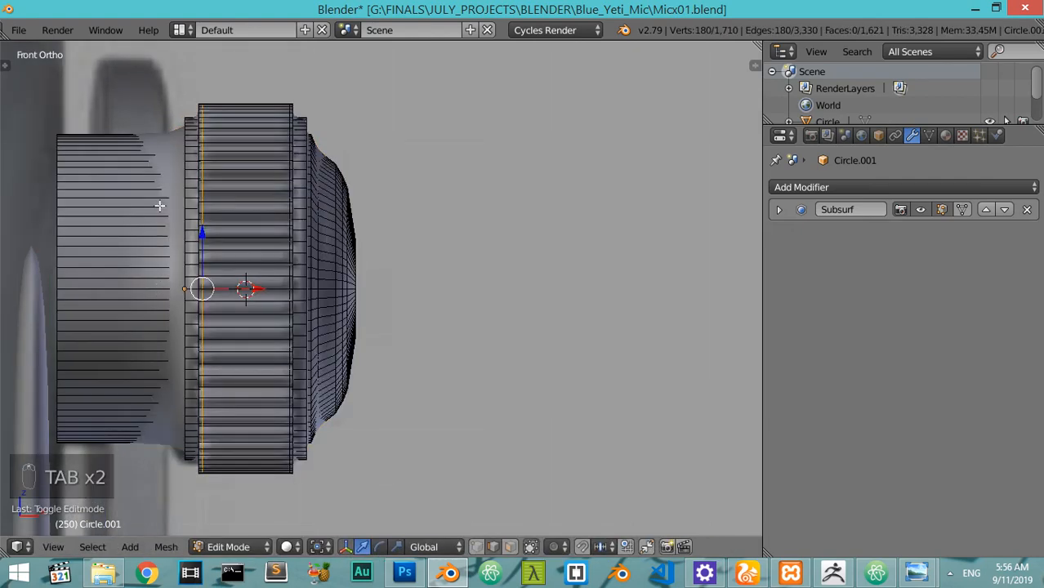
Add a loop cut around the knob's plain cylinder, slide it up against the ridged band, and return to Object Mode
{"action": "key", "text": "ctrl+r"}
{"action": "left_click", "coordinate": [166, 151]}
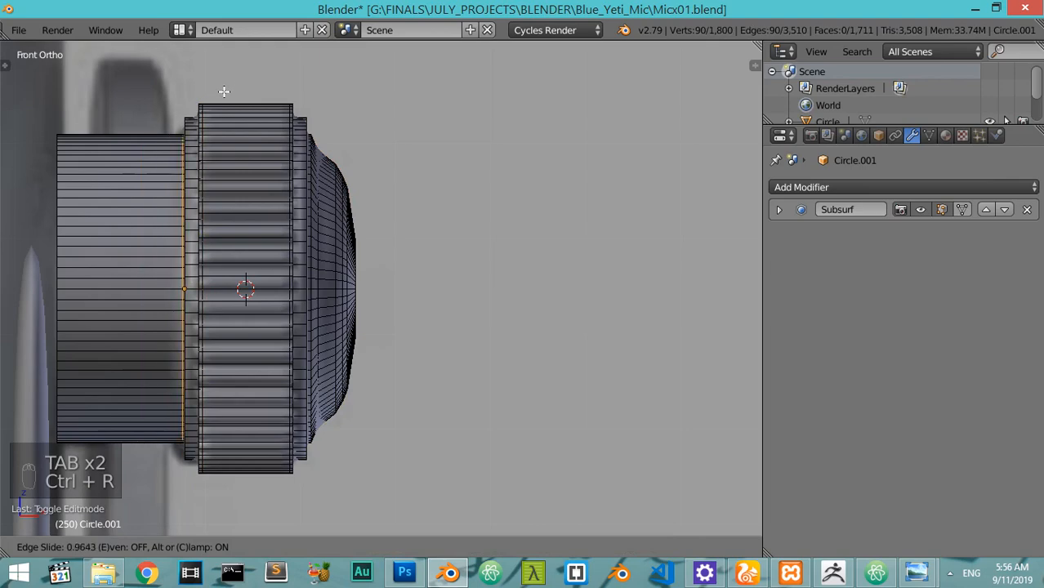
{"action": "left_click", "coordinate": [282, 240]}
{"action": "key", "text": "Tab"}
{"action": "middle_click_drag", "start_coordinate": [359, 364], "coordinate": [286, 372]}
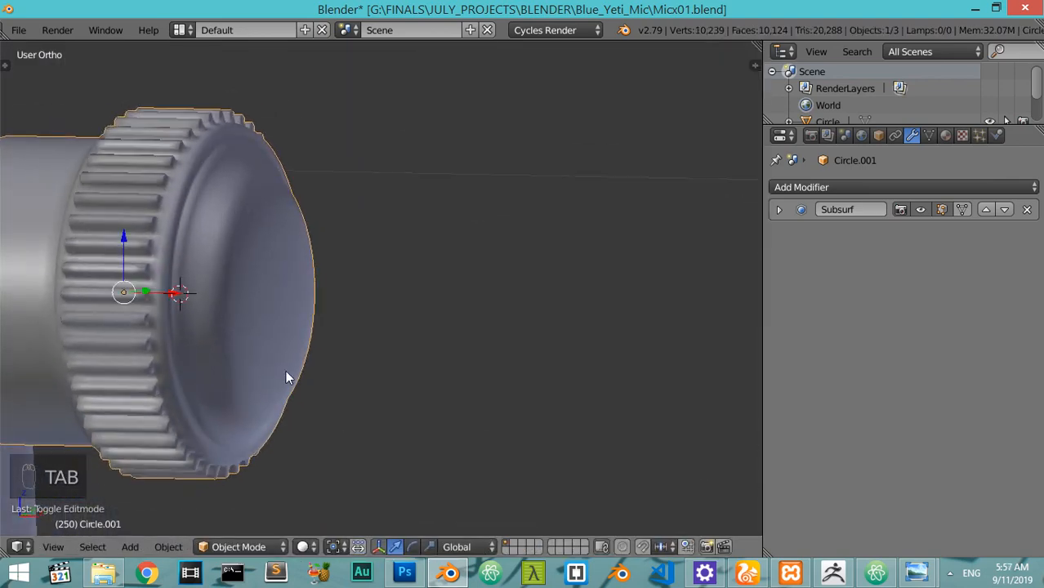
{"action": "key", "text": "KP_1"}
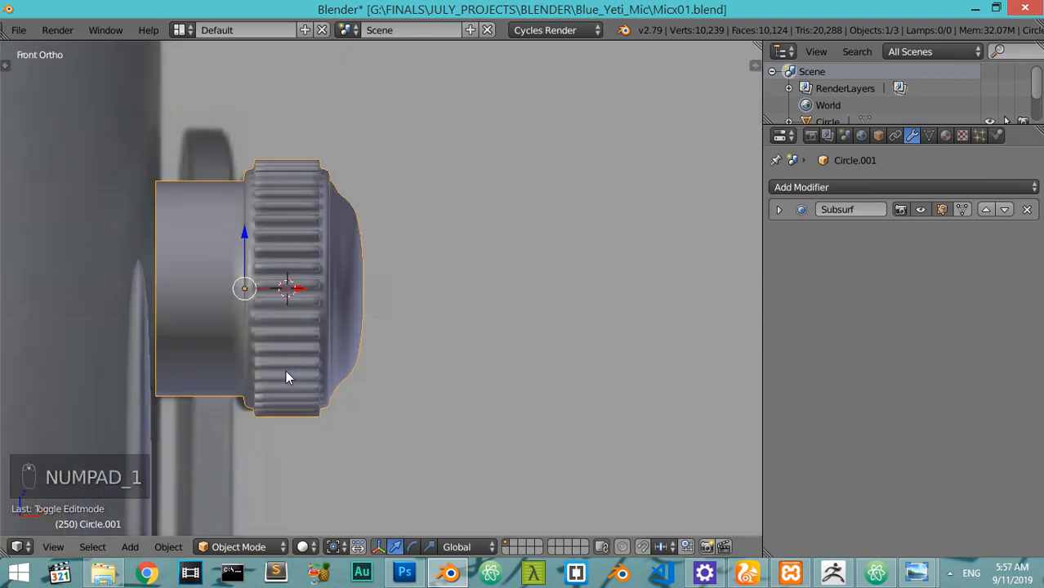
{"action": "key", "text": "KP_Divide"}
{"action": "key", "text": "KP_Divide"}
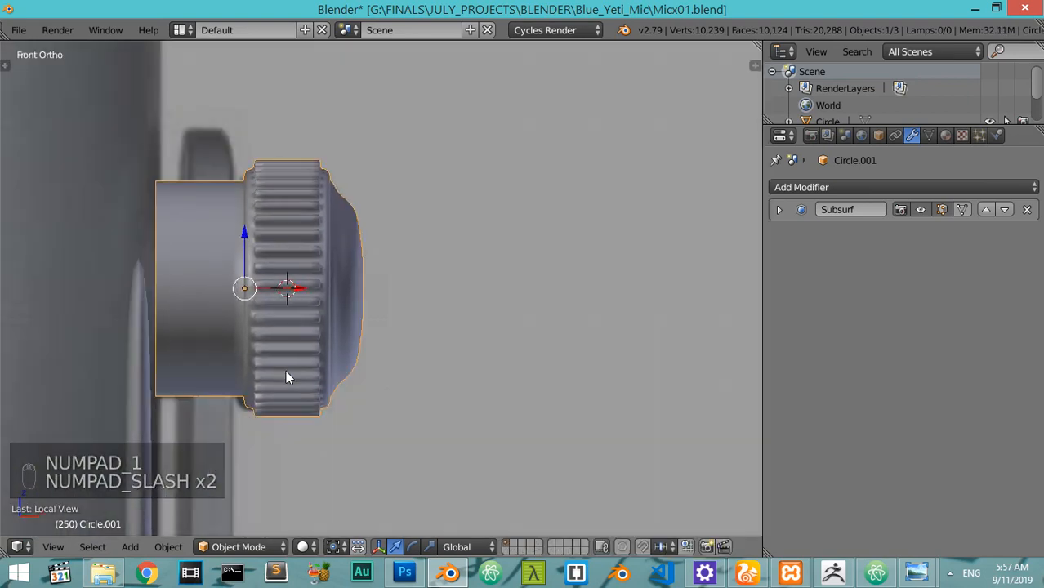
Rename the microphone's forked stand object as "stand"
{"action": "scroll", "coordinate": [251, 362], "scroll_direction": "down", "scroll_amount": 8}
{"action": "middle_click_drag", "start_coordinate": [335, 316], "coordinate": [328, 195], "text": "shift"}
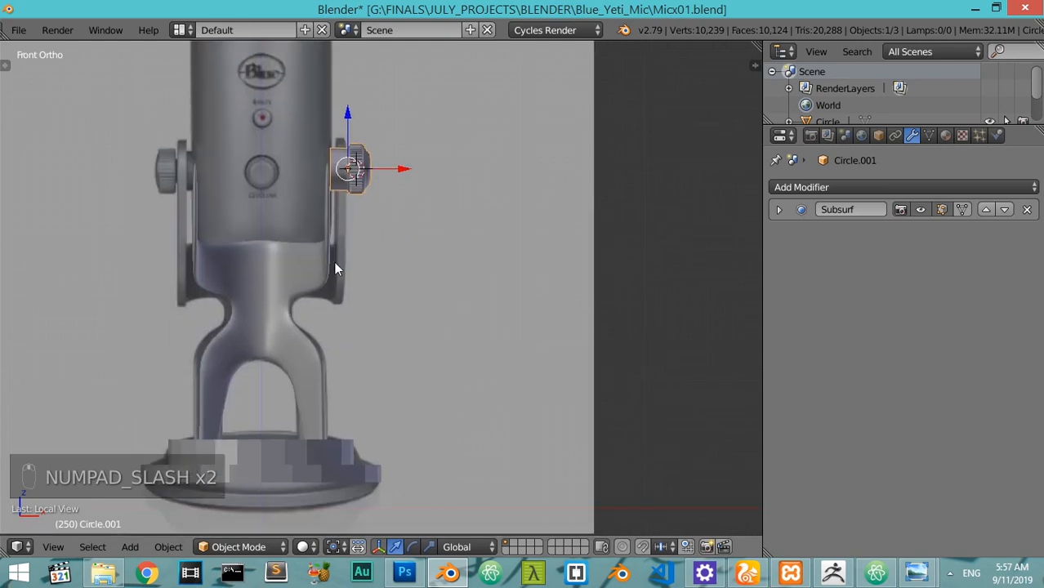
{"action": "right_click", "coordinate": [299, 433]}
{"action": "right_click", "coordinate": [297, 445]}
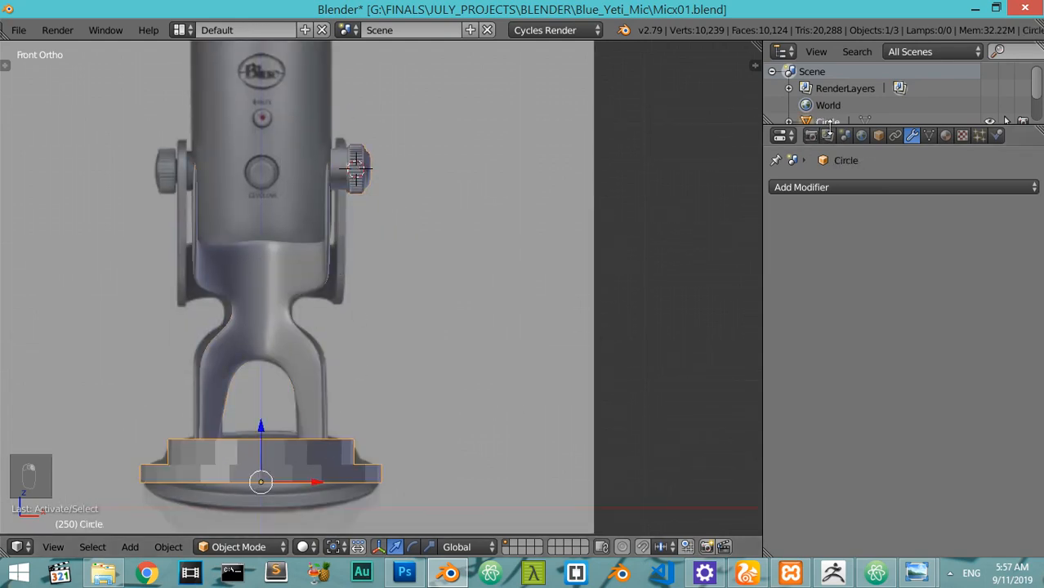
{"action": "left_click", "coordinate": [879, 136]}
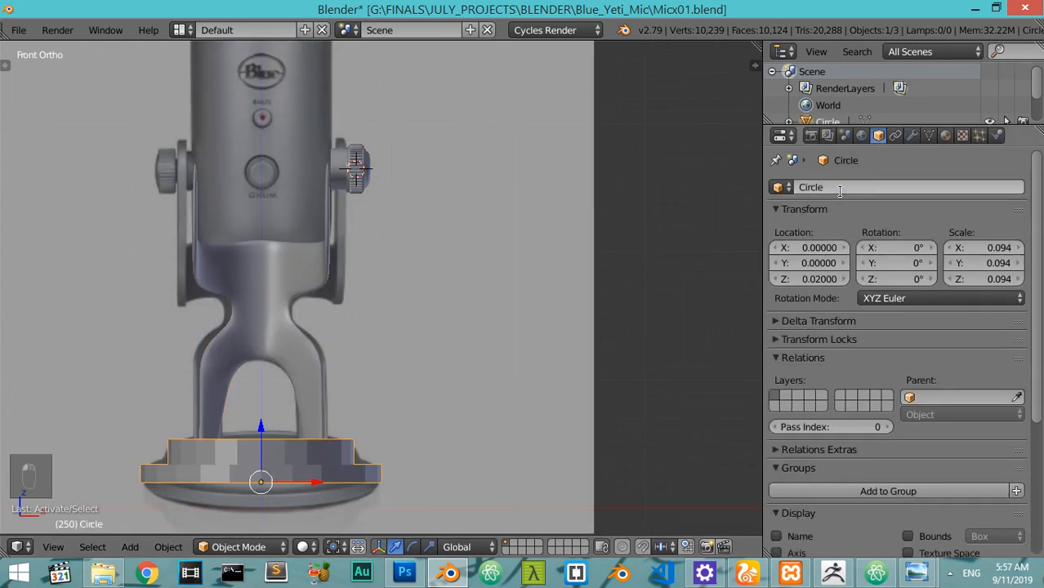
{"action": "right_click", "coordinate": [307, 261]}
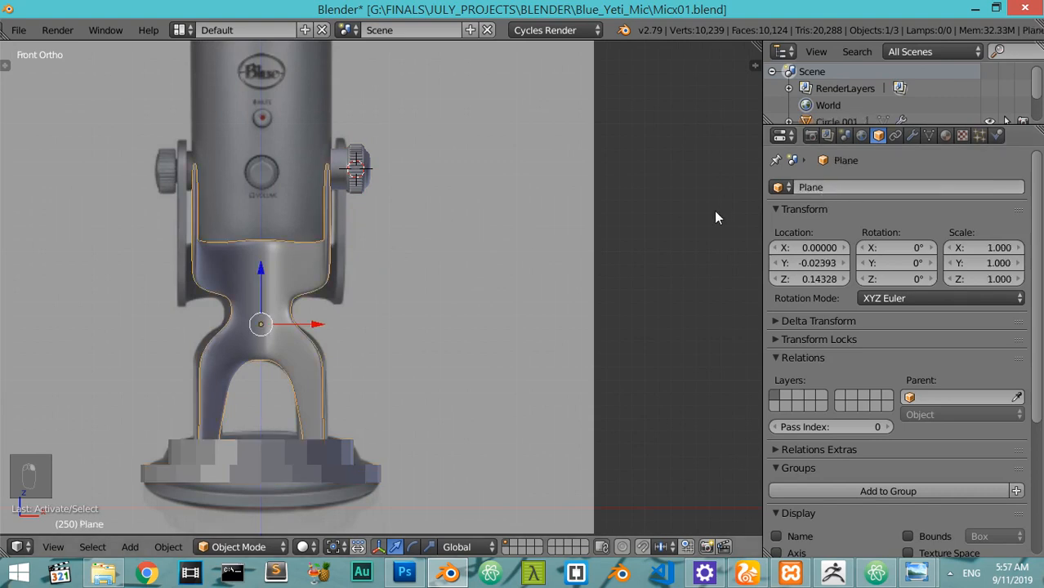
{"action": "left_click", "coordinate": [829, 187]}
{"action": "type", "text": "s"}
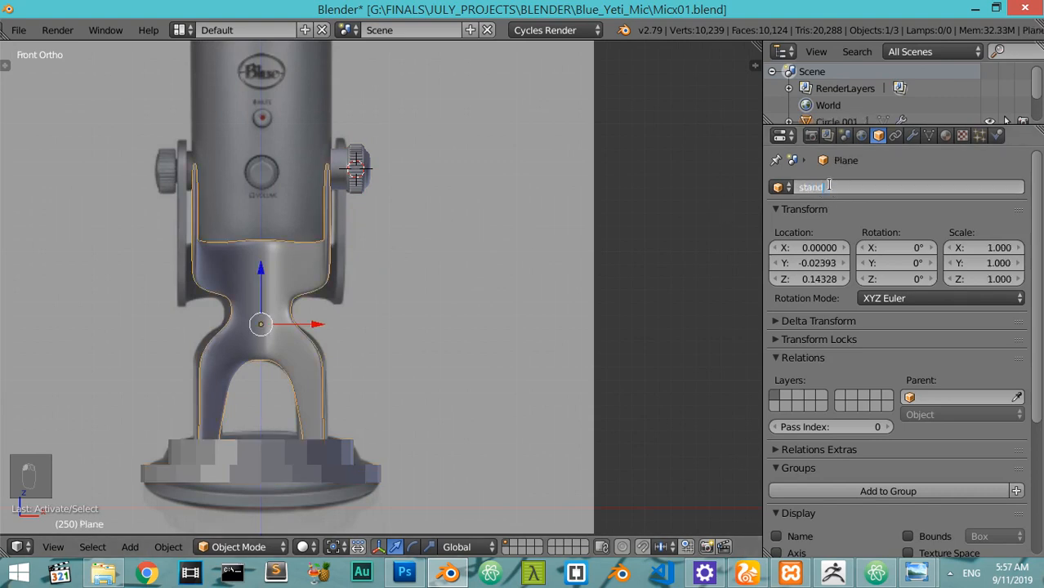
{"action": "type", "text": "tand"}
{"action": "key", "text": "Return"}
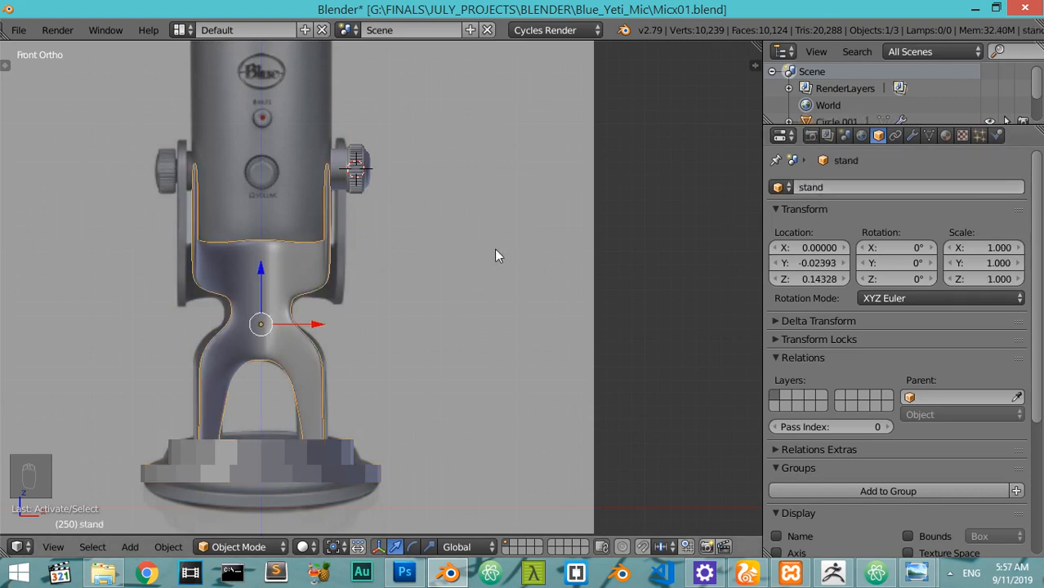
Rename the round bottom object as "base" and snap the 3D cursor to it
{"action": "right_click", "coordinate": [272, 456]}
{"action": "key", "text": "shift+s"}
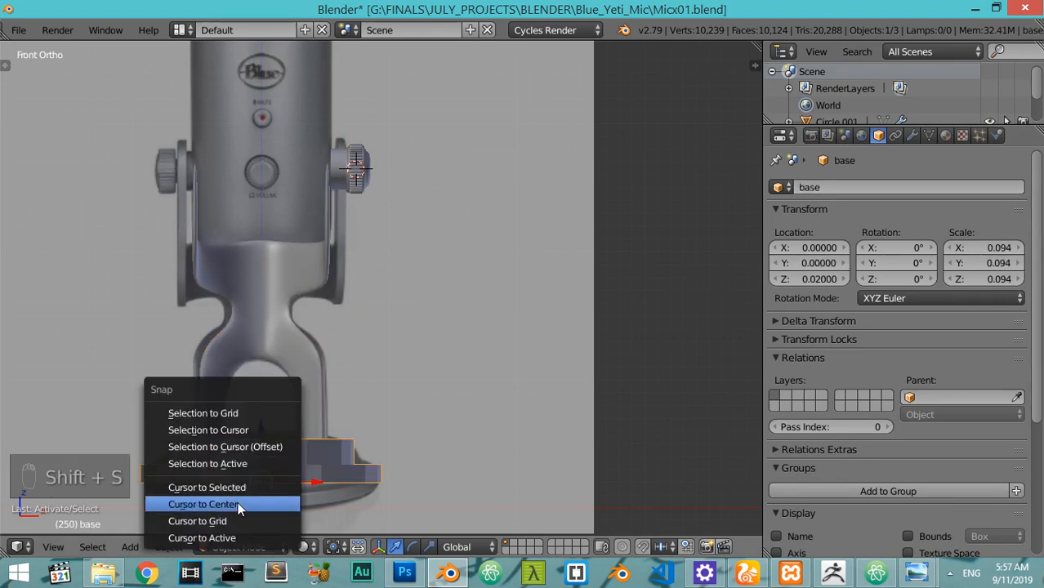
{"action": "left_click", "coordinate": [245, 487]}
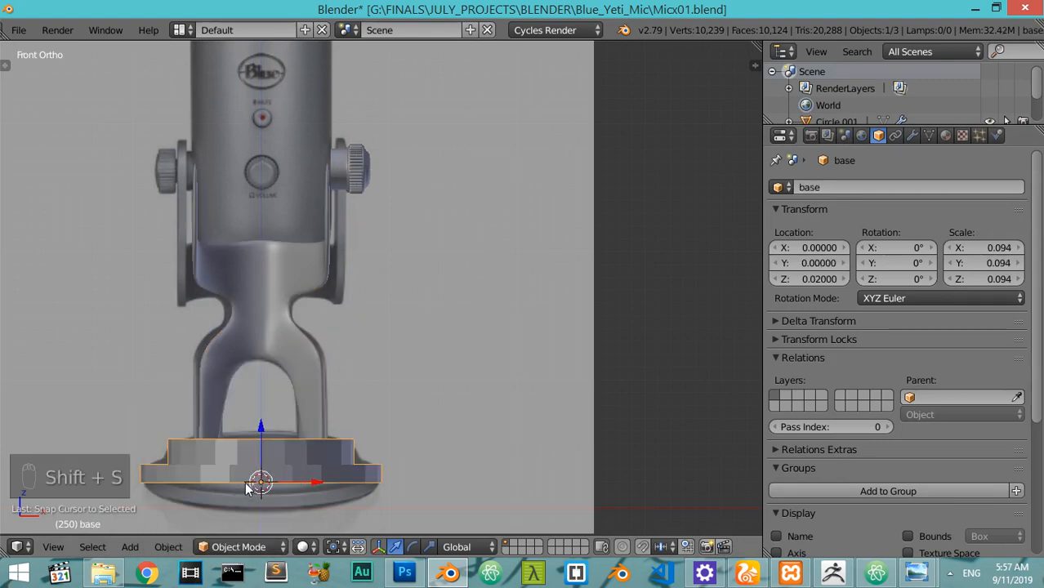
Set the pivot point to 3D Cursor and scale the stand up uniformly to about 1.081
{"action": "right_click", "coordinate": [302, 323]}
{"action": "left_click", "coordinate": [334, 547]}
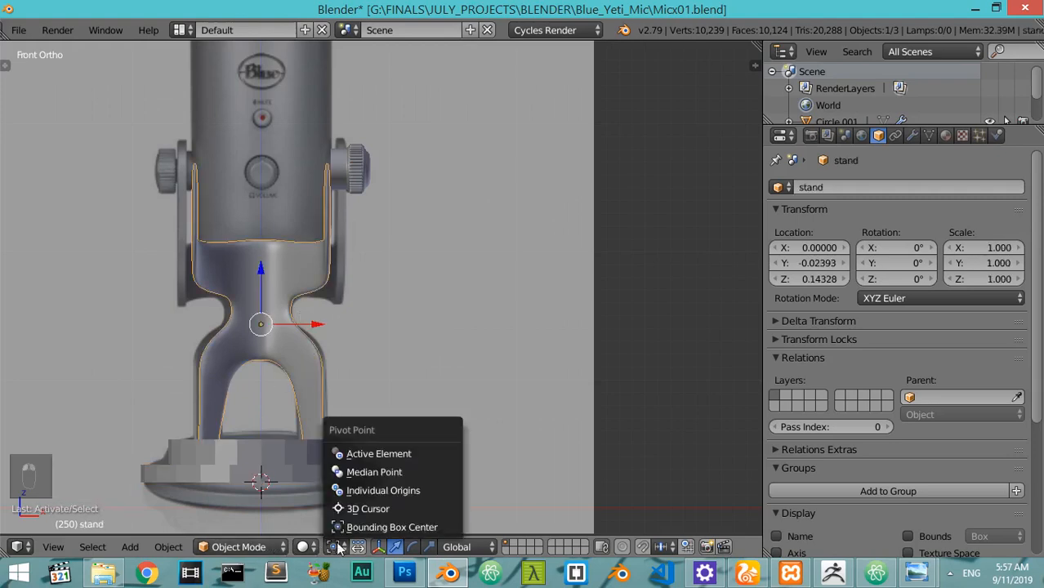
{"action": "left_click", "coordinate": [368, 508]}
{"action": "key", "text": "s"}
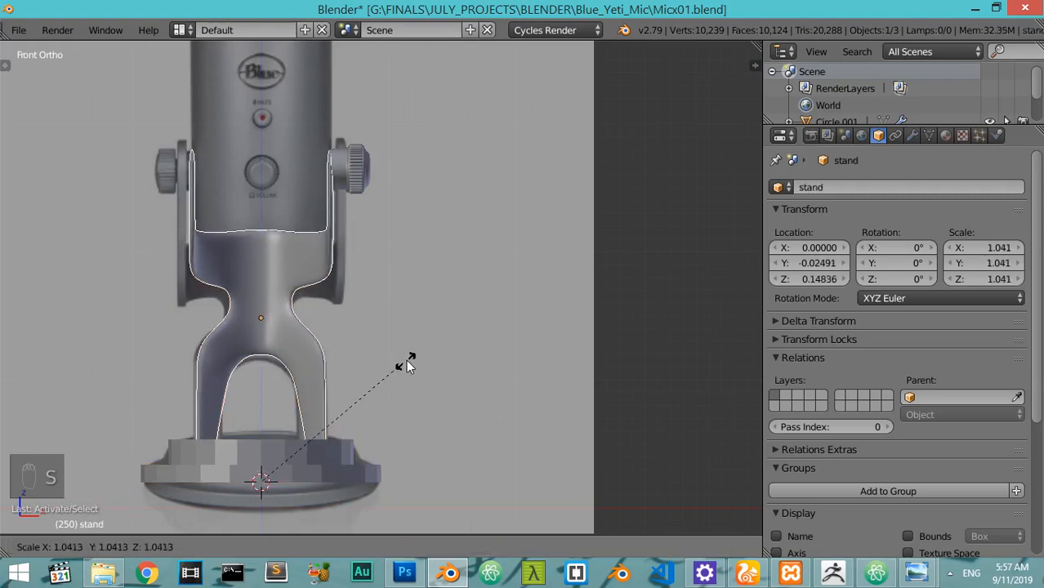
{"action": "left_click", "coordinate": [410, 356]}
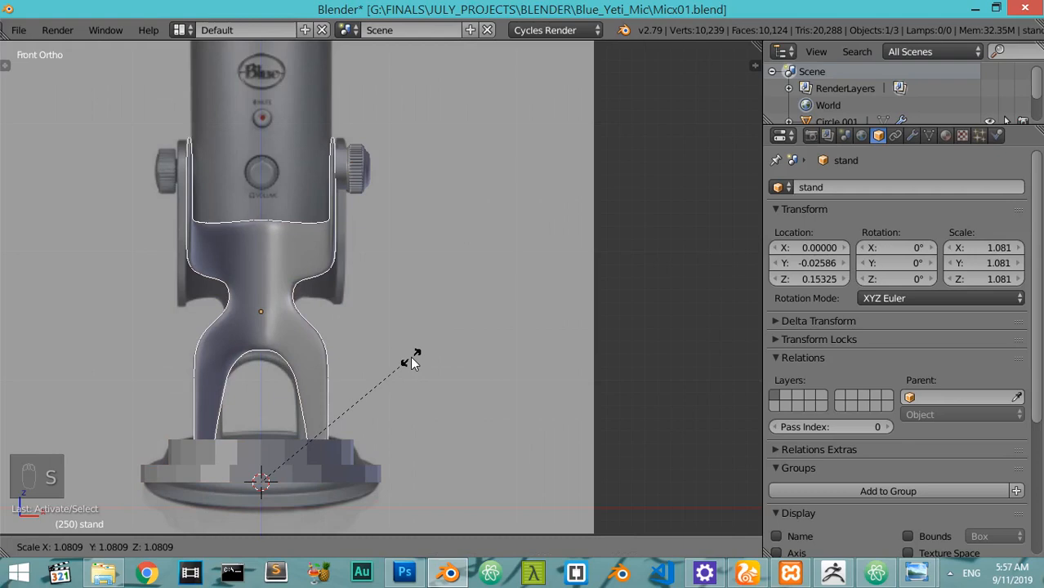
Scale the stand by 1.1 along the X axis so its arms widen to the reference image
{"action": "key", "text": "s"}
{"action": "key", "text": "x"}
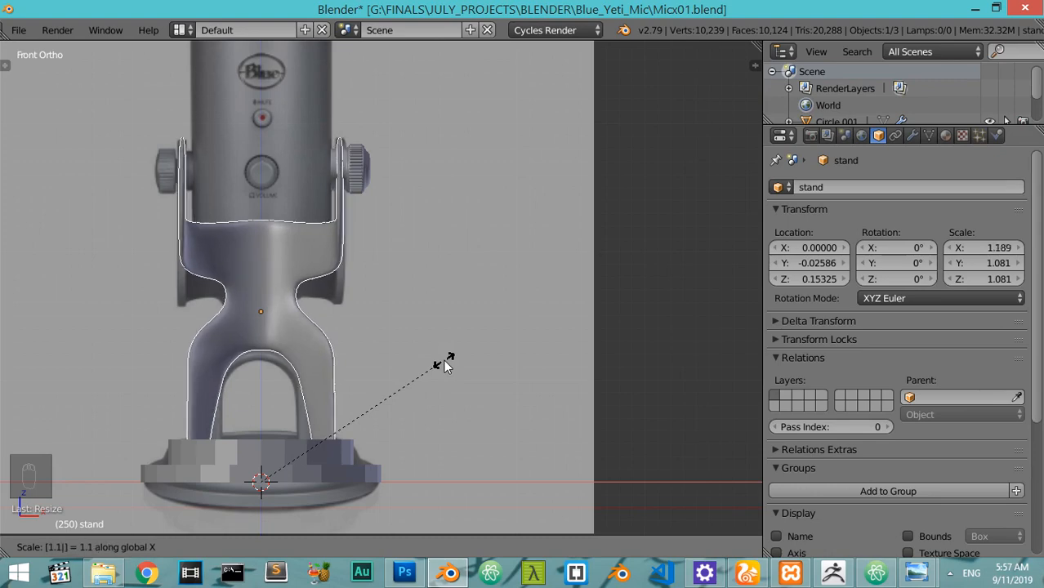
{"action": "left_click", "coordinate": [445, 360]}
{"action": "key", "text": "z"}
{"action": "key", "text": "z"}
{"action": "key", "text": "z"}
{"action": "mouse_move", "coordinate": [444, 368]}
{"action": "middle_mouse_down"}
{"action": "mouse_move", "coordinate": [299, 395]}
{"action": "mouse_move", "coordinate": [190, 392]}
{"action": "mouse_move", "coordinate": [238, 372]}
{"action": "mouse_move", "coordinate": [256, 401]}
{"action": "mouse_move", "coordinate": [365, 396]}
{"action": "middle_mouse_up"}
{"action": "key", "text": "KP_1"}
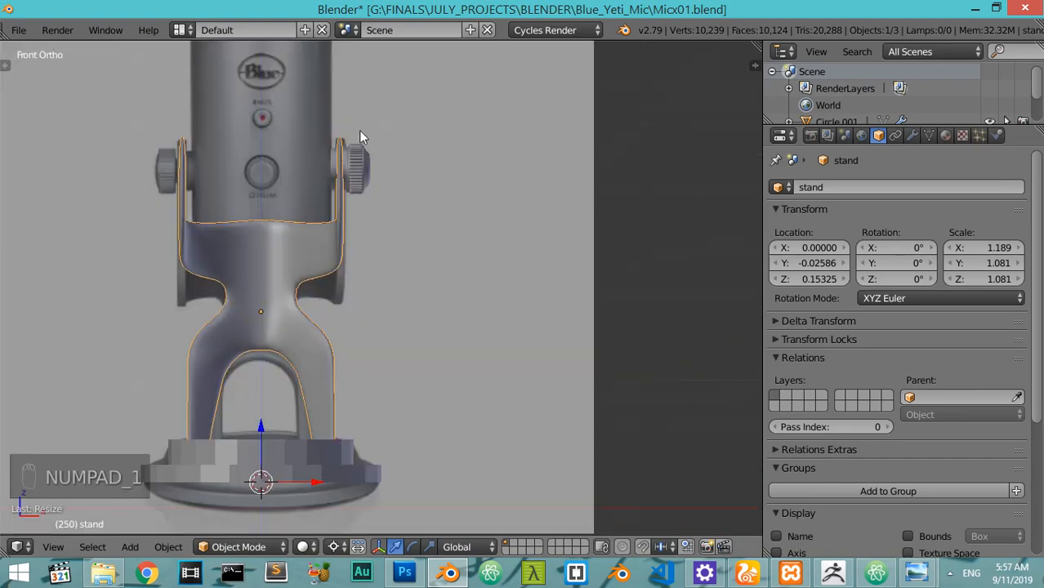
Add a Mirror modifier on the X axis to the side knob, using "base" as the mirror object
{"action": "right_click", "coordinate": [357, 151]}
{"action": "left_click", "coordinate": [910, 137]}
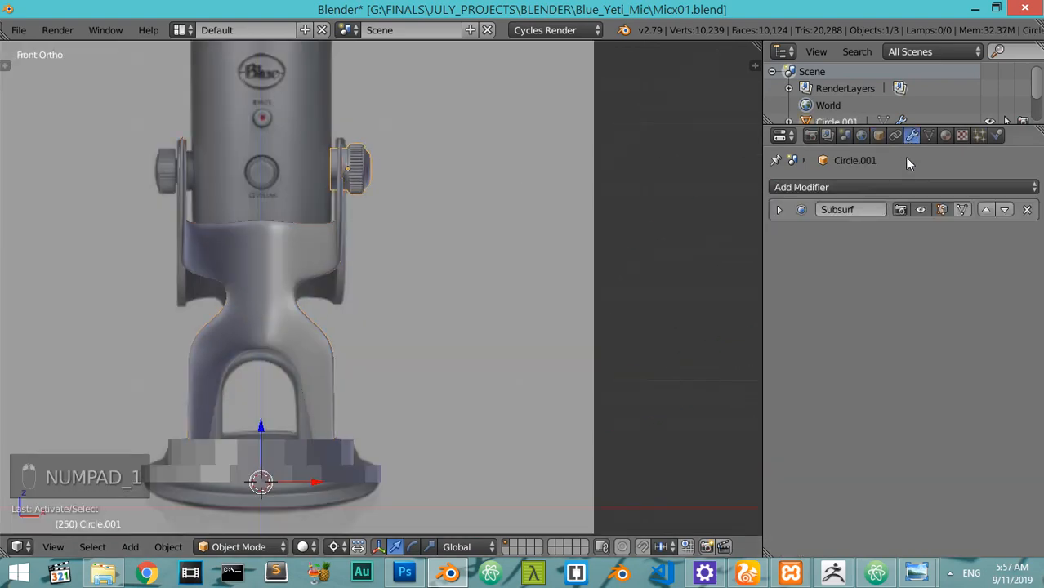
{"action": "left_click", "coordinate": [867, 187]}
{"action": "left_click", "coordinate": [722, 343]}
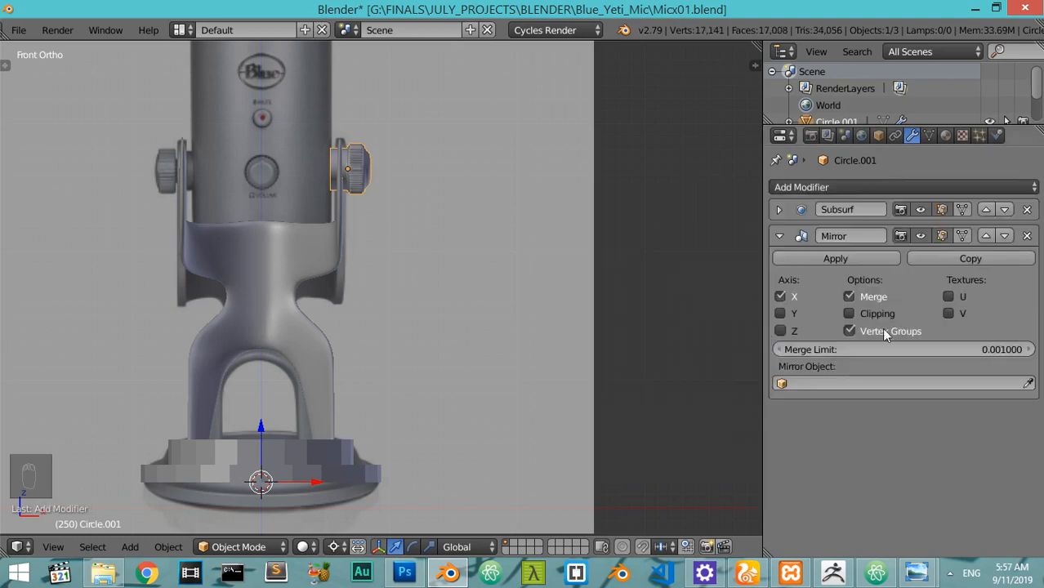
{"action": "left_click", "coordinate": [894, 380]}
{"action": "type", "text": "bas"}
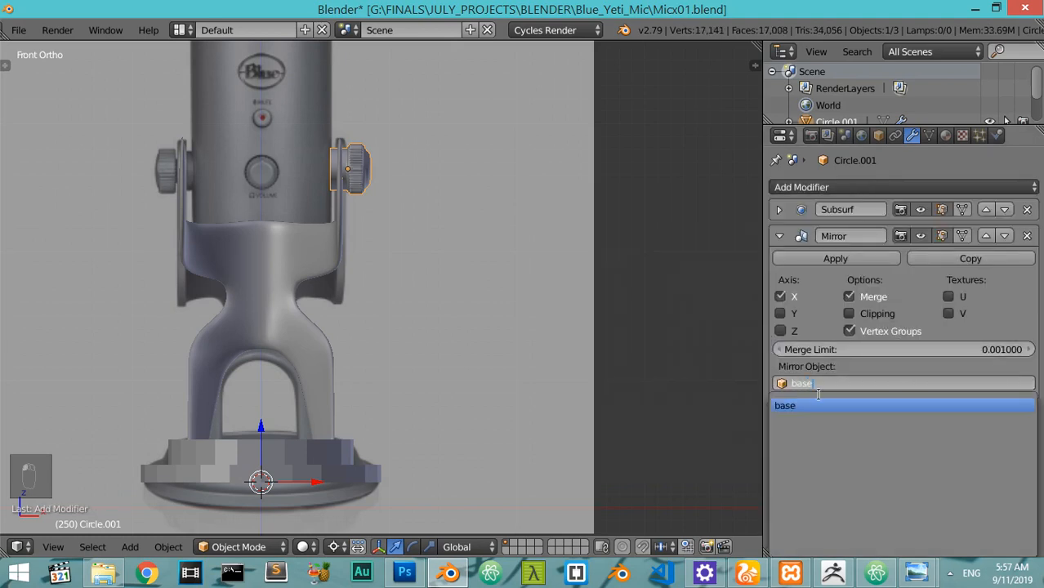
{"action": "type", "text": "e"}
{"action": "key", "text": "Return"}
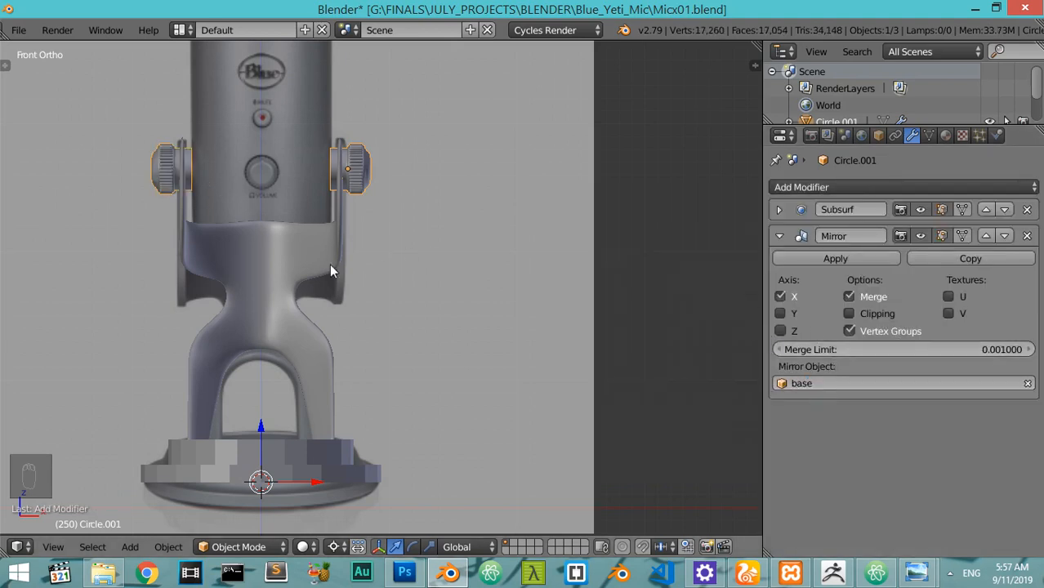
Switch to the empty second layer and frame the microphone body in the front reference image
{"action": "scroll", "coordinate": [365, 277], "scroll_direction": "down", "scroll_amount": 2}
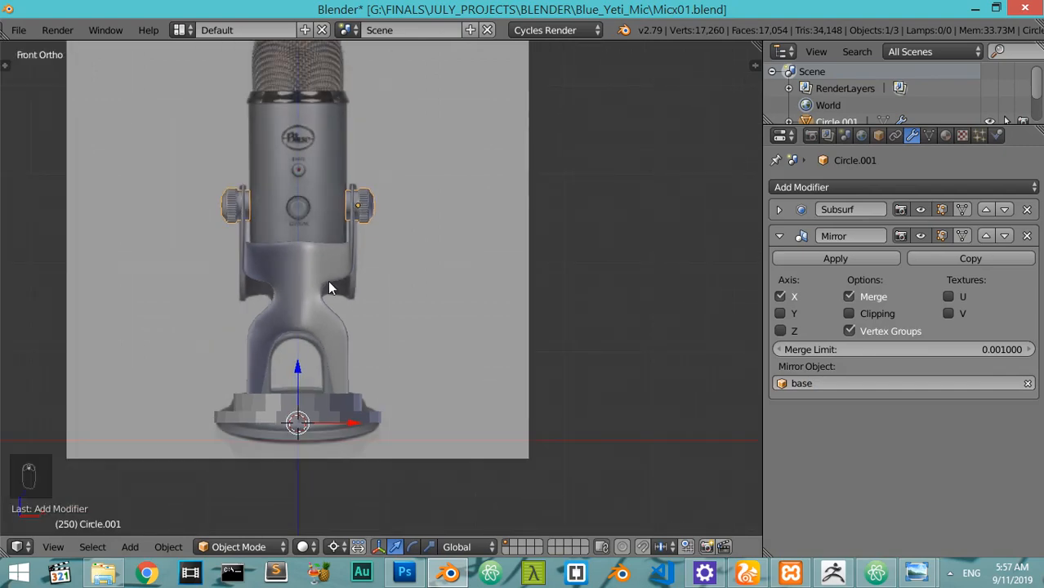
{"action": "scroll", "coordinate": [329, 286], "scroll_direction": "up", "scroll_amount": 2}
{"action": "key", "text": "z"}
{"action": "key", "text": "z"}
{"action": "scroll", "coordinate": [330, 288], "scroll_direction": "up", "scroll_amount": 2}
{"action": "middle_click_drag", "start_coordinate": [329, 286], "coordinate": [384, 300], "text": "shift"}
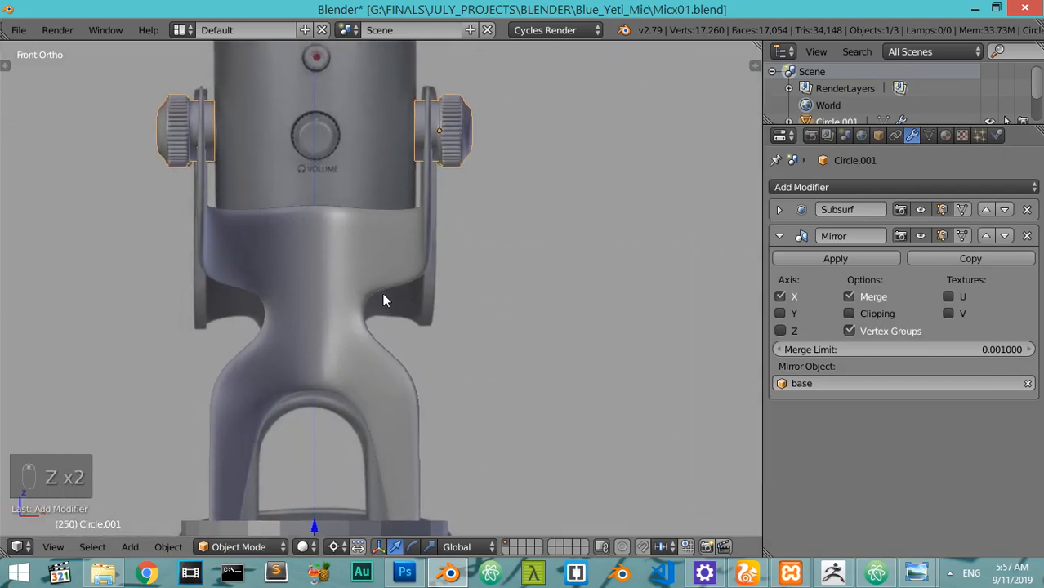
{"action": "left_click", "coordinate": [513, 546]}
{"action": "scroll", "coordinate": [364, 369], "scroll_direction": "down", "scroll_amount": 2}
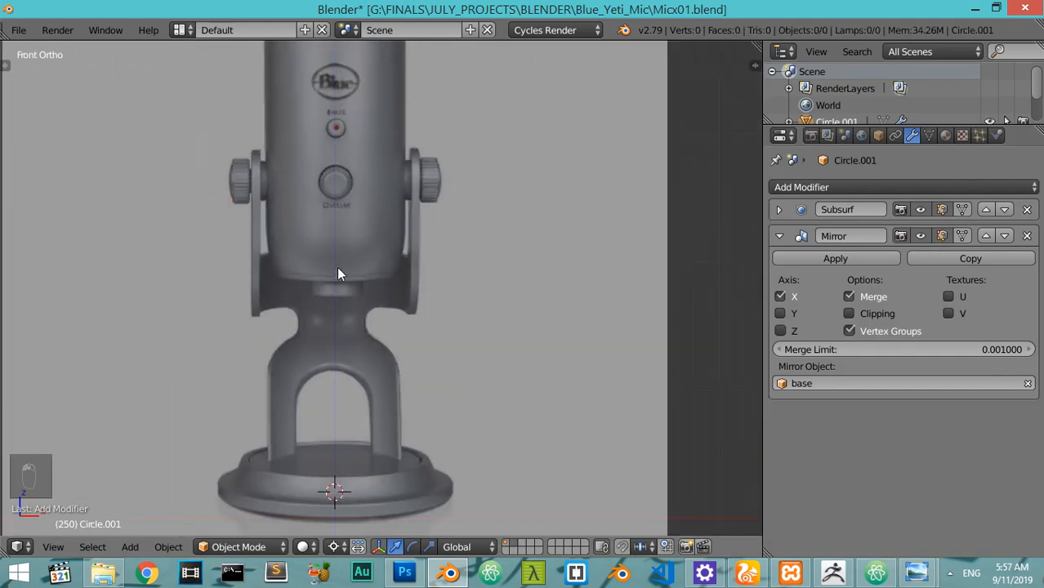
{"action": "scroll", "coordinate": [336, 266], "scroll_direction": "up", "scroll_amount": 1}
{"action": "scroll", "coordinate": [337, 272], "scroll_direction": "down", "scroll_amount": 1}
{"action": "scroll", "coordinate": [337, 274], "scroll_direction": "up", "scroll_amount": 2}
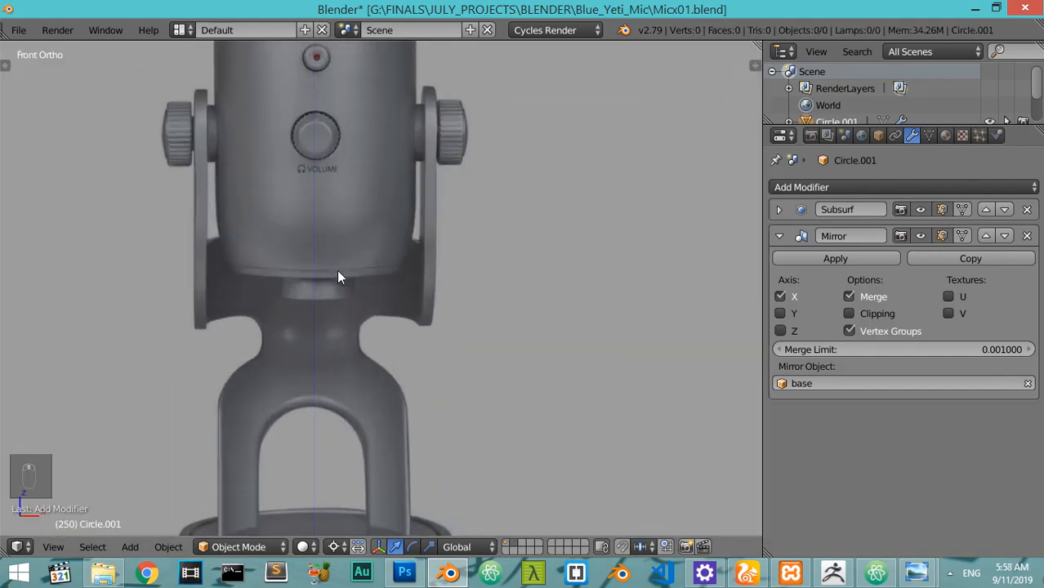
{"action": "middle_click_drag", "start_coordinate": [338, 274], "coordinate": [456, 471], "text": "shift"}
{"action": "middle_click_drag", "start_coordinate": [430, 416], "coordinate": [406, 357], "text": "shift"}
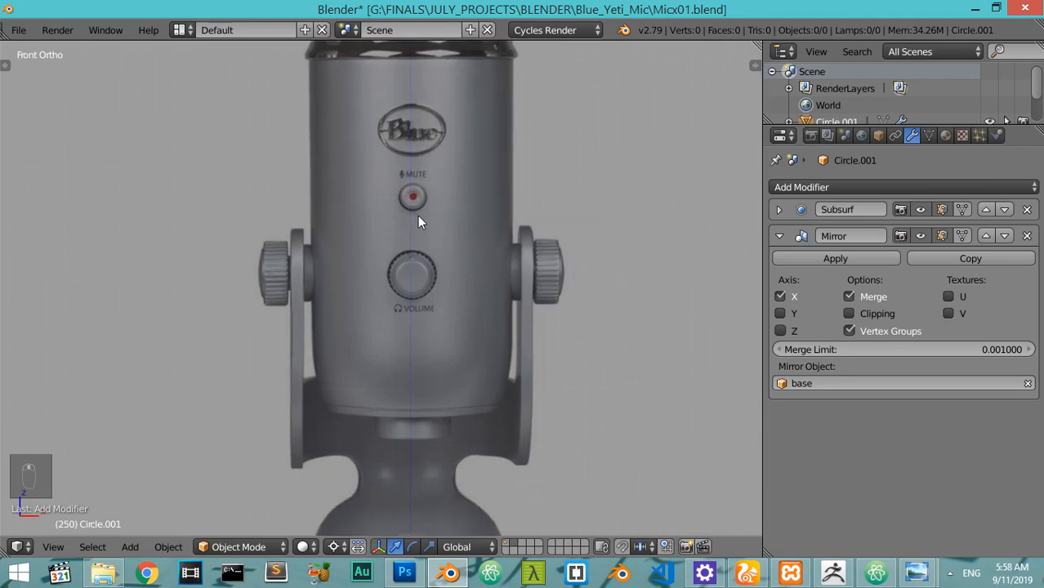
{"action": "middle_click_drag", "start_coordinate": [418, 215], "coordinate": [388, 257], "text": "shift"}
Add a mesh circle centred on the mute button of the reference image and set it to 48 vertices
{"action": "key", "text": "shift+a"}
{"action": "mouse_move", "coordinate": [383, 238]}
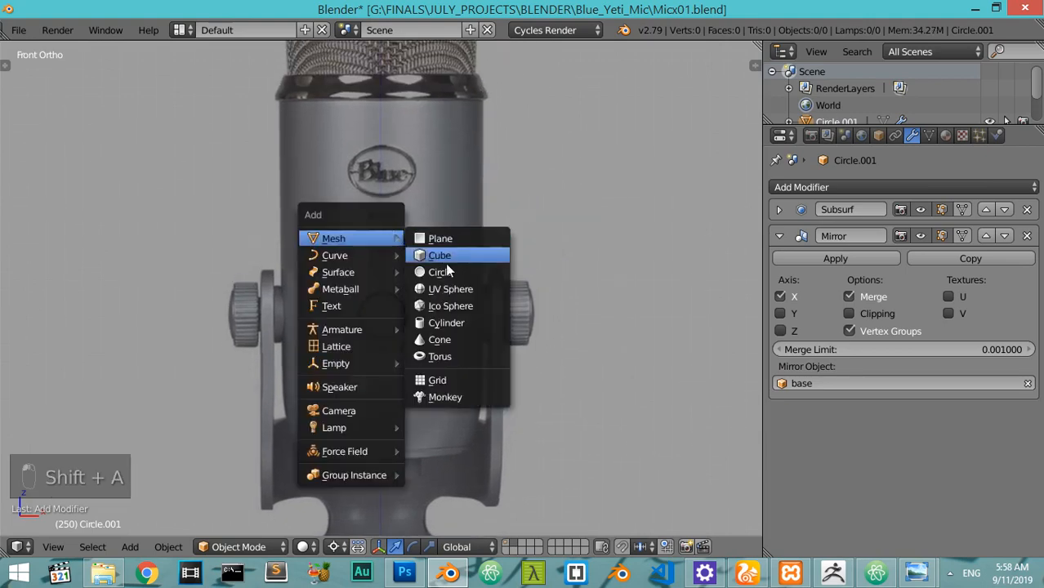
{"action": "left_click", "coordinate": [441, 273]}
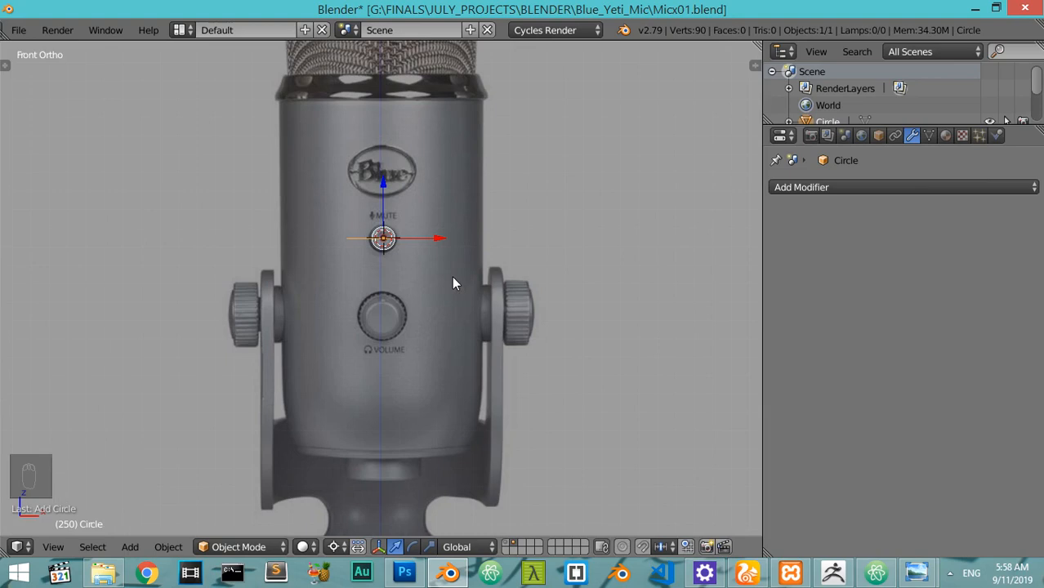
{"action": "key", "text": "F6"}
{"action": "left_click", "coordinate": [642, 305]}
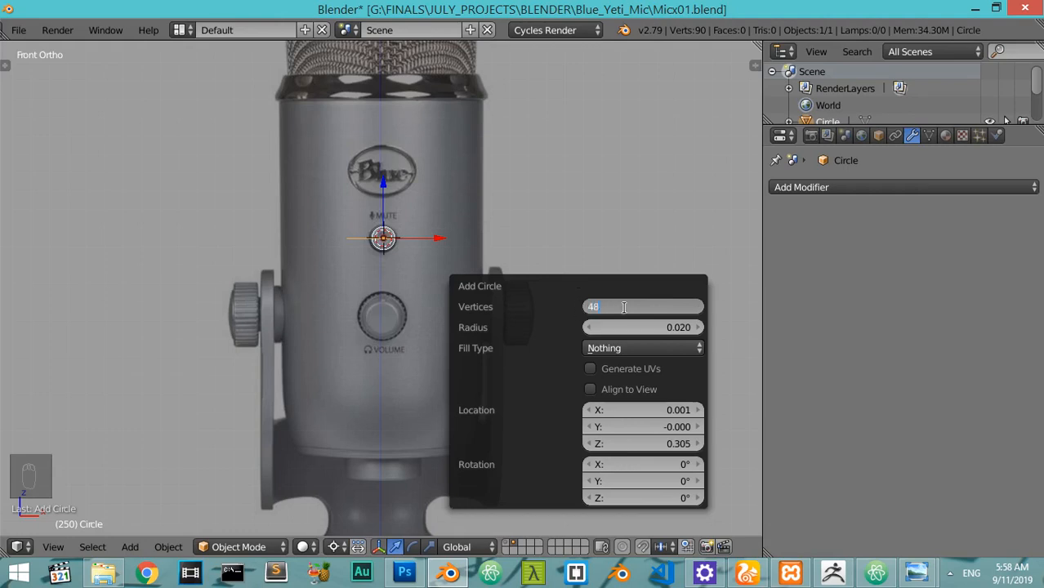
{"action": "key", "text": "Return"}
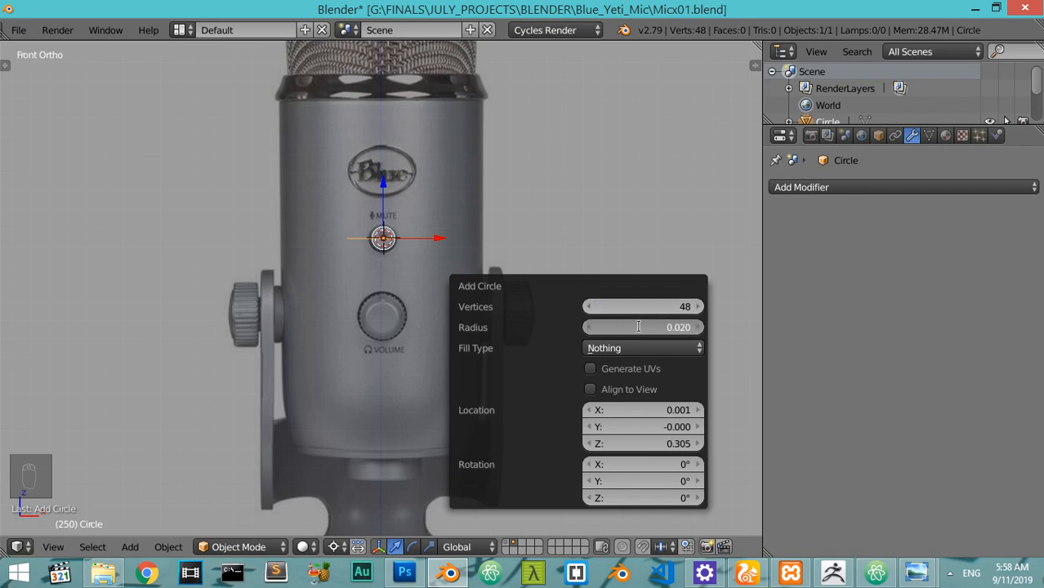
Set the circle's radius to 0.06 and scale it down slightly towards the width of the microphone body
{"action": "left_click", "coordinate": [638, 326]}
{"action": "type", "text": ".06"}
{"action": "key", "text": "Return"}
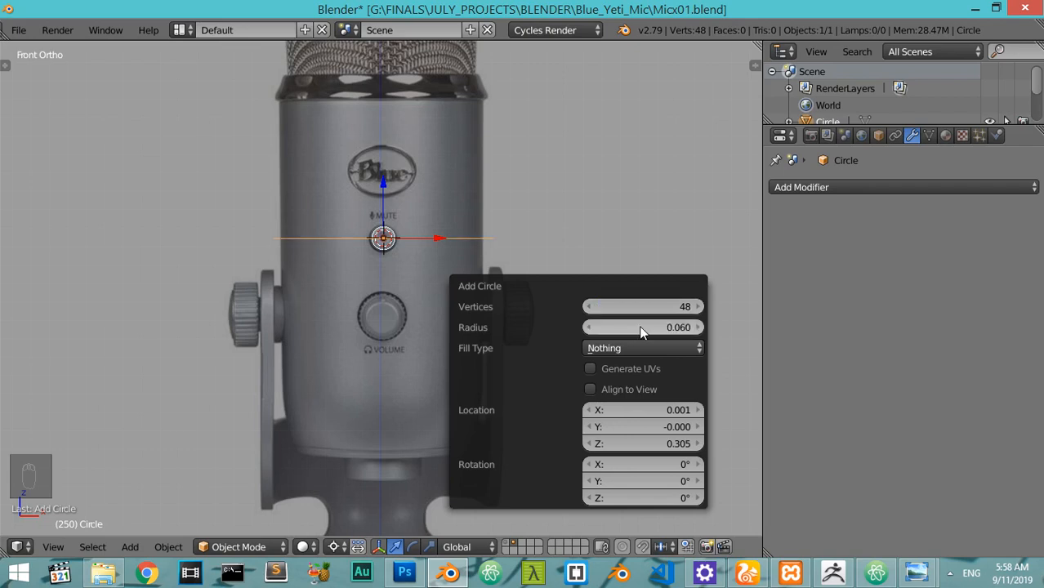
{"action": "key", "text": "Escape"}
{"action": "key", "text": "s"}
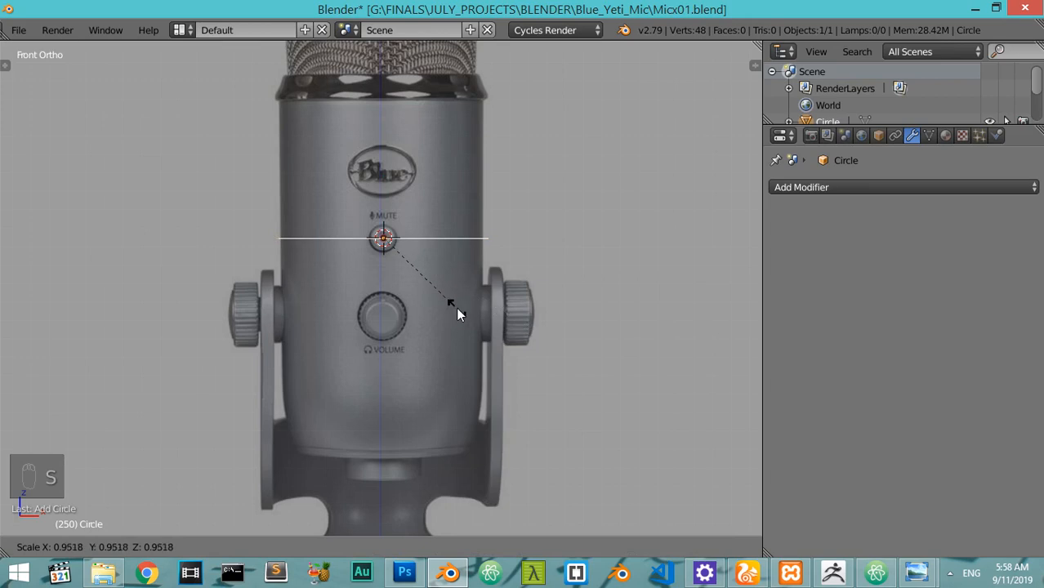
{"action": "left_click", "coordinate": [439, 294]}
Adjust the circle's scale and X position so both ends meet the microphone body's side edges in the reference
{"action": "scroll", "coordinate": [446, 277], "scroll_direction": "up", "scroll_amount": 2}
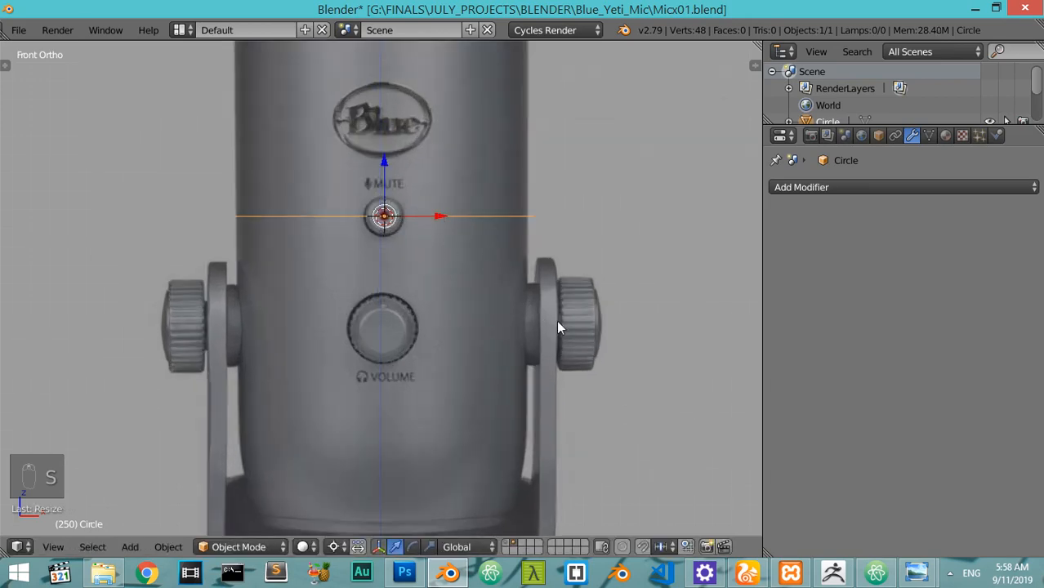
{"action": "left_click_drag", "start_coordinate": [442, 219], "coordinate": [435, 235]}
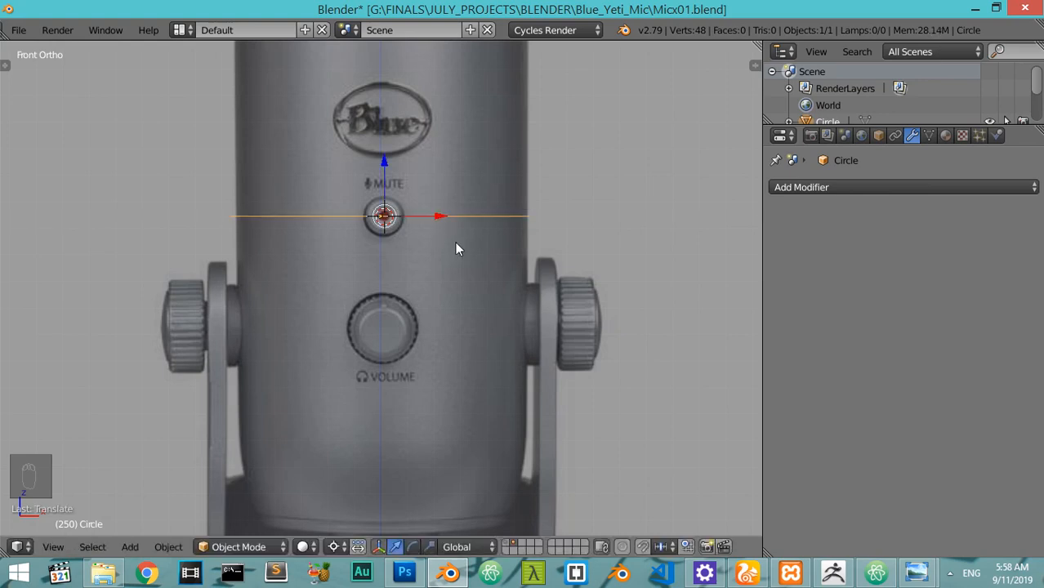
{"action": "key", "text": "s"}
{"action": "left_click", "coordinate": [470, 286]}
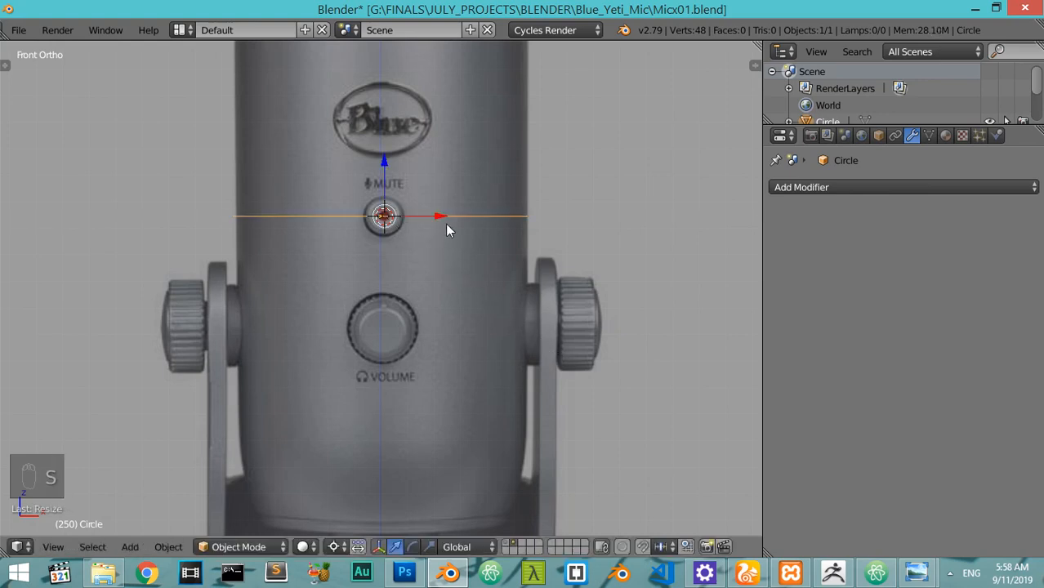
{"action": "key", "text": "g"}
{"action": "key", "text": "x"}
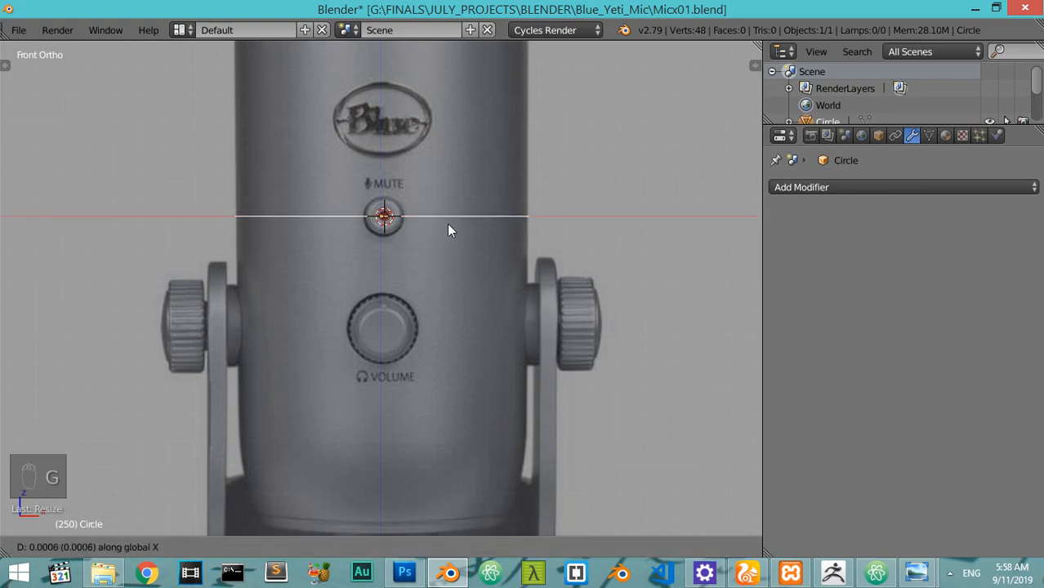
{"action": "left_click", "coordinate": [447, 224]}
Extrude the circle in Edit Mode upward along Z to the lower edge of the chrome ring
{"action": "scroll", "coordinate": [448, 224], "scroll_direction": "down", "scroll_amount": 2}
{"action": "key", "text": "Tab"}
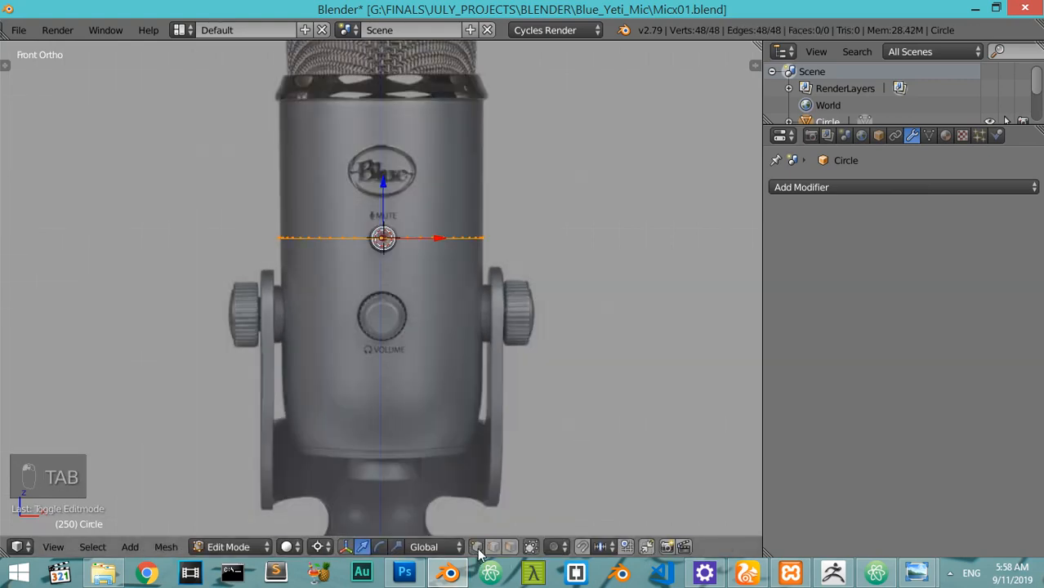
{"action": "middle_click_drag", "start_coordinate": [427, 331], "coordinate": [424, 375], "text": "shift"}
{"action": "key", "text": "e"}
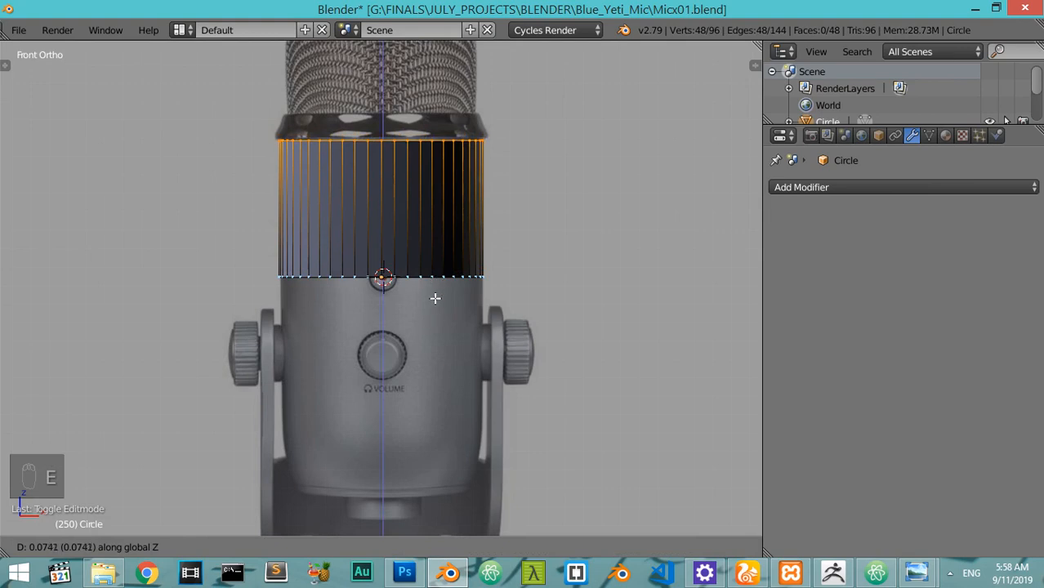
{"action": "left_click", "coordinate": [435, 285]}
Extrude the body's lower edge loop down along Z by about 0.07, ending just below the volume knob label
{"action": "key", "text": "z"}
{"action": "scroll", "coordinate": [408, 274], "scroll_direction": "up", "scroll_amount": 3}
{"action": "right_click", "coordinate": [413, 268], "text": "alt"}
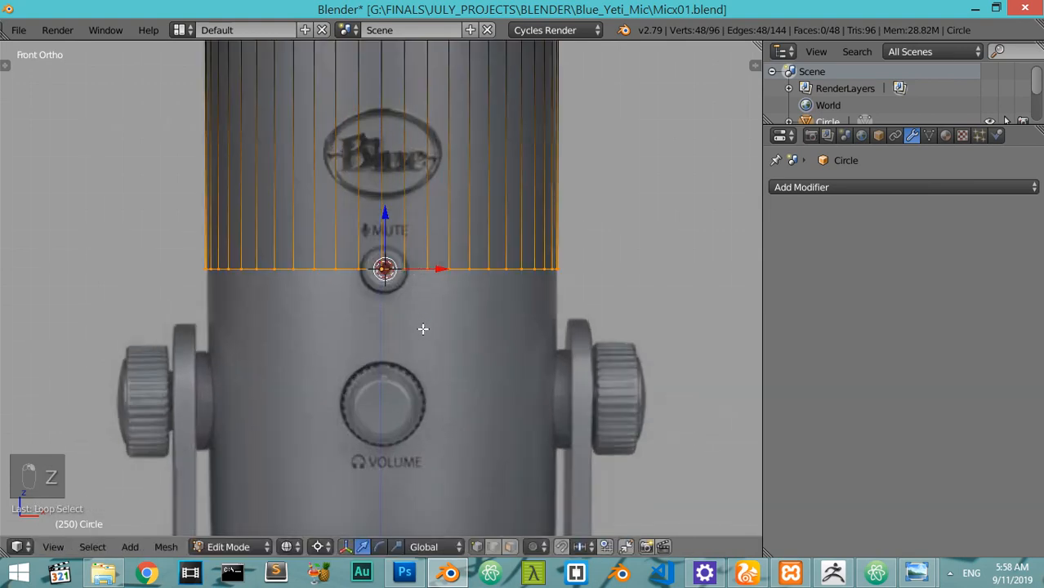
{"action": "middle_click_drag", "start_coordinate": [422, 329], "coordinate": [401, 204], "text": "shift"}
{"action": "scroll", "coordinate": [401, 204], "scroll_direction": "down", "scroll_amount": 2}
{"action": "key", "text": "e"}
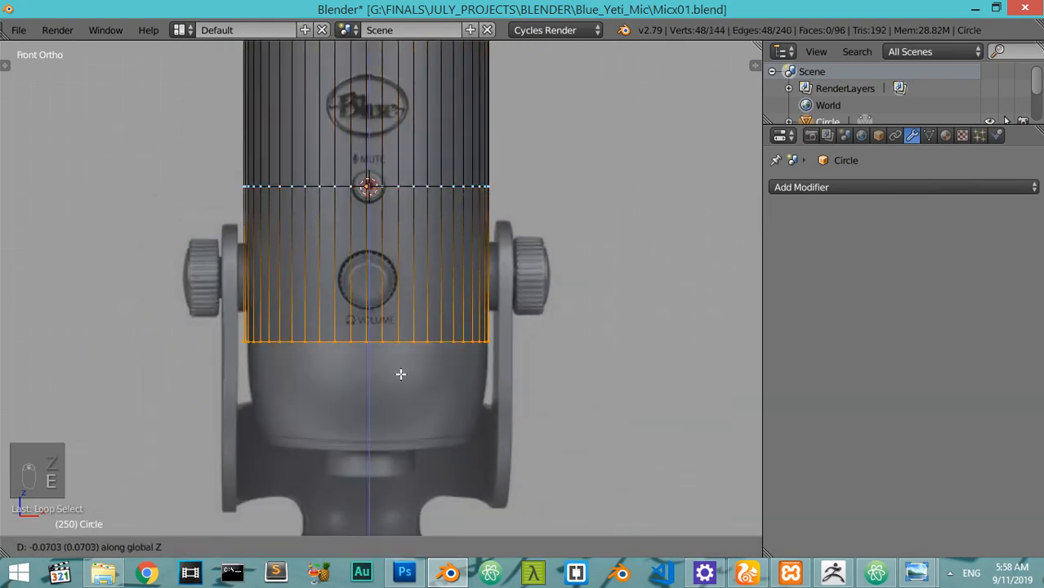
{"action": "left_click", "coordinate": [400, 379]}
Extrude the body's bottom edge loop down along Z by another 0.021 or so, to where the silhouette narrows
{"action": "middle_click_drag", "start_coordinate": [401, 380], "coordinate": [434, 295], "text": "shift"}
{"action": "scroll", "coordinate": [548, 321], "scroll_direction": "up", "scroll_amount": 2}
{"action": "key", "text": "z"}
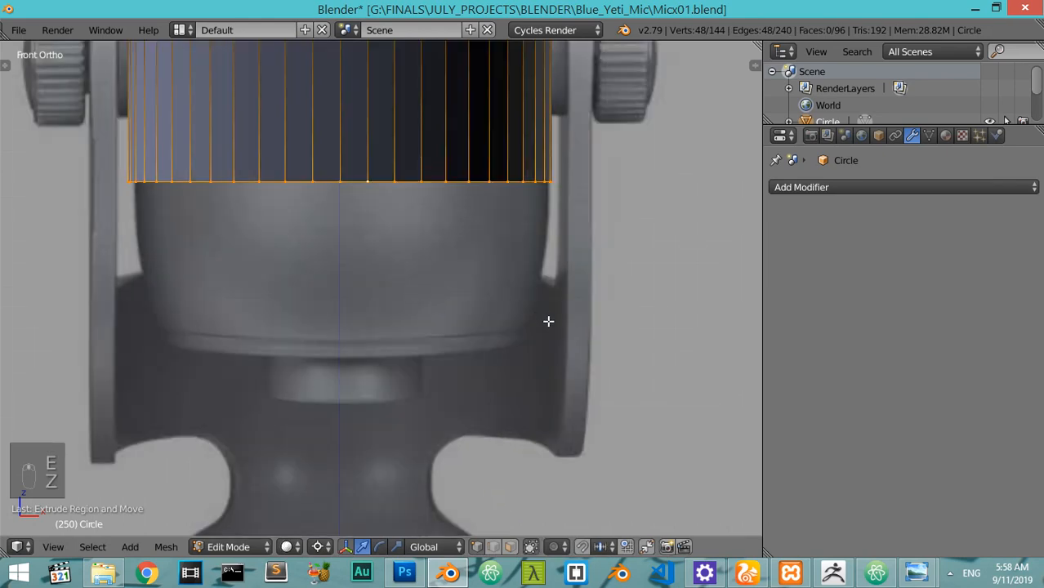
{"action": "key", "text": "e"}
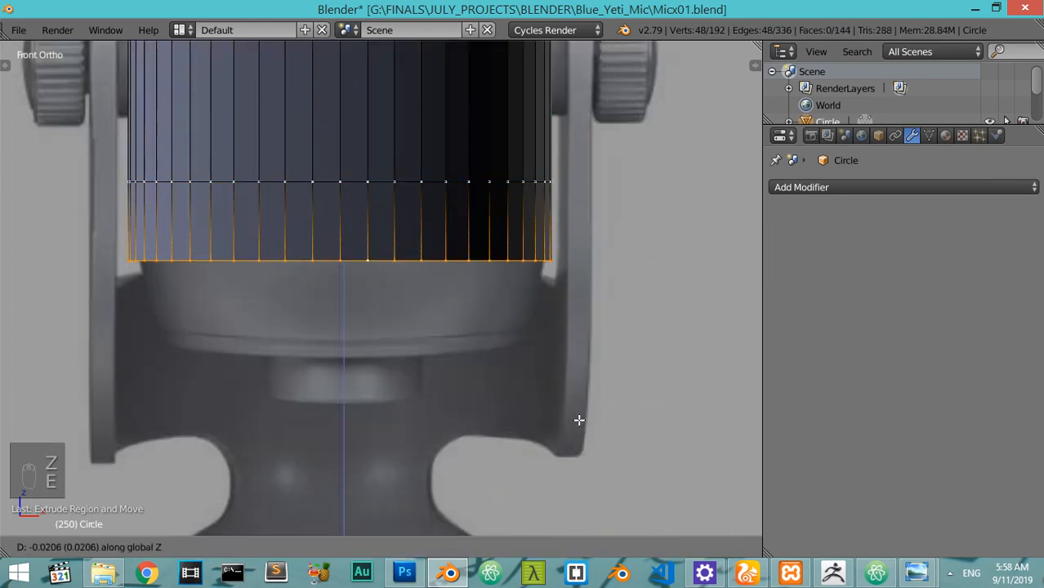
{"action": "left_click", "coordinate": [578, 420]}
Set the pivot to the selection's centre and scale the bottom edge loop to about 0.966 with Z locked
{"action": "key", "text": "s"}
{"action": "right_click", "coordinate": [634, 397]}
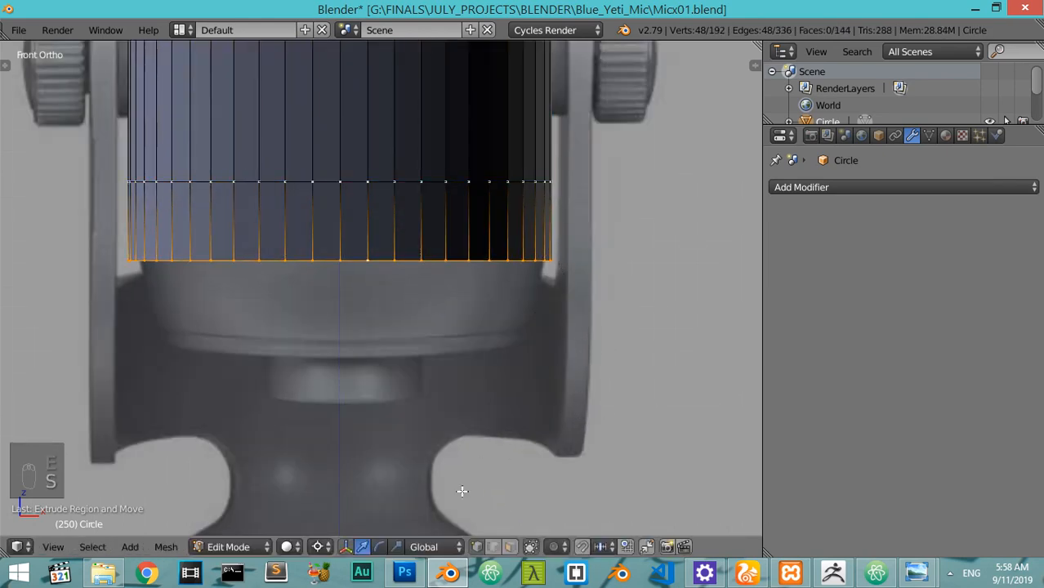
{"action": "left_click", "coordinate": [320, 547]}
{"action": "left_click", "coordinate": [353, 458]}
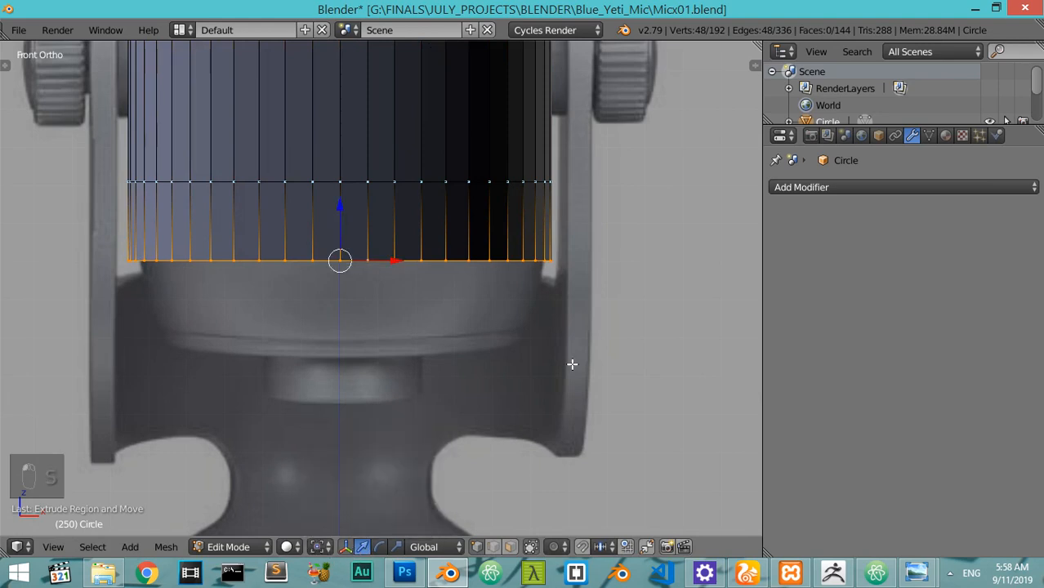
{"action": "key", "text": "s"}
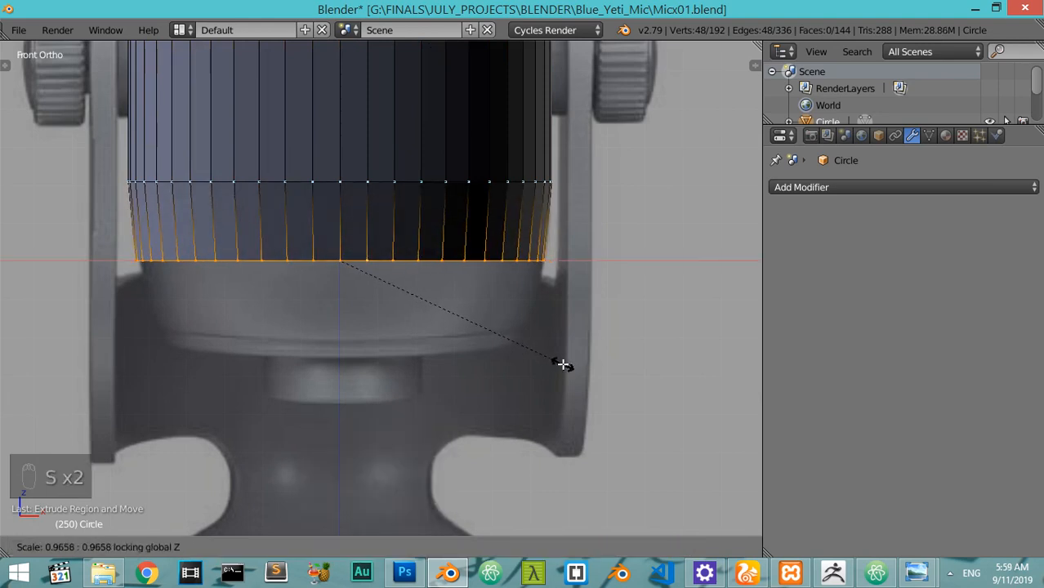
{"action": "left_click", "coordinate": [563, 364]}
{"action": "key", "text": "w"}
{"action": "key", "text": "Escape"}
Extrude the bottom edge loop down to the body's base and scale it inward with Z locked to follow the outline
{"action": "key", "text": "e"}
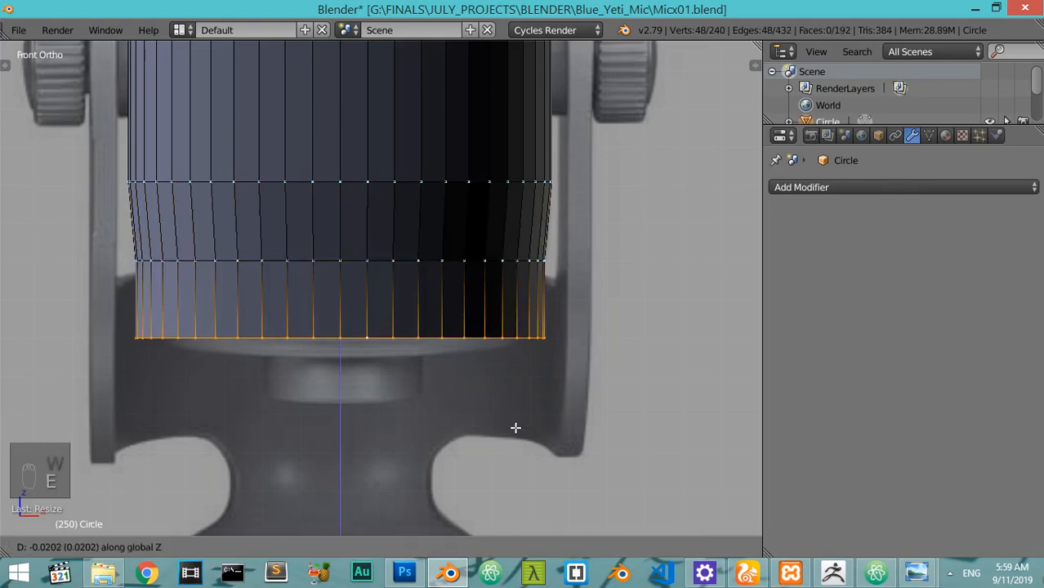
{"action": "key", "text": "z"}
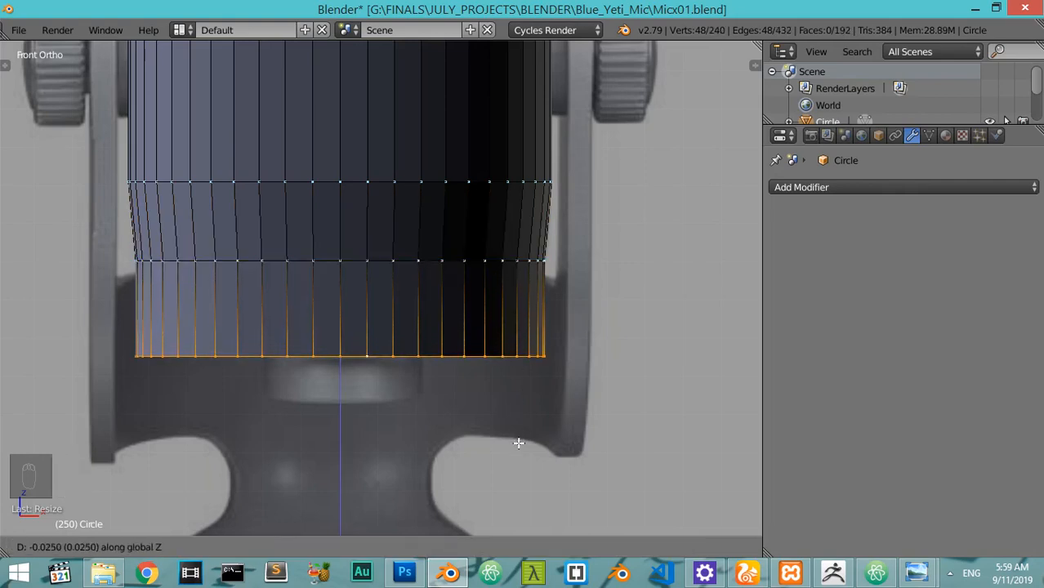
{"action": "left_click", "coordinate": [517, 438]}
{"action": "scroll", "coordinate": [593, 384], "scroll_direction": "up", "scroll_amount": 1}
{"action": "scroll", "coordinate": [594, 384], "scroll_direction": "up", "scroll_amount": 1}
{"action": "key", "text": "s"}
{"action": "key", "text": "shift+z"}
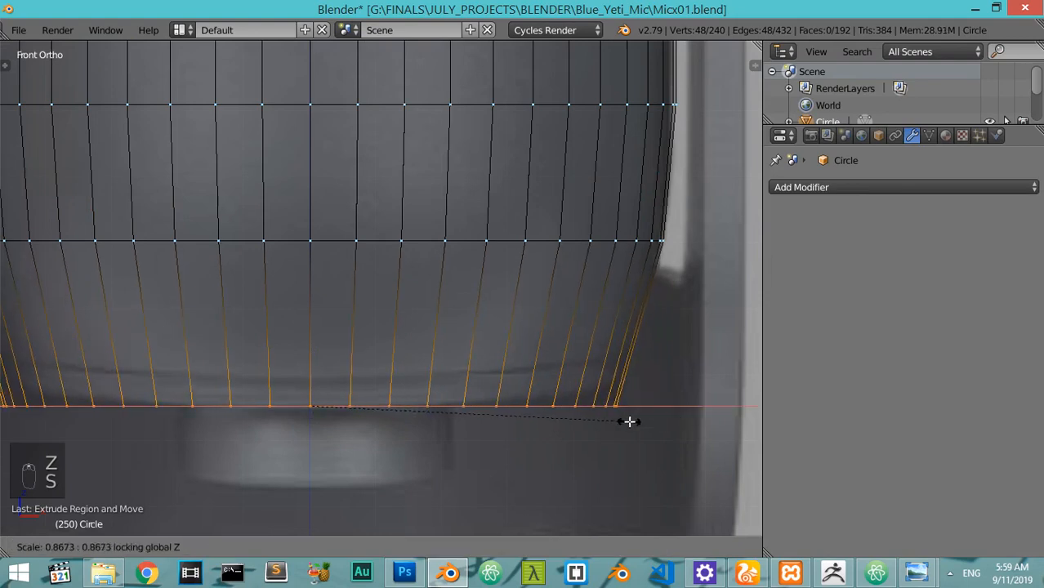
{"action": "left_click", "coordinate": [640, 415]}
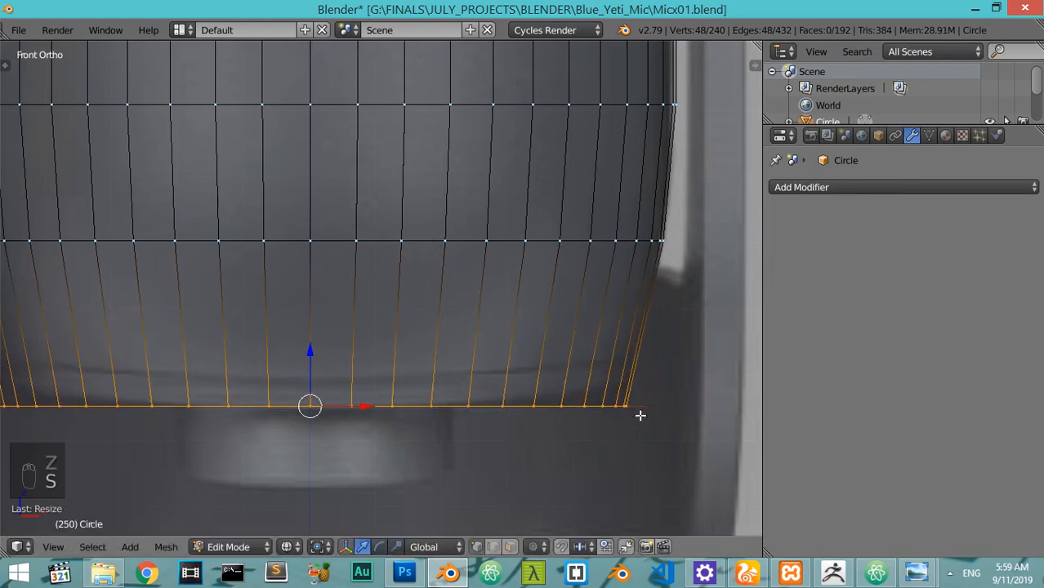
Add an edge loop along the seam just above the body's base and bevel it into a narrow band
{"action": "key", "text": "ctrl+r"}
{"action": "left_click", "coordinate": [446, 351]}
{"action": "left_click", "coordinate": [457, 410]}
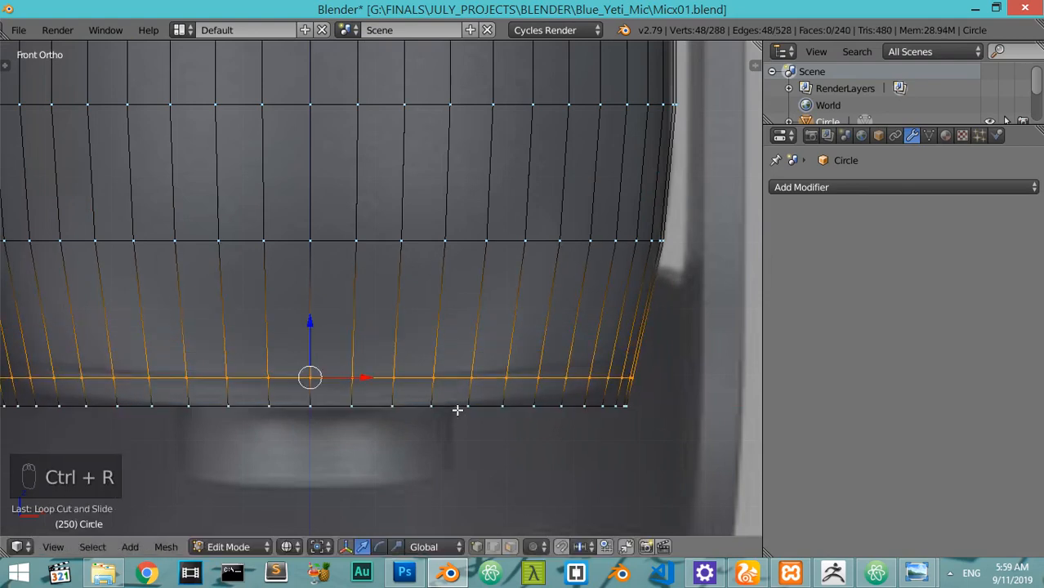
{"action": "key", "text": "ctrl+b"}
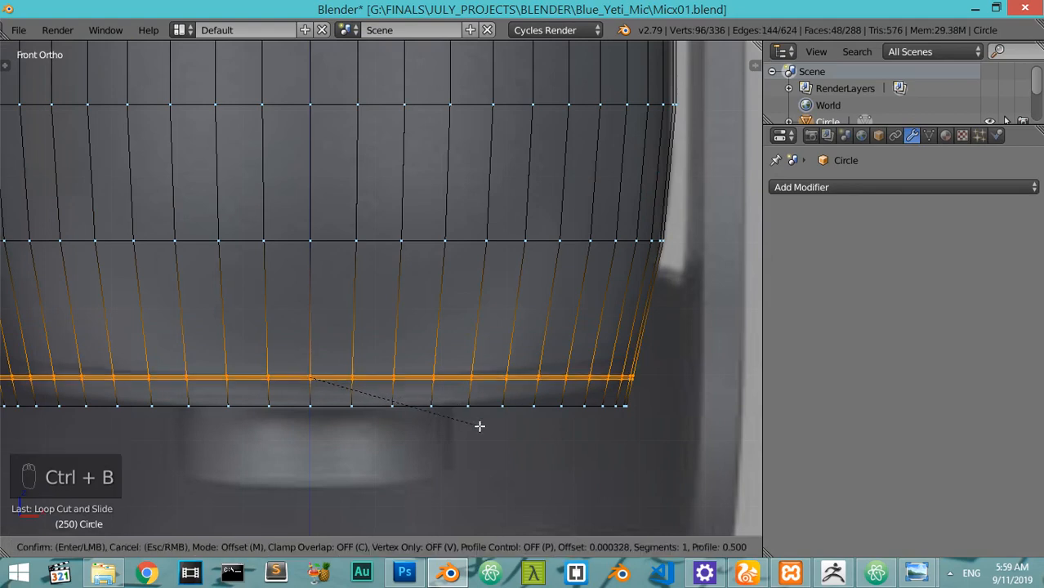
{"action": "left_click", "coordinate": [480, 424]}
Extrude the narrow seam band and scale the extrusion with Z locked
{"action": "key", "text": "e"}
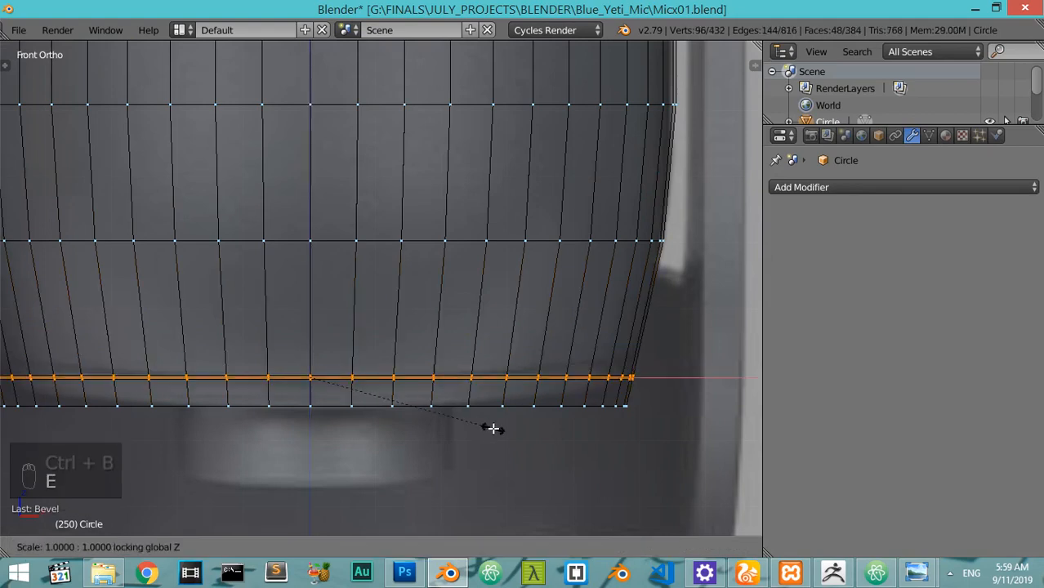
Extrude the body's bottom edge loop inward horizontally with a scale of 0.8, and extrude it inward again to the neck's width
{"action": "right_click", "coordinate": [480, 428]}
{"action": "right_click", "coordinate": [398, 411], "text": "alt"}
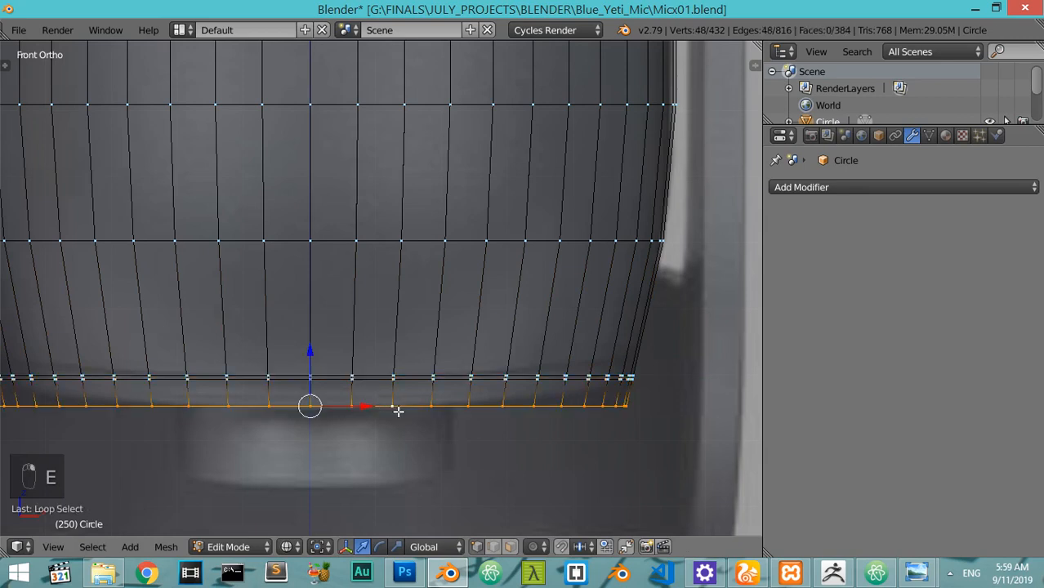
{"action": "type", "text": "e: [.8"}
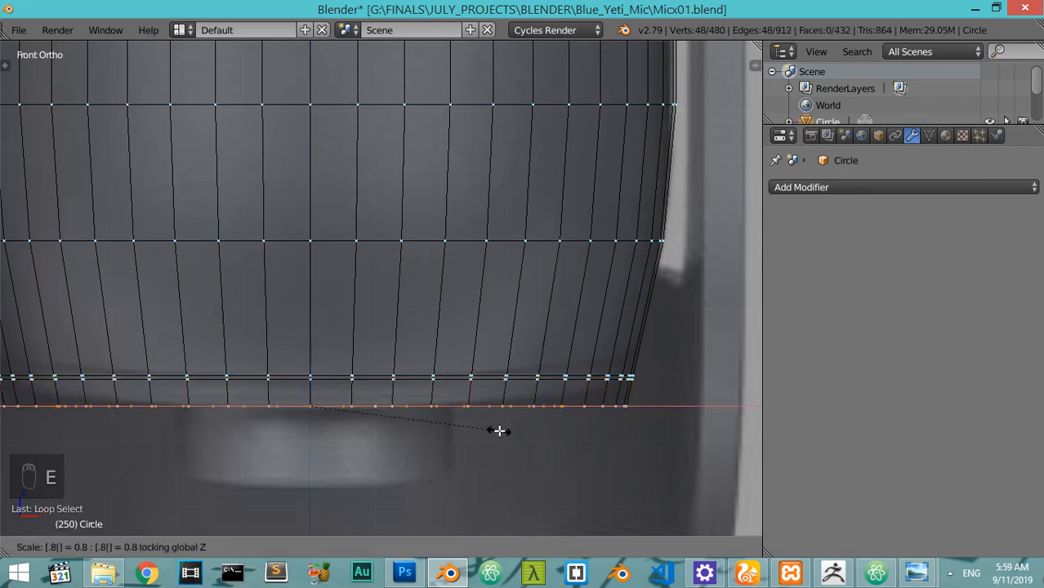
{"action": "key", "text": "Return"}
{"action": "key", "text": "e"}
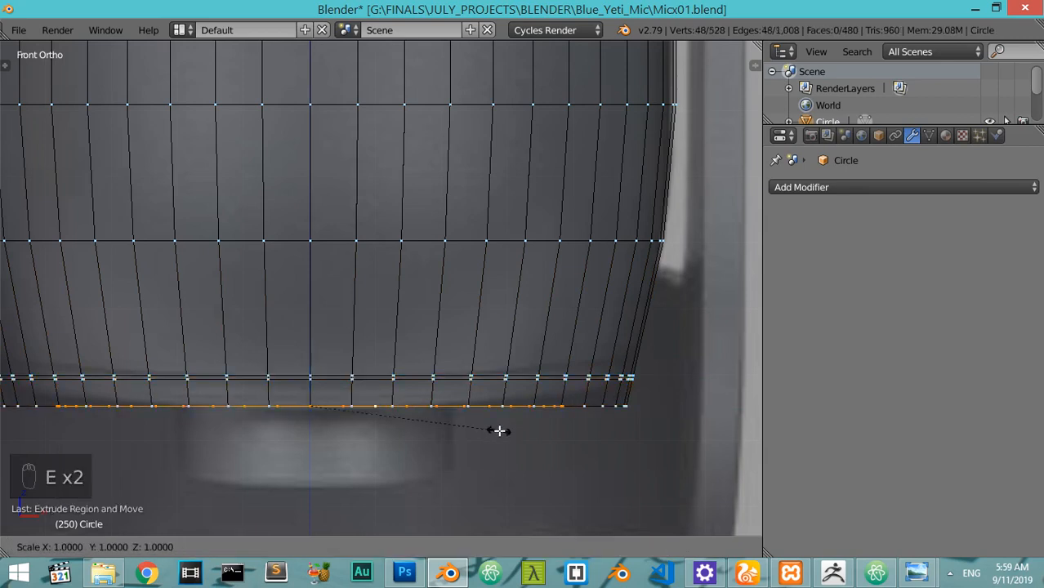
{"action": "left_click", "coordinate": [419, 421]}
Extrude the inner loop down to the lower edge of the reference's neck and narrow it slightly on X and Y
{"action": "key", "text": "e"}
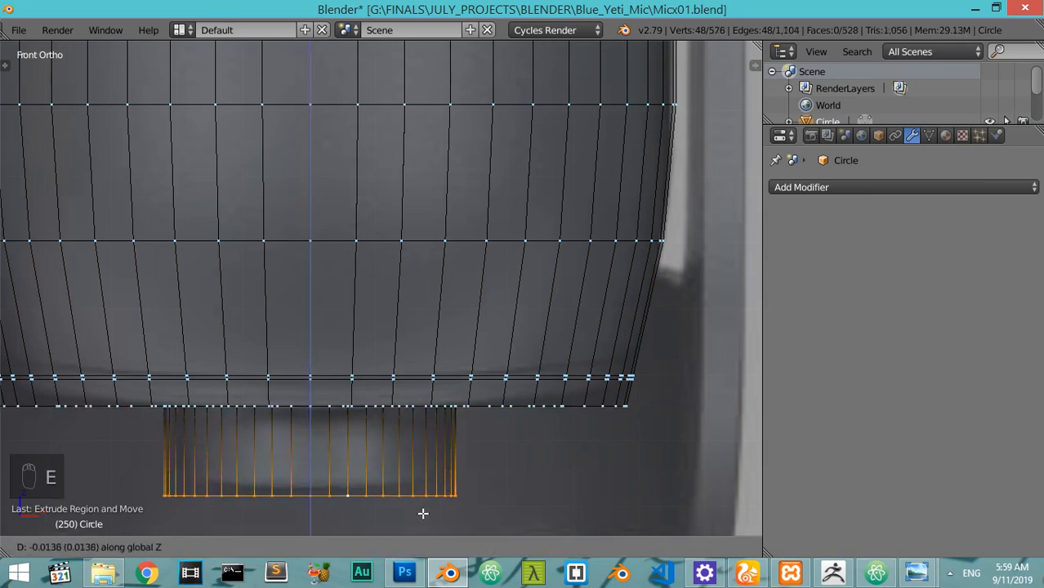
{"action": "left_click", "coordinate": [425, 503]}
{"action": "key", "text": "s"}
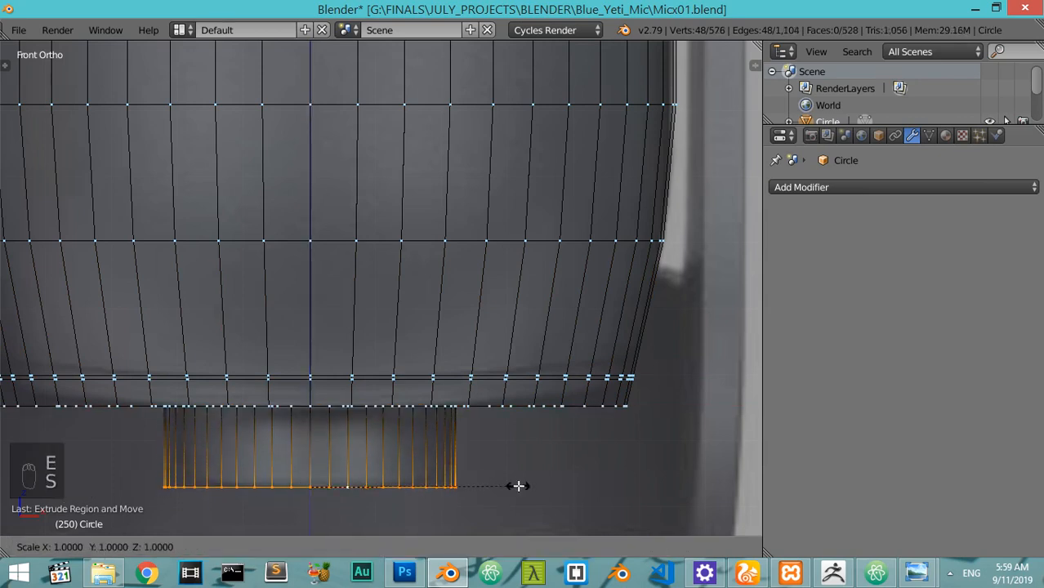
{"action": "key", "text": "shift+z"}
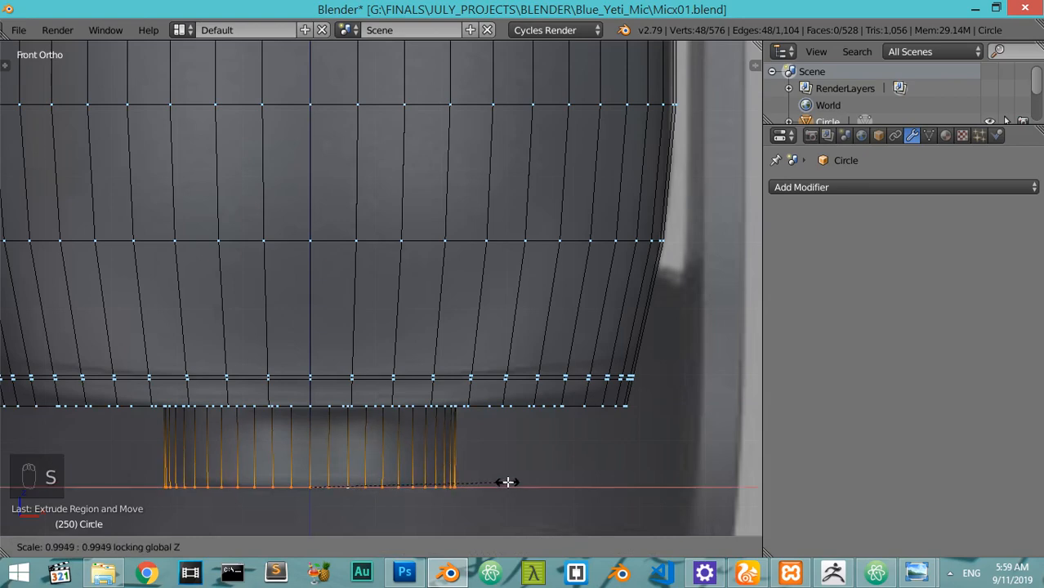
{"action": "left_click", "coordinate": [504, 482]}
{"action": "scroll", "coordinate": [506, 474], "scroll_direction": "down", "scroll_amount": 5}
{"action": "key", "text": "z"}
{"action": "key", "text": "Tab"}
{"action": "scroll", "coordinate": [506, 460], "scroll_direction": "down", "scroll_amount": 2}
{"action": "middle_click_drag", "start_coordinate": [440, 251], "coordinate": [439, 347], "text": "shift"}
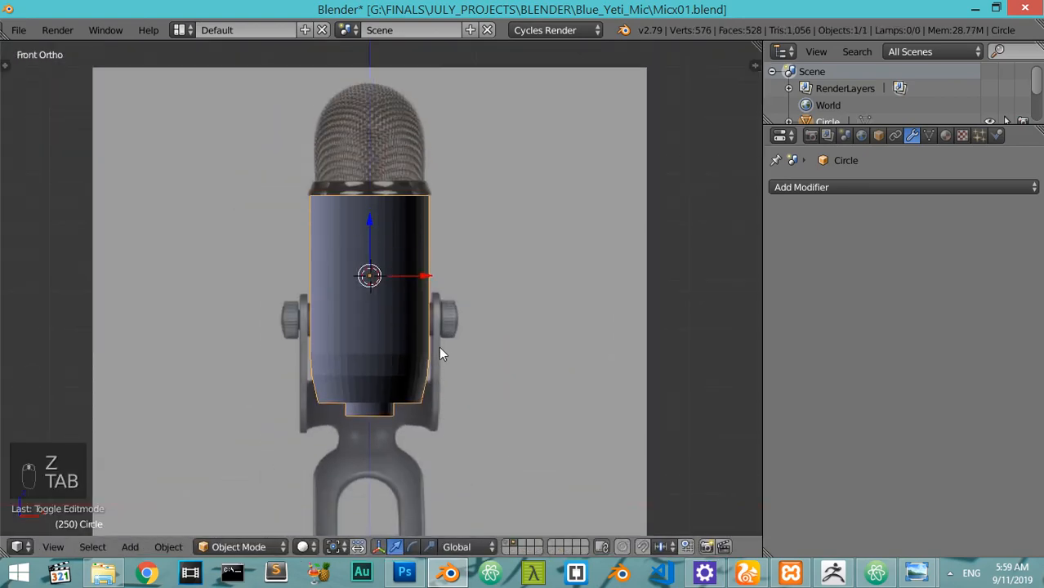
Extrude the body's top edge loop in Edit Mode and scale it slightly outward on X and Y
{"action": "scroll", "coordinate": [439, 347], "scroll_direction": "up", "scroll_amount": 3}
{"action": "key", "text": "Tab"}
{"action": "key", "text": "z"}
{"action": "scroll", "coordinate": [415, 196], "scroll_direction": "up", "scroll_amount": 2}
{"action": "middle_click_drag", "start_coordinate": [408, 164], "coordinate": [451, 360], "text": "shift"}
{"action": "scroll", "coordinate": [450, 359], "scroll_direction": "up", "scroll_amount": 2}
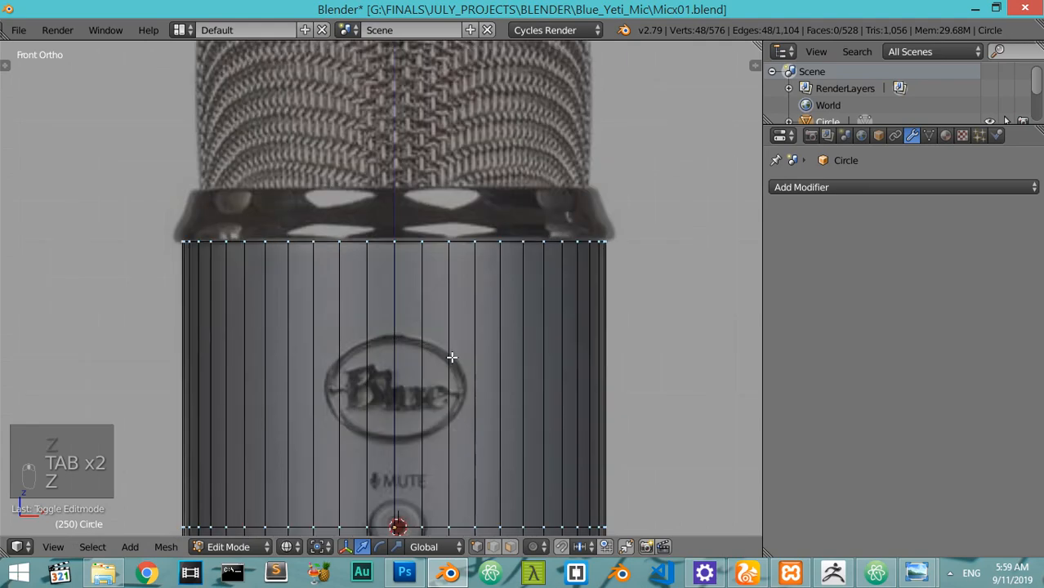
{"action": "scroll", "coordinate": [452, 357], "scroll_direction": "up", "scroll_amount": 2}
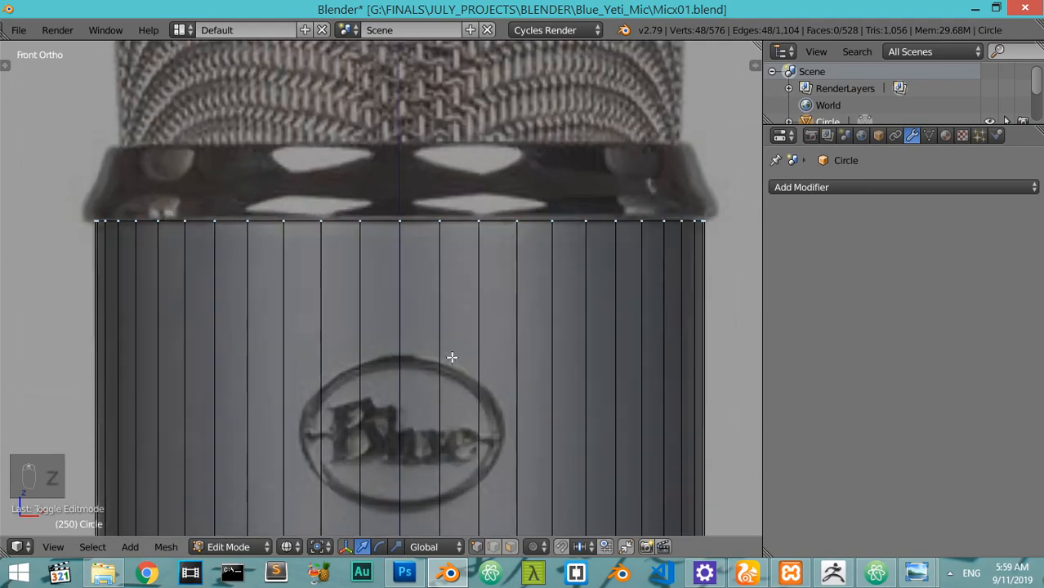
{"action": "scroll", "coordinate": [458, 337], "scroll_direction": "down", "scroll_amount": 2}
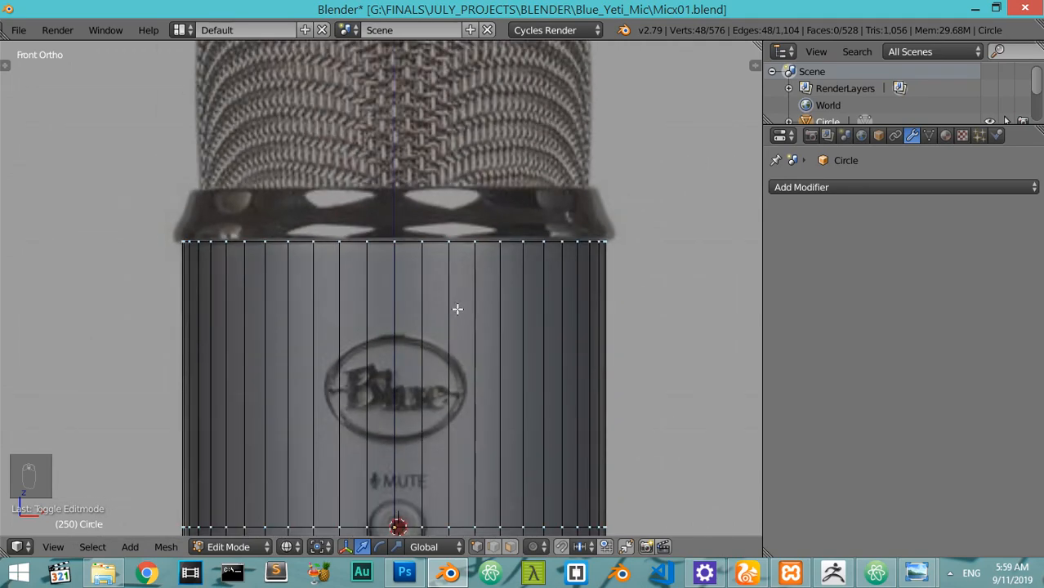
{"action": "scroll", "coordinate": [458, 194], "scroll_direction": "up", "scroll_amount": 1}
{"action": "right_click", "coordinate": [448, 230], "text": "alt"}
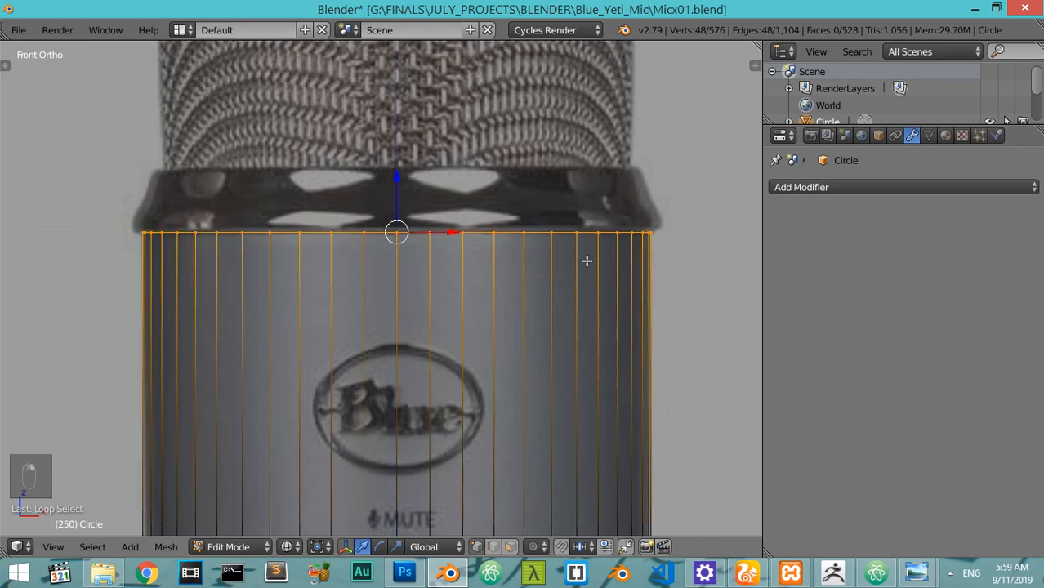
{"action": "scroll", "coordinate": [586, 261], "scroll_direction": "up", "scroll_amount": 1}
{"action": "middle_click_drag", "start_coordinate": [608, 260], "coordinate": [418, 361], "text": "shift"}
{"action": "scroll", "coordinate": [539, 331], "scroll_direction": "up", "scroll_amount": 2}
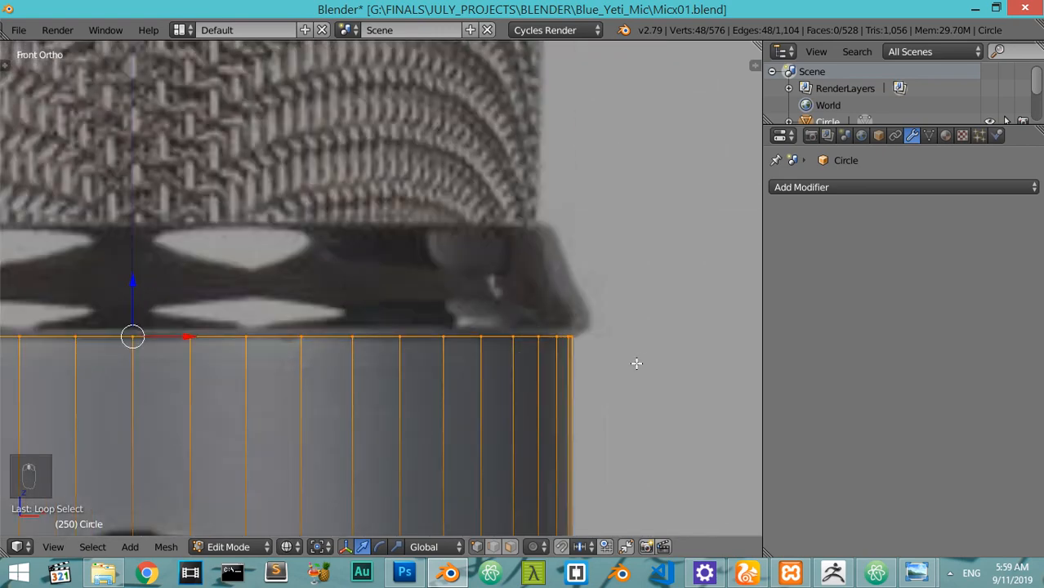
{"action": "key", "text": "e"}
{"action": "key", "text": "s"}
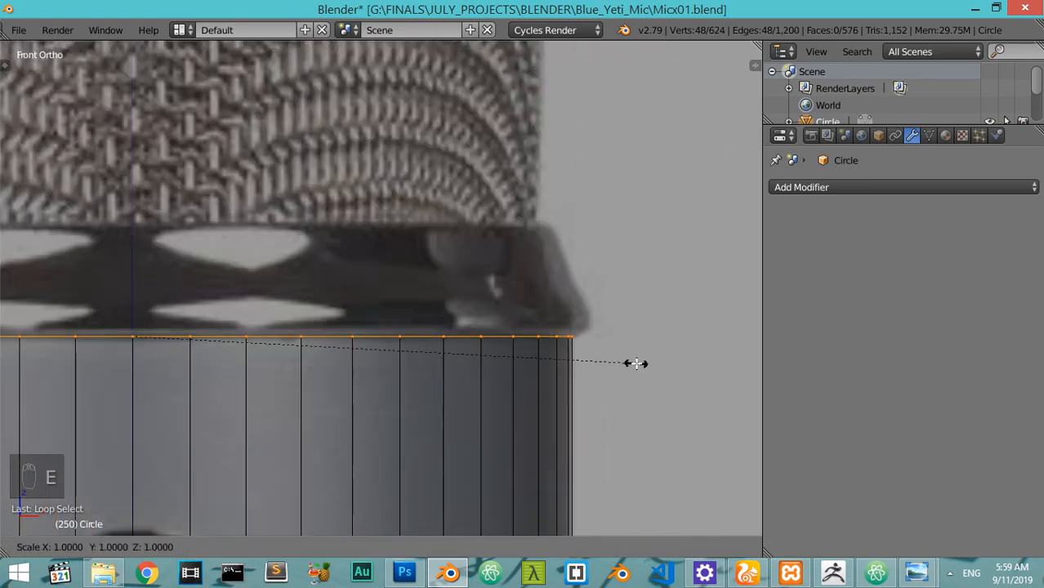
{"action": "key", "text": "shift+z"}
{"action": "left_click", "coordinate": [672, 359]}
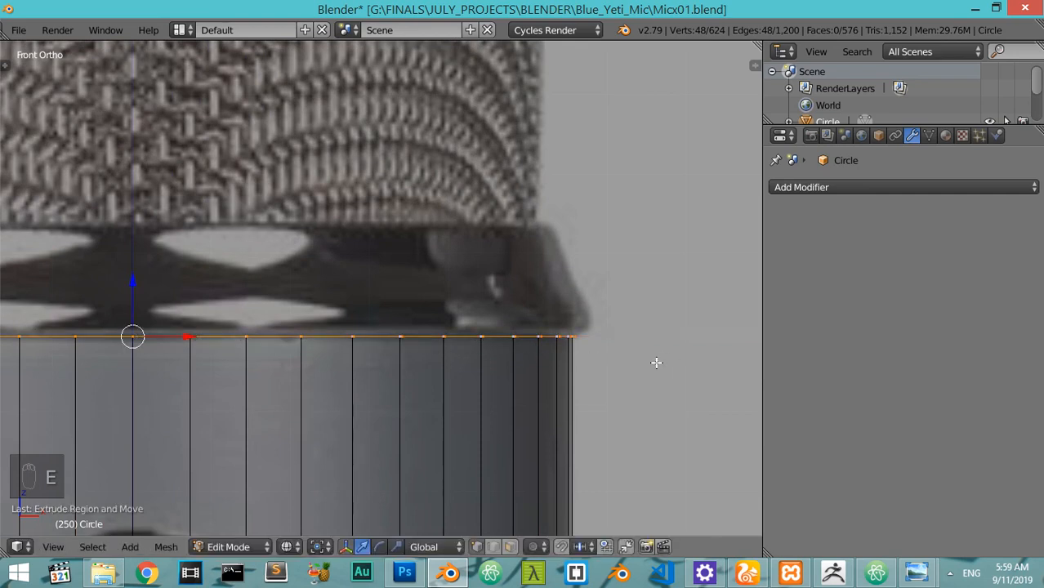
Extrude the widened loop up about 0.014 to the collar's top edge and scale it inward horizontally to match the reference
{"action": "key", "text": "e"}
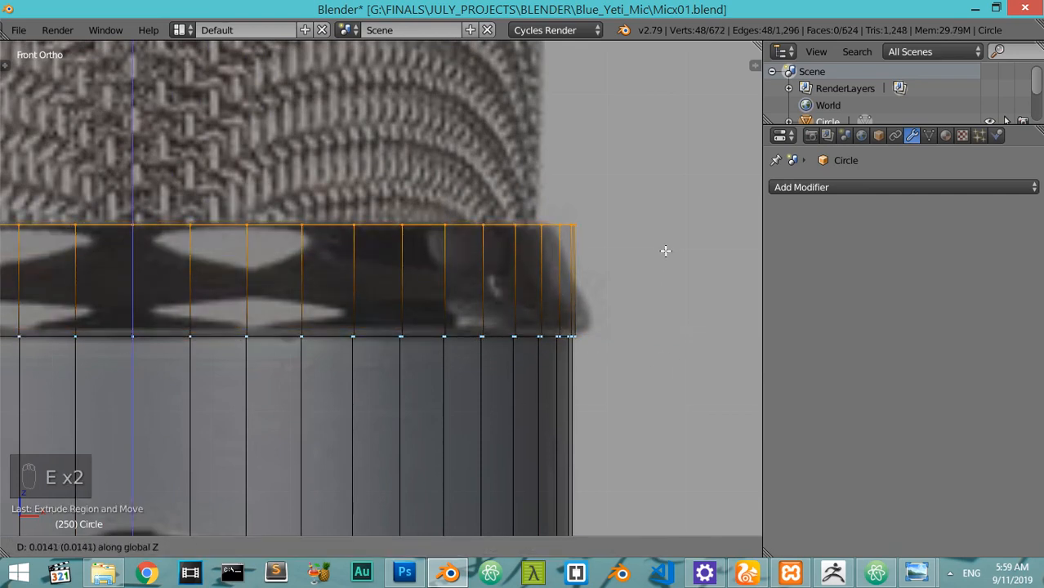
{"action": "key", "text": "s"}
{"action": "key", "text": "shift+z"}
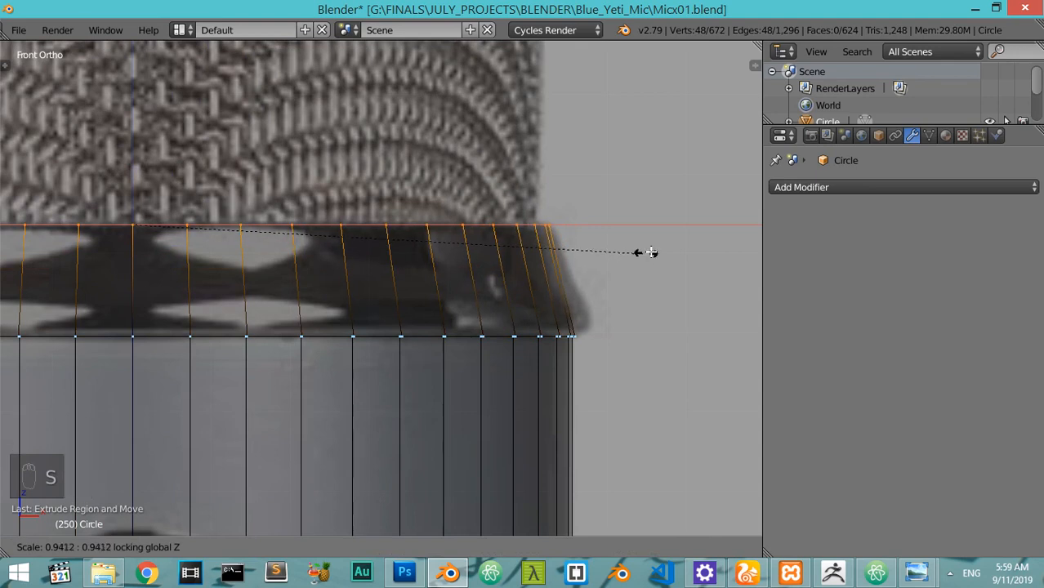
{"action": "left_click", "coordinate": [571, 290]}
Add a centred loop cut around the collar and scale it outward on X and Y towards the reference outline
{"action": "key", "text": "ctrl+r"}
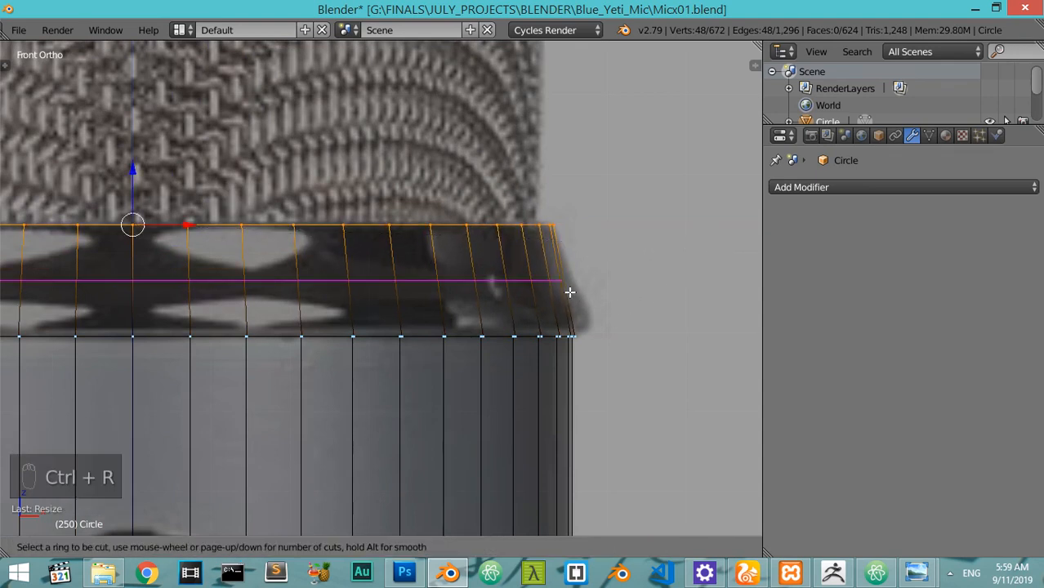
{"action": "left_click", "coordinate": [571, 291]}
{"action": "right_click", "coordinate": [571, 292]}
{"action": "key", "text": "s"}
{"action": "key", "text": "shift+z"}
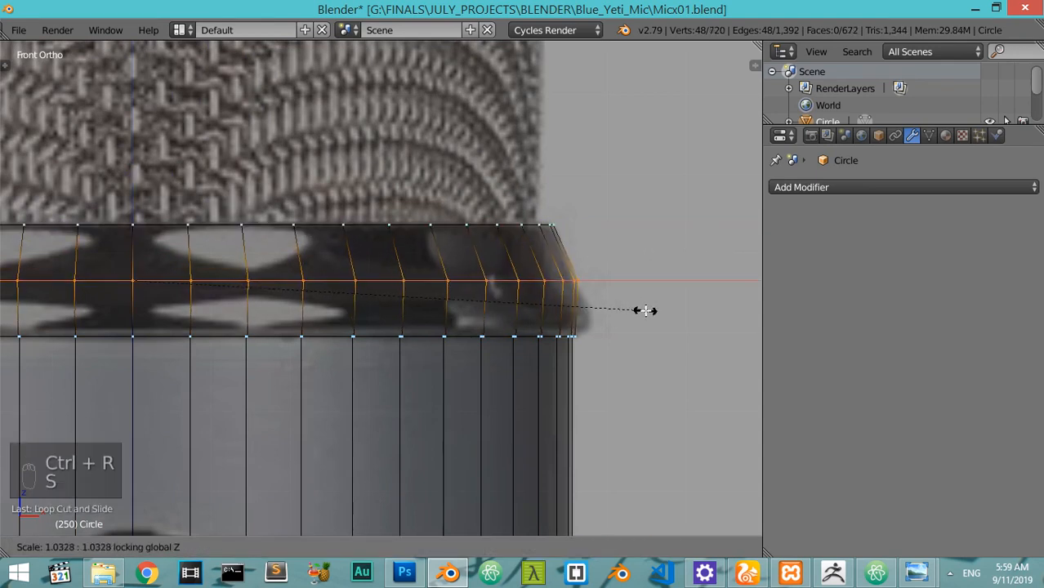
{"action": "left_click", "coordinate": [546, 280]}
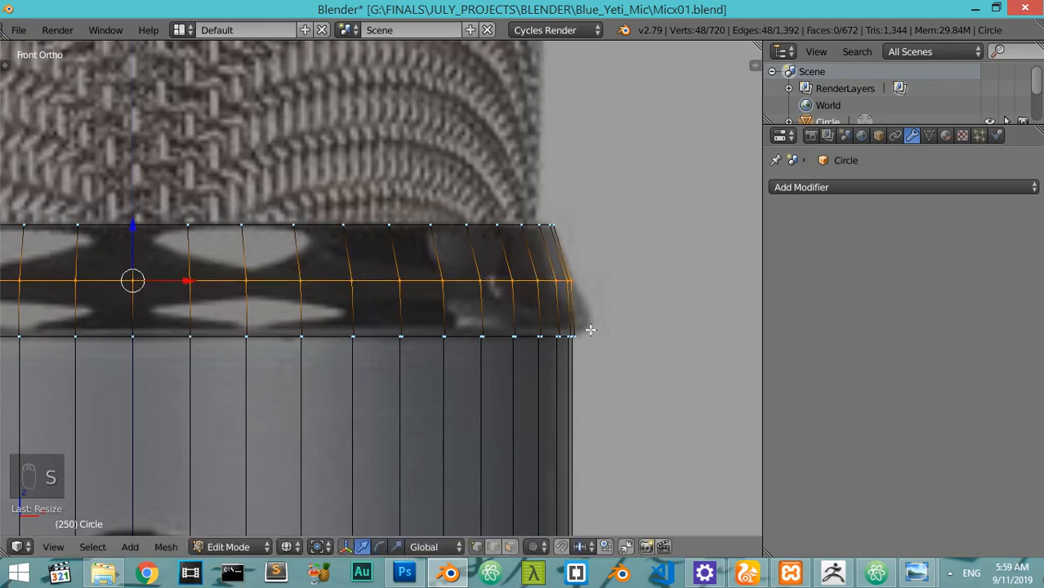
Add four evenly spaced loop cuts to the lower half of the collar
{"action": "scroll", "coordinate": [523, 273], "scroll_direction": "up", "scroll_amount": 3}
{"action": "key", "text": "ctrl+r"}
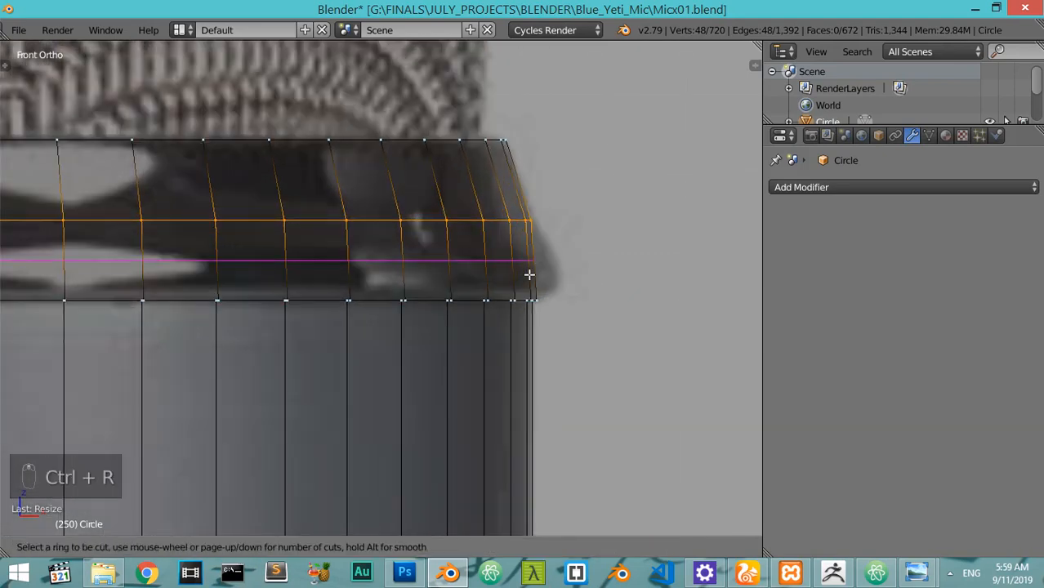
{"action": "scroll", "coordinate": [528, 275], "scroll_direction": "up", "scroll_amount": 3}
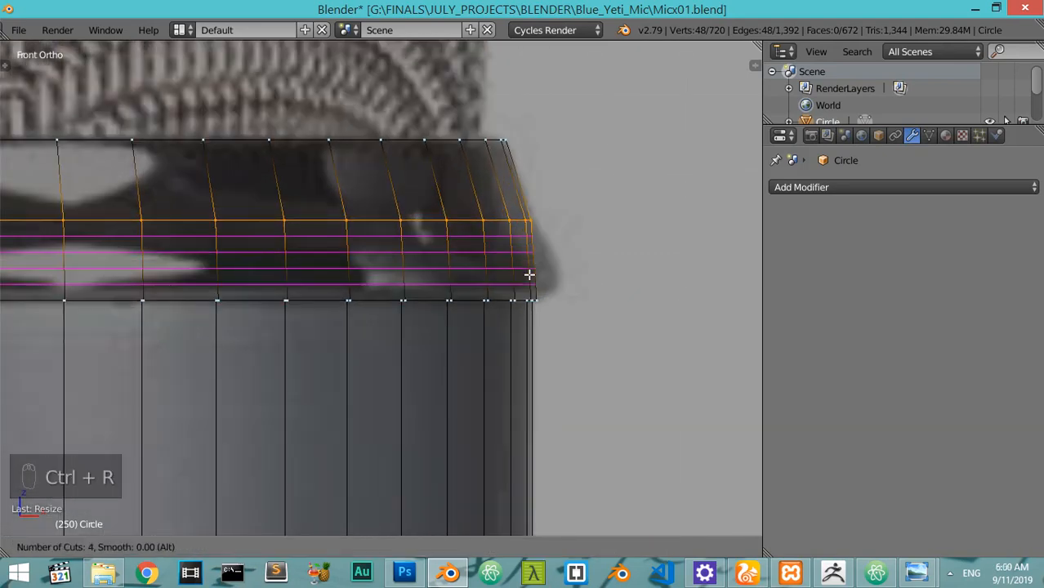
{"action": "left_click", "coordinate": [529, 275]}
{"action": "left_click", "coordinate": [535, 275]}
{"action": "middle_click_drag", "start_coordinate": [536, 275], "coordinate": [461, 281], "text": "shift"}
{"action": "scroll", "coordinate": [458, 269], "scroll_direction": "up", "scroll_amount": 2}
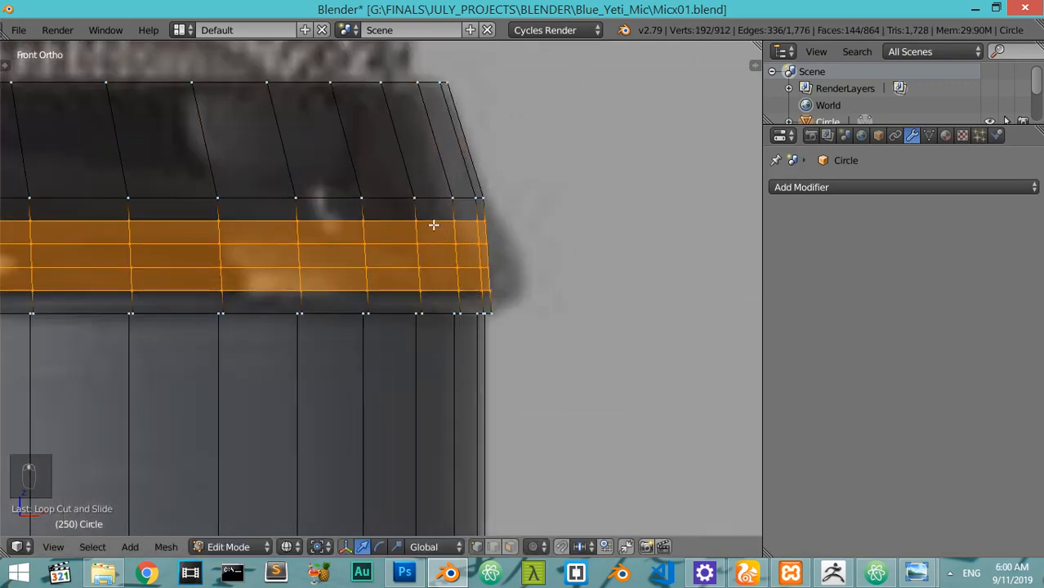
Scale the upper two of the four new collar loops outward to follow the reference's flare
{"action": "right_click", "coordinate": [433, 225], "text": "alt"}
{"action": "key", "text": "s"}
{"action": "left_click", "coordinate": [580, 273]}
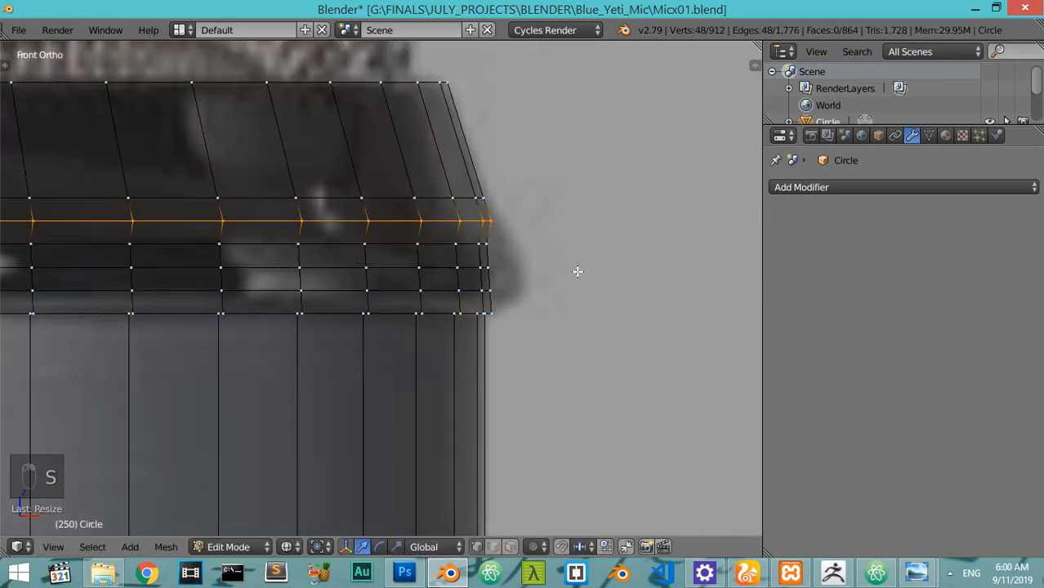
{"action": "right_click", "coordinate": [461, 244], "text": "alt"}
{"action": "key", "text": "s"}
{"action": "key", "text": "shift+z"}
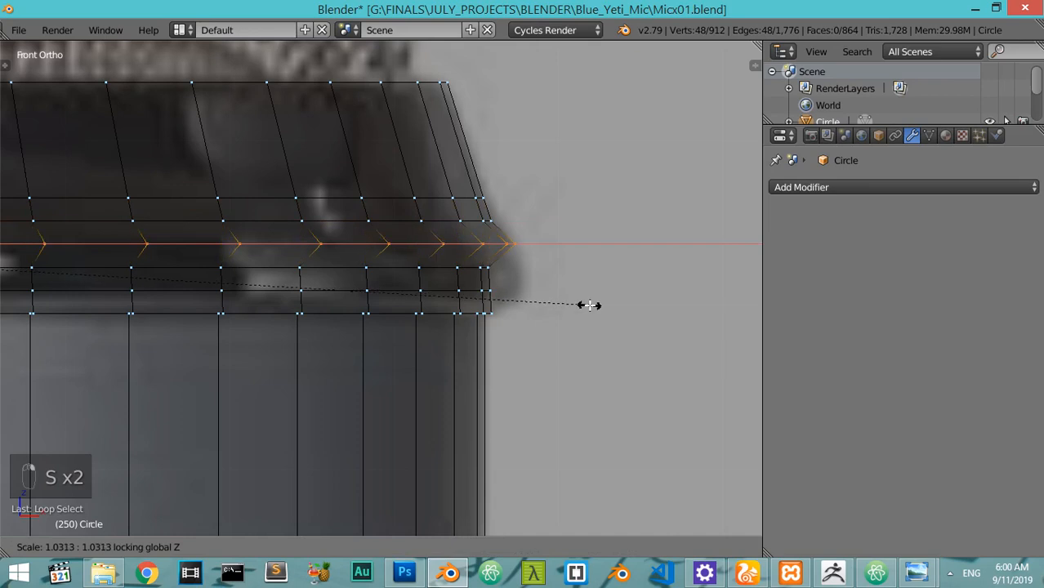
{"action": "left_click", "coordinate": [442, 284]}
Scale the lower two new collar loops outward on X and Y, one at a time, to meet the widest part of the rim
{"action": "right_click", "coordinate": [445, 270], "text": "alt"}
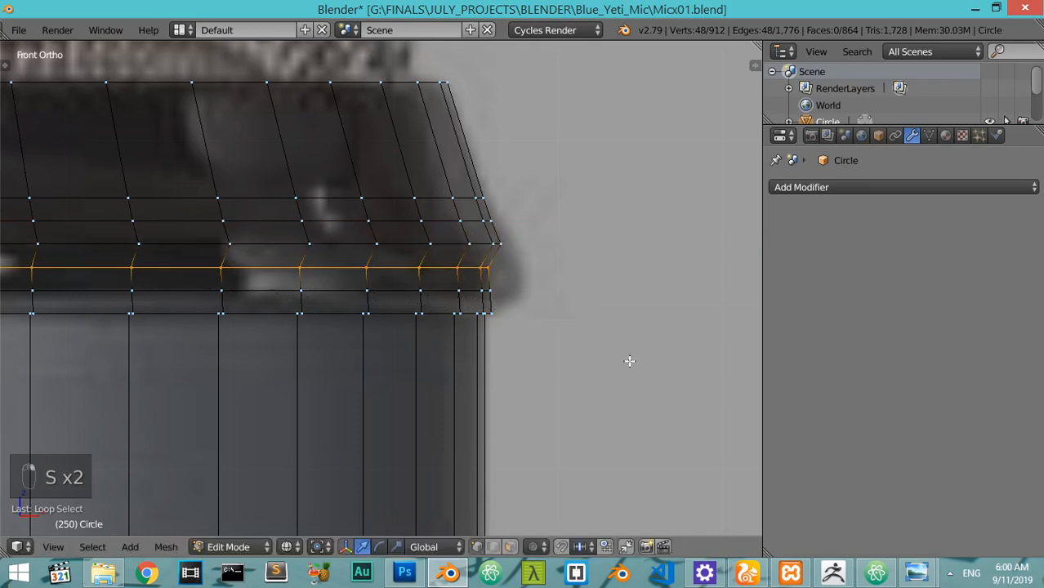
{"action": "key", "text": "s"}
{"action": "key", "text": "shift+z"}
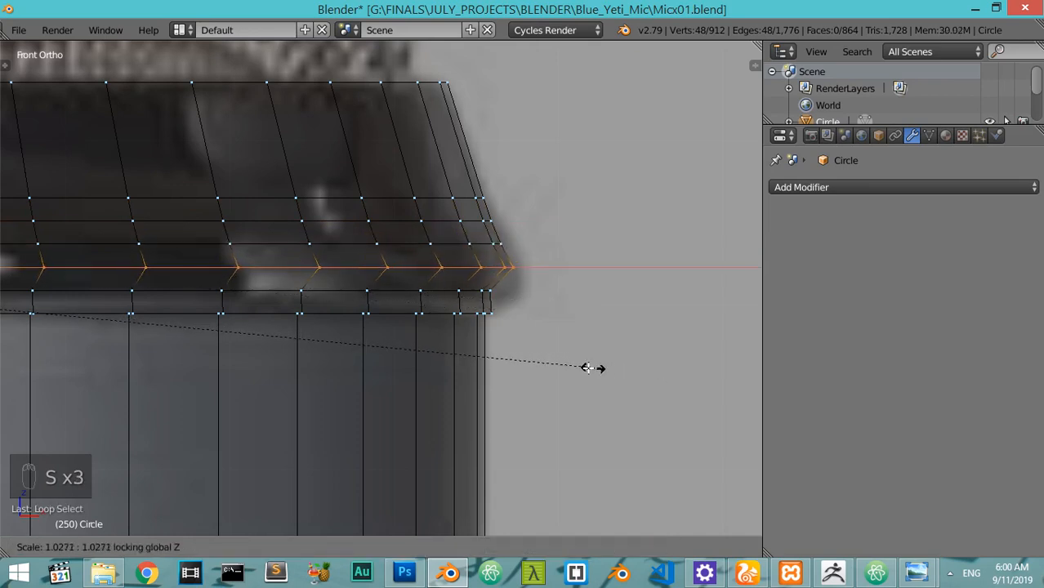
{"action": "left_click", "coordinate": [570, 365]}
{"action": "right_click", "coordinate": [474, 290], "text": "alt"}
{"action": "key", "text": "s"}
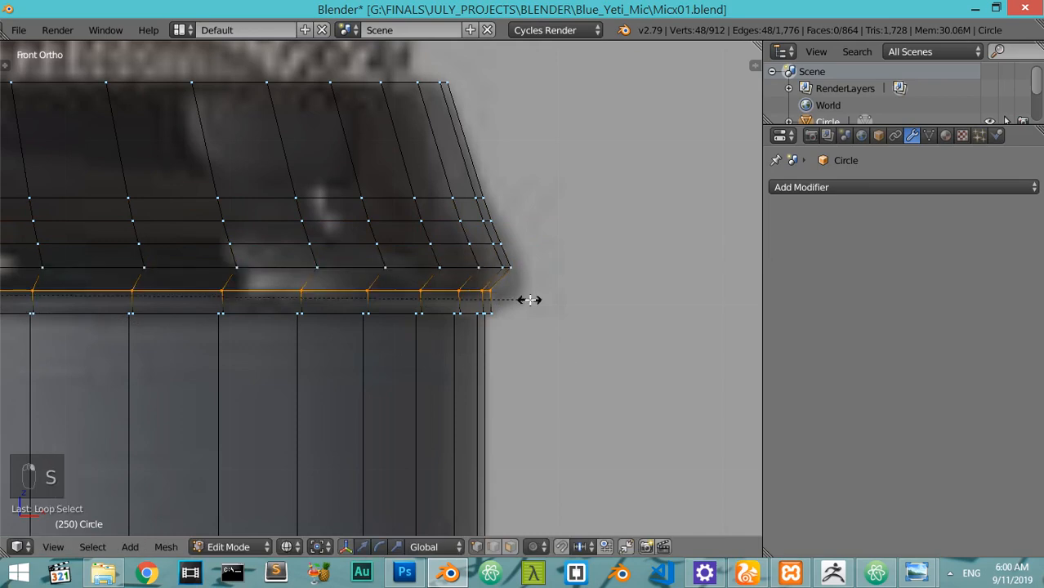
{"action": "key", "text": "shift+z"}
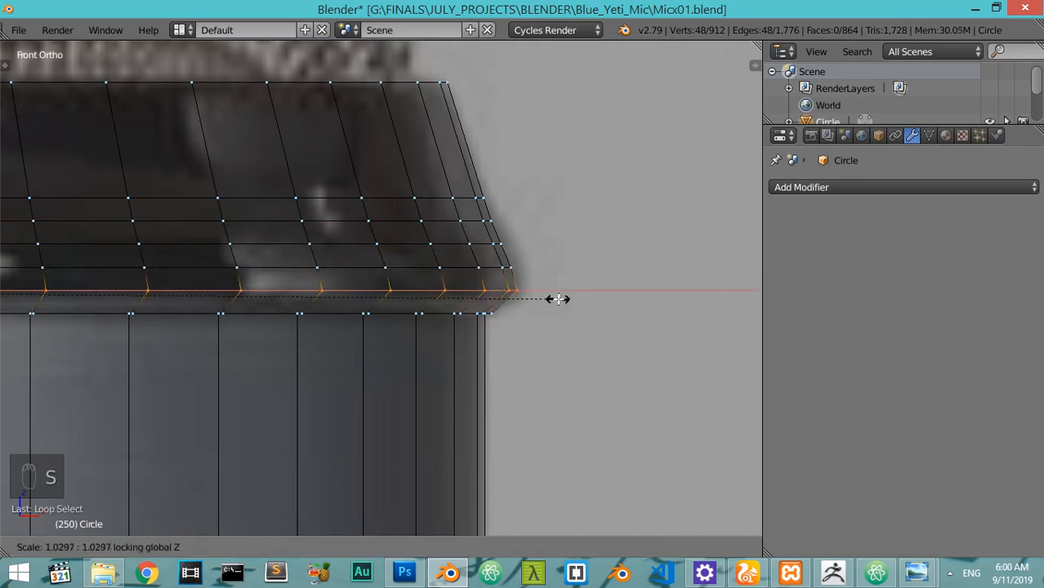
{"action": "left_click", "coordinate": [558, 299]}
{"action": "key", "text": "s"}
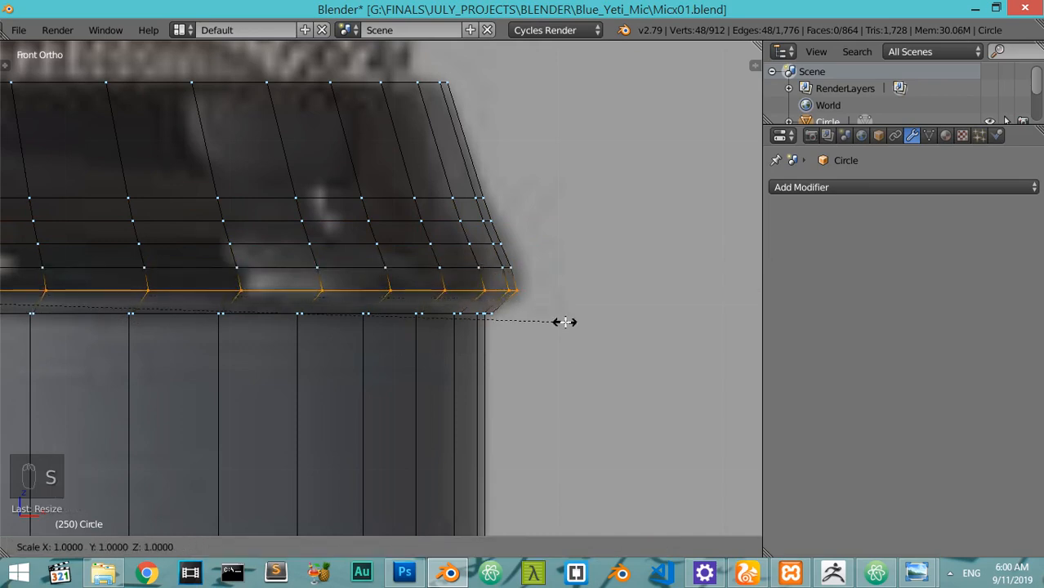
{"action": "key", "text": "shift+z"}
{"action": "left_click", "coordinate": [521, 324]}
Select the lower two new collar loops together and widen them slightly on X and Y
{"action": "right_click", "coordinate": [492, 268], "text": "alt+shift"}
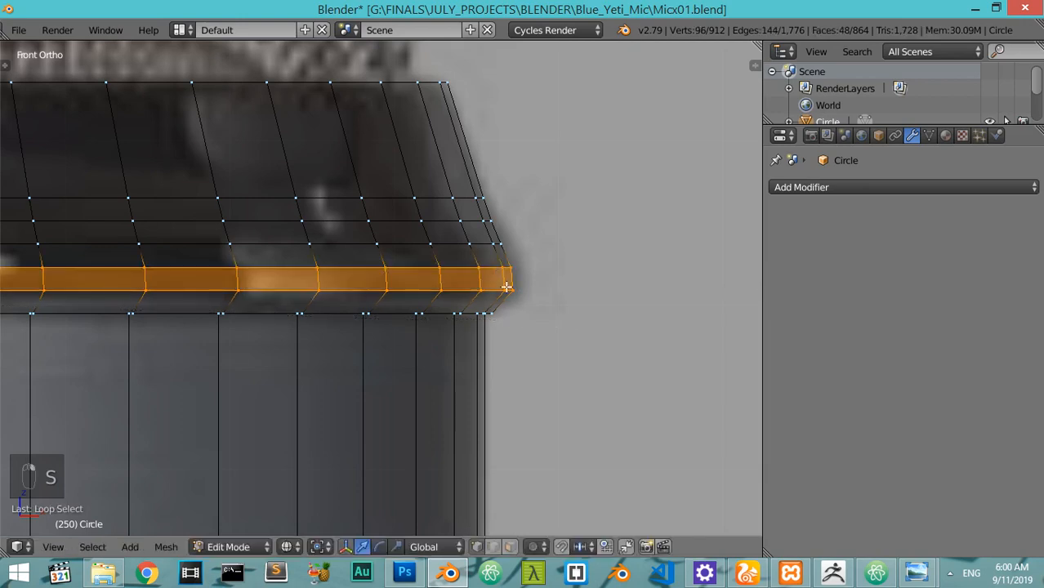
{"action": "key", "text": "s"}
{"action": "key", "text": "shift+z"}
{"action": "left_click", "coordinate": [556, 282]}
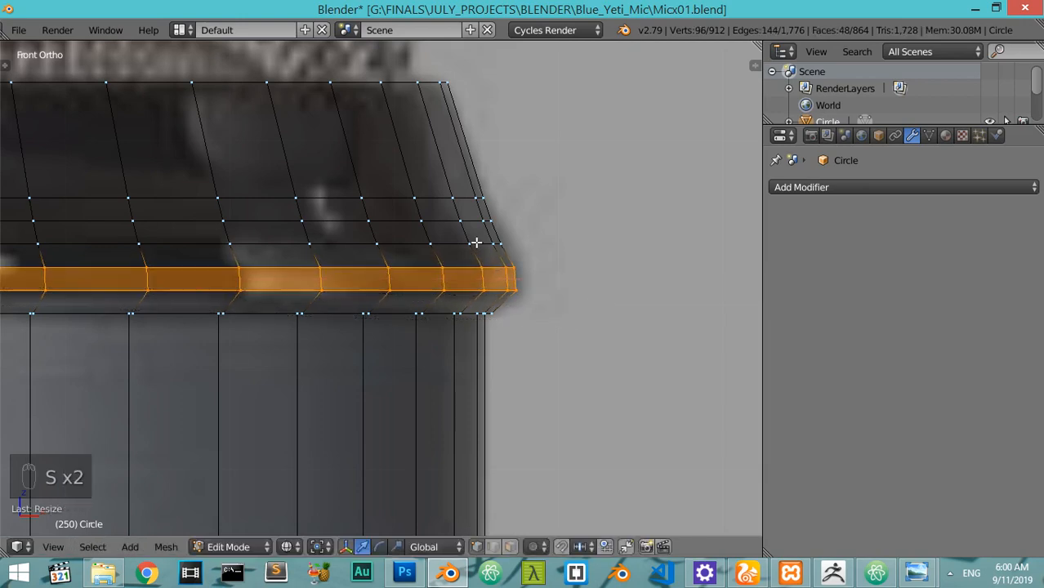
Widen the upper two new collar loops slightly on X and Y to smooth the slope into the rim
{"action": "right_click", "coordinate": [477, 243], "text": "alt"}
{"action": "key", "text": "s"}
{"action": "key", "text": "shift+z"}
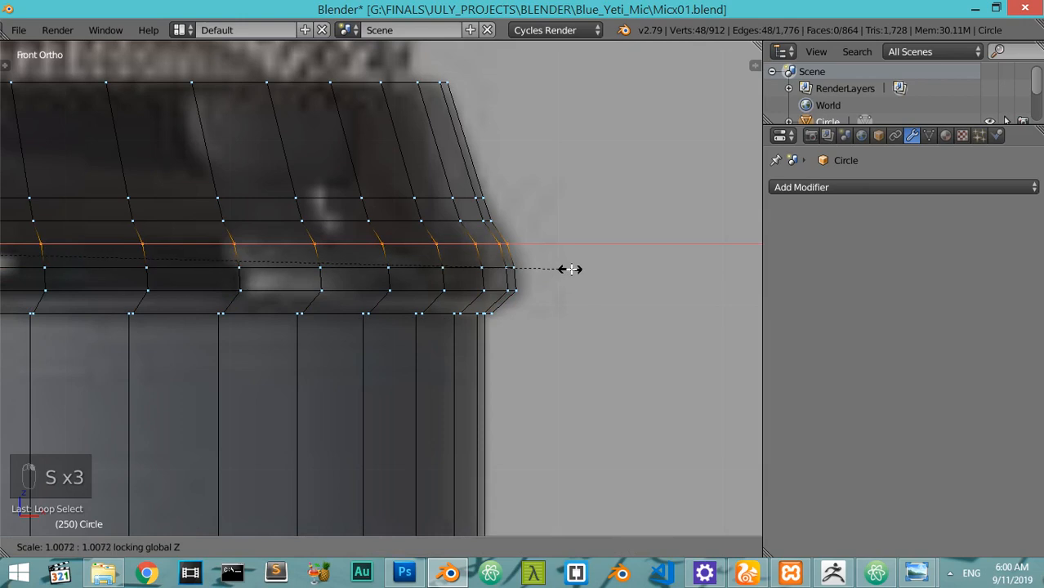
{"action": "left_click", "coordinate": [546, 266]}
{"action": "right_click", "coordinate": [489, 220], "text": "alt"}
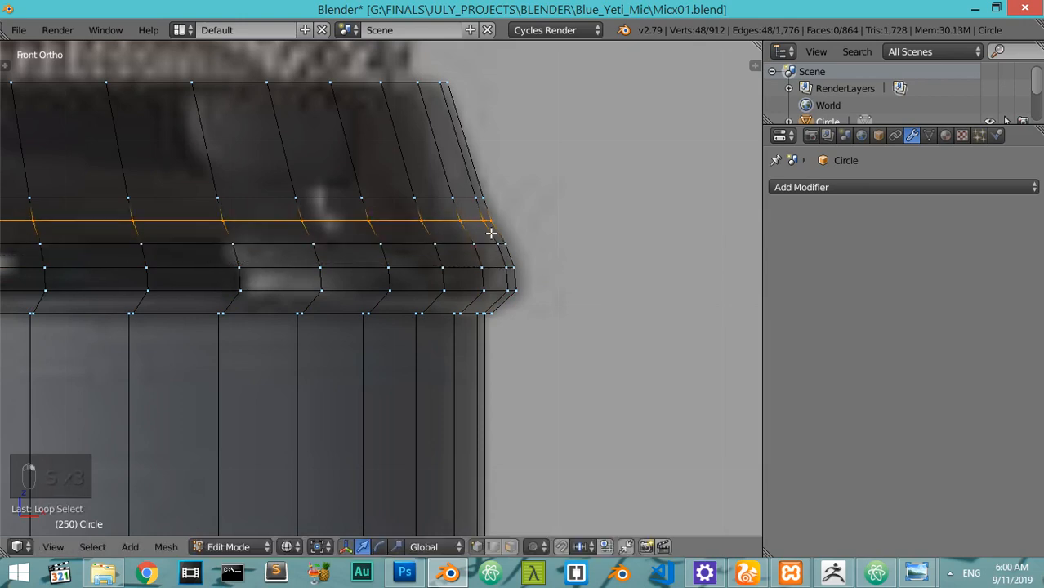
{"action": "key", "text": "s"}
{"action": "key", "text": "shift+z"}
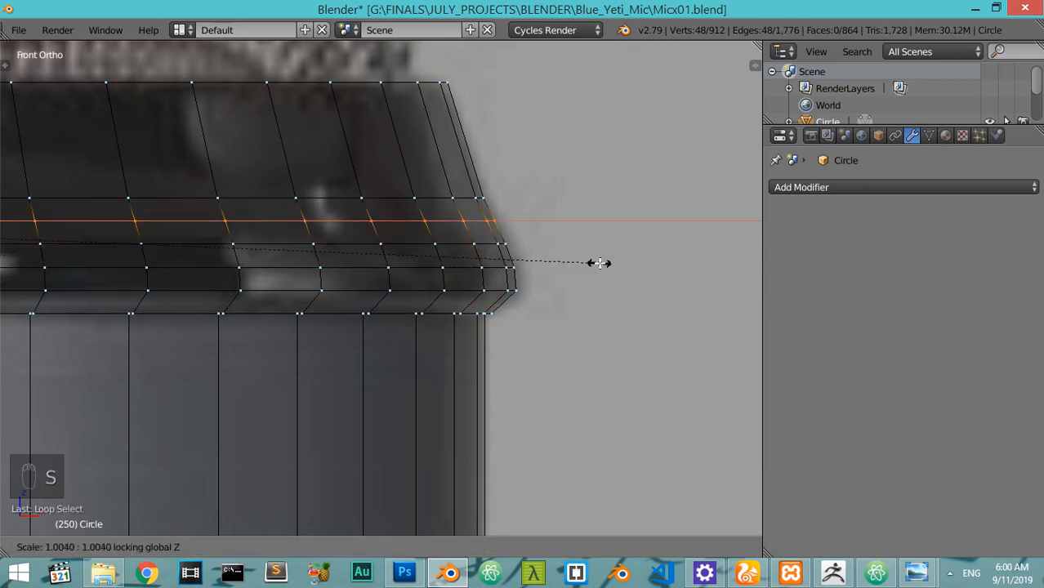
{"action": "left_click", "coordinate": [598, 263]}
Scale the collar loop nearest below the top edge slightly on X and Y to even out the slope
{"action": "right_click", "coordinate": [467, 199], "text": "alt"}
{"action": "key", "text": "s"}
{"action": "key", "text": "shift+z"}
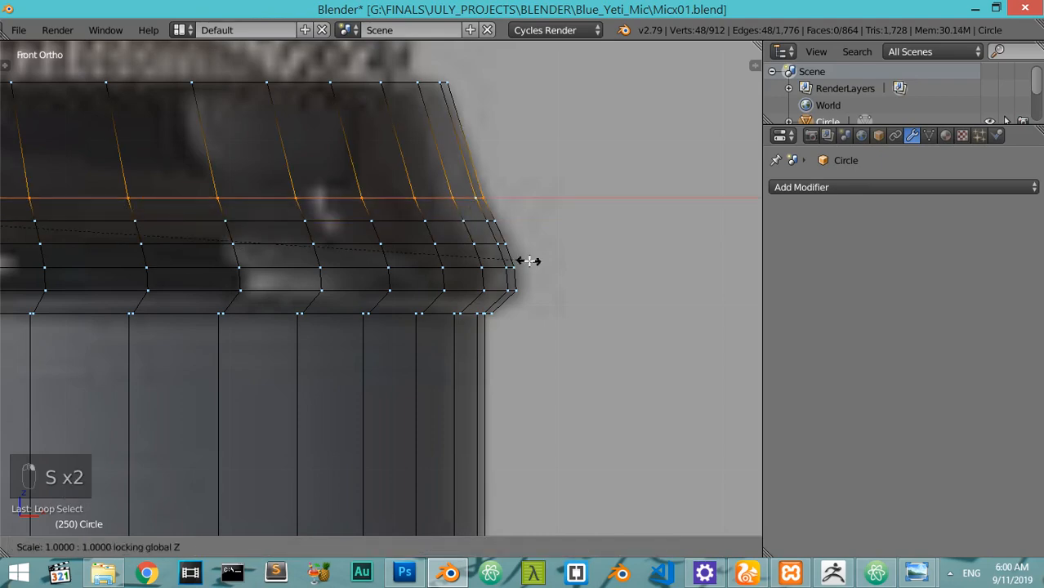
{"action": "left_click", "coordinate": [533, 266]}
{"action": "key", "text": "z"}
{"action": "key", "text": "z"}
{"action": "key", "text": "z"}
{"action": "scroll", "coordinate": [523, 273], "scroll_direction": "down", "scroll_amount": 6}
{"action": "key", "text": "Tab"}
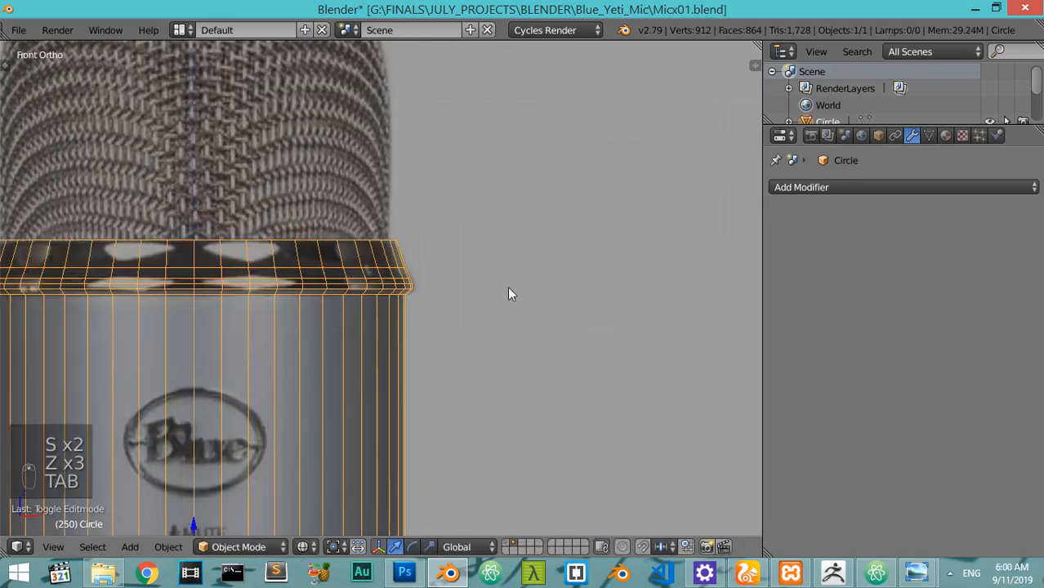
Recalculate the normals of the whole body mesh to face outward and check the collar in solid shading
{"action": "key", "text": "z"}
{"action": "key", "text": "Tab"}
{"action": "scroll", "coordinate": [365, 286], "scroll_direction": "up", "scroll_amount": 5}
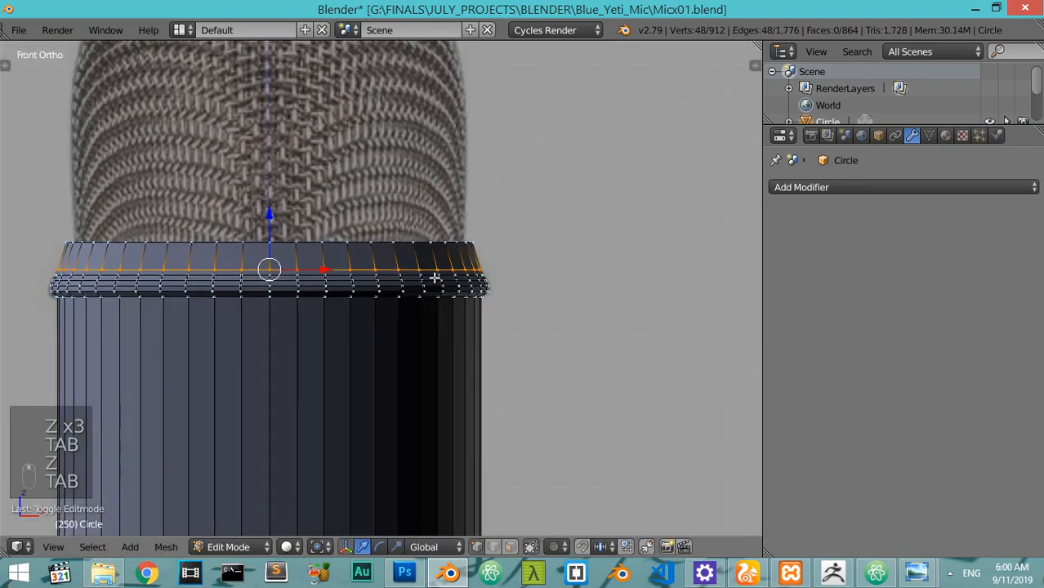
{"action": "key", "text": "z"}
{"action": "key", "text": "a"}
{"action": "key", "text": "a"}
{"action": "key", "text": "a"}
{"action": "key", "text": "a"}
{"action": "key", "text": "ctrl+n"}
{"action": "key", "text": "Tab"}
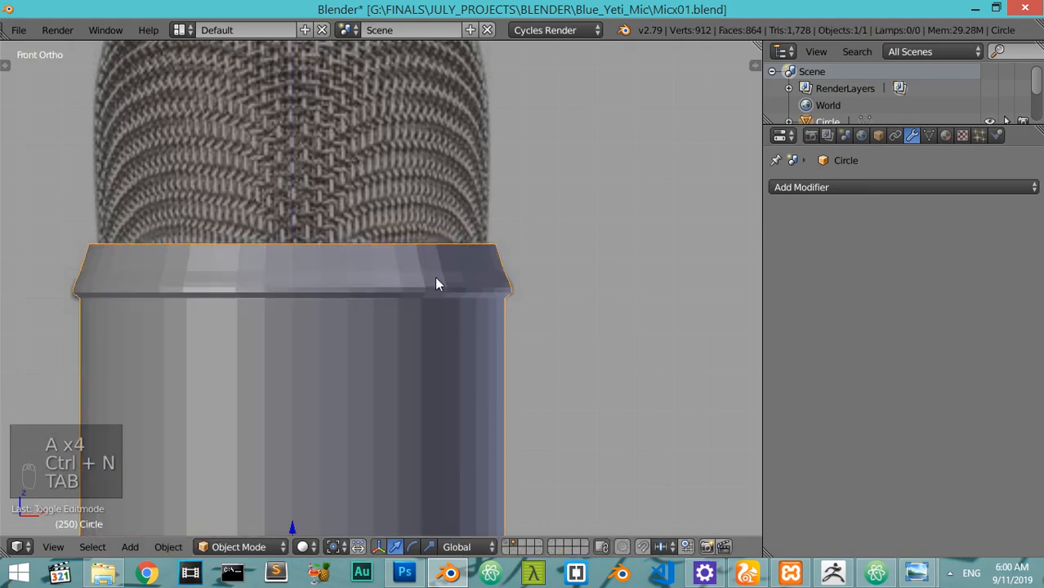
{"action": "scroll", "coordinate": [419, 279], "scroll_direction": "up", "scroll_amount": 2}
{"action": "scroll", "coordinate": [455, 280], "scroll_direction": "down", "scroll_amount": 2}
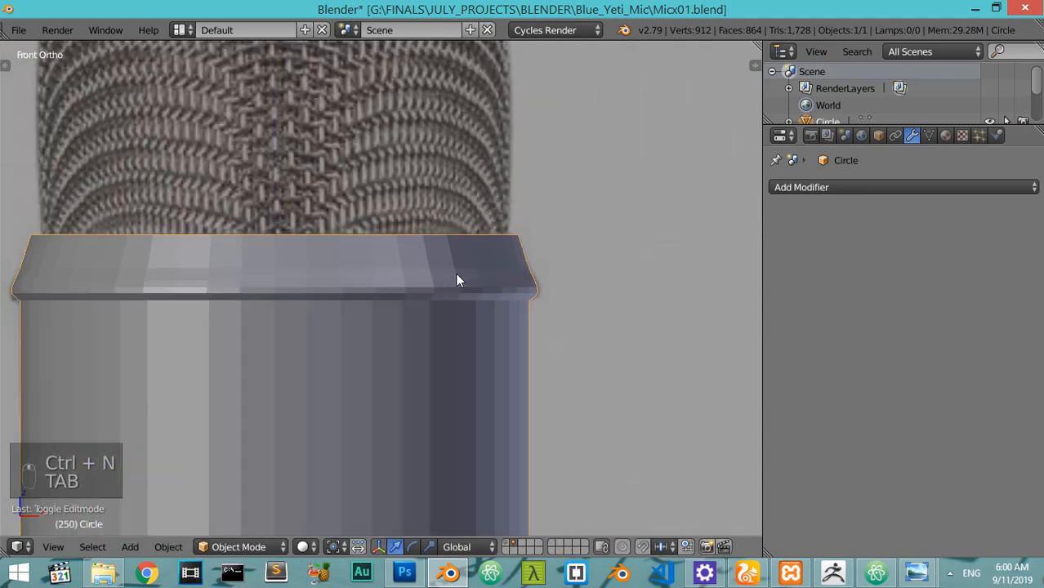
Extrude the collar's top edge loop inward on X and Y to about 0.93 of its size
{"action": "key", "text": "z"}
{"action": "scroll", "coordinate": [436, 282], "scroll_direction": "up", "scroll_amount": 2}
{"action": "scroll", "coordinate": [416, 281], "scroll_direction": "up", "scroll_amount": 2}
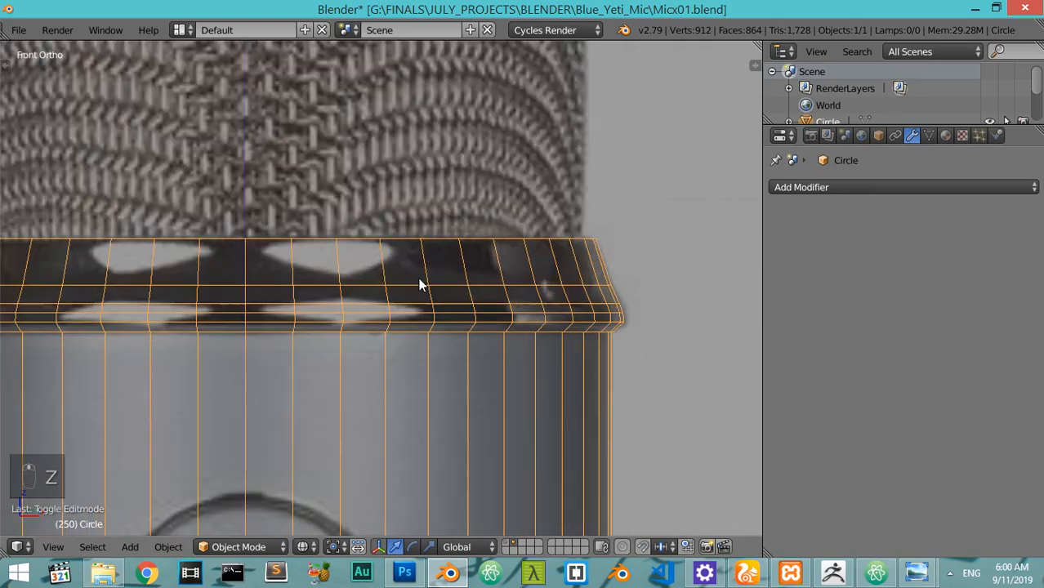
{"action": "key", "text": "Tab"}
{"action": "right_click", "coordinate": [403, 240], "text": "alt"}
{"action": "key", "text": "e"}
{"action": "key", "text": "s"}
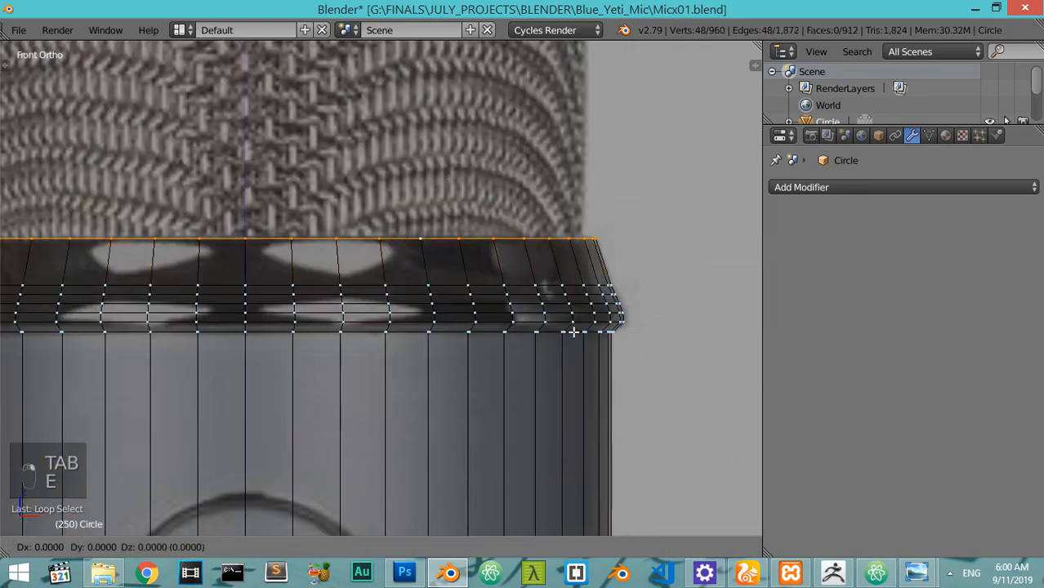
{"action": "key", "text": "shift+z"}
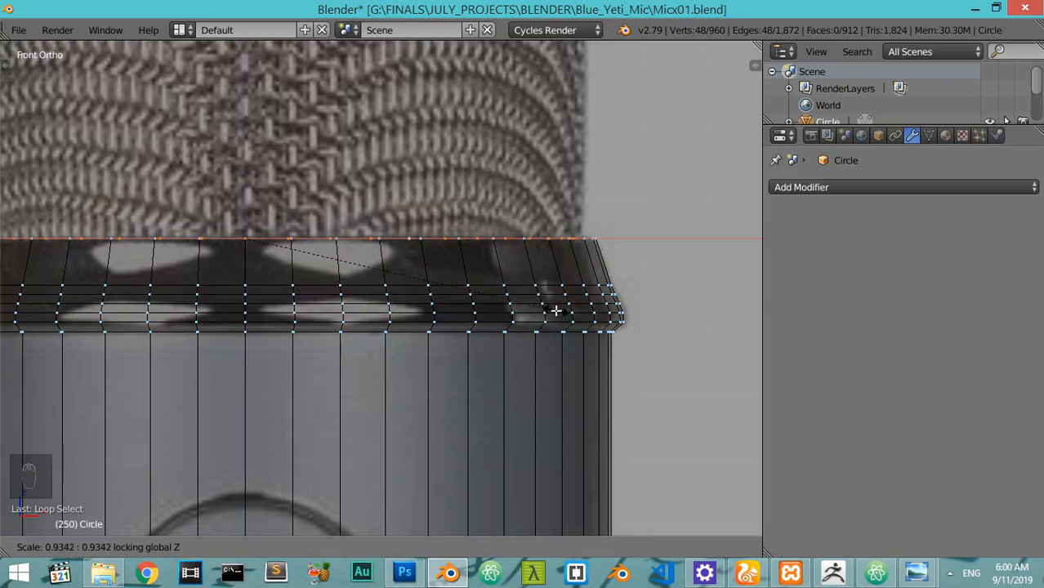
{"action": "left_click", "coordinate": [552, 304]}
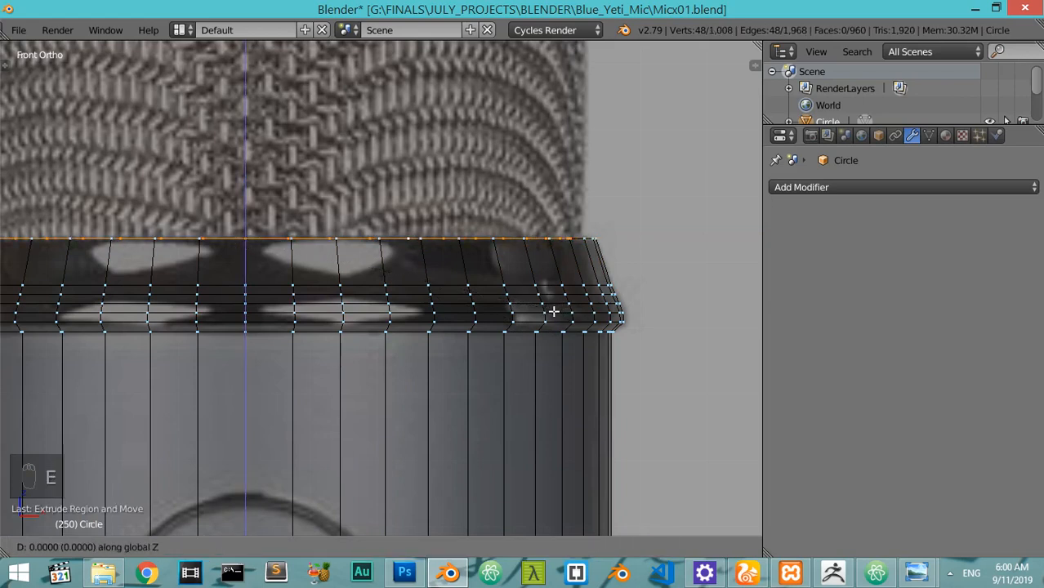
Extrude the inner rim loop straight down inside the body to near its lower taper, then view the body in isolation
{"action": "right_click", "coordinate": [545, 330], "text": "alt"}
{"action": "key", "text": "e"}
{"action": "left_click", "coordinate": [536, 515]}
{"action": "scroll", "coordinate": [532, 469], "scroll_direction": "down", "scroll_amount": 8}
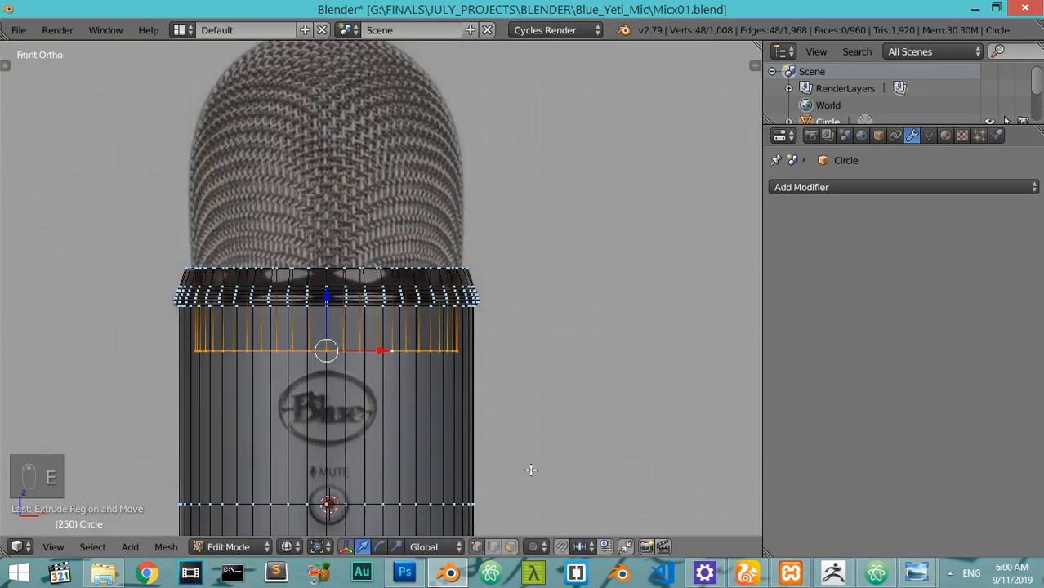
{"action": "key", "text": "g"}
{"action": "key", "text": "z"}
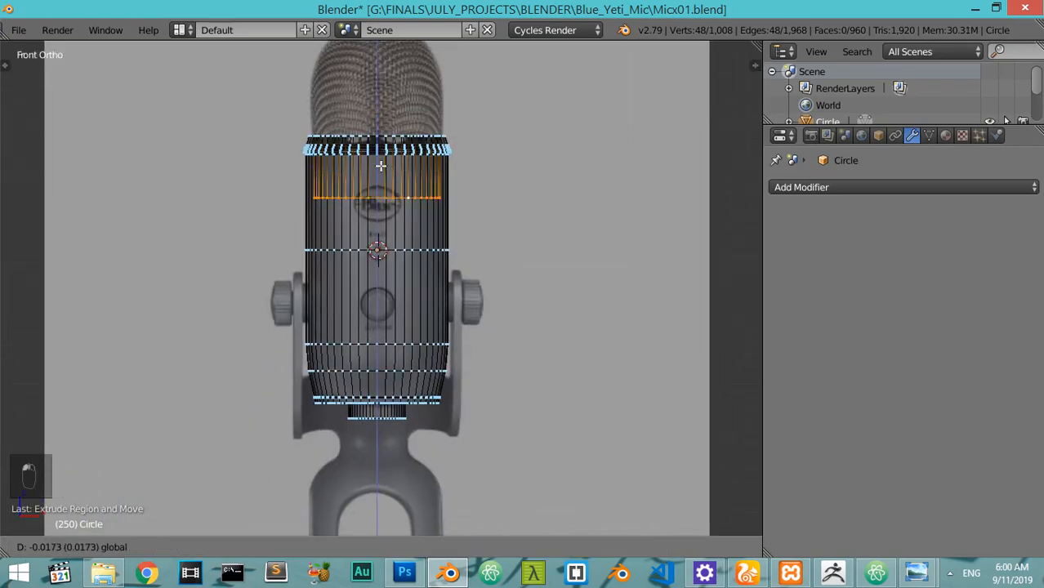
{"action": "left_click", "coordinate": [388, 324]}
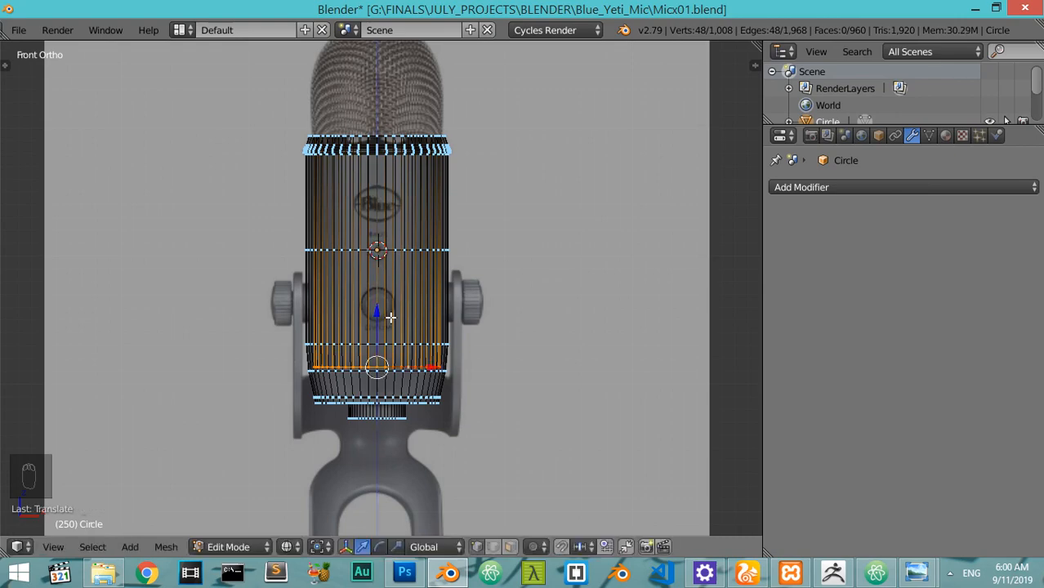
{"action": "key", "text": "Tab"}
{"action": "key", "text": "KP_Divide"}
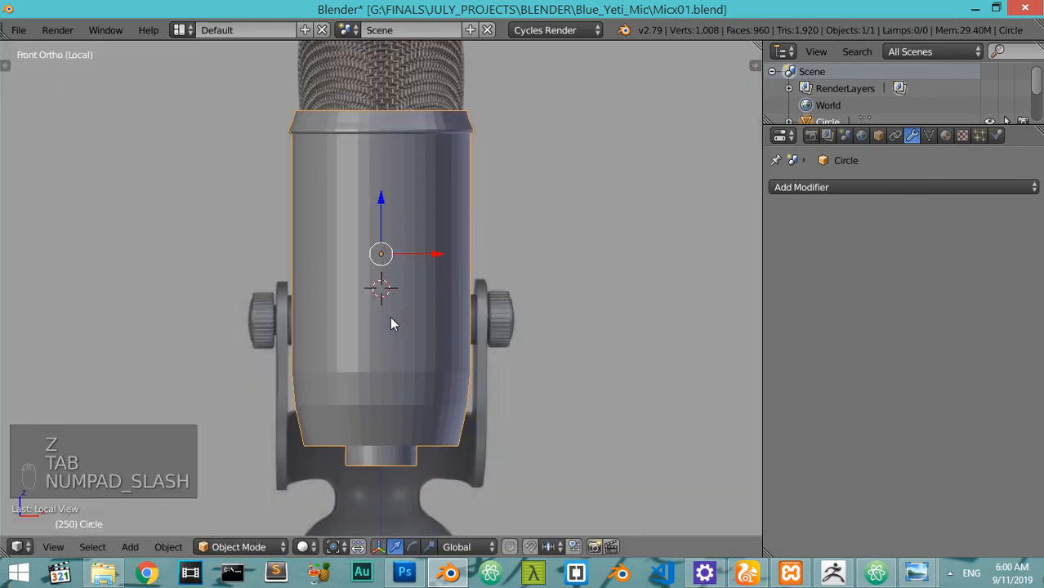
{"action": "key", "text": "KP_Divide"}
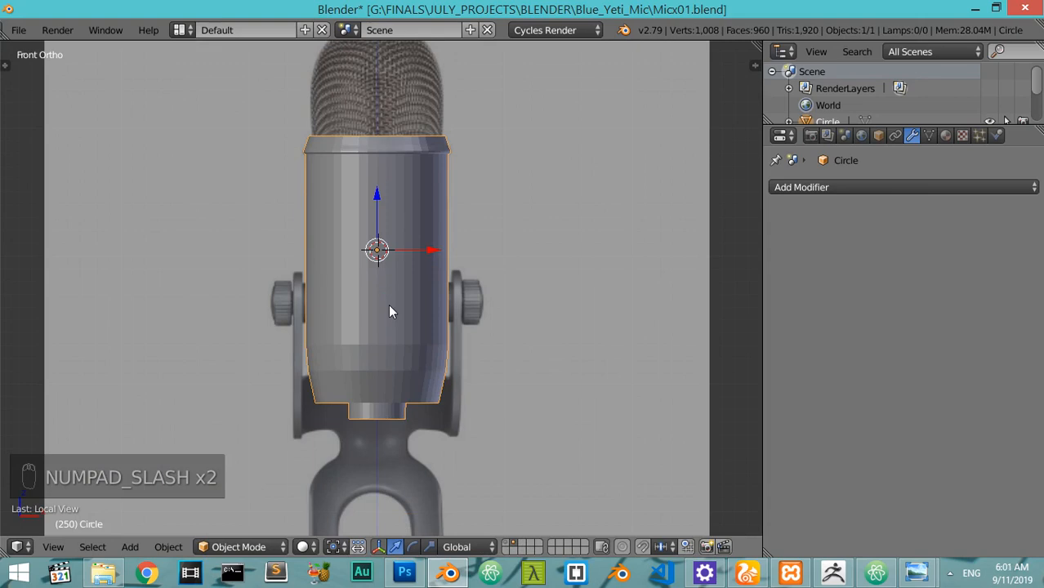
Shade the body smooth and add a Subdivision Surface modifier with 2 view and 3 render subdivisions
{"action": "key", "text": "t"}
{"action": "left_click", "coordinate": [43, 274]}
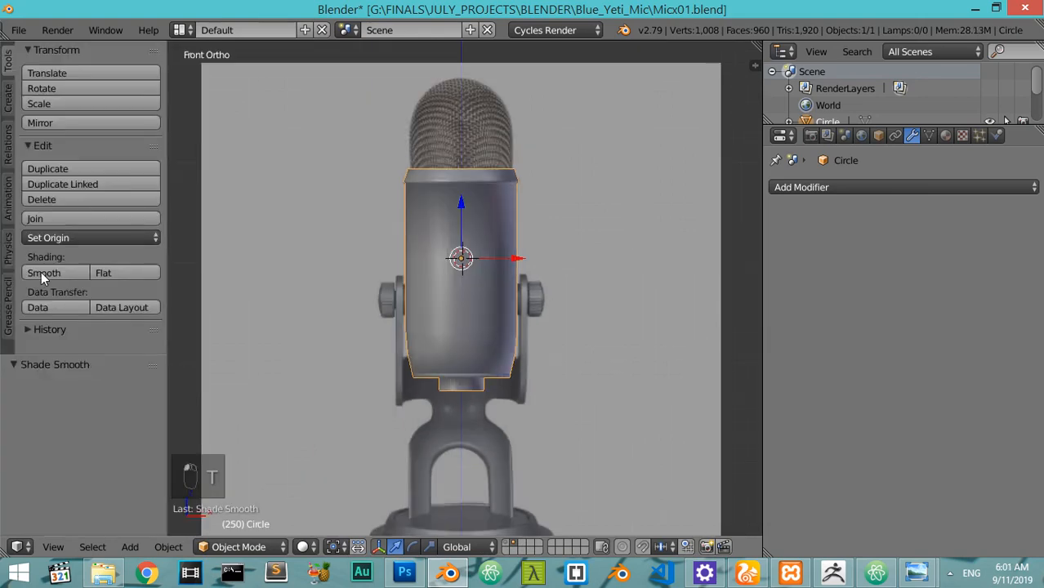
{"action": "left_click", "coordinate": [793, 188]}
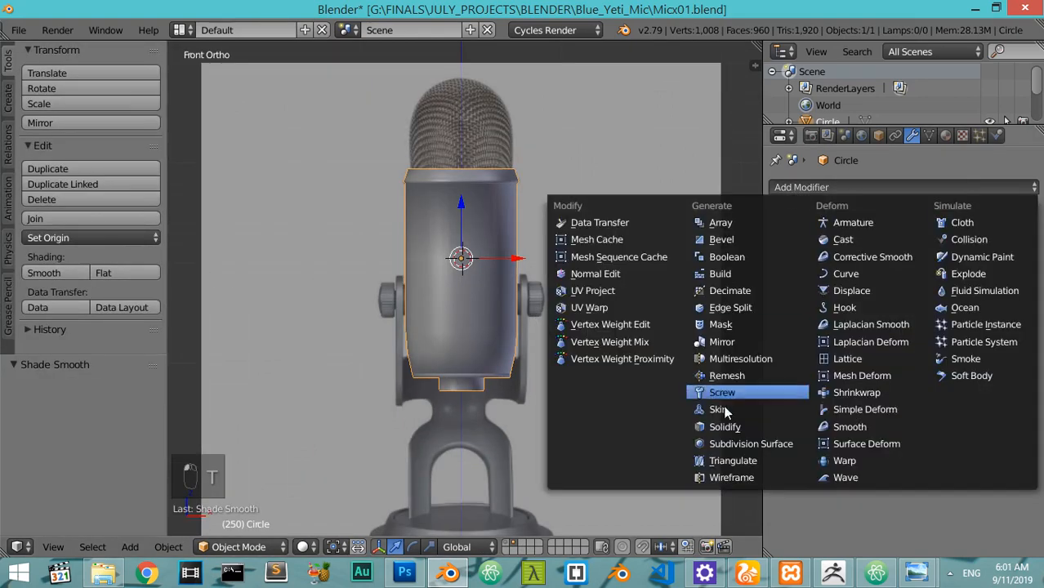
{"action": "left_click", "coordinate": [733, 440]}
{"action": "scroll", "coordinate": [733, 439], "scroll_direction": "up", "scroll_amount": 2}
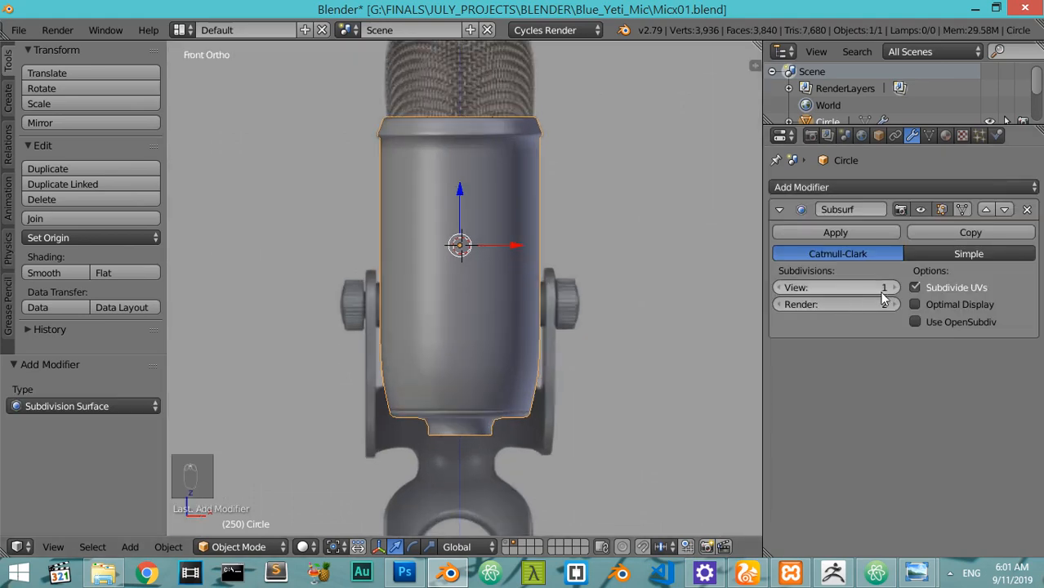
{"action": "left_click", "coordinate": [896, 288]}
{"action": "left_click", "coordinate": [894, 304]}
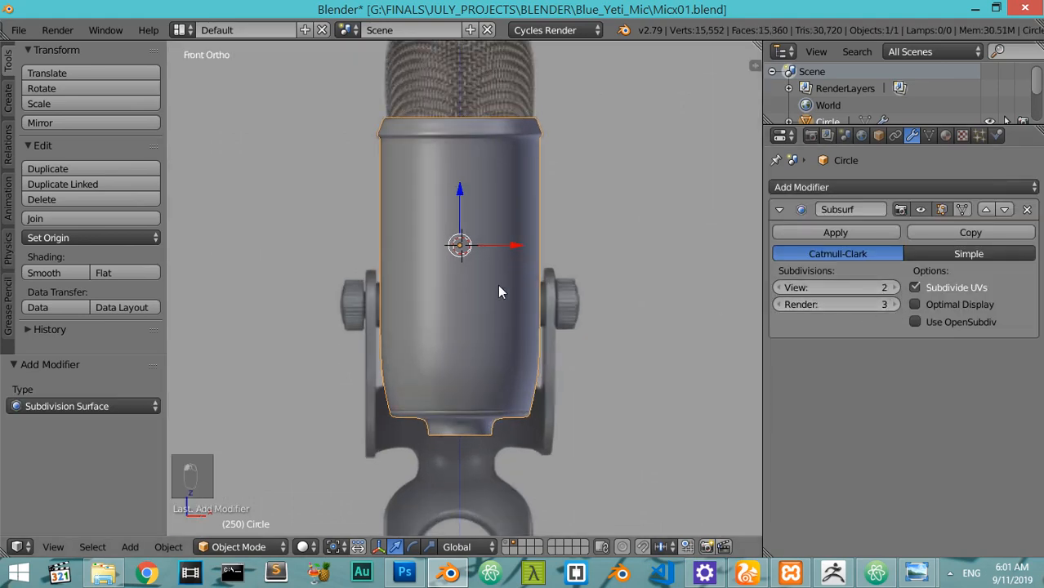
Add a loop cut around the upper body and slide it up to just beneath the collar
{"action": "scroll", "coordinate": [501, 291], "scroll_direction": "up", "scroll_amount": 2}
{"action": "key", "text": "Tab"}
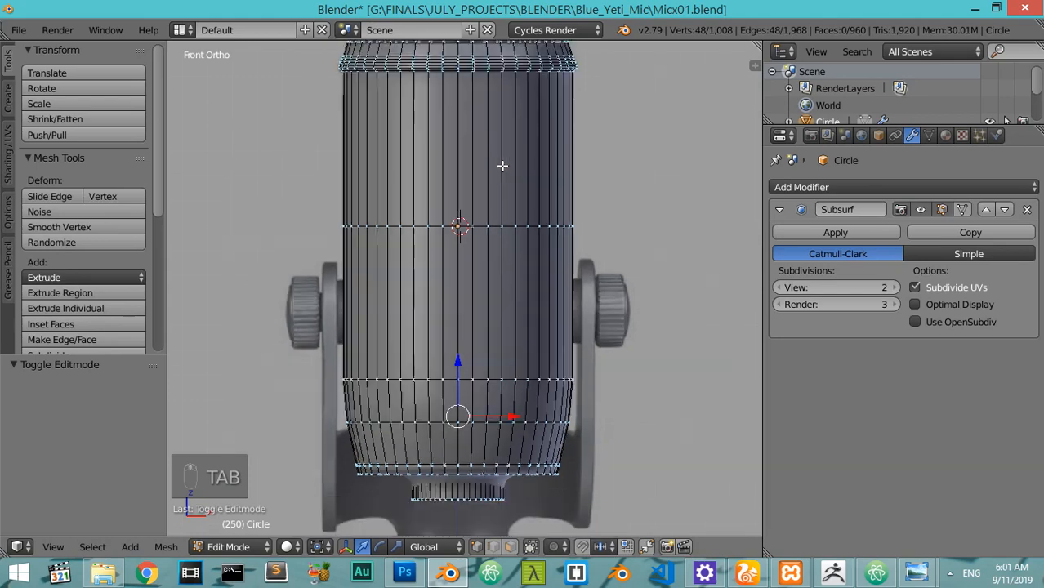
{"action": "key", "text": "z"}
{"action": "scroll", "coordinate": [494, 204], "scroll_direction": "up", "scroll_amount": 2}
{"action": "key", "text": "ctrl+r"}
{"action": "left_click", "coordinate": [571, 210]}
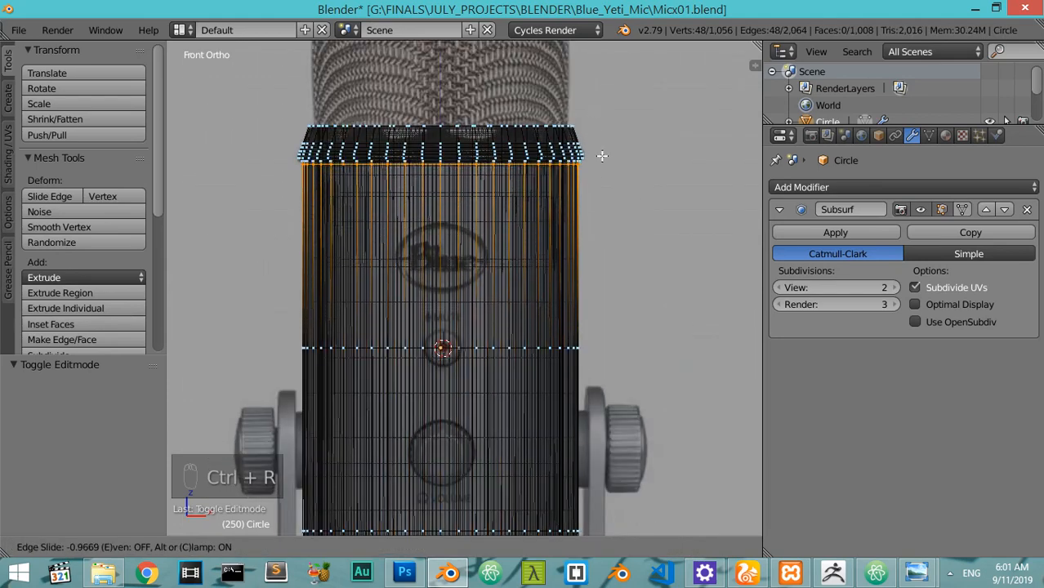
{"action": "left_click", "coordinate": [602, 154]}
{"action": "key", "text": "z"}
{"action": "key", "text": "Tab"}
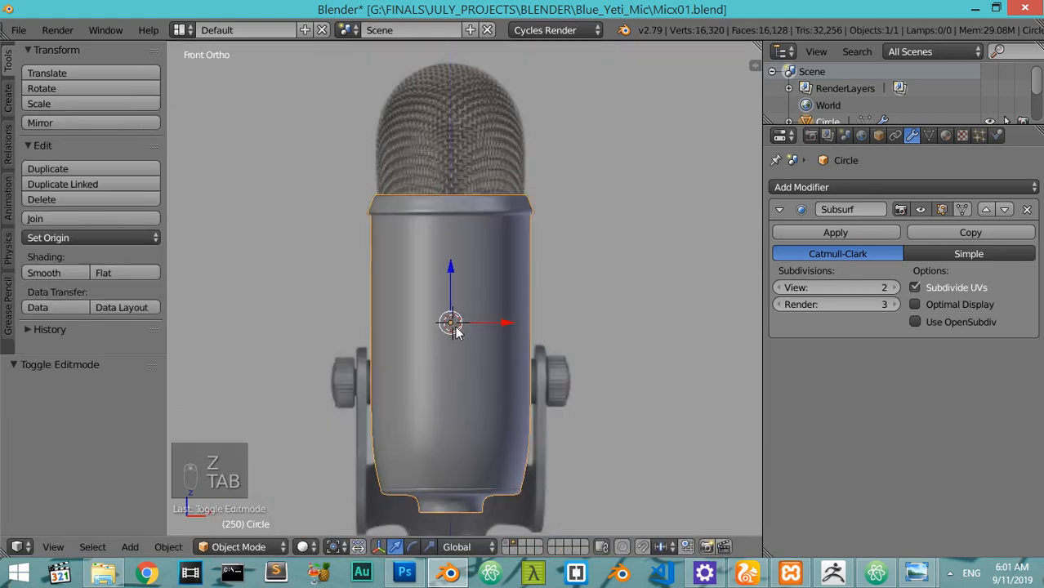
{"action": "middle_click_drag", "start_coordinate": [455, 329], "coordinate": [450, 273], "text": "shift"}
Return to editing the body mesh in wireframe and hide the Subdivision Surface modifier's effect in the viewport
{"action": "key", "text": "Tab"}
{"action": "key", "text": "z"}
{"action": "scroll", "coordinate": [462, 223], "scroll_direction": "up", "scroll_amount": 5}
{"action": "key", "text": "t"}
{"action": "left_click", "coordinate": [924, 211]}
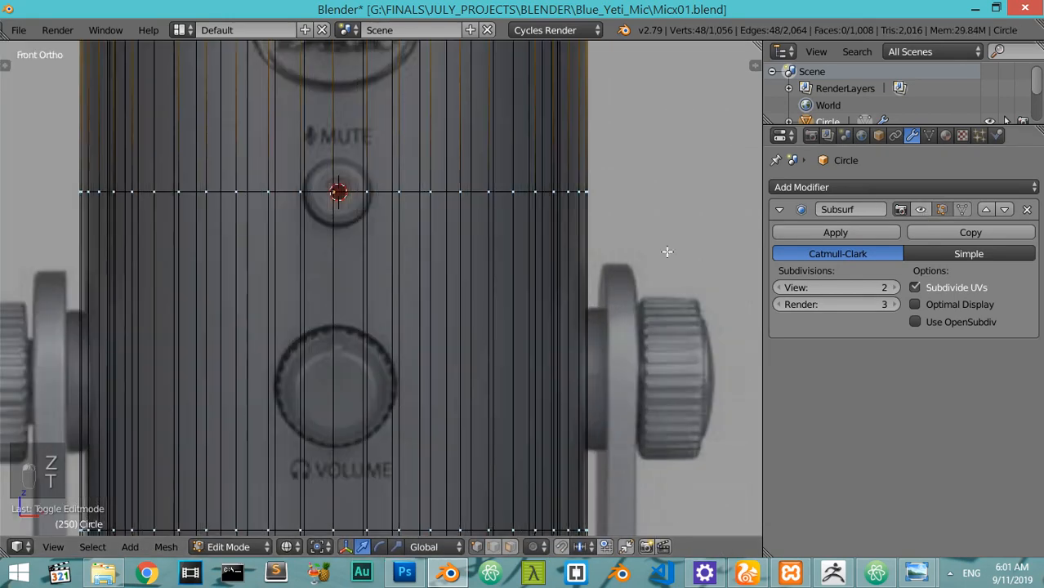
Add a centred loop cut around the body between the mute button's loop and the start of the lower taper
{"action": "scroll", "coordinate": [393, 271], "scroll_direction": "up", "scroll_amount": 3}
{"action": "right_click", "coordinate": [368, 231], "text": "alt"}
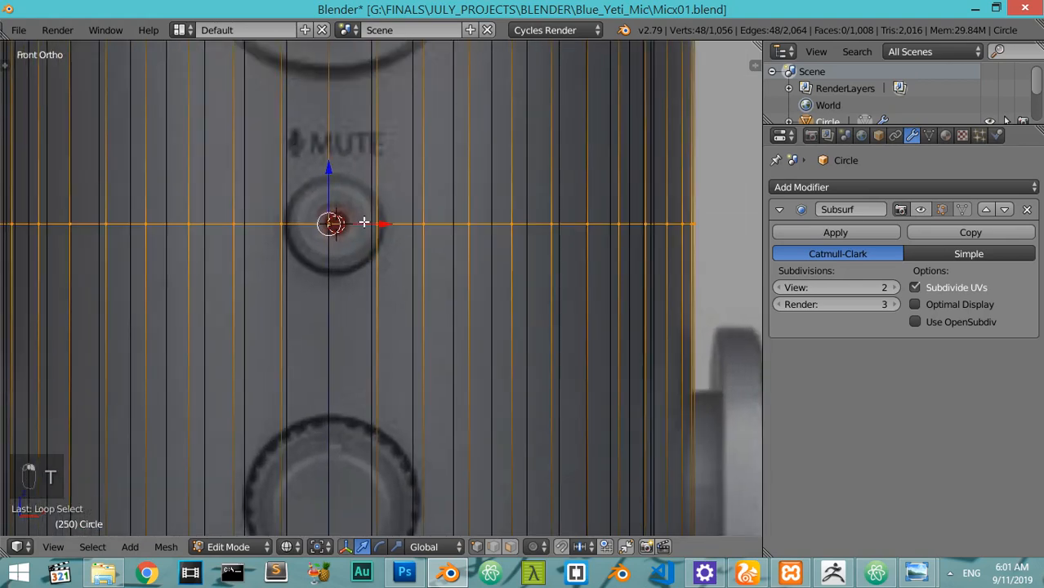
{"action": "key", "text": "ctrl+r"}
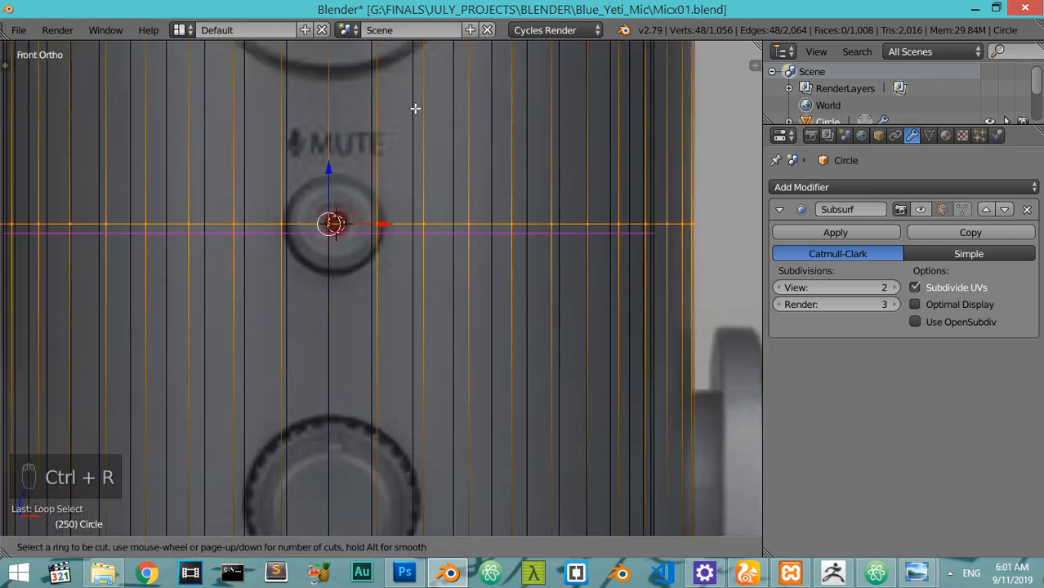
{"action": "key", "text": "z"}
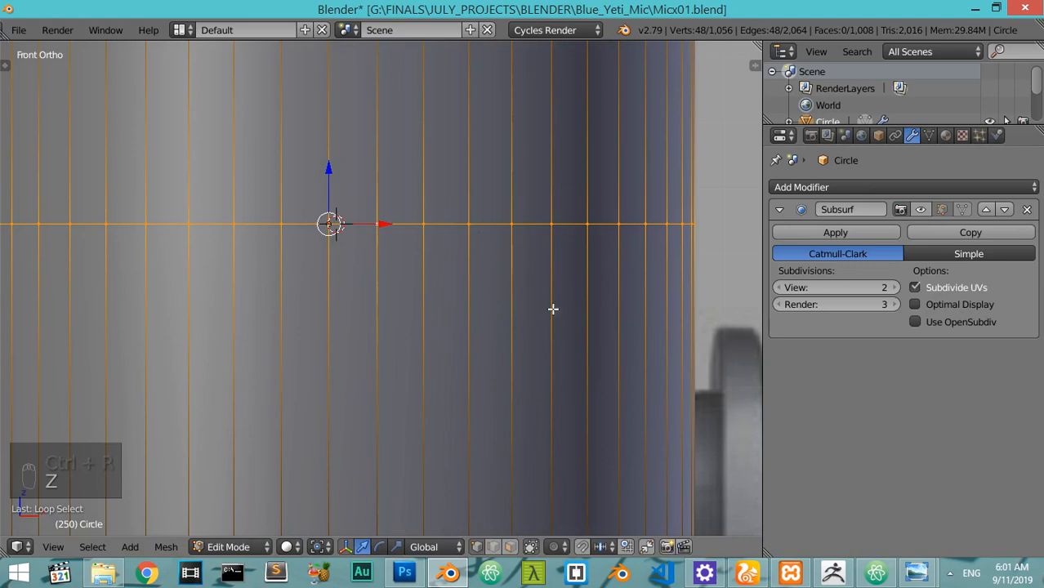
{"action": "key", "text": "ctrl+r"}
{"action": "left_click", "coordinate": [675, 326]}
{"action": "right_click", "coordinate": [676, 326]}
{"action": "key", "text": "z"}
{"action": "scroll", "coordinate": [531, 333], "scroll_direction": "down", "scroll_amount": 2}
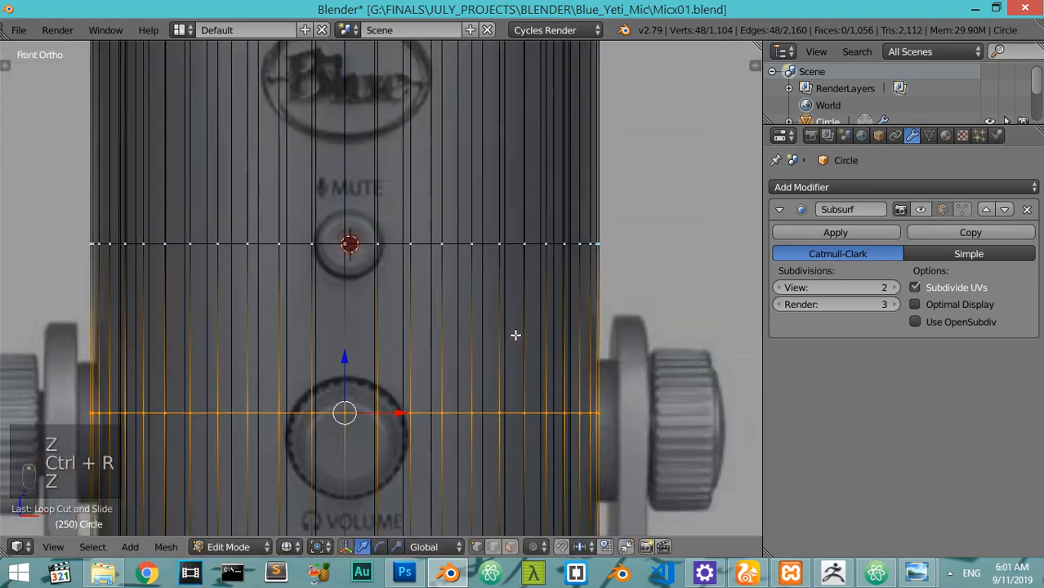
Slide the new loop up to the top edge of the volume knob in the reference
{"action": "middle_click_drag", "start_coordinate": [515, 334], "coordinate": [500, 182], "text": "shift"}
{"action": "key", "text": "g"}
{"action": "key", "text": "g"}
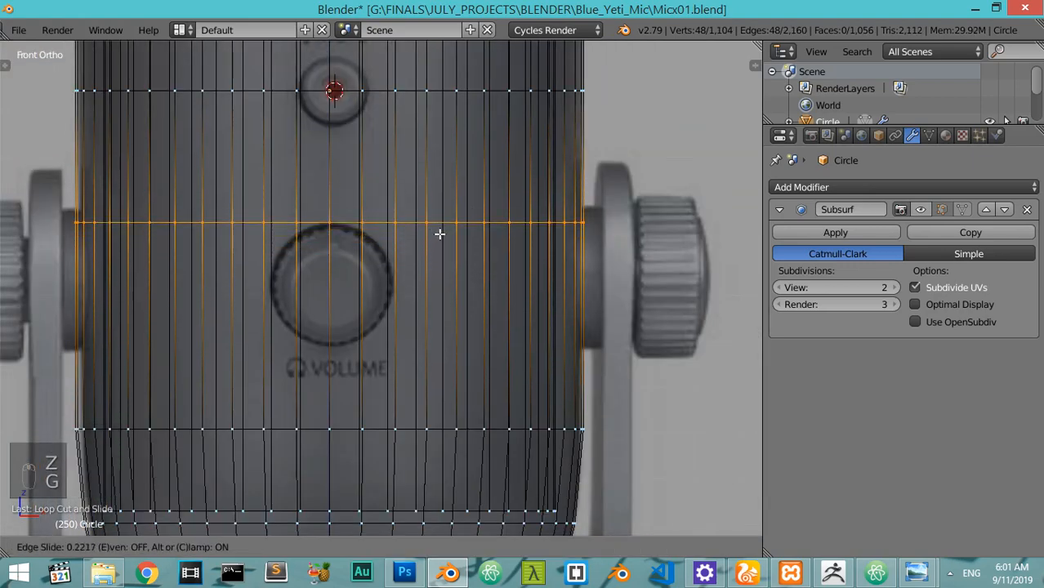
{"action": "left_click", "coordinate": [441, 235]}
Add another loop cut below it and slide it to the bottom edge of the volume knob
{"action": "key", "text": "ctrl+r"}
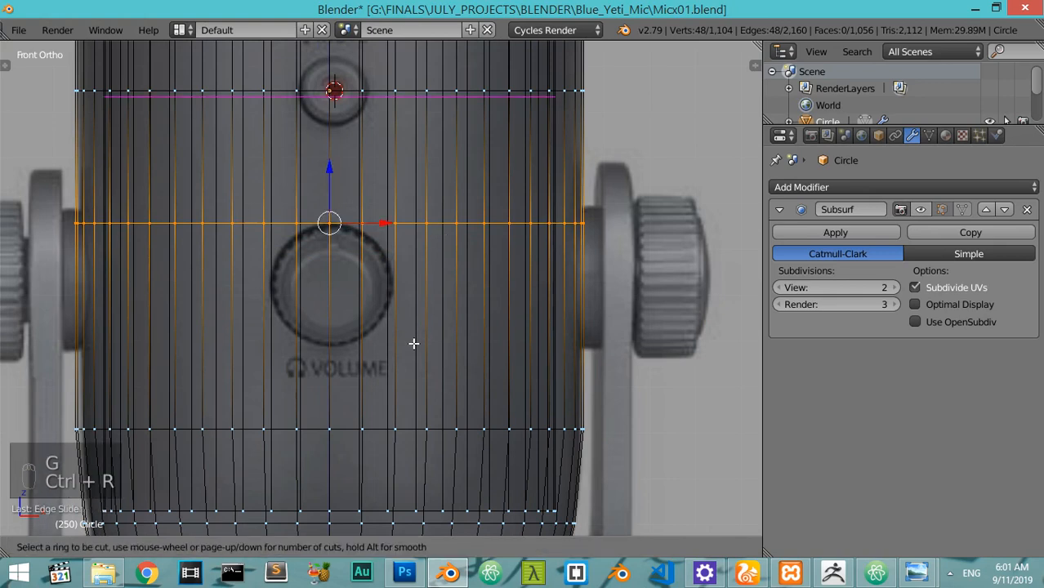
{"action": "left_click", "coordinate": [372, 366]}
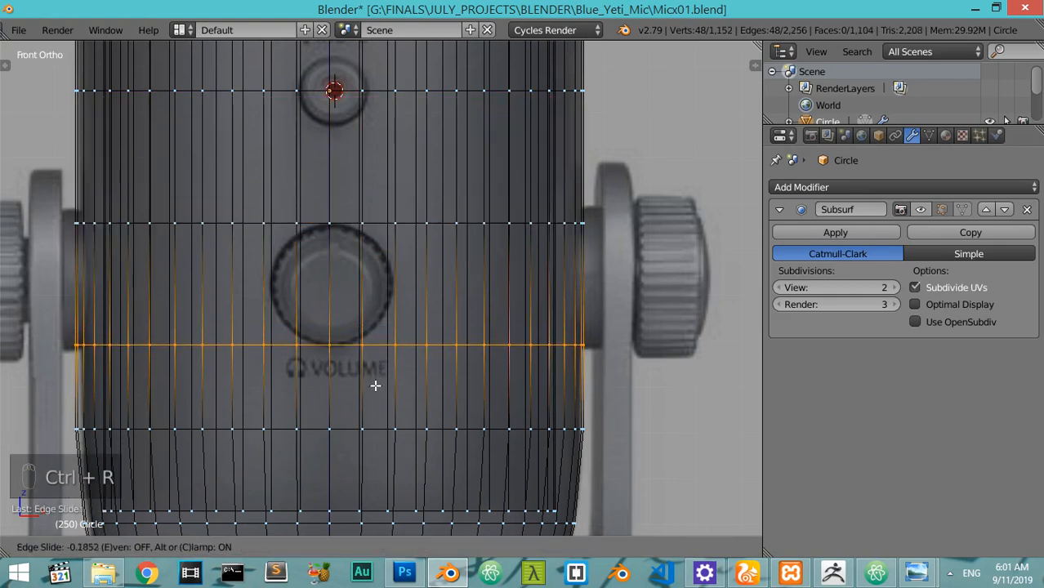
{"action": "left_click", "coordinate": [375, 367]}
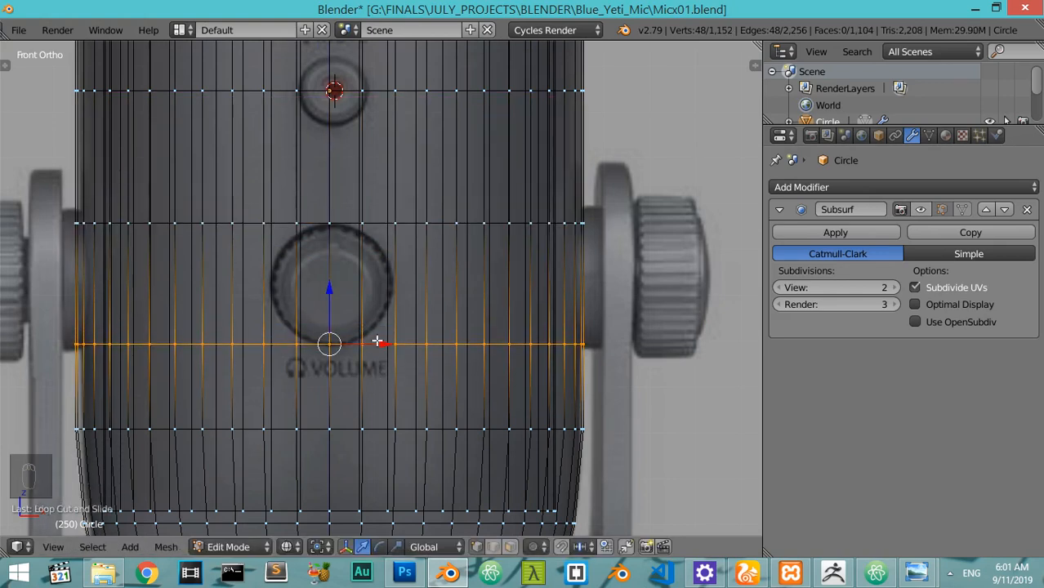
{"action": "key", "text": "z"}
{"action": "key", "text": "z"}
{"action": "key", "text": "z"}
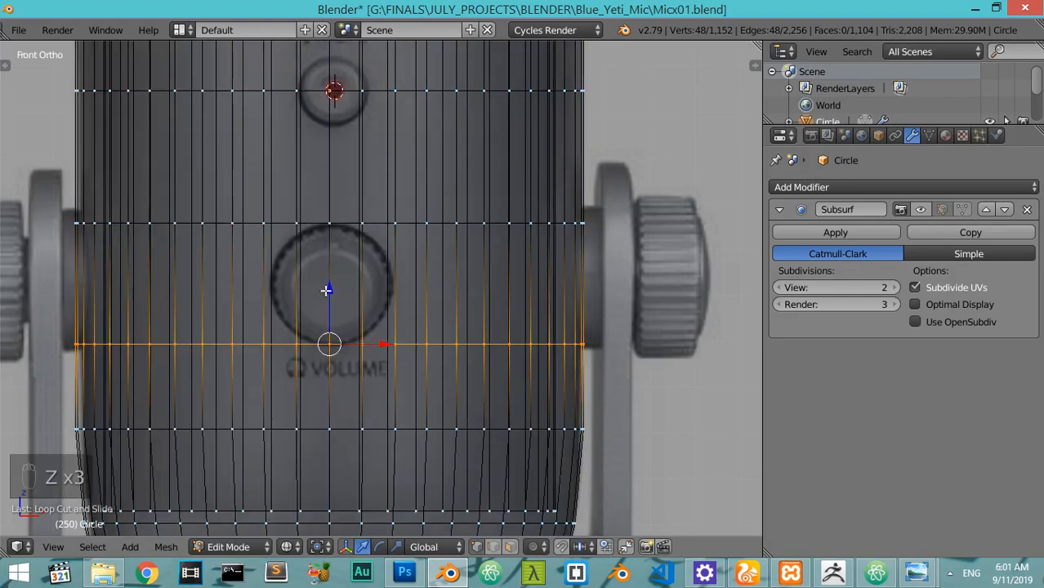
Add three evenly spaced loop cuts between the two loops bounding the volume knob
{"action": "key", "text": "ctrl+r"}
{"action": "key", "text": "z"}
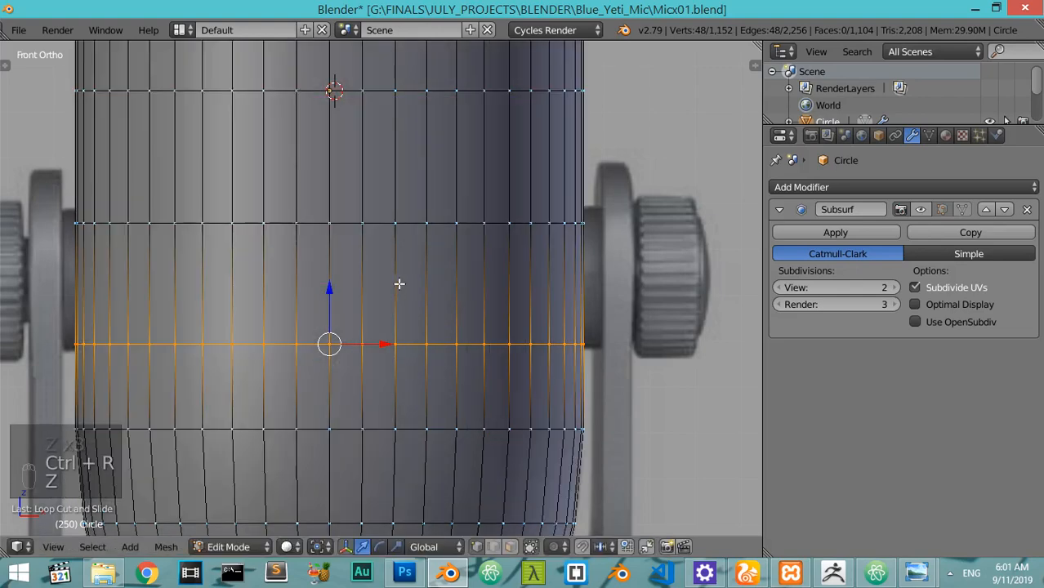
{"action": "key", "text": "ctrl+r"}
{"action": "scroll", "coordinate": [399, 283], "scroll_direction": "up", "scroll_amount": 2}
{"action": "left_click", "coordinate": [399, 284]}
{"action": "right_click", "coordinate": [399, 283]}
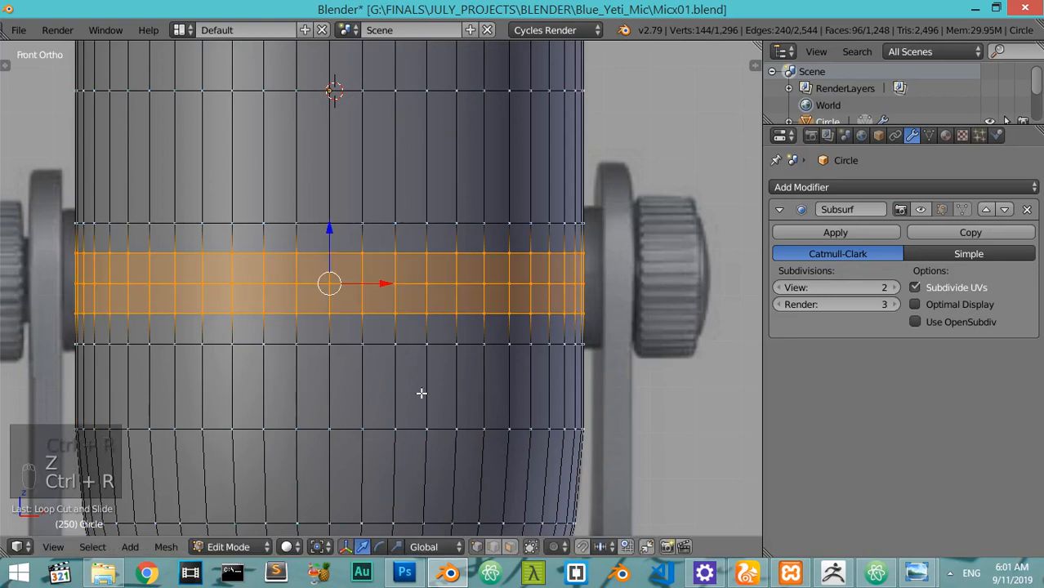
In face select mode, select a block of faces three wide and four high over the volume knob area
{"action": "left_click", "coordinate": [510, 546]}
{"action": "right_click", "coordinate": [378, 329]}
{"action": "right_click", "coordinate": [378, 298], "text": "shift"}
{"action": "right_click", "coordinate": [374, 278], "text": "shift"}
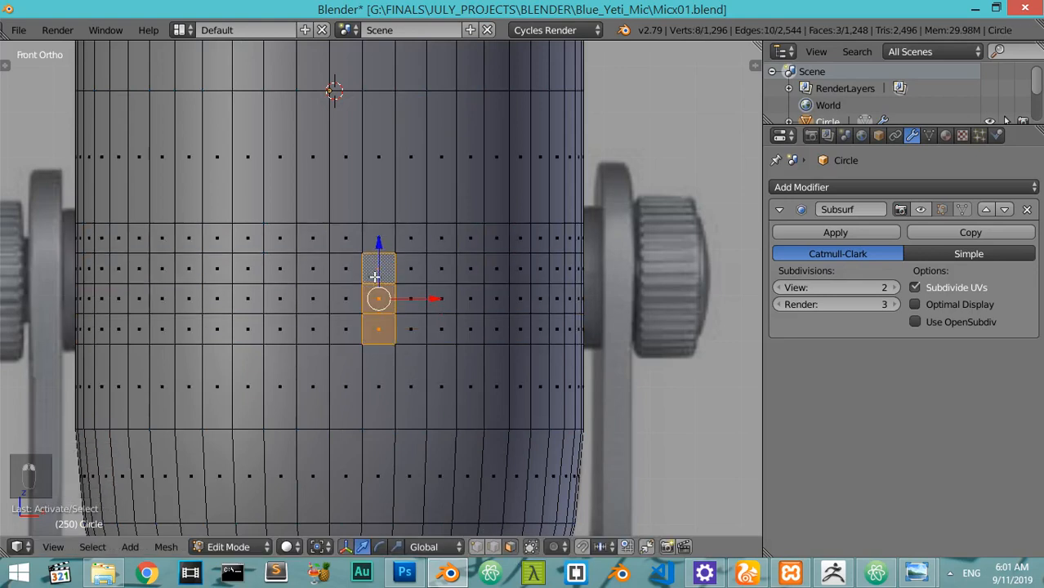
{"action": "right_click", "coordinate": [378, 239], "text": "shift"}
{"action": "right_click", "coordinate": [345, 238], "text": "shift"}
{"action": "right_click", "coordinate": [345, 269], "text": "shift"}
{"action": "right_click", "coordinate": [345, 270], "text": "shift"}
{"action": "right_click", "coordinate": [346, 327], "text": "shift"}
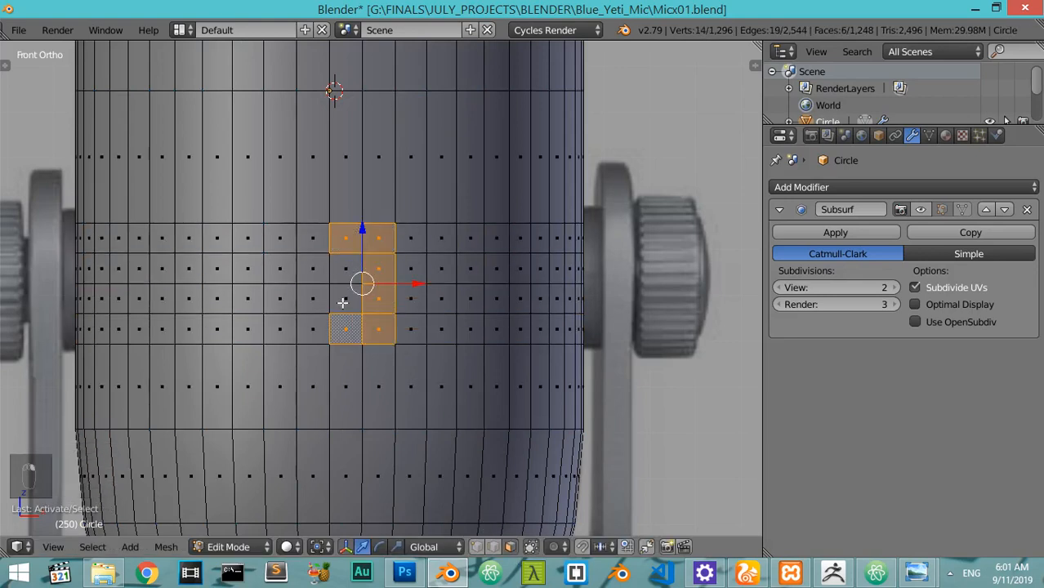
{"action": "right_click", "coordinate": [343, 299], "text": "shift"}
{"action": "right_click", "coordinate": [344, 271], "text": "shift"}
{"action": "right_click", "coordinate": [314, 243], "text": "shift"}
{"action": "right_click", "coordinate": [314, 270], "text": "shift"}
{"action": "right_click", "coordinate": [314, 299], "text": "shift"}
{"action": "right_click", "coordinate": [315, 326], "text": "shift"}
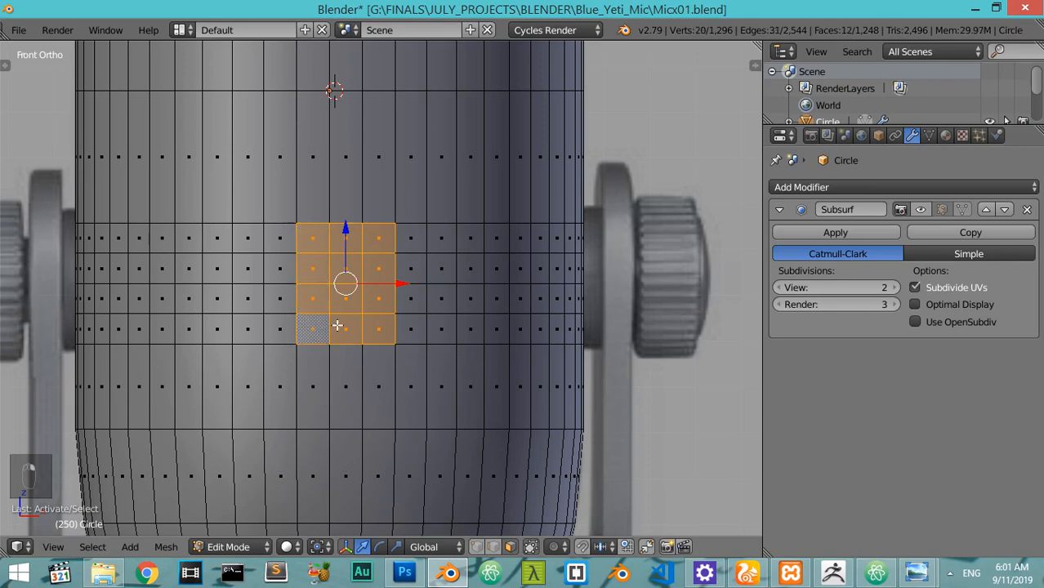
Check the selection against the reference knob and extend it by the adjacent column of four faces on its left side
{"action": "key", "text": "z"}
{"action": "key", "text": "z"}
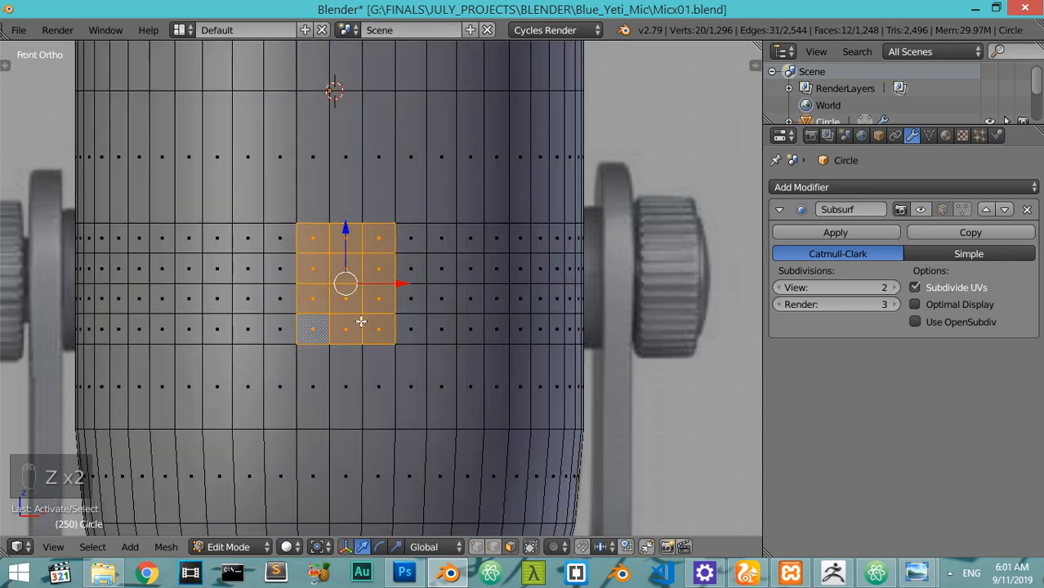
{"action": "key", "text": "z"}
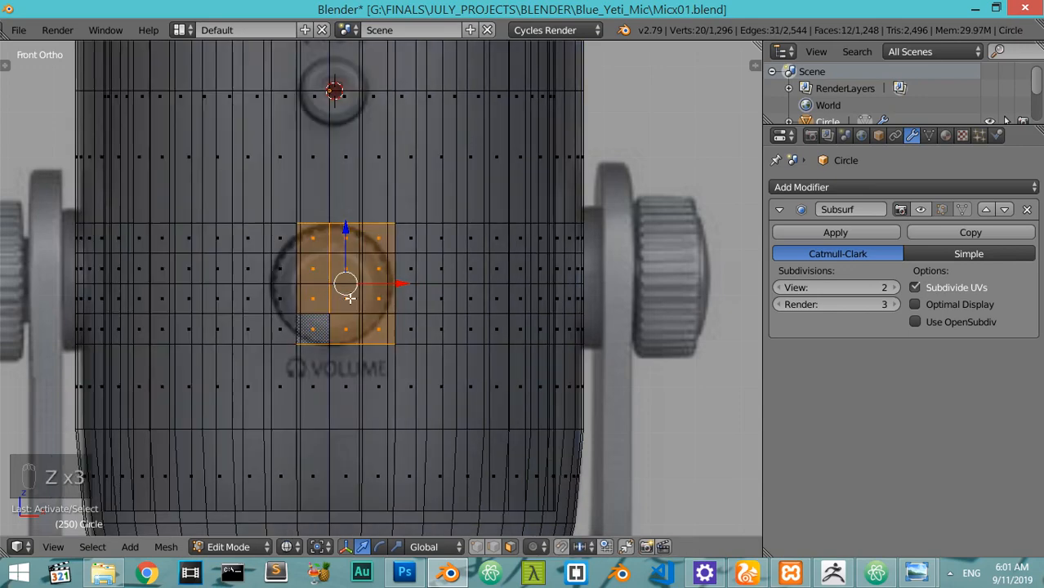
{"action": "key", "text": "z"}
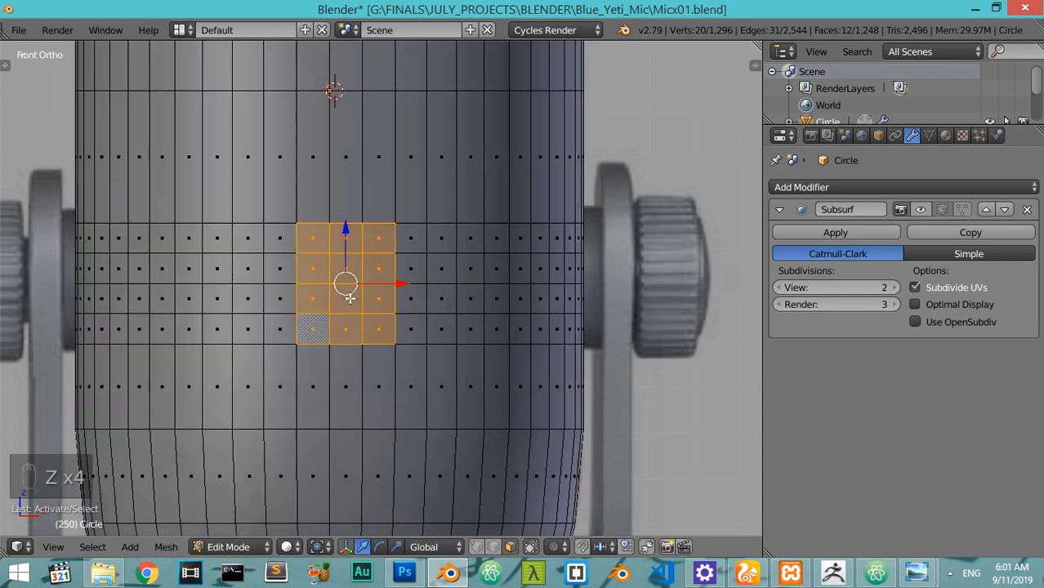
{"action": "left_click", "coordinate": [280, 240], "text": "shift"}
{"action": "left_click", "coordinate": [281, 240], "text": "shift"}
{"action": "left_click", "coordinate": [279, 268], "text": "shift"}
{"action": "left_click", "coordinate": [278, 247], "text": "shift"}
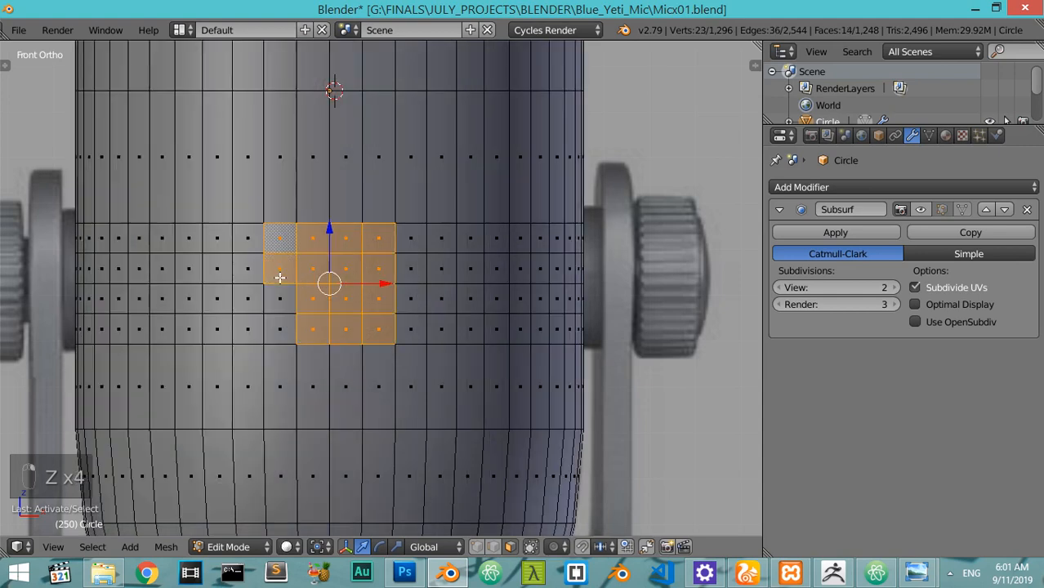
{"action": "left_click", "coordinate": [281, 330], "text": "shift"}
{"action": "left_click", "coordinate": [280, 298], "text": "shift"}
Delete the selected four-by-four block of faces covering the volume knob
{"action": "key", "text": "z"}
{"action": "scroll", "coordinate": [327, 280], "scroll_direction": "down", "scroll_amount": 1}
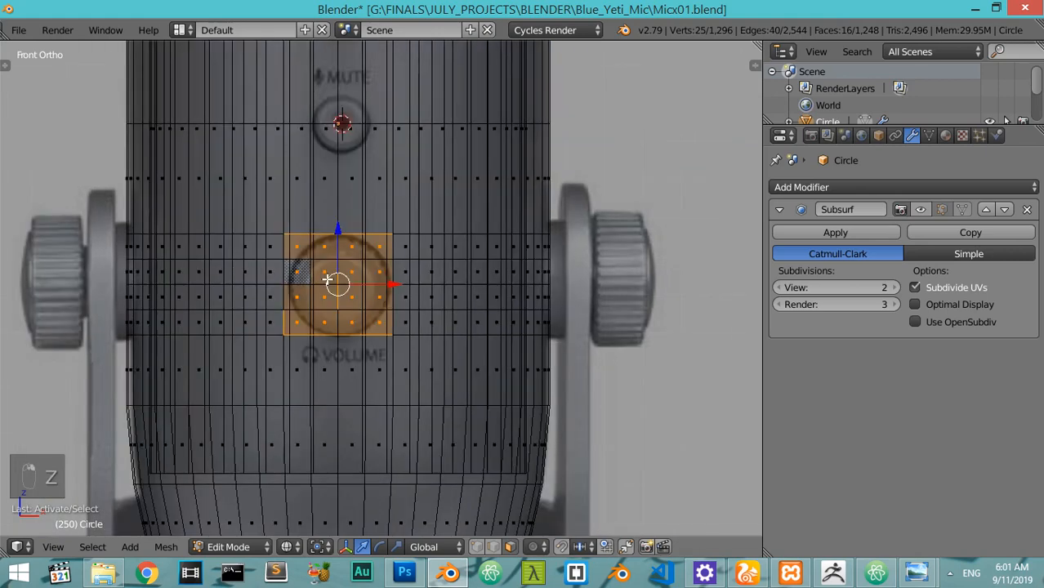
{"action": "key", "text": "z"}
{"action": "scroll", "coordinate": [368, 352], "scroll_direction": "down", "scroll_amount": 4}
{"action": "scroll", "coordinate": [413, 379], "scroll_direction": "up", "scroll_amount": 2}
{"action": "scroll", "coordinate": [355, 258], "scroll_direction": "up", "scroll_amount": 2}
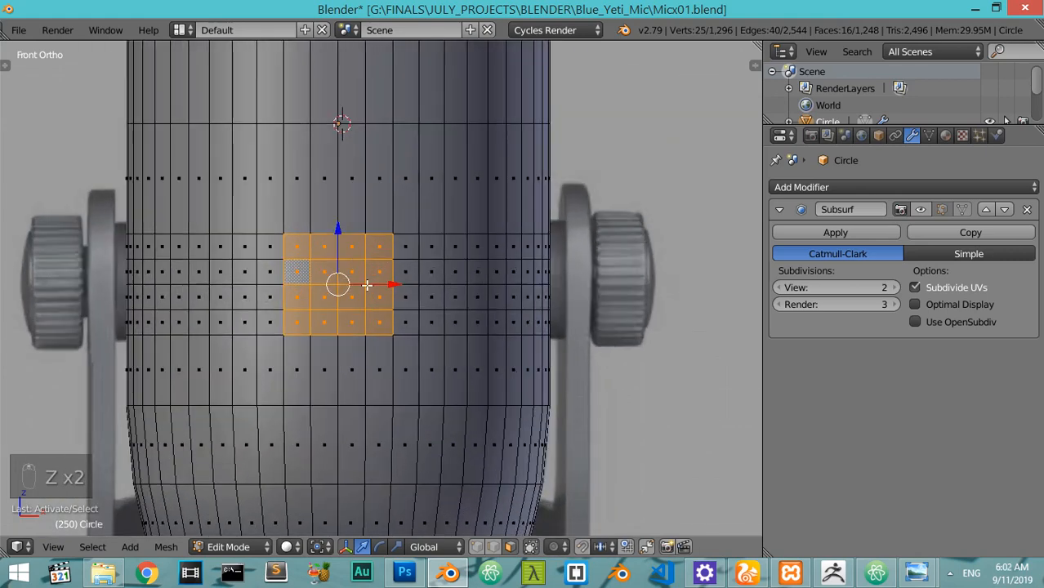
{"action": "scroll", "coordinate": [366, 284], "scroll_direction": "down", "scroll_amount": 2}
{"action": "middle_click_drag", "start_coordinate": [380, 307], "coordinate": [297, 332]}
{"action": "key", "text": "x"}
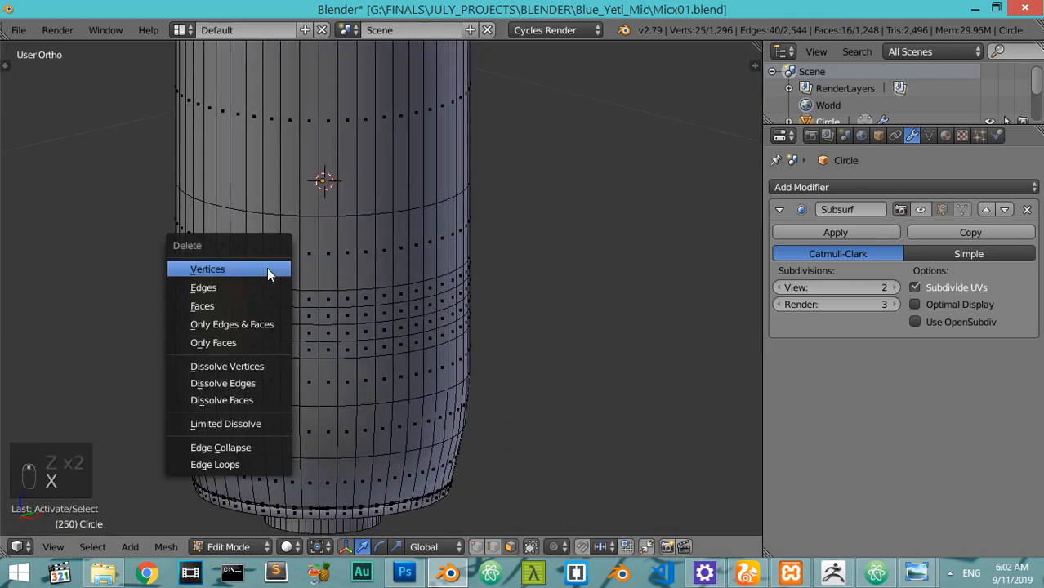
{"action": "left_click", "coordinate": [239, 304]}
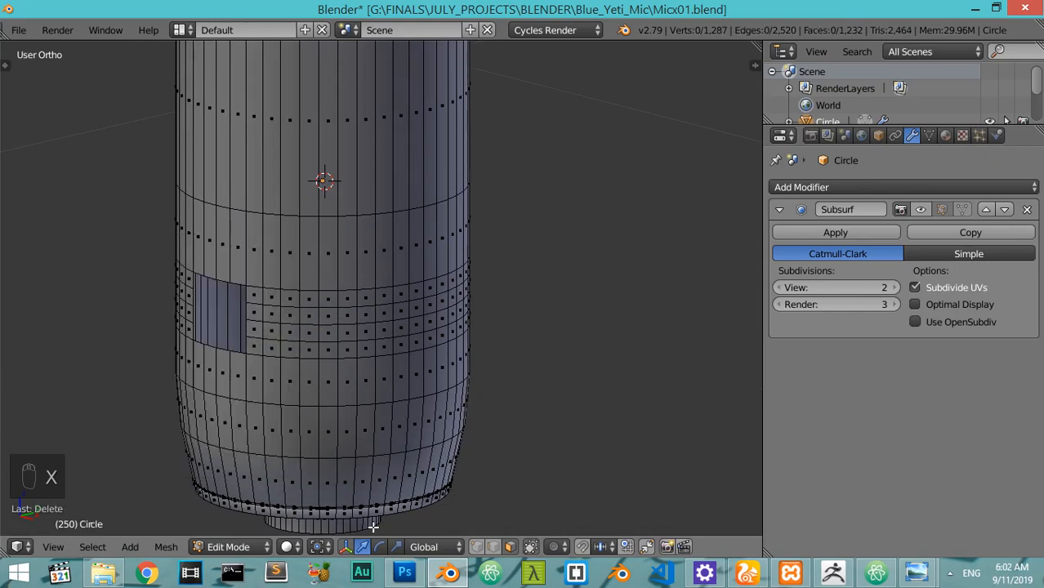
In edge select mode, select the boundary loop of the new hole and shape it with LoopTools Circle
{"action": "left_click", "coordinate": [493, 547]}
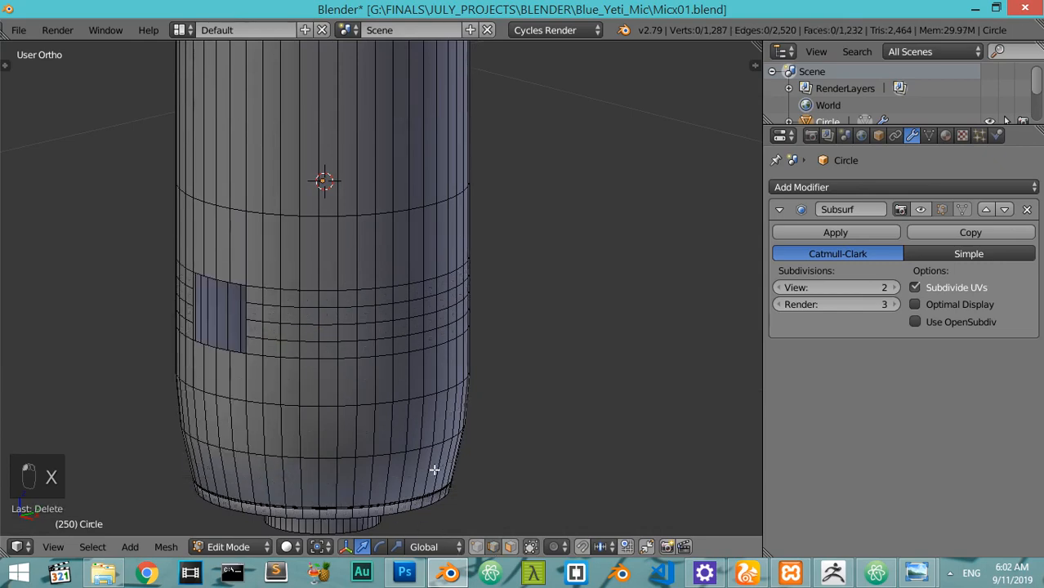
{"action": "right_click", "coordinate": [244, 292], "text": "alt"}
{"action": "key", "text": "t"}
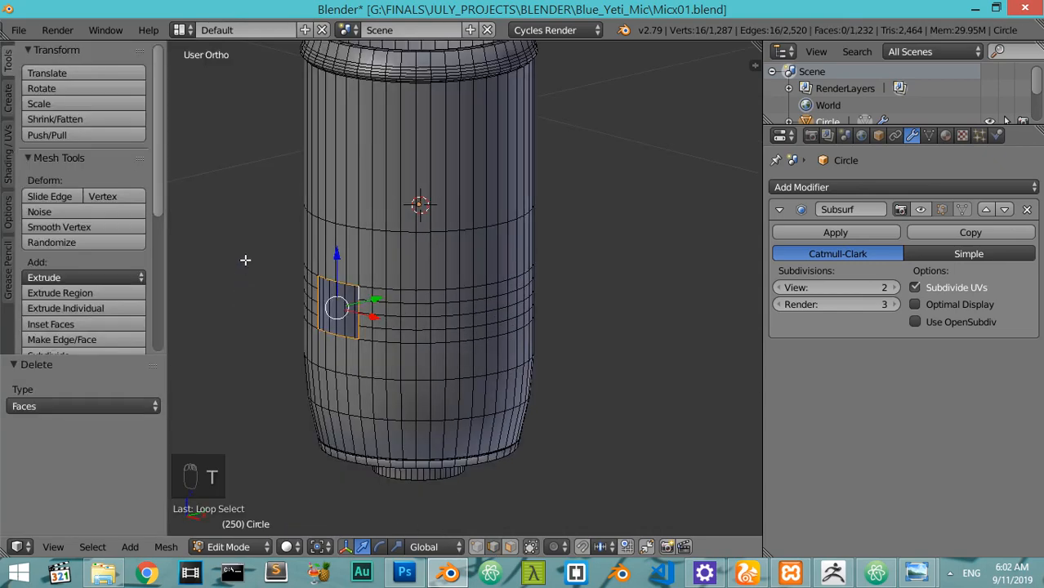
{"action": "key", "text": "t"}
{"action": "key", "text": "w"}
{"action": "mouse_move", "coordinate": [262, 137]}
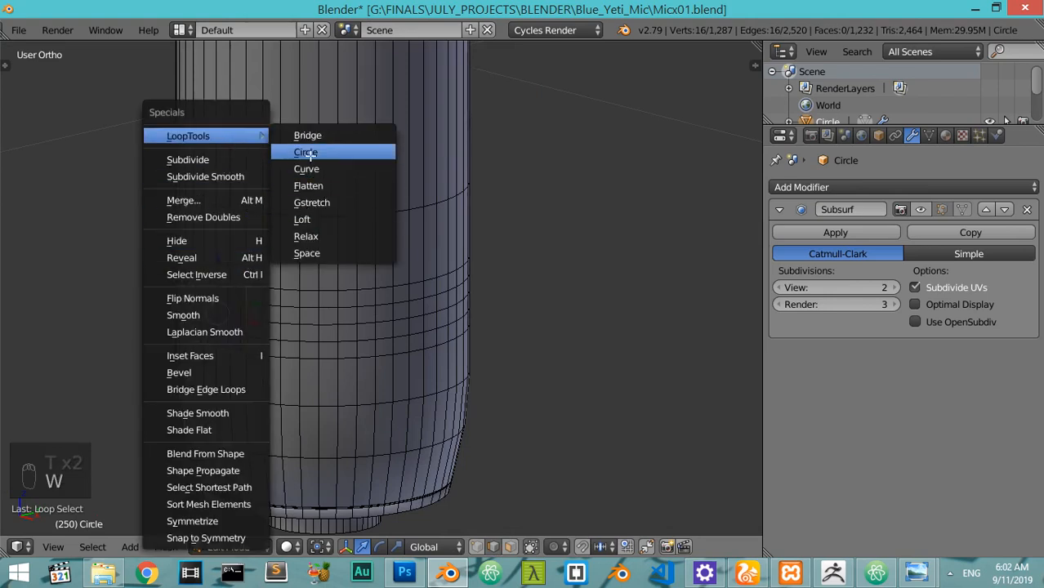
{"action": "key", "text": "Return"}
Turn off Flatten for the Circle operation so the hole's boundary follows the curved body
{"action": "middle_click_drag", "start_coordinate": [221, 301], "coordinate": [147, 322]}
{"action": "key", "text": "t"}
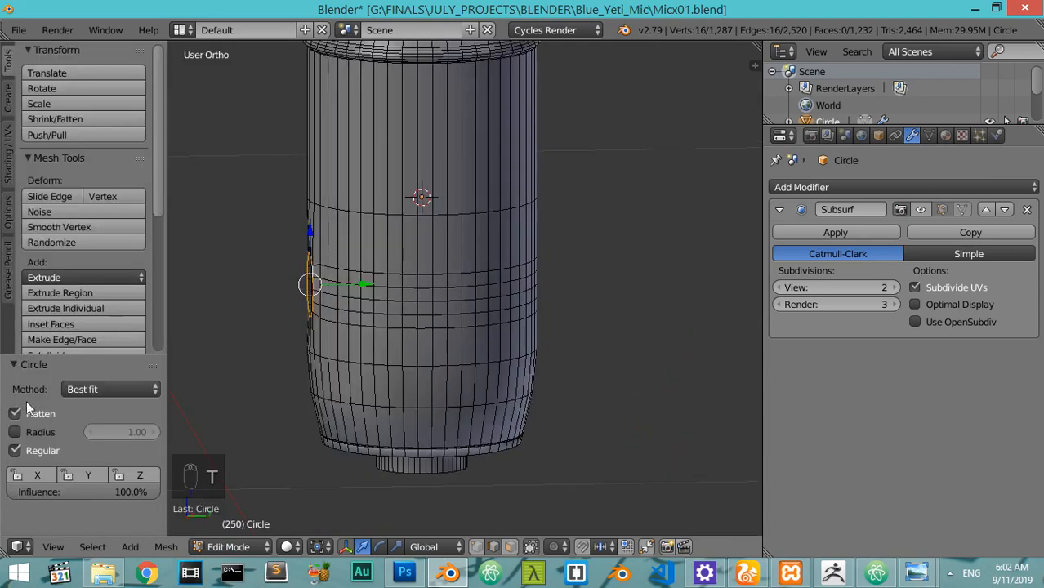
{"action": "left_click", "coordinate": [40, 413]}
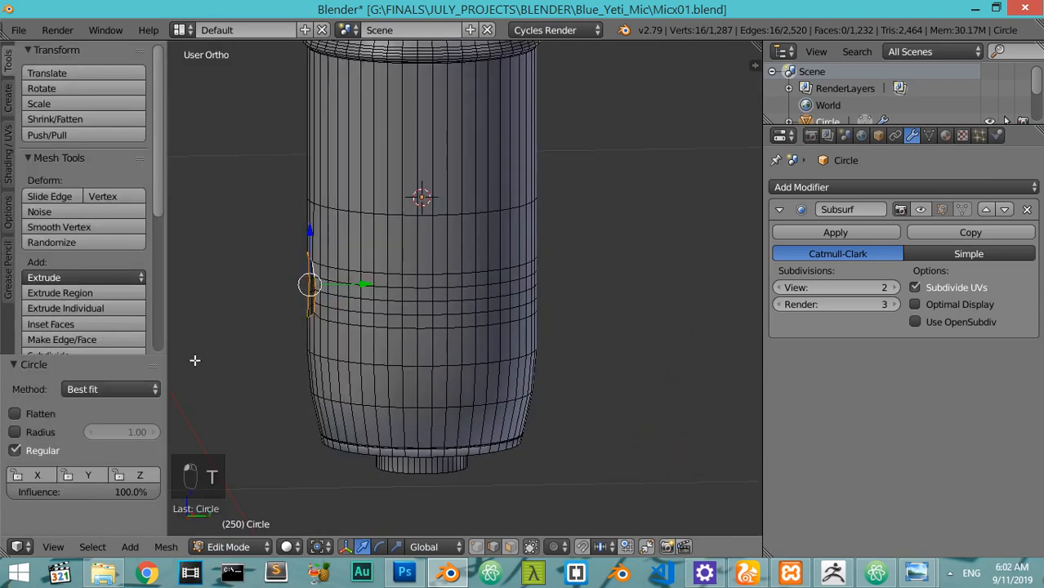
{"action": "middle_click_drag", "start_coordinate": [193, 359], "coordinate": [425, 324]}
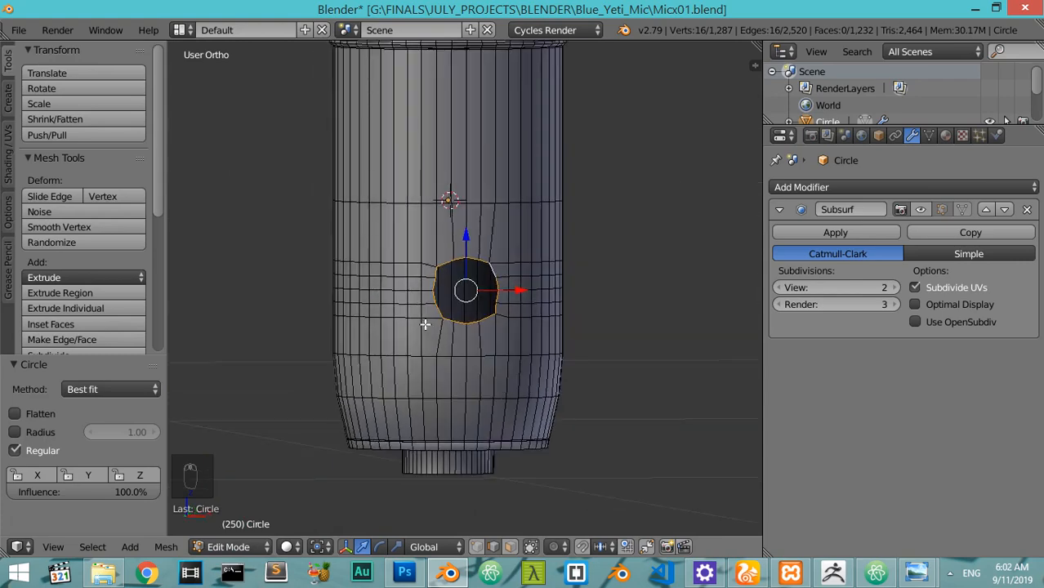
Try the Fit inside method for the circle and return to Best fit
{"action": "left_click", "coordinate": [146, 391]}
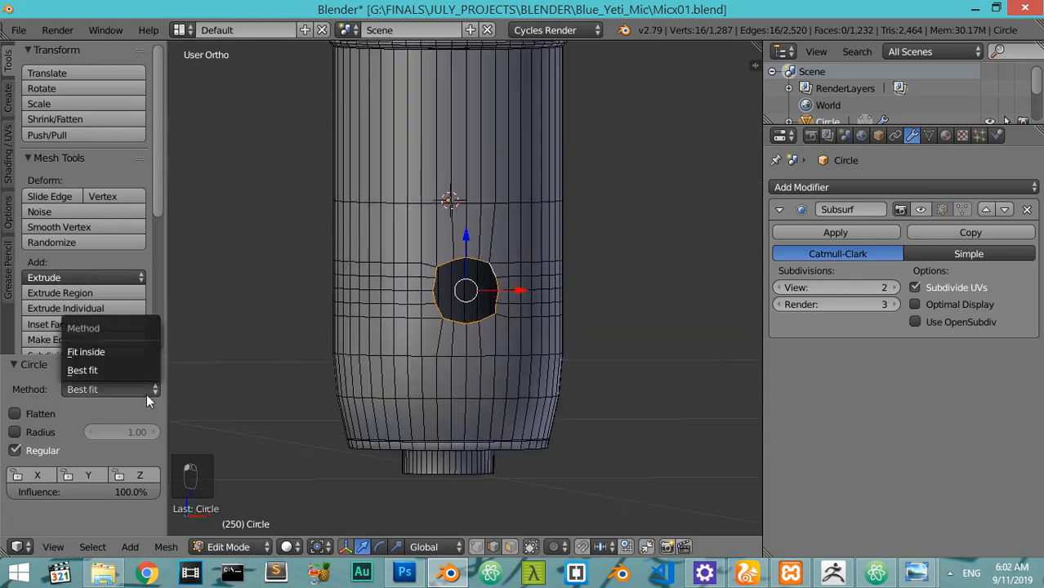
{"action": "left_click", "coordinate": [110, 351]}
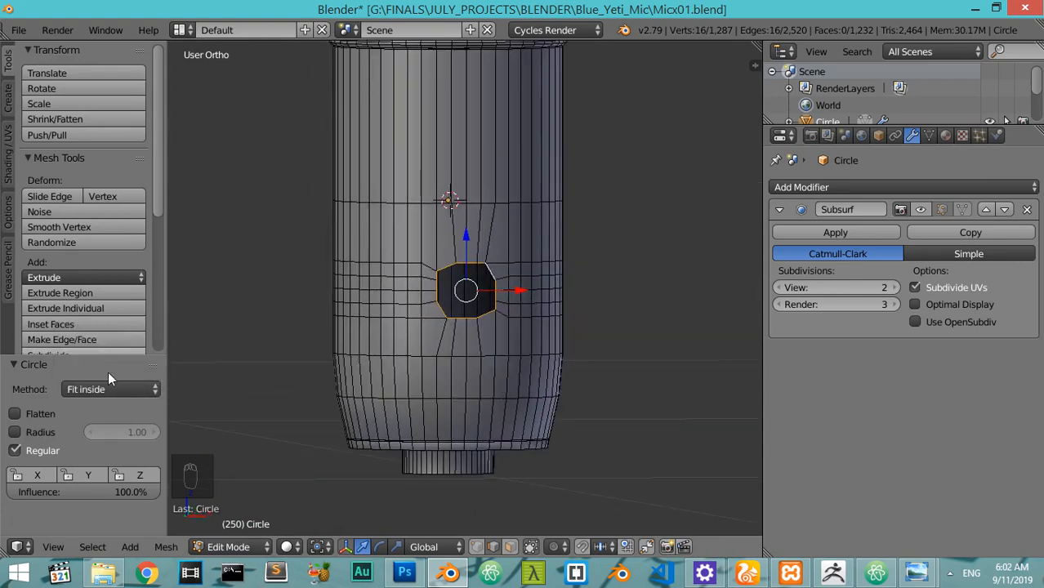
{"action": "left_click", "coordinate": [112, 389]}
{"action": "left_click", "coordinate": [110, 368]}
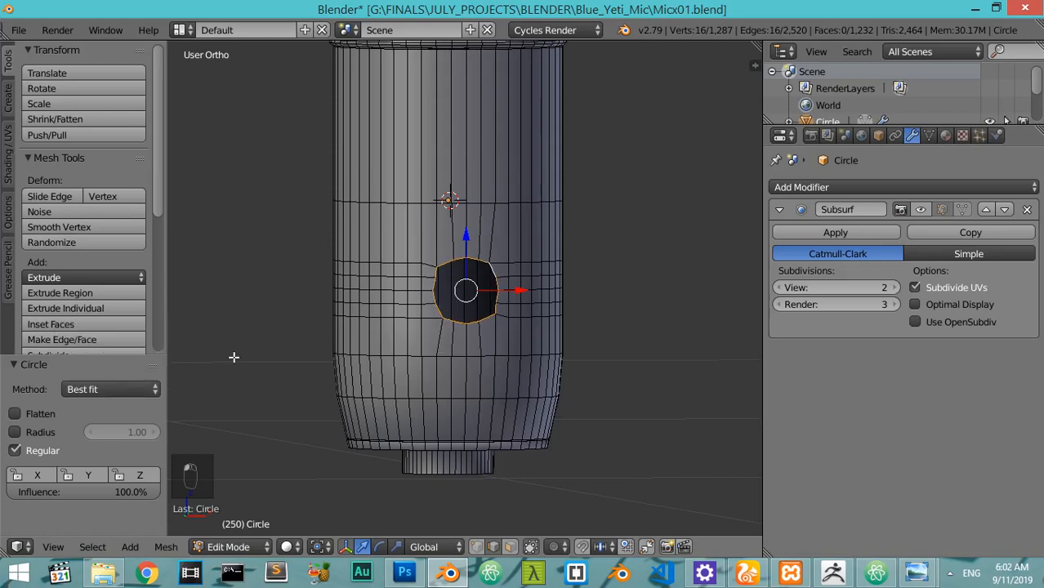
Apply To Sphere to the hole's boundary loop in front view with a factor of 1
{"action": "key", "text": "KP_1"}
{"action": "scroll", "coordinate": [451, 321], "scroll_direction": "up", "scroll_amount": 2}
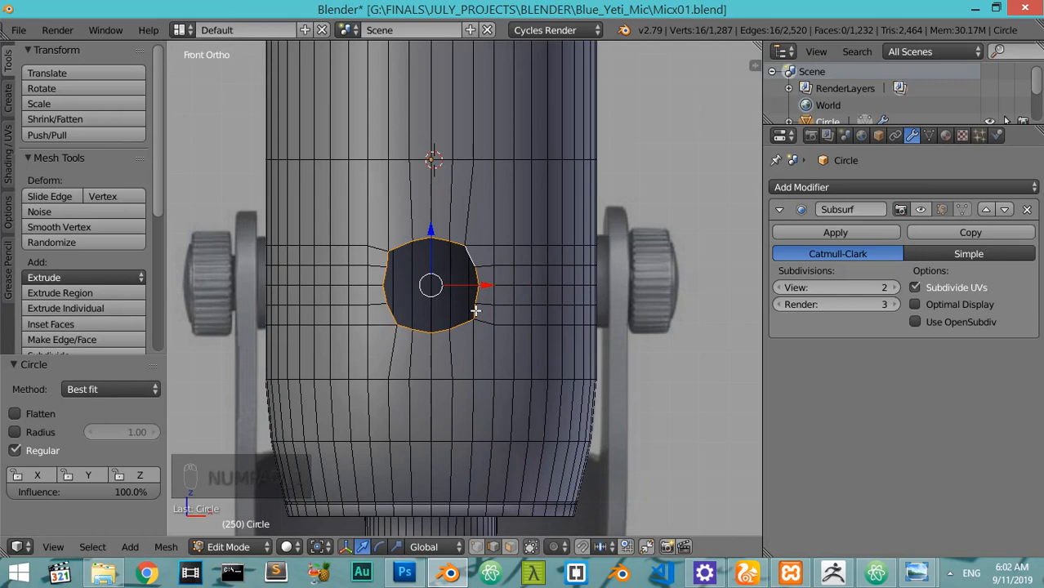
{"action": "key", "text": "space"}
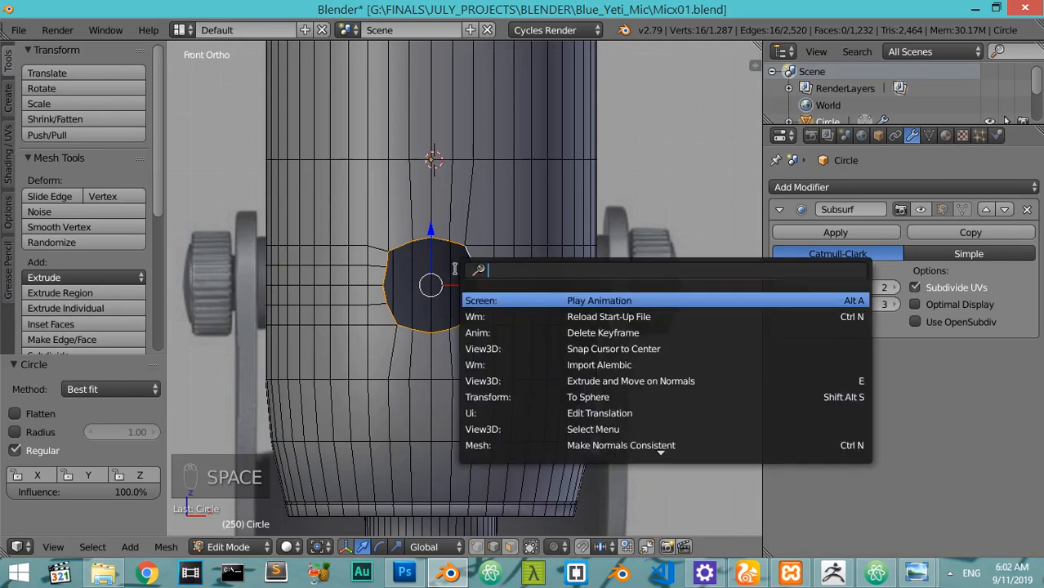
{"action": "type", "text": "to sphe"}
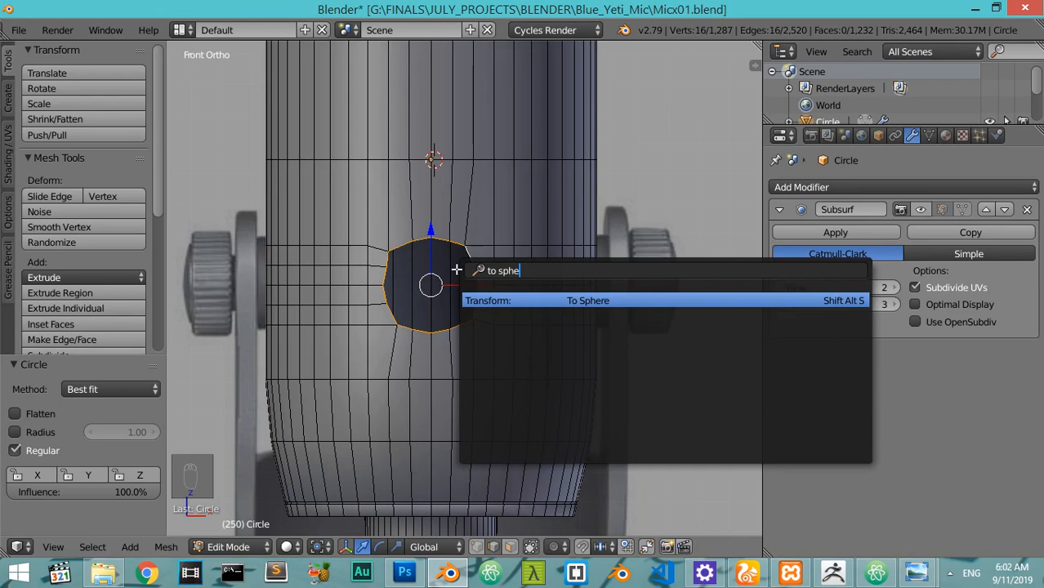
{"action": "key", "text": "Return"}
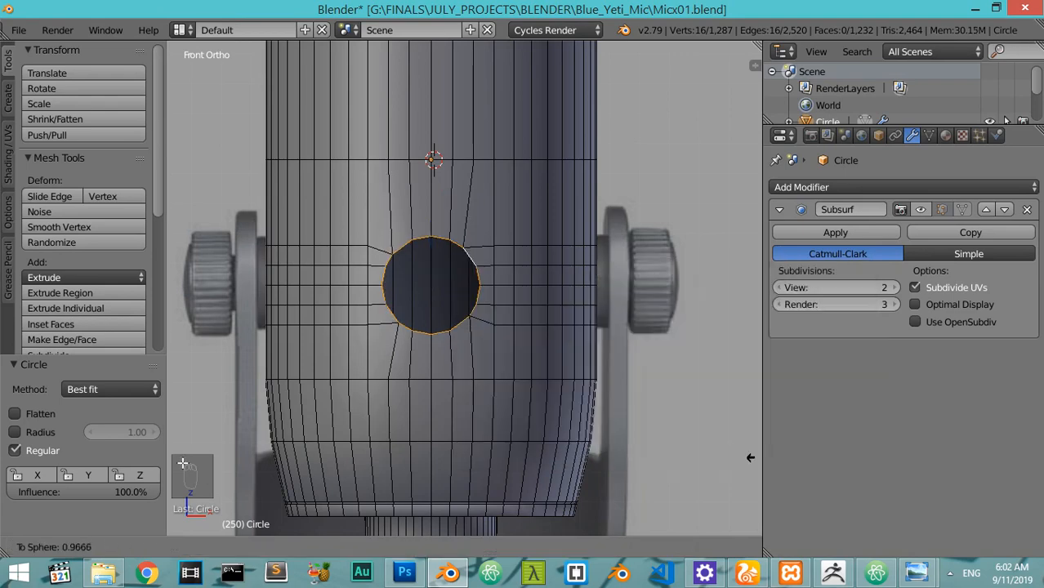
{"action": "left_click", "coordinate": [618, 442]}
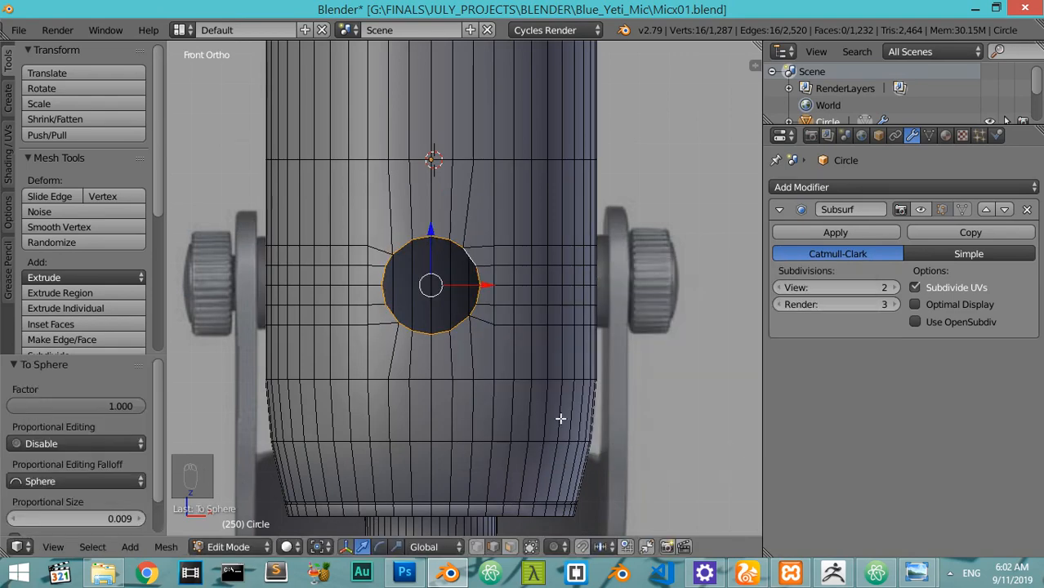
Apply LoopTools Circle again to the hole's boundary, with Flatten off and Best fit, and check it in front view
{"action": "middle_click_drag", "start_coordinate": [560, 418], "coordinate": [367, 418]}
{"action": "key", "text": "KP_3"}
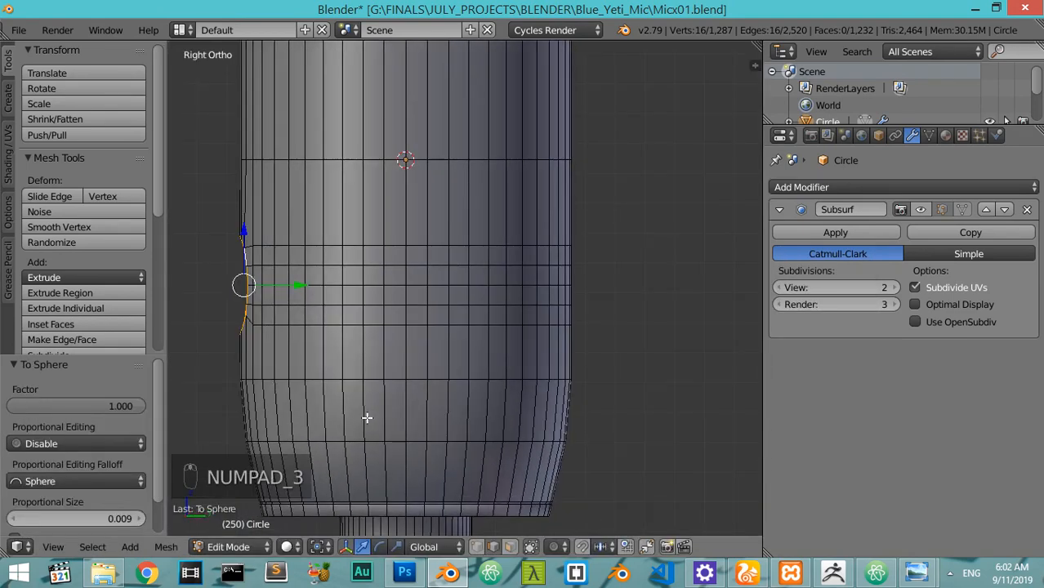
{"action": "key", "text": "space"}
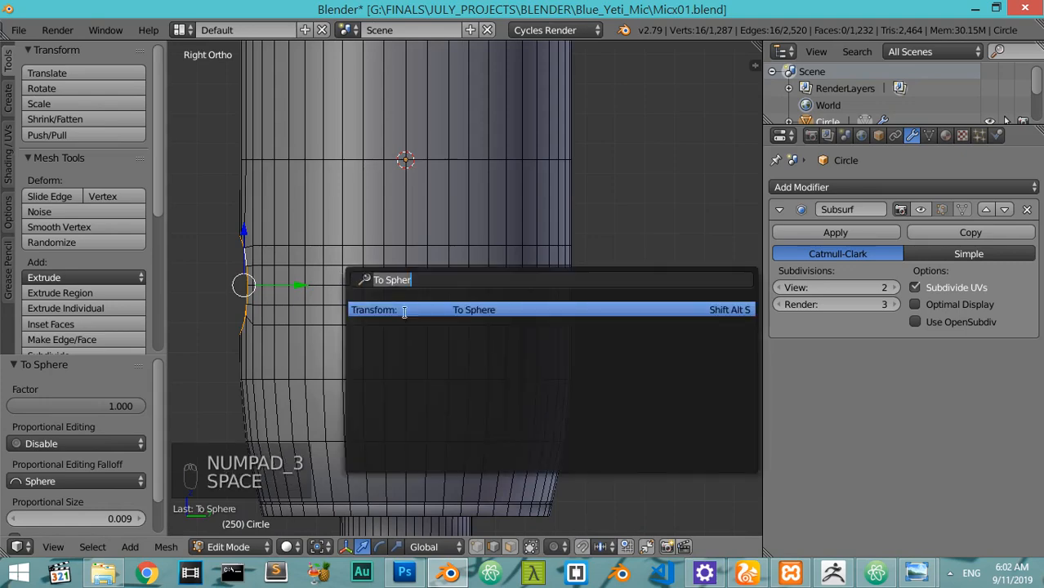
{"action": "key", "text": "Escape"}
{"action": "key", "text": "w"}
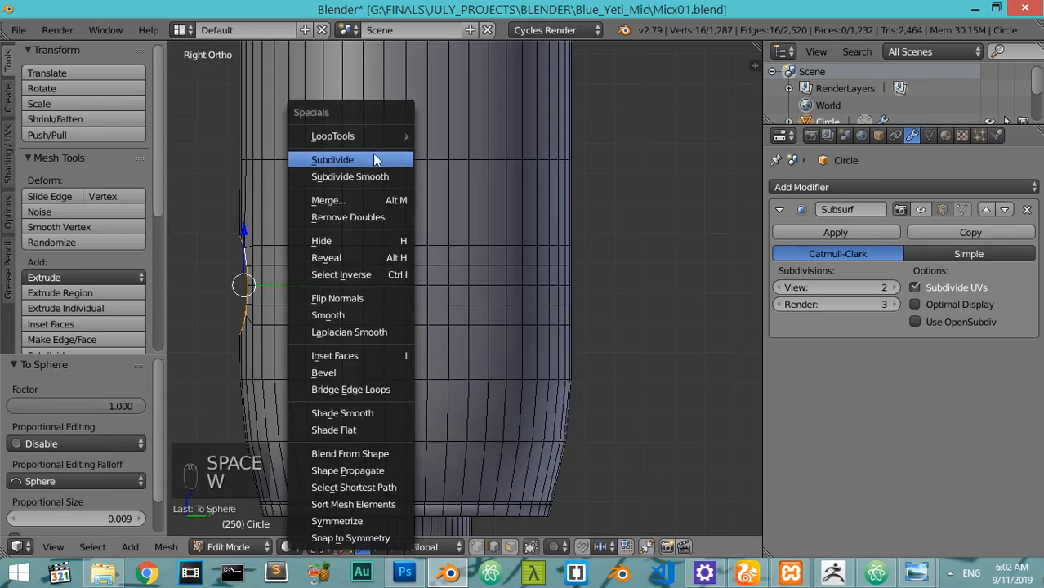
{"action": "mouse_move", "coordinate": [384, 136]}
{"action": "left_click", "coordinate": [458, 151]}
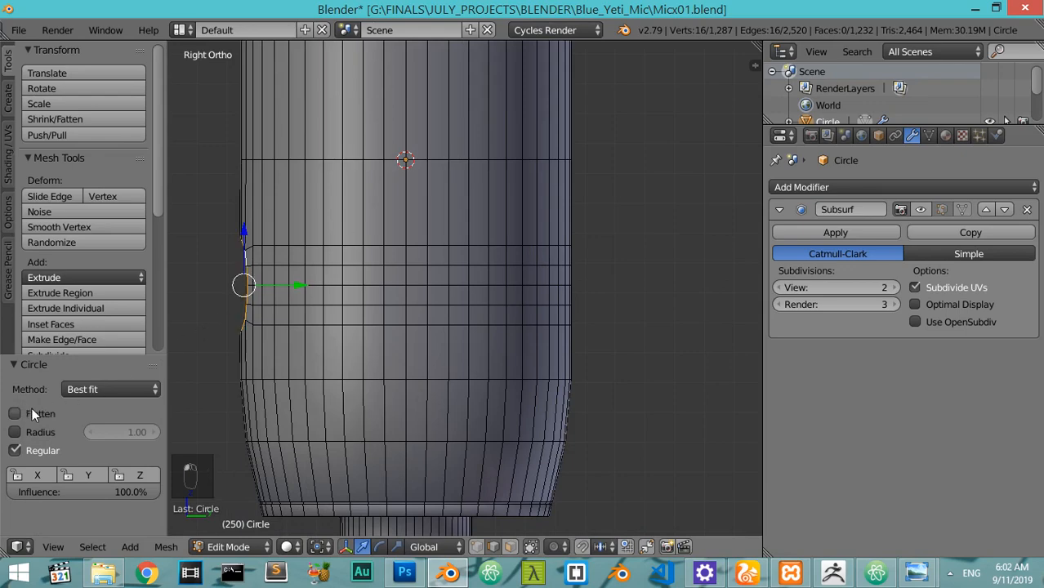
{"action": "middle_click_drag", "start_coordinate": [263, 321], "coordinate": [420, 323]}
{"action": "key", "text": "KP_1"}
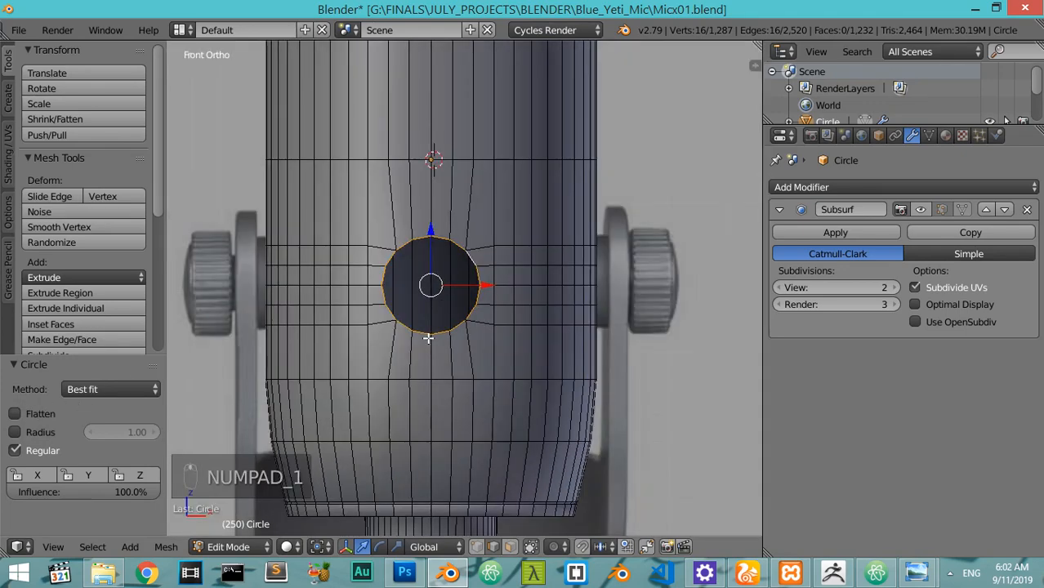
Display the mesh as wireframe in edit mode to compare the hole's boundary with the reference volume knob
{"action": "key", "text": "Tab"}
{"action": "key", "text": "z"}
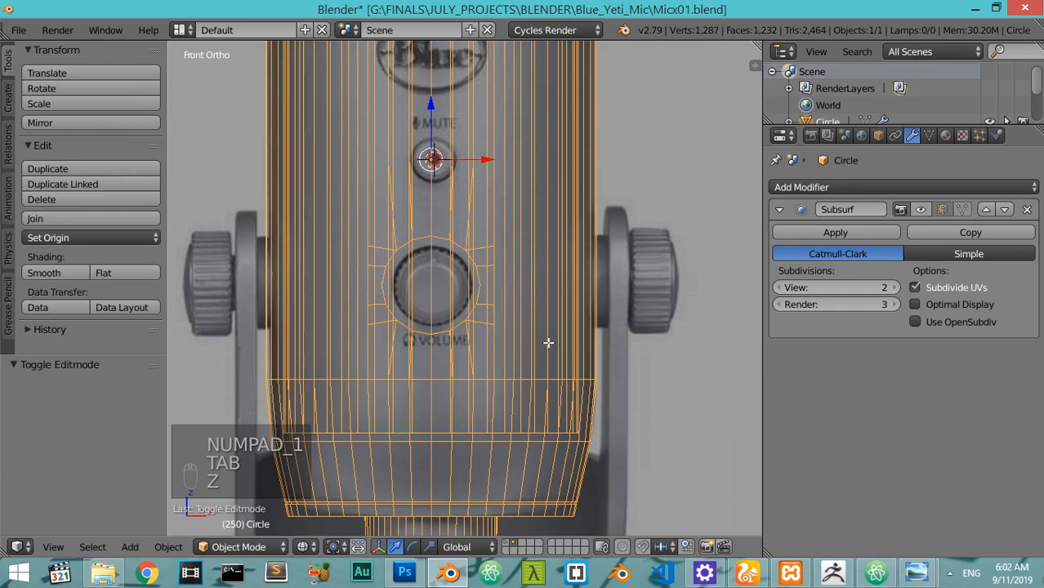
{"action": "key", "text": "Tab"}
{"action": "scroll", "coordinate": [547, 343], "scroll_direction": "up", "scroll_amount": 3}
{"action": "key", "text": "z"}
{"action": "key", "text": "z"}
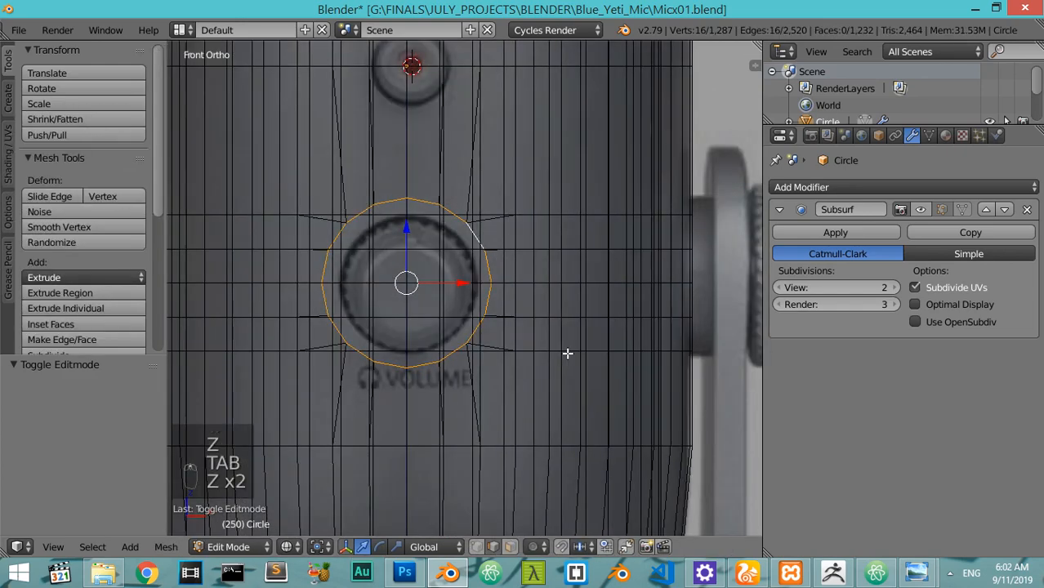
{"action": "key", "text": "s"}
{"action": "key", "text": "shift+z"}
{"action": "left_click", "coordinate": [554, 350]}
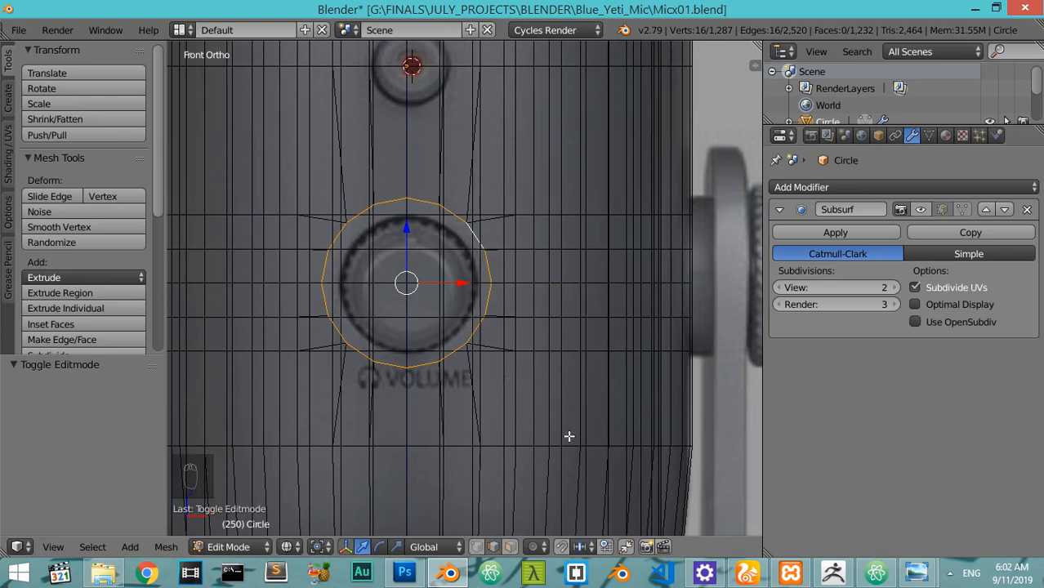
Scale the hole's boundary loop to about 0.87 in X and Z only, matching the outline of the volume knob
{"action": "key", "text": "s"}
{"action": "key", "text": "shift+y"}
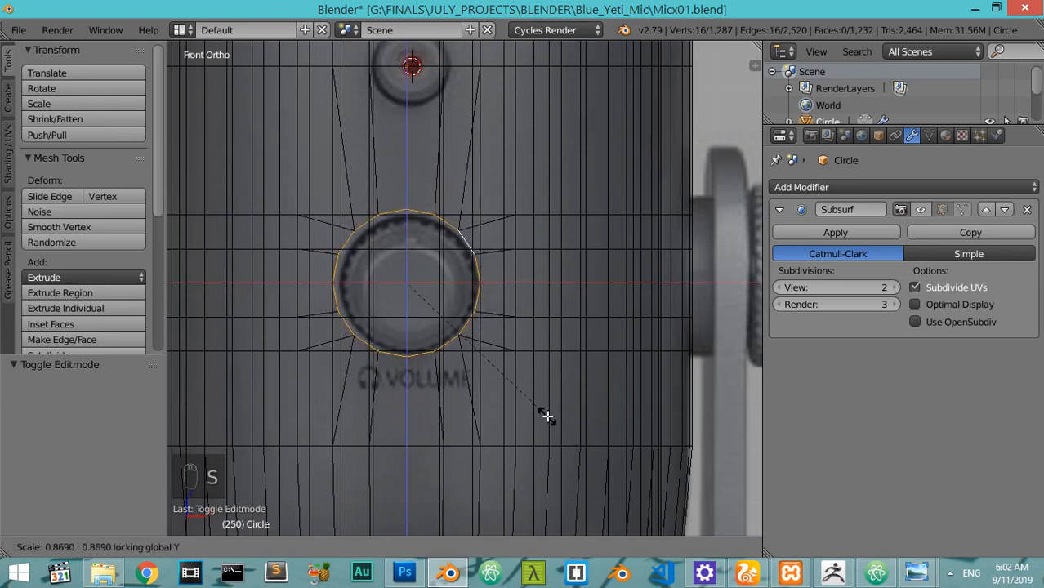
{"action": "left_click", "coordinate": [545, 412]}
{"action": "key", "text": "z"}
{"action": "middle_click_drag", "start_coordinate": [546, 419], "coordinate": [506, 381]}
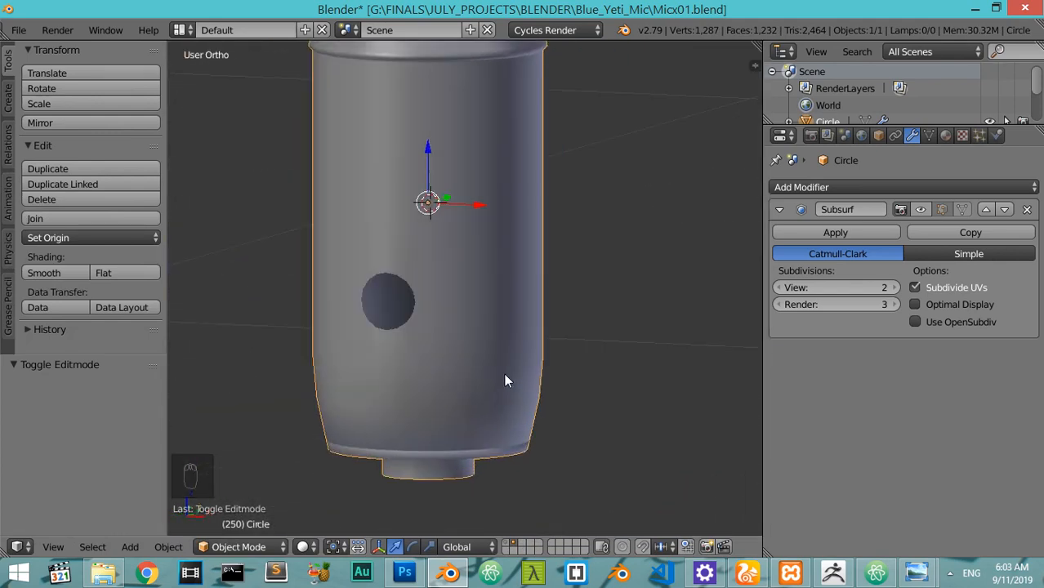
Add an edge loop around the body in front view, between the volume knob hole and the loop running through the mute button
{"action": "key", "text": "Tab"}
{"action": "key", "text": "KP_1"}
{"action": "key", "text": "z"}
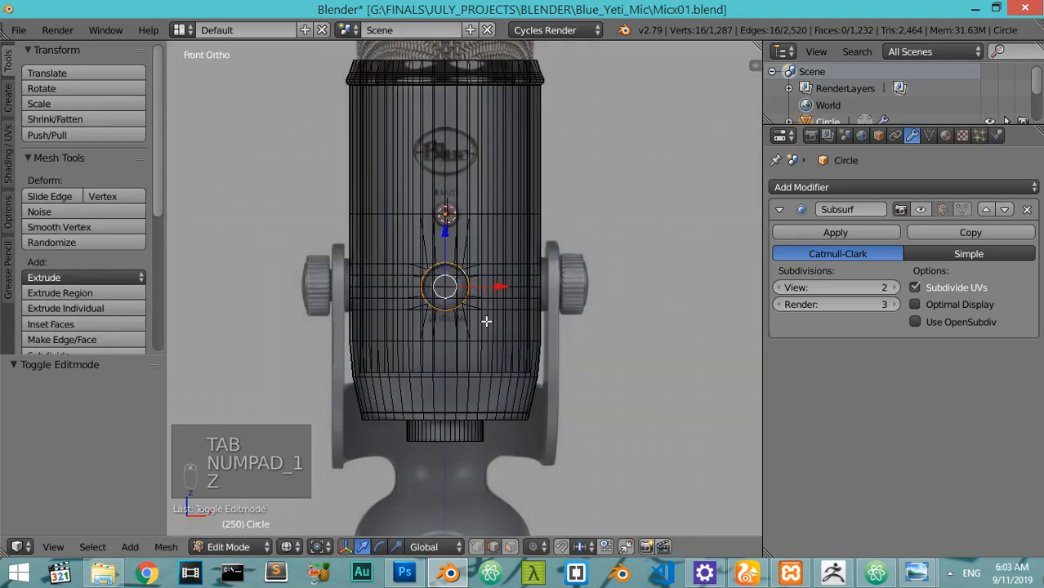
{"action": "scroll", "coordinate": [489, 268], "scroll_direction": "up", "scroll_amount": 4}
{"action": "key", "text": "t"}
{"action": "key", "text": "z"}
{"action": "scroll", "coordinate": [435, 288], "scroll_direction": "up", "scroll_amount": 3}
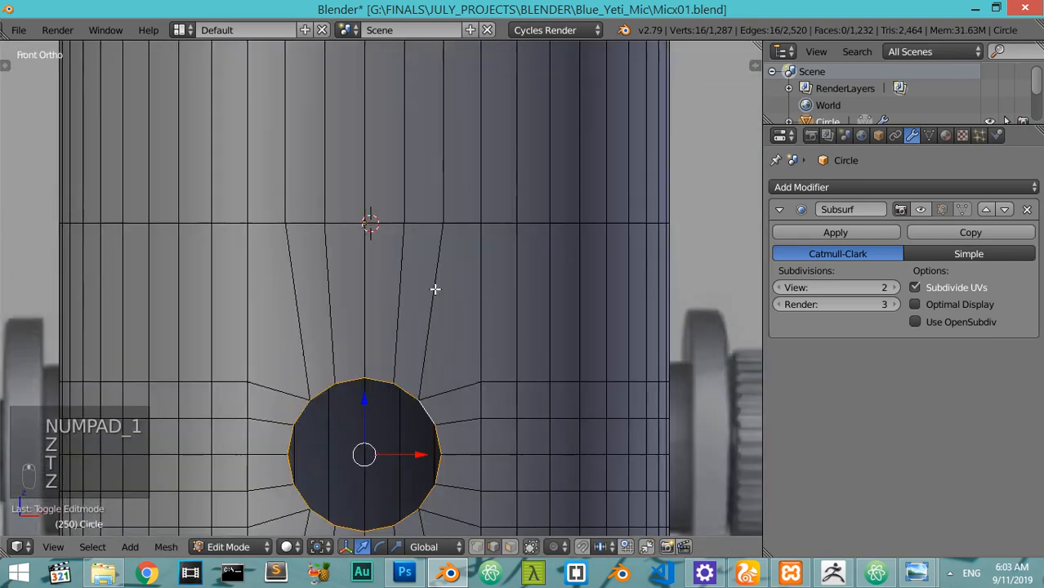
{"action": "key", "text": "ctrl+r"}
{"action": "right_click", "coordinate": [415, 152]}
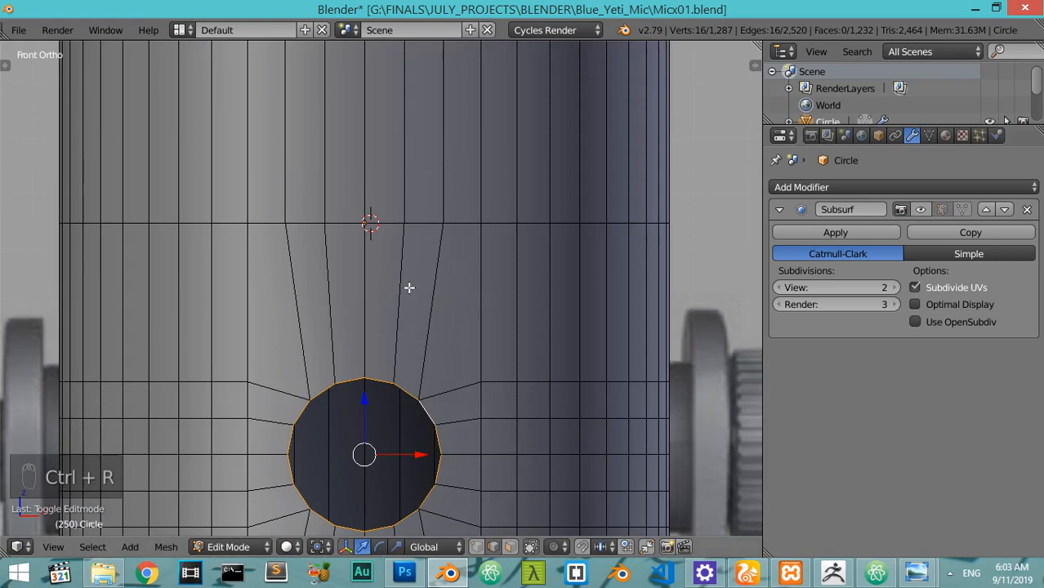
{"action": "left_click", "coordinate": [476, 547]}
{"action": "key", "text": "ctrl+r"}
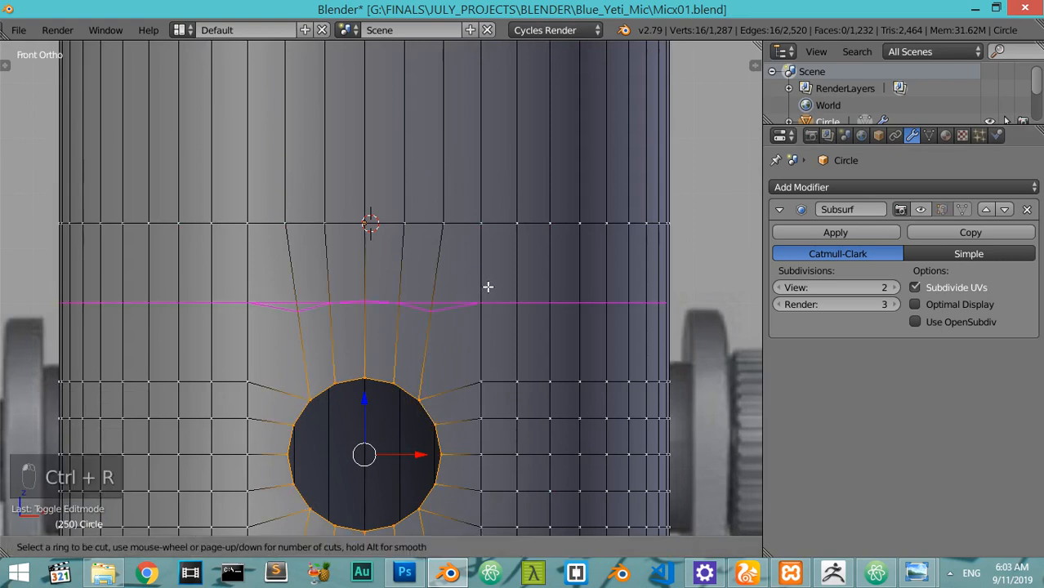
{"action": "left_click", "coordinate": [488, 282]}
{"action": "left_click", "coordinate": [501, 256]}
Flatten the new edge loop by scaling it to 0 along Z and edge-slide it to the mute button's lower edge
{"action": "key", "text": "s"}
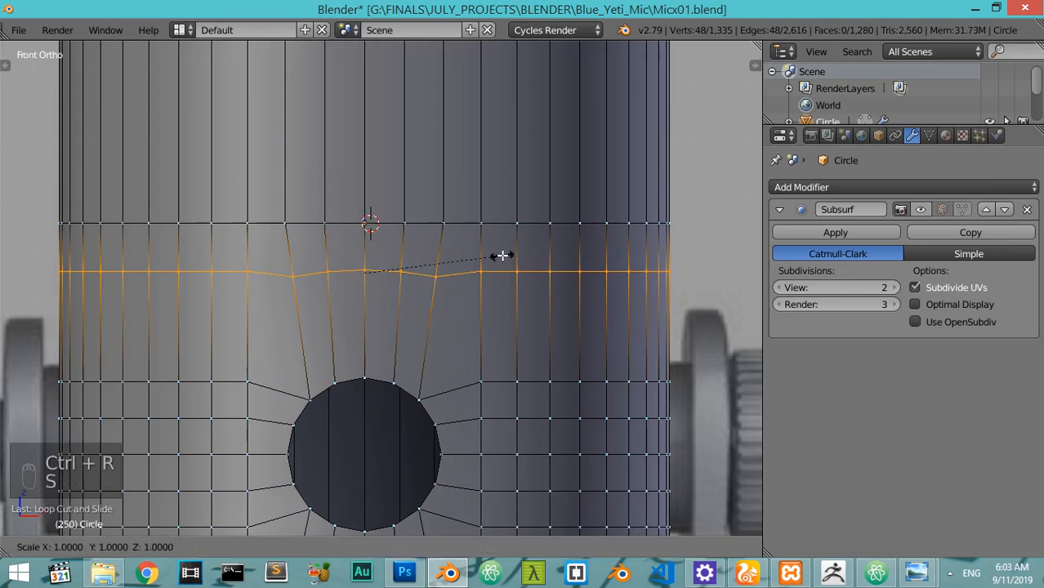
{"action": "key", "text": "z"}
{"action": "key", "text": "0"}
{"action": "key", "text": "Return"}
{"action": "key", "text": "z"}
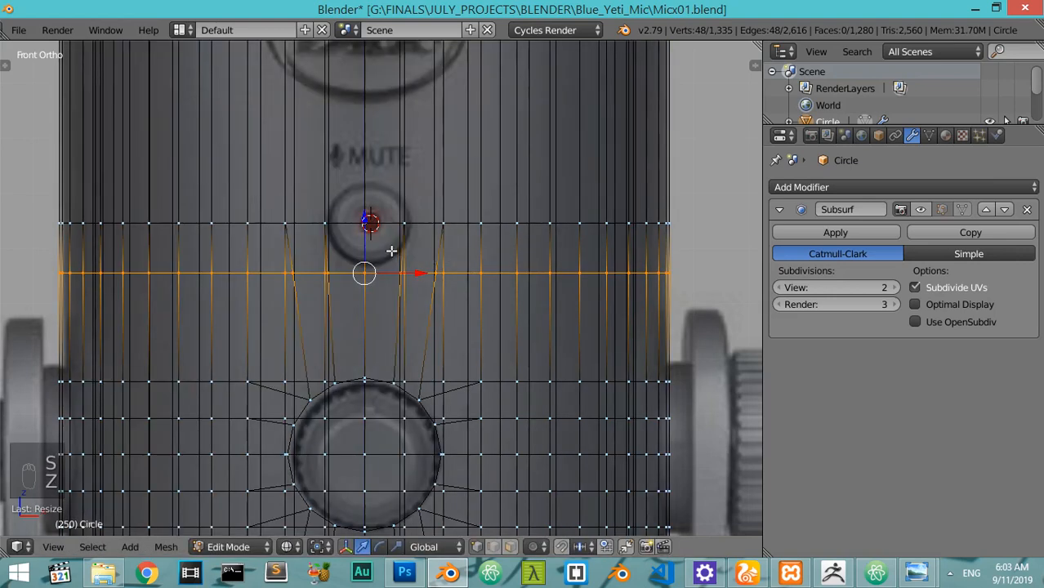
{"action": "key", "text": "g"}
{"action": "key", "text": "g"}
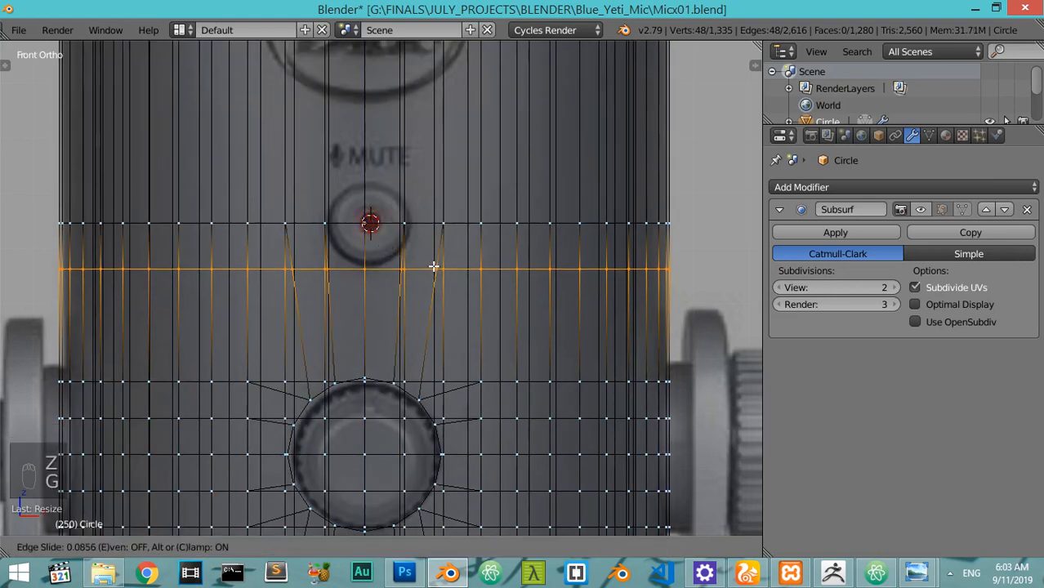
{"action": "left_click", "coordinate": [436, 253]}
Add another edge loop above the mute button's centre loop and edge-slide it to the button's upper edge in the reference
{"action": "key", "text": "ctrl+r"}
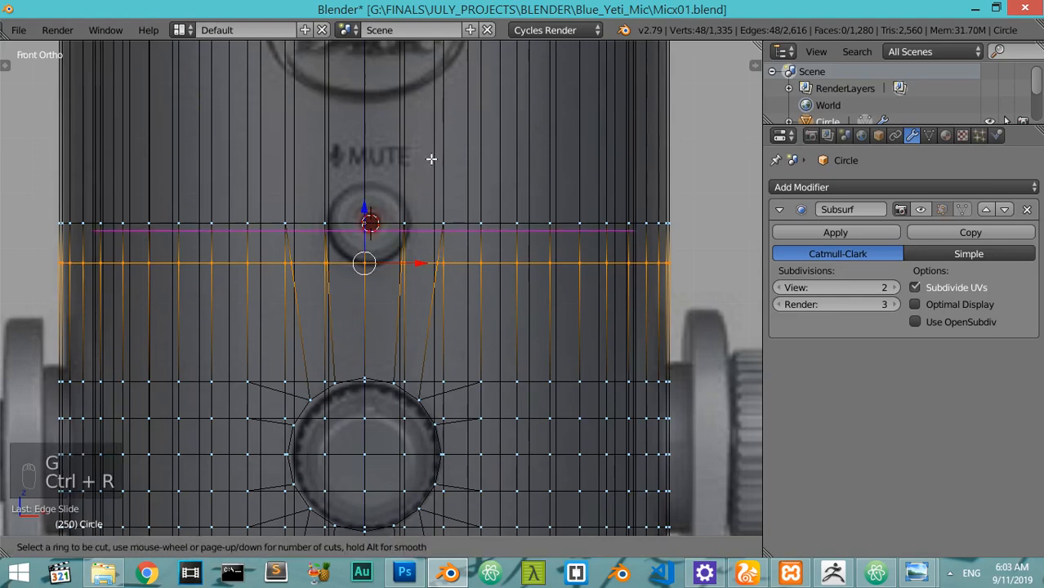
{"action": "key", "text": "z"}
{"action": "key", "text": "ctrl+r"}
{"action": "left_click", "coordinate": [507, 123]}
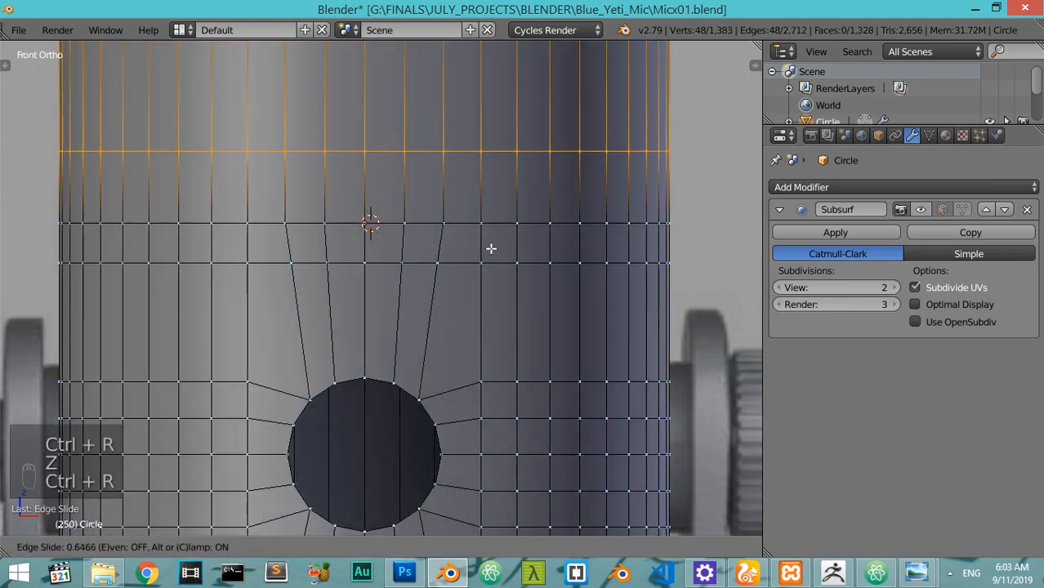
{"action": "left_click", "coordinate": [473, 230]}
{"action": "key", "text": "z"}
{"action": "key", "text": "g"}
{"action": "key", "text": "g"}
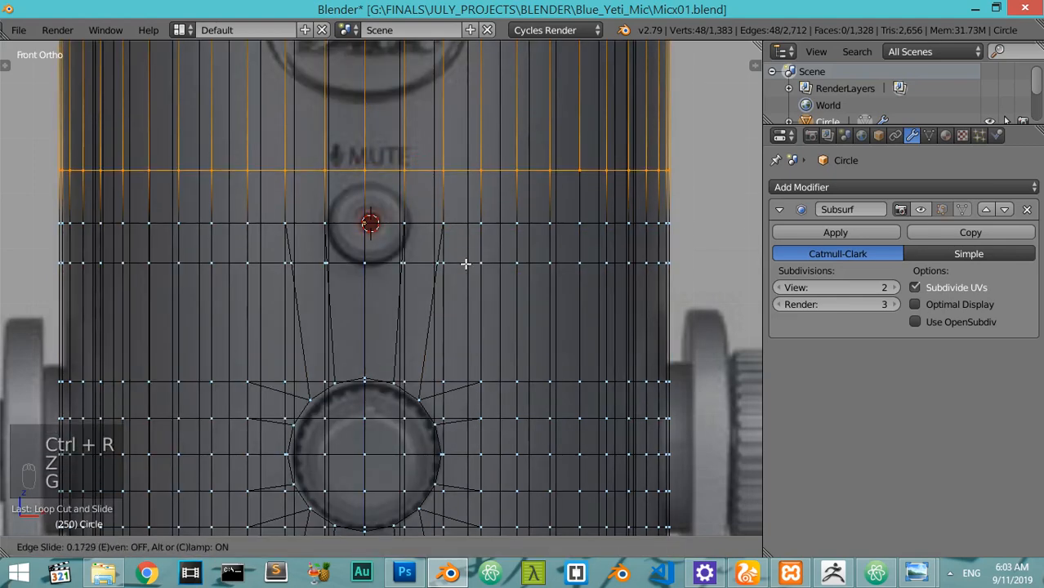
{"action": "left_click", "coordinate": [468, 298]}
{"action": "key", "text": "z"}
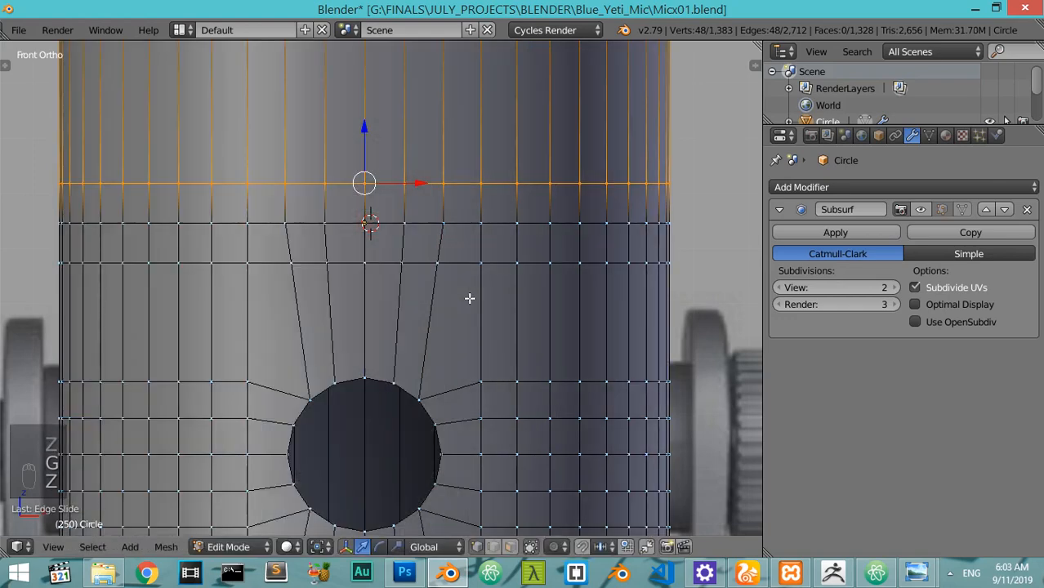
Select the four faces over the mute button and compare them with the reference image in wireframe
{"action": "left_click", "coordinate": [510, 546]}
{"action": "left_click", "coordinate": [387, 245]}
{"action": "left_click", "coordinate": [384, 204], "text": "shift"}
{"action": "left_click", "coordinate": [345, 205], "text": "shift"}
{"action": "left_click", "coordinate": [353, 238], "text": "shift"}
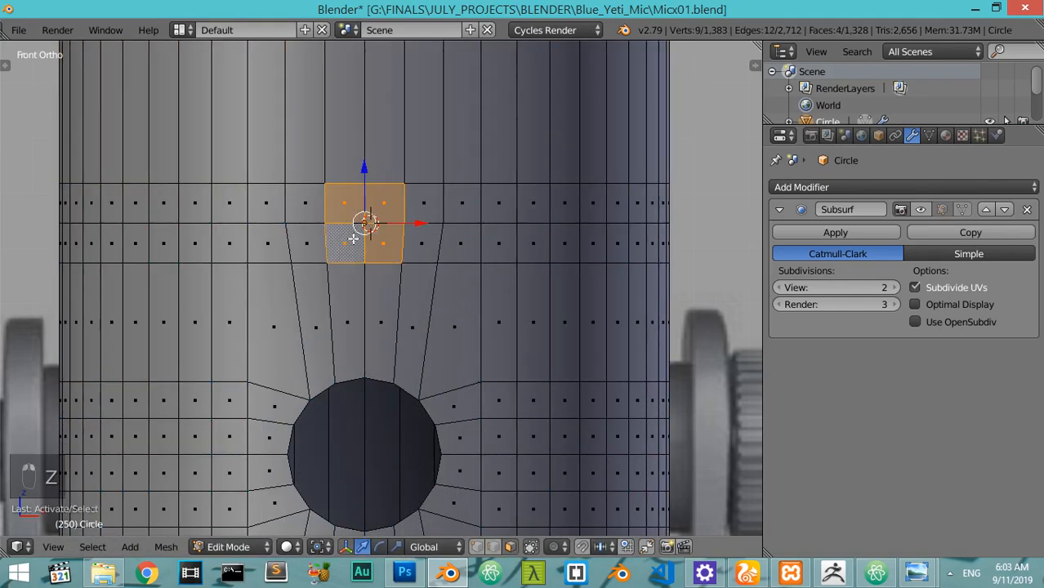
{"action": "key", "text": "z"}
{"action": "key", "text": "z"}
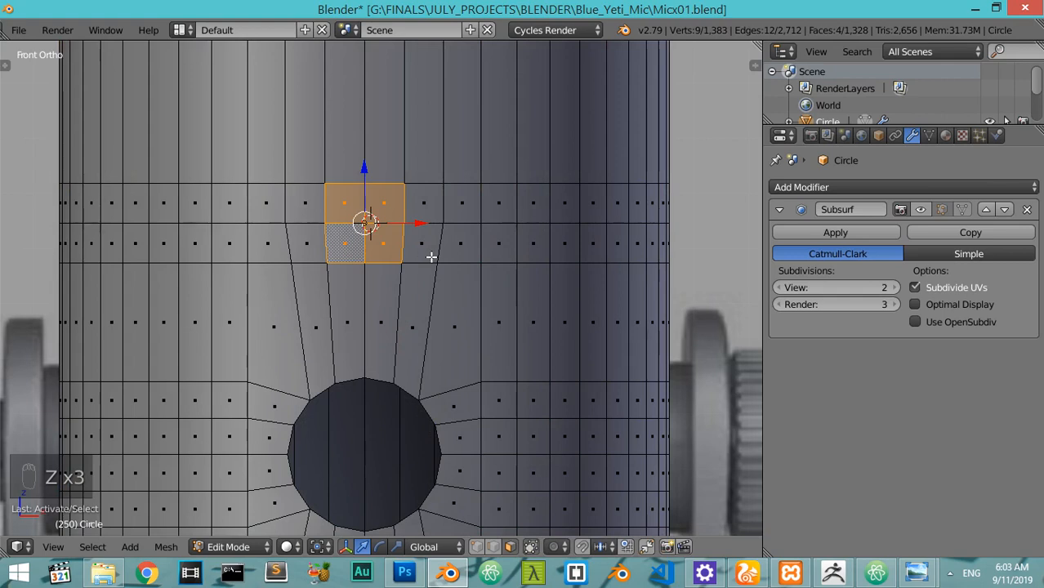
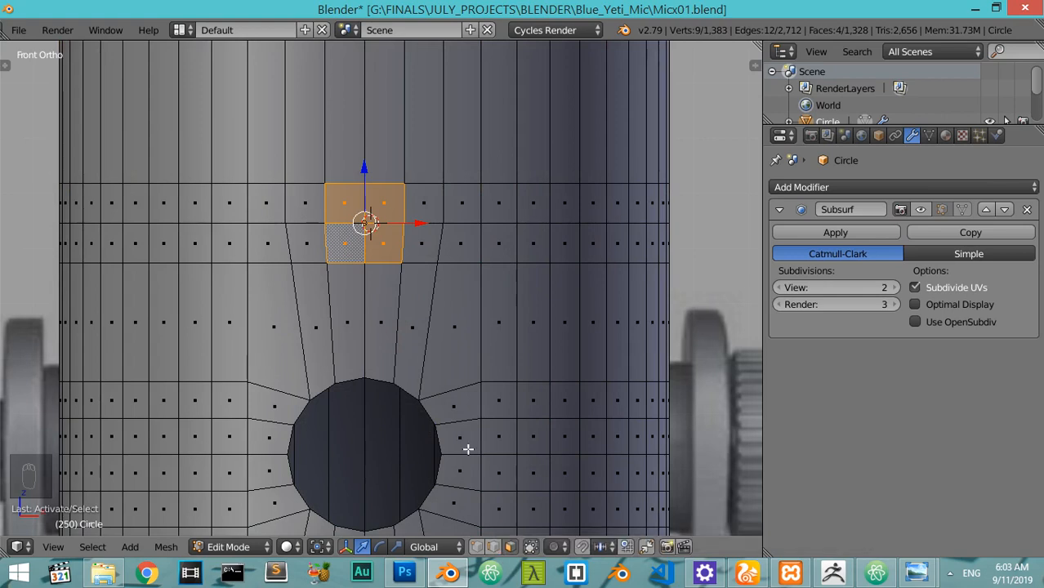
Dissolve the edge loop running through the mute button's centre
{"action": "left_click", "coordinate": [493, 548]}
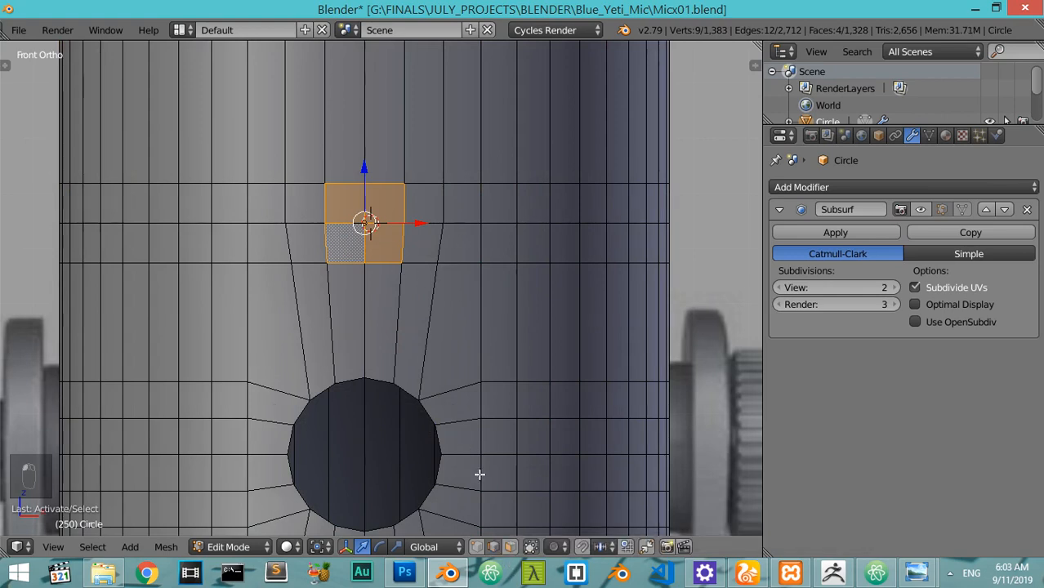
{"action": "key", "text": "a"}
{"action": "right_click", "coordinate": [430, 223], "text": "alt"}
{"action": "key", "text": "x"}
{"action": "left_click", "coordinate": [390, 302]}
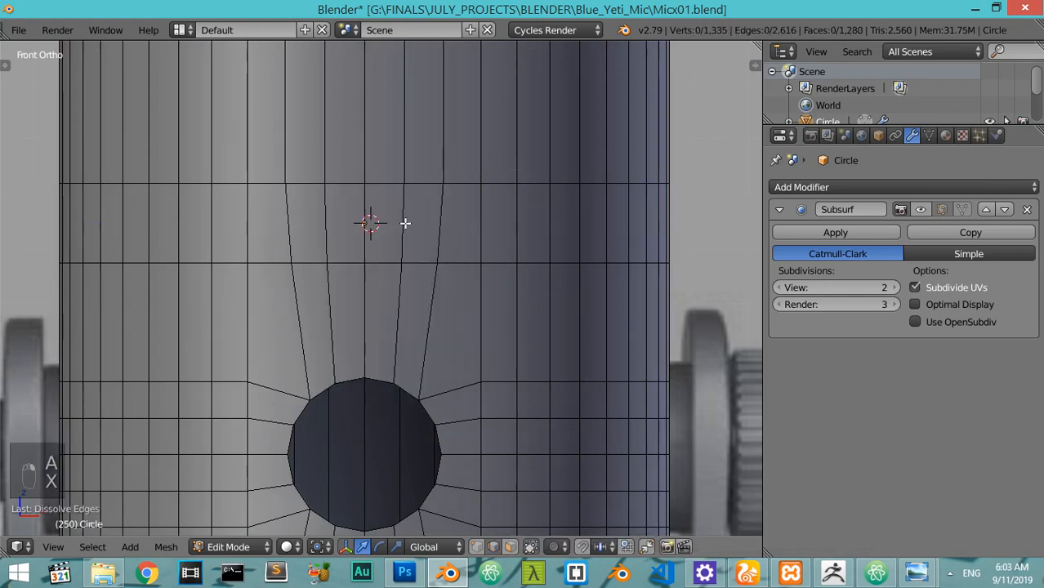
Add two evenly spaced edge loops between the mute button's upper and lower loops, without sliding them
{"action": "key", "text": "ctrl+r"}
{"action": "scroll", "coordinate": [405, 223], "scroll_direction": "up", "scroll_amount": 1}
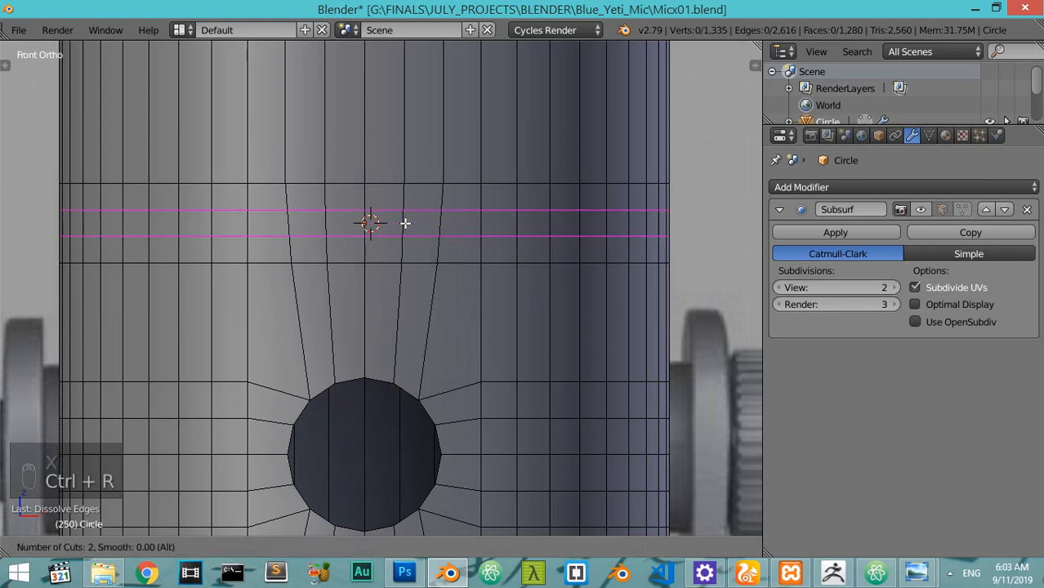
{"action": "left_click", "coordinate": [405, 223]}
{"action": "right_click", "coordinate": [405, 223]}
Delete the six faces covering the mute button, two columns wide and three rows high
{"action": "left_click", "coordinate": [510, 547]}
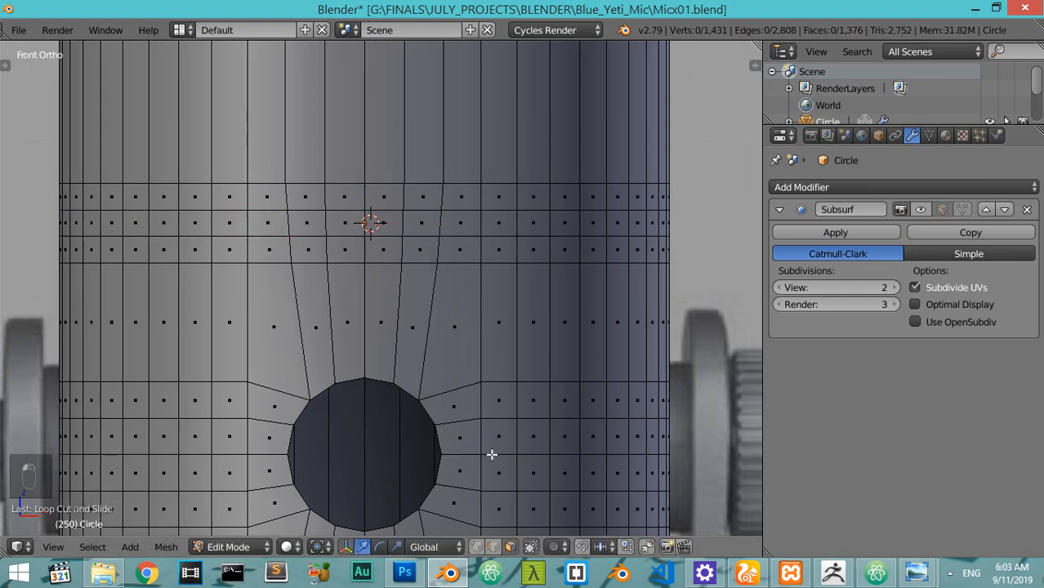
{"action": "right_click", "coordinate": [383, 249]}
{"action": "right_click", "coordinate": [360, 205], "text": "shift"}
{"action": "right_click", "coordinate": [378, 199], "text": "shift"}
{"action": "right_click", "coordinate": [374, 217], "text": "shift"}
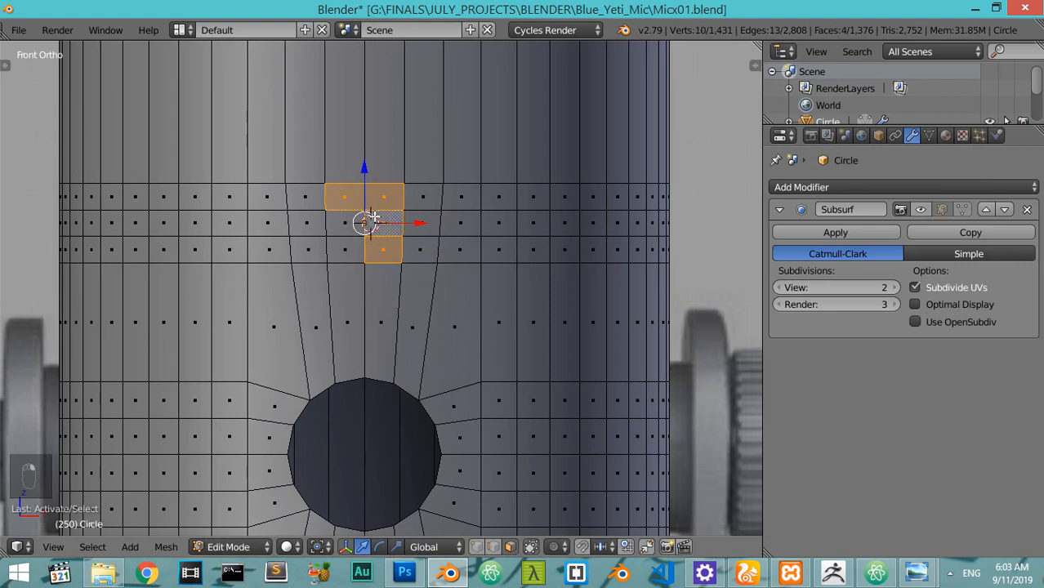
{"action": "right_click", "coordinate": [353, 230], "text": "shift"}
{"action": "right_click", "coordinate": [352, 230], "text": "shift"}
{"action": "right_click", "coordinate": [348, 242], "text": "shift"}
{"action": "right_click", "coordinate": [353, 224], "text": "shift"}
{"action": "key", "text": "x"}
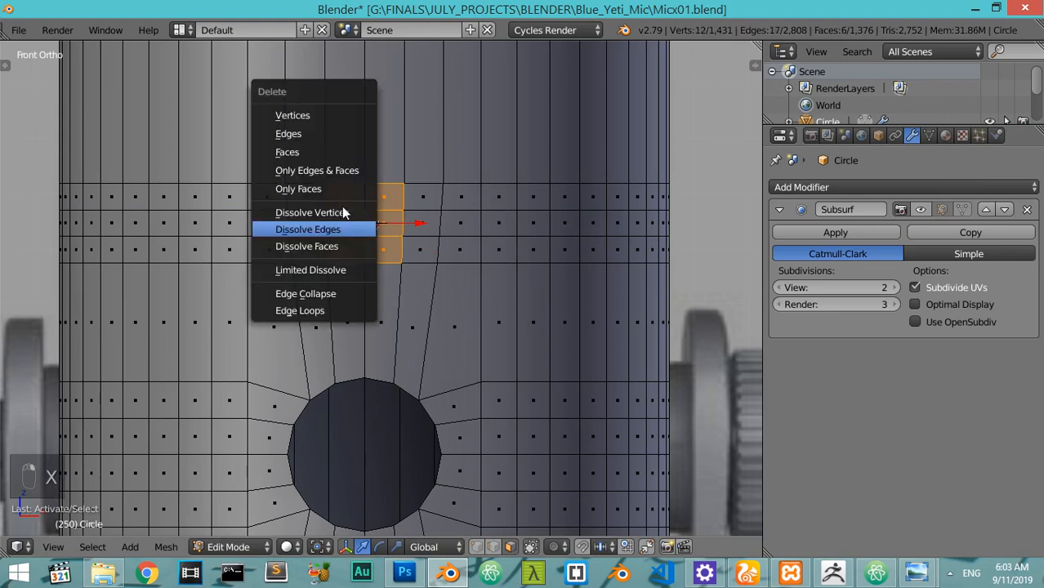
{"action": "left_click", "coordinate": [323, 152]}
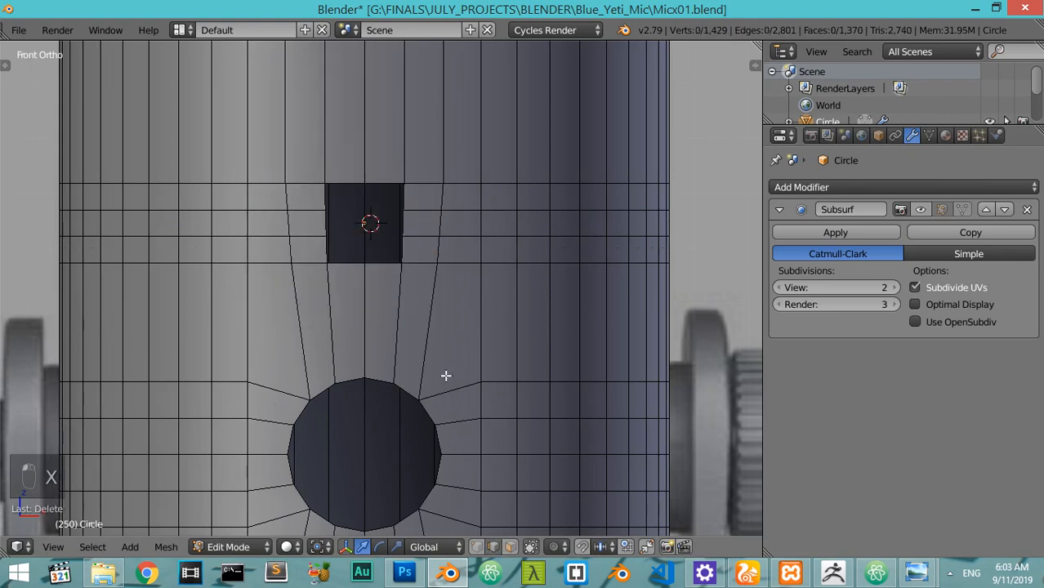
Scale the square hole's upper and lower edges slightly apart along Z in front view
{"action": "right_click", "coordinate": [400, 190], "text": "alt"}
{"action": "middle_click_drag", "start_coordinate": [408, 191], "coordinate": [282, 272]}
{"action": "key", "text": "KP_Decimal"}
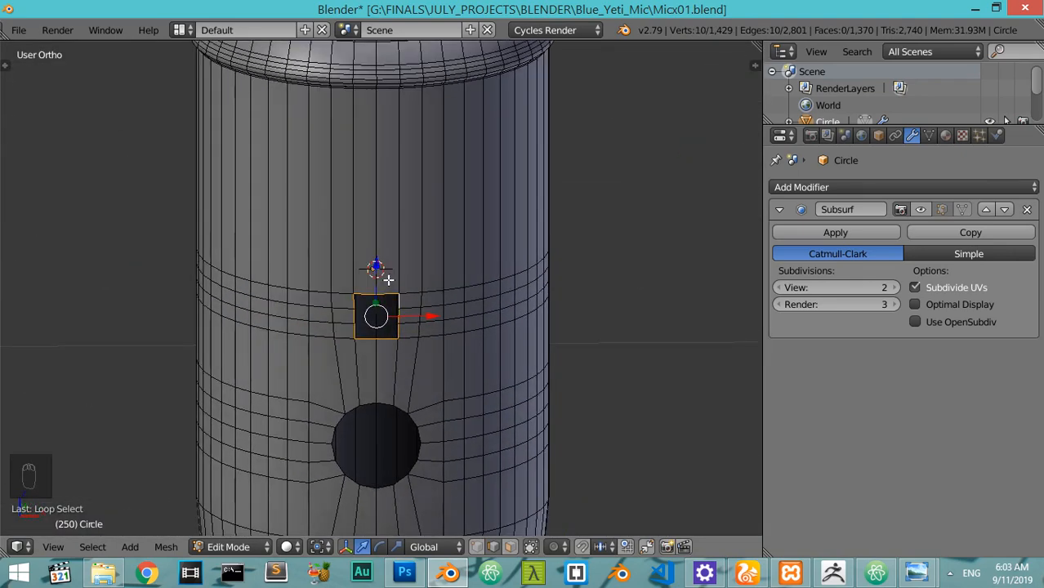
{"action": "key", "text": "KP_1"}
{"action": "scroll", "coordinate": [388, 280], "scroll_direction": "up", "scroll_amount": 5}
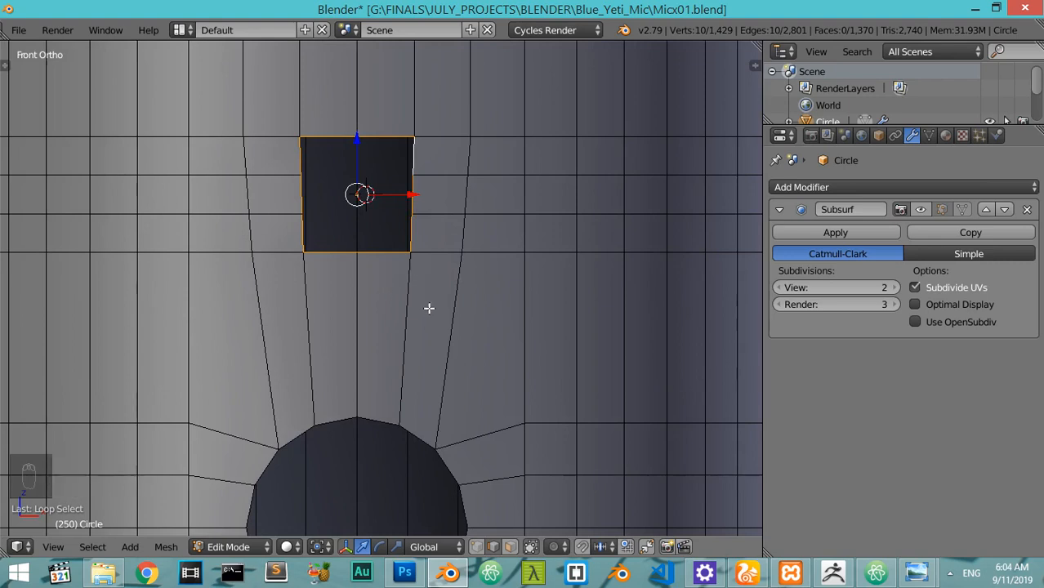
{"action": "right_click", "coordinate": [385, 136]}
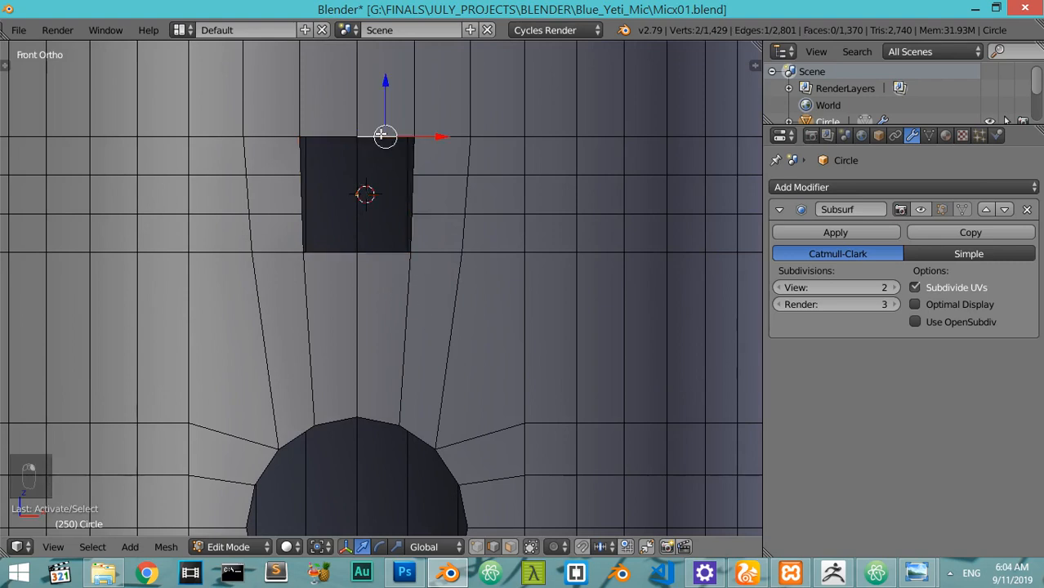
{"action": "right_click", "coordinate": [349, 135], "text": "shift"}
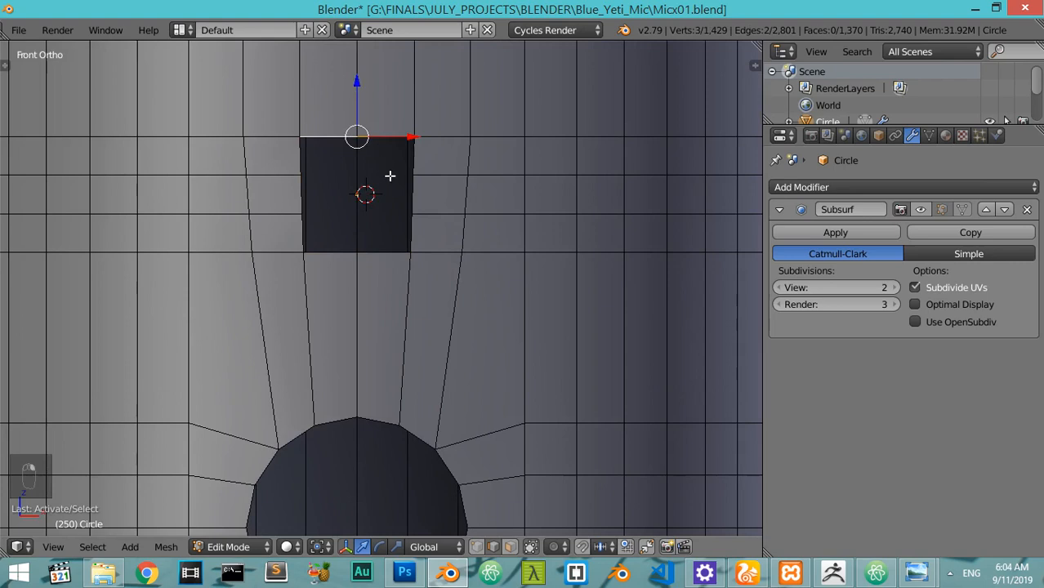
{"action": "right_click", "coordinate": [359, 251], "text": "shift"}
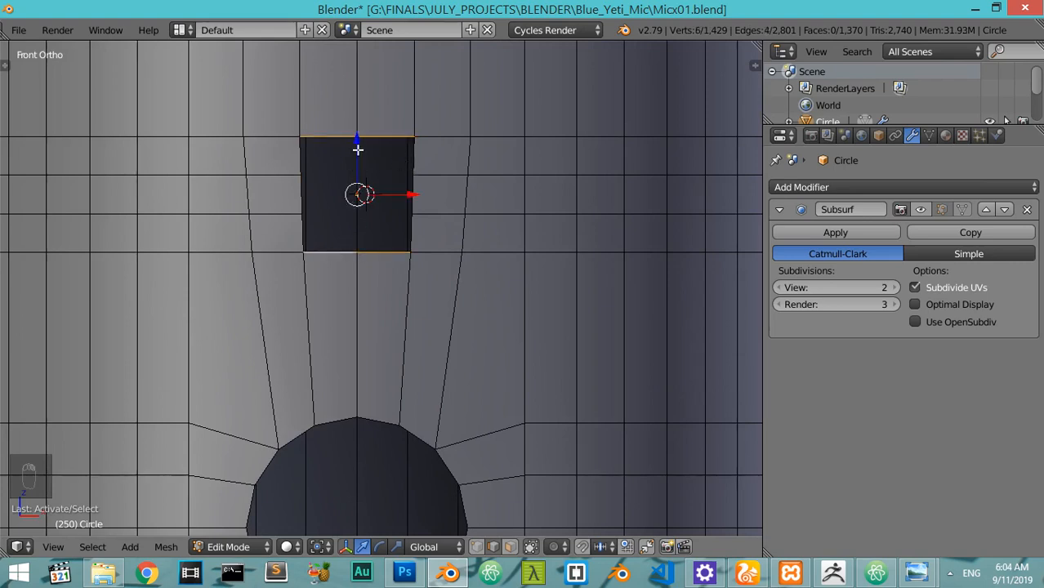
{"action": "key", "text": "s"}
{"action": "key", "text": "z"}
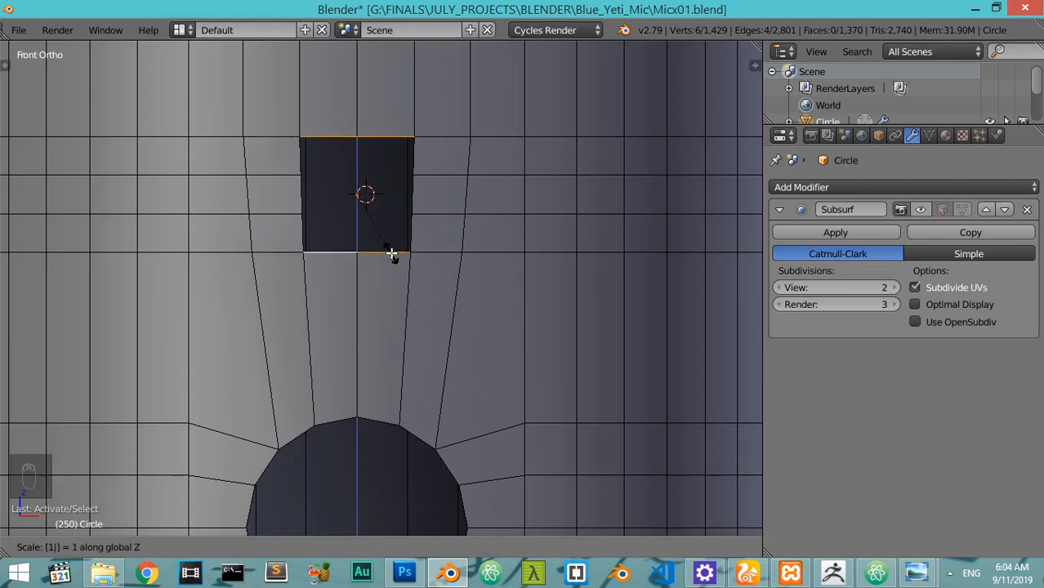
{"action": "left_click", "coordinate": [392, 254]}
Edge-slide the middle edge on each vertical side of the mute button hole outward to make the opening rounder
{"action": "left_click", "coordinate": [481, 546]}
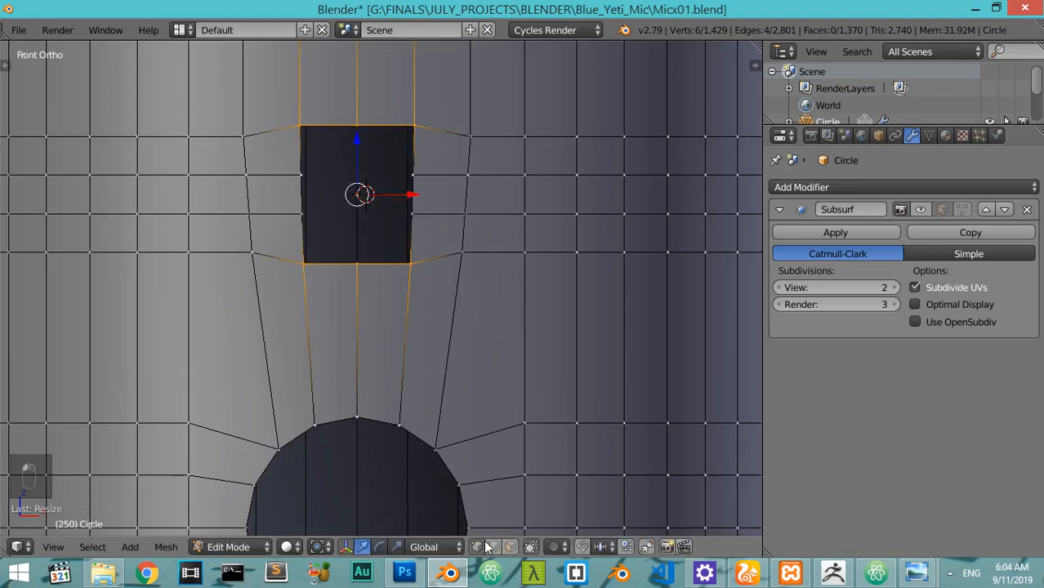
{"action": "right_click", "coordinate": [411, 210]}
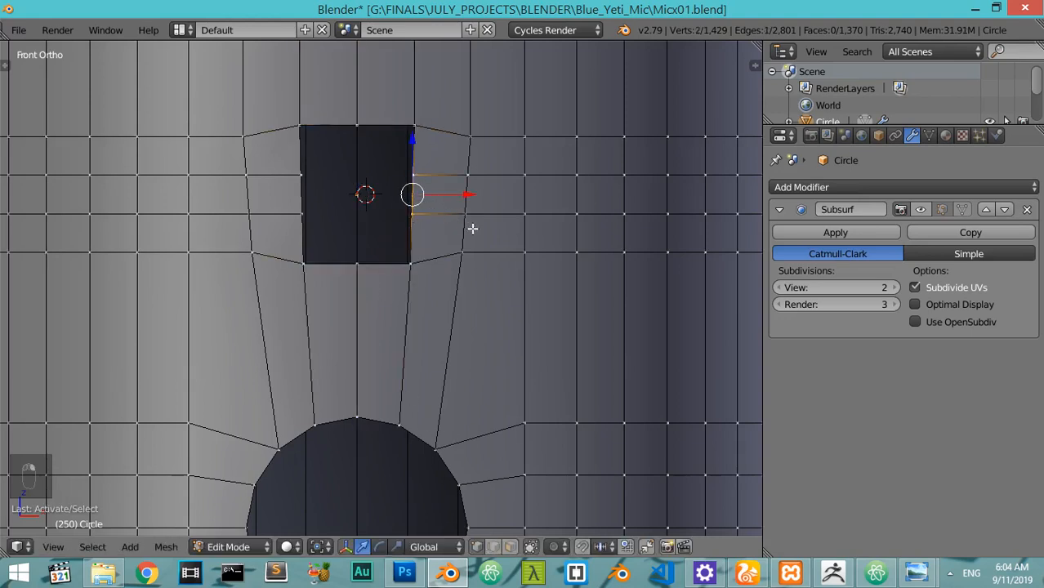
{"action": "key", "text": "g"}
{"action": "key", "text": "g"}
{"action": "left_click", "coordinate": [490, 257]}
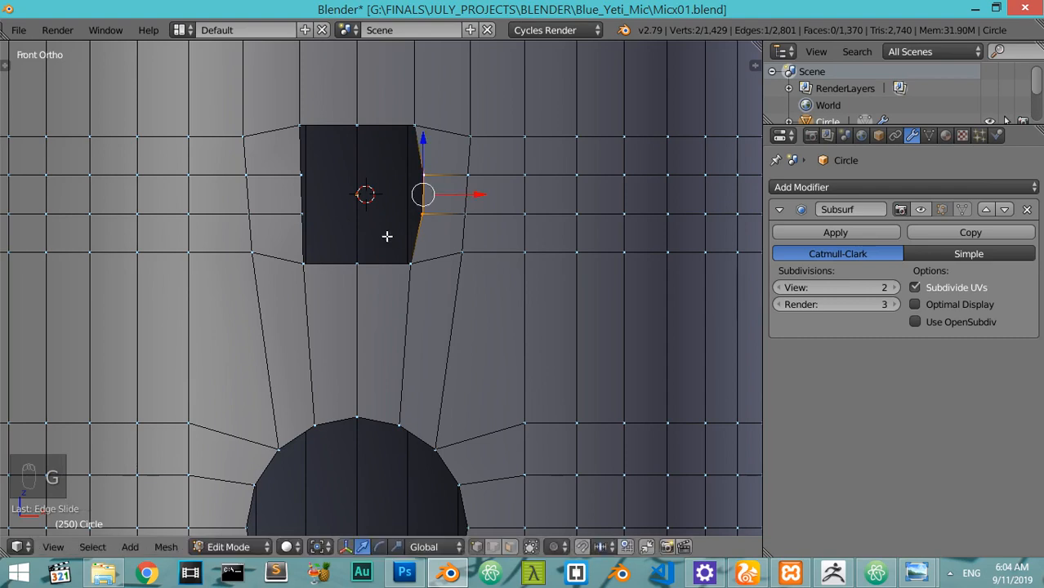
{"action": "right_click", "coordinate": [299, 176]}
{"action": "key", "text": "g"}
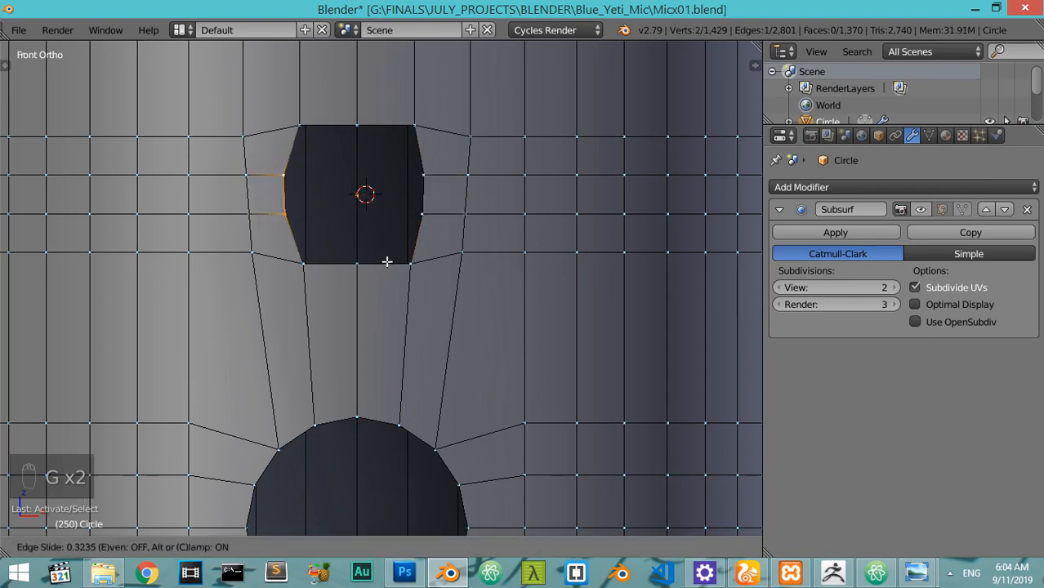
{"action": "left_click", "coordinate": [398, 257]}
Select the mute button hole's boundary loop and snap the 3D cursor to it
{"action": "right_click", "coordinate": [421, 205], "text": "alt"}
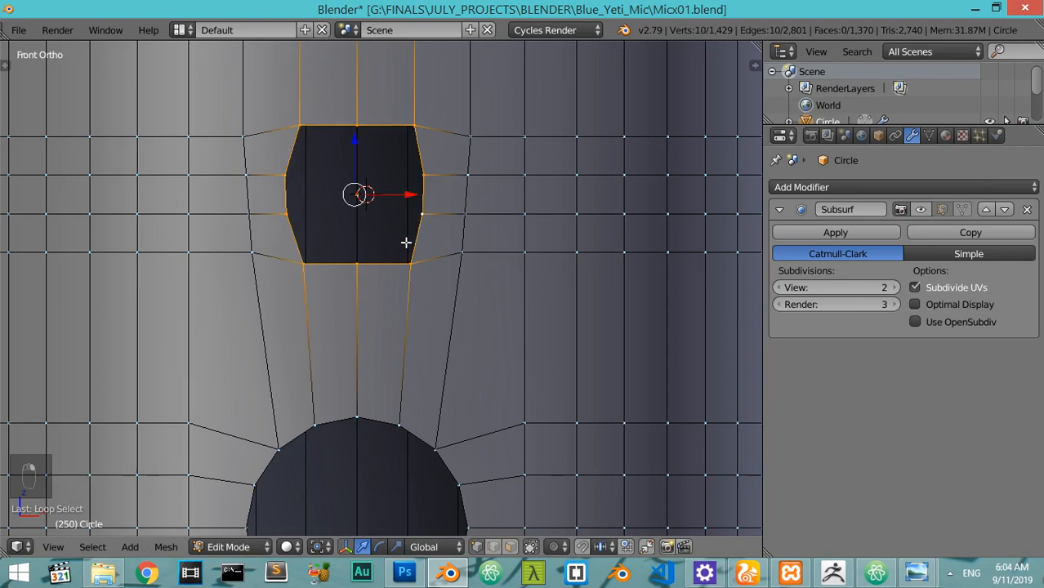
{"action": "key", "text": "shift+s"}
{"action": "left_click", "coordinate": [377, 194]}
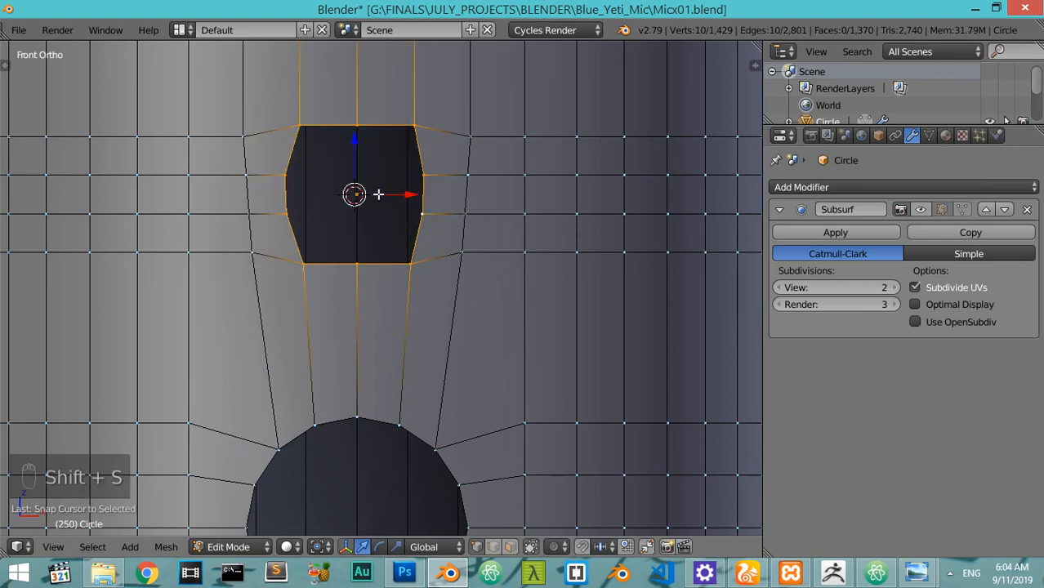
Add a 10-vertex mesh circle with a radius of 0.016 at the mute button hole's 3D cursor
{"action": "key", "text": "shift+a"}
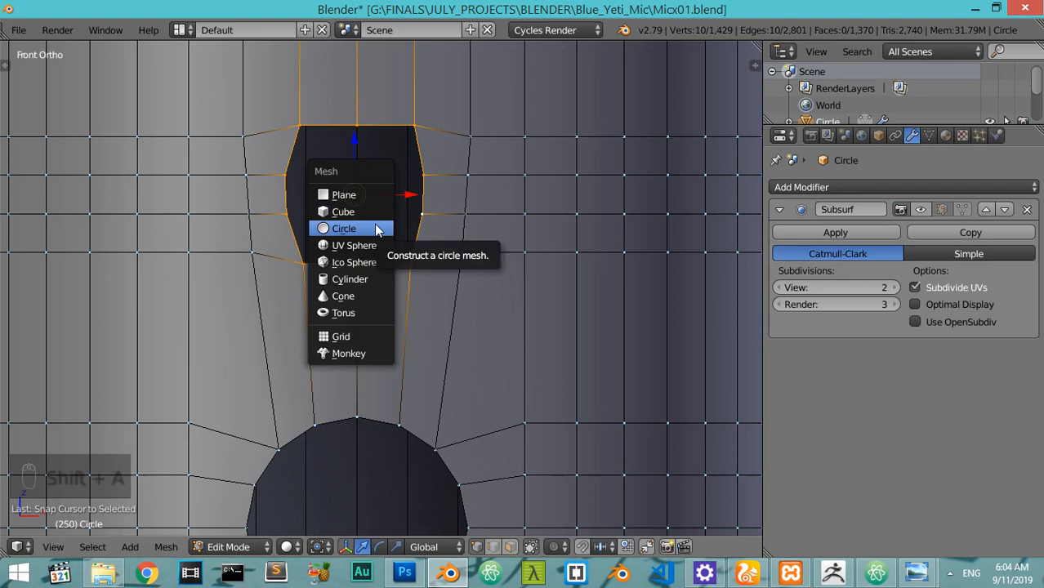
{"action": "left_click", "coordinate": [378, 229]}
{"action": "key", "text": "F6"}
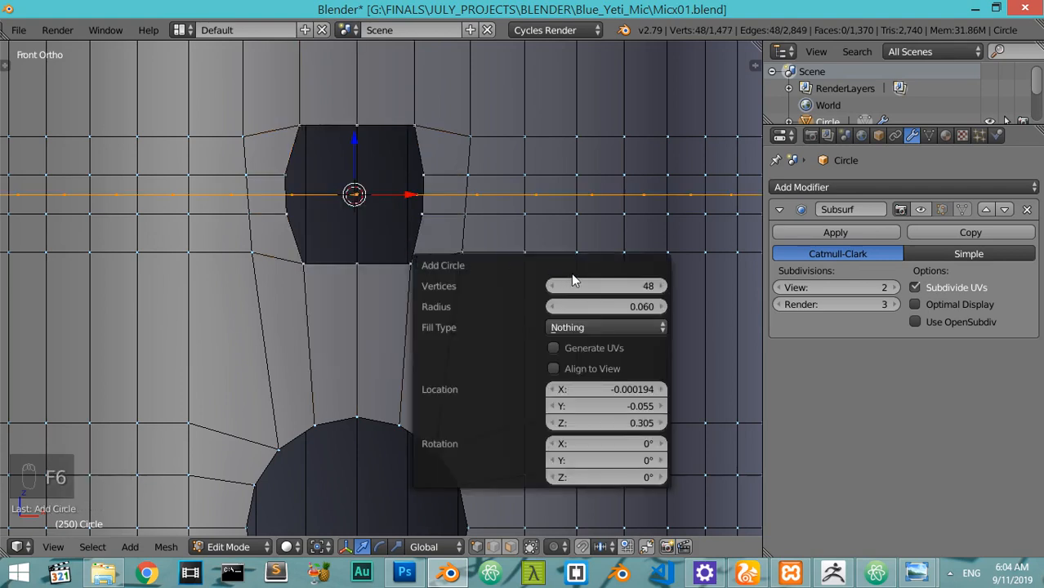
{"action": "key", "text": "Return"}
{"action": "left_click", "coordinate": [612, 307]}
{"action": "type", "text": "0.016"}
{"action": "key", "text": "Return"}
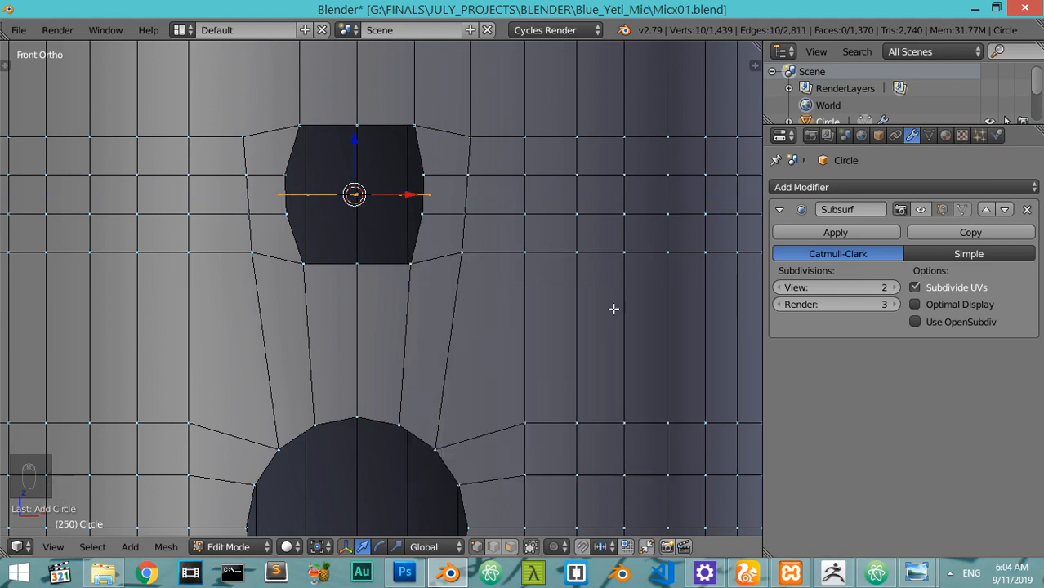
Rotate the new circle 90° about X and scale it down slightly to fit the mute button hole
{"action": "type", "text": "rx90"}
{"action": "key", "text": "Return"}
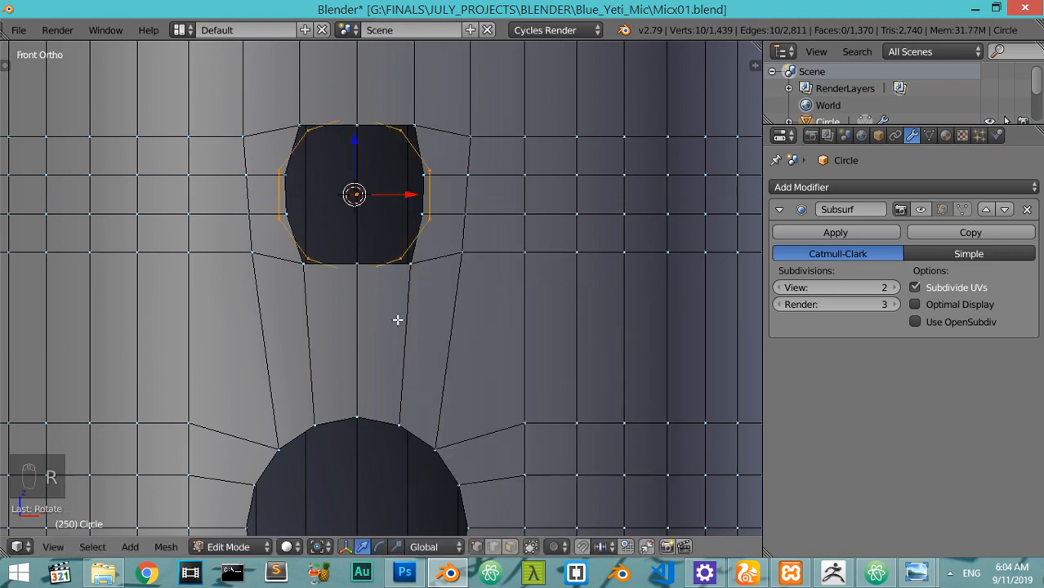
{"action": "key", "text": "s"}
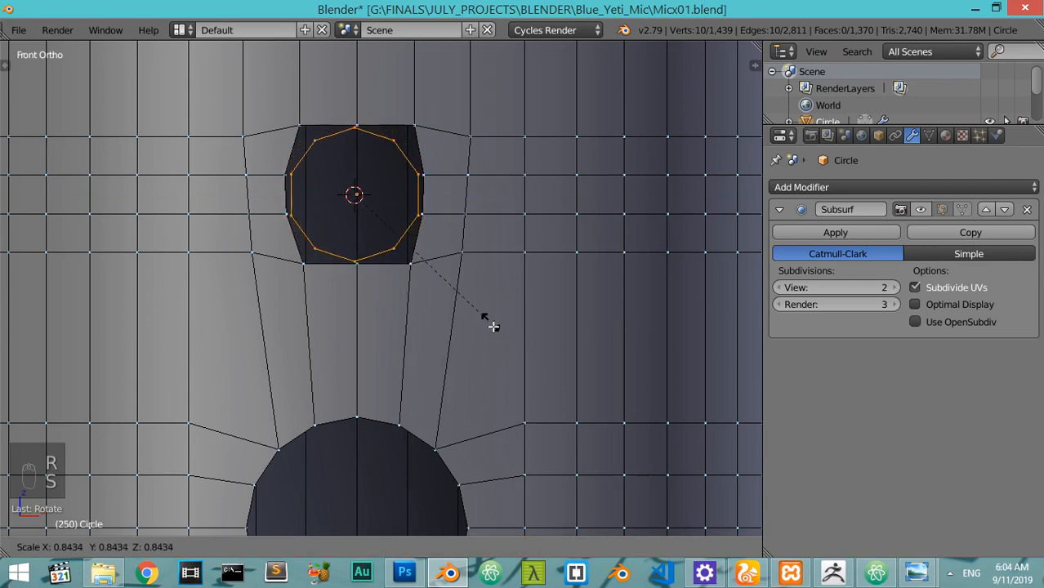
{"action": "left_click", "coordinate": [516, 351]}
Move the circle along Y to just in front of the microphone body in right view
{"action": "key", "text": "Tab"}
{"action": "middle_click_drag", "start_coordinate": [516, 350], "coordinate": [392, 353]}
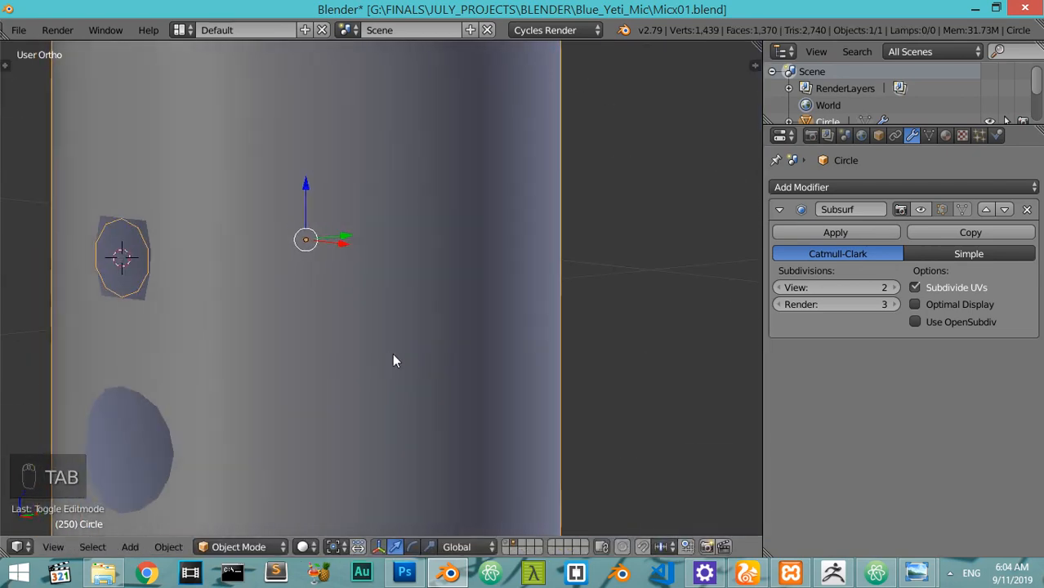
{"action": "key", "text": "KP_3"}
{"action": "middle_click_drag", "start_coordinate": [104, 255], "coordinate": [298, 267], "text": "shift"}
{"action": "scroll", "coordinate": [338, 283], "scroll_direction": "up", "scroll_amount": 2}
{"action": "middle_click_drag", "start_coordinate": [263, 304], "coordinate": [359, 235], "text": "shift"}
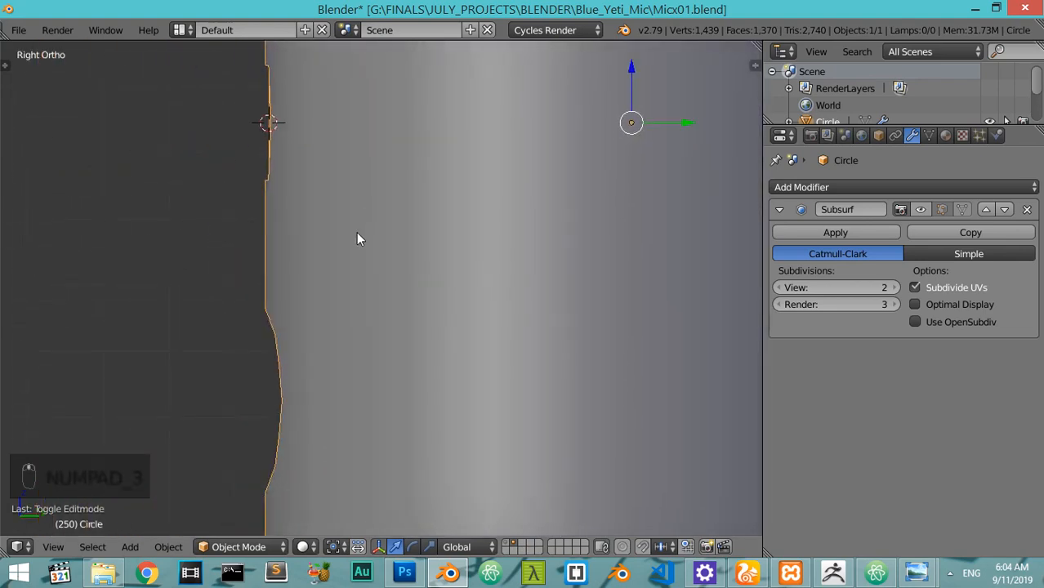
{"action": "key", "text": "Tab"}
{"action": "middle_click_drag", "start_coordinate": [308, 149], "coordinate": [445, 279], "text": "shift"}
{"action": "scroll", "coordinate": [445, 278], "scroll_direction": "up", "scroll_amount": 4}
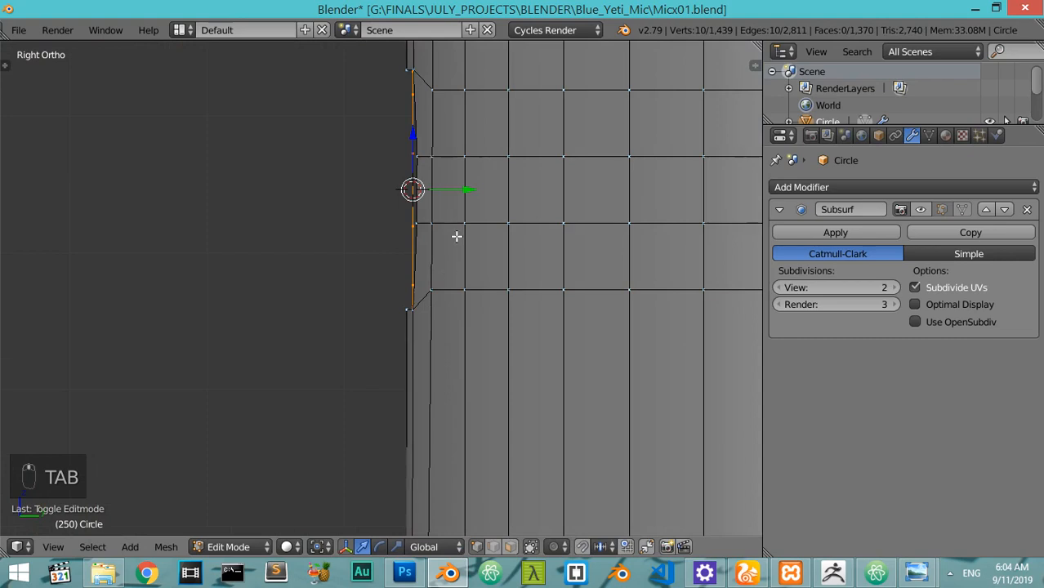
{"action": "left_click_drag", "start_coordinate": [466, 197], "coordinate": [419, 206]}
{"action": "scroll", "coordinate": [419, 211], "scroll_direction": "down", "scroll_amount": 3}
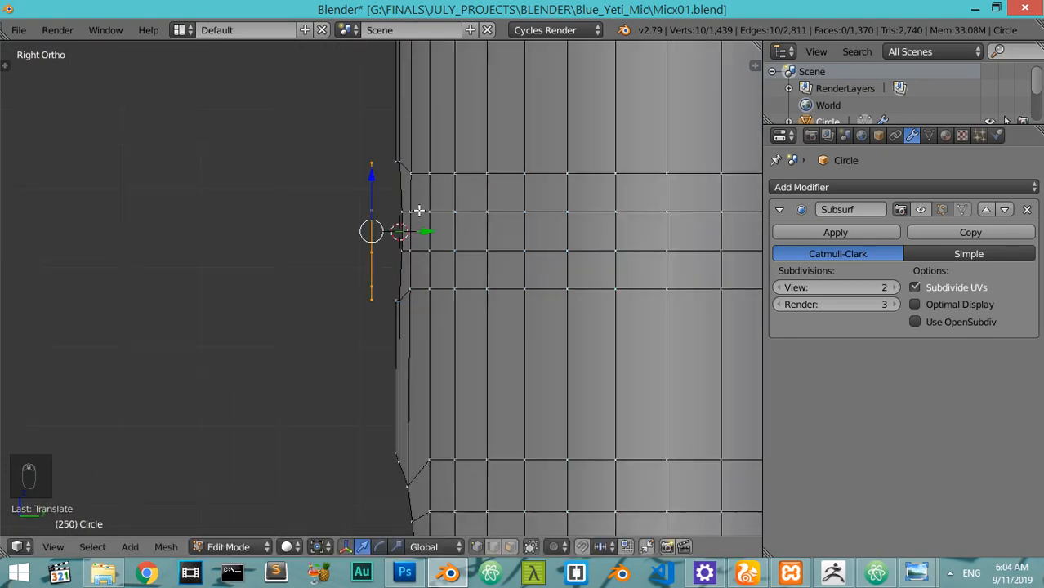
Move the circle along Y past the body so it sits just behind the microphone's unbroken back surface
{"action": "key", "text": "Tab"}
{"action": "scroll", "coordinate": [419, 227], "scroll_direction": "down", "scroll_amount": 4}
{"action": "scroll", "coordinate": [415, 264], "scroll_direction": "down", "scroll_amount": 3}
{"action": "key", "text": "Tab"}
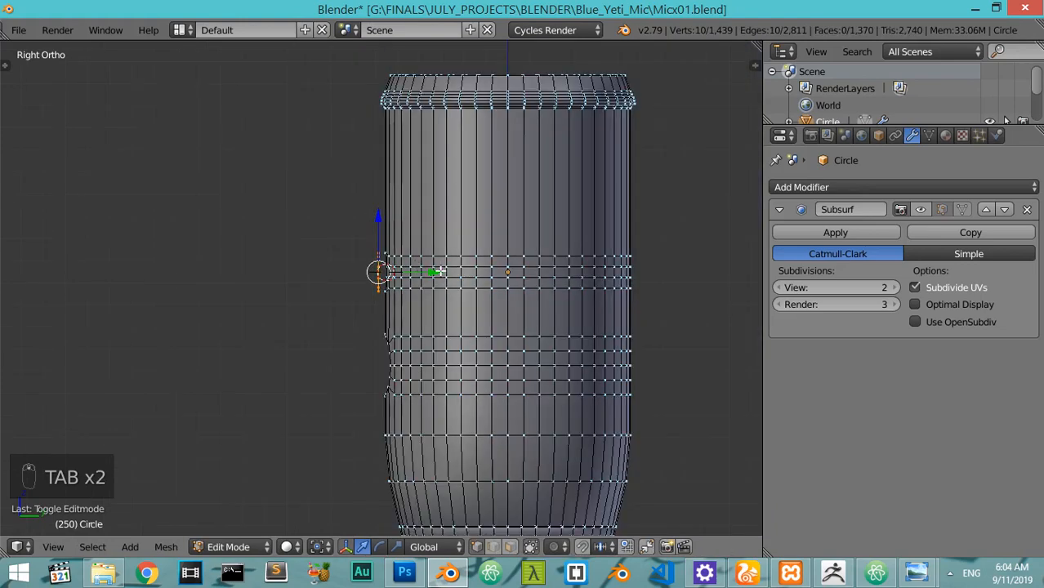
{"action": "left_click_drag", "start_coordinate": [440, 271], "coordinate": [689, 278]}
{"action": "key", "text": "Tab"}
{"action": "middle_click_drag", "start_coordinate": [688, 278], "coordinate": [586, 323]}
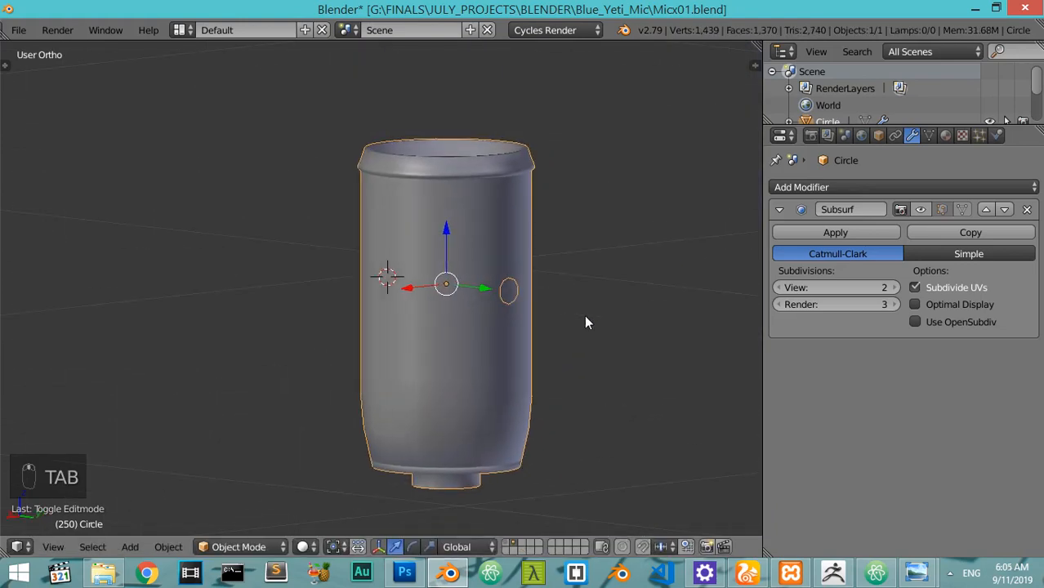
Fill the circle with a face and separate it from the microphone body as its own object
{"action": "key", "text": "Tab"}
{"action": "scroll", "coordinate": [654, 287], "scroll_direction": "up", "scroll_amount": 3}
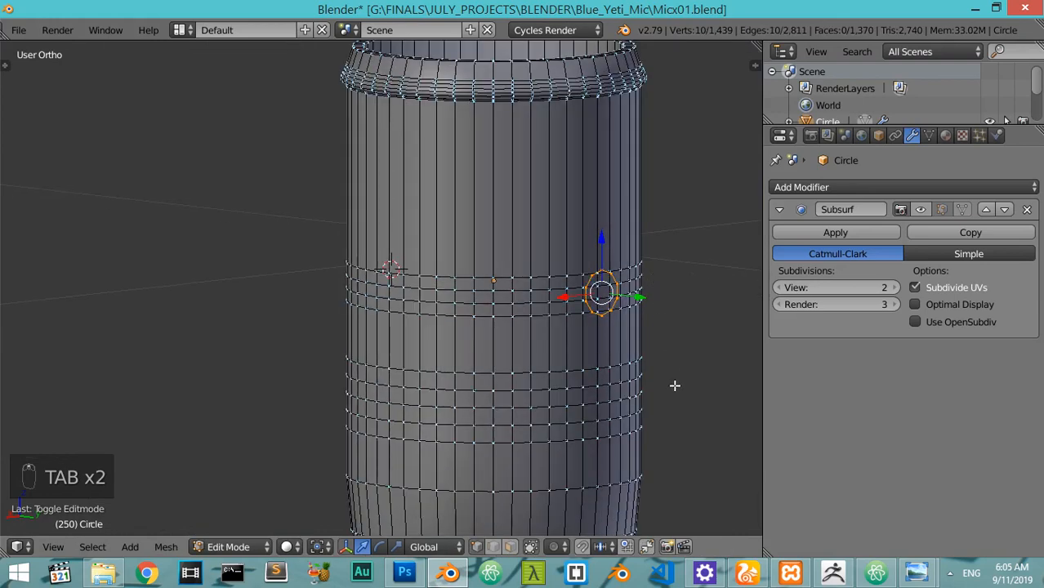
{"action": "key", "text": "f"}
{"action": "key", "text": "p"}
{"action": "left_click", "coordinate": [652, 335]}
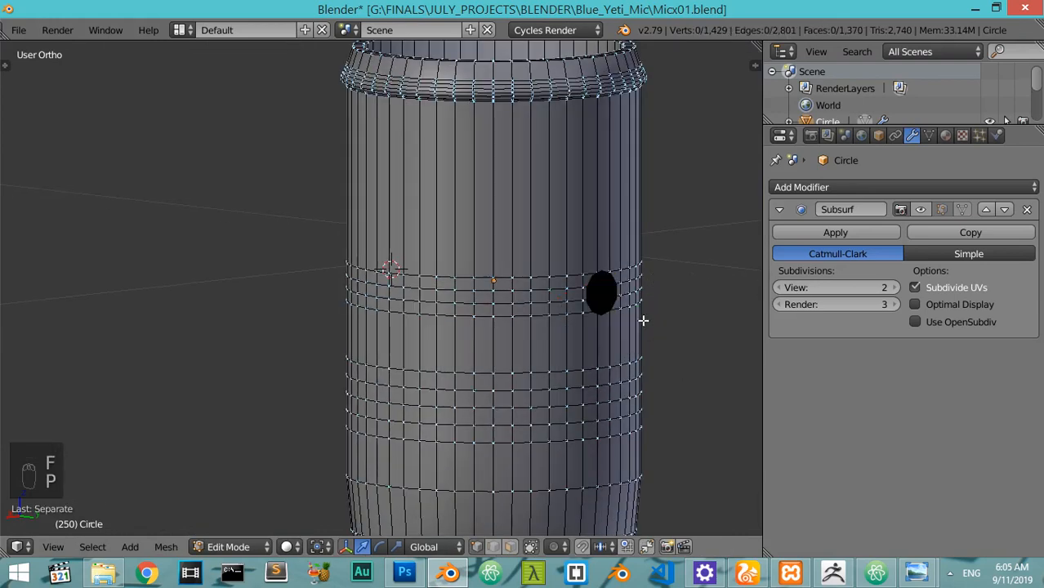
{"action": "key", "text": "Tab"}
Add a Shrinkwrap modifier to the separated disc, targeting the microphone body with an offset of 0.01
{"action": "right_click", "coordinate": [609, 294]}
{"action": "left_click", "coordinate": [904, 188]}
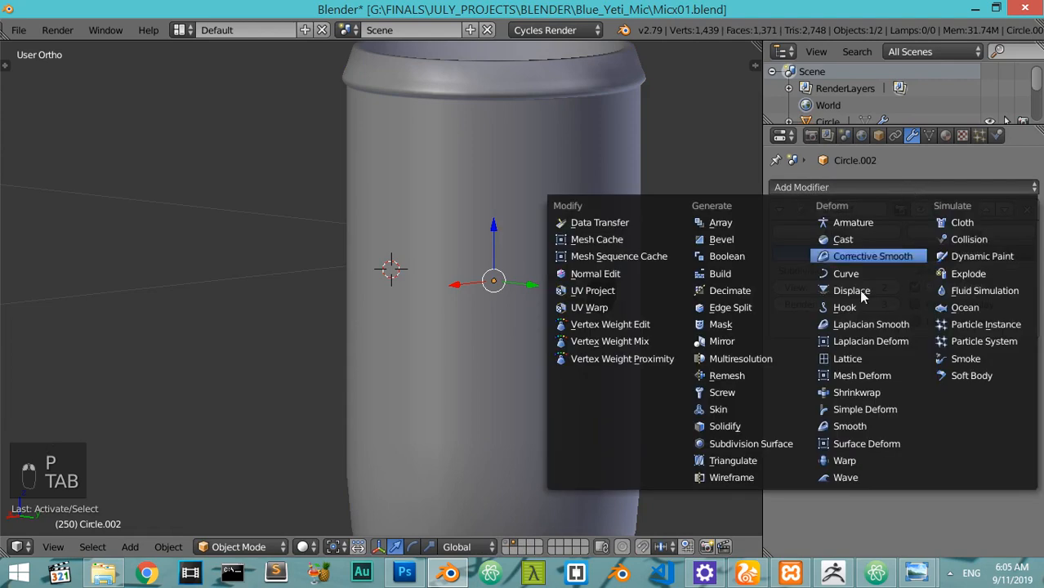
{"action": "left_click", "coordinate": [868, 392]}
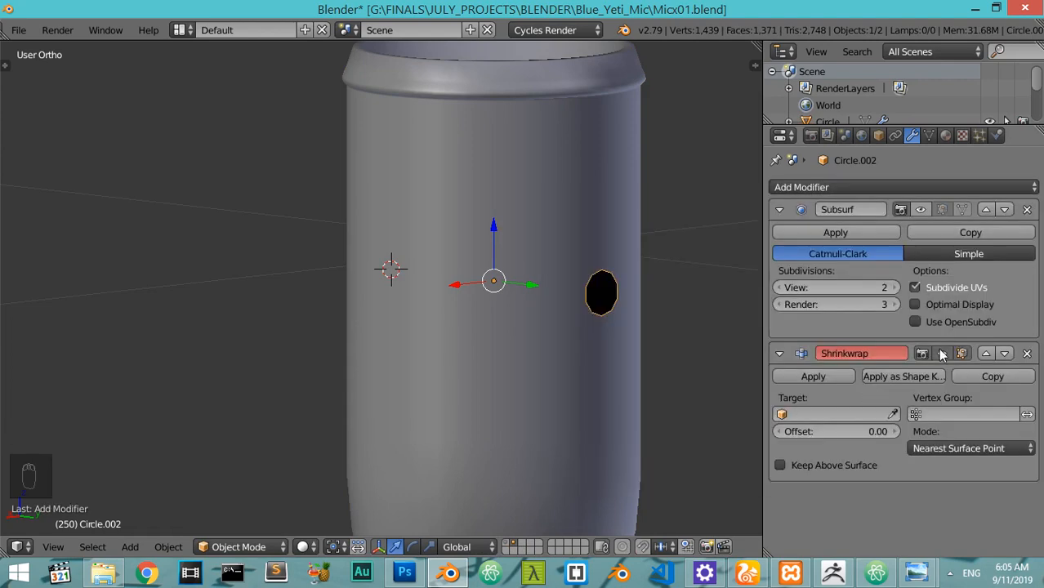
{"action": "left_click", "coordinate": [893, 415]}
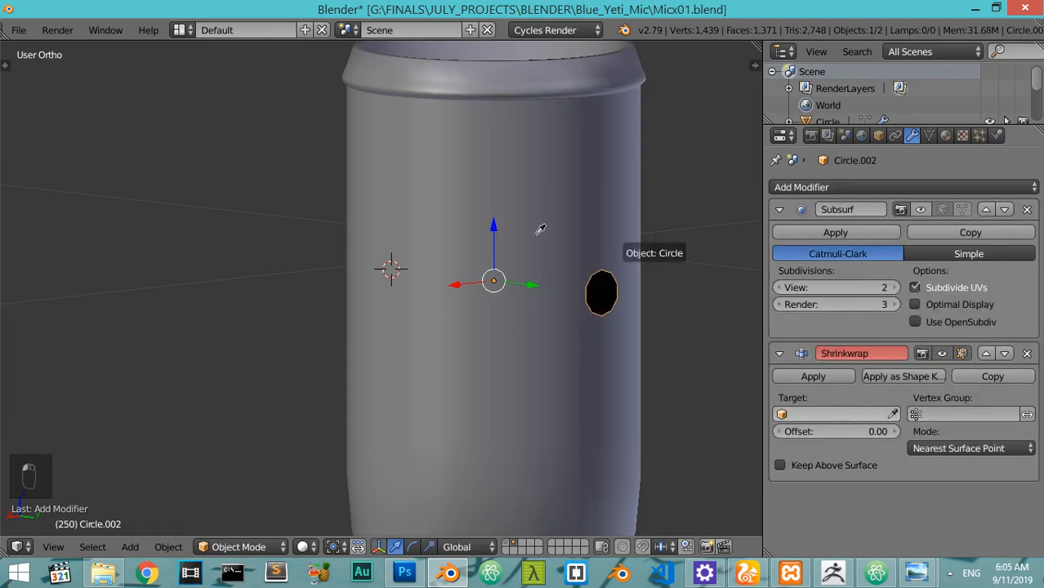
{"action": "left_click", "coordinate": [527, 228]}
{"action": "scroll", "coordinate": [601, 322], "scroll_direction": "down", "scroll_amount": 3}
{"action": "scroll", "coordinate": [541, 324], "scroll_direction": "up", "scroll_amount": 5}
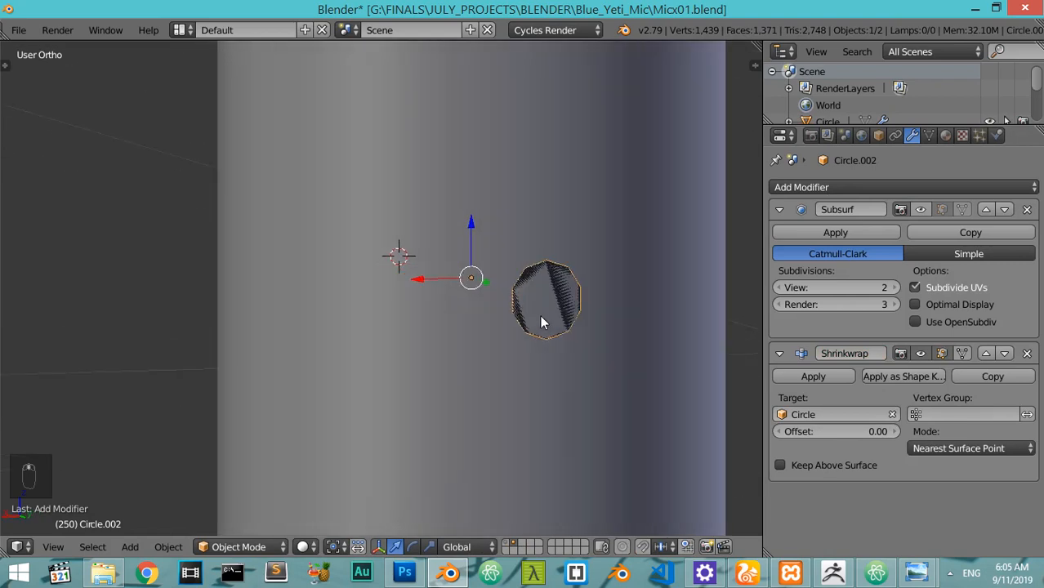
{"action": "left_click", "coordinate": [894, 432]}
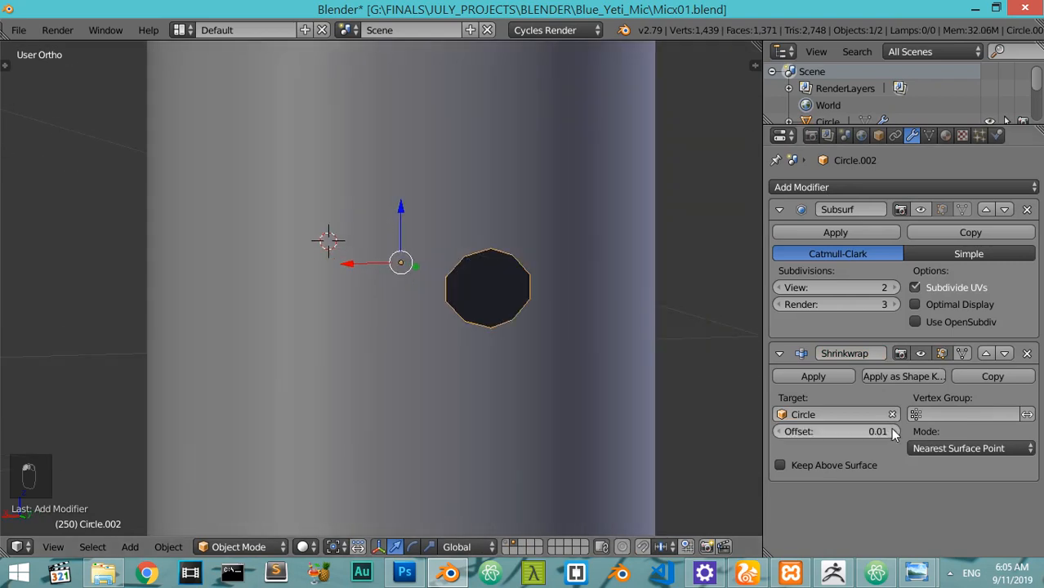
Apply the disc's rotation and scale
{"action": "middle_click_drag", "start_coordinate": [560, 359], "coordinate": [498, 366]}
{"action": "key", "text": "ctrl+a"}
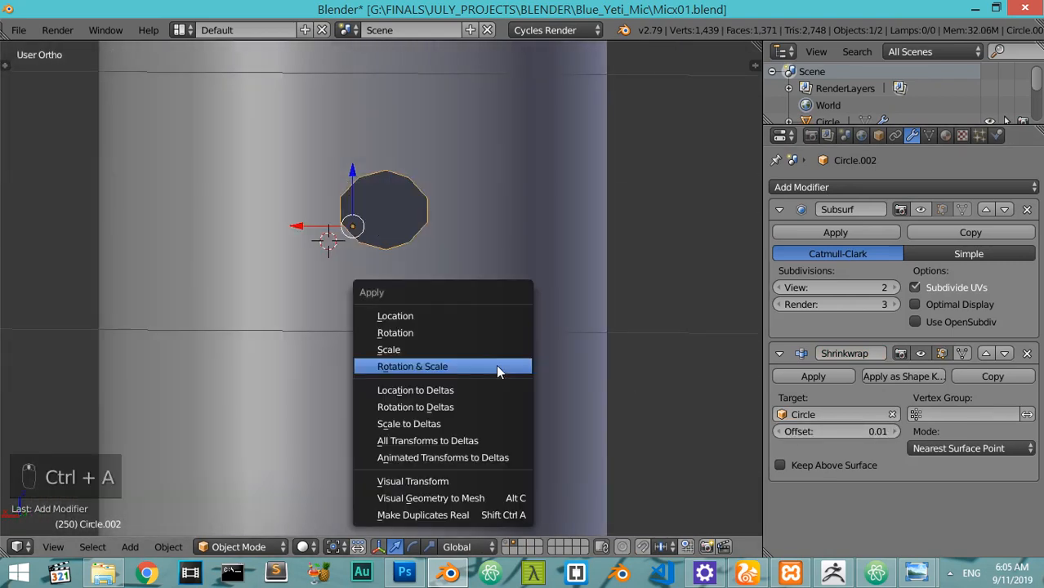
{"action": "left_click", "coordinate": [498, 367]}
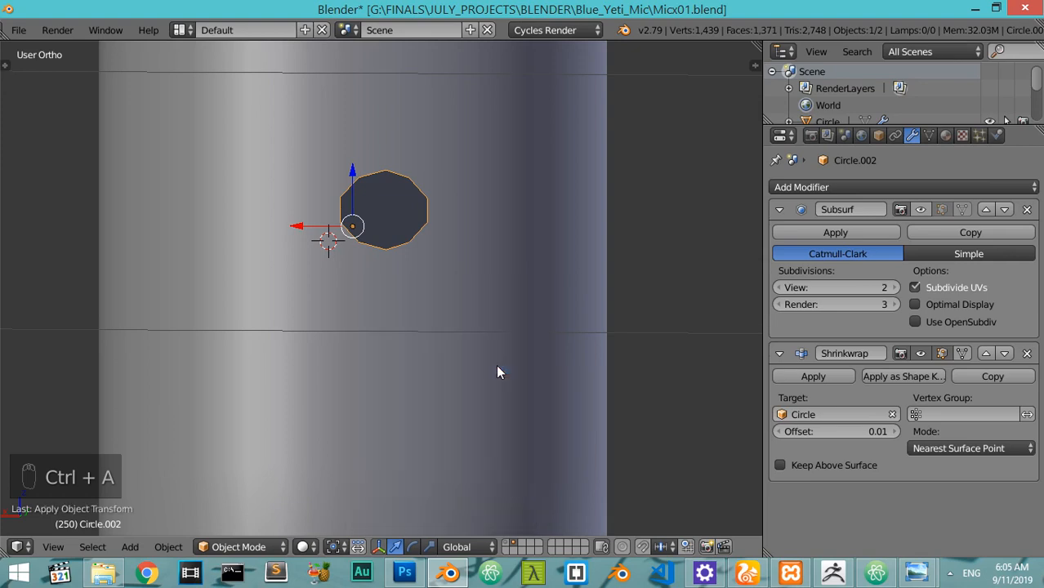
Stretch the whole disc slightly along Z in back view and apply its Shrinkwrap modifier
{"action": "key", "text": "KP_3"}
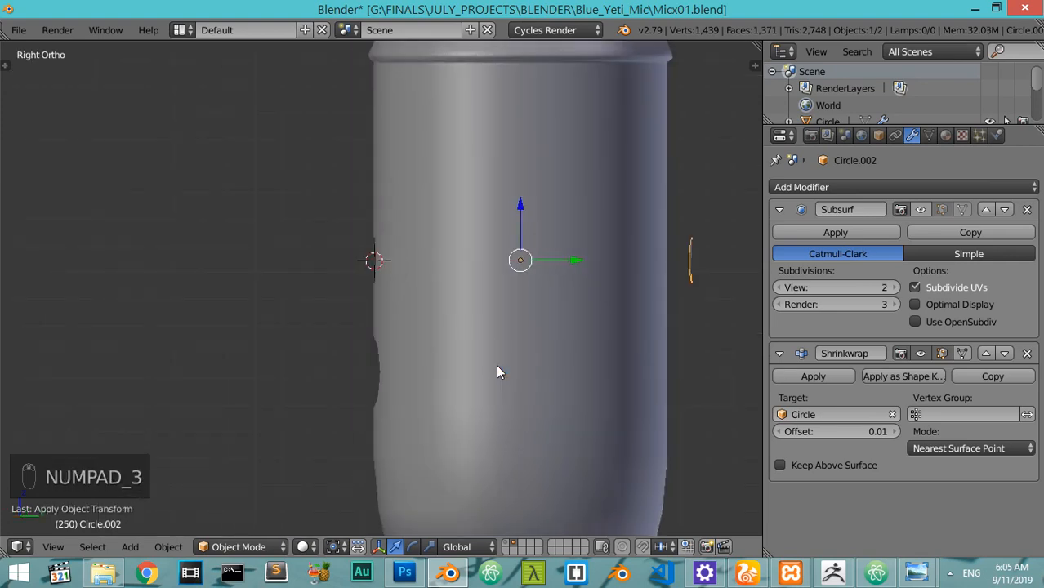
{"action": "key", "text": "ctrl+KP_1"}
{"action": "scroll", "coordinate": [474, 349], "scroll_direction": "up", "scroll_amount": 4}
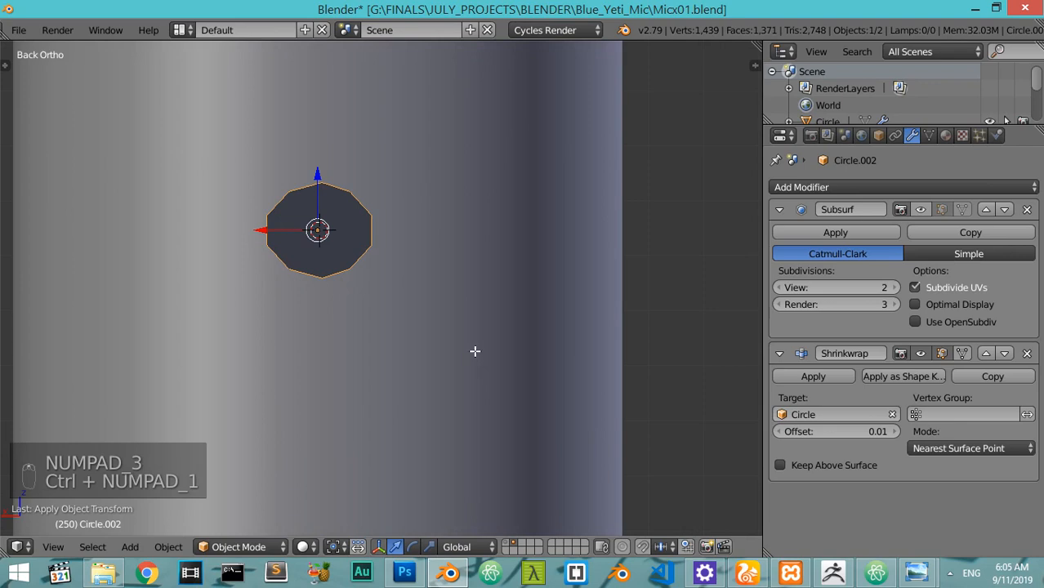
{"action": "key", "text": "Tab"}
{"action": "key", "text": "a"}
{"action": "key", "text": "a"}
{"action": "key", "text": "s"}
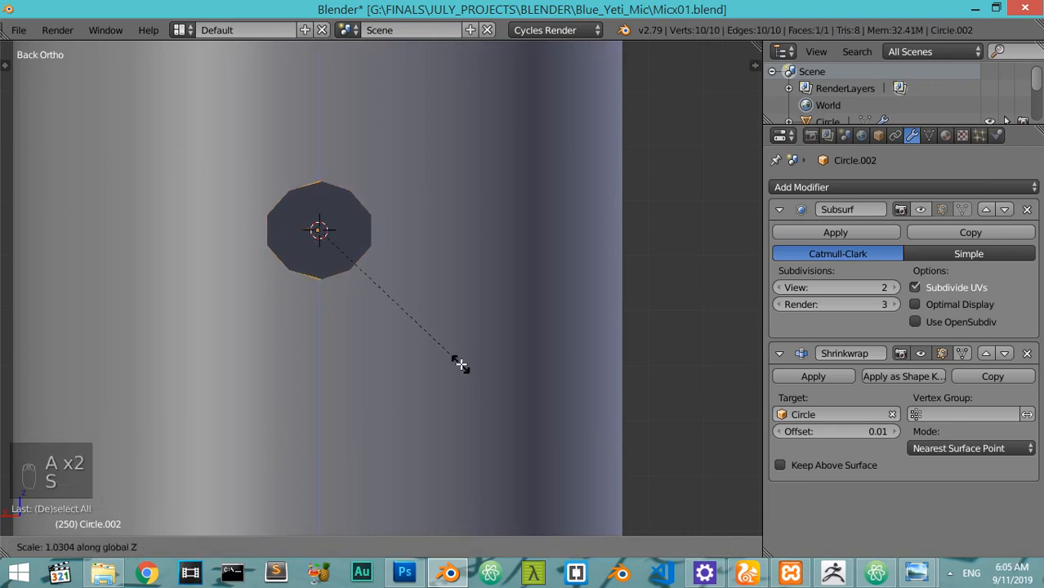
{"action": "left_click", "coordinate": [464, 387]}
{"action": "key", "text": "Tab"}
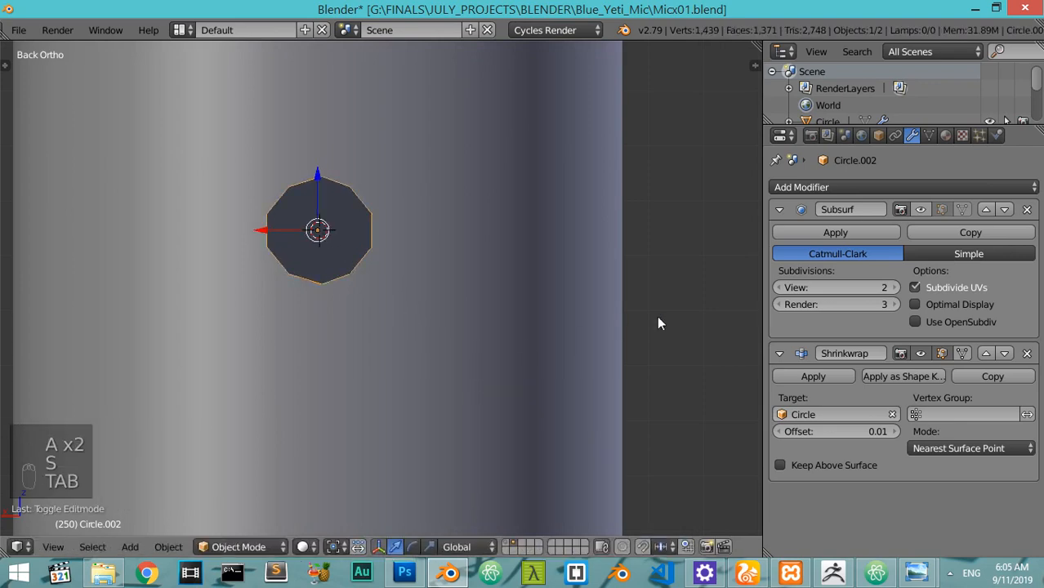
{"action": "left_click", "coordinate": [817, 377]}
Move the curved disc along Y from behind the body to just in front of the mute button hole
{"action": "key", "text": "Tab"}
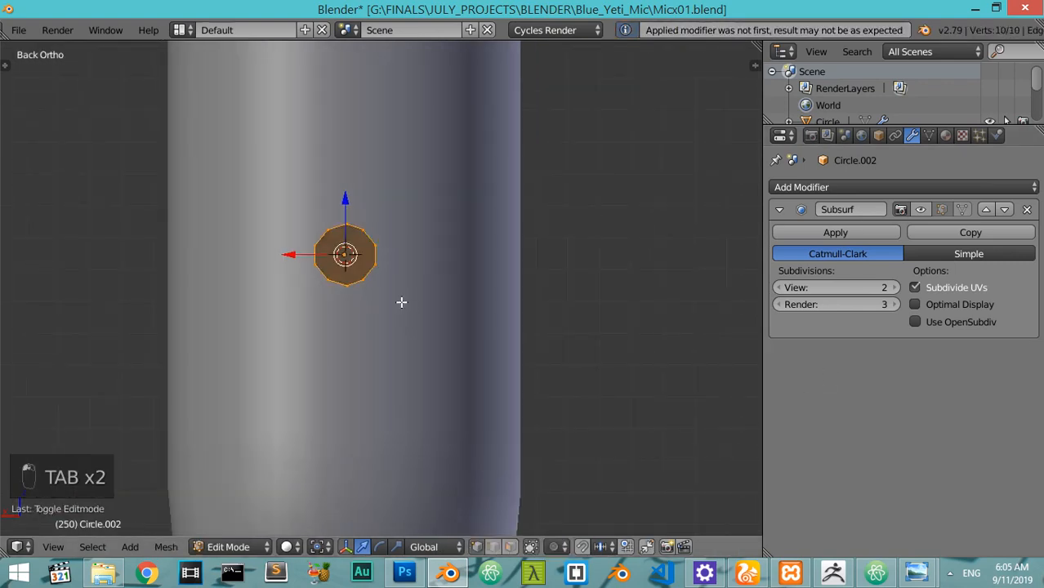
{"action": "middle_click_drag", "start_coordinate": [401, 301], "coordinate": [596, 317]}
{"action": "scroll", "coordinate": [597, 317], "scroll_direction": "down", "scroll_amount": 1}
{"action": "left_click_drag", "start_coordinate": [652, 281], "coordinate": [602, 287]}
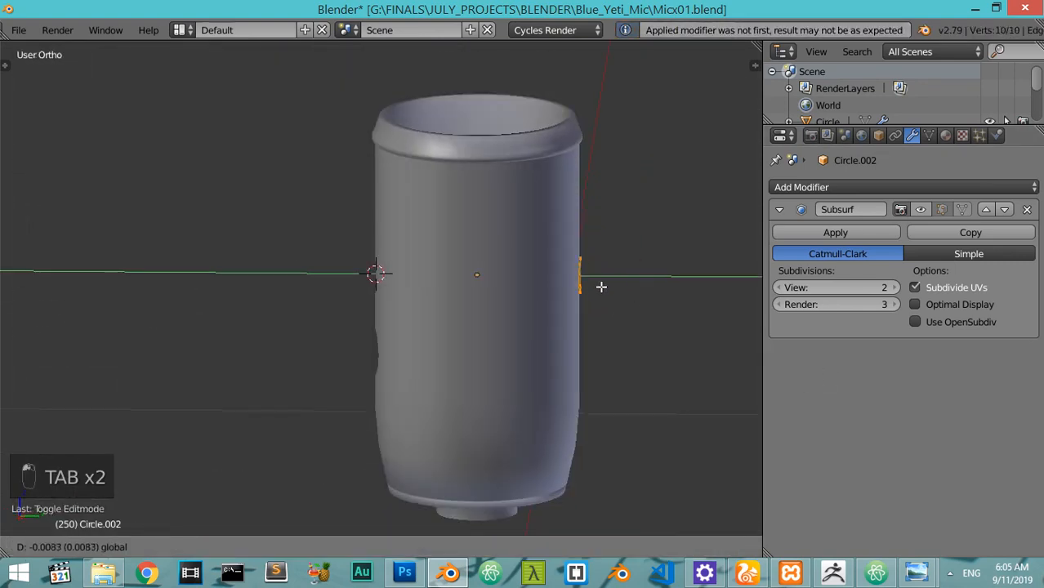
{"action": "mouse_move", "coordinate": [409, 297]}
{"action": "left_mouse_down"}
{"action": "mouse_move", "coordinate": [613, 295]}
{"action": "mouse_move", "coordinate": [413, 310]}
{"action": "left_mouse_up"}
Rotate the disc's mesh 180° about the Z axis
{"action": "type", "text": "r"}
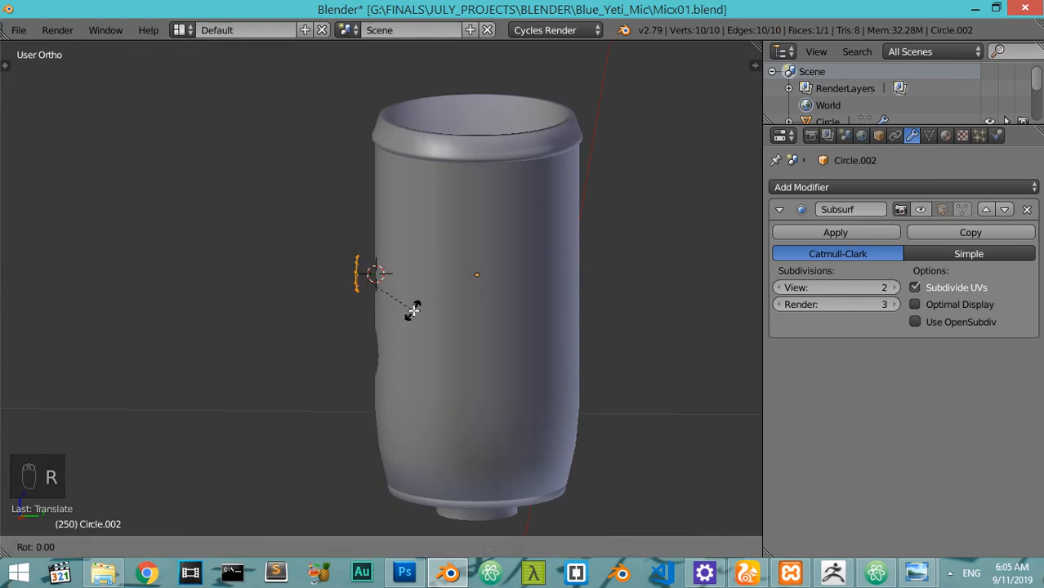
{"action": "type", "text": "z180"}
{"action": "key", "text": "Return"}
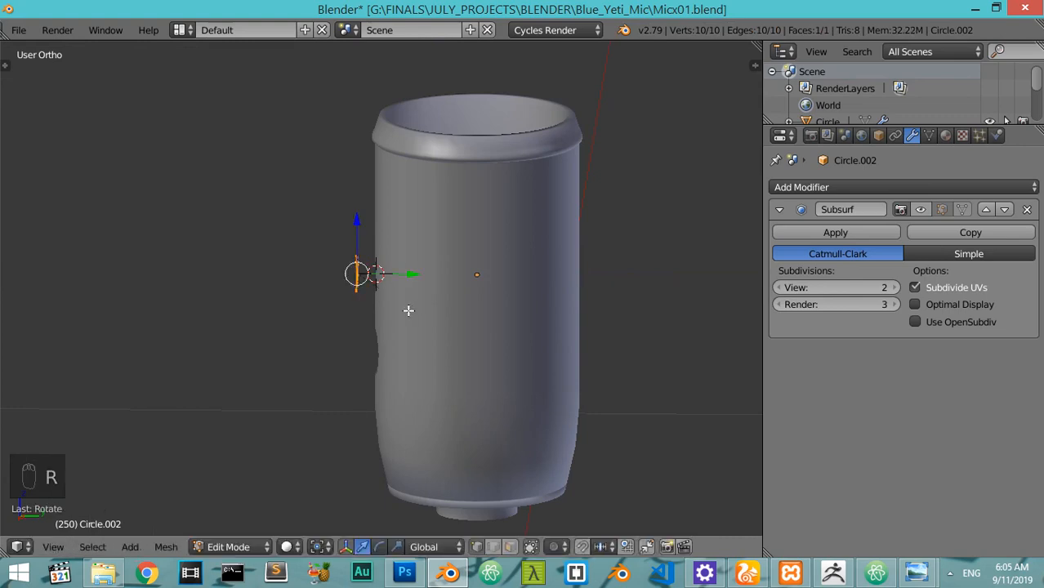
{"action": "middle_click_drag", "start_coordinate": [367, 296], "coordinate": [440, 292]}
{"action": "scroll", "coordinate": [440, 293], "scroll_direction": "up", "scroll_amount": 4}
{"action": "scroll", "coordinate": [440, 292], "scroll_direction": "up", "scroll_amount": 2}
{"action": "key", "text": "Tab"}
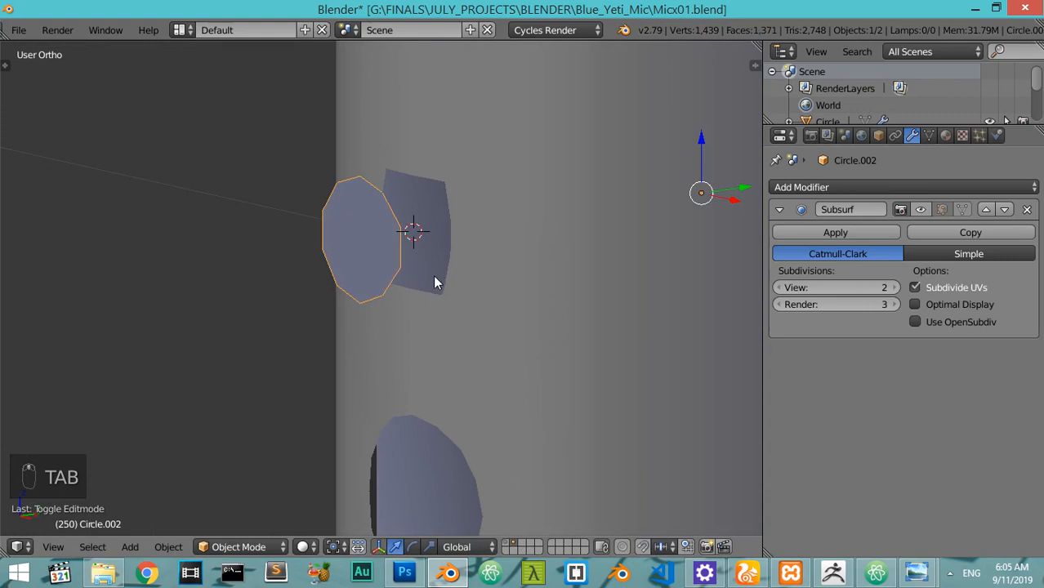
Set the disc object's origin to its geometry
{"action": "scroll", "coordinate": [433, 283], "scroll_direction": "down", "scroll_amount": 3}
{"action": "key", "text": "ctrl+alt+shift+c"}
{"action": "left_click", "coordinate": [414, 294]}
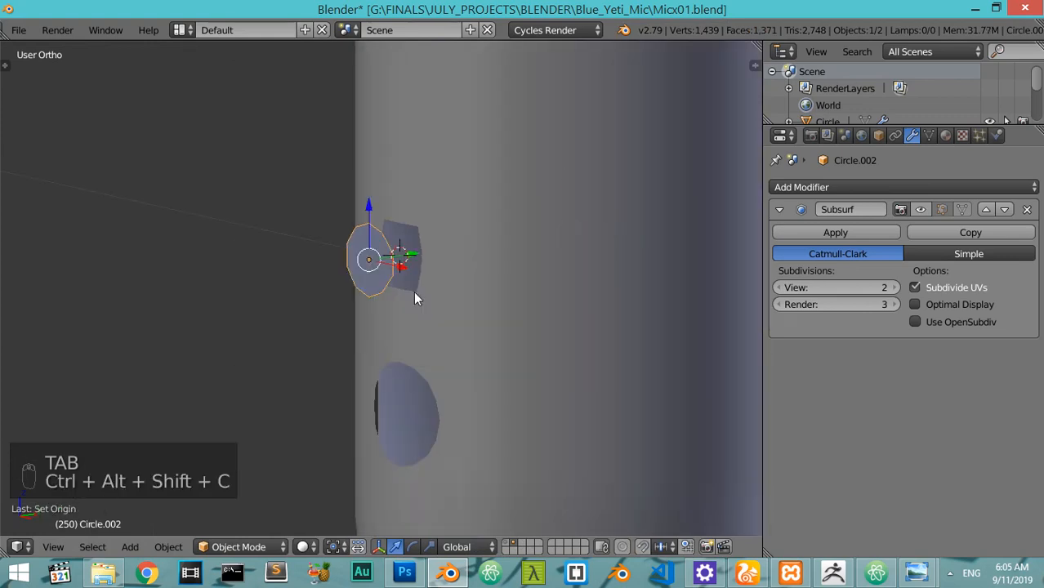
Mirror the disc's mesh along the global Y axis to flip its curvature
{"action": "middle_click_drag", "start_coordinate": [414, 293], "coordinate": [345, 296]}
{"action": "key", "text": "KP_3"}
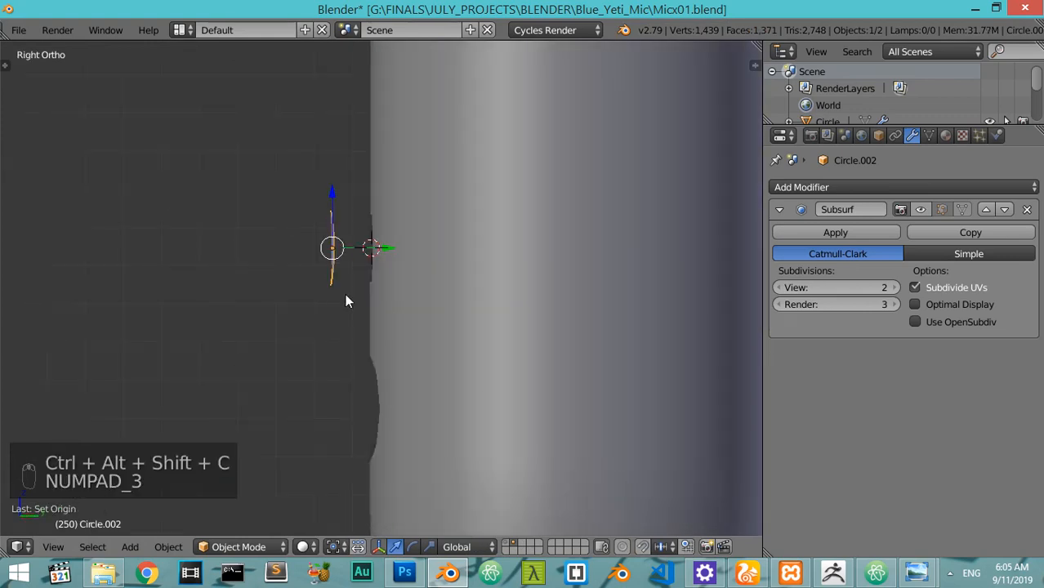
{"action": "scroll", "coordinate": [345, 301], "scroll_direction": "up", "scroll_amount": 3}
{"action": "key", "text": "Tab"}
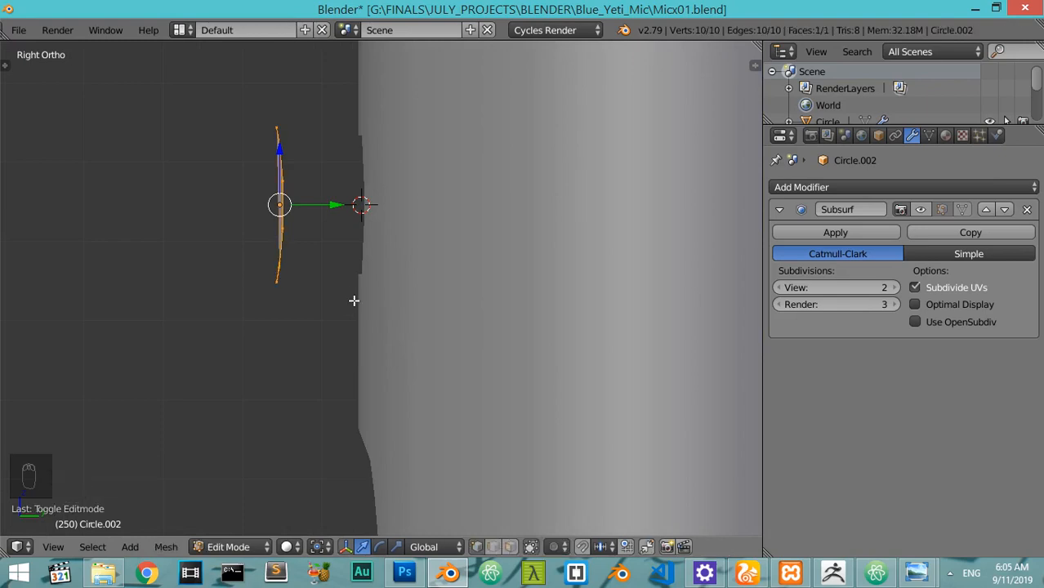
{"action": "key", "text": "space"}
{"action": "type", "text": "mirro"}
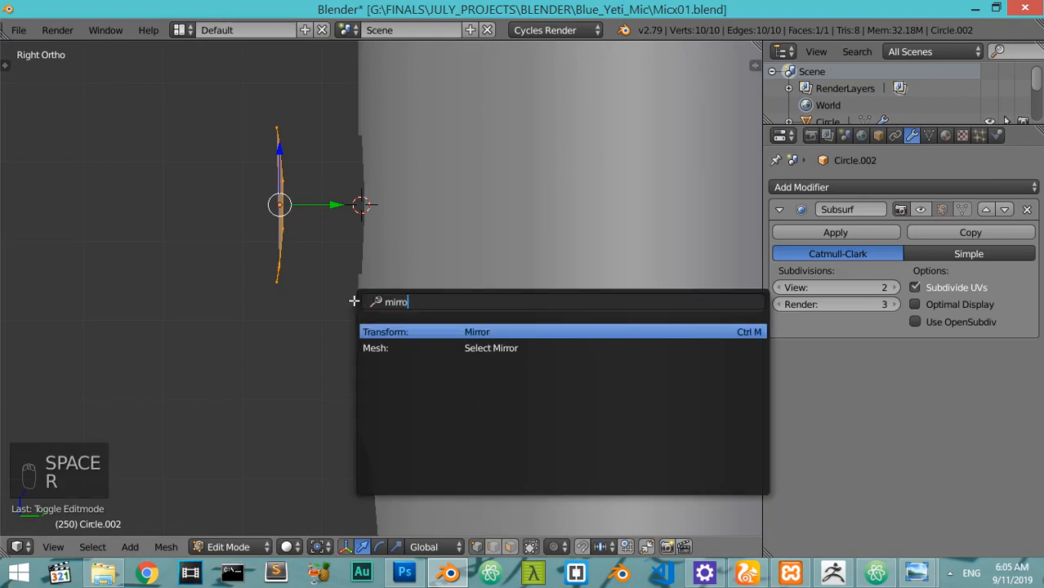
{"action": "key", "text": "Return"}
{"action": "key", "text": "y"}
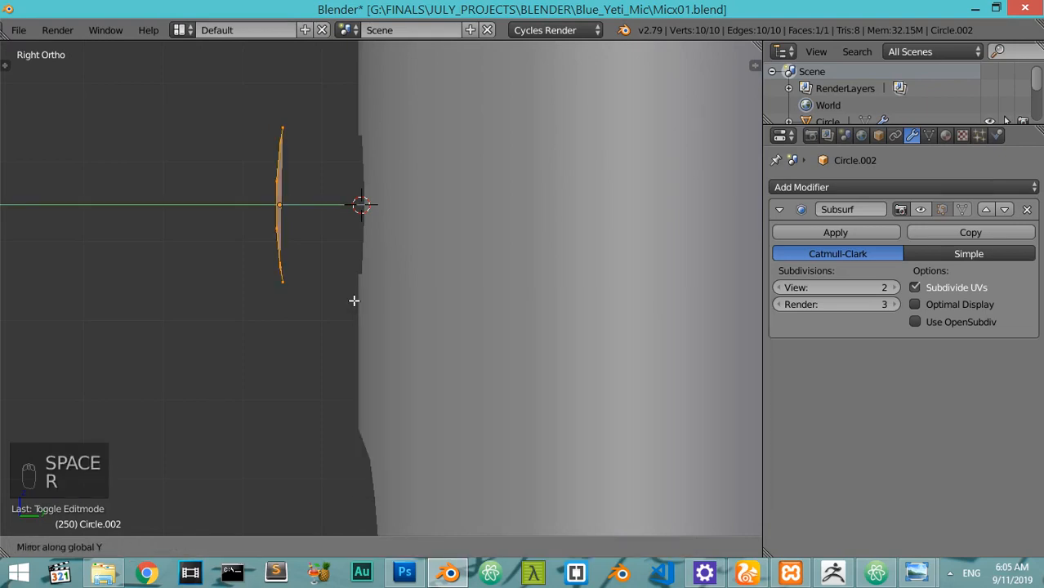
{"action": "key", "text": "Tab"}
{"action": "middle_click_drag", "start_coordinate": [355, 302], "coordinate": [263, 342]}
{"action": "key", "text": "Tab"}
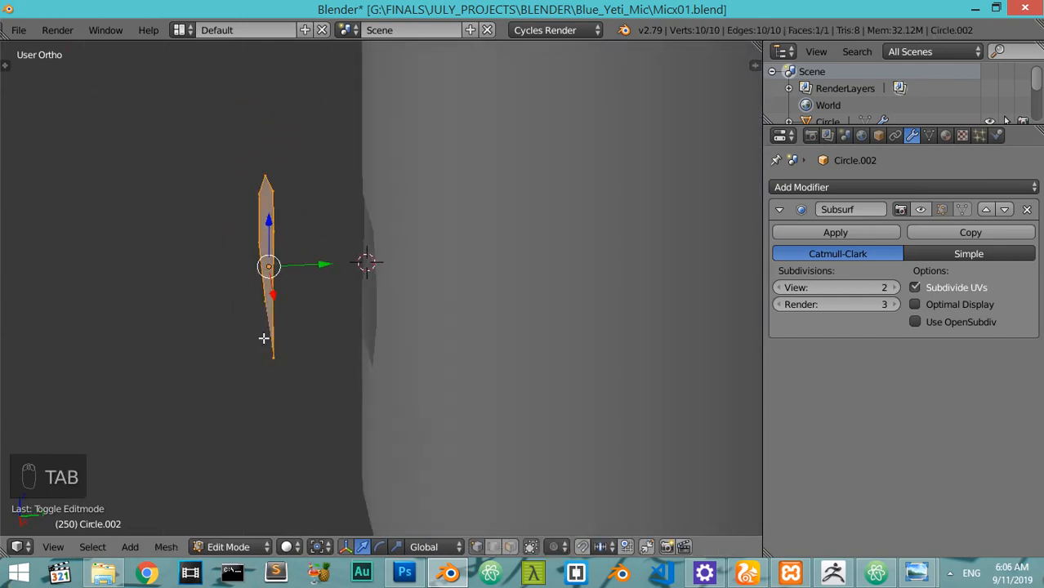
Mirror the disc's vertices once more along the global Y axis to reverse its curvature
{"action": "key", "text": "m"}
{"action": "key", "text": "i"}
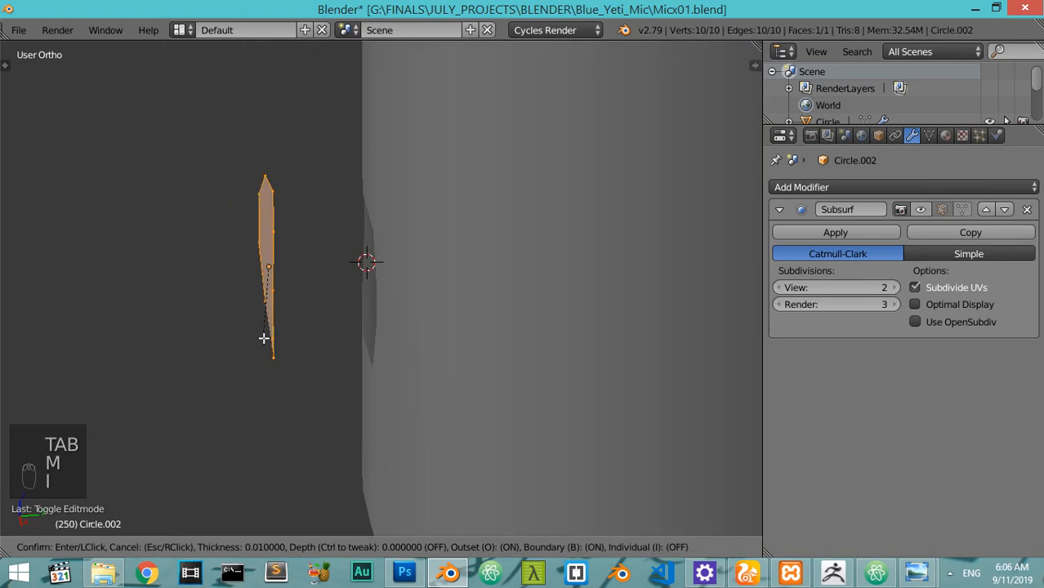
{"action": "key", "text": "Escape"}
{"action": "key", "text": "space"}
{"action": "key", "text": "Return"}
{"action": "key", "text": "y"}
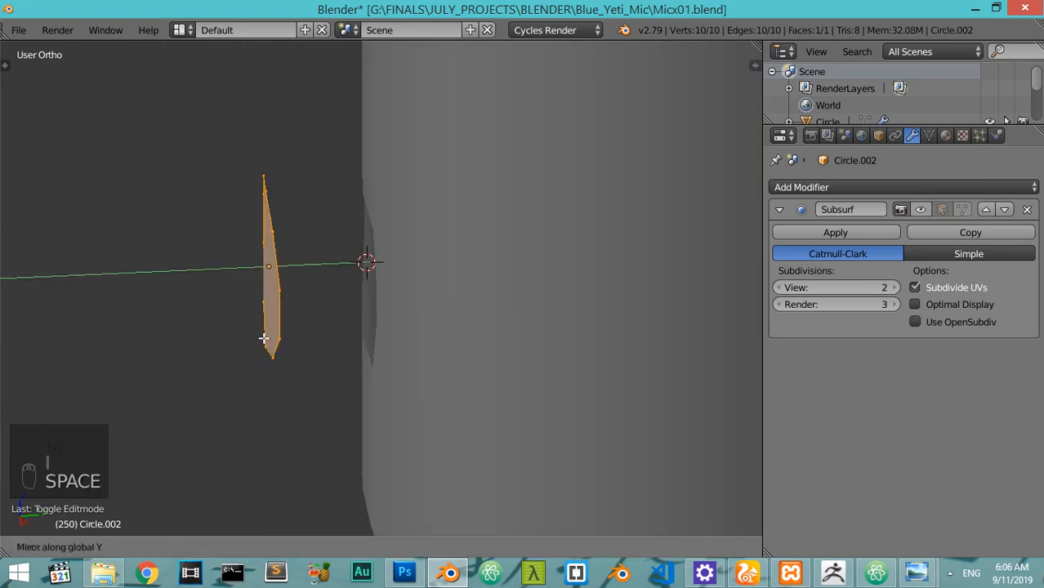
{"action": "left_click", "coordinate": [264, 337]}
{"action": "key", "text": "Tab"}
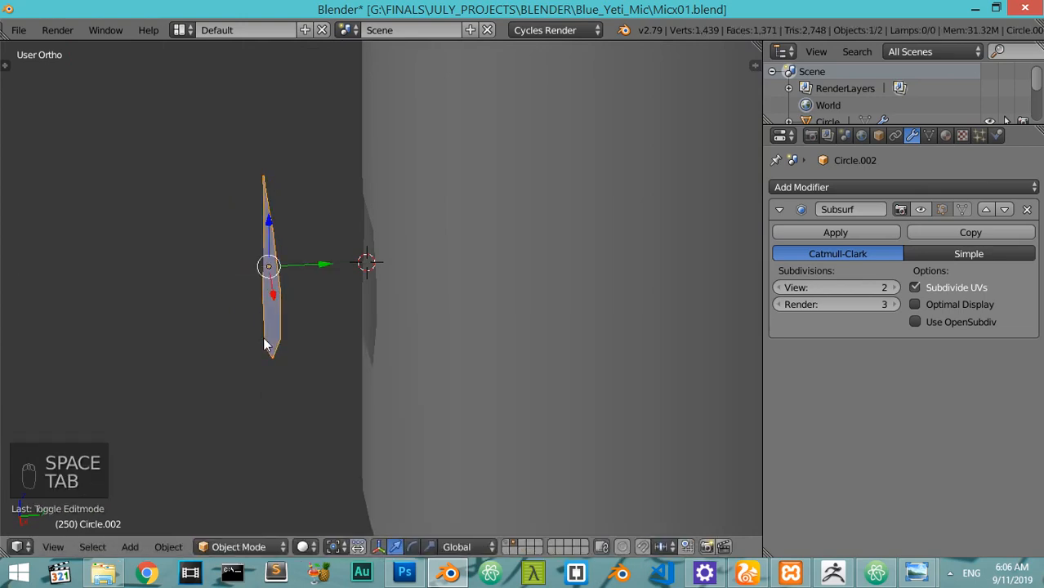
Join the disc to the microphone body and delete only its face, keeping the ring of edges
{"action": "right_click", "coordinate": [425, 304], "text": "shift"}
{"action": "key", "text": "ctrl+j"}
{"action": "key", "text": "Tab"}
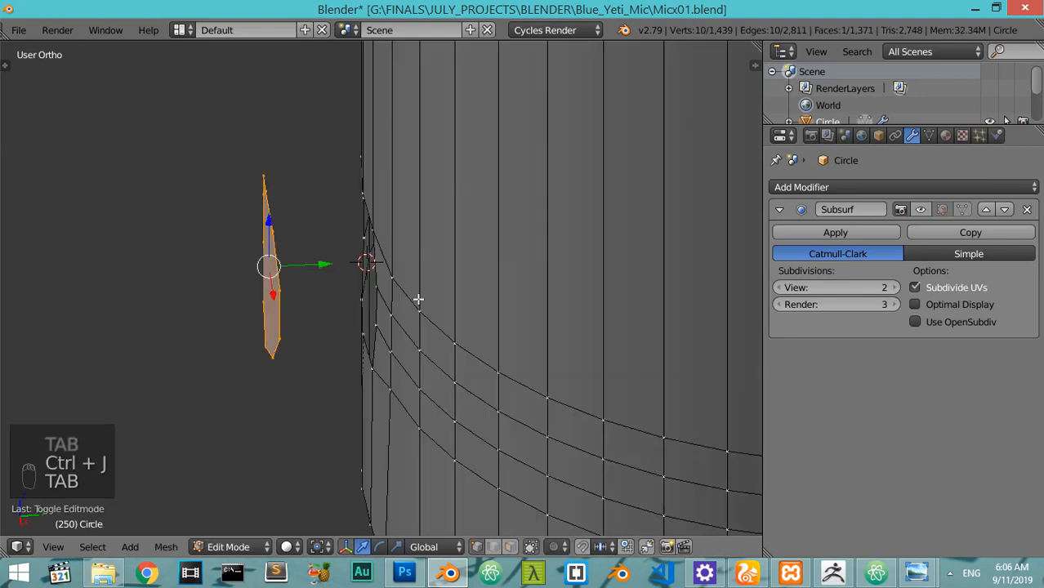
{"action": "scroll", "coordinate": [417, 298], "scroll_direction": "up", "scroll_amount": 3}
{"action": "key", "text": "x"}
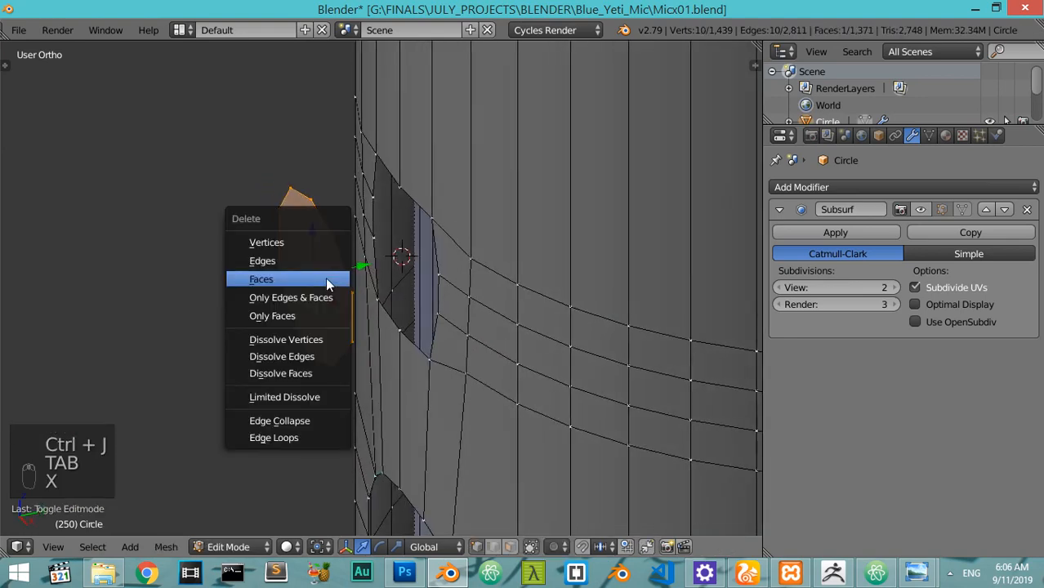
{"action": "left_click", "coordinate": [318, 303]}
Move the ring of edges along Y into the mute button hole in the body
{"action": "right_click", "coordinate": [340, 256], "text": "alt"}
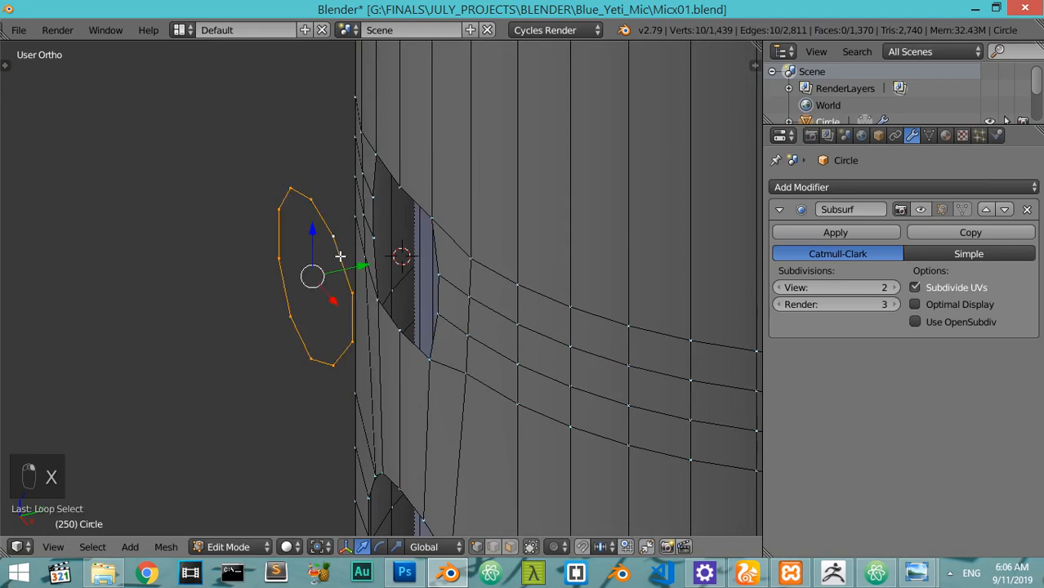
{"action": "key", "text": "g"}
{"action": "key", "text": "y"}
{"action": "left_click", "coordinate": [448, 253]}
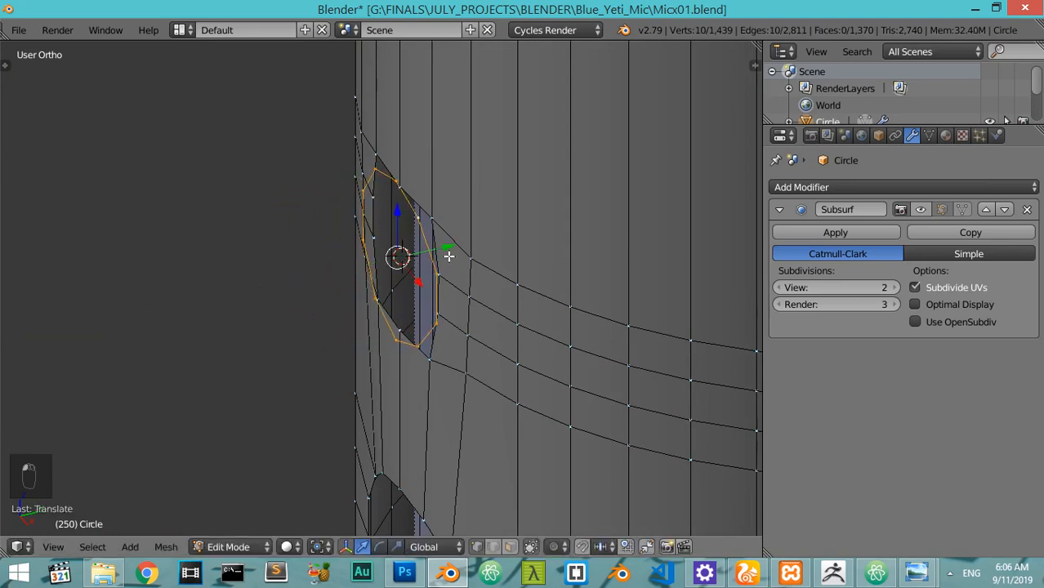
Scale the ring down in the front view to roughly the size of the mute button hole
{"action": "key", "text": "KP_1"}
{"action": "middle_click_drag", "start_coordinate": [484, 264], "coordinate": [352, 309], "text": "shift"}
{"action": "scroll", "coordinate": [353, 310], "scroll_direction": "up", "scroll_amount": 2}
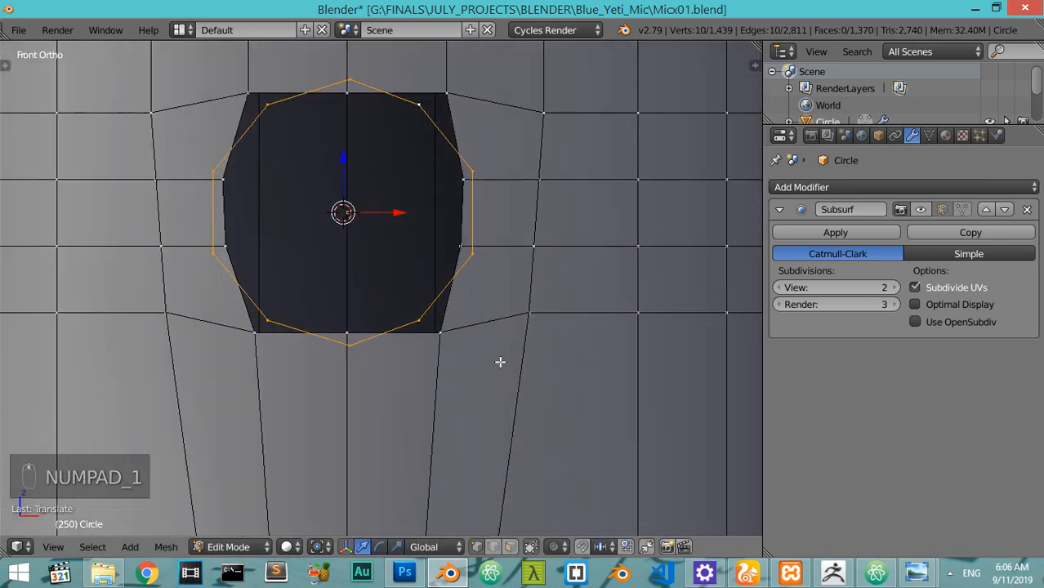
{"action": "key", "text": "s"}
{"action": "left_click", "coordinate": [507, 374]}
Scale the ring down further and shift it along X to match the mute button outline in the reference image
{"action": "key", "text": "z"}
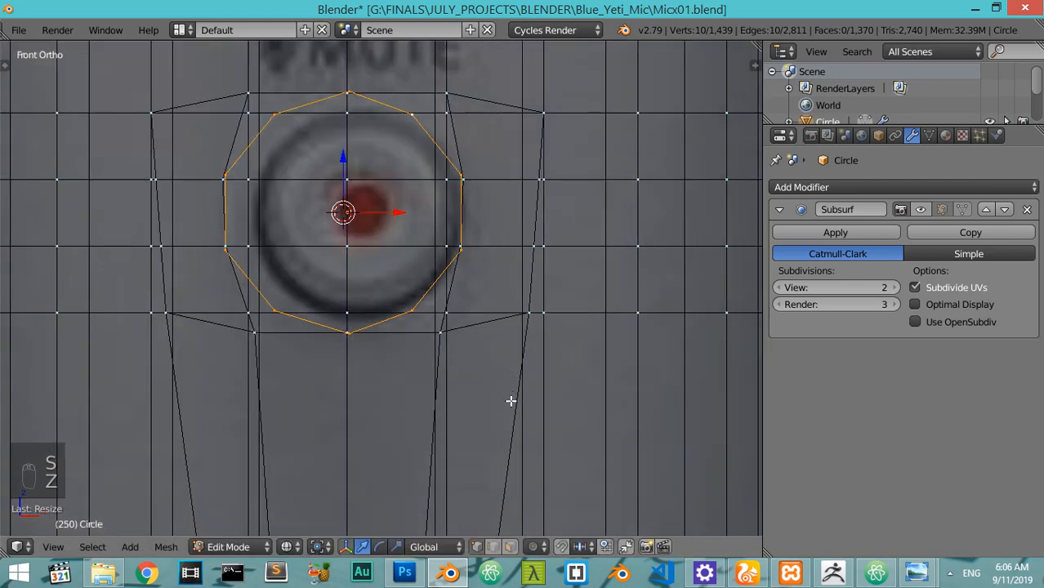
{"action": "key", "text": "s"}
{"action": "left_click", "coordinate": [439, 280]}
{"action": "left_click_drag", "start_coordinate": [388, 208], "coordinate": [403, 213]}
{"action": "key", "text": "s"}
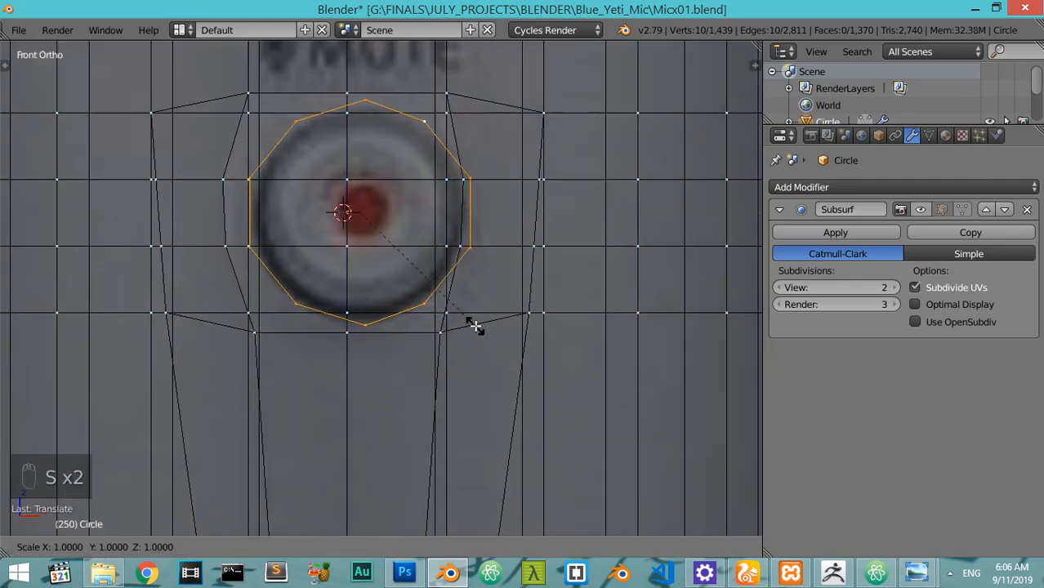
{"action": "left_click", "coordinate": [457, 309]}
{"action": "mouse_move", "coordinate": [396, 214]}
{"action": "left_mouse_down"}
{"action": "mouse_move", "coordinate": [424, 210]}
{"action": "mouse_move", "coordinate": [401, 238]}
{"action": "mouse_move", "coordinate": [420, 240]}
{"action": "mouse_move", "coordinate": [412, 223]}
{"action": "left_mouse_up"}
{"action": "key", "text": "z"}
{"action": "right_click", "coordinate": [368, 320]}
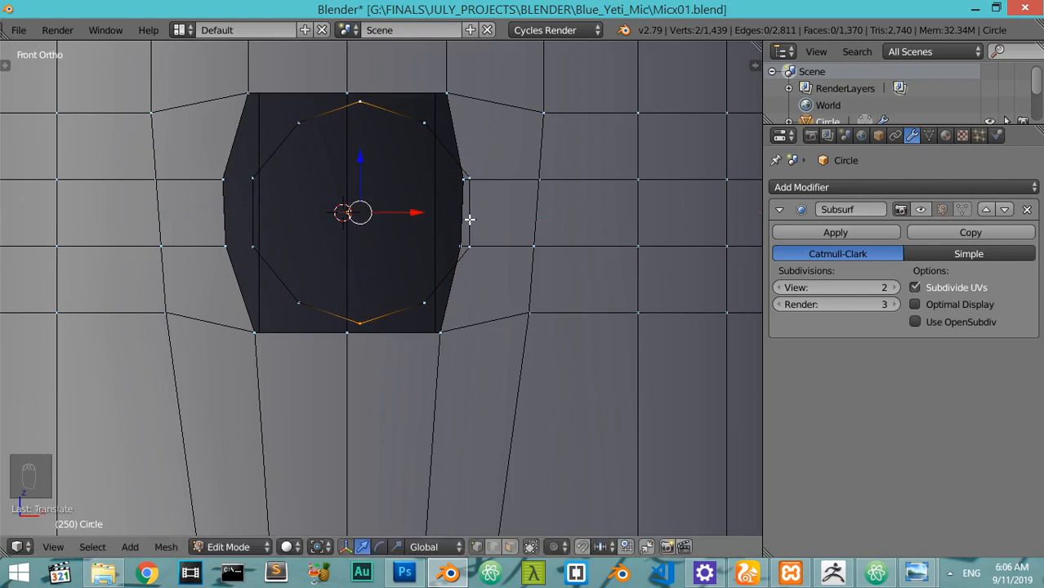
Edge-slide the right side of the mute button hole outward so it clears the ring
{"action": "right_click", "coordinate": [462, 179]}
{"action": "right_click", "coordinate": [481, 251], "text": "shift"}
{"action": "key", "text": "g"}
{"action": "key", "text": "g"}
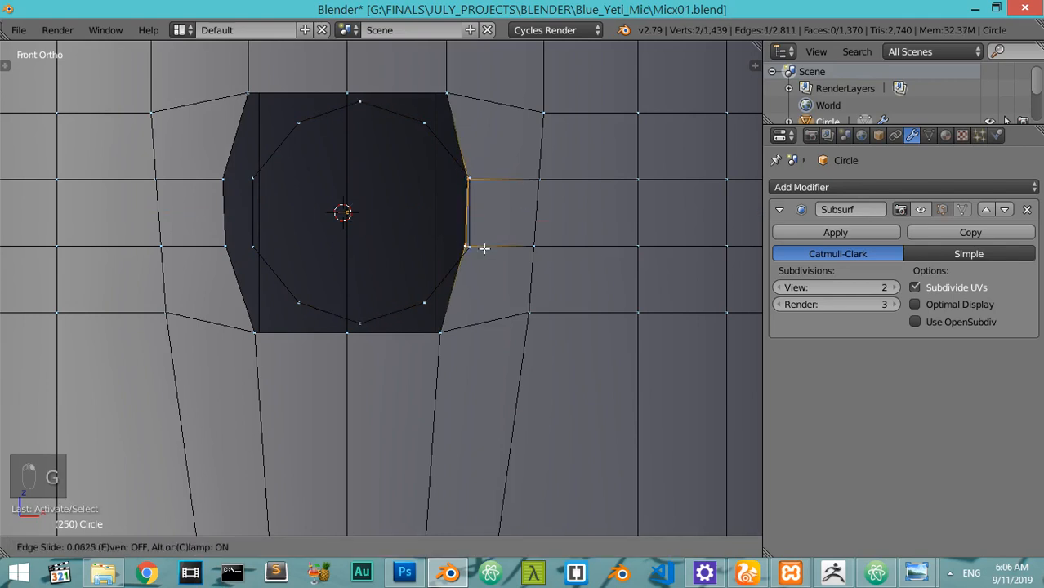
{"action": "left_click", "coordinate": [491, 243]}
{"action": "right_click", "coordinate": [258, 249]}
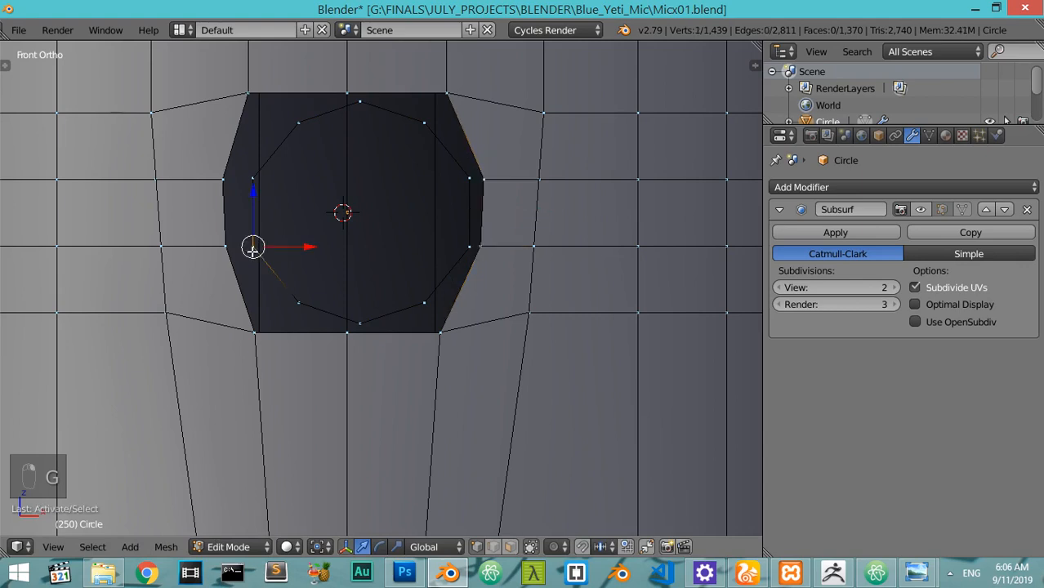
Bridge the edge loops of the mute button hole and the inner ring
{"action": "right_click", "coordinate": [485, 222], "text": "alt"}
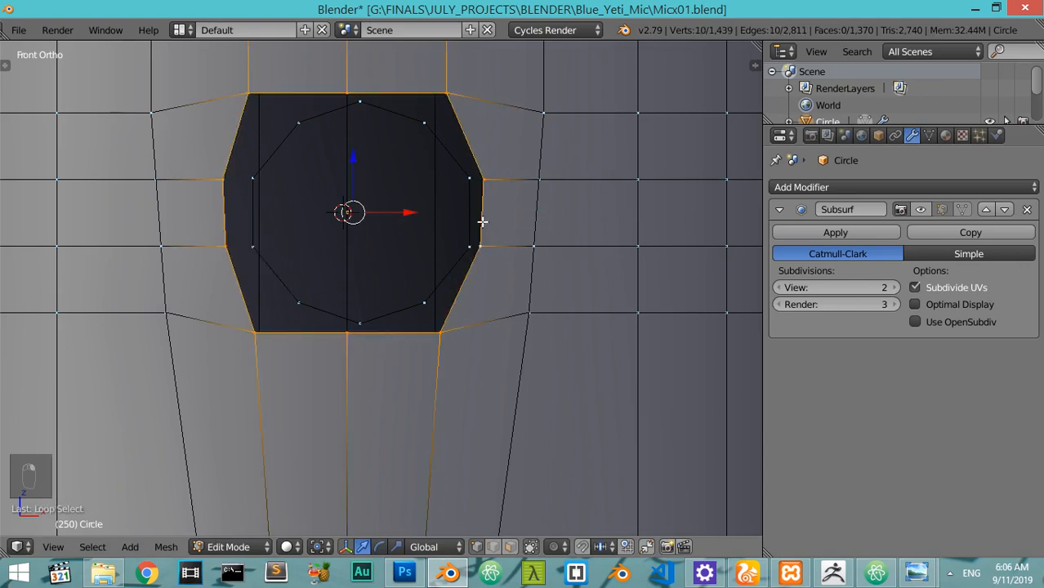
{"action": "right_click", "coordinate": [470, 223], "text": "alt+shift"}
{"action": "key", "text": "w"}
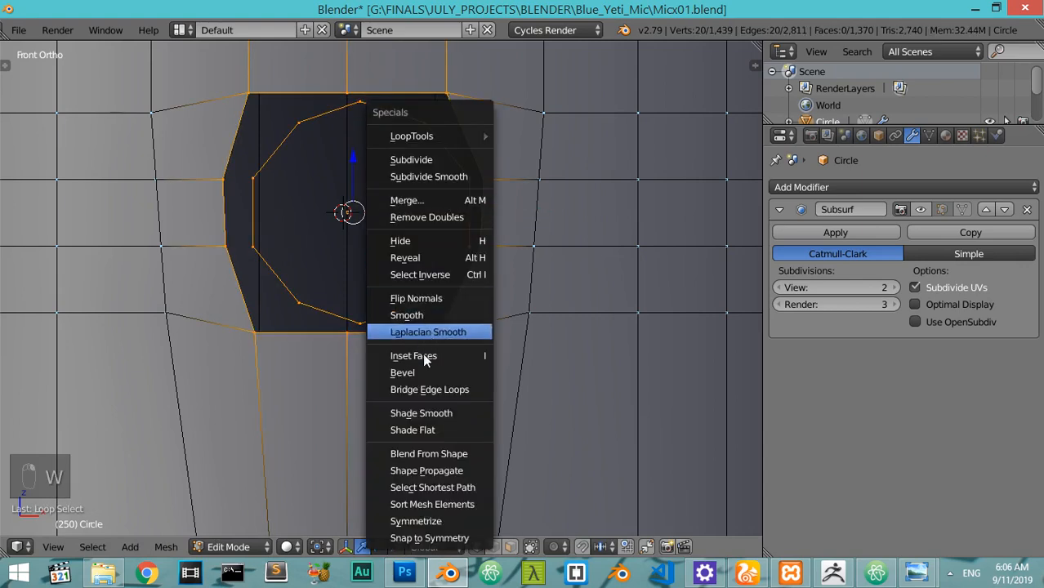
{"action": "left_click", "coordinate": [427, 390]}
{"action": "key", "text": "Tab"}
{"action": "middle_click_drag", "start_coordinate": [471, 316], "coordinate": [588, 297]}
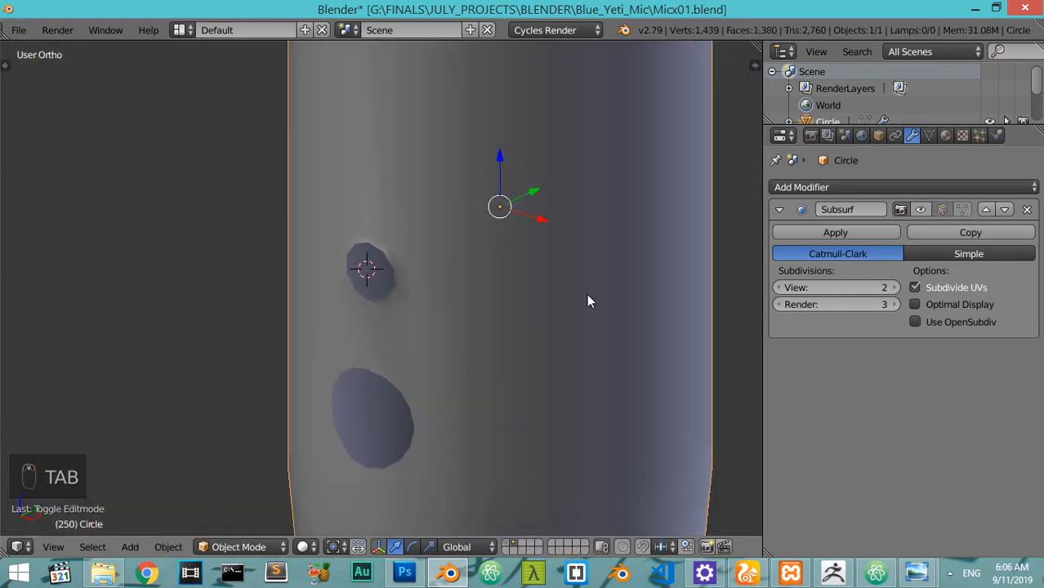
Move the inner ring slightly along Y in the side view to align it with the body's surface
{"action": "key", "text": "Tab"}
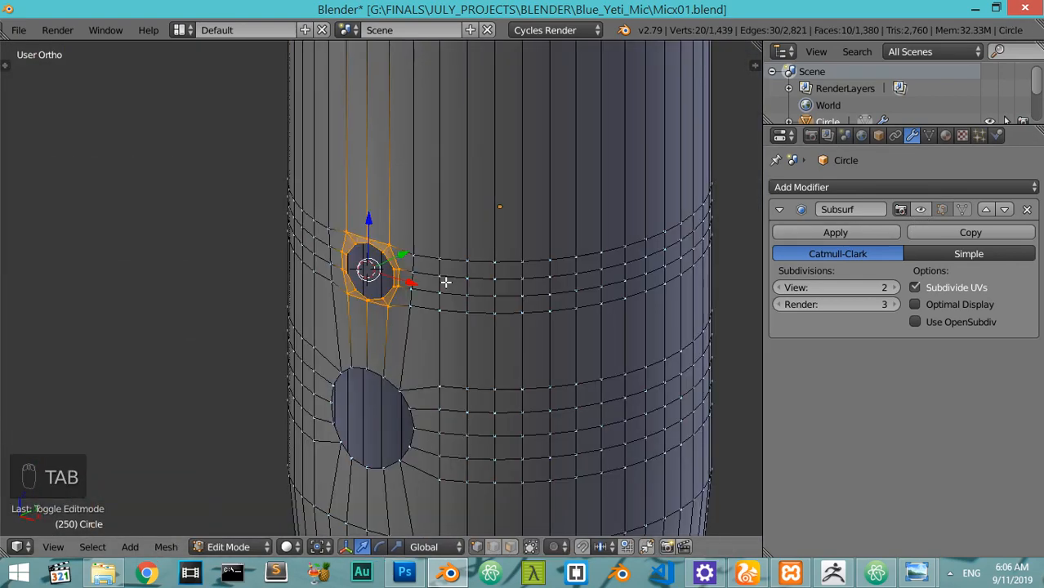
{"action": "key", "text": "Tab"}
{"action": "middle_click_drag", "start_coordinate": [445, 282], "coordinate": [384, 279]}
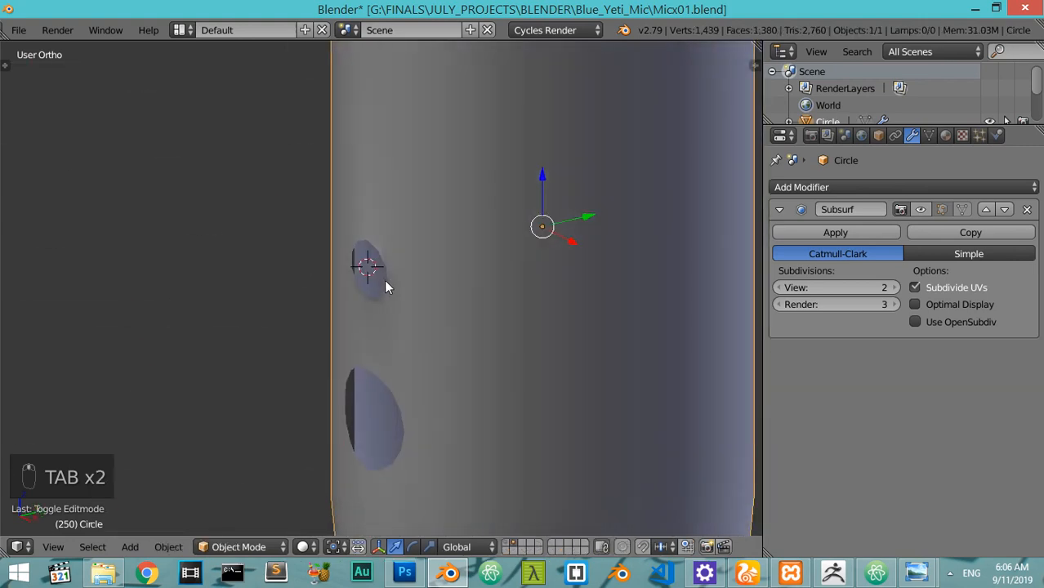
{"action": "key", "text": "KP_3"}
{"action": "key", "text": "Tab"}
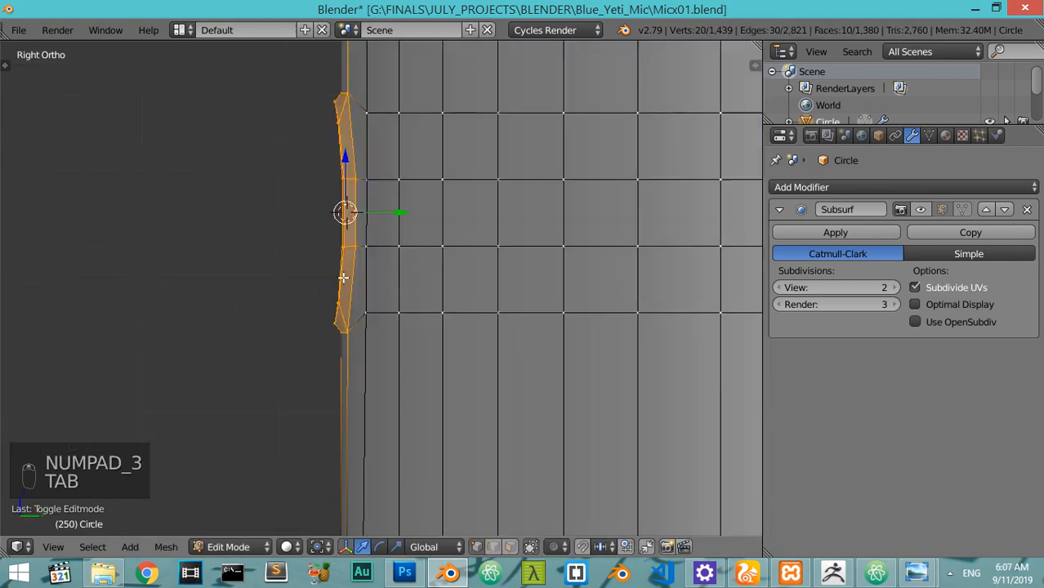
{"action": "right_click", "coordinate": [343, 271], "text": "alt"}
{"action": "left_click_drag", "start_coordinate": [393, 213], "coordinate": [398, 227]}
{"action": "key", "text": "Tab"}
{"action": "middle_click_drag", "start_coordinate": [400, 254], "coordinate": [583, 356]}
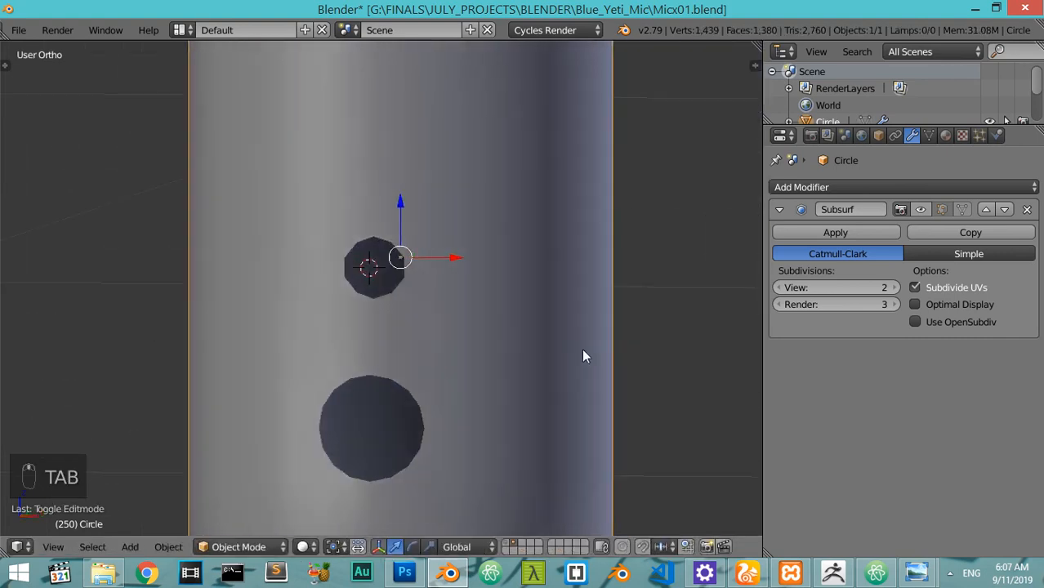
Edge-slide the right edge of the loop surrounding the mute button hole outward
{"action": "key", "text": "KP_1"}
{"action": "scroll", "coordinate": [590, 352], "scroll_direction": "up", "scroll_amount": 3}
{"action": "key", "text": "Tab"}
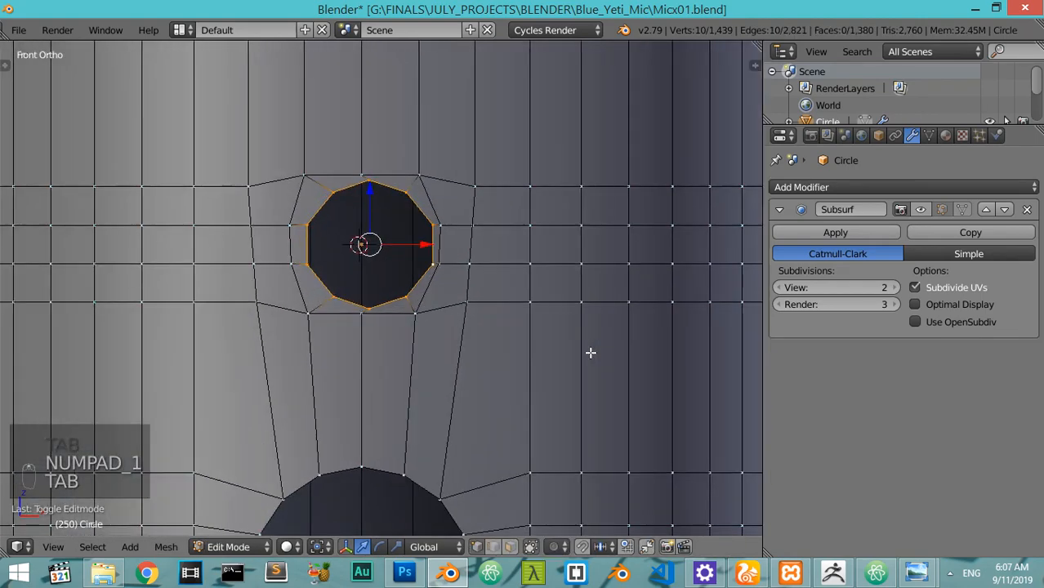
{"action": "key", "text": "Tab"}
{"action": "key", "text": "Tab"}
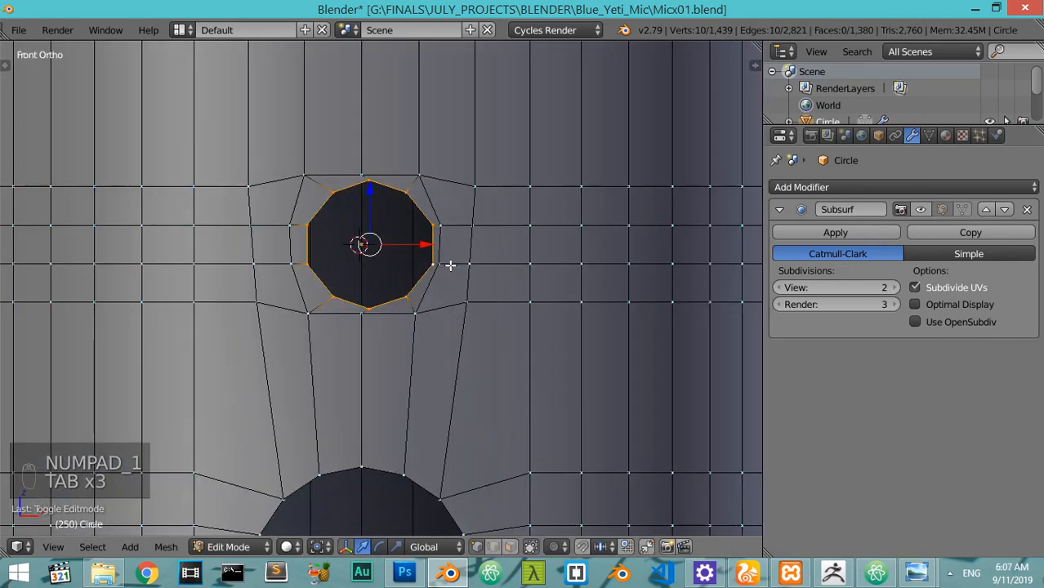
{"action": "right_click", "coordinate": [446, 263]}
{"action": "key", "text": "g"}
{"action": "key", "text": "g"}
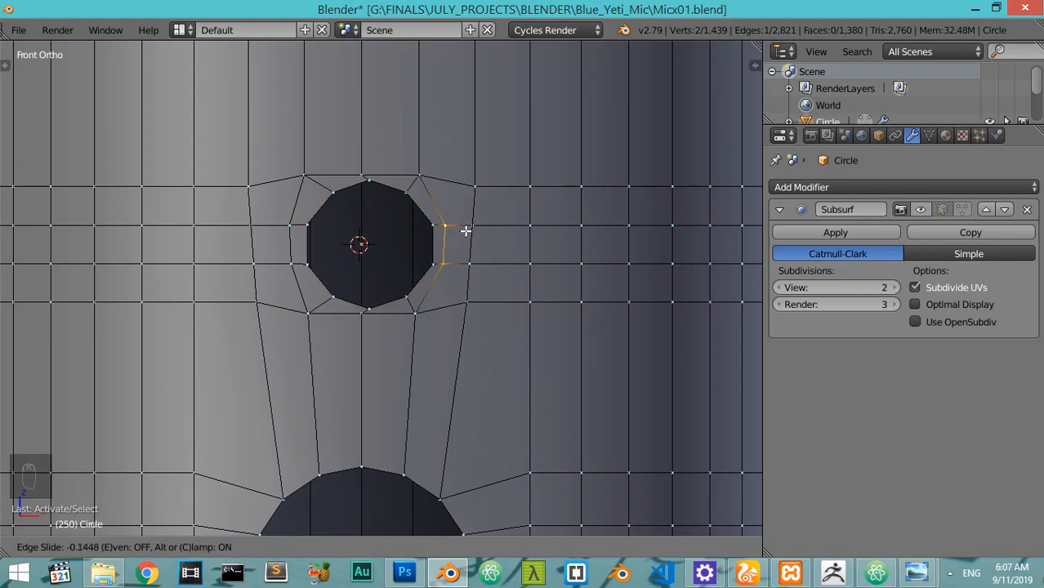
{"action": "left_click", "coordinate": [470, 231]}
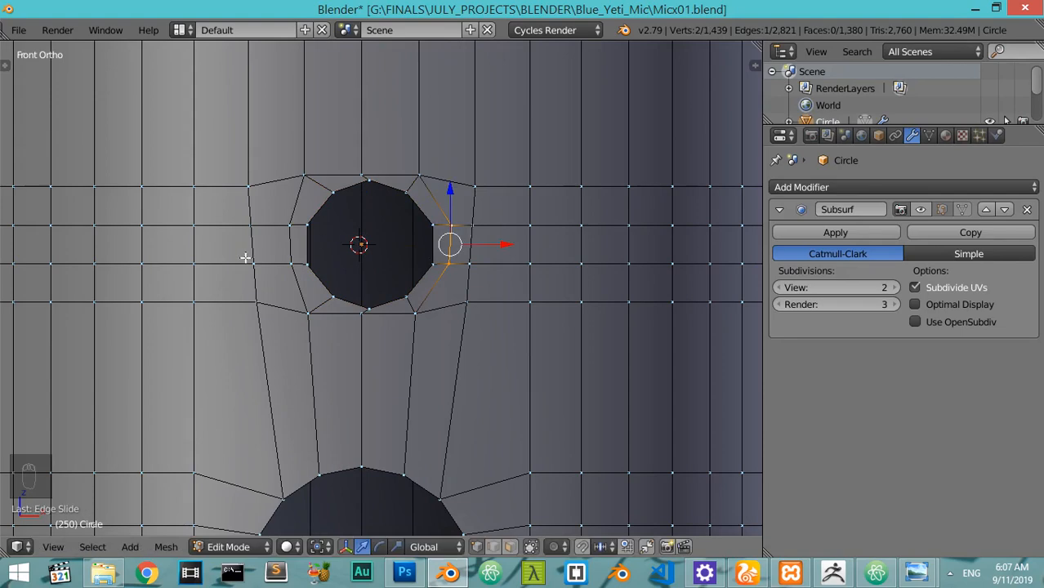
Edge-slide the left edge of the loop surrounding the mute button hole outward
{"action": "right_click", "coordinate": [291, 261]}
{"action": "key", "text": "g"}
{"action": "key", "text": "g"}
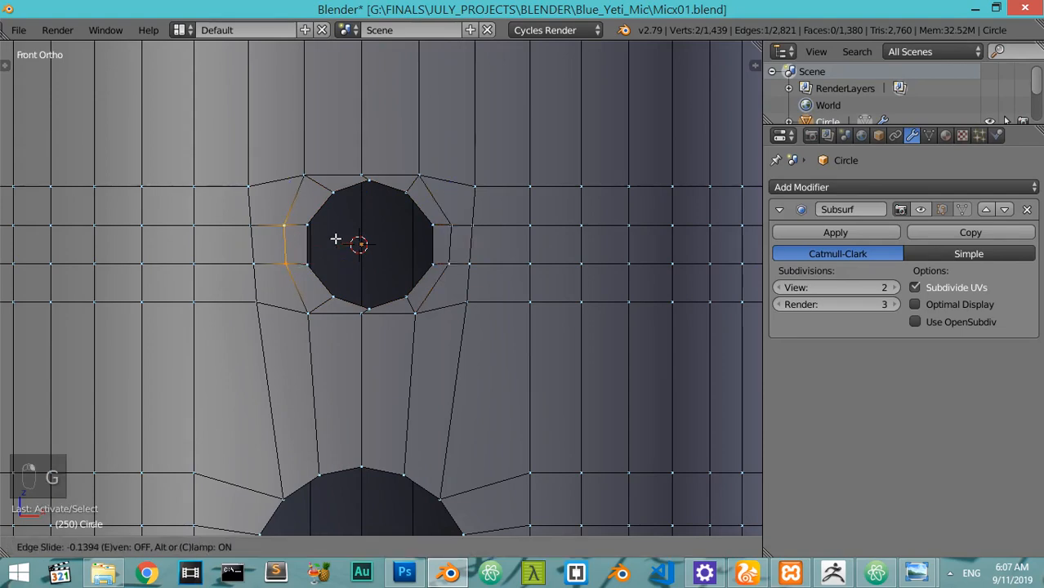
{"action": "left_click", "coordinate": [333, 241]}
Compare the mute and volume holes with the reference image in solid and wireframe shading
{"action": "key", "text": "Tab"}
{"action": "scroll", "coordinate": [359, 241], "scroll_direction": "down", "scroll_amount": 4}
{"action": "middle_click_drag", "start_coordinate": [388, 237], "coordinate": [334, 295]}
{"action": "key", "text": "KP_1"}
{"action": "key", "text": "Tab"}
{"action": "key", "text": "z"}
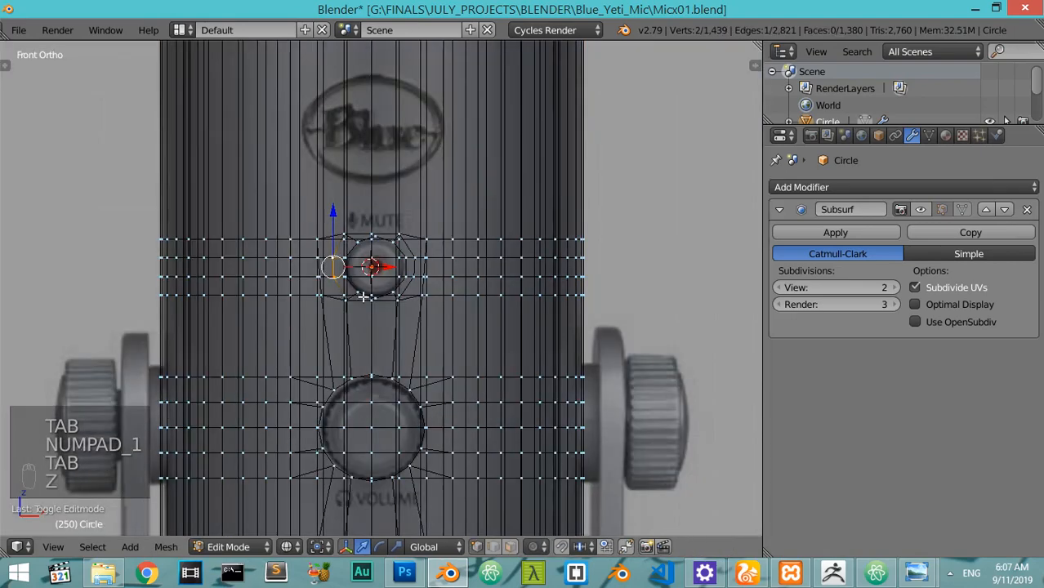
{"action": "scroll", "coordinate": [334, 295], "scroll_direction": "down", "scroll_amount": 5}
{"action": "key", "text": "Tab"}
{"action": "scroll", "coordinate": [429, 276], "scroll_direction": "up", "scroll_amount": 4}
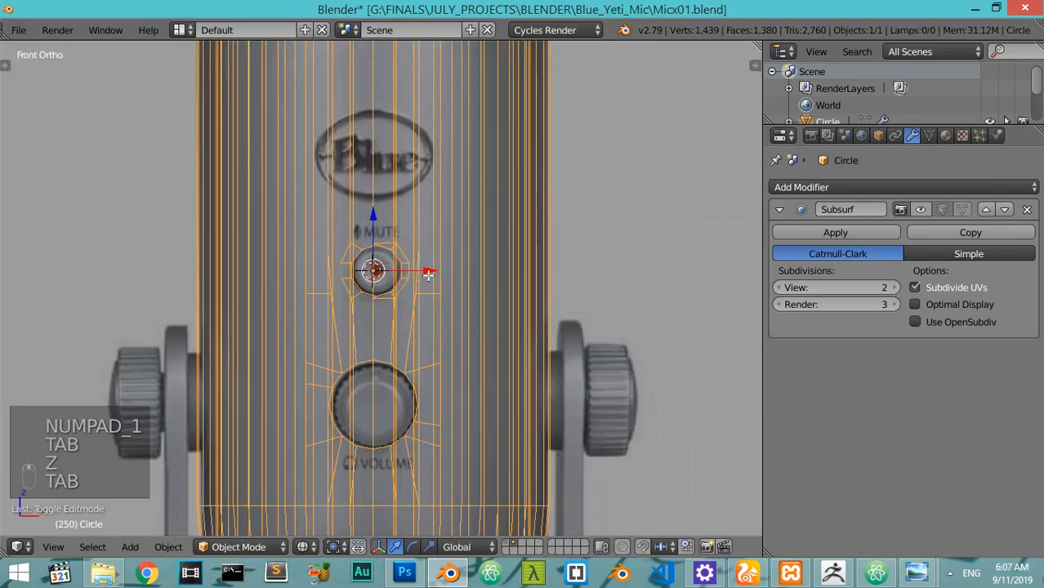
{"action": "key", "text": "Tab"}
{"action": "key", "text": "Tab"}
{"action": "scroll", "coordinate": [429, 278], "scroll_direction": "down", "scroll_amount": 3}
{"action": "key", "text": "z"}
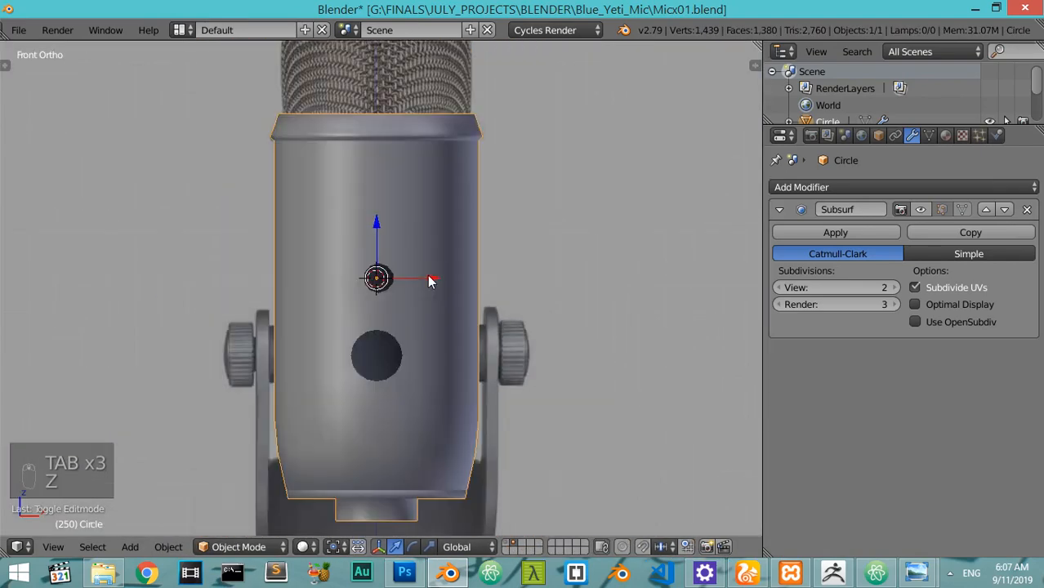
{"action": "scroll", "coordinate": [429, 277], "scroll_direction": "up", "scroll_amount": 3}
{"action": "key", "text": "Tab"}
{"action": "key", "text": "z"}
{"action": "scroll", "coordinate": [380, 289], "scroll_direction": "up", "scroll_amount": 3}
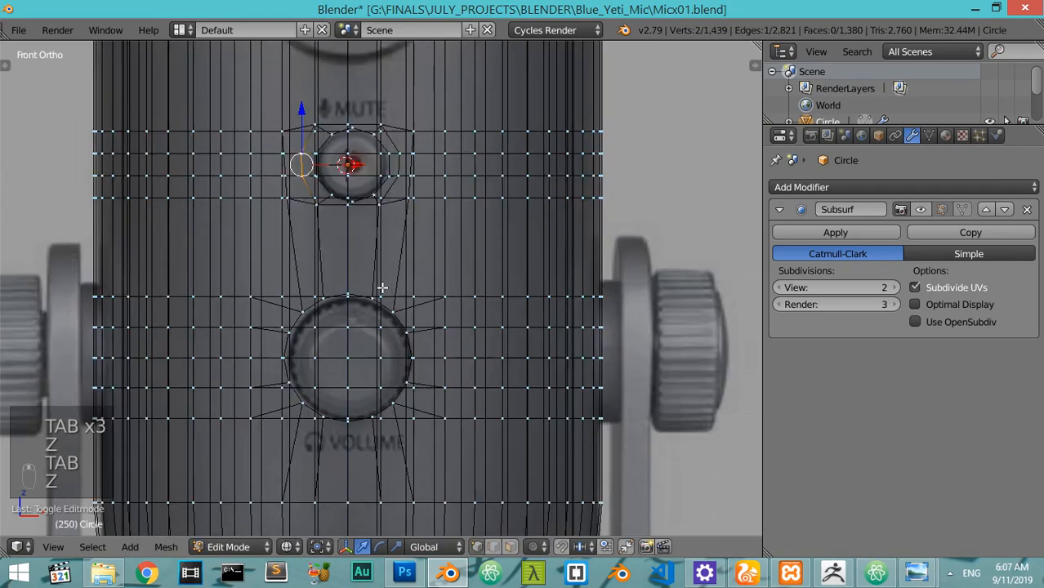
{"action": "scroll", "coordinate": [382, 288], "scroll_direction": "down", "scroll_amount": 2}
{"action": "key", "text": "Tab"}
{"action": "scroll", "coordinate": [381, 287], "scroll_direction": "up", "scroll_amount": 2}
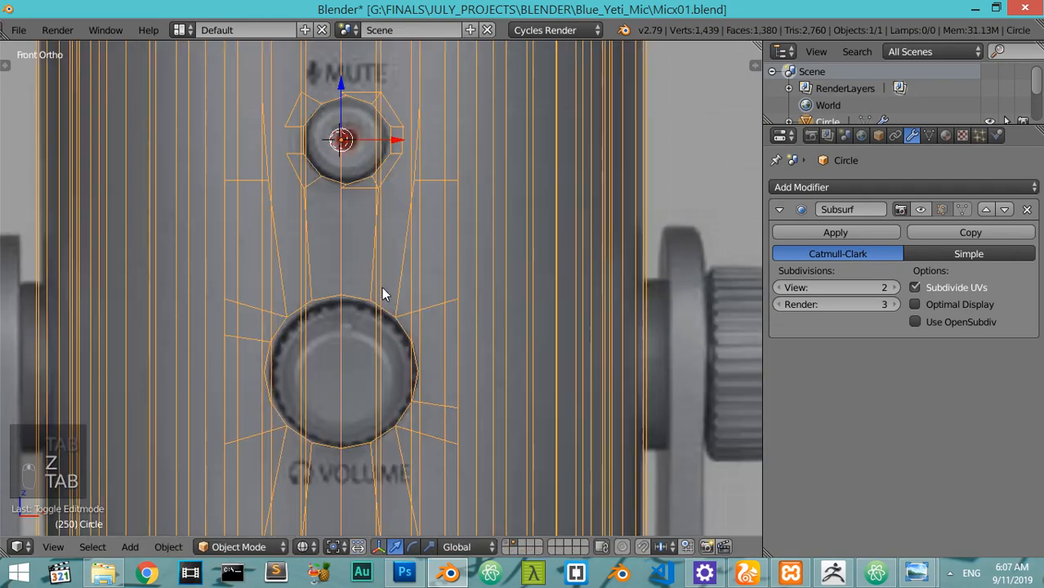
Switch to an empty layer and add a mesh circle at the mute button in the reference image
{"action": "left_click", "coordinate": [521, 548]}
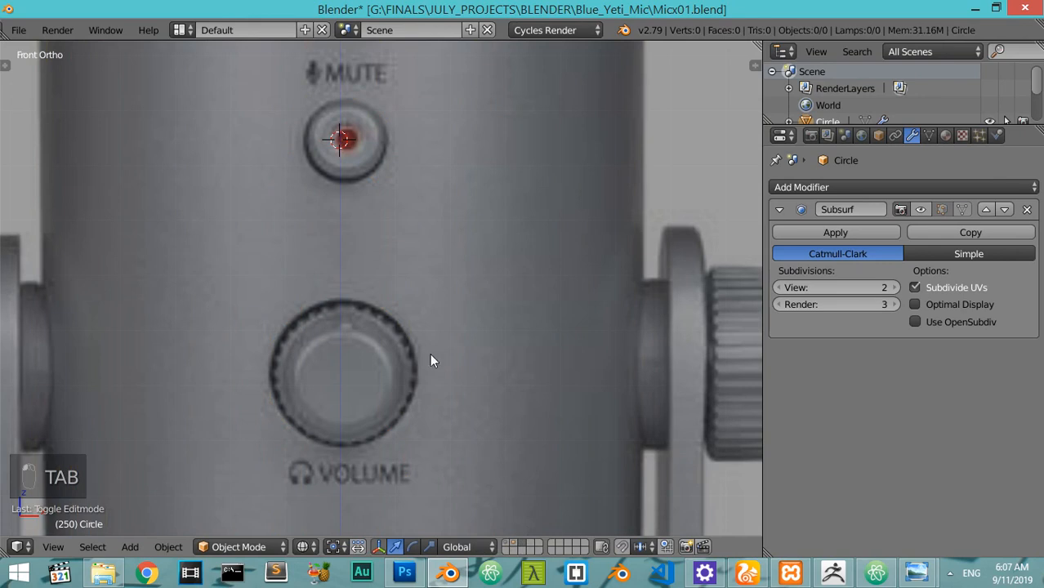
{"action": "middle_click_drag", "start_coordinate": [379, 244], "coordinate": [384, 306], "text": "shift"}
{"action": "scroll", "coordinate": [385, 306], "scroll_direction": "up", "scroll_amount": 3}
{"action": "middle_click_drag", "start_coordinate": [321, 163], "coordinate": [345, 274], "text": "shift"}
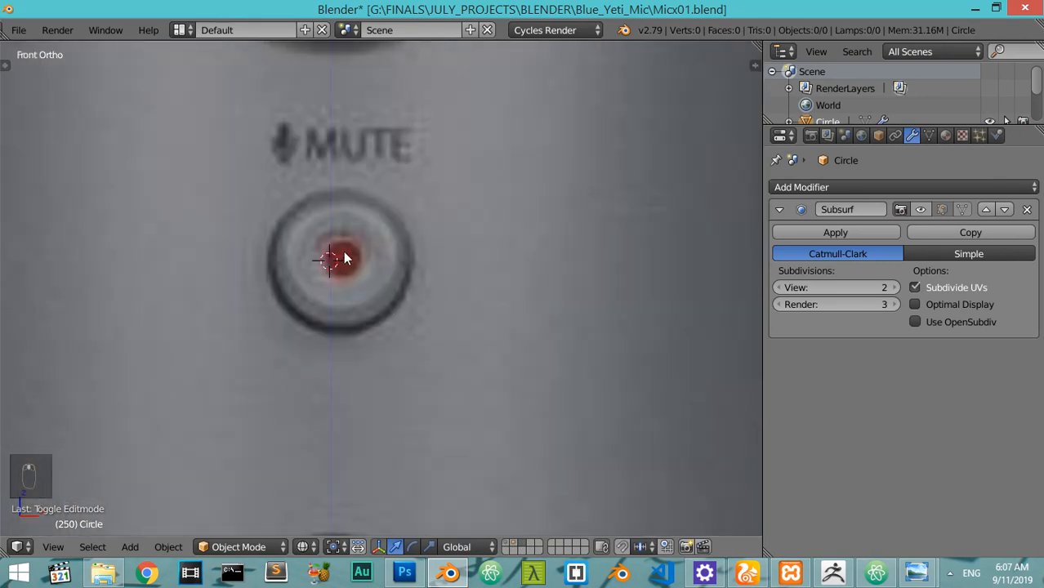
{"action": "key", "text": "shift+a"}
{"action": "mouse_move", "coordinate": [343, 252]}
{"action": "left_click", "coordinate": [388, 283]}
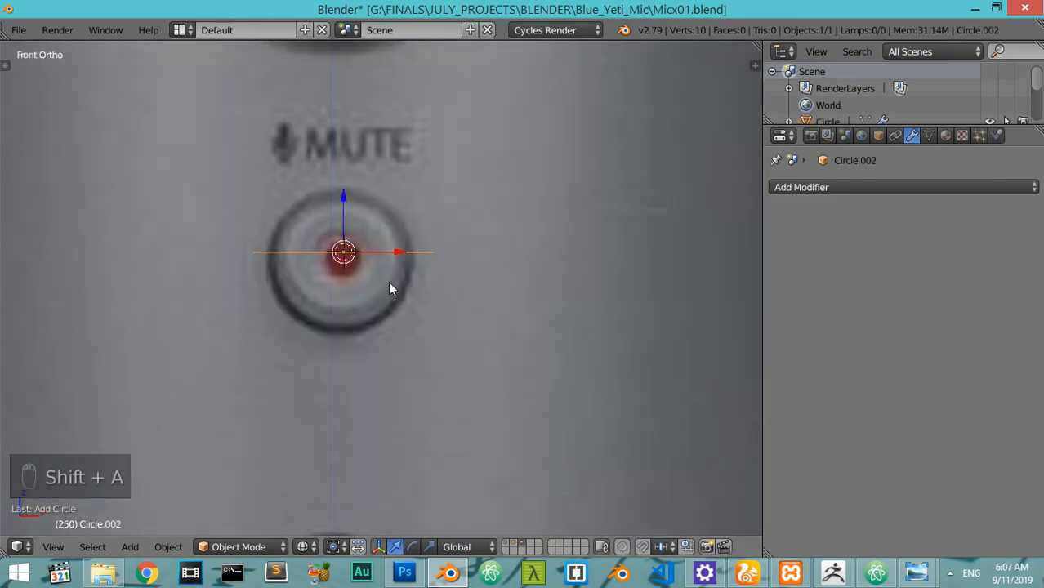
Set the new circle to 16 vertices and rotate it 90° about the X axis
{"action": "key", "text": "F6"}
{"action": "left_click", "coordinate": [598, 314]}
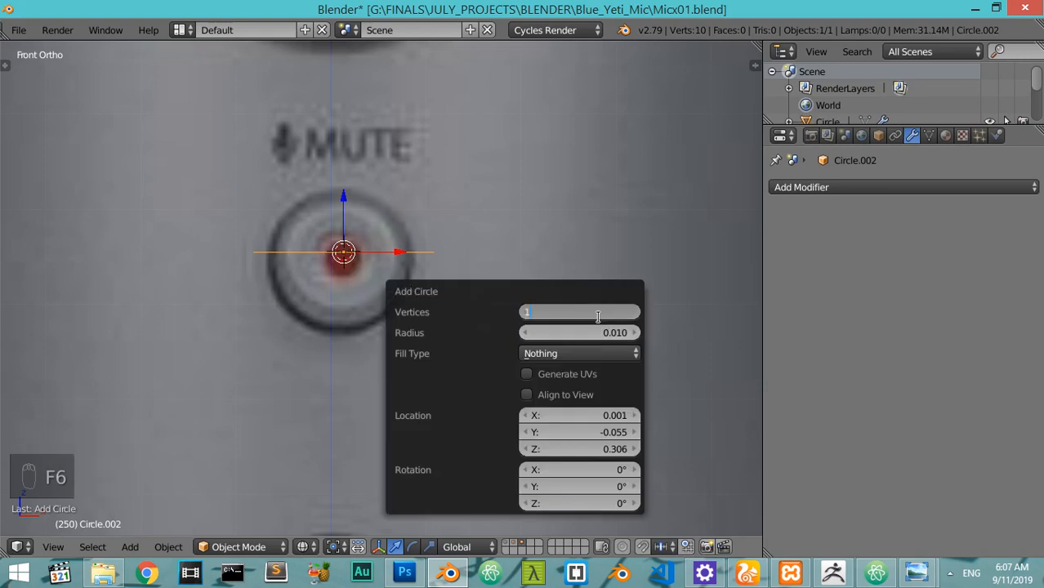
{"action": "type", "text": "r"}
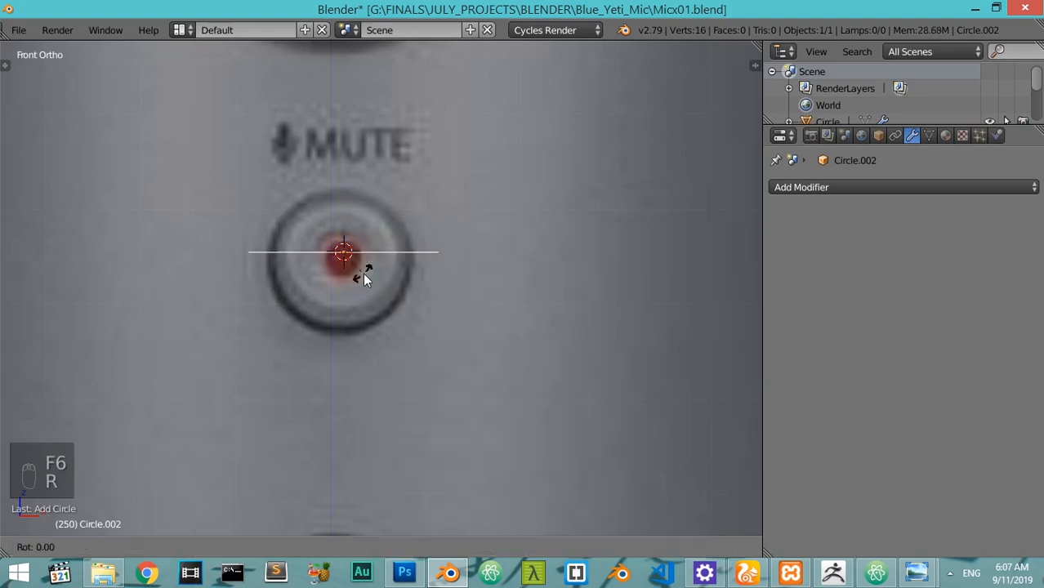
{"action": "type", "text": "x90"}
{"action": "key", "text": "Return"}
Scale and move the circle to fit the mute button outline in the reference image
{"action": "key", "text": "s"}
{"action": "left_click", "coordinate": [432, 326]}
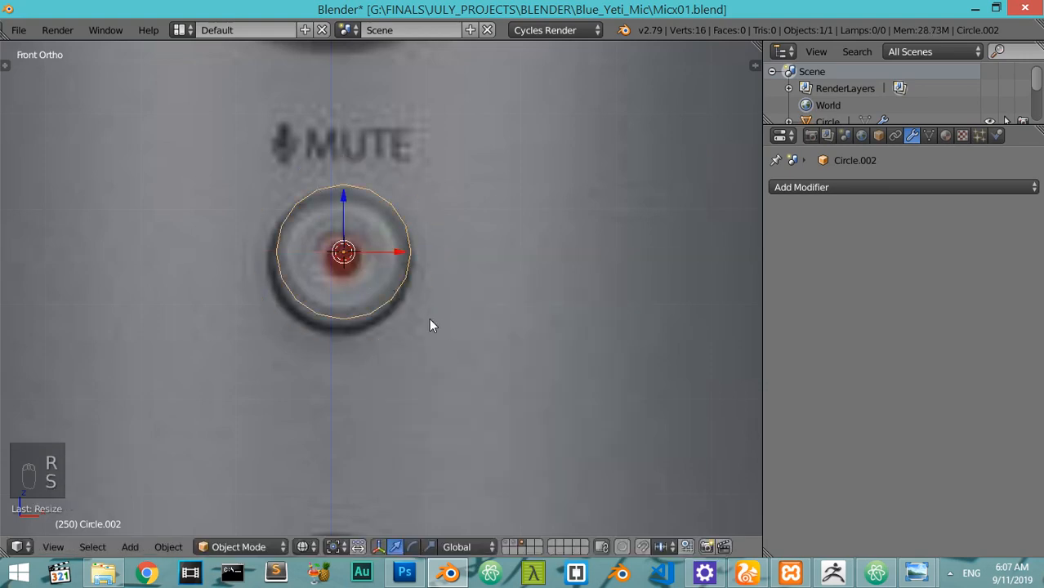
{"action": "key", "text": "g"}
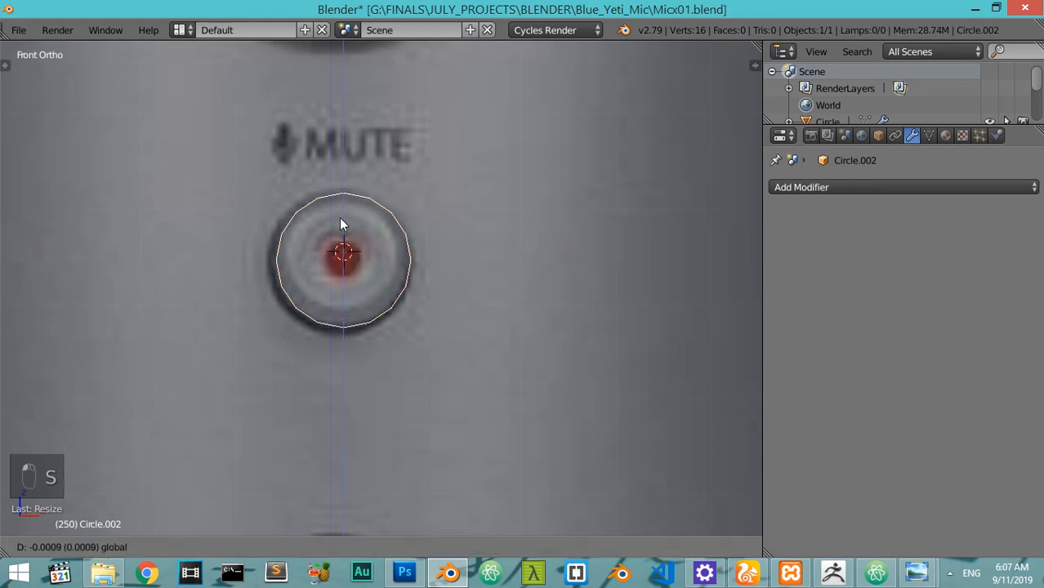
{"action": "left_click", "coordinate": [395, 260]}
{"action": "key", "text": "g"}
{"action": "key", "text": "x"}
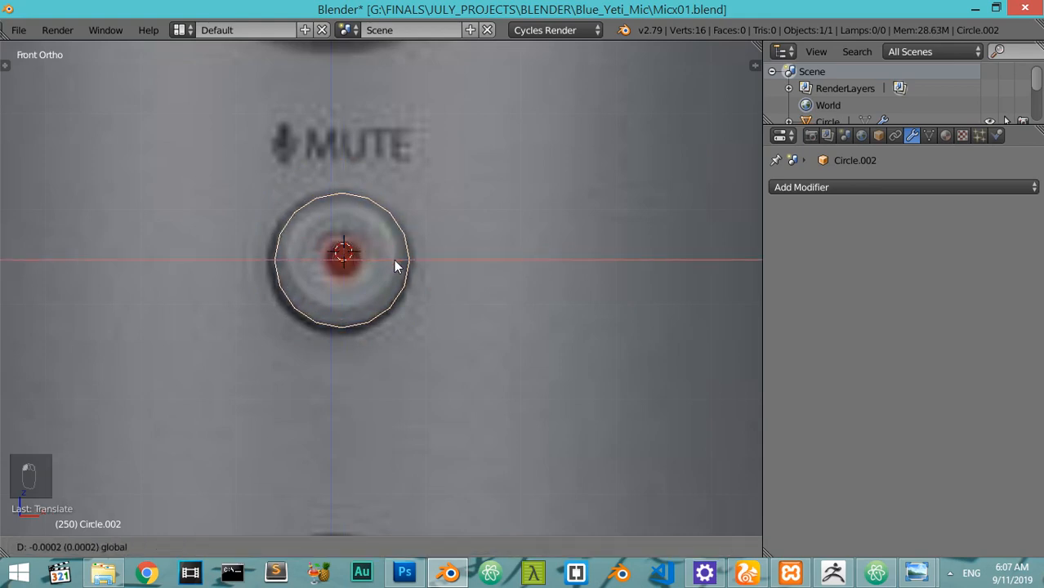
{"action": "left_click", "coordinate": [394, 260]}
Extrude the circle about 0.009 forward along Y to form the button's cylindrical wall
{"action": "scroll", "coordinate": [394, 260], "scroll_direction": "down", "scroll_amount": 1}
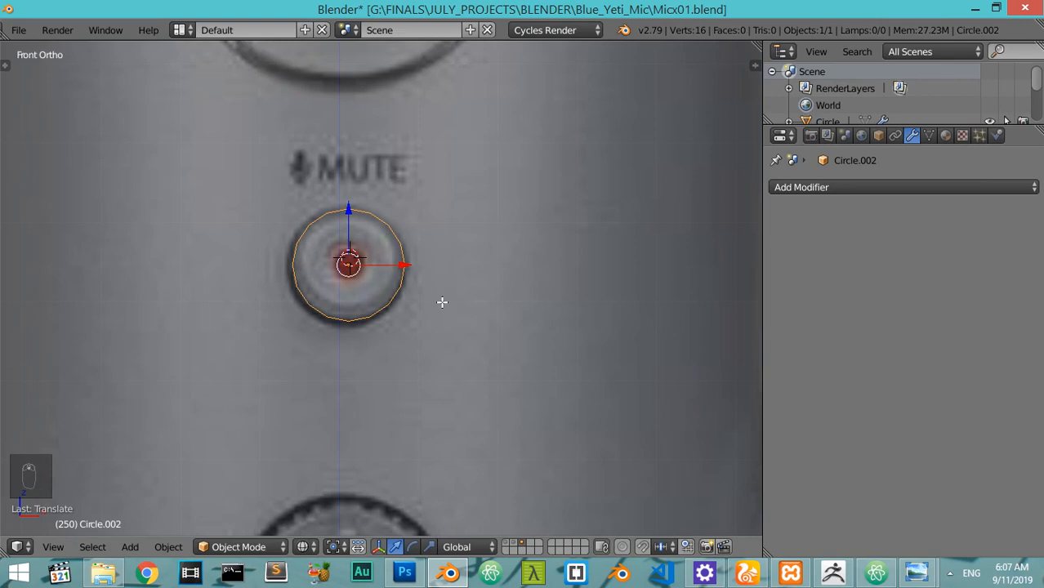
{"action": "middle_click_drag", "start_coordinate": [442, 302], "coordinate": [296, 341]}
{"action": "key", "text": "Tab"}
{"action": "key", "text": "e"}
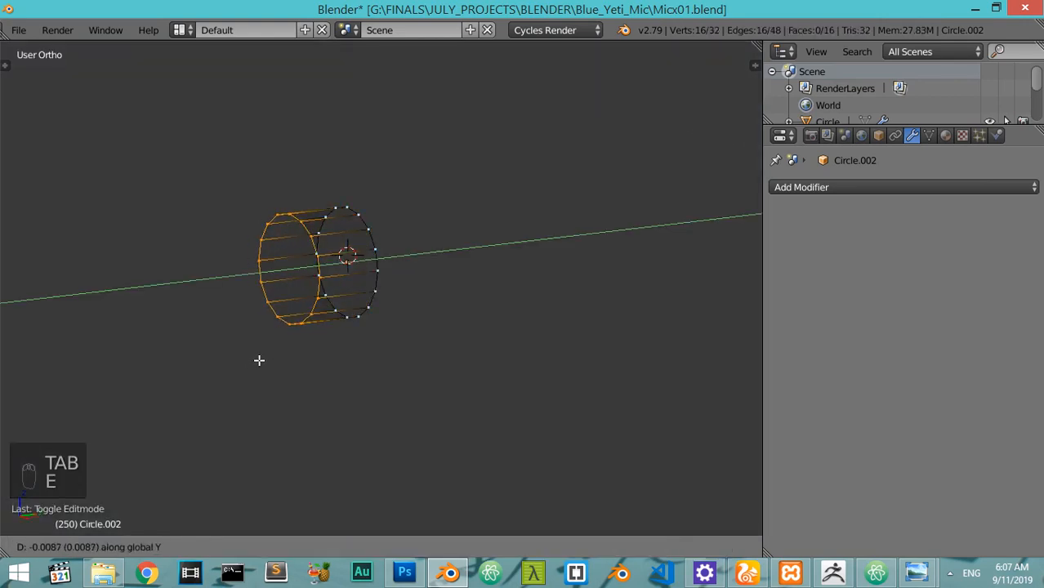
{"action": "left_click", "coordinate": [251, 361]}
Scale the button's front ring to 0.95, excluding the Y axis, to taper the wall
{"action": "key", "text": "KP_1"}
{"action": "key", "text": "z"}
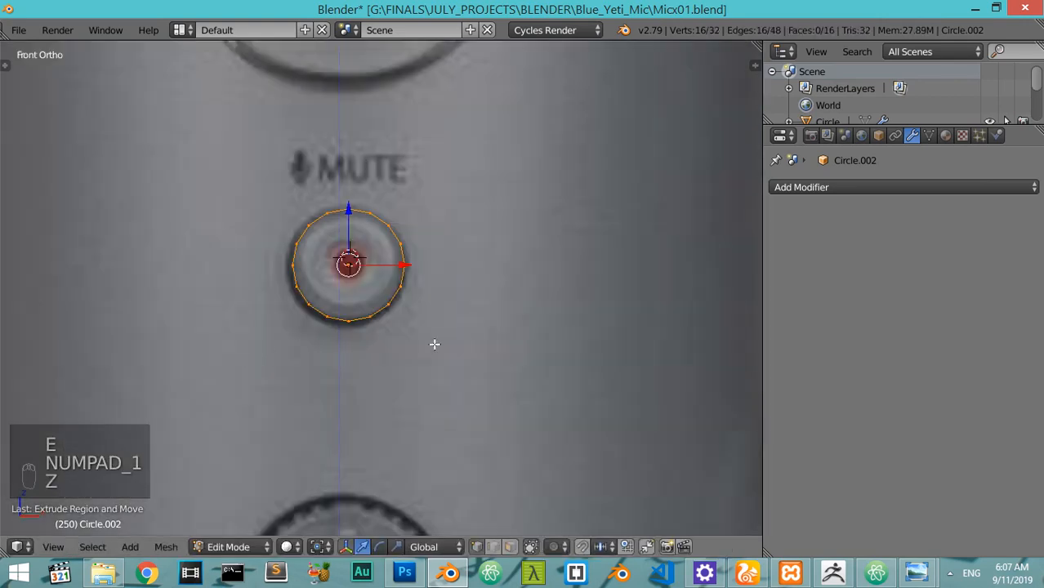
{"action": "middle_click_drag", "start_coordinate": [497, 361], "coordinate": [462, 385]}
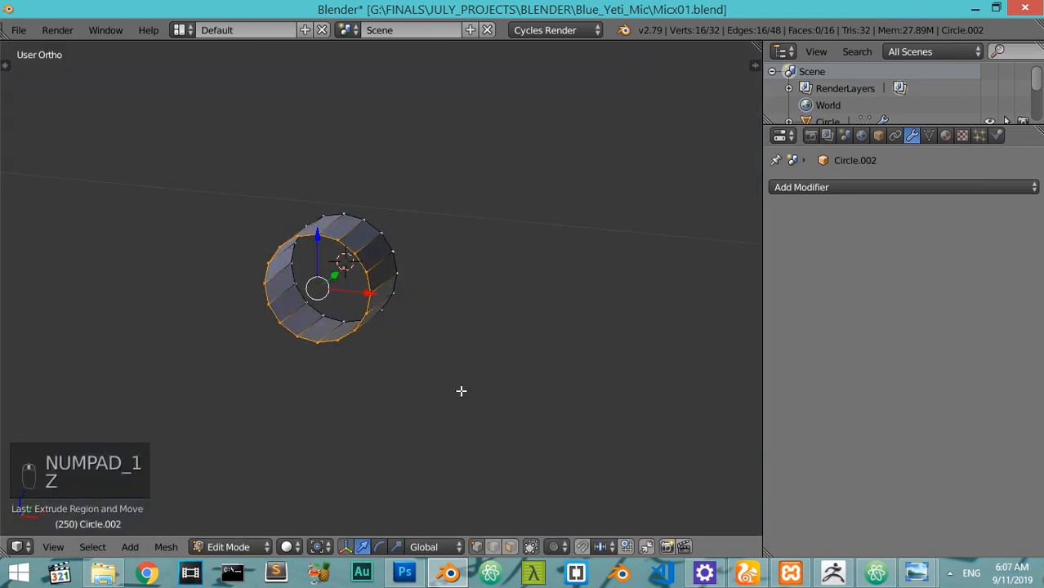
{"action": "key", "text": "s"}
{"action": "key", "text": "shift+y"}
{"action": "type", "text": ".95"}
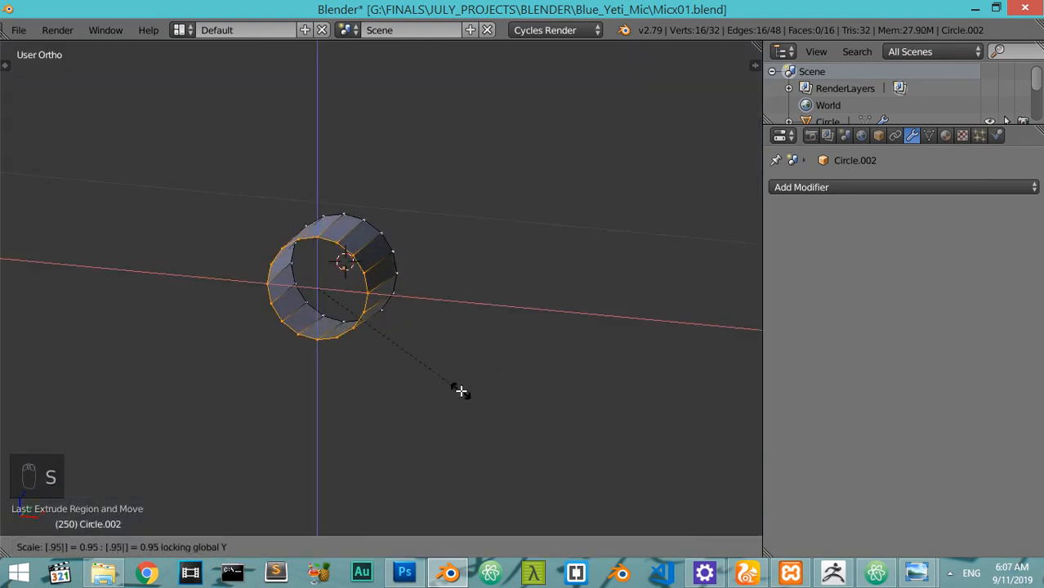
{"action": "key", "text": "Return"}
Extrude the front ring in place and scale it to about 0.29 to match the red centre in the reference
{"action": "key", "text": "KP_1"}
{"action": "key", "text": "z"}
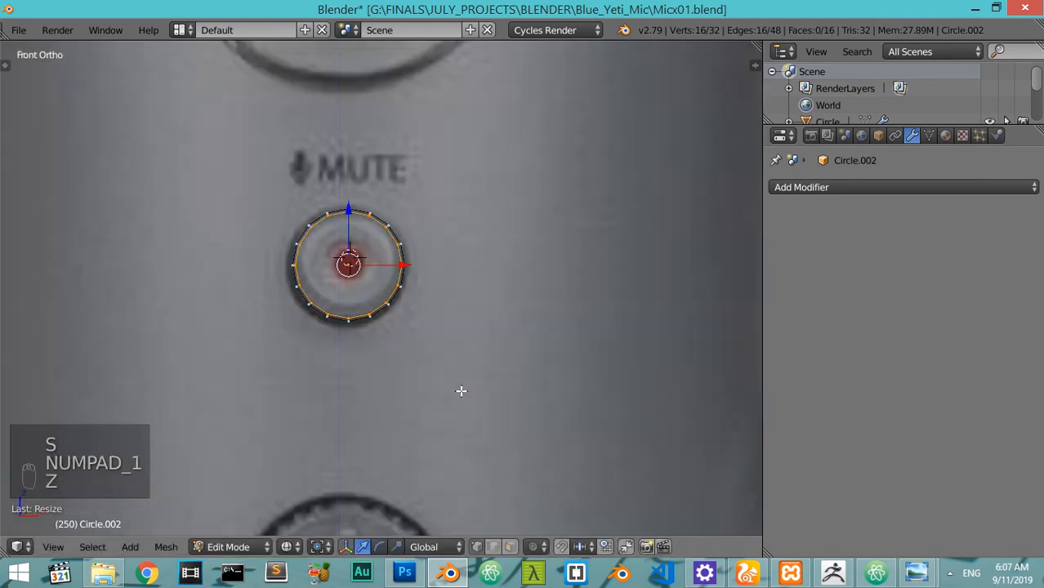
{"action": "key", "text": "e"}
{"action": "right_click", "coordinate": [484, 356]}
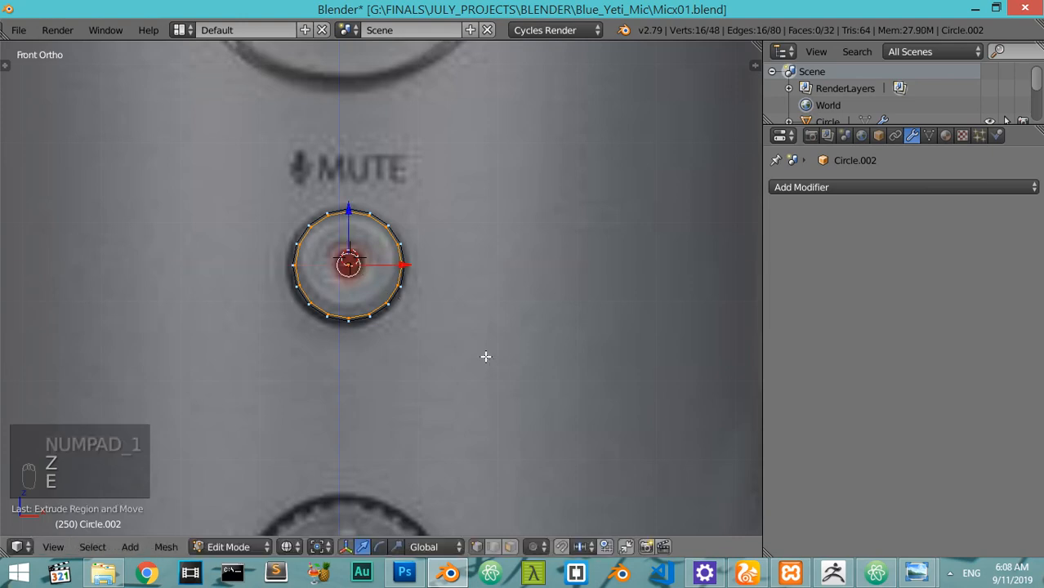
{"action": "key", "text": "s"}
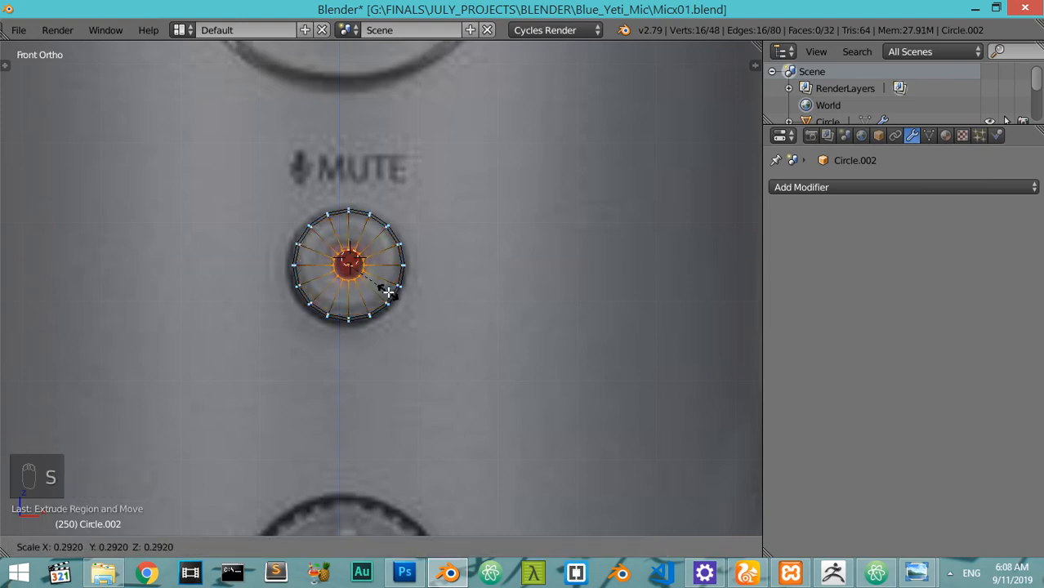
{"action": "left_click", "coordinate": [389, 298]}
Extrude the small inner ring slightly back along Y to start the recess in the button's face
{"action": "key", "text": "z"}
{"action": "middle_click_drag", "start_coordinate": [389, 298], "coordinate": [307, 344]}
{"action": "key", "text": "e"}
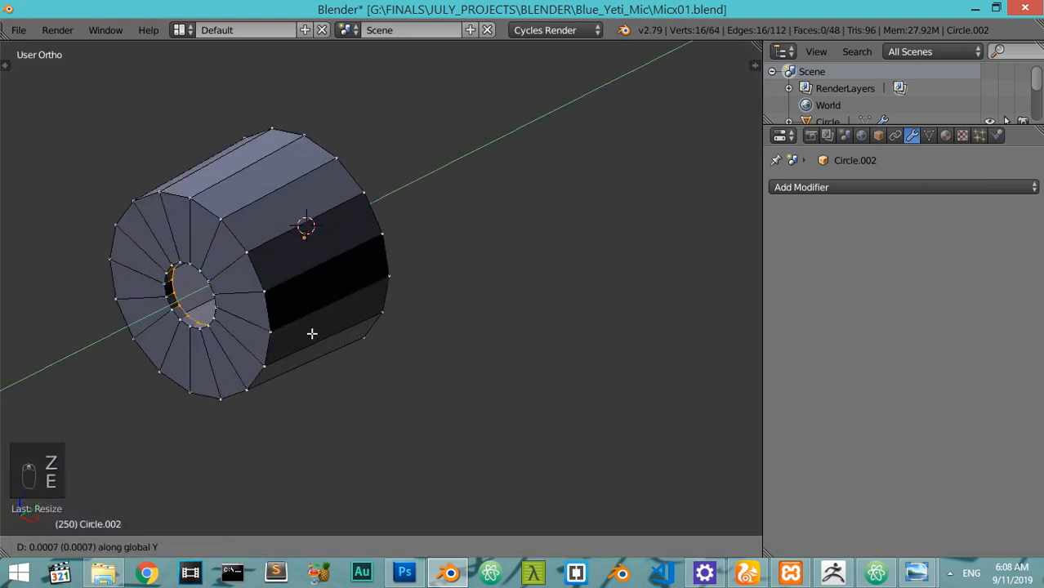
{"action": "left_click", "coordinate": [314, 327]}
Extrude the recess ring scaled to 0.9 excluding Y, extrude again scaled to 0.5, and fill the centre with a face
{"action": "key", "text": "e"}
{"action": "key", "text": "s"}
{"action": "key", "text": "shift+y"}
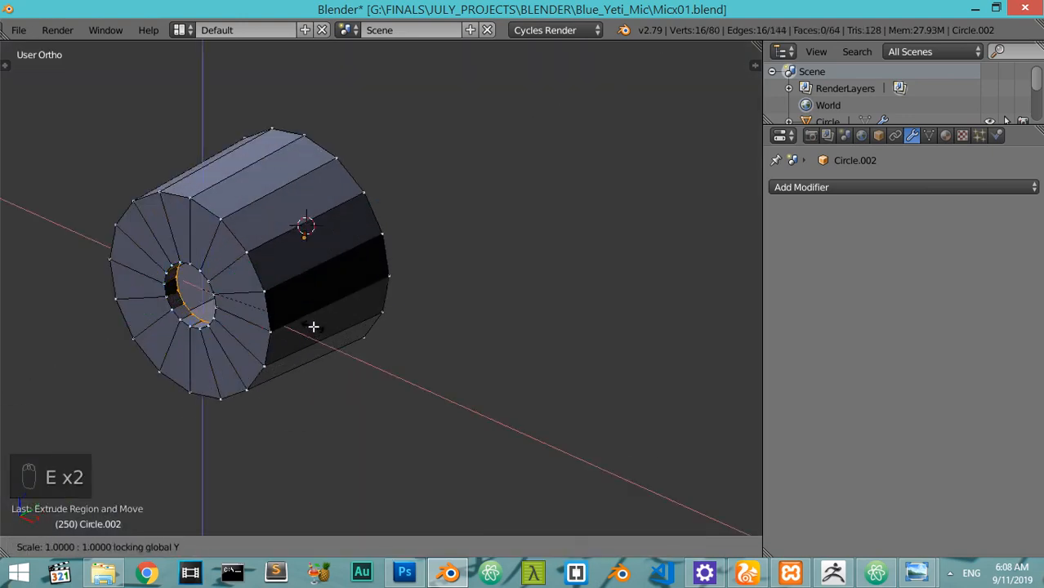
{"action": "type", "text": ".9"}
{"action": "key", "text": "Return"}
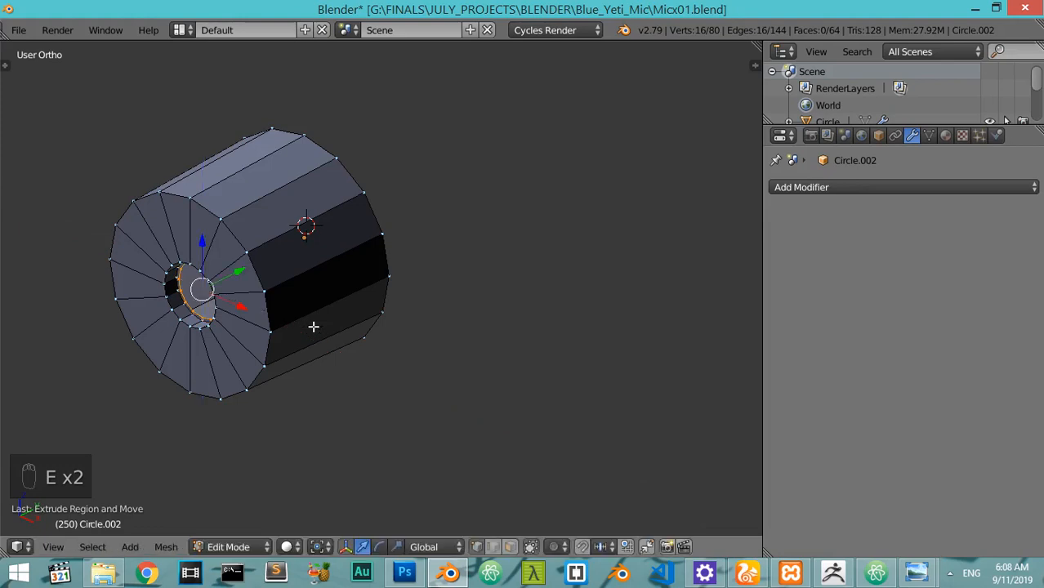
{"action": "type", "text": "es.5"}
{"action": "key", "text": "Return"}
{"action": "key", "text": "f"}
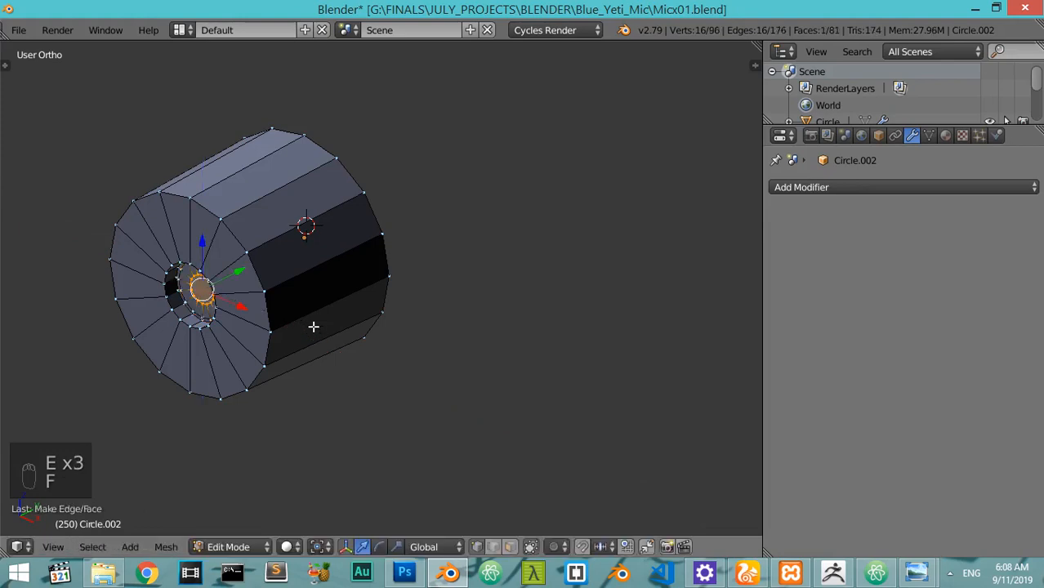
Add an edge loop around the button's side wall and slide it close to the back rim
{"action": "key", "text": "Tab"}
{"action": "key", "text": "Tab"}
{"action": "key", "text": "ctrl+r"}
{"action": "left_click", "coordinate": [356, 260]}
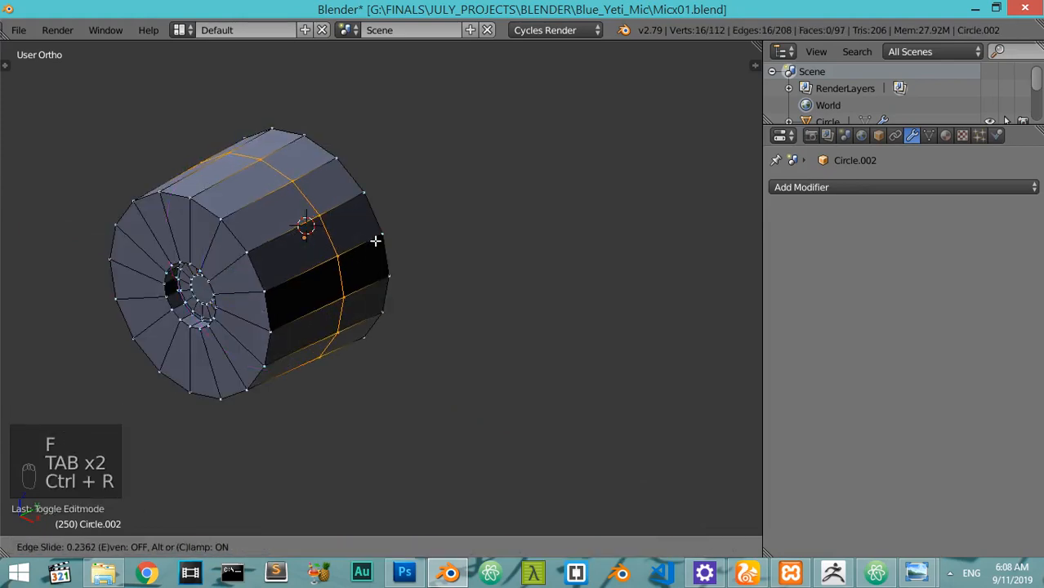
{"action": "left_click", "coordinate": [401, 206]}
{"action": "key", "text": "Tab"}
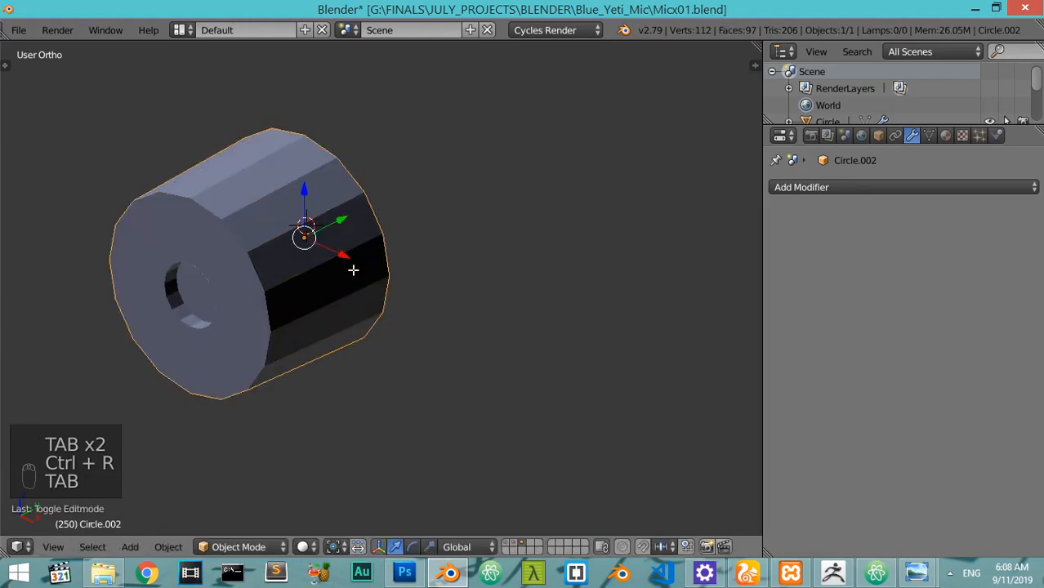
Recalculate the normals of the whole button mesh and add a level 2 Subdivision Surface modifier
{"action": "key", "text": "Tab"}
{"action": "key", "text": "a"}
{"action": "key", "text": "a"}
{"action": "key", "text": "a"}
{"action": "key", "text": "a"}
{"action": "key", "text": "a"}
{"action": "key", "text": "ctrl+n"}
{"action": "key", "text": "Tab"}
{"action": "key", "text": "ctrl+2"}
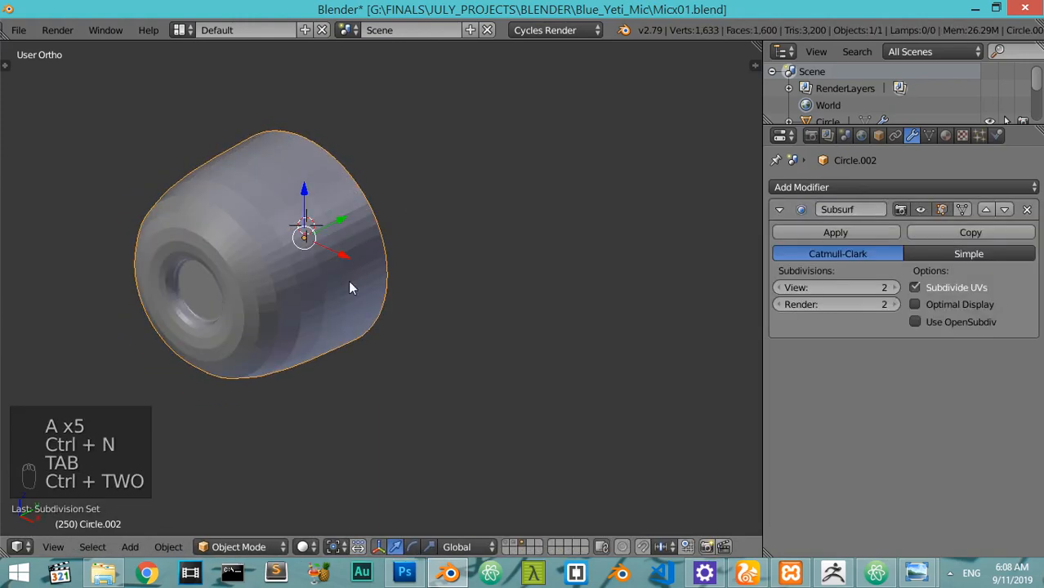
Add an edge loop around the button's side wall close to the front rim
{"action": "key", "text": "Tab"}
{"action": "key", "text": "ctrl+r"}
{"action": "left_click", "coordinate": [274, 298]}
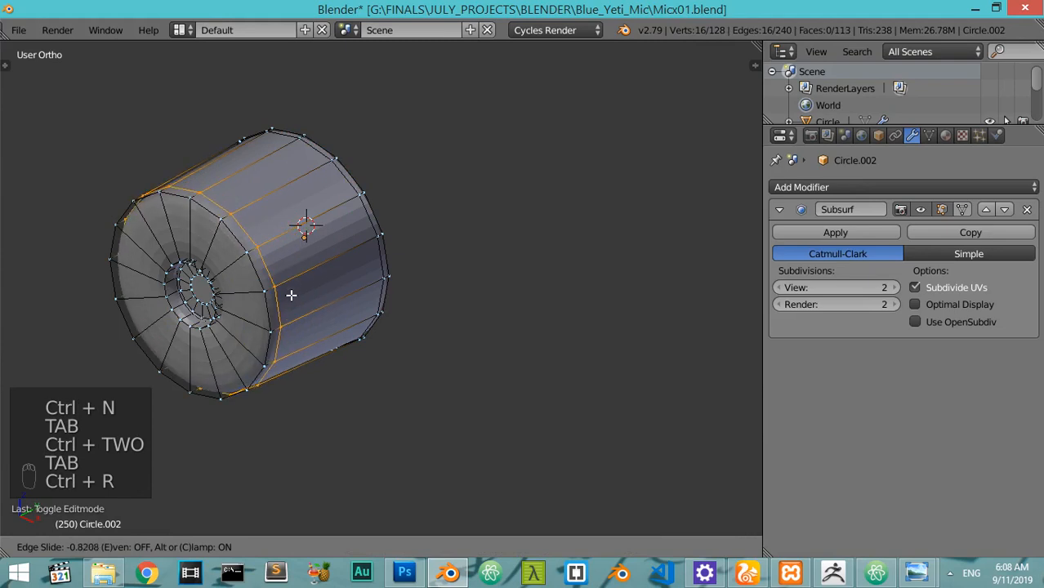
{"action": "left_click", "coordinate": [291, 306]}
{"action": "key", "text": "Tab"}
{"action": "key", "text": "Tab"}
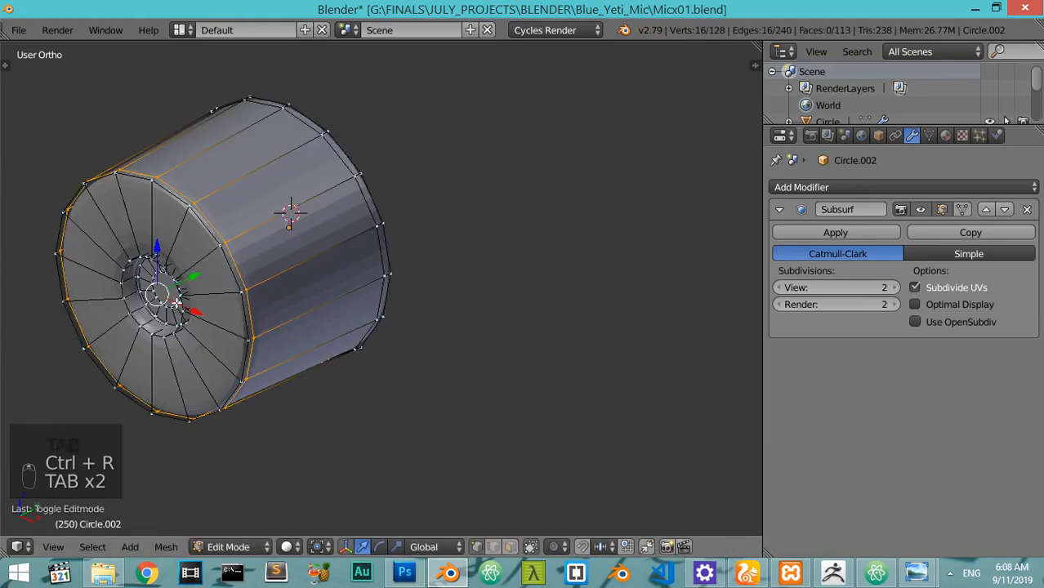
Add two supporting edge loops around the wall of the central recess
{"action": "scroll", "coordinate": [308, 225], "scroll_direction": "up", "scroll_amount": 3}
{"action": "scroll", "coordinate": [308, 225], "scroll_direction": "up", "scroll_amount": 2}
{"action": "key", "text": "ctrl+r"}
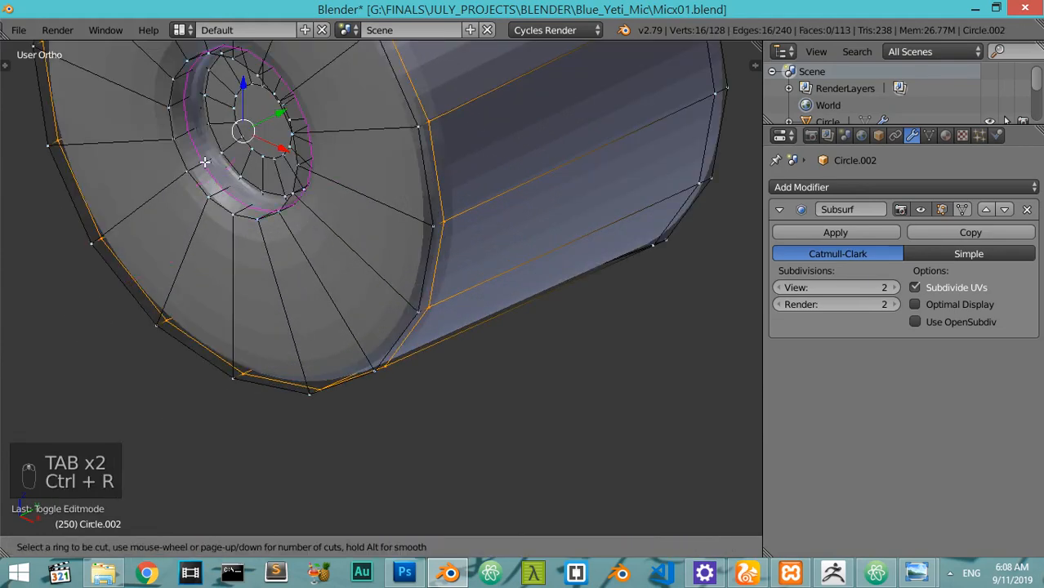
{"action": "left_click", "coordinate": [205, 162]}
{"action": "left_click", "coordinate": [202, 177]}
{"action": "key", "text": "ctrl+r"}
{"action": "left_click", "coordinate": [206, 160]}
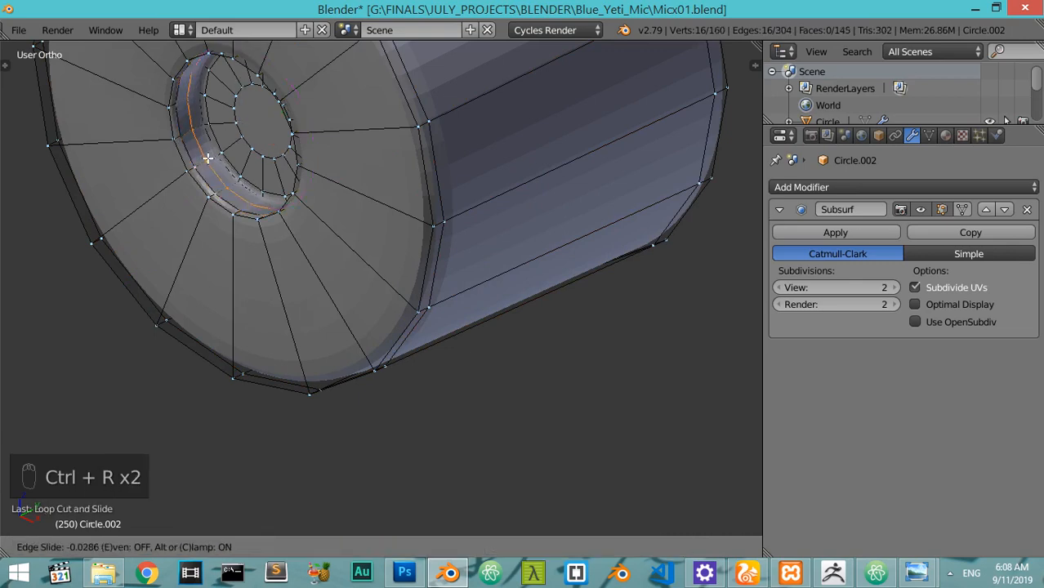
{"action": "left_click", "coordinate": [209, 155]}
{"action": "key", "text": "Tab"}
{"action": "scroll", "coordinate": [478, 230], "scroll_direction": "down", "scroll_amount": 4}
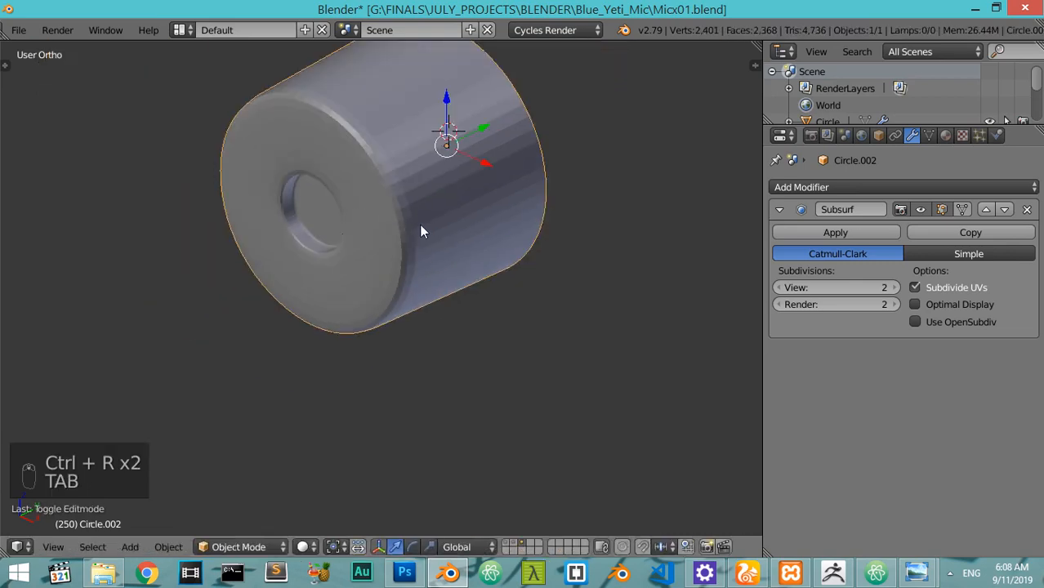
Add an edge loop on the button's front face and slide it close to the outer rim
{"action": "key", "text": "Tab"}
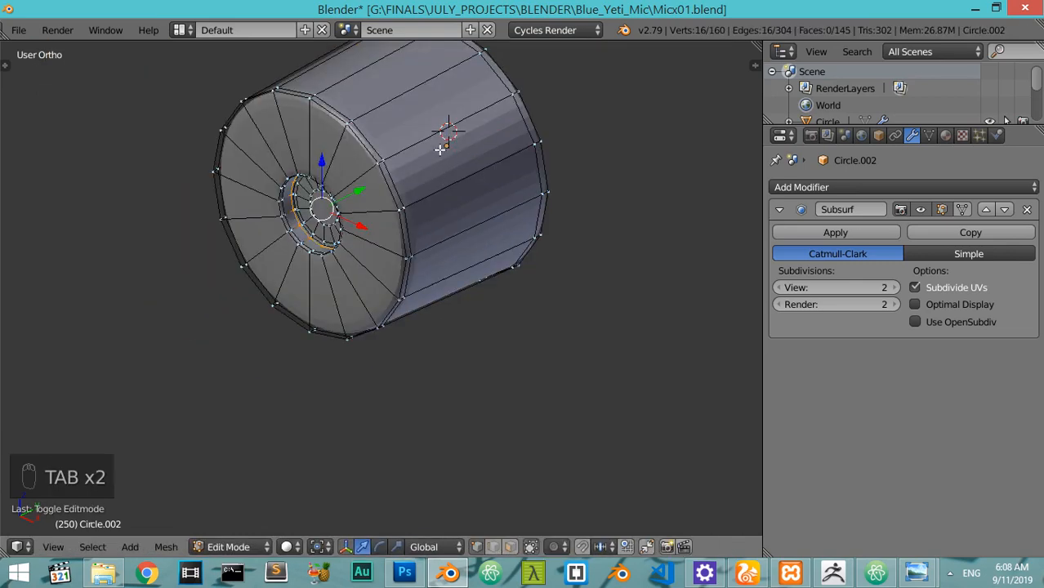
{"action": "key", "text": "Tab"}
{"action": "key", "text": "Tab"}
{"action": "key", "text": "ctrl+r"}
{"action": "left_click", "coordinate": [378, 168]}
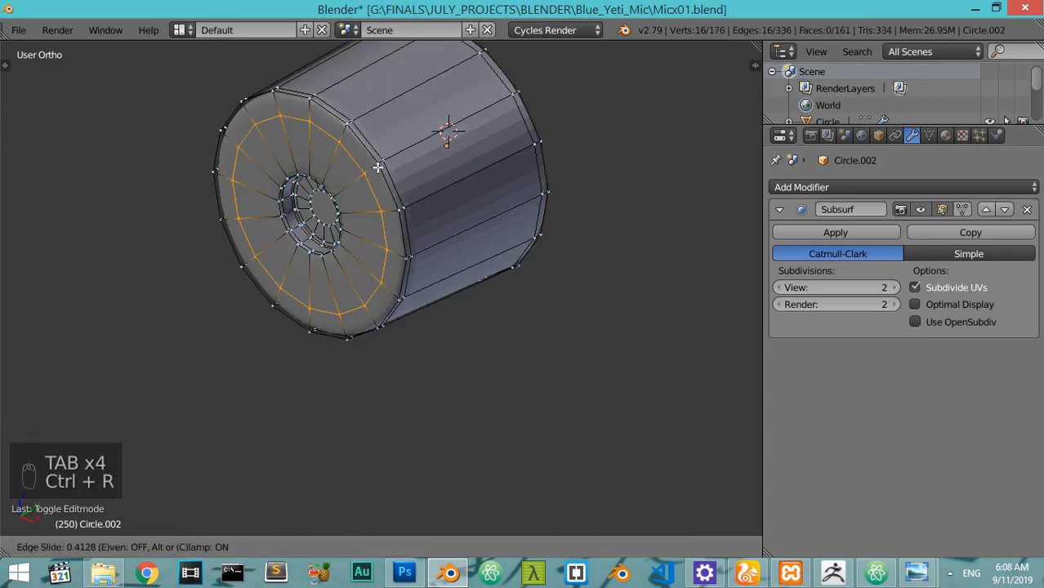
{"action": "left_click", "coordinate": [413, 164]}
Apply smooth shading to the mute button and check it in local view
{"action": "key", "text": "Tab"}
{"action": "key", "text": "t"}
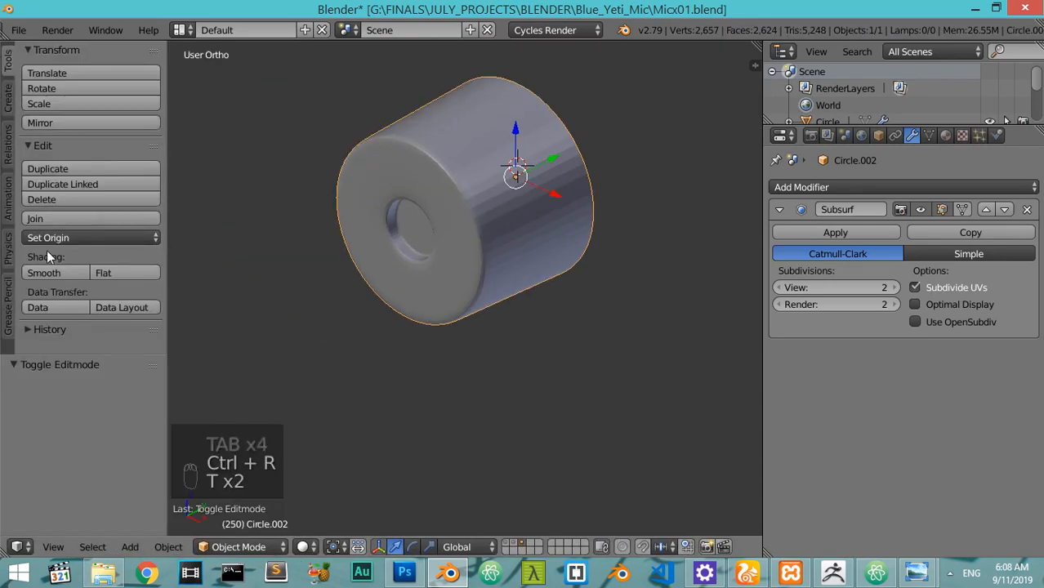
{"action": "left_click", "coordinate": [55, 264]}
{"action": "key", "text": "t"}
{"action": "key", "text": "KP_Divide"}
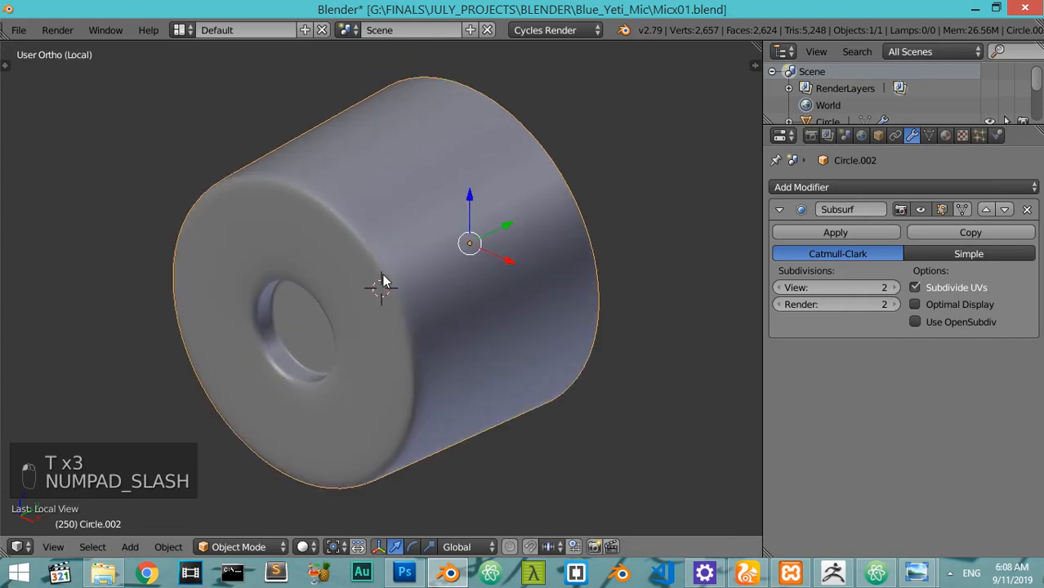
{"action": "key", "text": "KP_Divide"}
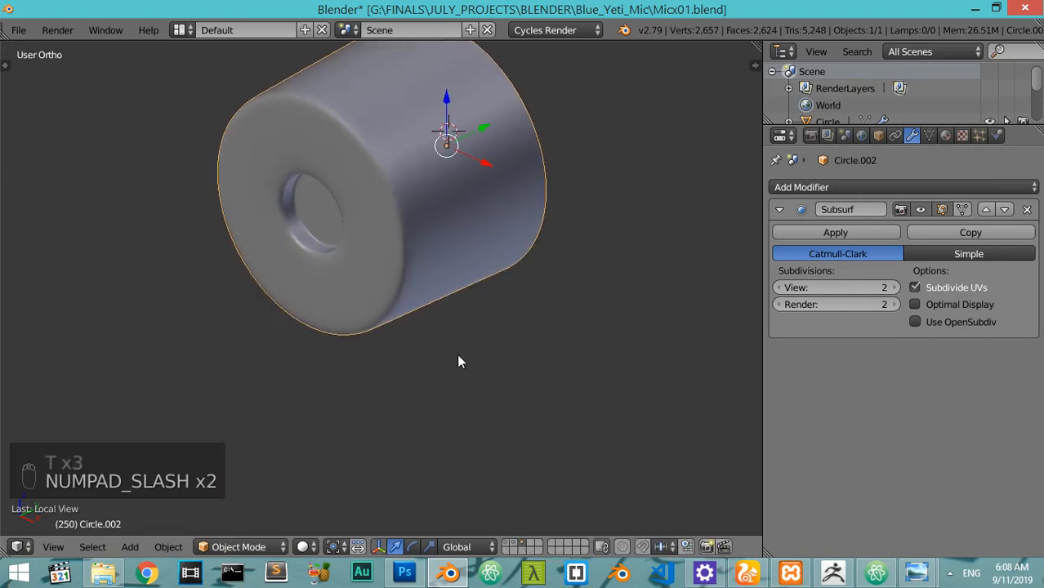
Move the mute button to the first layer and show that layer with the microphone body
{"action": "key", "text": "m"}
{"action": "key", "text": "1"}
{"action": "left_click", "coordinate": [515, 547]}
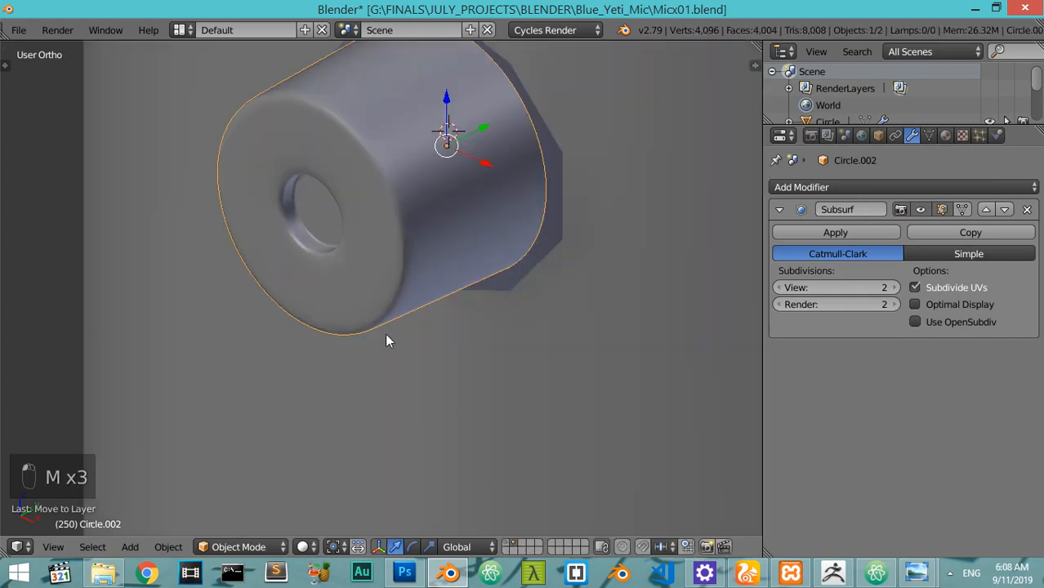
Select the edge loop around the body's mute hole and scale it down to fit closely around the button
{"action": "middle_click_drag", "start_coordinate": [572, 184], "coordinate": [527, 248], "text": "shift"}
{"action": "right_click", "coordinate": [526, 249]}
{"action": "key", "text": "Tab"}
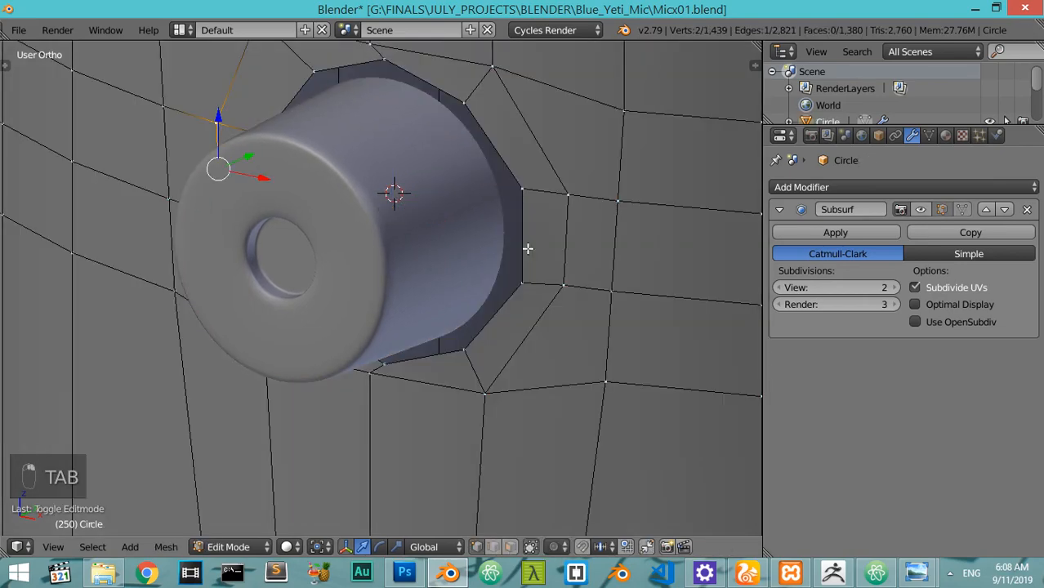
{"action": "scroll", "coordinate": [506, 260], "scroll_direction": "down", "scroll_amount": 4}
{"action": "middle_click_drag", "start_coordinate": [447, 268], "coordinate": [518, 228]}
{"action": "right_click", "coordinate": [441, 270], "text": "alt"}
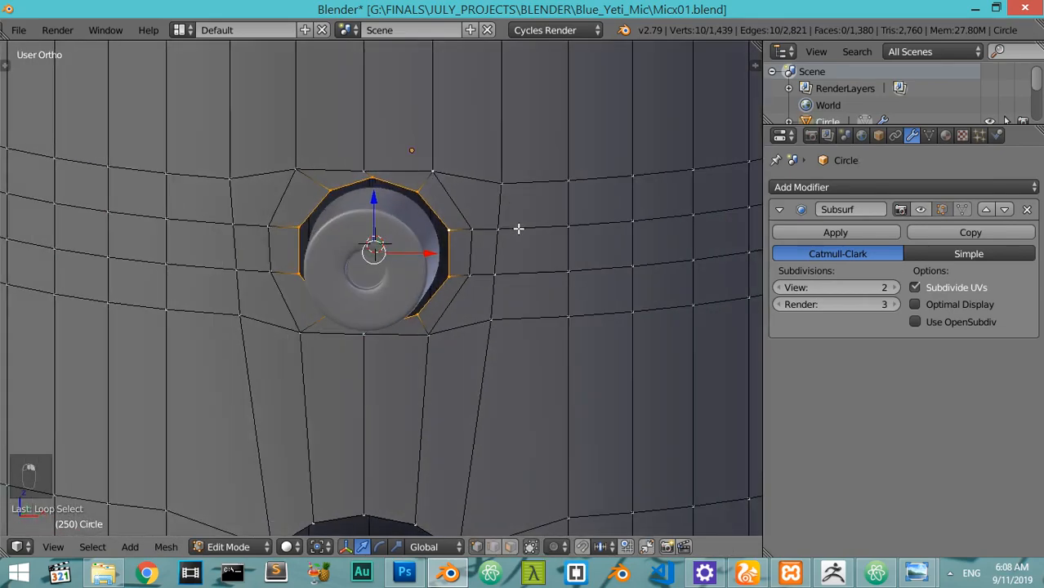
{"action": "key", "text": "KP_1"}
{"action": "key", "text": "z"}
{"action": "key", "text": "s"}
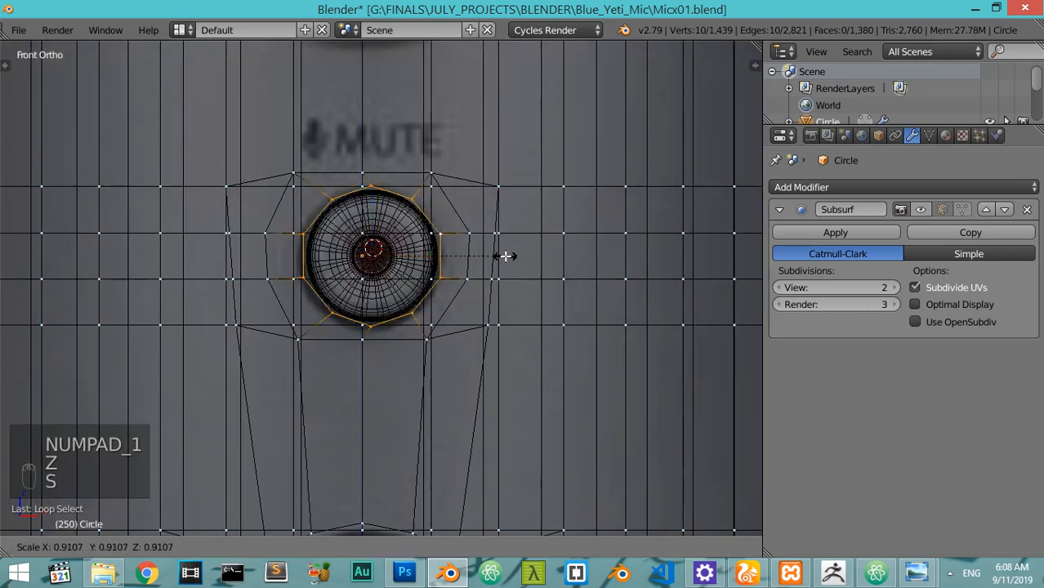
{"action": "left_click", "coordinate": [527, 265]}
Extrude the mute hole's edge loop about 0.006 inward along the Y axis
{"action": "key", "text": "z"}
{"action": "middle_click_drag", "start_coordinate": [527, 266], "coordinate": [401, 325]}
{"action": "key", "text": "e"}
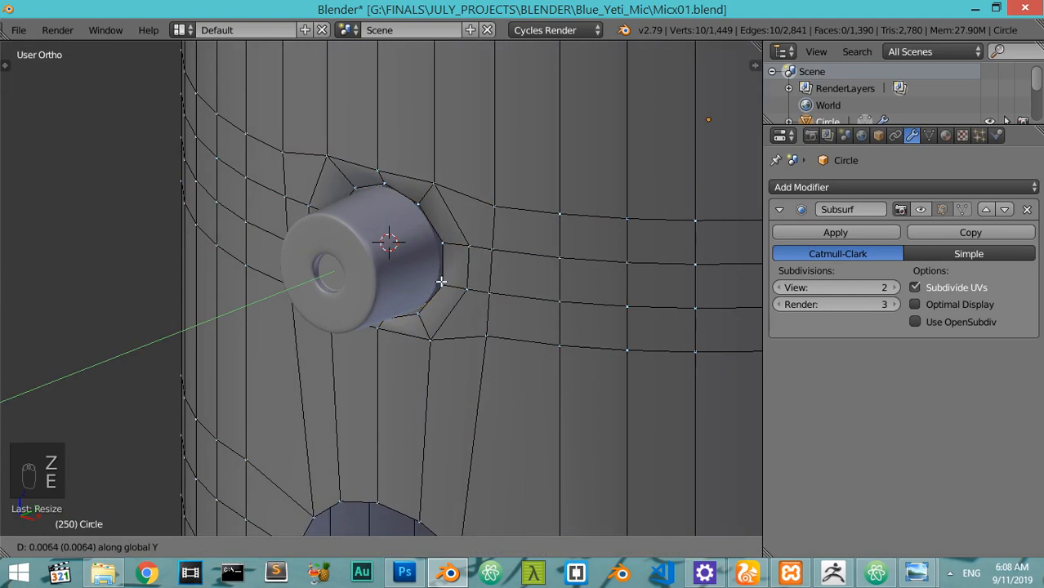
{"action": "left_click", "coordinate": [447, 278]}
Hide the mute button and add an edge loop to the mute hole's wall, slid close to the front rim
{"action": "key", "text": "Tab"}
{"action": "right_click", "coordinate": [408, 273]}
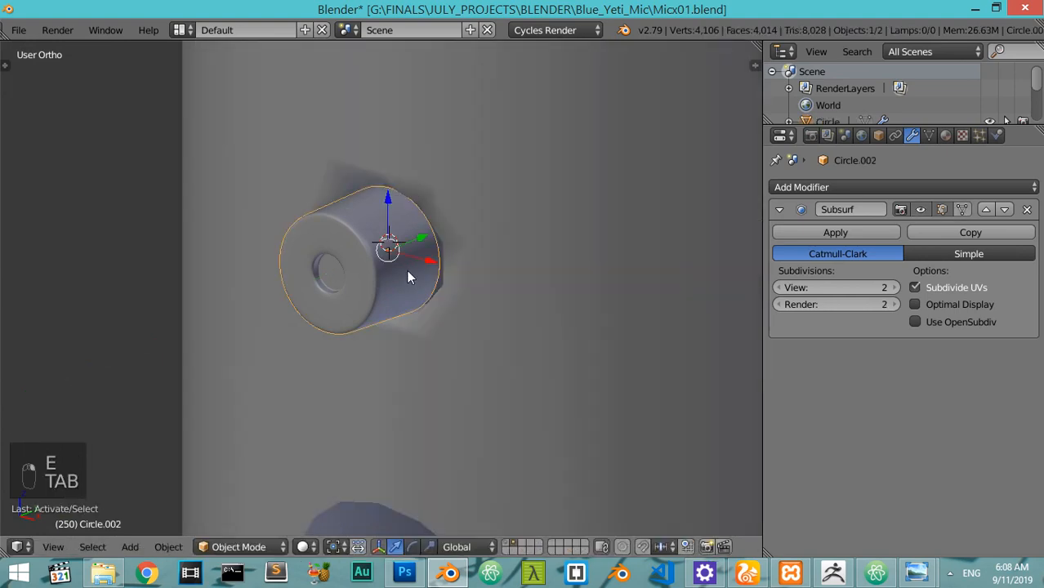
{"action": "key", "text": "h"}
{"action": "key", "text": "Tab"}
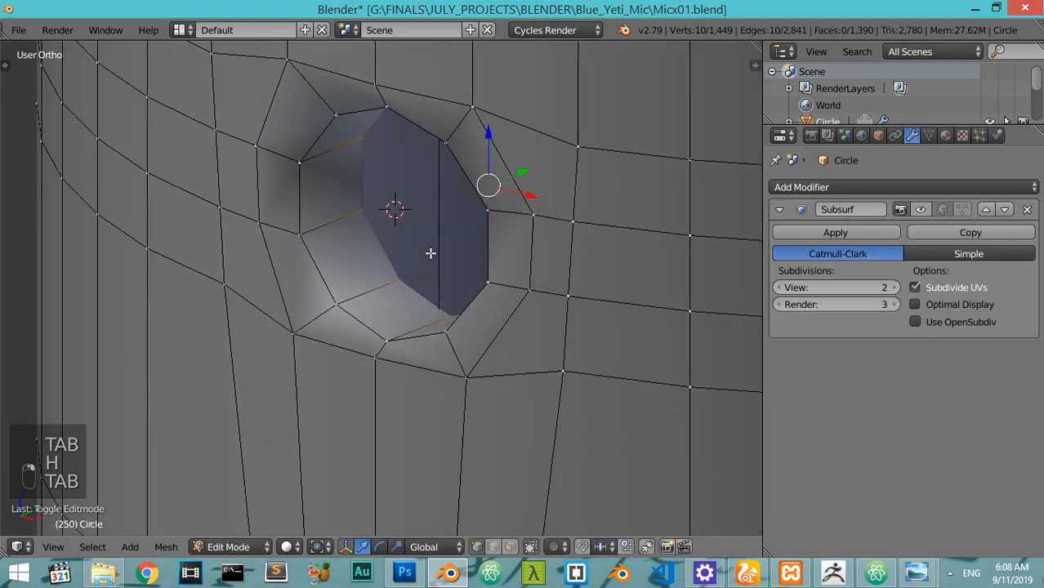
{"action": "key", "text": "ctrl+r"}
{"action": "left_click", "coordinate": [357, 226]}
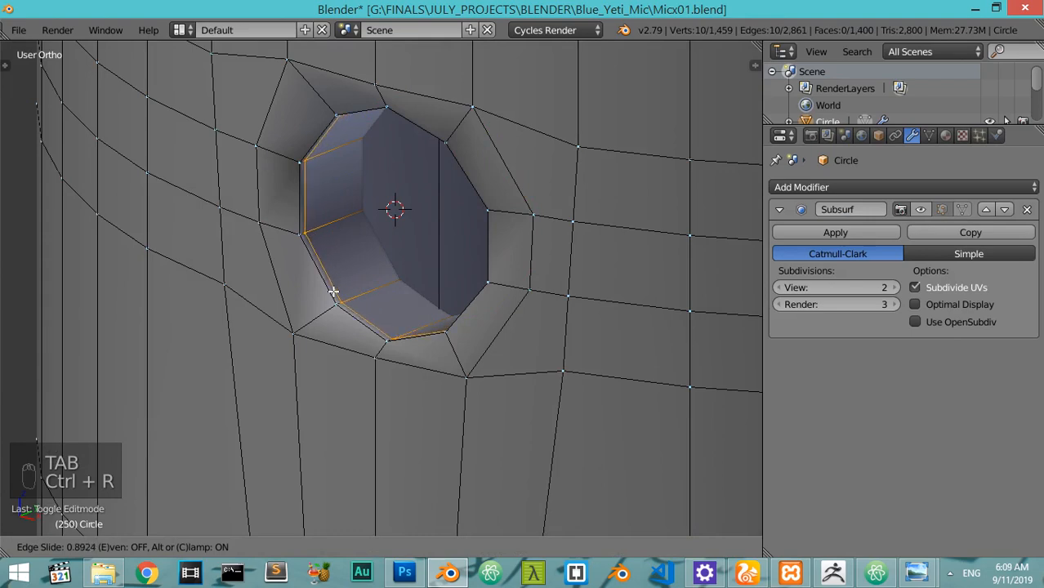
{"action": "left_click", "coordinate": [333, 292]}
Select the inner edge loop of the mute hole and move it deeper into the body along the Y axis
{"action": "left_click", "coordinate": [391, 277], "text": "alt"}
{"action": "key", "text": "z"}
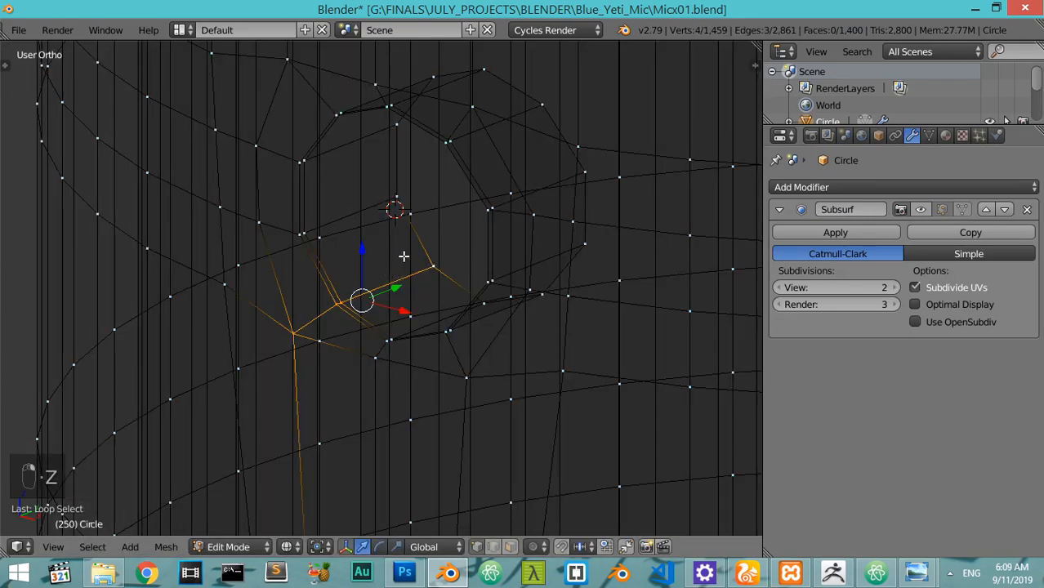
{"action": "key", "text": "z"}
{"action": "key", "text": "z"}
{"action": "left_click", "coordinate": [429, 256], "text": "alt"}
{"action": "key", "text": "z"}
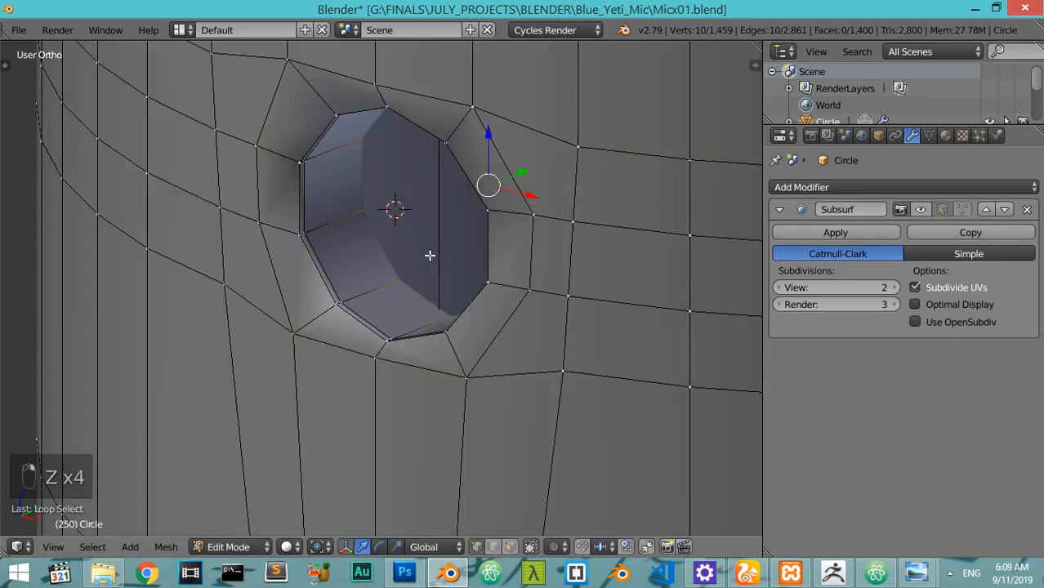
{"action": "left_click_drag", "start_coordinate": [521, 174], "coordinate": [564, 145]}
{"action": "scroll", "coordinate": [506, 200], "scroll_direction": "down", "scroll_amount": 2}
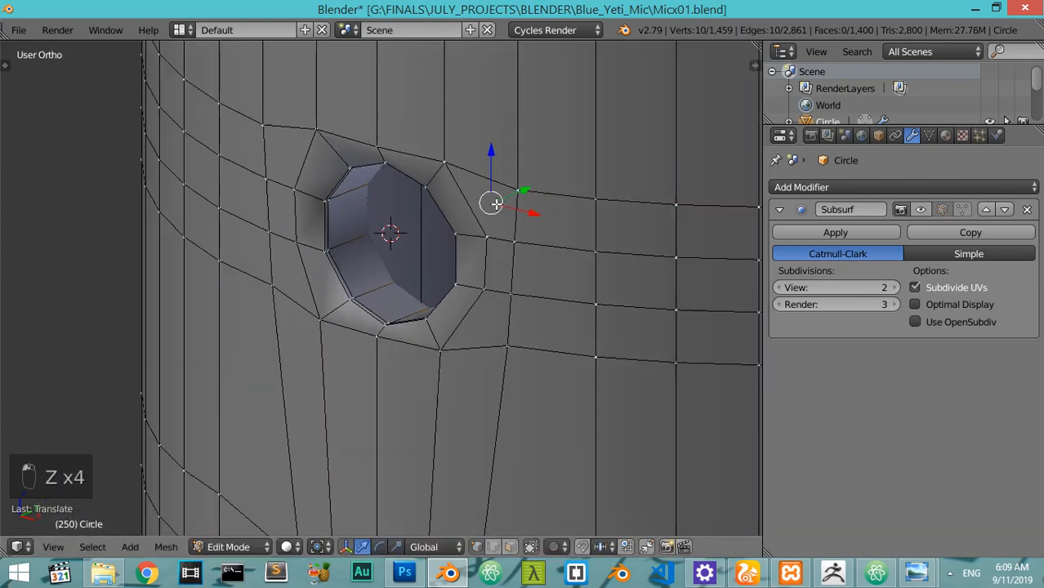
{"action": "key", "text": "z"}
{"action": "key", "text": "z"}
{"action": "left_click_drag", "start_coordinate": [523, 191], "coordinate": [525, 191]}
{"action": "mouse_move", "coordinate": [480, 234]}
{"action": "left_mouse_down"}
{"action": "mouse_move", "coordinate": [467, 250]}
{"action": "mouse_move", "coordinate": [480, 232]}
{"action": "left_mouse_up"}
Unhide the mute button and turn on viewport display of the body's Subsurf modifier
{"action": "key", "text": "Tab"}
{"action": "key", "text": "alt+h"}
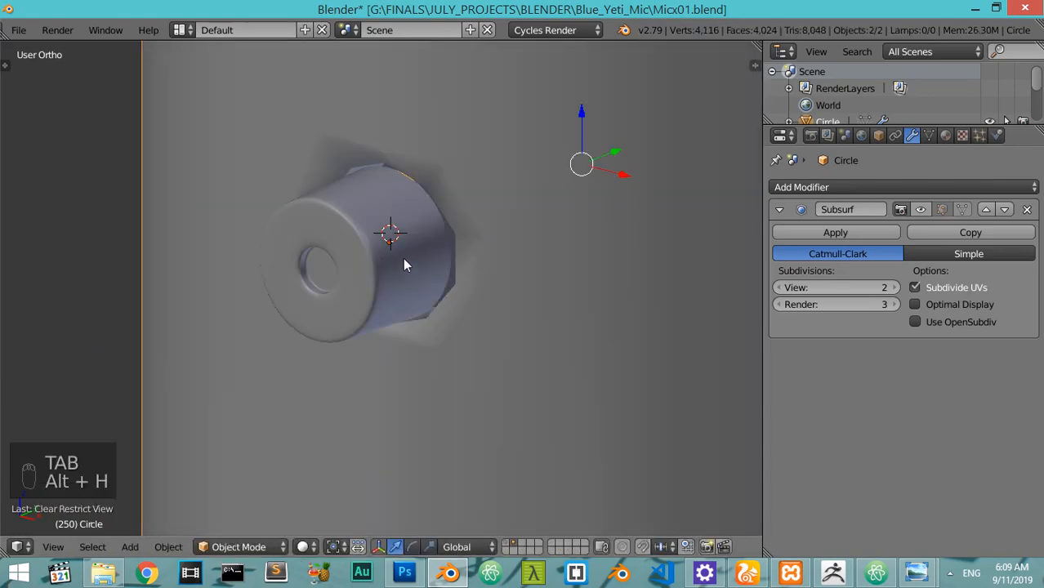
{"action": "right_click", "coordinate": [424, 251]}
{"action": "right_click", "coordinate": [511, 241]}
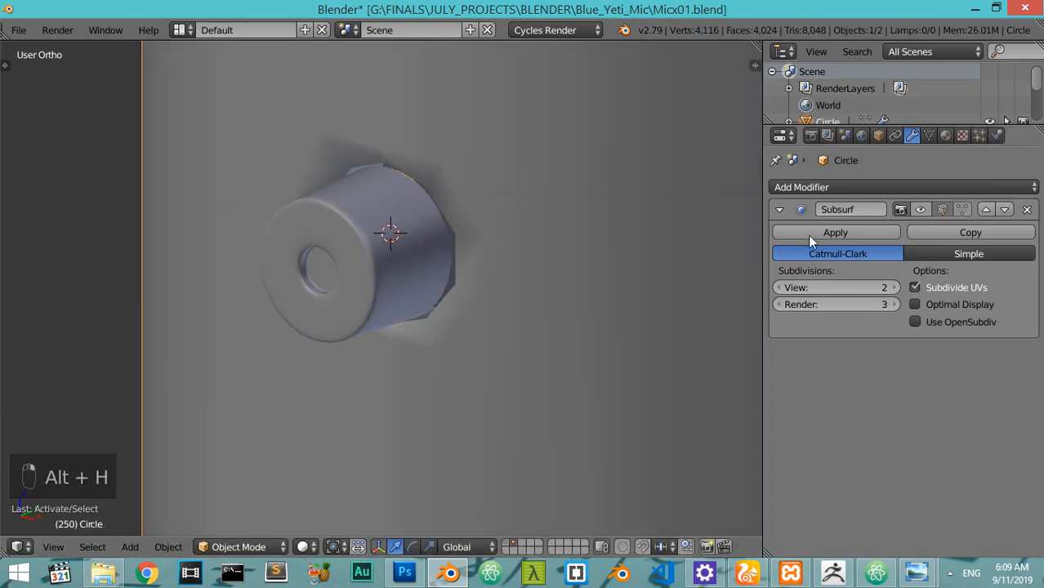
{"action": "left_click", "coordinate": [919, 214]}
{"action": "middle_click_drag", "start_coordinate": [546, 261], "coordinate": [349, 296]}
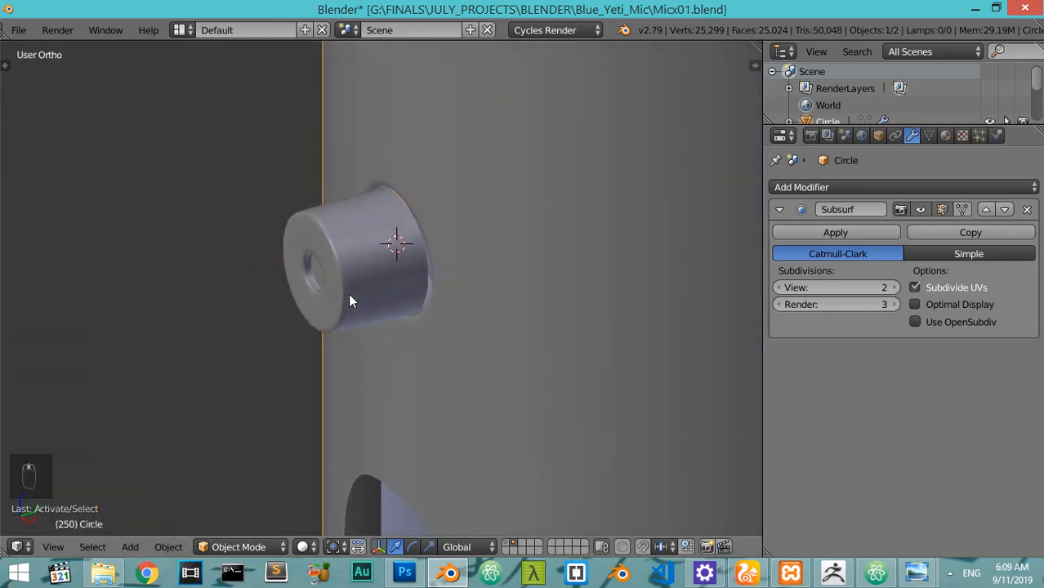
Sink the mute button about 0.007 into its hole along the Y axis and deselect everything
{"action": "right_click", "coordinate": [361, 278]}
{"action": "key", "text": "g"}
{"action": "key", "text": "y"}
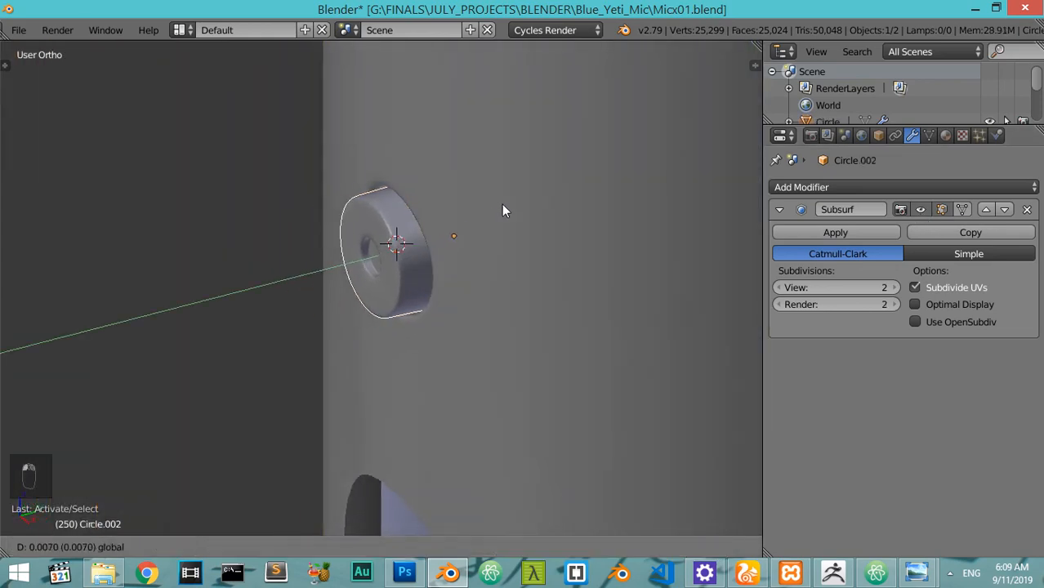
{"action": "left_click", "coordinate": [506, 204]}
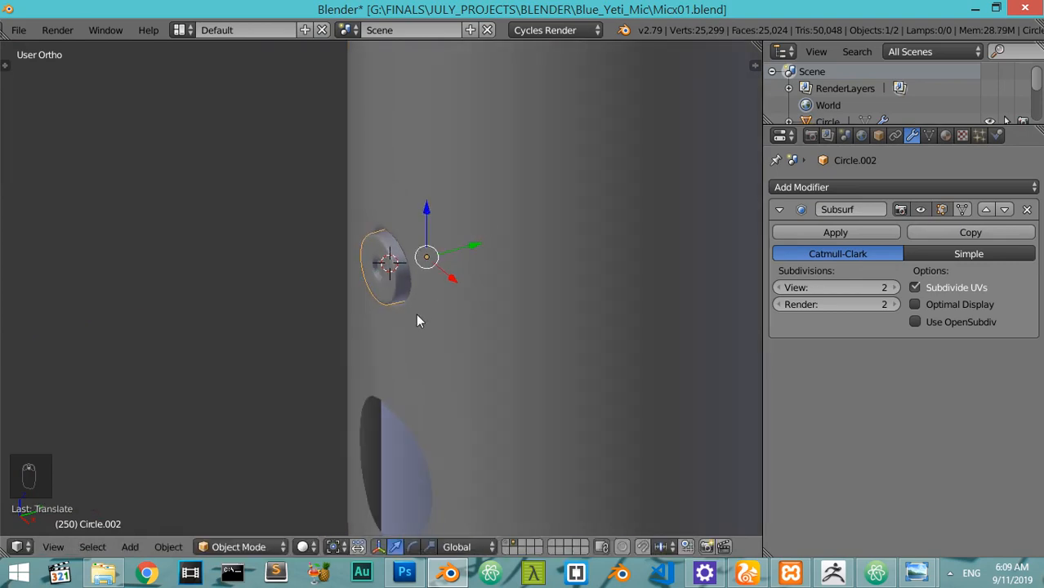
{"action": "key", "text": "a"}
Examine the microphone body and the seated mute button from an angle and against the front reference image
{"action": "middle_click_drag", "start_coordinate": [413, 348], "coordinate": [492, 311]}
{"action": "key", "text": "KP_1"}
{"action": "scroll", "coordinate": [484, 315], "scroll_direction": "down", "scroll_amount": 5}
{"action": "scroll", "coordinate": [459, 298], "scroll_direction": "up", "scroll_amount": 4}
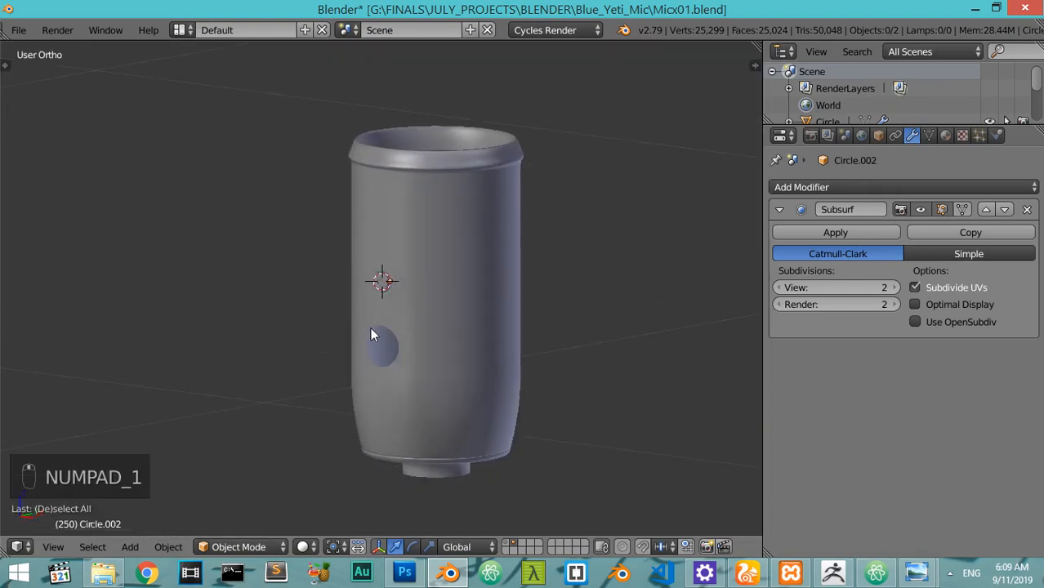
{"action": "key", "text": "KP_1"}
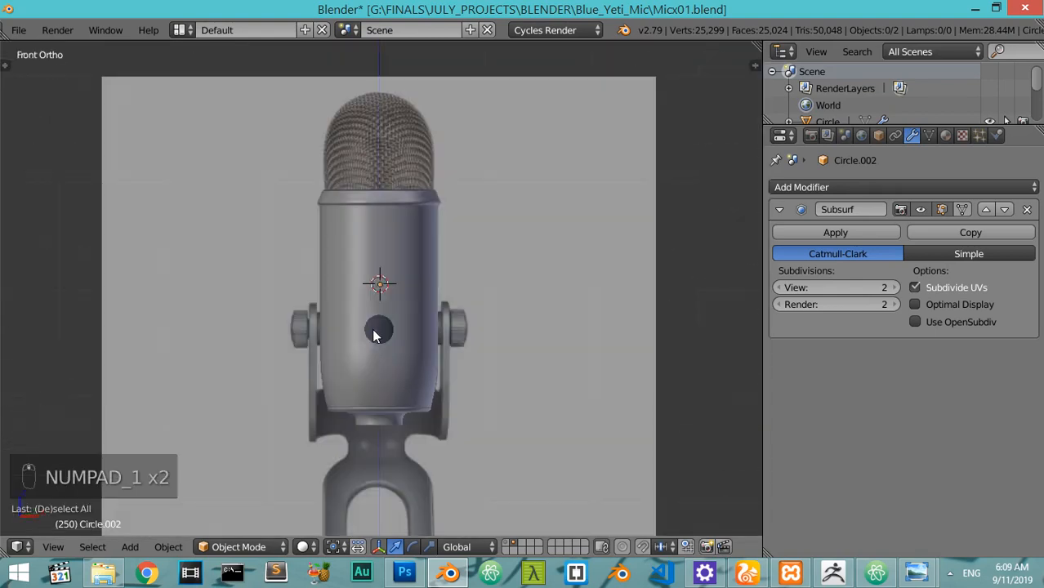
{"action": "middle_click_drag", "start_coordinate": [372, 331], "coordinate": [363, 356]}
Select the edge loop around the body's volume knob hole and extrude it about 0.004 inward along the Y axis
{"action": "right_click", "coordinate": [398, 319]}
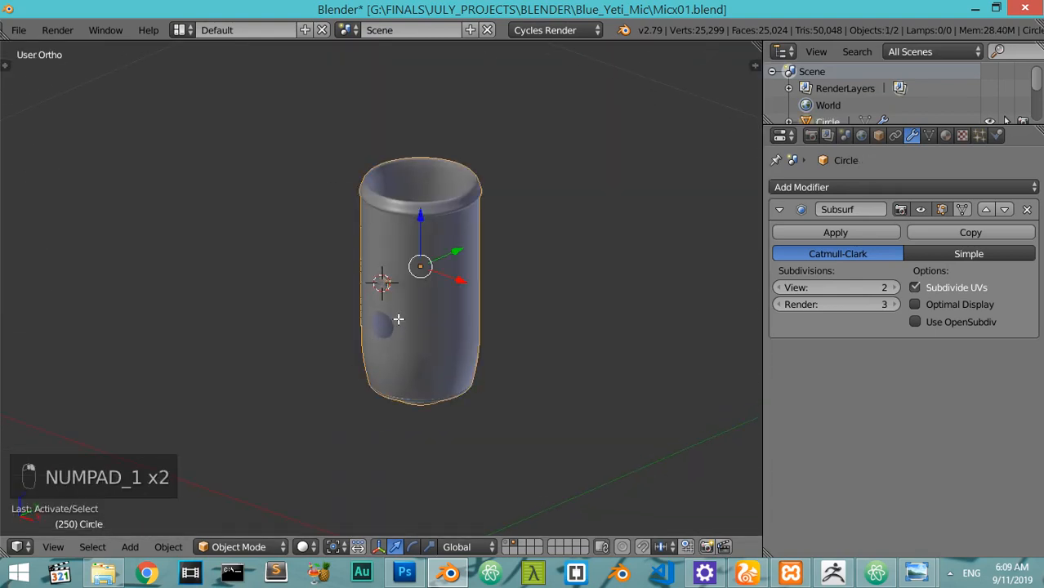
{"action": "key", "text": "Tab"}
{"action": "scroll", "coordinate": [404, 343], "scroll_direction": "up", "scroll_amount": 8}
{"action": "right_click", "coordinate": [415, 405], "text": "alt"}
{"action": "middle_click_drag", "start_coordinate": [424, 454], "coordinate": [385, 336], "text": "shift"}
{"action": "scroll", "coordinate": [392, 355], "scroll_direction": "up", "scroll_amount": 1}
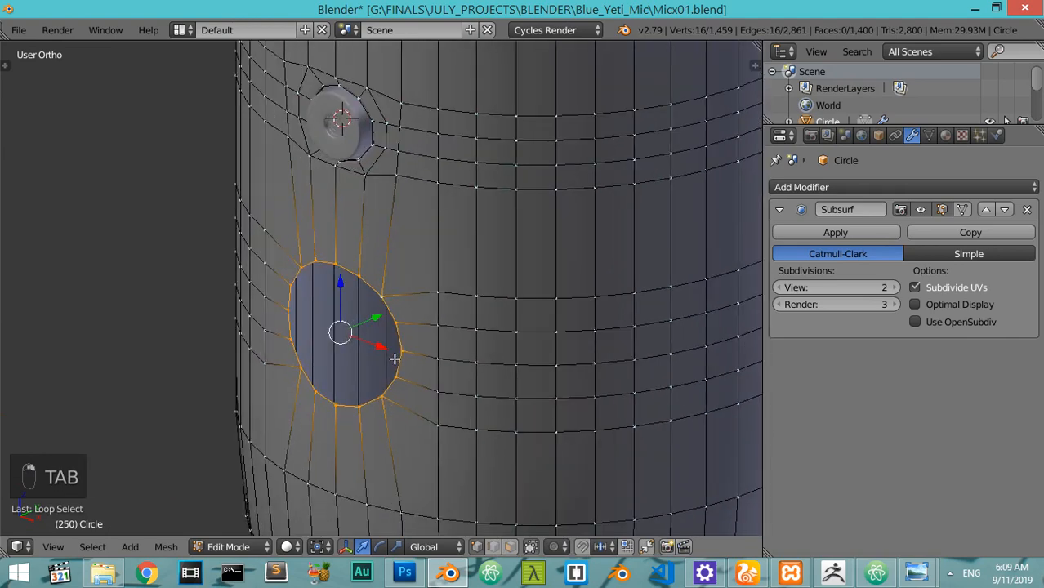
{"action": "key", "text": "e"}
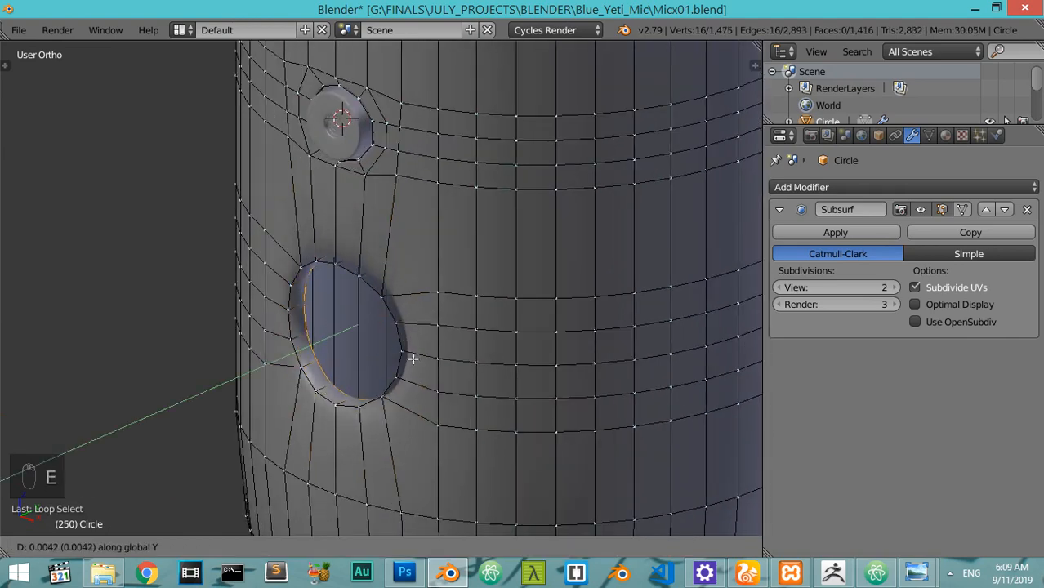
{"action": "left_click", "coordinate": [412, 359]}
Move the extruded edge loop of the volume knob hole deeper into the body
{"action": "key", "text": "s"}
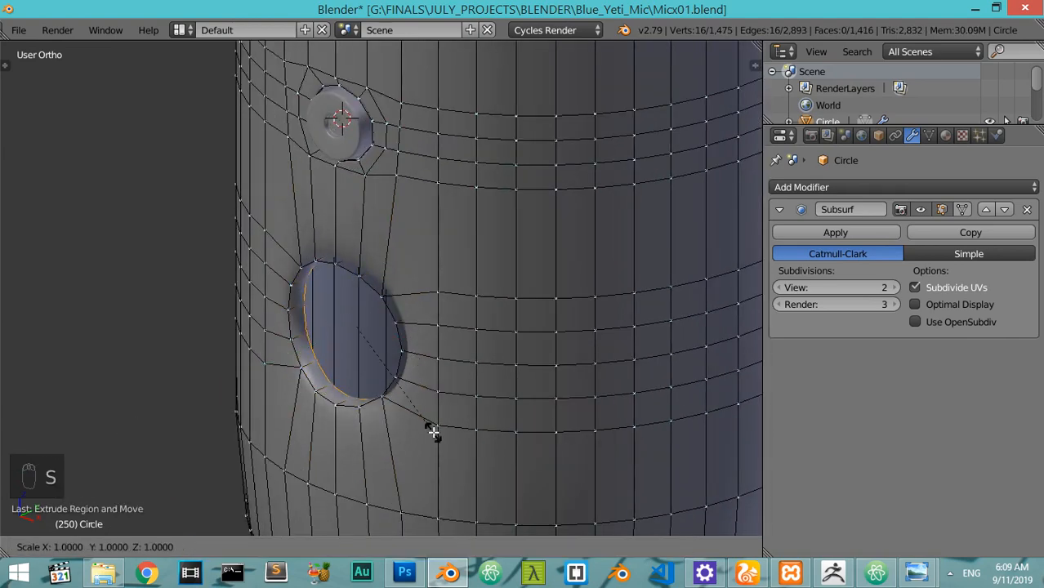
{"action": "left_click", "coordinate": [433, 428]}
{"action": "scroll", "coordinate": [398, 367], "scroll_direction": "up", "scroll_amount": 2}
{"action": "key", "text": "e"}
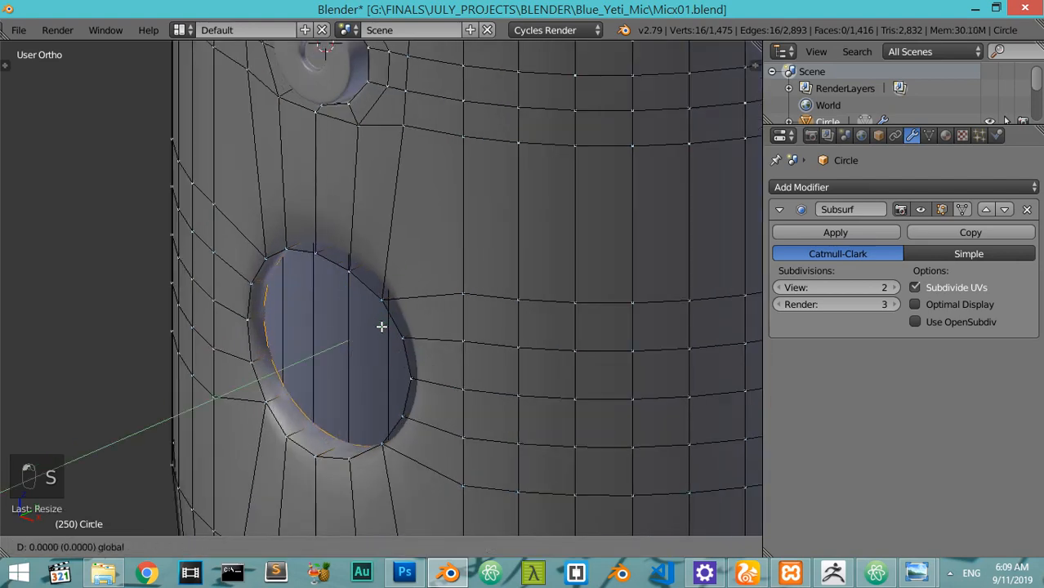
{"action": "left_click", "coordinate": [394, 315]}
Add one edge loop close to the volume hole's front rim and another midway along its side wall
{"action": "key", "text": "ctrl+r"}
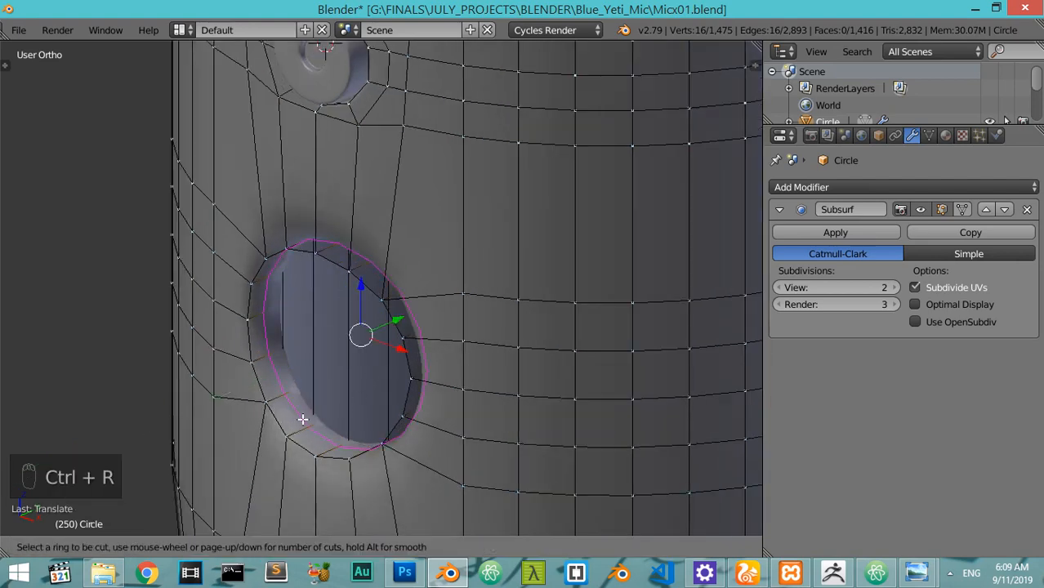
{"action": "left_click", "coordinate": [301, 420]}
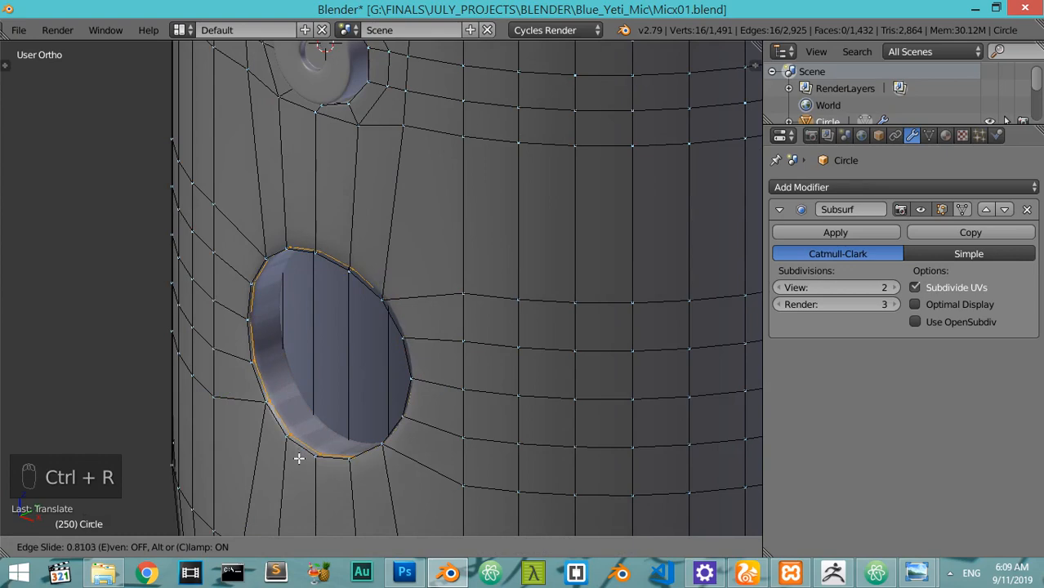
{"action": "left_click", "coordinate": [299, 455]}
{"action": "scroll", "coordinate": [310, 419], "scroll_direction": "up", "scroll_amount": 4}
{"action": "key", "text": "ctrl+r"}
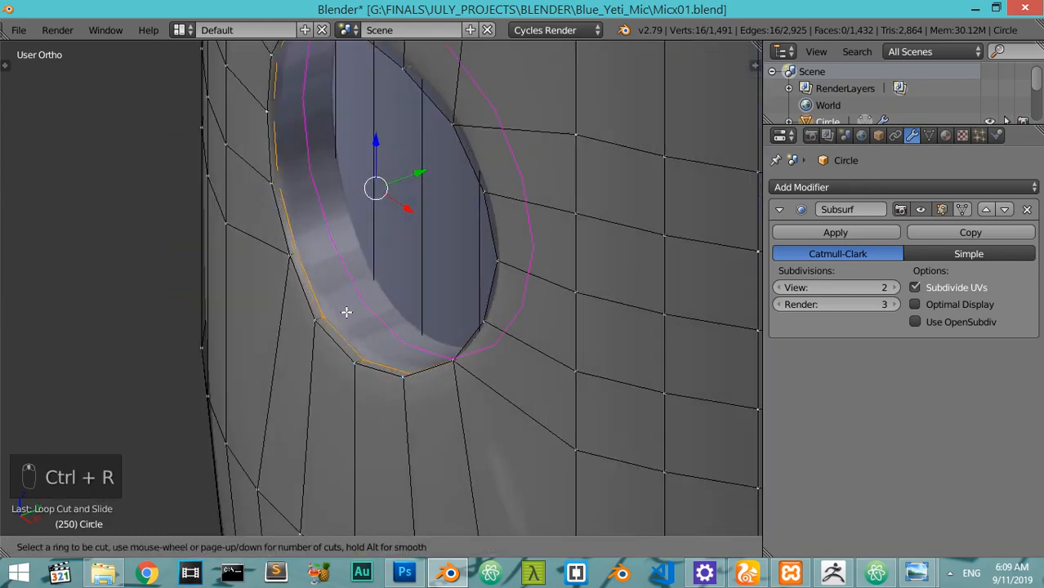
{"action": "left_click", "coordinate": [346, 312]}
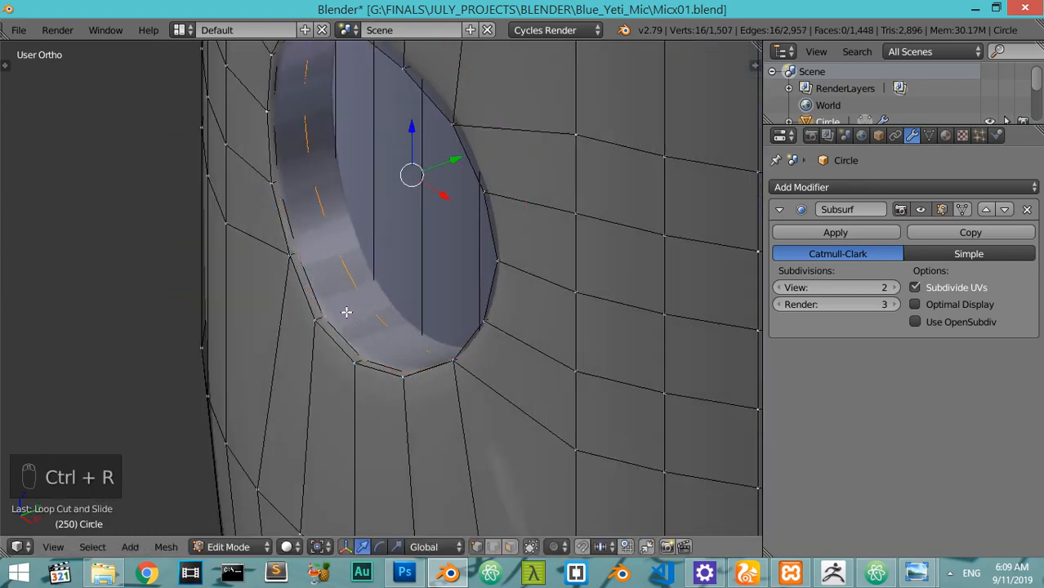
Turn off viewport display of the body's Subsurf modifier and add another edge loop to the volume hole's side wall
{"action": "left_click", "coordinate": [941, 209]}
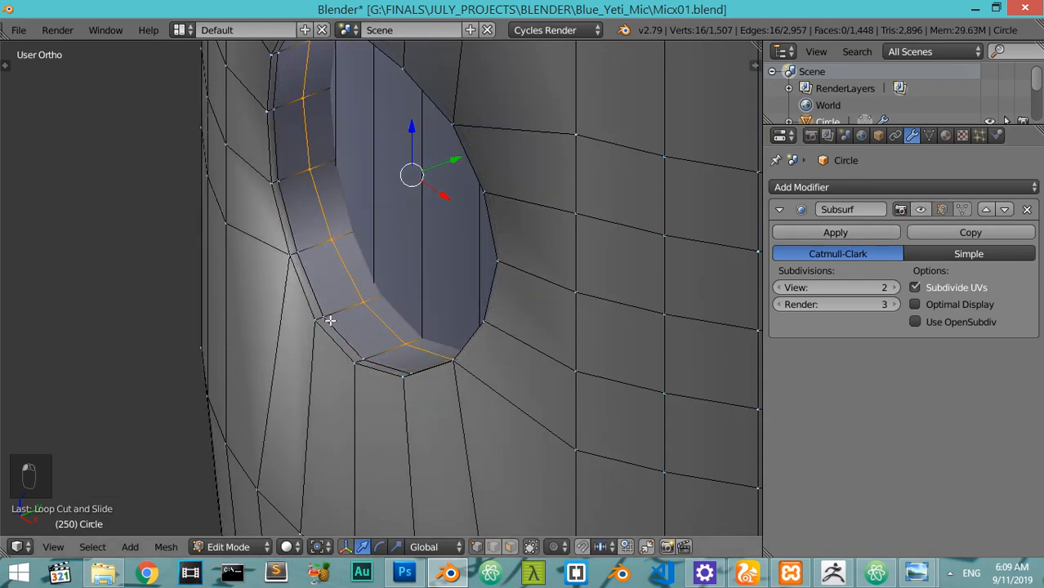
{"action": "scroll", "coordinate": [330, 326], "scroll_direction": "up", "scroll_amount": 2}
{"action": "key", "text": "ctrl+r"}
{"action": "left_click", "coordinate": [329, 325]}
{"action": "key", "text": "Tab"}
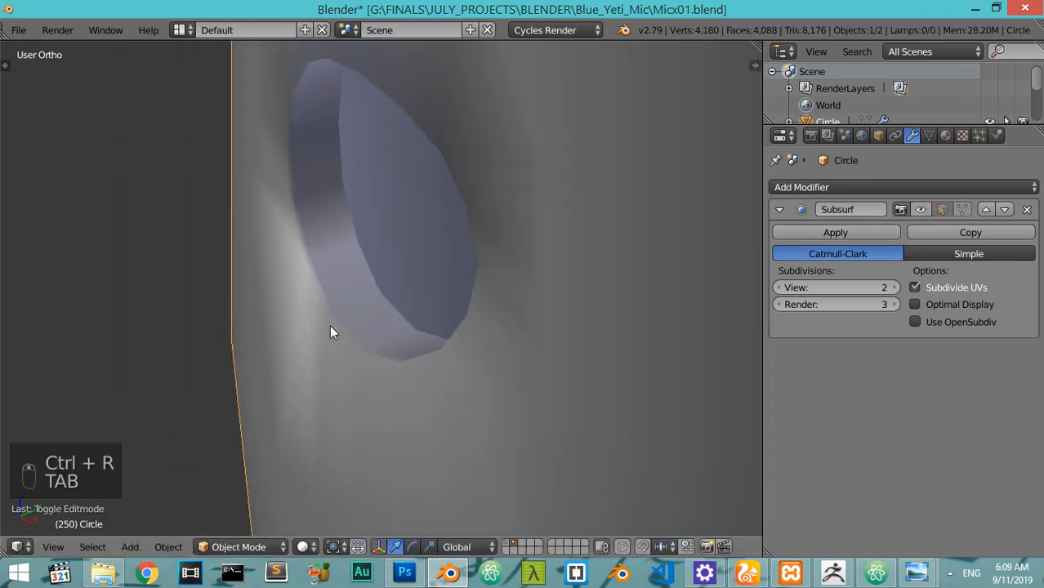
Examine the volume knob on the front reference image from an empty layer and return to the body's layer
{"action": "key", "text": "alt+h"}
{"action": "key", "text": "KP_1"}
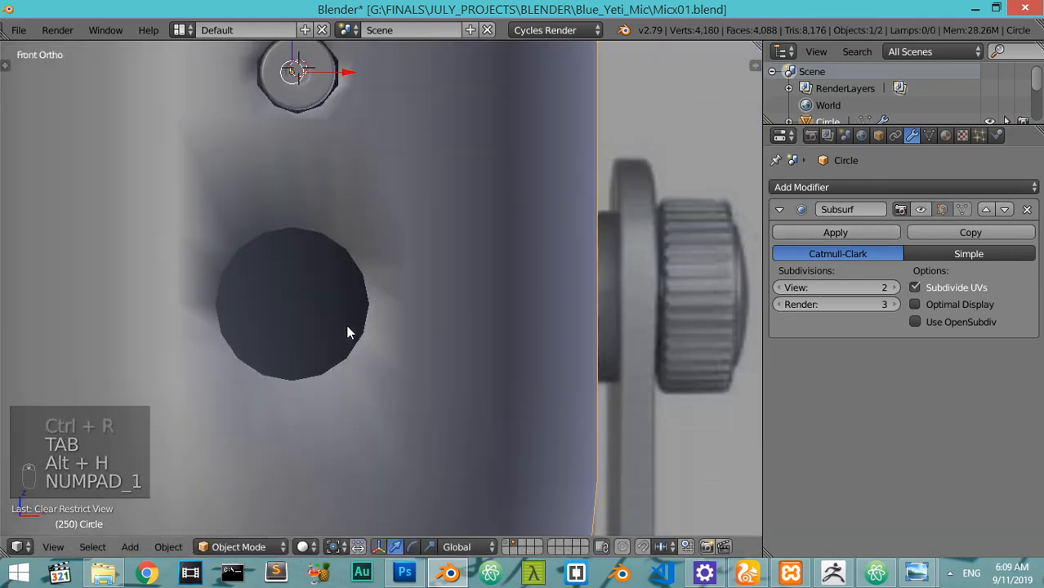
{"action": "scroll", "coordinate": [346, 324], "scroll_direction": "down", "scroll_amount": 5}
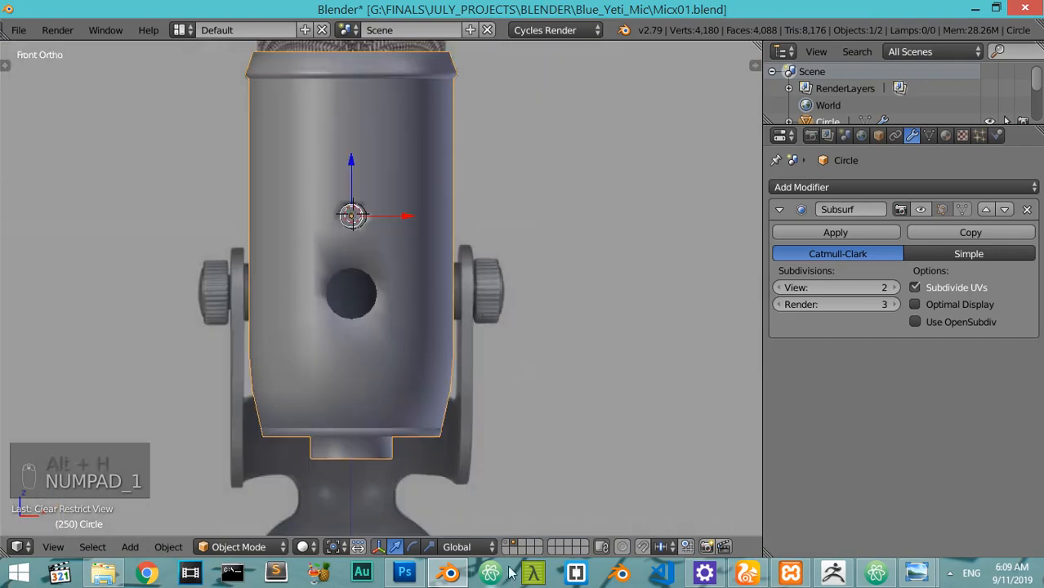
{"action": "left_click", "coordinate": [521, 544]}
{"action": "scroll", "coordinate": [453, 452], "scroll_direction": "up", "scroll_amount": 8}
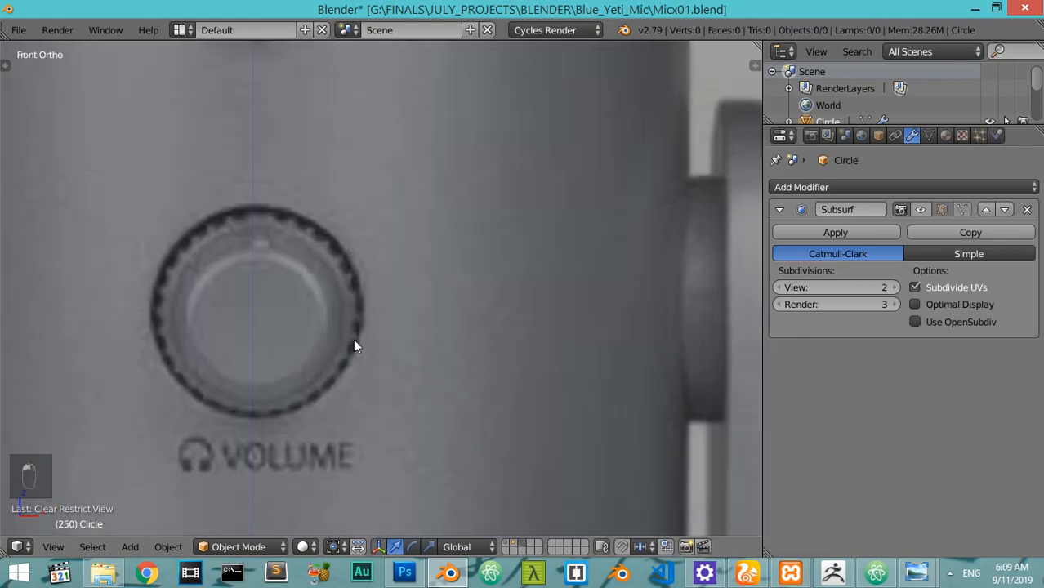
{"action": "middle_click_drag", "start_coordinate": [354, 340], "coordinate": [392, 336], "text": "shift"}
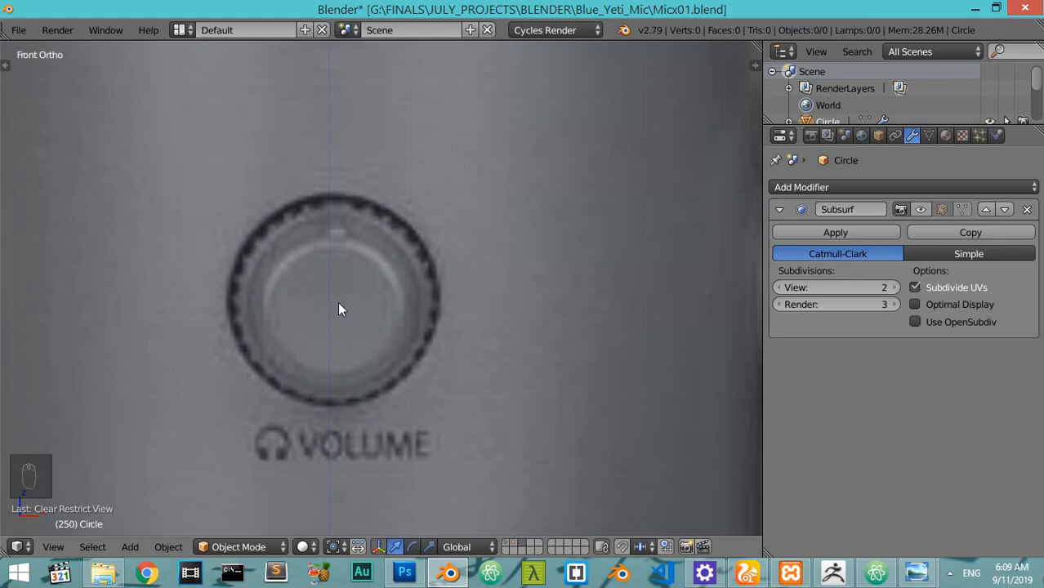
{"action": "left_click", "coordinate": [512, 539]}
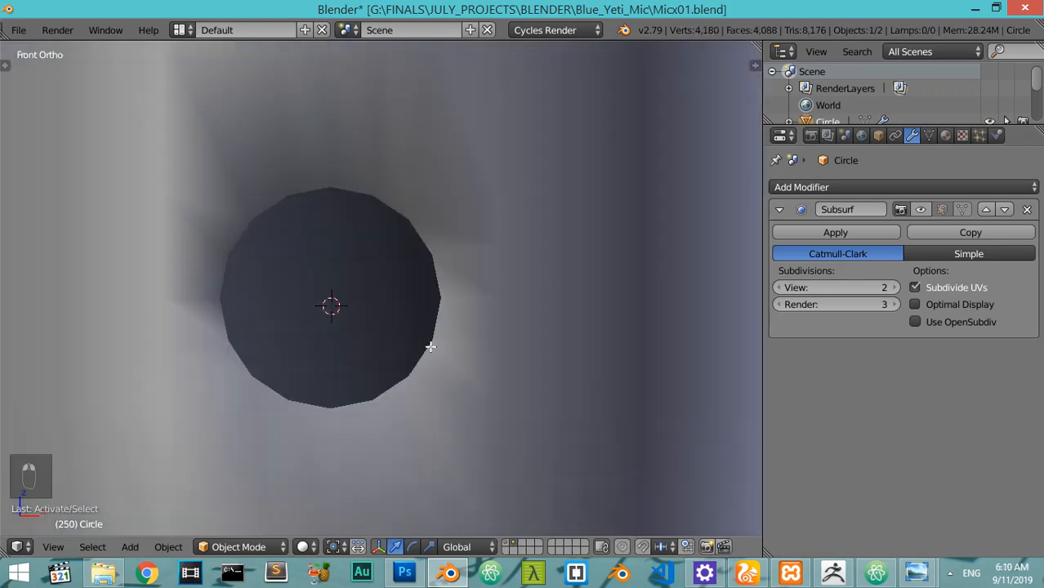
Select the front rim loop of the volume hole and snap the 3D cursor to it
{"action": "key", "text": "Tab"}
{"action": "middle_click_drag", "start_coordinate": [429, 345], "coordinate": [371, 390]}
{"action": "right_click", "coordinate": [373, 356], "text": "alt"}
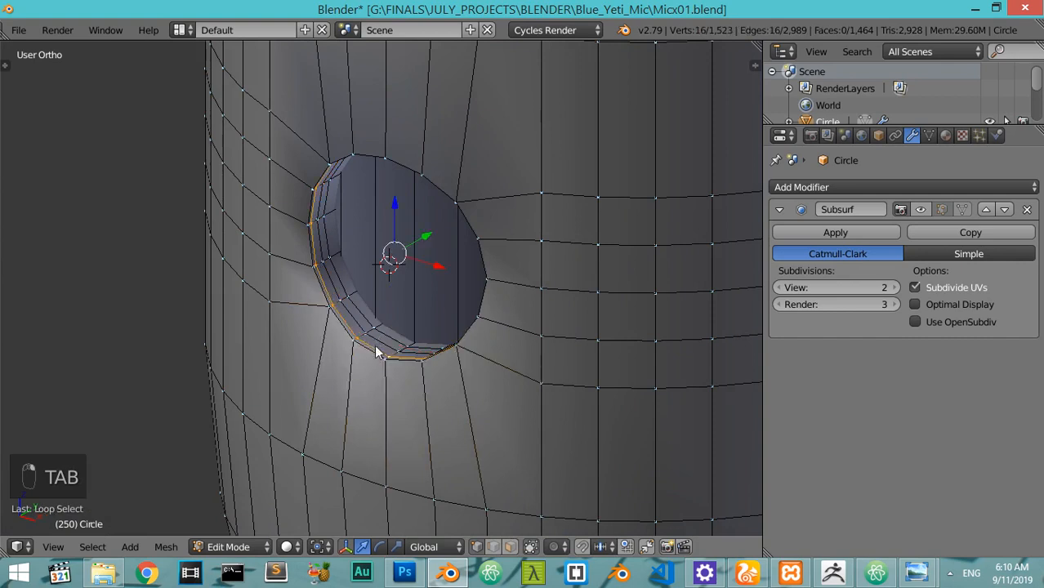
{"action": "key", "text": "shift+s"}
{"action": "left_click", "coordinate": [375, 345]}
{"action": "key", "text": "Tab"}
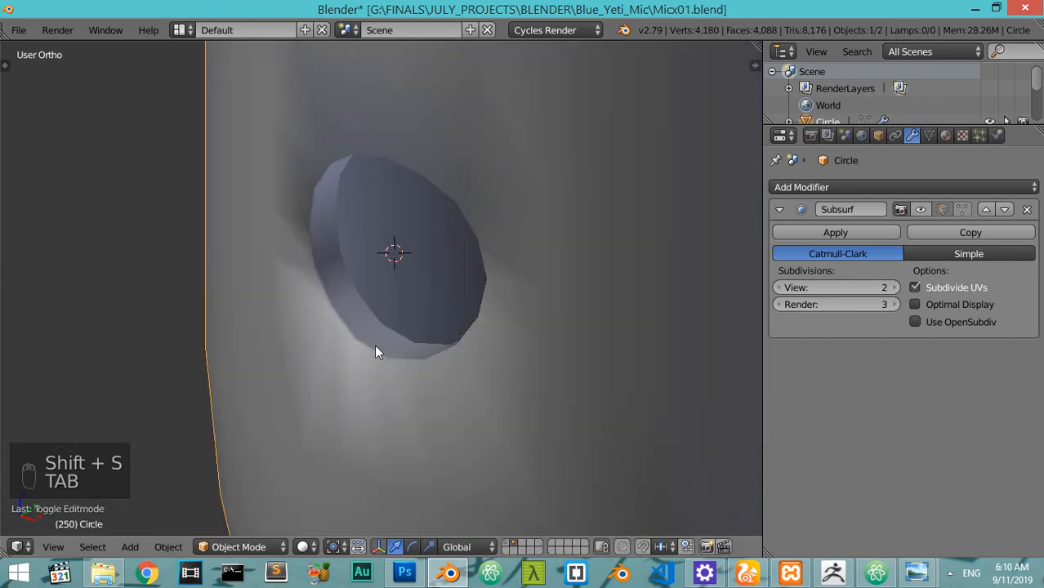
Add a 16-vertex circle mesh at the 3D cursor on the empty layer, in front view over the volume knob
{"action": "left_click", "coordinate": [517, 549]}
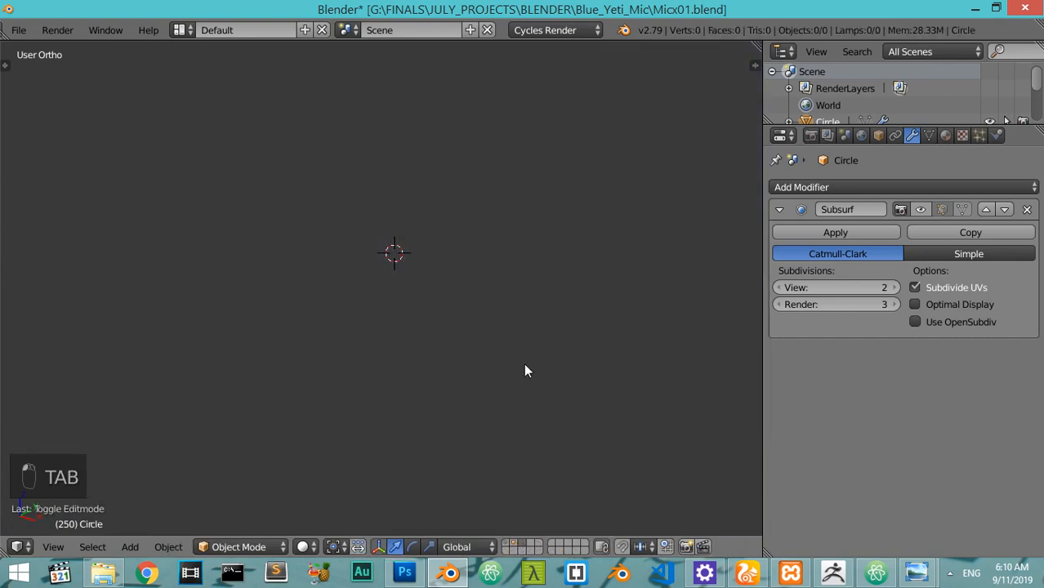
{"action": "key", "text": "KP_1"}
{"action": "key", "text": "shift+a"}
{"action": "mouse_move", "coordinate": [350, 265]}
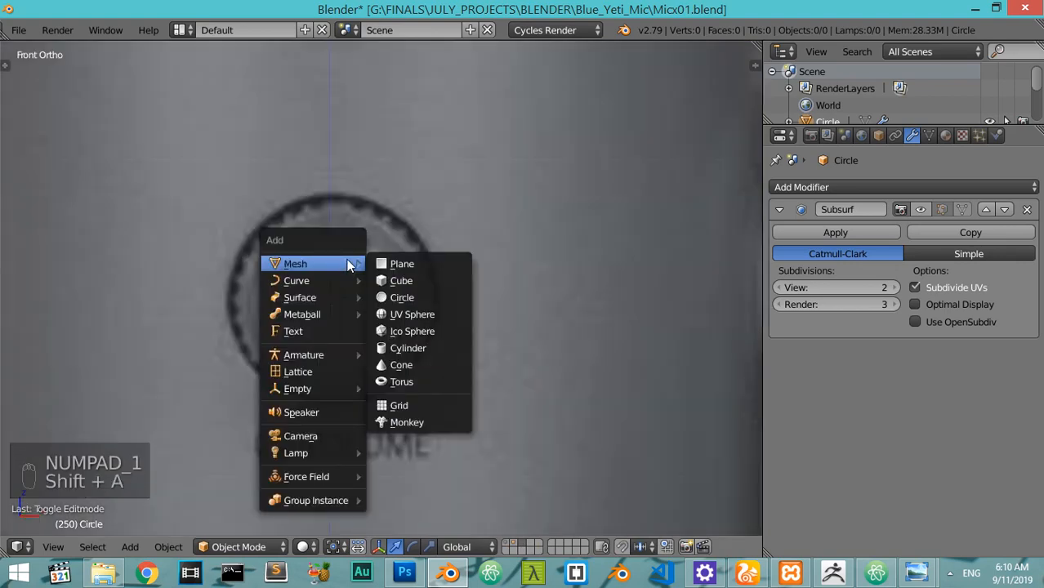
{"action": "left_click", "coordinate": [427, 305]}
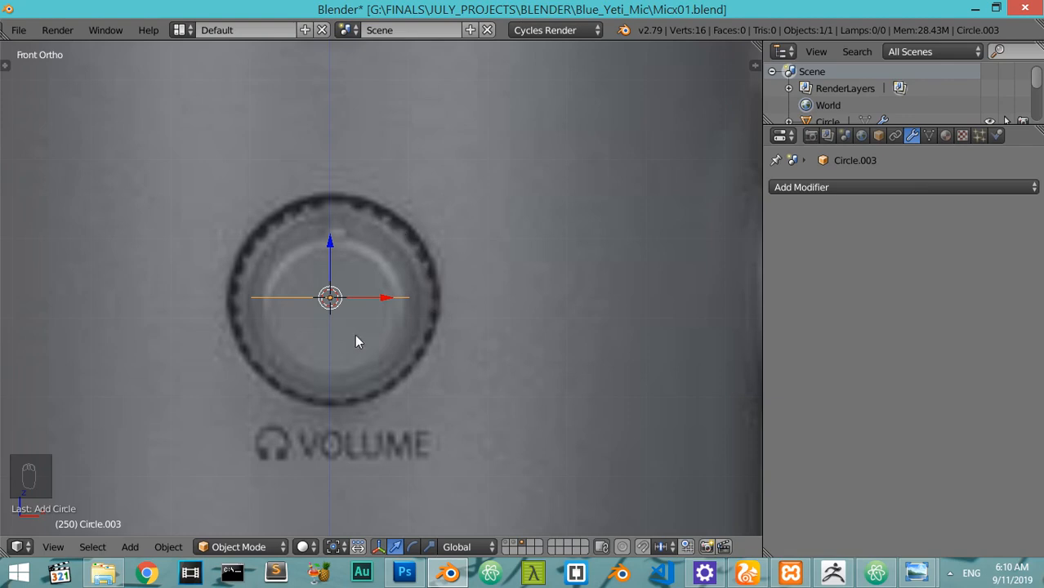
Set the new circle's vertex count to 64
{"action": "key", "text": "F6"}
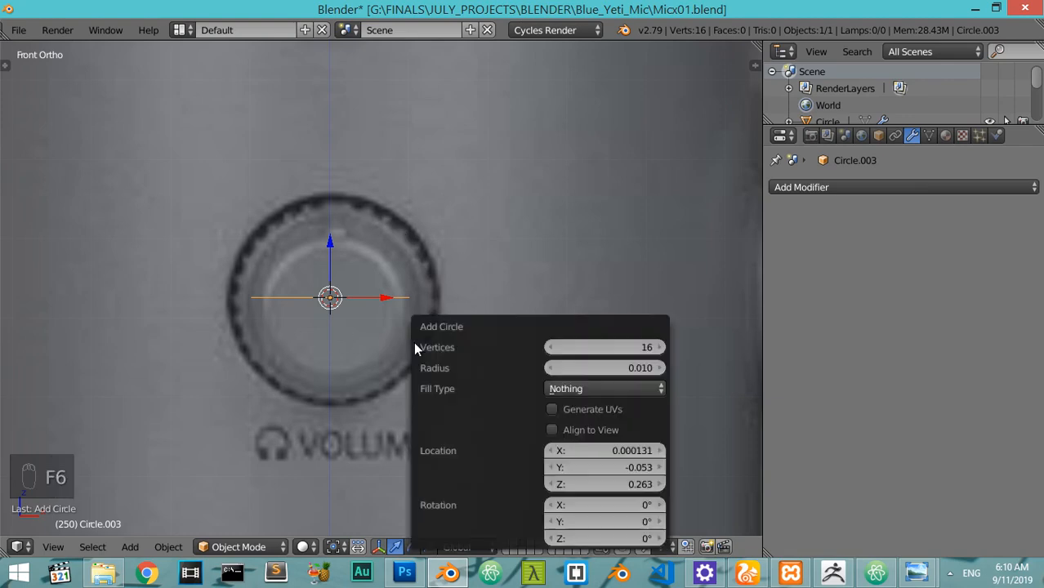
{"action": "left_click", "coordinate": [585, 348]}
{"action": "type", "text": "64"}
{"action": "key", "text": "Return"}
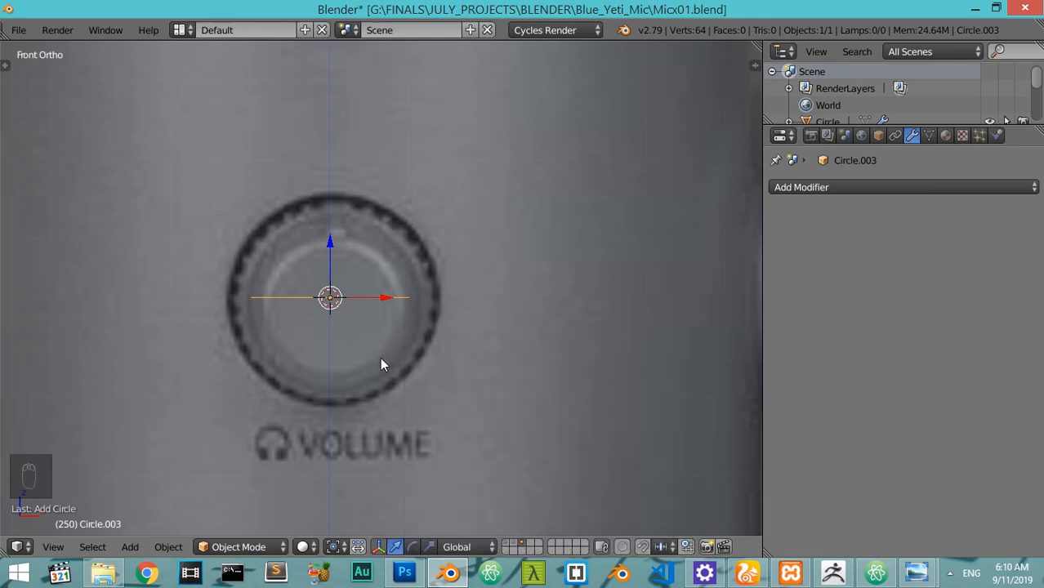
Rotate the circle 90 degrees about X and scale it up to match the volume knob's outer outline on the reference
{"action": "key", "text": "r"}
{"action": "key", "text": "x"}
{"action": "key", "text": "9"}
{"action": "key", "text": "0"}
{"action": "key", "text": "Return"}
{"action": "key", "text": "s"}
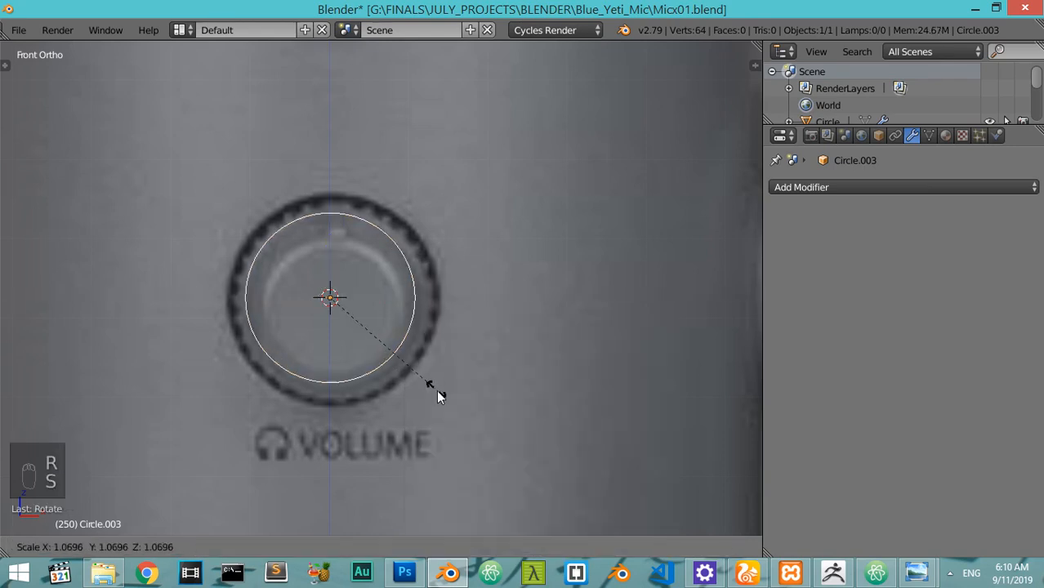
{"action": "left_click", "coordinate": [637, 443]}
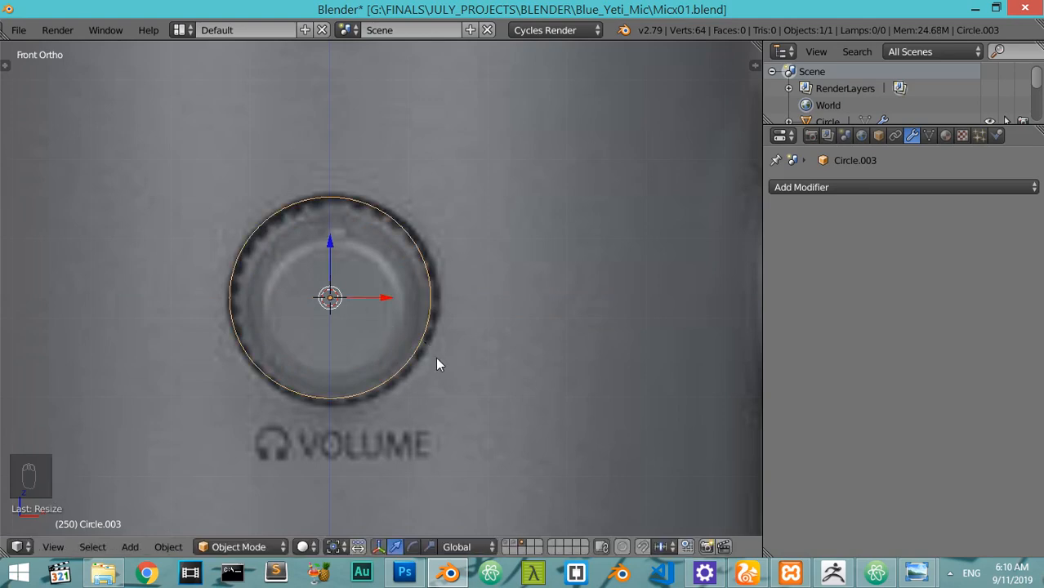
Extrude the circle about 0.006 forward along negative Y to form the knob's rim wall
{"action": "key", "text": "KP_3"}
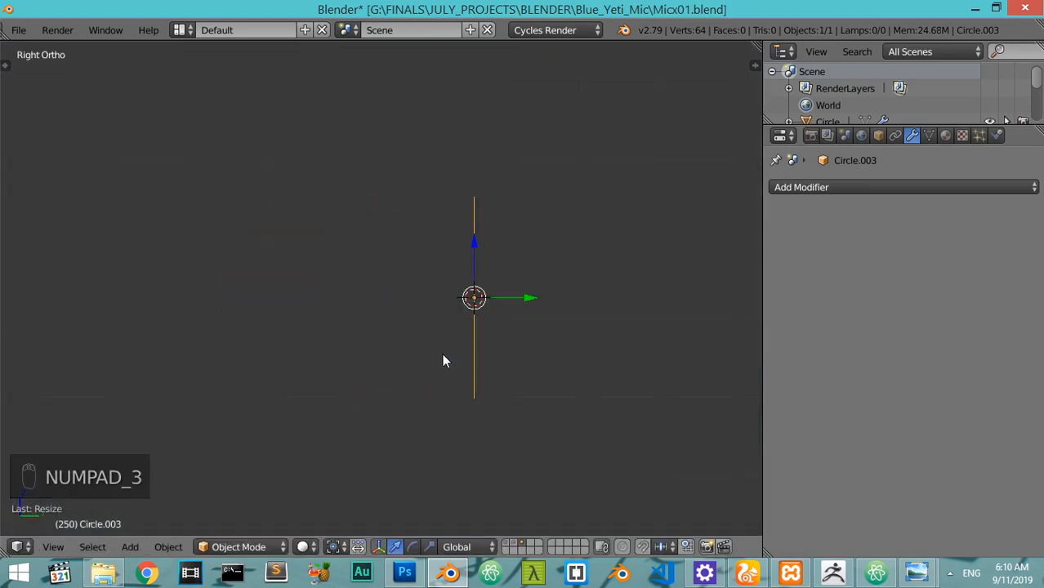
{"action": "key", "text": "Tab"}
{"action": "key", "text": "e"}
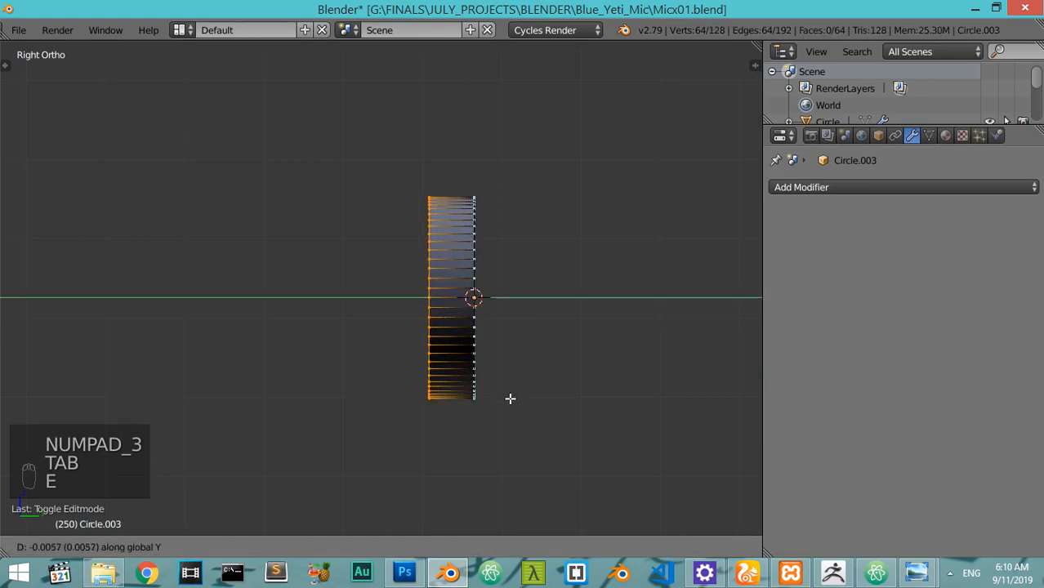
{"action": "left_click", "coordinate": [509, 399]}
Extrude the rim's front loop inward in place, scaled to 0.8
{"action": "key", "text": "KP_1"}
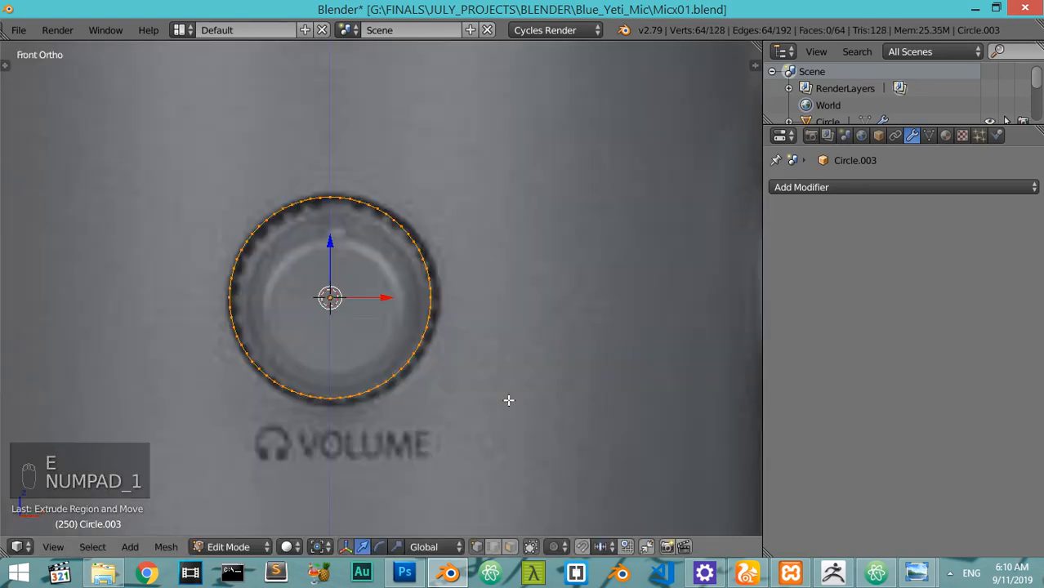
{"action": "key", "text": "z"}
{"action": "type", "text": "es"}
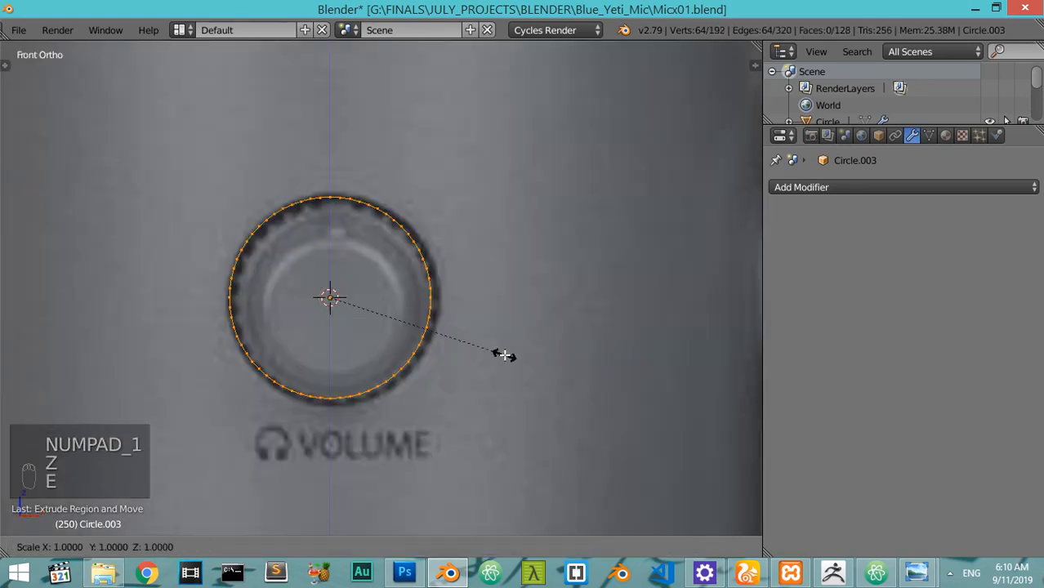
{"action": "type", "text": ".8"}
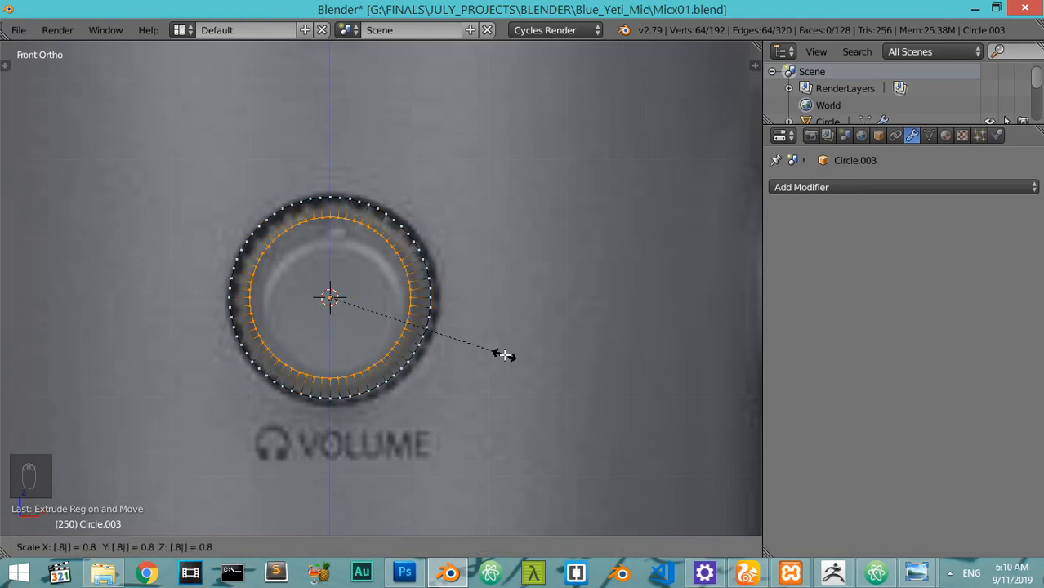
{"action": "key", "text": "Return"}
Extrude the inner loop forward along Y to form the knob's narrower cap and adjust its depth
{"action": "key", "text": "KP_3"}
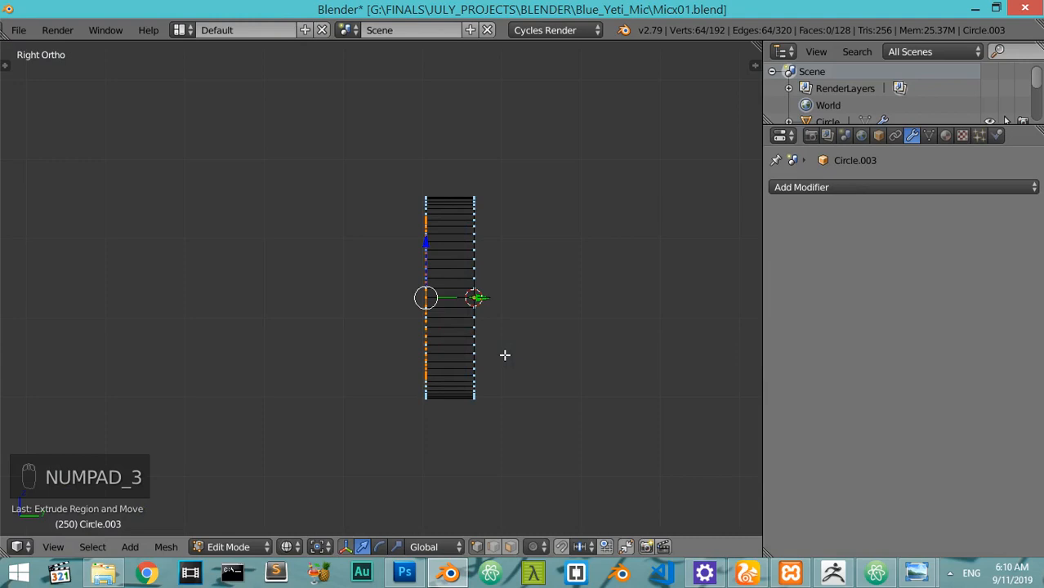
{"action": "key", "text": "e"}
{"action": "left_click", "coordinate": [422, 388]}
{"action": "key", "text": "KP_1"}
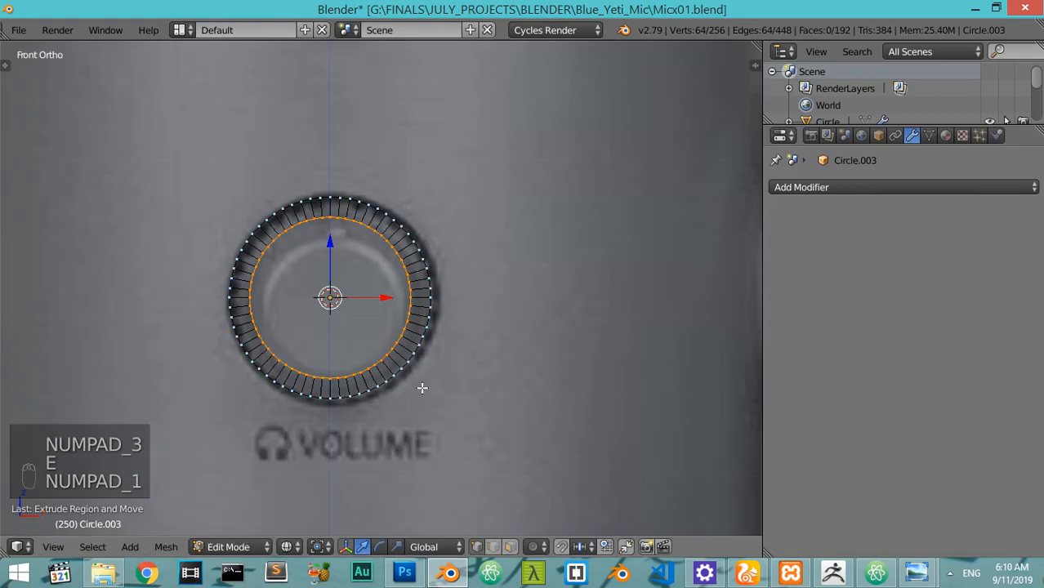
{"action": "key", "text": "KP_3"}
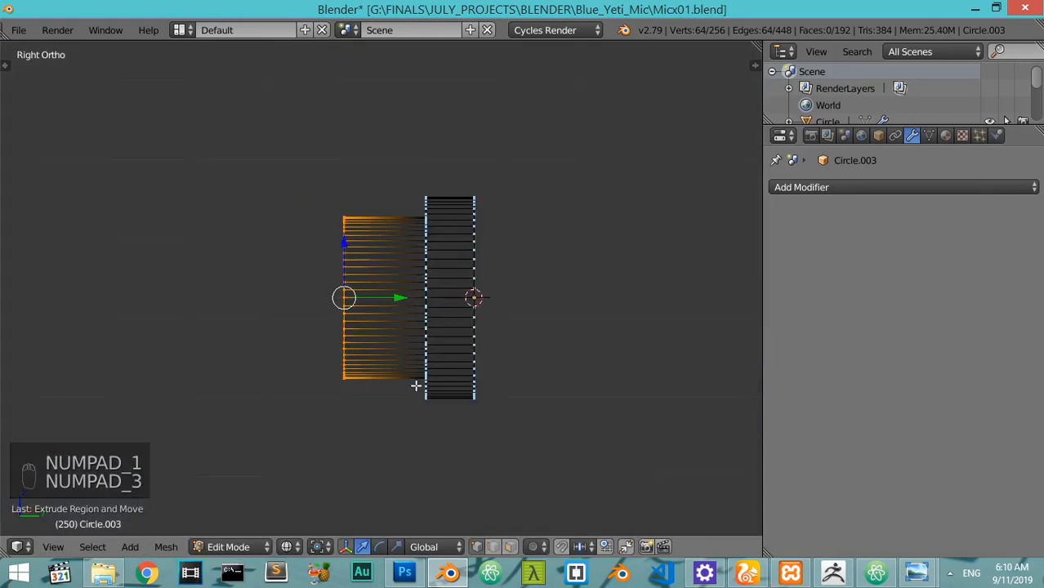
{"action": "left_click_drag", "start_coordinate": [393, 295], "coordinate": [387, 319]}
{"action": "middle_click_drag", "start_coordinate": [387, 320], "coordinate": [454, 390]}
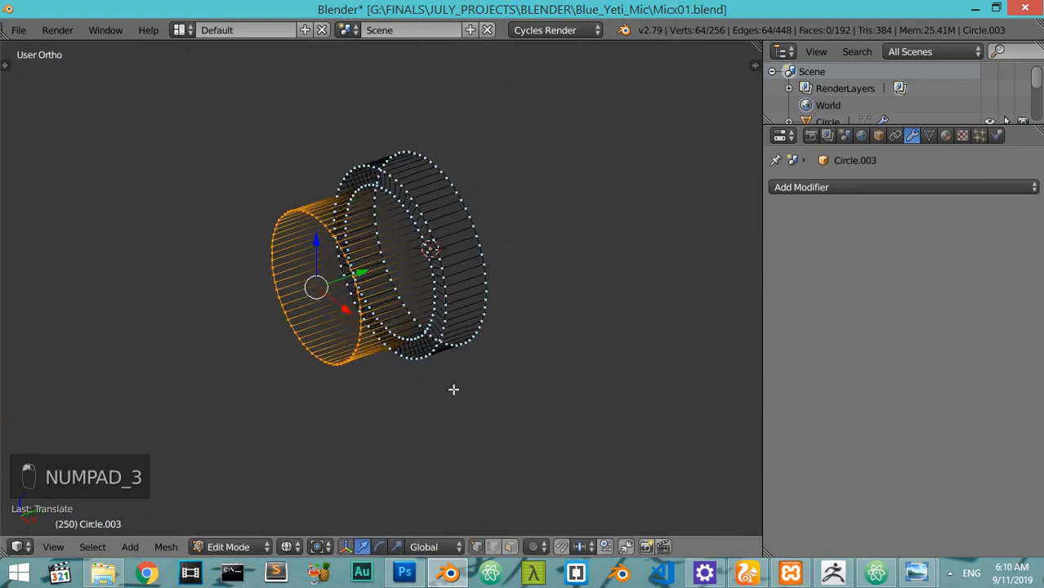
Taper the cap by scaling its front loop to 0.96 on all axes except Y
{"action": "key", "text": "z"}
{"action": "key", "text": "s"}
{"action": "key", "text": "y"}
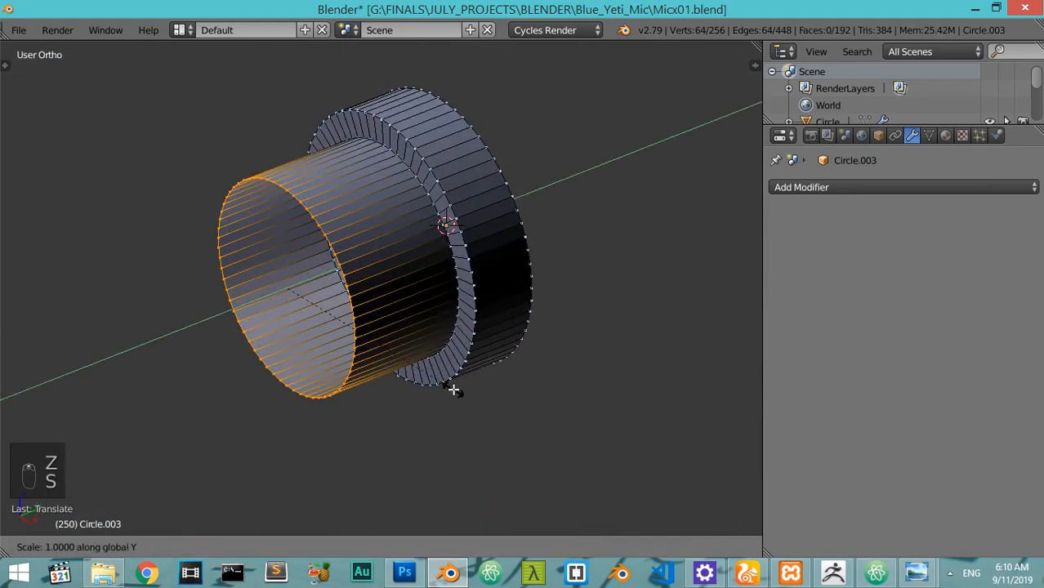
{"action": "key", "text": "Escape"}
{"action": "key", "text": "s"}
{"action": "key", "text": "shift+y"}
{"action": "type", "text": ".9"}
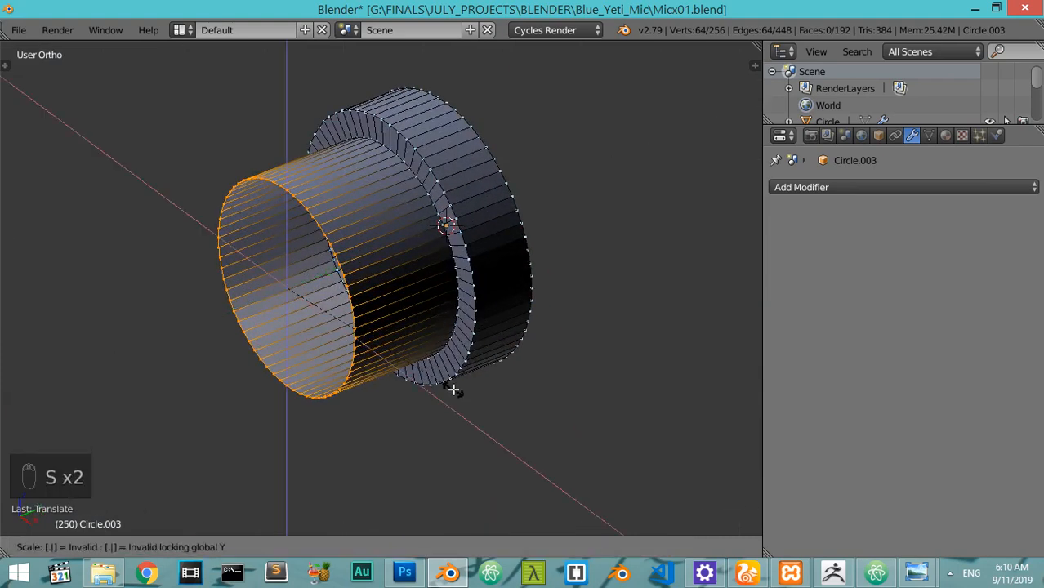
{"action": "type", "text": "6"}
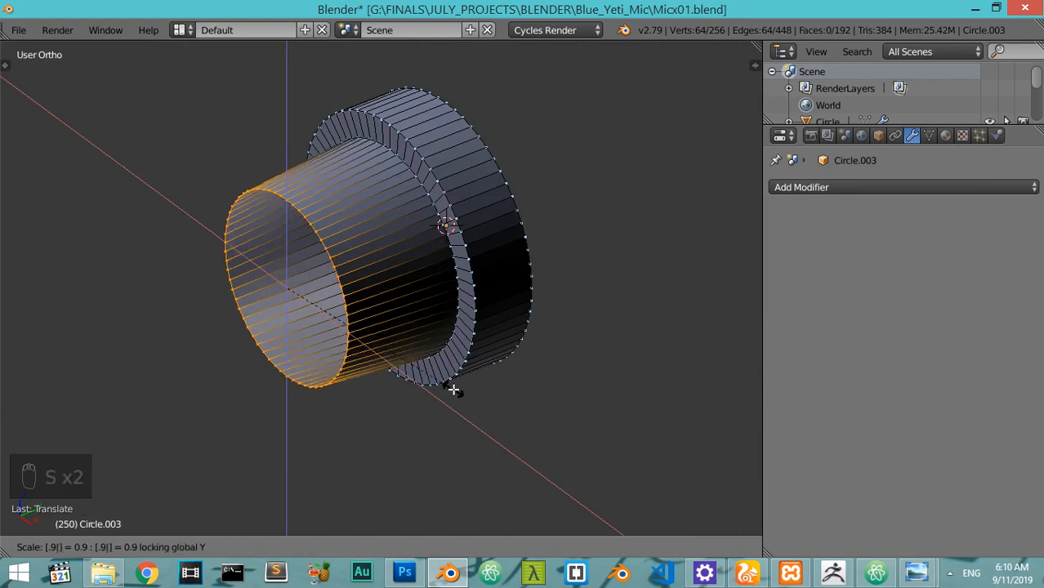
{"action": "left_click", "coordinate": [453, 389]}
Extrude the cap's front loop inward twice, scaled to 0.9 and then to 0.5
{"action": "type", "text": "e"}
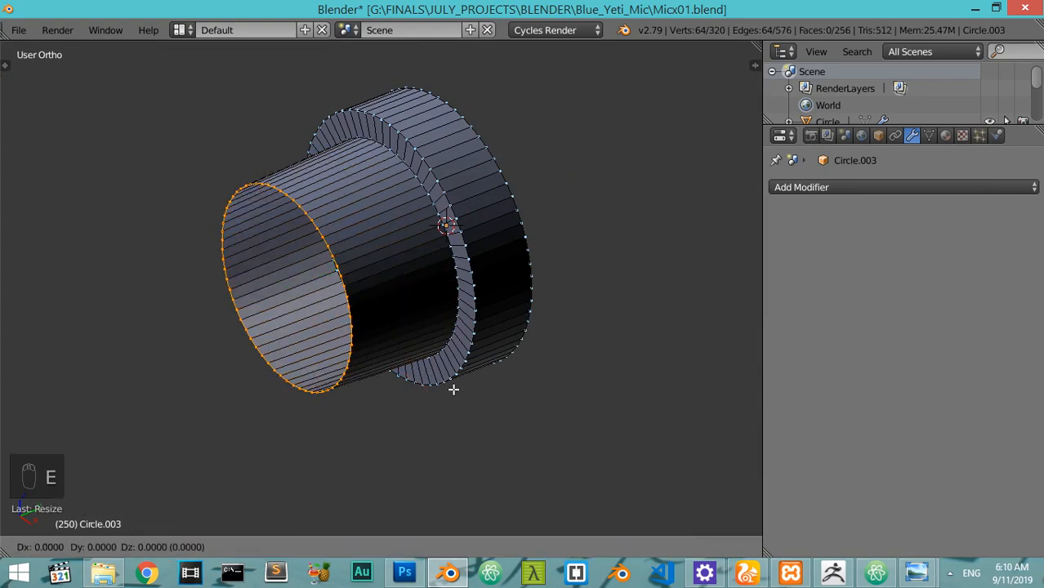
{"action": "type", "text": "s.9"}
{"action": "key", "text": "Return"}
{"action": "type", "text": "es.5"}
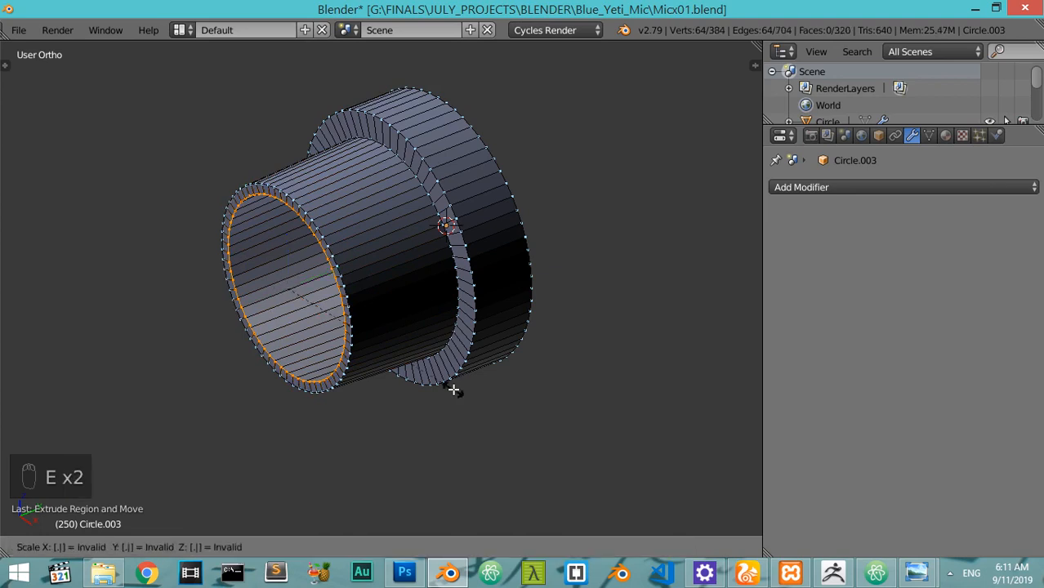
{"action": "key", "text": "Return"}
Extrude the innermost loop inward again, scaled to 0.5, and fill the remaining centre hole with a face
{"action": "key", "text": "KP_1"}
{"action": "key", "text": "z"}
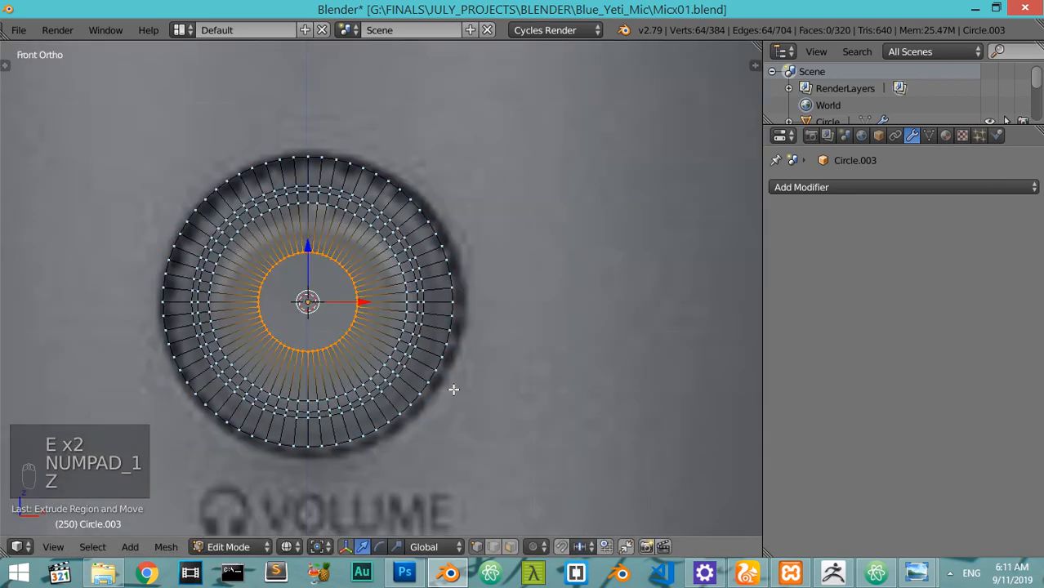
{"action": "type", "text": "es"}
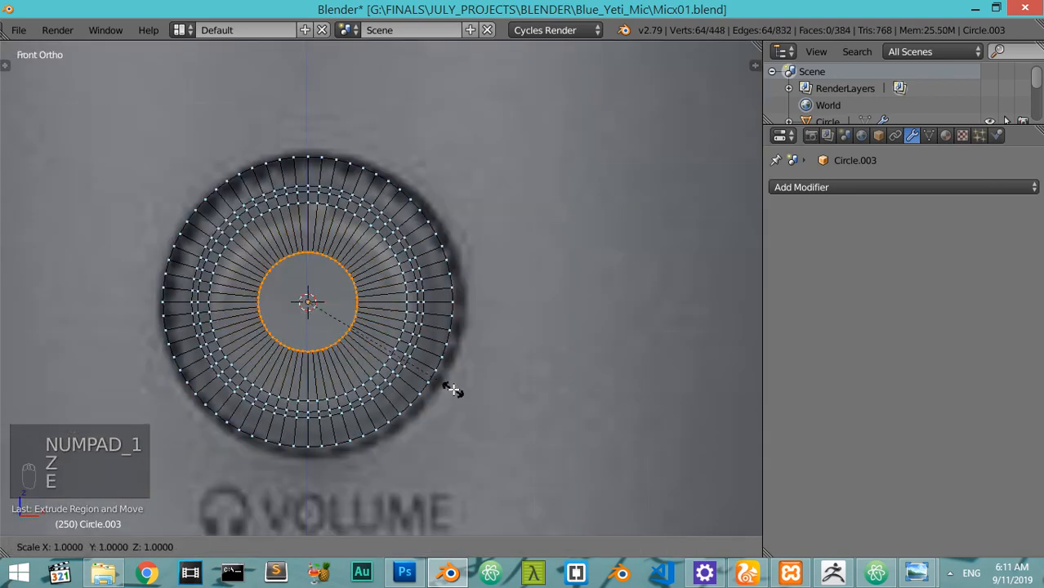
{"action": "type", "text": ".5"}
{"action": "key", "text": "Return"}
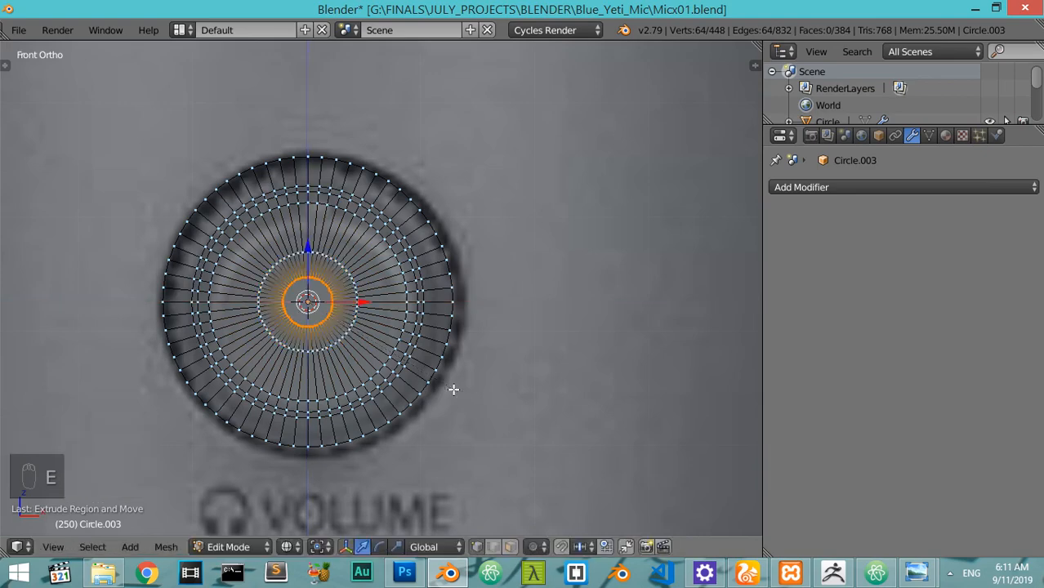
{"action": "key", "text": "f"}
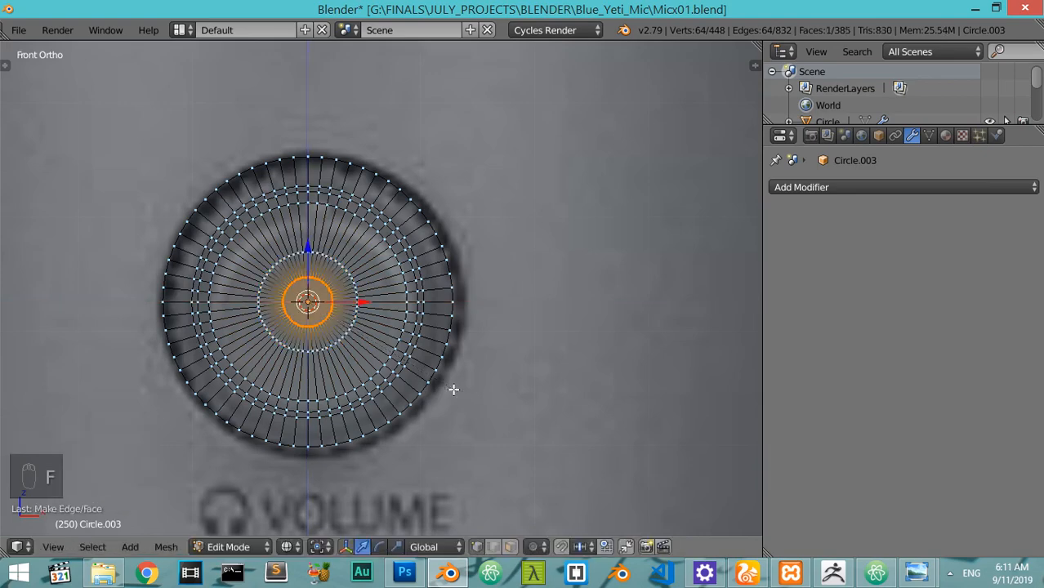
Select the loops at the junction of rim and cap in top view and move them slightly forward along Y
{"action": "key", "text": "Tab"}
{"action": "mouse_move", "coordinate": [466, 326]}
{"action": "middle_mouse_down"}
{"action": "mouse_move", "coordinate": [387, 364]}
{"action": "mouse_move", "coordinate": [466, 296]}
{"action": "mouse_move", "coordinate": [416, 344]}
{"action": "middle_mouse_up"}
{"action": "key", "text": "z"}
{"action": "key", "text": "KP_7"}
{"action": "key", "text": "Tab"}
{"action": "key", "text": "z"}
{"action": "key", "text": "a"}
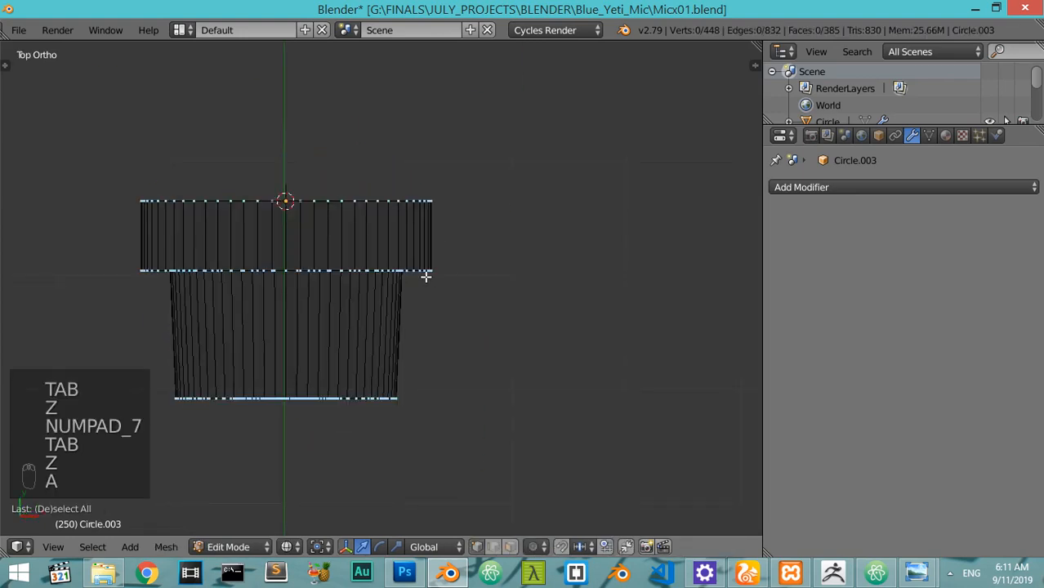
{"action": "key", "text": "b"}
{"action": "left_click_drag", "start_coordinate": [467, 240], "coordinate": [88, 296]}
{"action": "left_click_drag", "start_coordinate": [288, 223], "coordinate": [288, 232]}
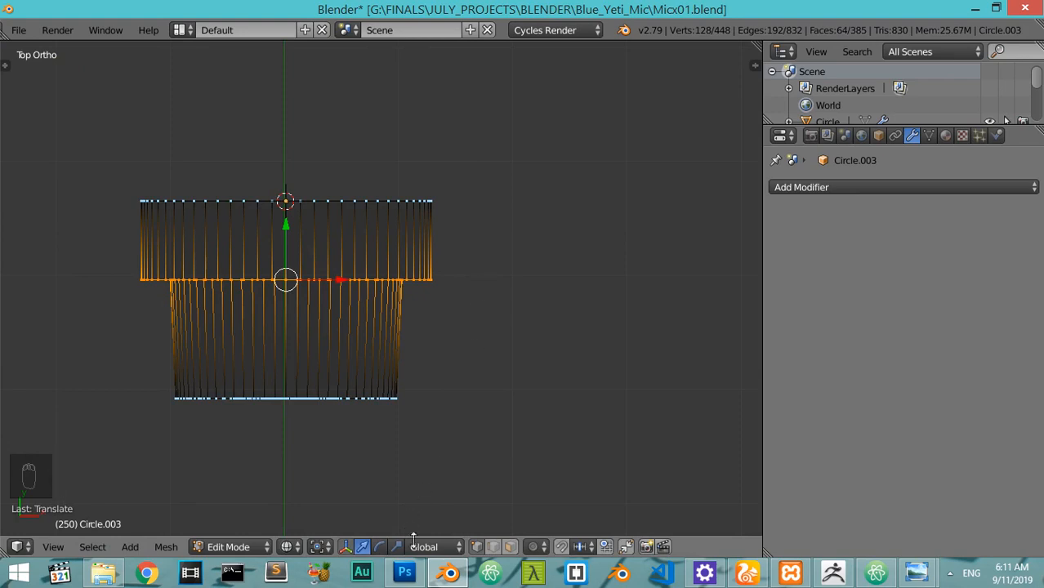
{"action": "key", "text": "ctrl+r"}
{"action": "left_click", "coordinate": [442, 239]}
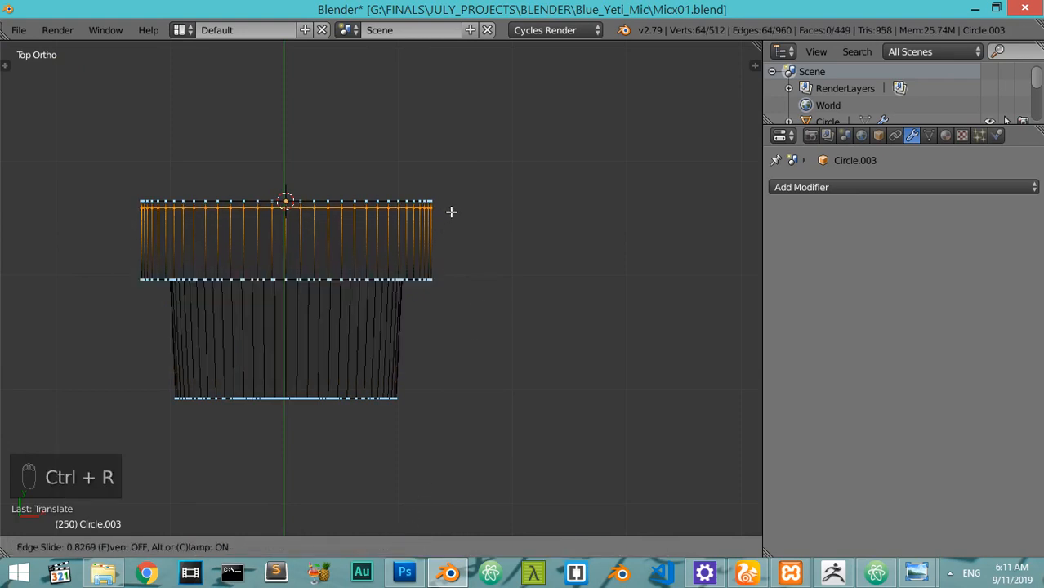
{"action": "left_click", "coordinate": [451, 212]}
{"action": "key", "text": "ctrl+r"}
{"action": "left_click", "coordinate": [437, 241]}
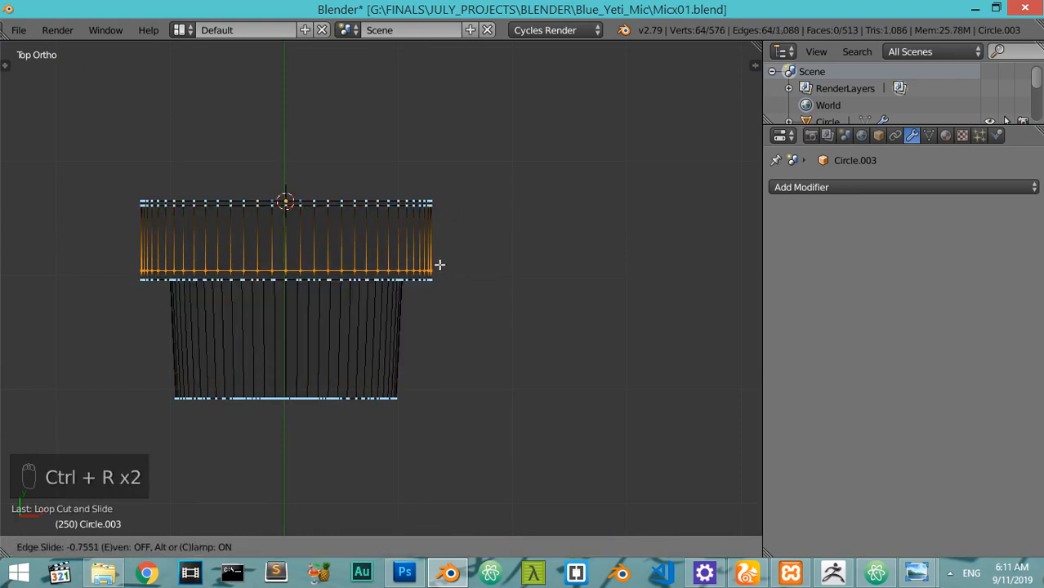
{"action": "left_click", "coordinate": [438, 269]}
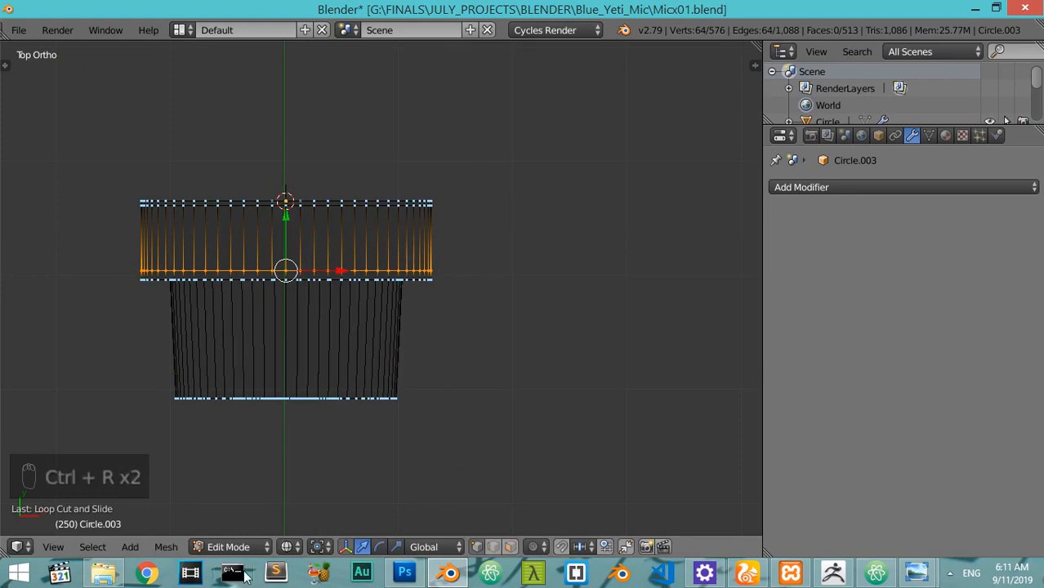
{"action": "key", "text": "x"}
{"action": "left_click", "coordinate": [352, 317]}
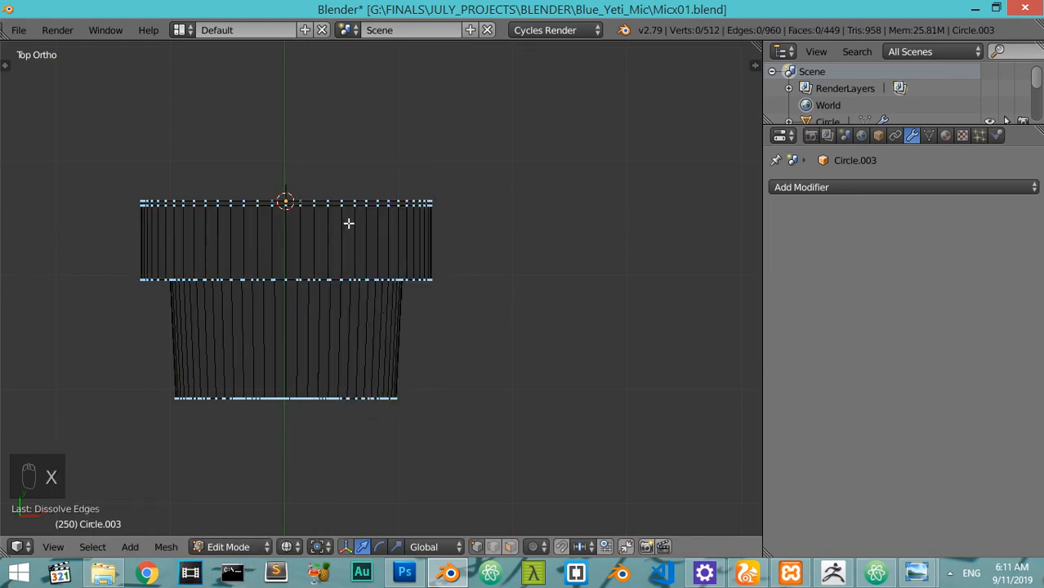
{"action": "right_click", "coordinate": [341, 210], "text": "alt"}
{"action": "key", "text": "x"}
{"action": "left_click", "coordinate": [345, 208]}
Select the ring of faces around the rim's side wall and reduce it to every other face with Checker Deselect
{"action": "key", "text": "z"}
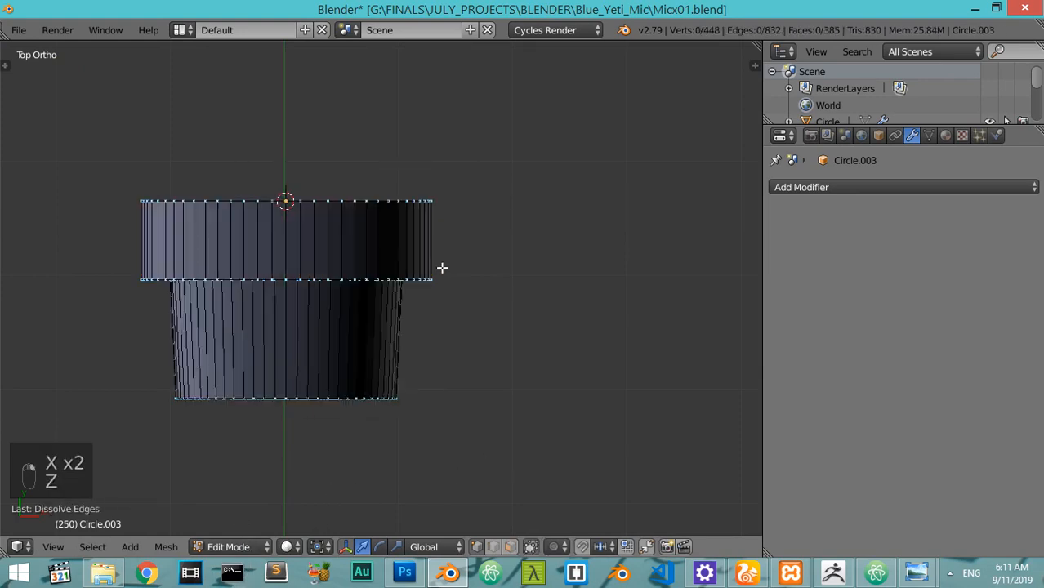
{"action": "left_click", "coordinate": [511, 548]}
{"action": "right_click", "coordinate": [415, 271], "text": "alt"}
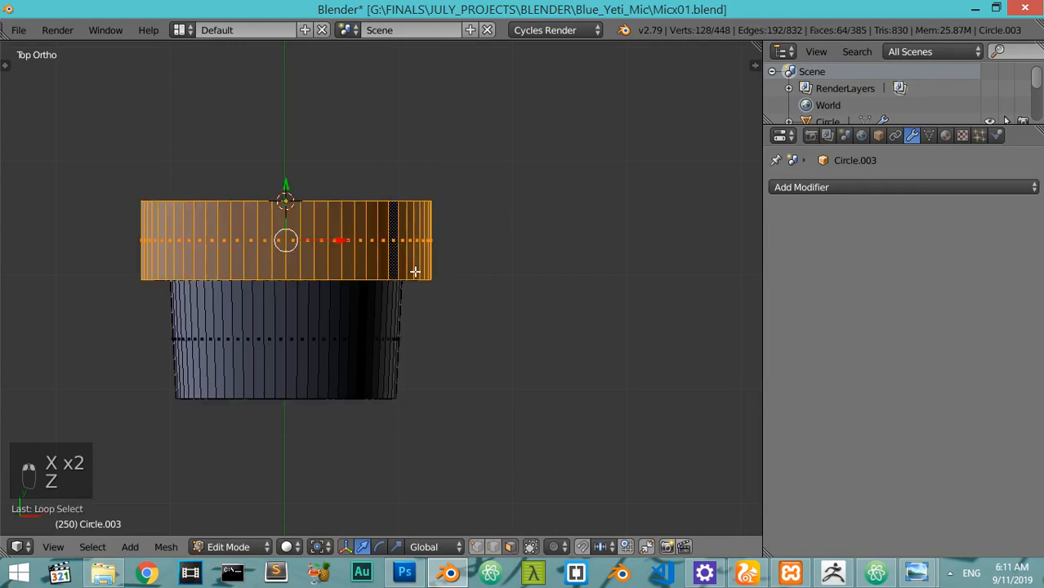
{"action": "left_click", "coordinate": [92, 546]}
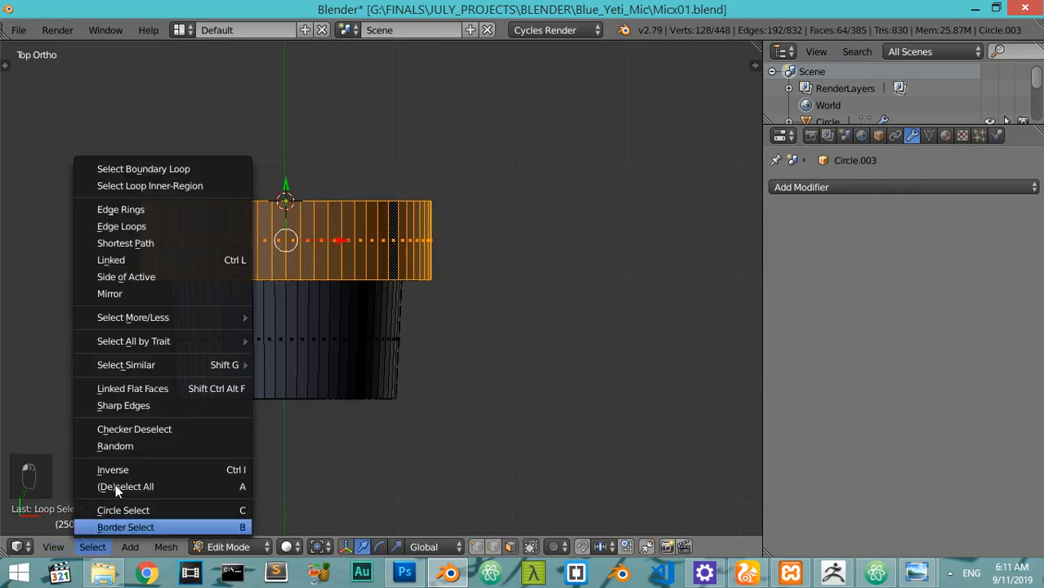
{"action": "left_click", "coordinate": [129, 429]}
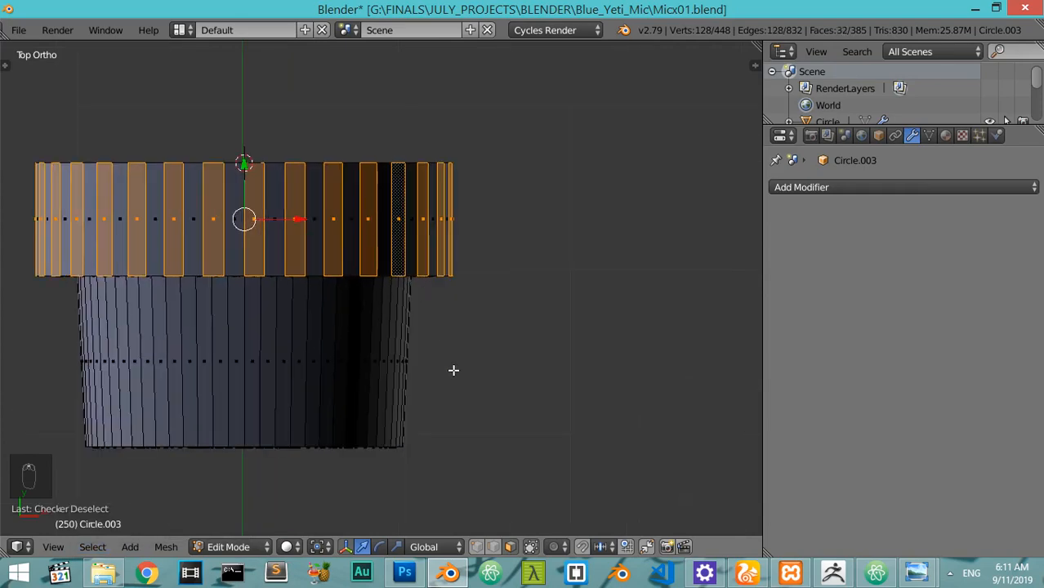
Extrude the alternating rim faces outward, scaled to 1.1 on all axes except Y, to form the knob's ridges
{"action": "middle_click_drag", "start_coordinate": [454, 369], "coordinate": [445, 300]}
{"action": "key", "text": "KP_1"}
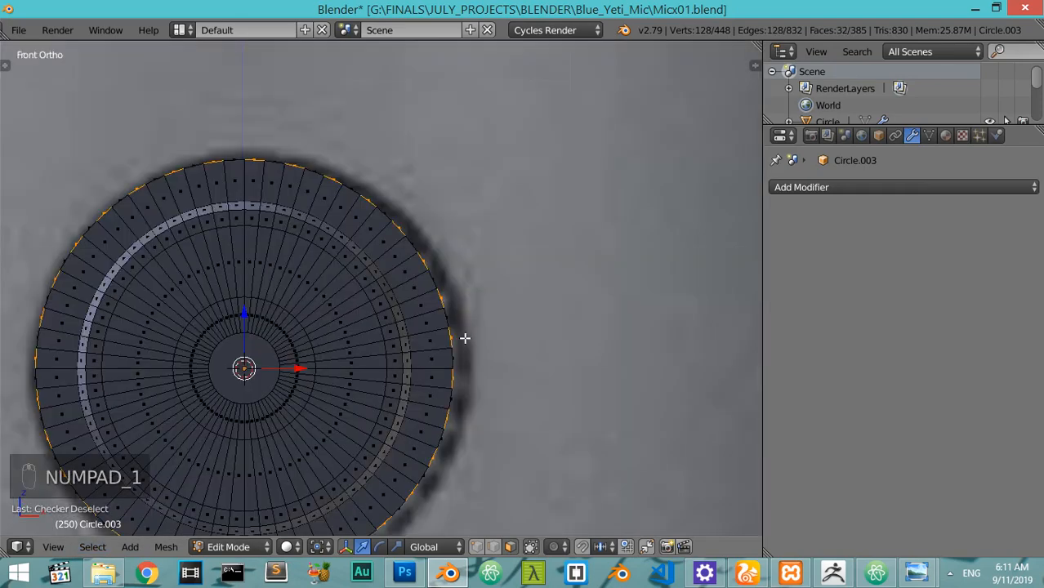
{"action": "key", "text": "e"}
{"action": "key", "text": "s"}
{"action": "key", "text": "shift+y"}
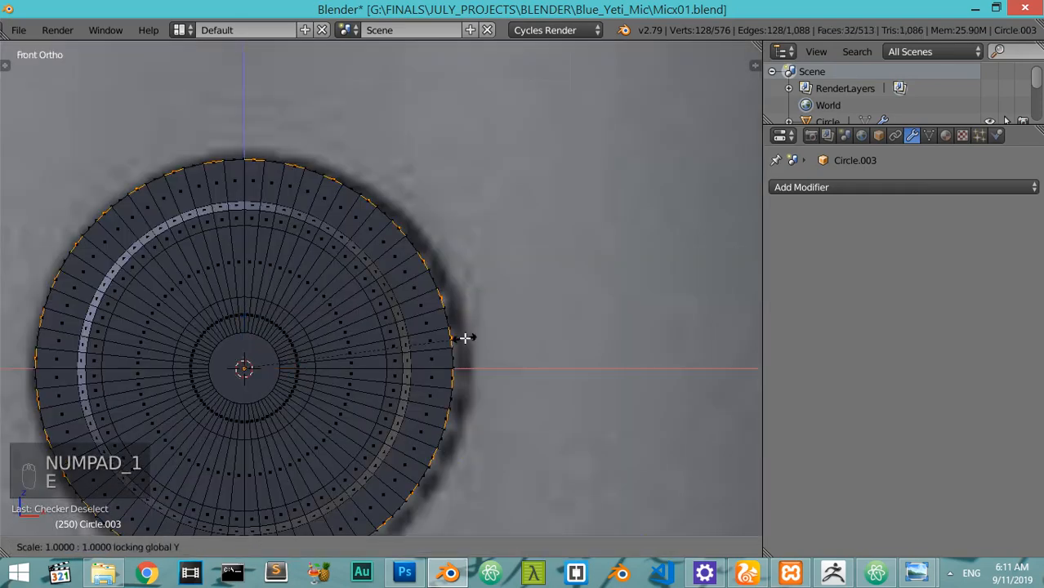
{"action": "type", "text": "1.1"}
{"action": "key", "text": "Return"}
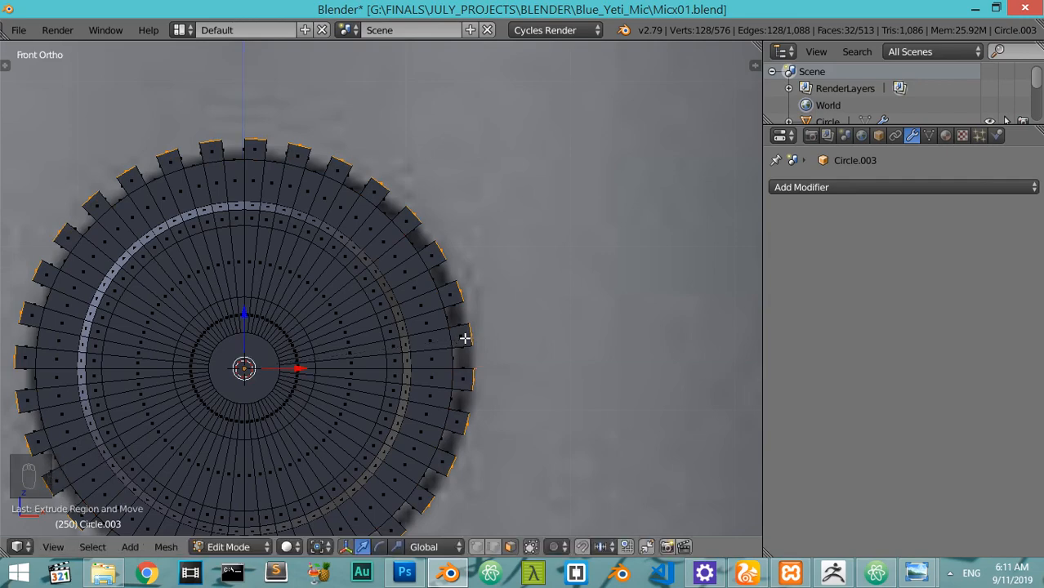
Scale the alternating ridge faces slightly inward on all axes except Y, checking them against the reference in wireframe
{"action": "key", "text": "s"}
{"action": "key", "text": "shift+y"}
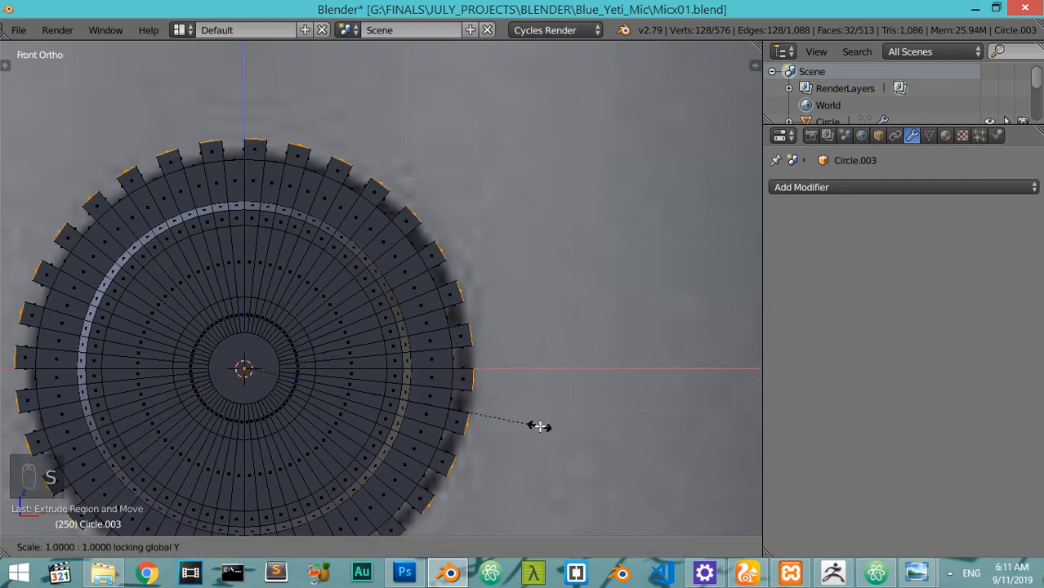
{"action": "left_click", "coordinate": [490, 427]}
{"action": "key", "text": "z"}
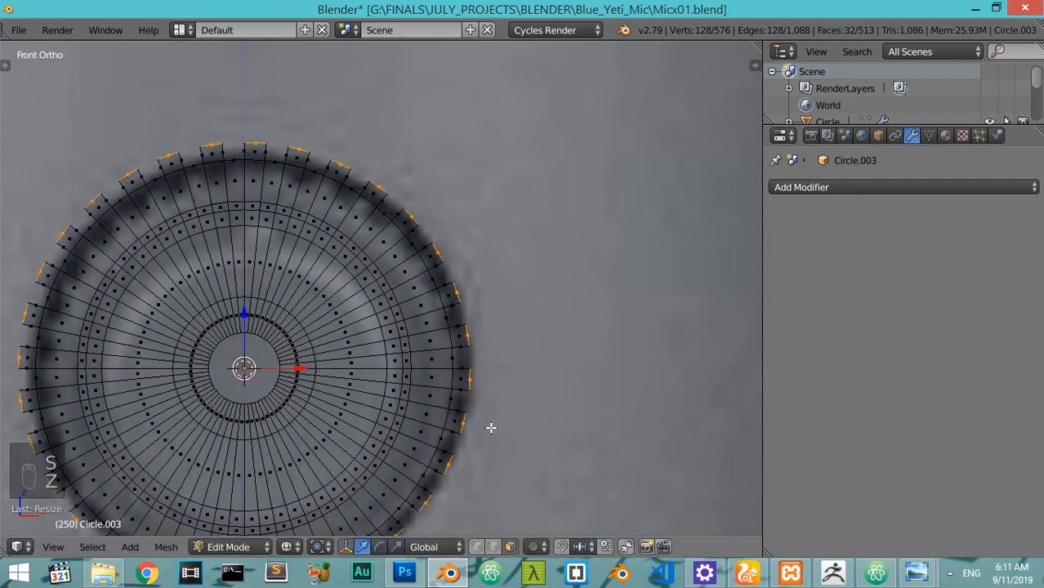
{"action": "key", "text": "z"}
Add a supporting loop cut around the rim's ridges close to each of their two ends
{"action": "middle_click_drag", "start_coordinate": [250, 257], "coordinate": [261, 271]}
{"action": "middle_click_drag", "start_coordinate": [402, 199], "coordinate": [361, 134]}
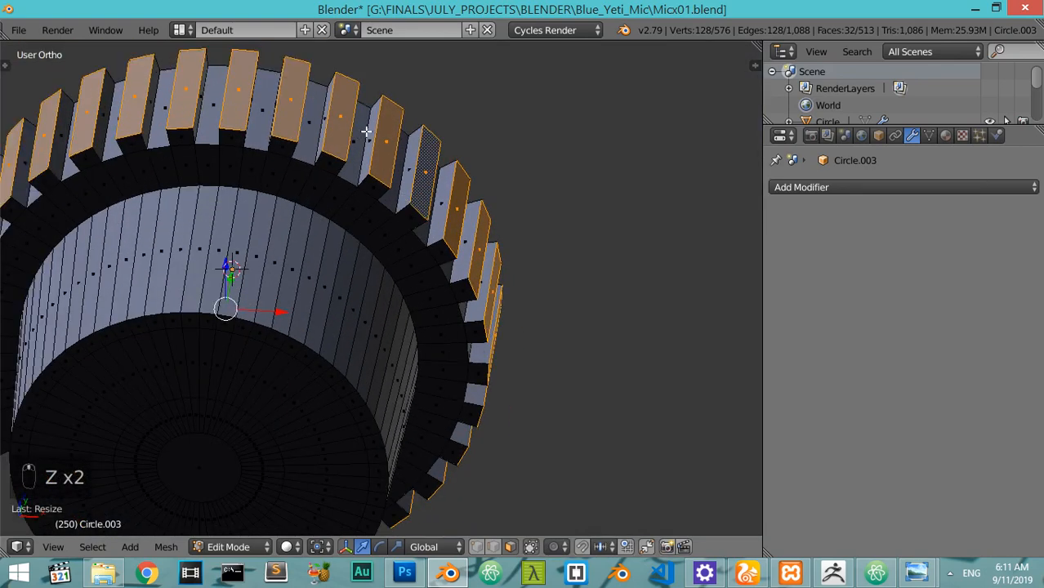
{"action": "key", "text": "ctrl+r"}
{"action": "left_click", "coordinate": [366, 118]}
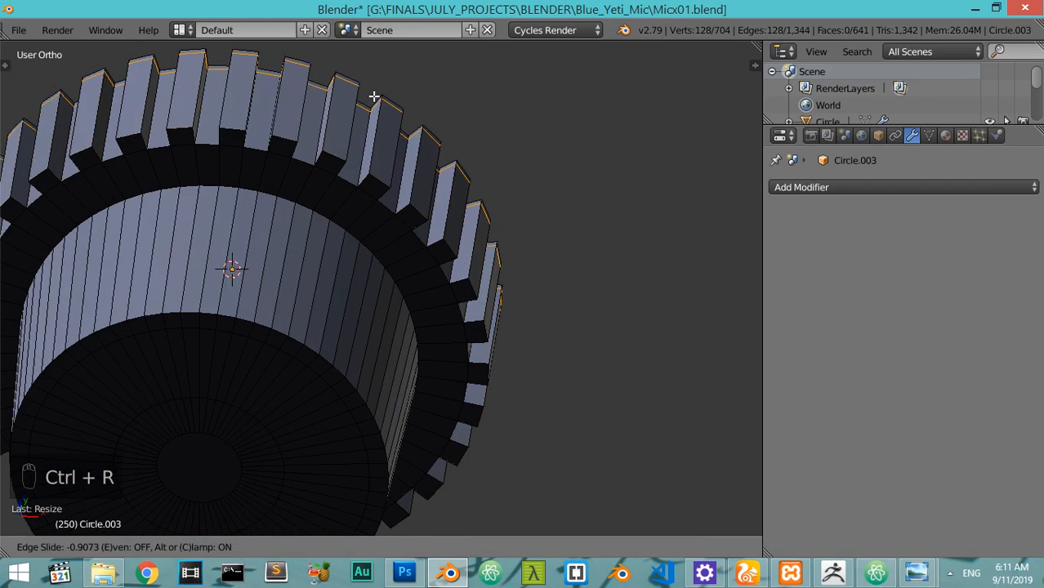
{"action": "left_click", "coordinate": [372, 98]}
{"action": "key", "text": "ctrl+r"}
{"action": "left_click", "coordinate": [356, 116]}
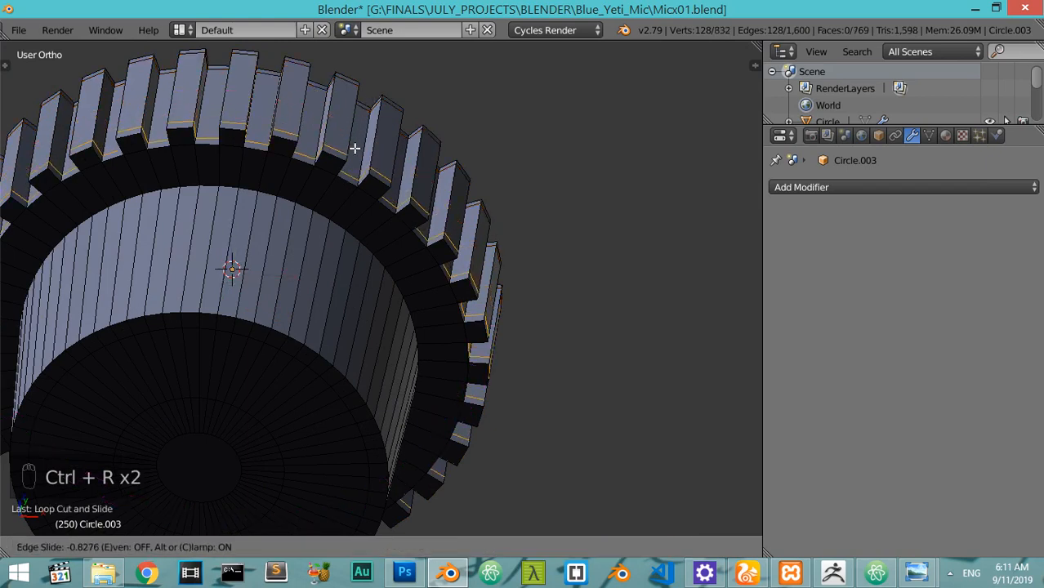
{"action": "left_click", "coordinate": [354, 150]}
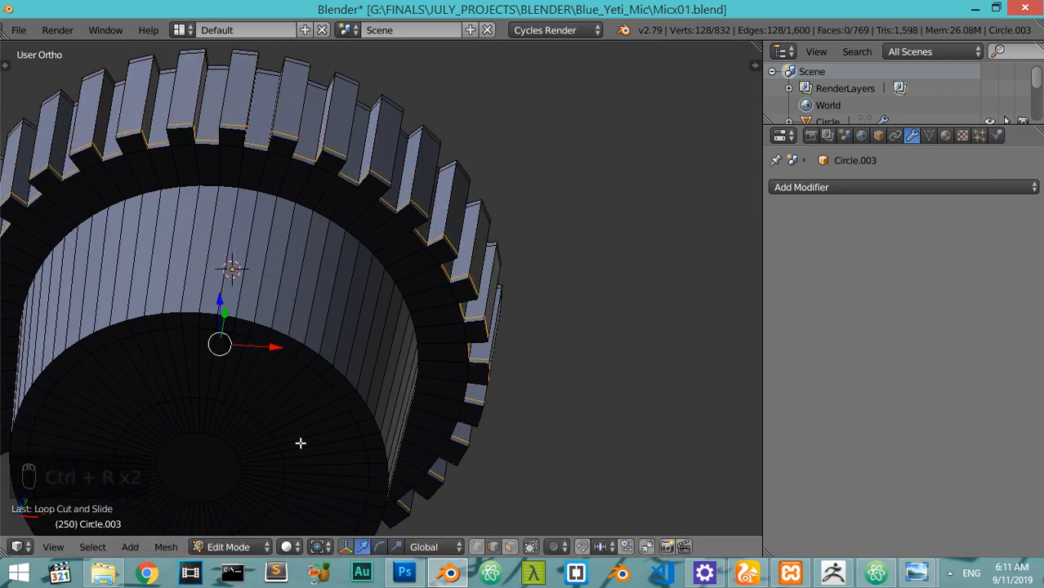
Add a supporting loop cut near each end of the cap's cylindrical side wall
{"action": "key", "text": "ctrl+r"}
{"action": "left_click", "coordinate": [268, 216]}
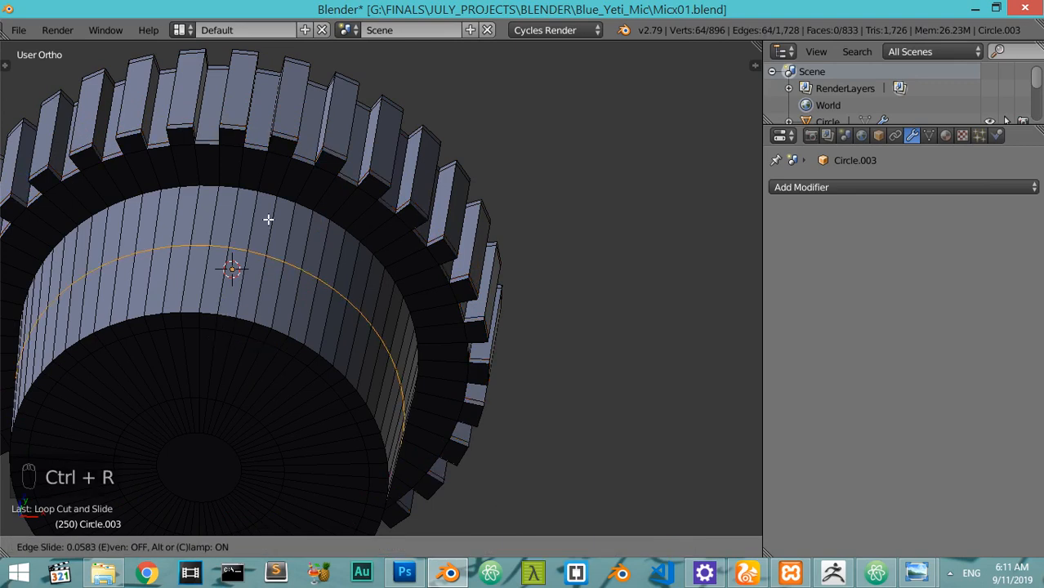
{"action": "left_click", "coordinate": [280, 169]}
{"action": "key", "text": "ctrl+r"}
{"action": "left_click", "coordinate": [250, 238]}
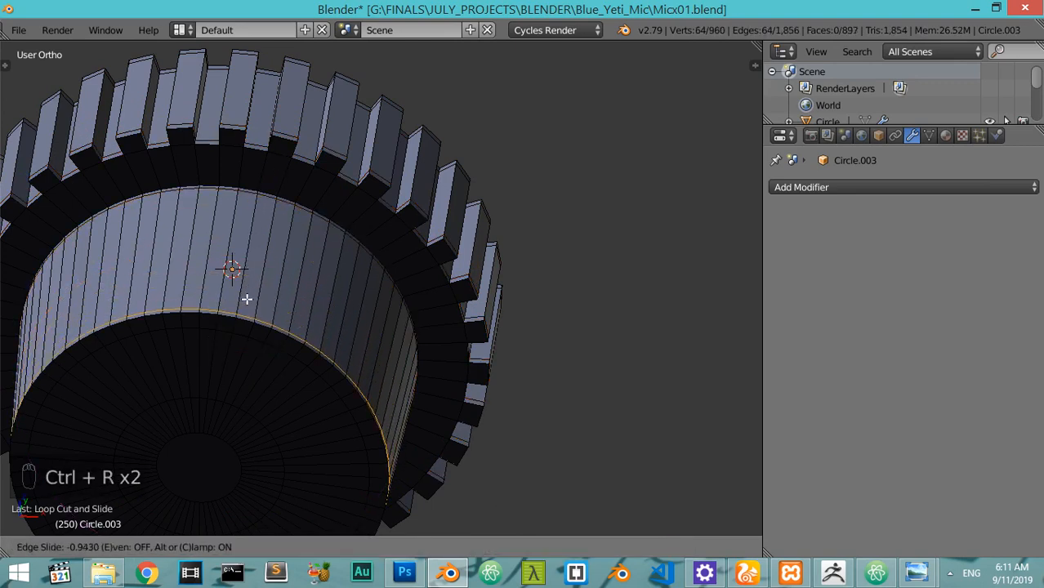
{"action": "left_click", "coordinate": [245, 299]}
Select two adjacent faces at the top of the cap's side wall and extrude them outward to form a raised marker
{"action": "left_click", "coordinate": [512, 548]}
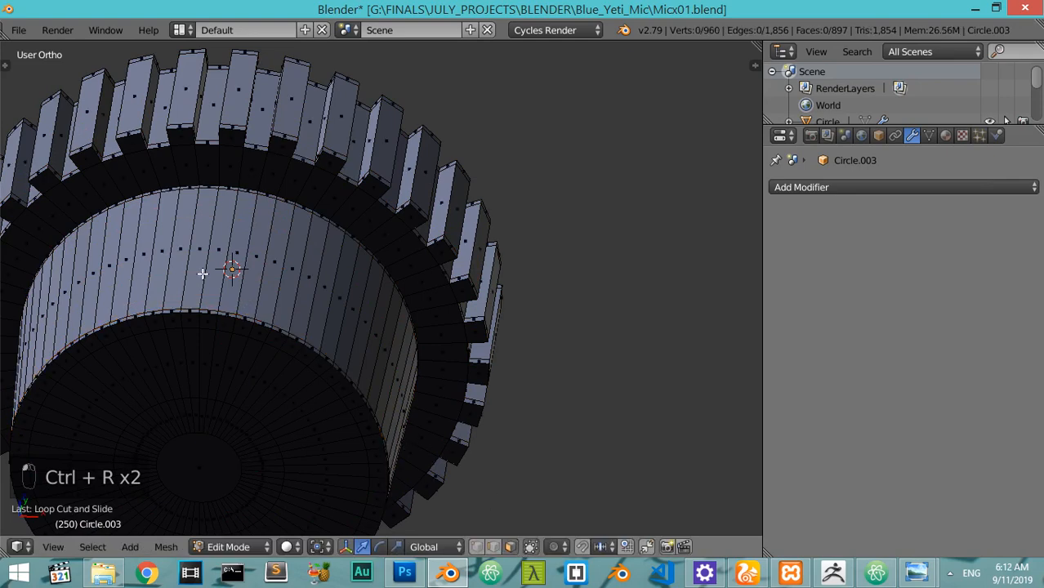
{"action": "left_click", "coordinate": [204, 274]}
{"action": "left_click", "coordinate": [218, 274], "text": "shift"}
{"action": "left_click", "coordinate": [231, 278], "text": "shift"}
{"action": "key", "text": "KP_1"}
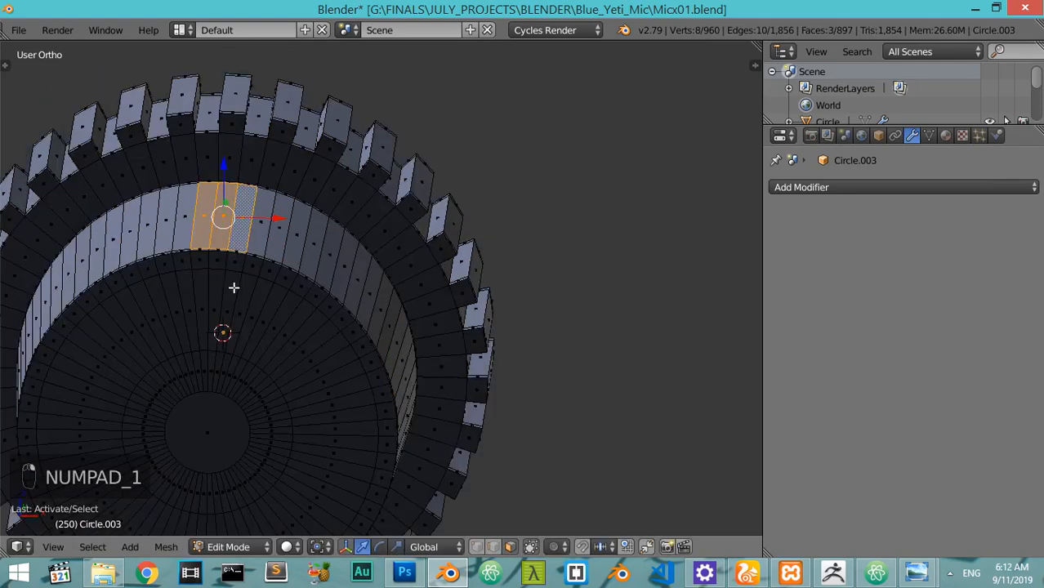
{"action": "middle_click_drag", "start_coordinate": [255, 280], "coordinate": [317, 398], "text": "shift"}
{"action": "scroll", "coordinate": [314, 392], "scroll_direction": "up", "scroll_amount": 4}
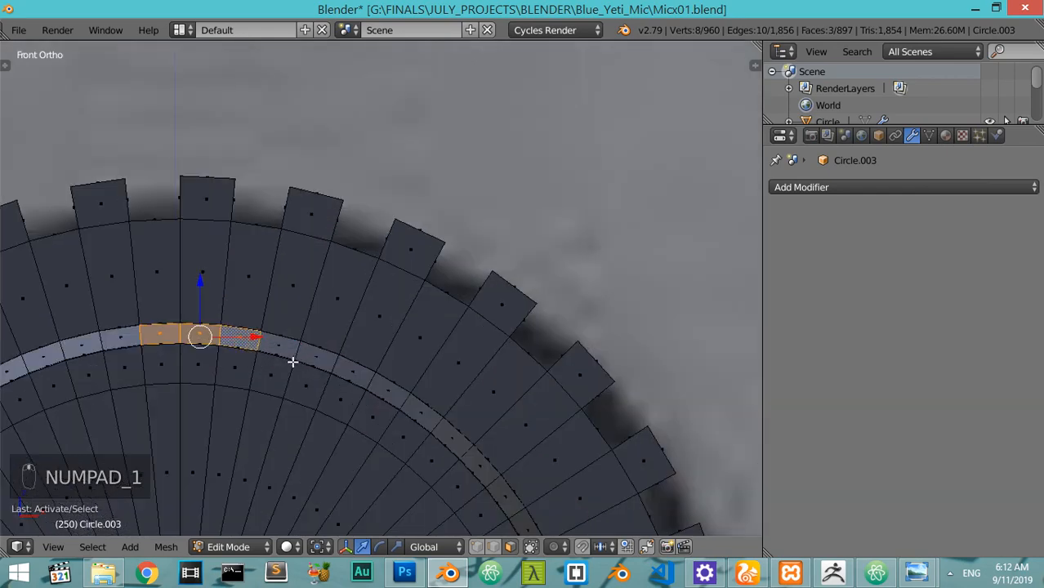
{"action": "middle_click_drag", "start_coordinate": [293, 359], "coordinate": [277, 385]}
{"action": "right_click", "coordinate": [223, 376], "text": "shift"}
{"action": "key", "text": "e"}
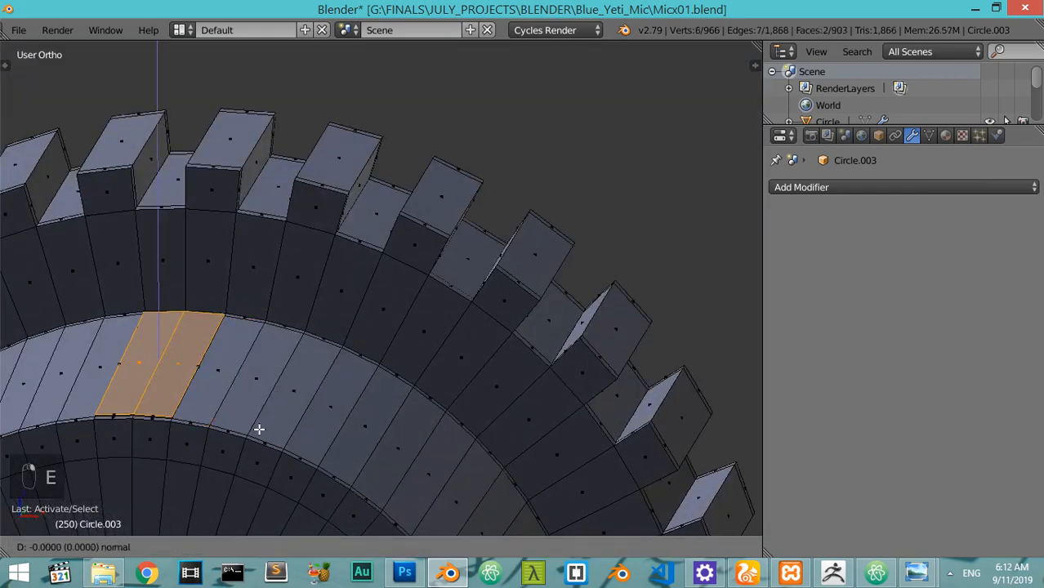
{"action": "key", "text": "s"}
{"action": "left_click", "coordinate": [257, 406]}
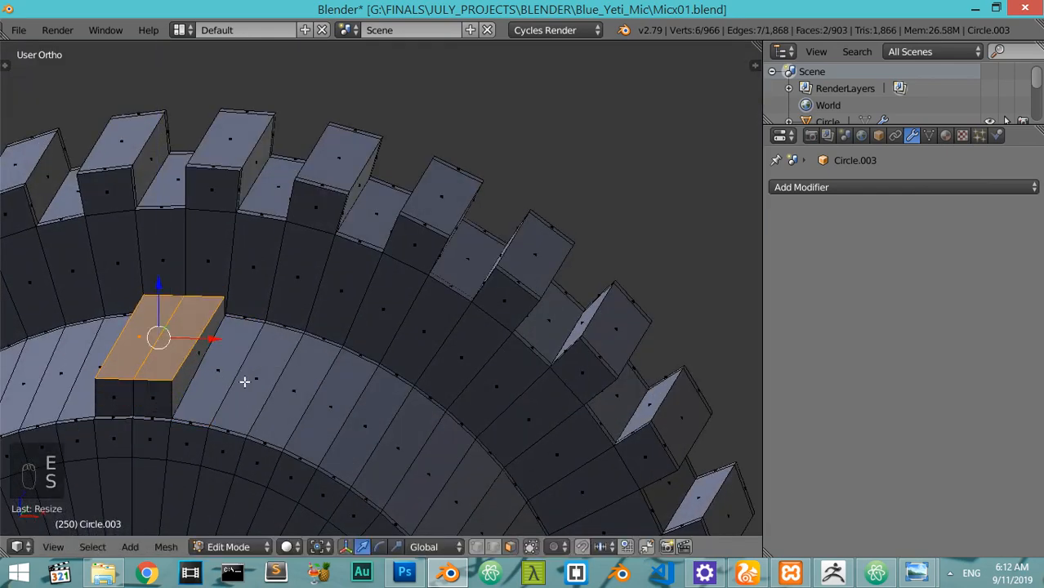
Refine the raised marker's outer faces by scaling them slightly smaller
{"action": "key", "text": "s"}
{"action": "left_click", "coordinate": [327, 412]}
{"action": "key", "text": "Tab"}
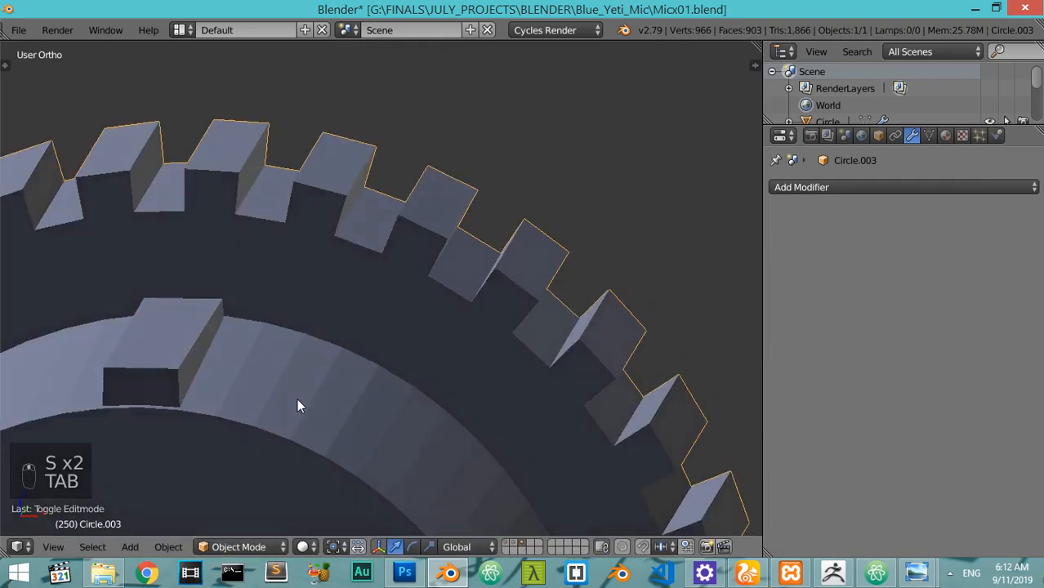
{"action": "scroll", "coordinate": [309, 409], "scroll_direction": "down", "scroll_amount": 4}
{"action": "middle_click_drag", "start_coordinate": [291, 413], "coordinate": [217, 409]}
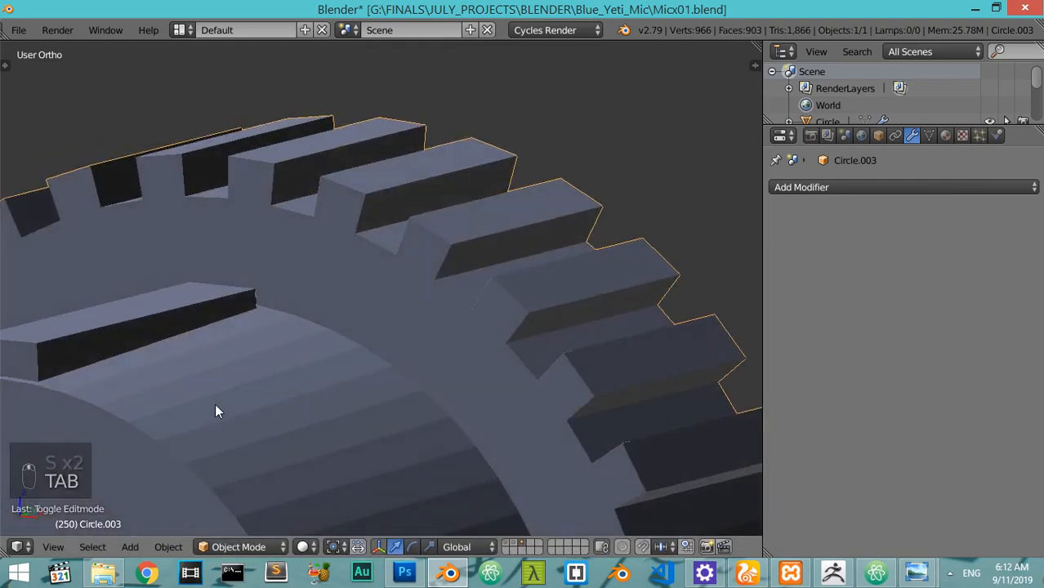
{"action": "key", "text": "Tab"}
{"action": "key", "text": "s"}
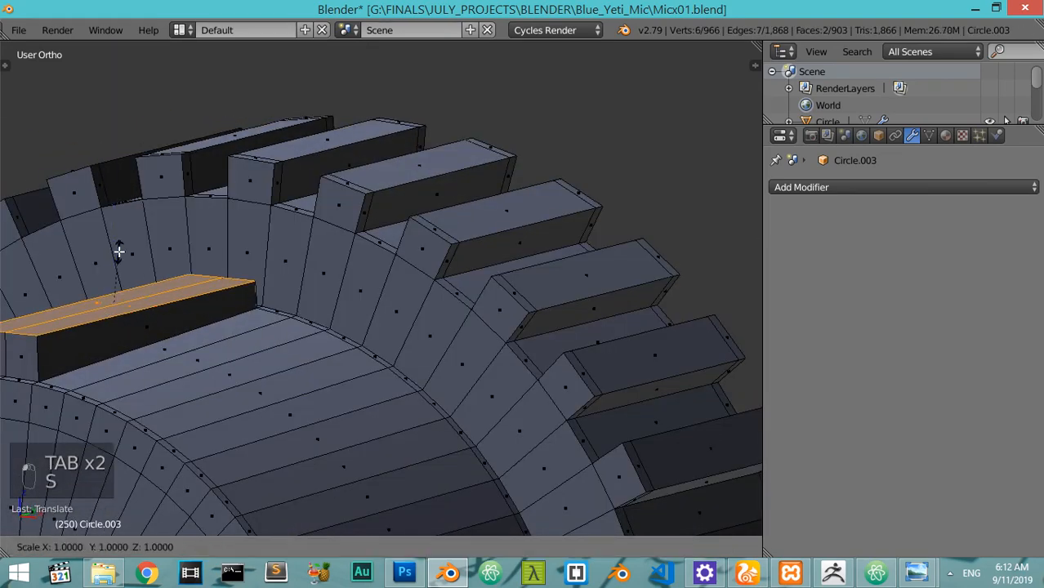
{"action": "left_click", "coordinate": [119, 251]}
{"action": "scroll", "coordinate": [221, 314], "scroll_direction": "down", "scroll_amount": 3}
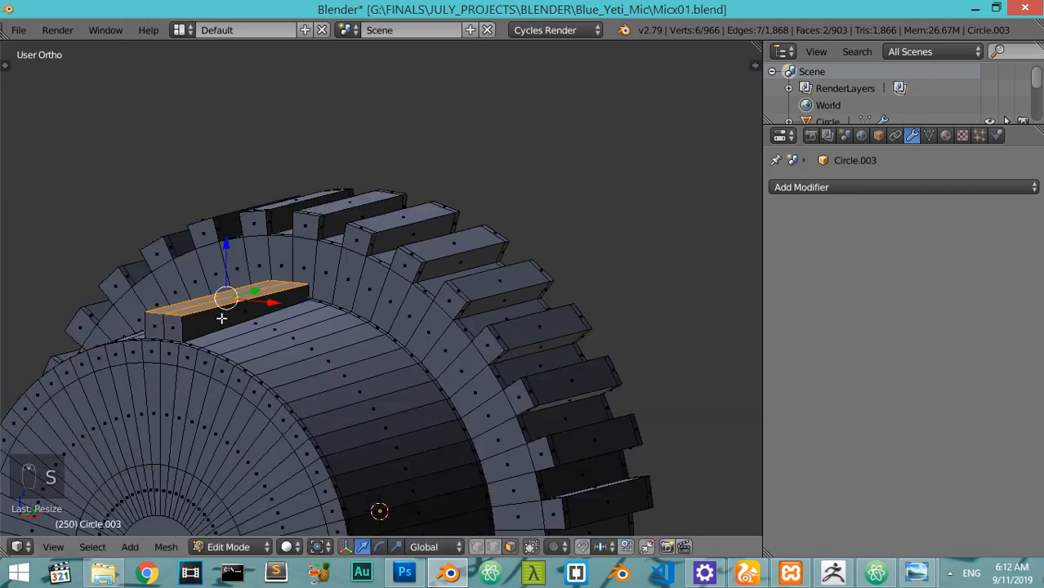
Recalculate the normals of the whole knob mesh and add a Subdivision Surface modifier at level 2
{"action": "key", "text": "a"}
{"action": "key", "text": "a"}
{"action": "key", "text": "a"}
{"action": "key", "text": "ctrl+n"}
{"action": "key", "text": "Tab"}
{"action": "scroll", "coordinate": [221, 334], "scroll_direction": "down", "scroll_amount": 3}
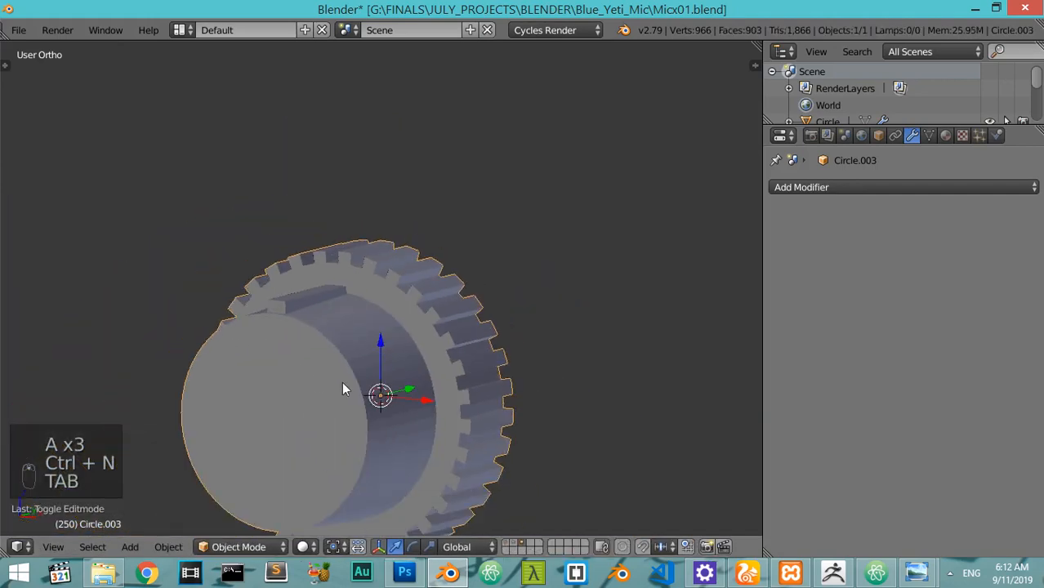
{"action": "key", "text": "ctrl+2"}
{"action": "middle_click_drag", "start_coordinate": [357, 381], "coordinate": [332, 406]}
{"action": "scroll", "coordinate": [332, 406], "scroll_direction": "up", "scroll_amount": 5}
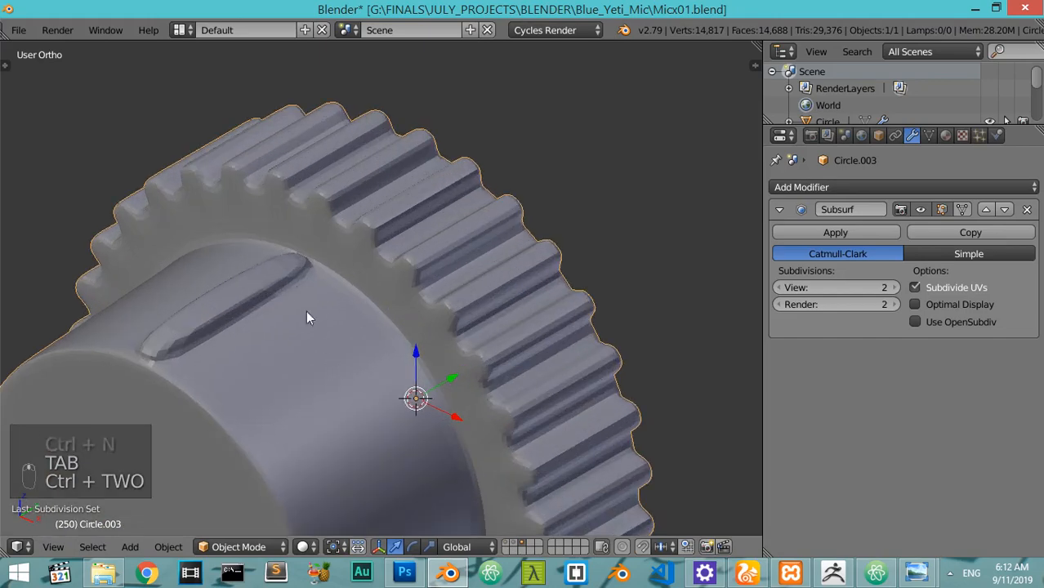
Add a loop cut near each end of the cap's side wall, running across the marker to sharpen its ends
{"action": "key", "text": "Tab"}
{"action": "key", "text": "ctrl+r"}
{"action": "left_click", "coordinate": [287, 287]}
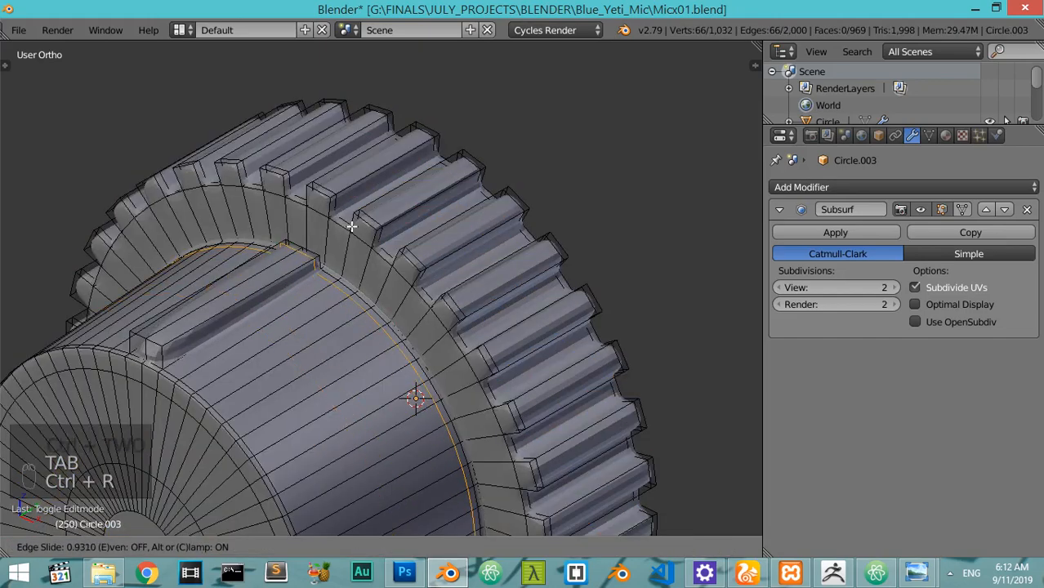
{"action": "left_click", "coordinate": [339, 236]}
{"action": "key", "text": "ctrl+r"}
{"action": "left_click", "coordinate": [247, 306]}
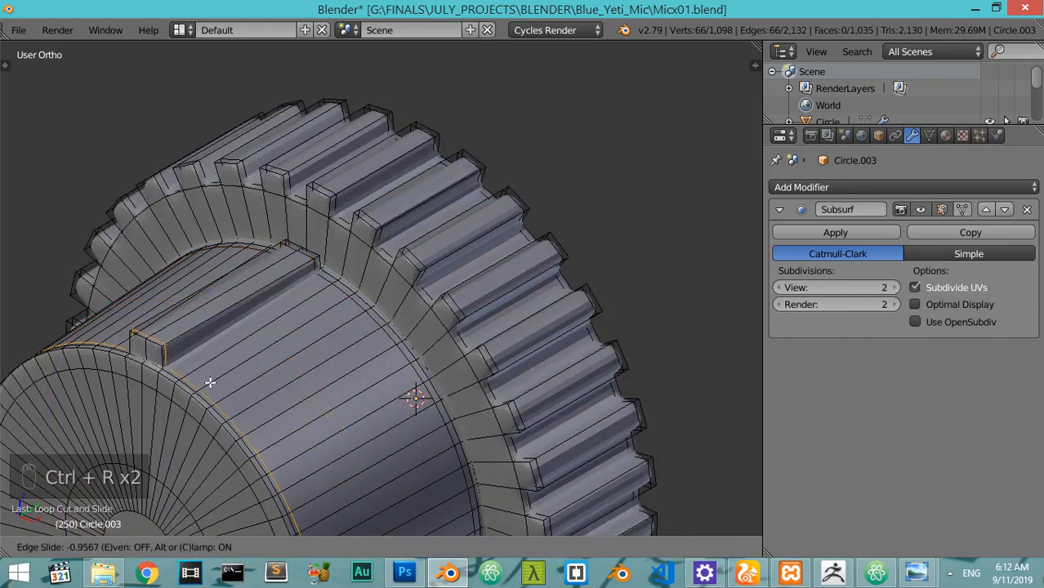
{"action": "left_click", "coordinate": [210, 375]}
{"action": "key", "text": "Tab"}
{"action": "scroll", "coordinate": [302, 353], "scroll_direction": "down", "scroll_amount": 4}
Select the open edge loop at the back of the ridged rim and extrude it slightly inward
{"action": "middle_click_drag", "start_coordinate": [302, 353], "coordinate": [238, 270]}
{"action": "key", "text": "Tab"}
{"action": "scroll", "coordinate": [374, 346], "scroll_direction": "up", "scroll_amount": 4}
{"action": "left_click", "coordinate": [477, 548]}
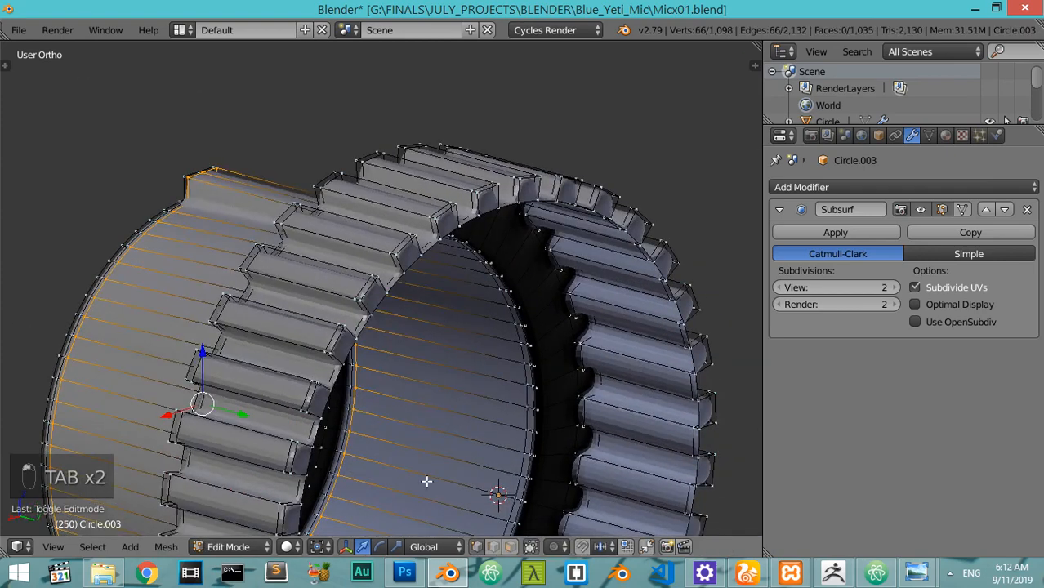
{"action": "left_click", "coordinate": [336, 384], "text": "alt"}
{"action": "key", "text": "a"}
{"action": "key", "text": "a"}
{"action": "key", "text": "a"}
{"action": "left_click", "coordinate": [339, 378], "text": "alt"}
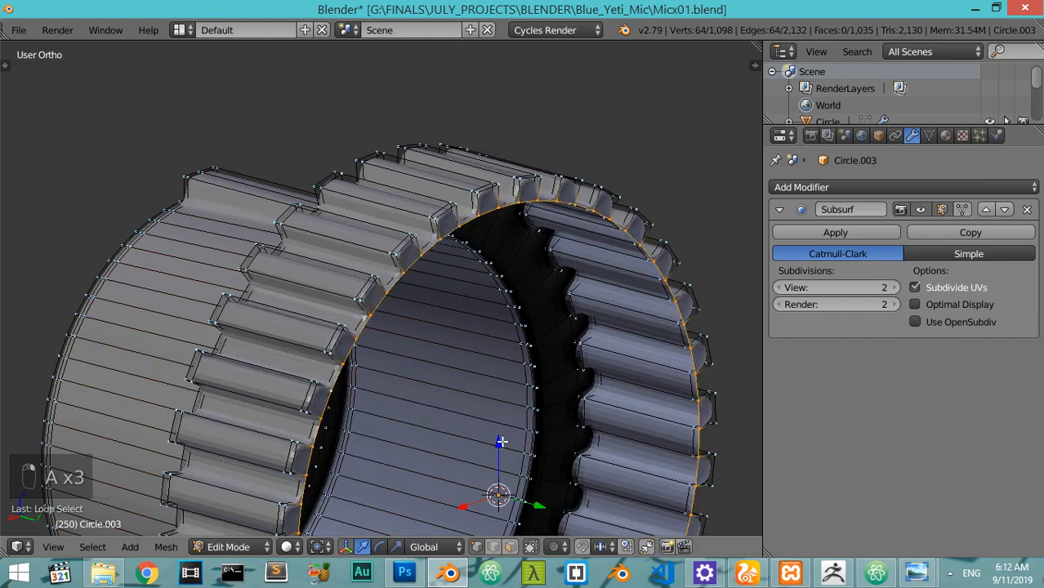
{"action": "key", "text": "e"}
{"action": "left_click", "coordinate": [490, 445]}
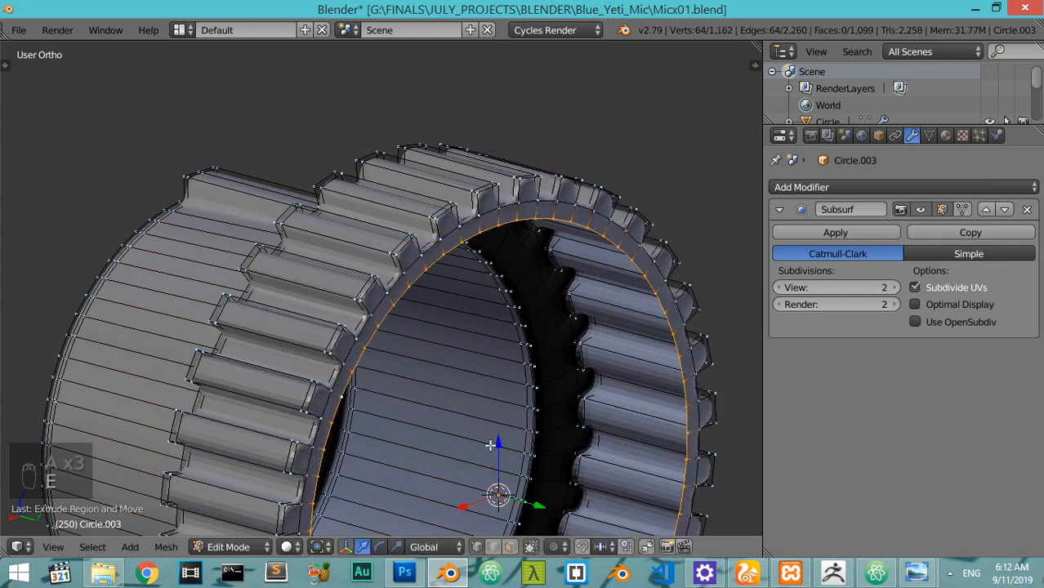
Extrude the back loop inward once more and fill the remaining opening with a face
{"action": "key", "text": "e"}
{"action": "left_click", "coordinate": [489, 478]}
{"action": "key", "text": "f"}
{"action": "key", "text": "Tab"}
{"action": "scroll", "coordinate": [347, 433], "scroll_direction": "down", "scroll_amount": 5}
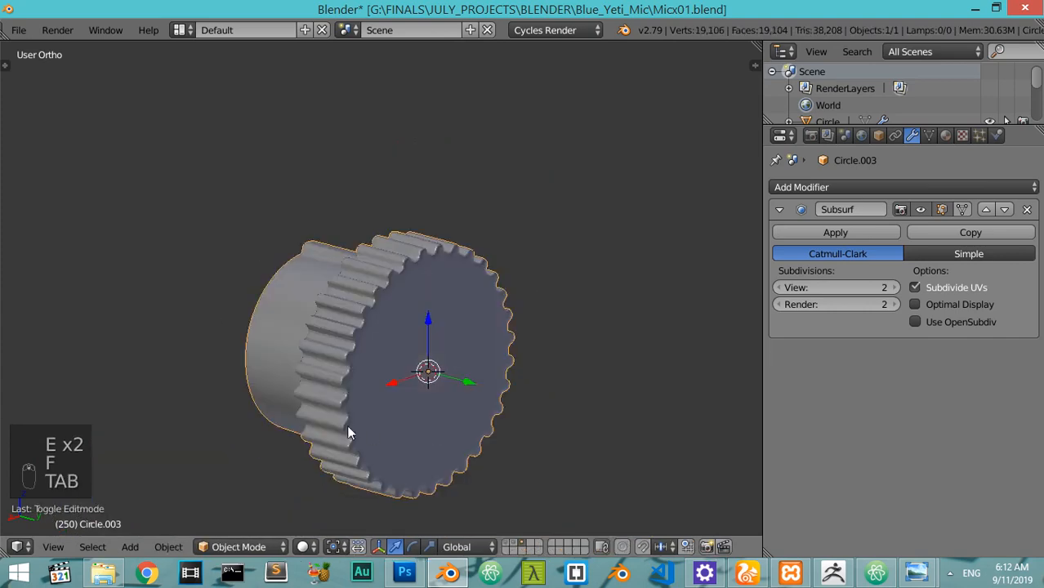
Apply smooth shading to the whole knob
{"action": "middle_click_drag", "start_coordinate": [348, 433], "coordinate": [556, 424]}
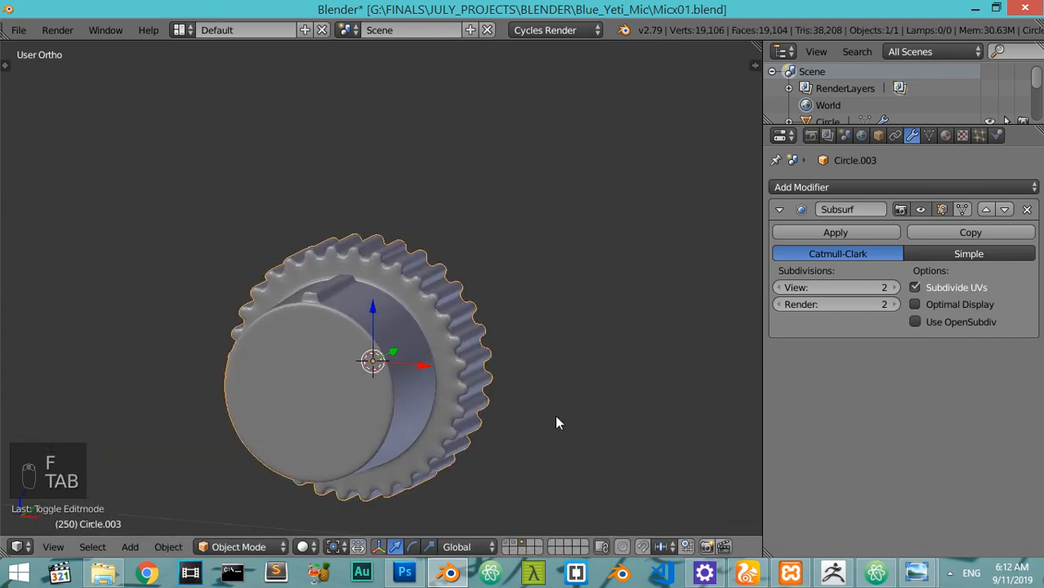
{"action": "key", "text": "t"}
{"action": "left_click", "coordinate": [41, 341]}
{"action": "key", "text": "t"}
{"action": "middle_click_drag", "start_coordinate": [263, 301], "coordinate": [410, 337]}
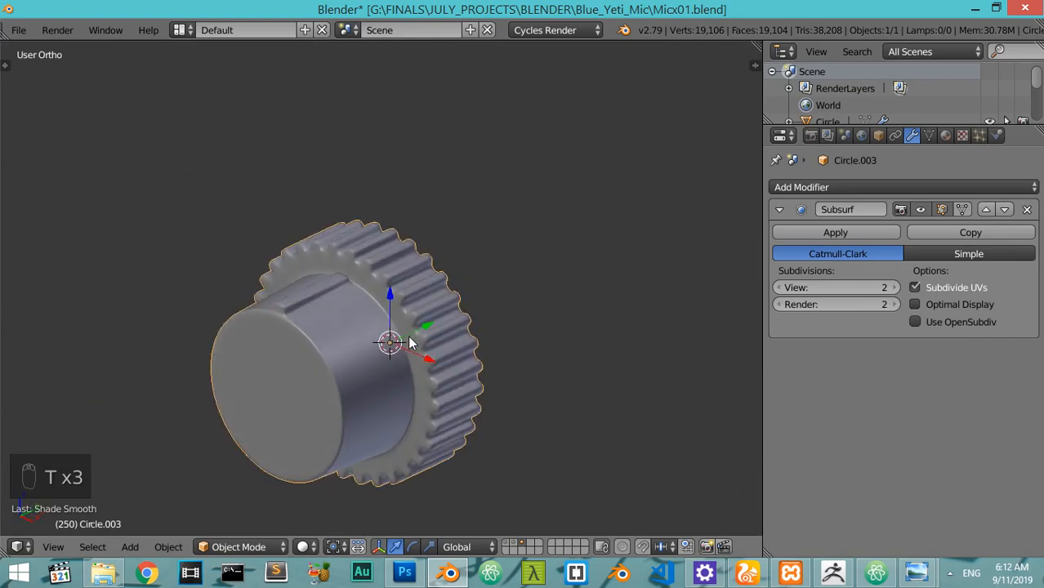
Inspect the knob's side profile in wireframe and box-select the raised marker's top vertices
{"action": "key", "text": "KP_3"}
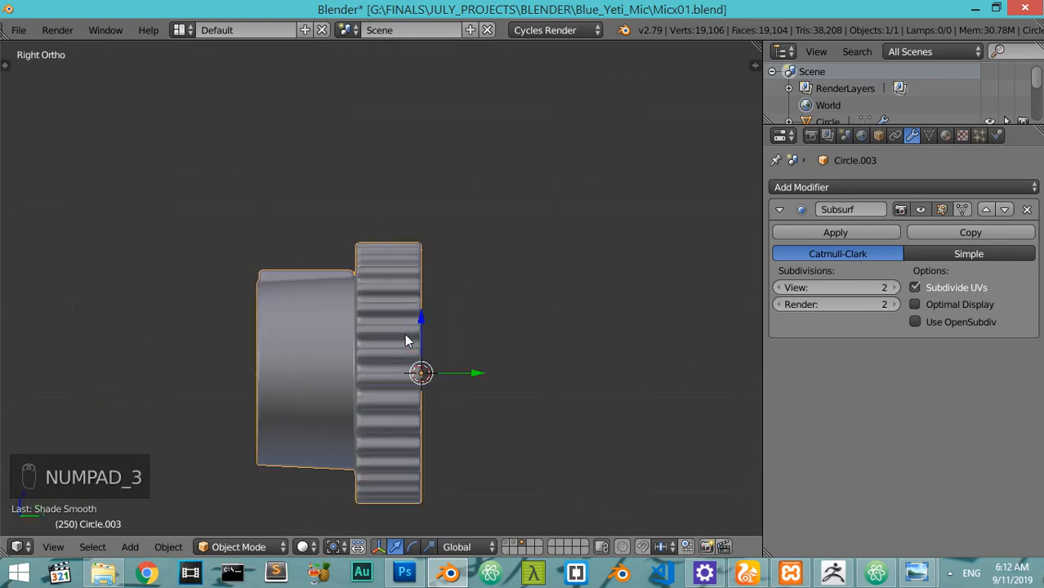
{"action": "key", "text": "Tab"}
{"action": "key", "text": "Tab"}
{"action": "key", "text": "Tab"}
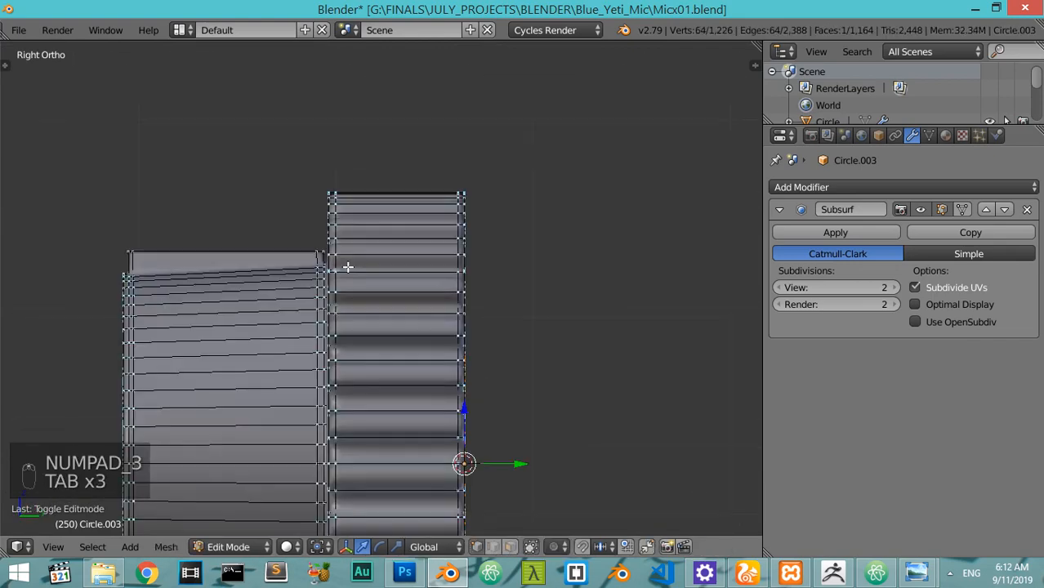
{"action": "key", "text": "z"}
{"action": "scroll", "coordinate": [311, 266], "scroll_direction": "up", "scroll_amount": 4}
{"action": "key", "text": "a"}
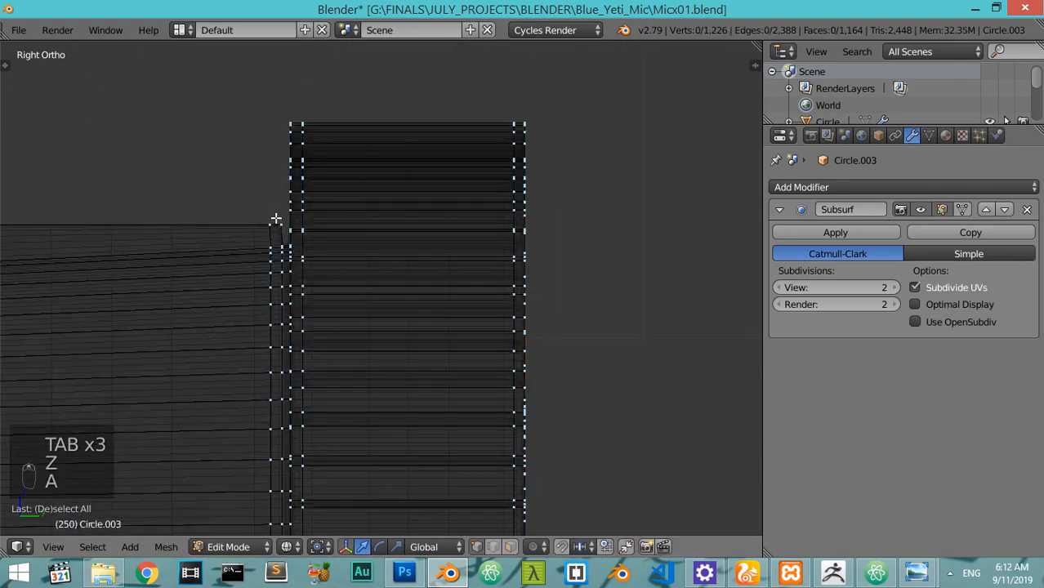
{"action": "scroll", "coordinate": [280, 217], "scroll_direction": "down", "scroll_amount": 2}
{"action": "key", "text": "b"}
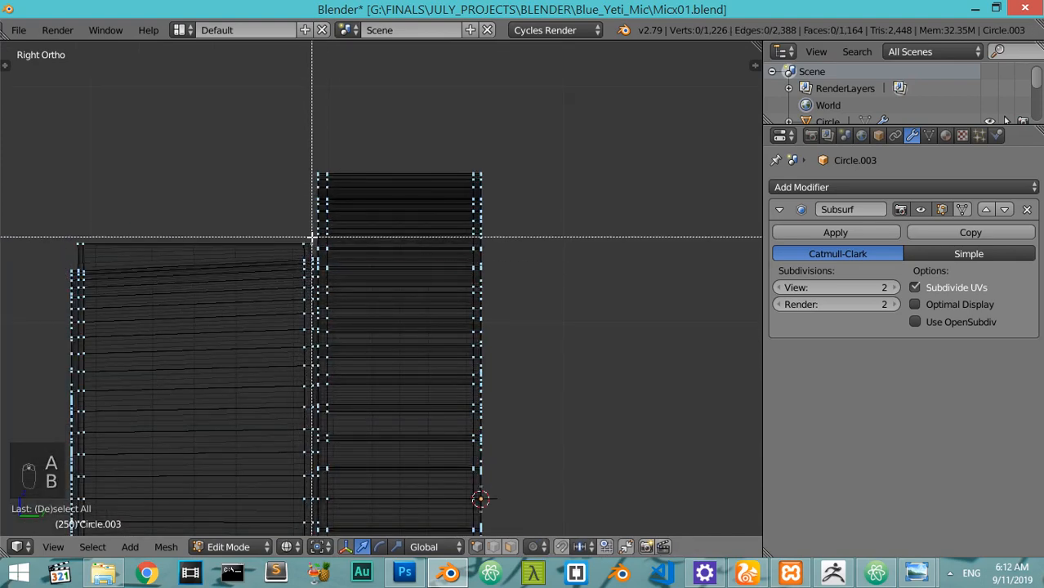
{"action": "left_click_drag", "start_coordinate": [313, 235], "coordinate": [66, 249]}
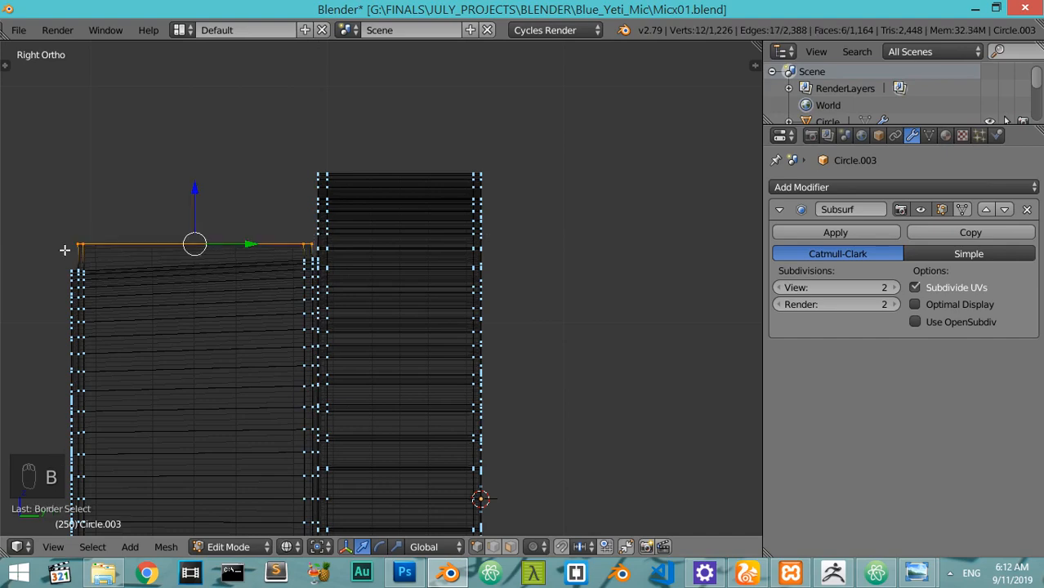
{"action": "key", "text": "z"}
{"action": "mouse_move", "coordinate": [66, 249]}
{"action": "middle_mouse_down"}
{"action": "mouse_move", "coordinate": [235, 338]}
{"action": "mouse_move", "coordinate": [380, 392]}
{"action": "mouse_move", "coordinate": [364, 361]}
{"action": "mouse_move", "coordinate": [517, 338]}
{"action": "mouse_move", "coordinate": [412, 345]}
{"action": "middle_mouse_up"}
{"action": "key", "text": "Tab"}
Move the finished knob to the microphone body's layer and display that layer
{"action": "key", "text": "KP_Divide"}
{"action": "key", "text": "KP_Divide"}
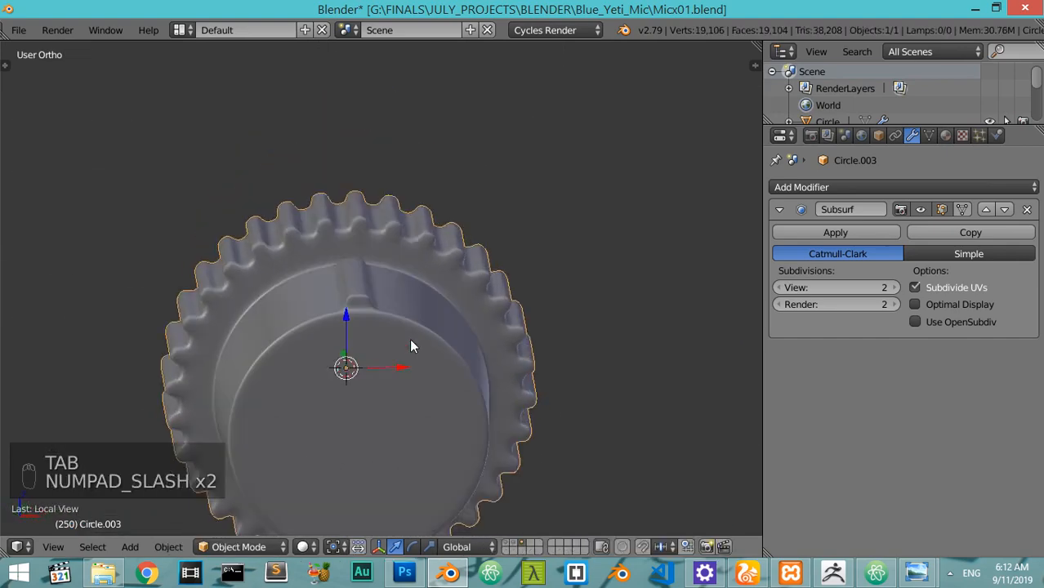
{"action": "key", "text": "m"}
{"action": "key", "text": "m"}
{"action": "key", "text": "m"}
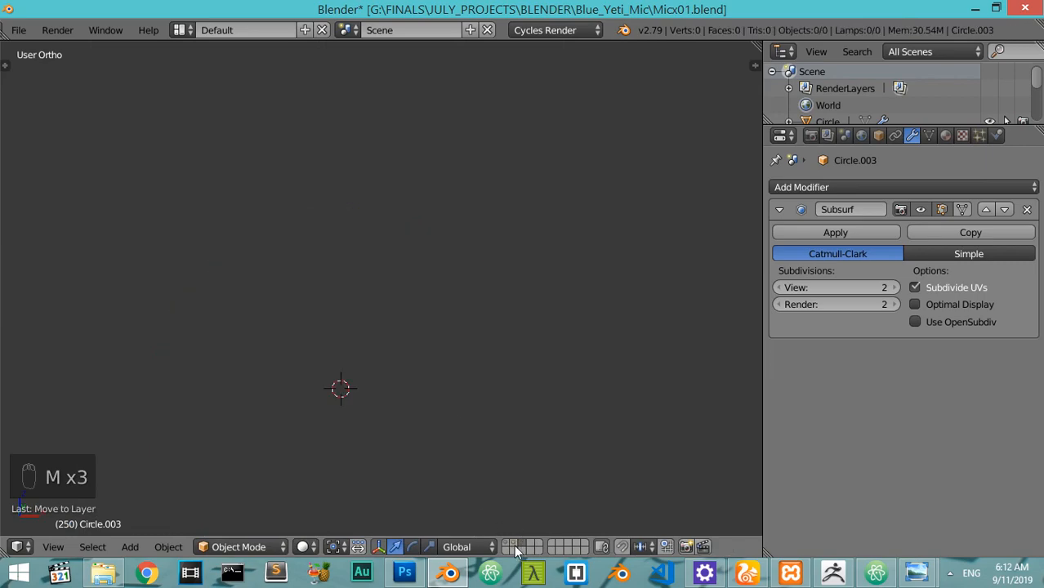
{"action": "left_click", "coordinate": [516, 552]}
{"action": "scroll", "coordinate": [511, 365], "scroll_direction": "down", "scroll_amount": 2}
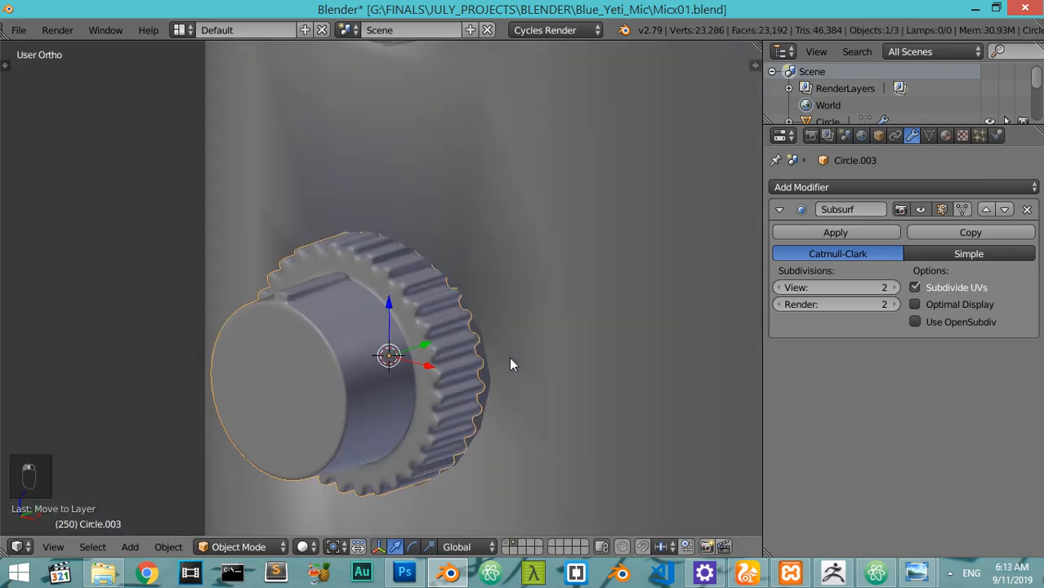
Turn on the viewport display of the microphone body's Subsurf modifier
{"action": "right_click", "coordinate": [595, 357]}
{"action": "left_click", "coordinate": [917, 212]}
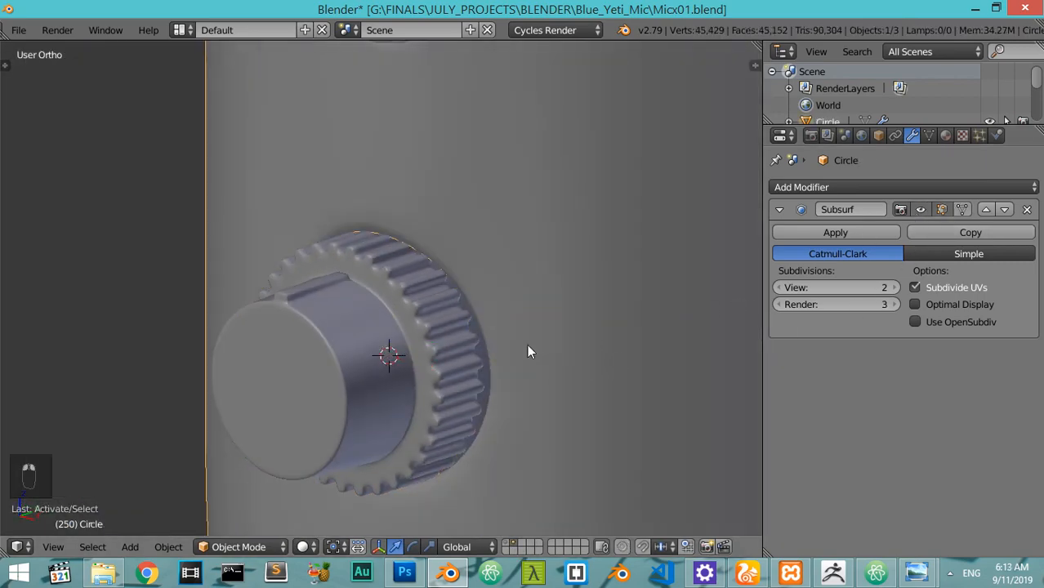
{"action": "middle_click_drag", "start_coordinate": [527, 346], "coordinate": [514, 370]}
Select the knob's back vertices in top view and move them about 0.0076 along Y into the microphone body
{"action": "right_click", "coordinate": [440, 335]}
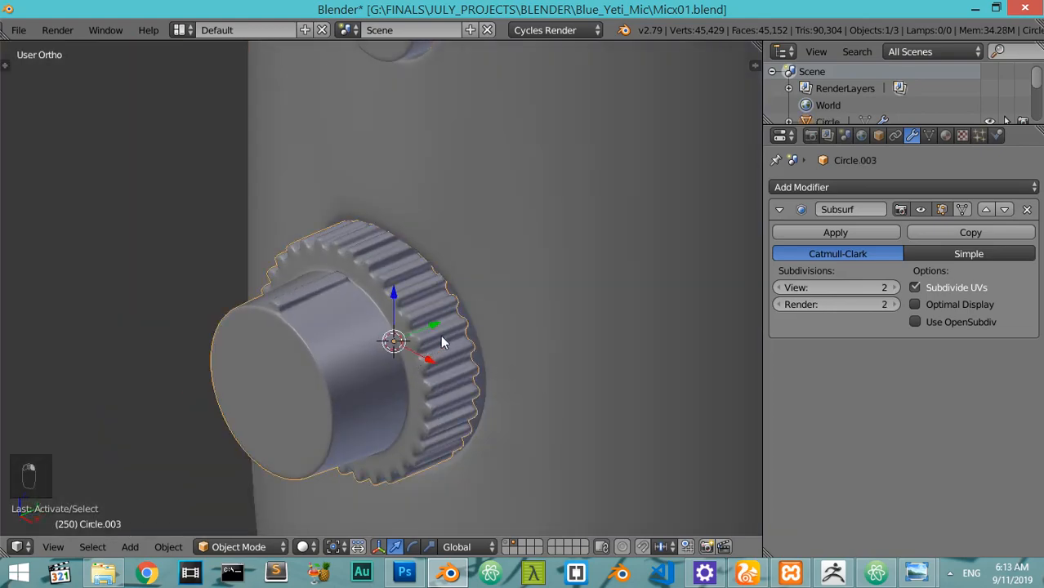
{"action": "key", "text": "KP_7"}
{"action": "key", "text": "Tab"}
{"action": "key", "text": "z"}
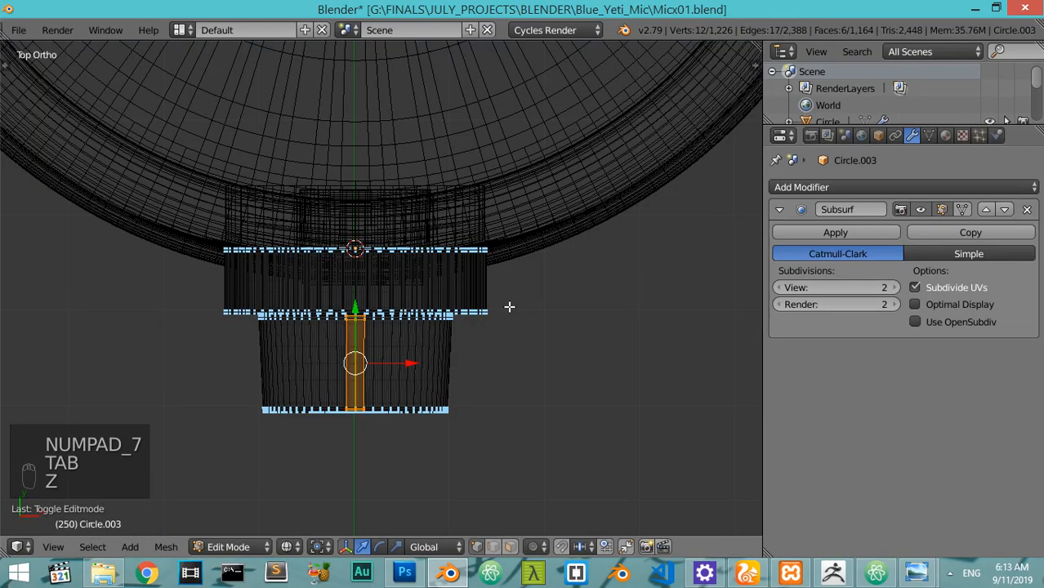
{"action": "key", "text": "a"}
{"action": "key", "text": "b"}
{"action": "left_click_drag", "start_coordinate": [541, 219], "coordinate": [175, 263]}
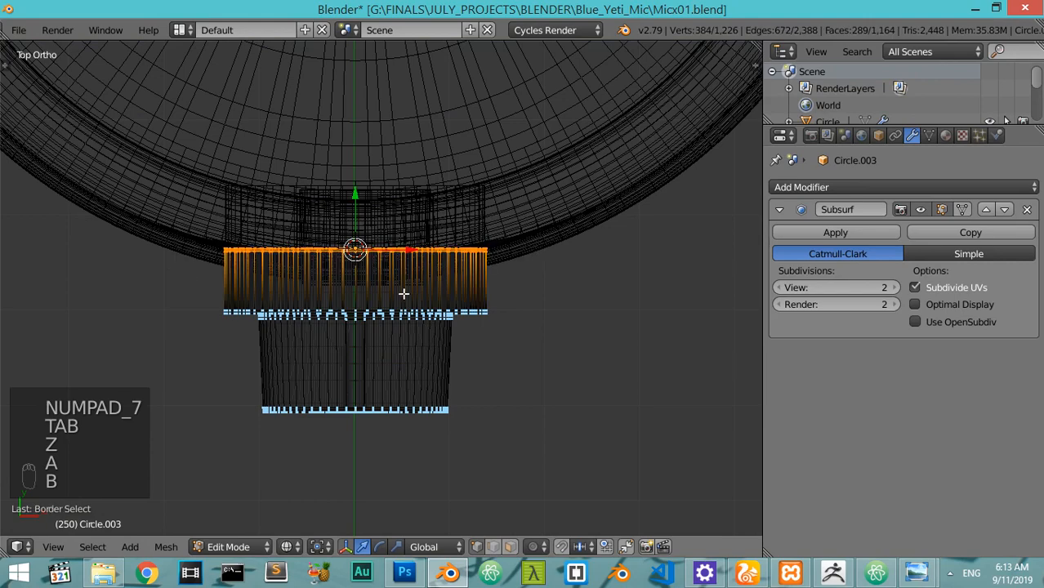
{"action": "key", "text": "g"}
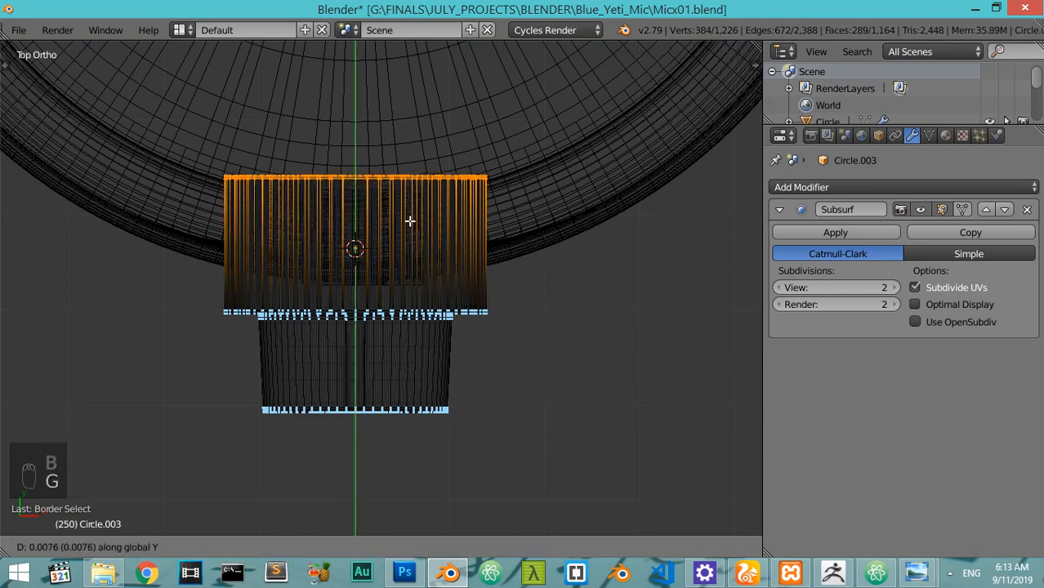
{"action": "left_click", "coordinate": [414, 218]}
{"action": "key", "text": "z"}
{"action": "key", "text": "Tab"}
{"action": "mouse_move", "coordinate": [414, 219]}
{"action": "middle_mouse_down"}
{"action": "mouse_move", "coordinate": [415, 282]}
{"action": "mouse_move", "coordinate": [355, 175]}
{"action": "mouse_move", "coordinate": [422, 147]}
{"action": "mouse_move", "coordinate": [480, 164]}
{"action": "mouse_move", "coordinate": [453, 181]}
{"action": "middle_mouse_up"}
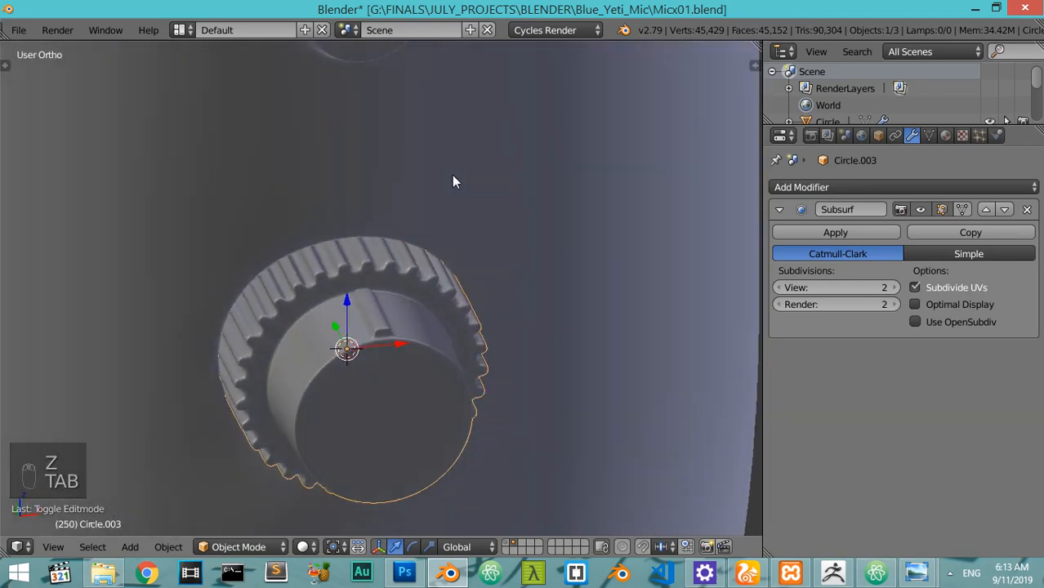
Switch to the reference photo in Windows Photo Viewer and examine the volume knob up close, then return to Blender
{"action": "mouse_move", "coordinate": [912, 576]}
{"action": "left_click", "coordinate": [921, 496]}
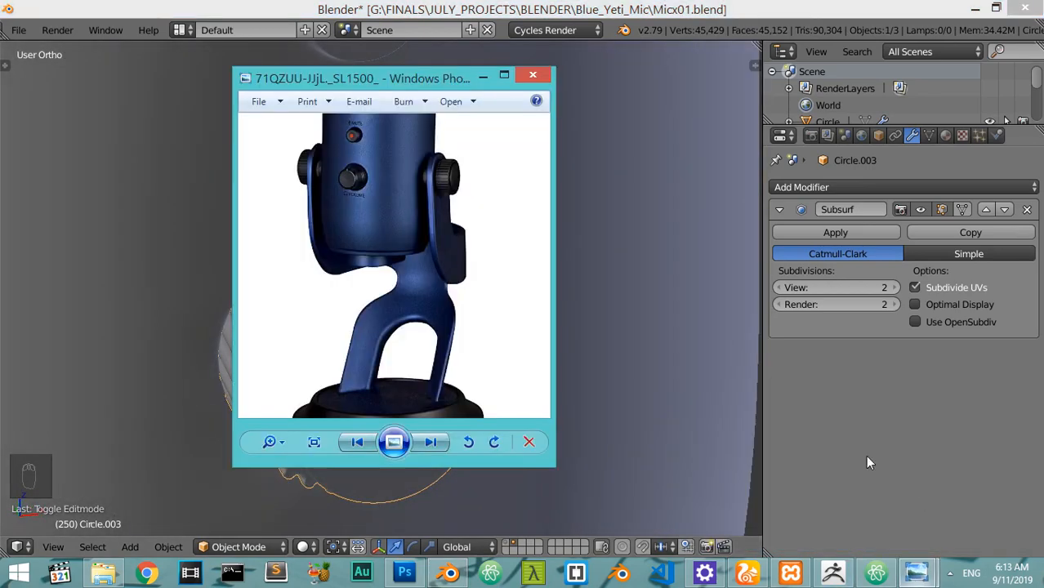
{"action": "scroll", "coordinate": [411, 233], "scroll_direction": "up", "scroll_amount": 6}
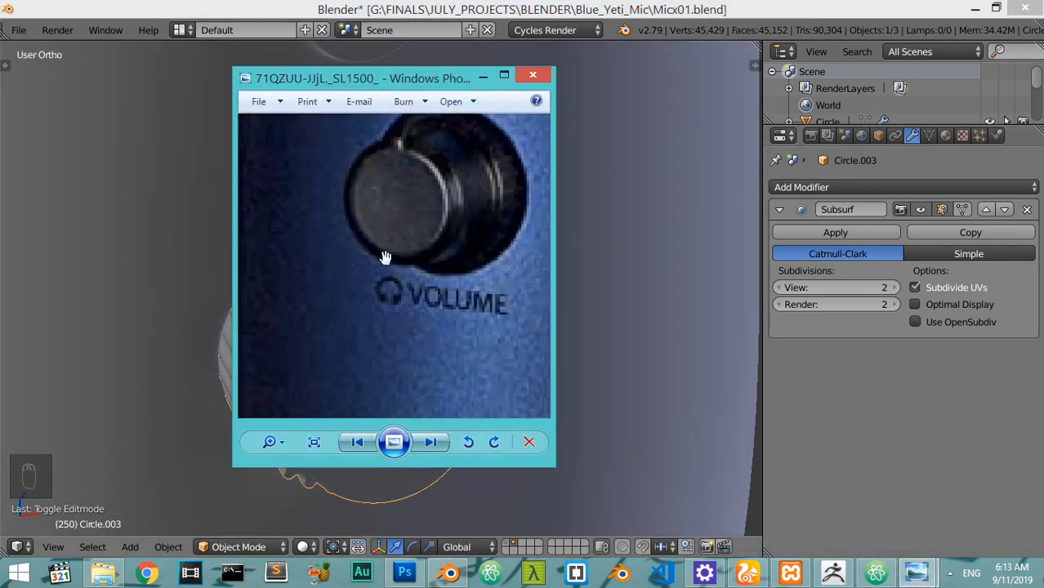
{"action": "left_click_drag", "start_coordinate": [471, 227], "coordinate": [493, 286]}
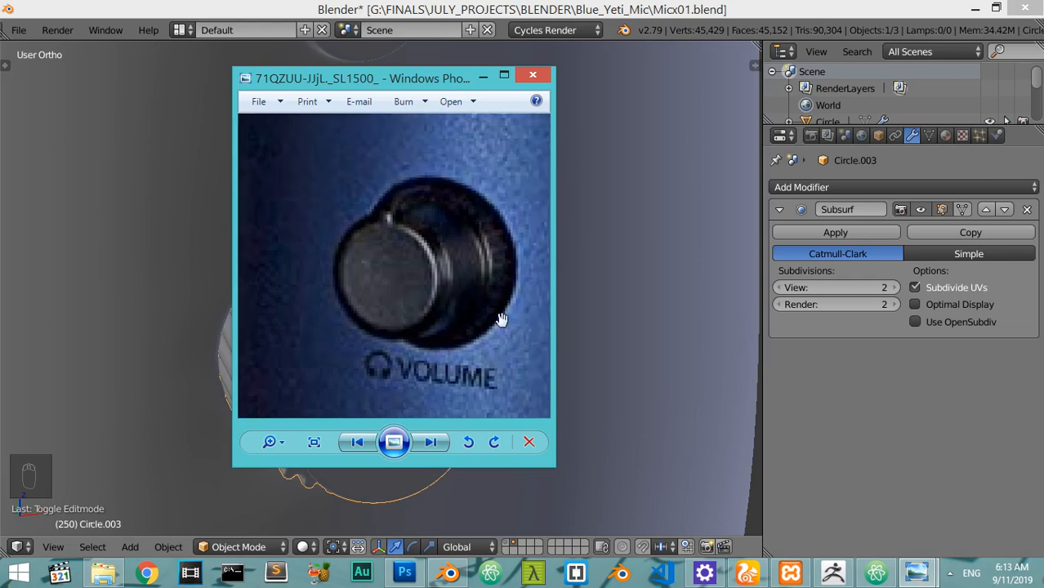
{"action": "left_click", "coordinate": [449, 574]}
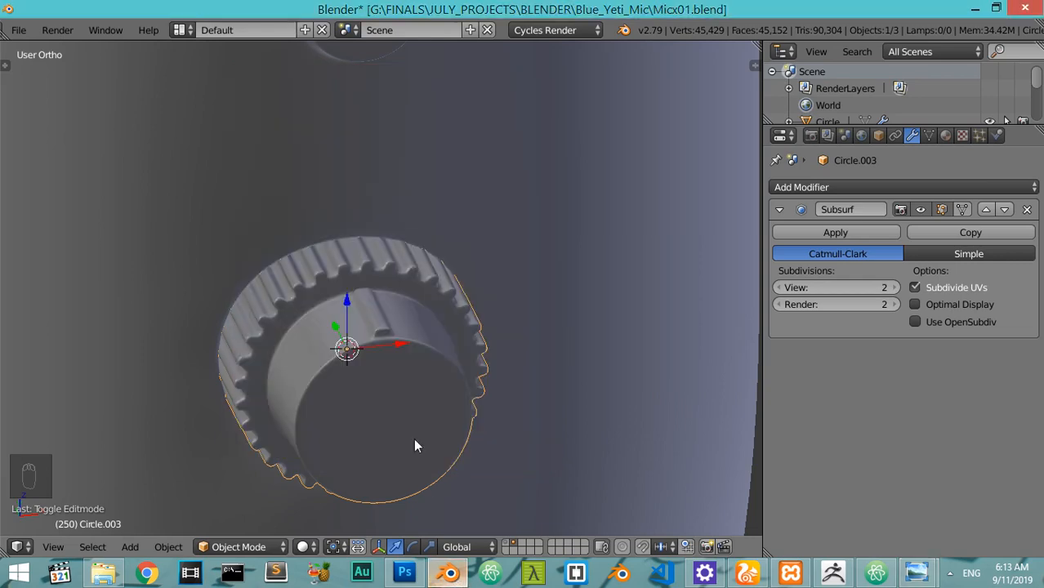
Move the knob's back vertices about 0.0056 forward along Y, out of the microphone body
{"action": "key", "text": "Tab"}
{"action": "key", "text": "z"}
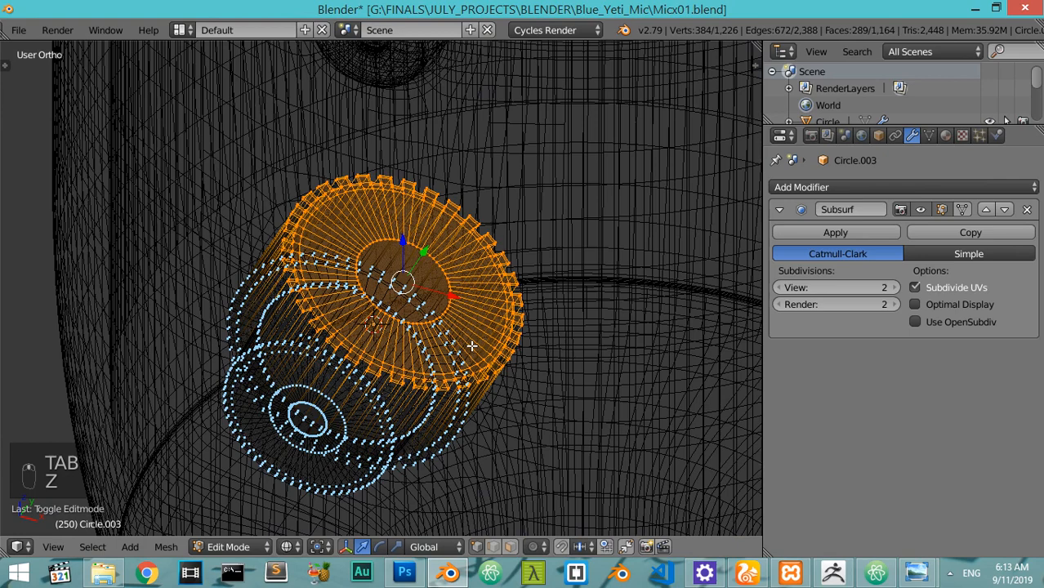
{"action": "key", "text": "z"}
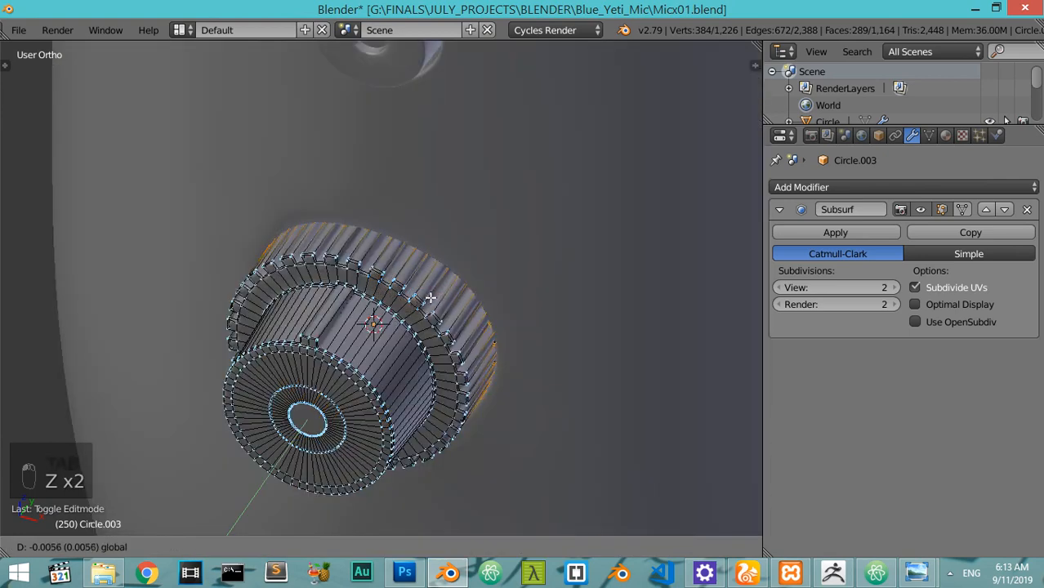
{"action": "left_click_drag", "start_coordinate": [432, 296], "coordinate": [432, 299]}
{"action": "key", "text": "Tab"}
{"action": "scroll", "coordinate": [434, 335], "scroll_direction": "down", "scroll_amount": 3}
{"action": "middle_click_drag", "start_coordinate": [433, 337], "coordinate": [384, 316]}
Scale the whole knob down slightly in front view, to about 0.98, to fit the body's recess
{"action": "key", "text": "a"}
{"action": "key", "text": "a"}
{"action": "scroll", "coordinate": [530, 301], "scroll_direction": "down", "scroll_amount": 3}
{"action": "key", "text": "KP_1"}
{"action": "key", "text": "z"}
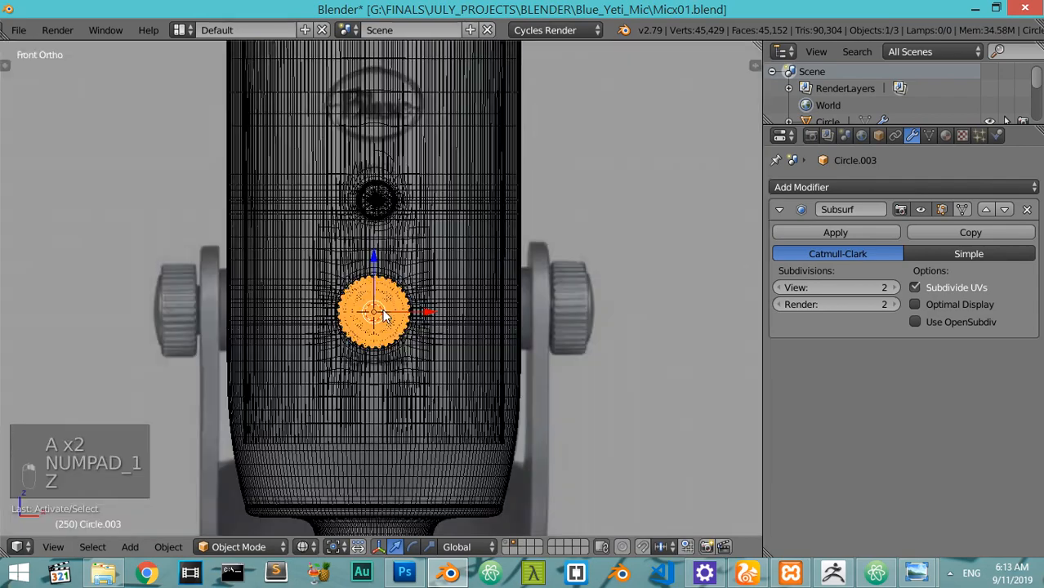
{"action": "scroll", "coordinate": [471, 362], "scroll_direction": "up", "scroll_amount": 3}
{"action": "key", "text": "s"}
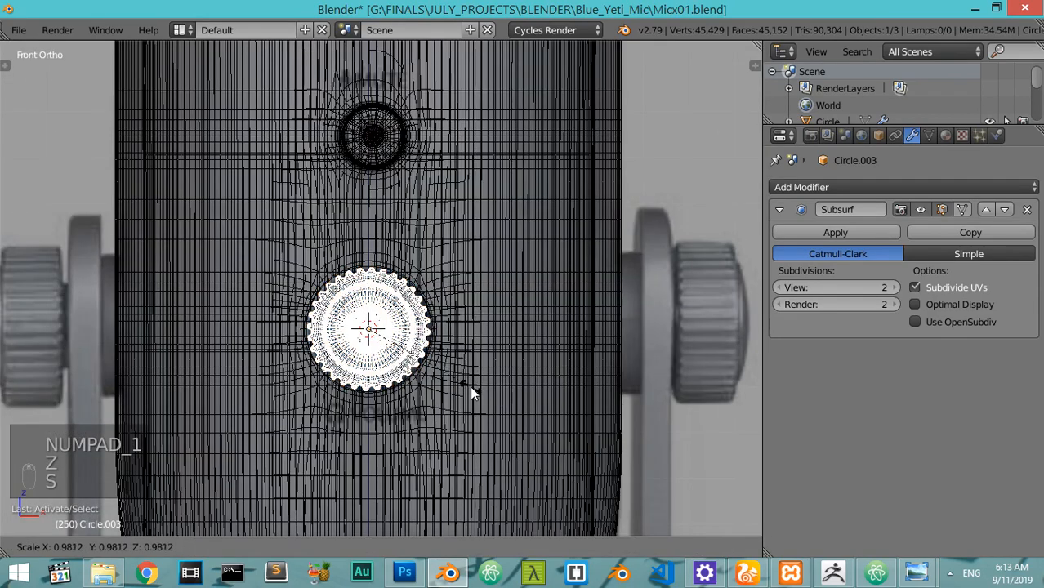
{"action": "left_click", "coordinate": [470, 385]}
{"action": "key", "text": "z"}
Deselect everything and display the stand and base layer together with the microphone body
{"action": "mouse_move", "coordinate": [469, 386]}
{"action": "middle_mouse_down"}
{"action": "mouse_move", "coordinate": [414, 421]}
{"action": "mouse_move", "coordinate": [477, 319]}
{"action": "mouse_move", "coordinate": [369, 407]}
{"action": "mouse_move", "coordinate": [408, 397]}
{"action": "mouse_move", "coordinate": [457, 317]}
{"action": "mouse_move", "coordinate": [447, 373]}
{"action": "mouse_move", "coordinate": [585, 352]}
{"action": "mouse_move", "coordinate": [528, 378]}
{"action": "middle_mouse_up"}
{"action": "key", "text": "a"}
{"action": "scroll", "coordinate": [414, 408], "scroll_direction": "down", "scroll_amount": 3}
{"action": "scroll", "coordinate": [407, 397], "scroll_direction": "down", "scroll_amount": 3}
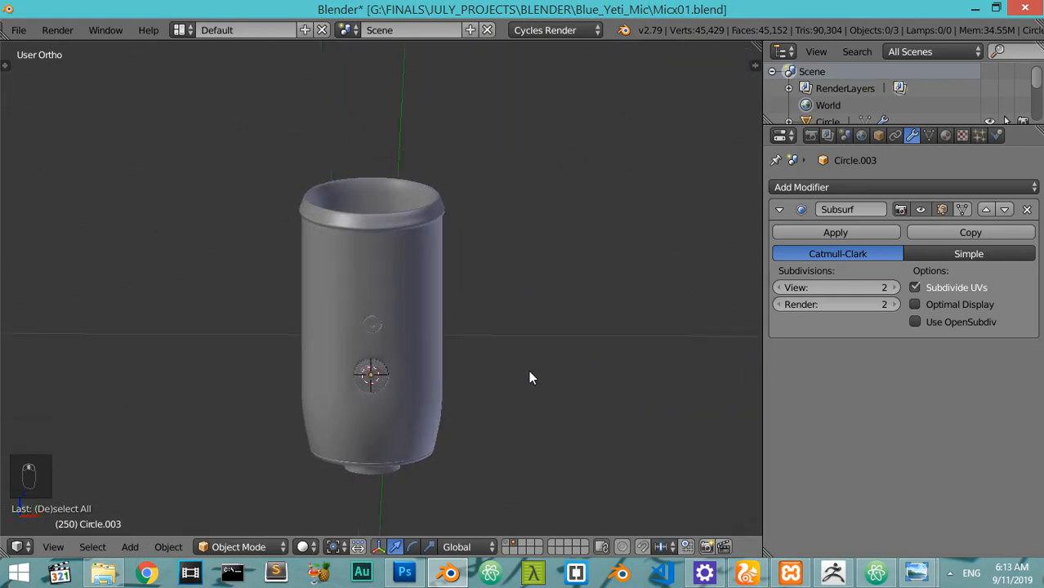
{"action": "left_click", "coordinate": [507, 545], "text": "shift"}
{"action": "scroll", "coordinate": [470, 458], "scroll_direction": "down", "scroll_amount": 2}
{"action": "middle_click_drag", "start_coordinate": [470, 457], "coordinate": [396, 436]}
{"action": "scroll", "coordinate": [373, 341], "scroll_direction": "up", "scroll_amount": 5}
Add a Subdivision Surface modifier with 2 view subdivisions to the base
{"action": "right_click", "coordinate": [391, 468]}
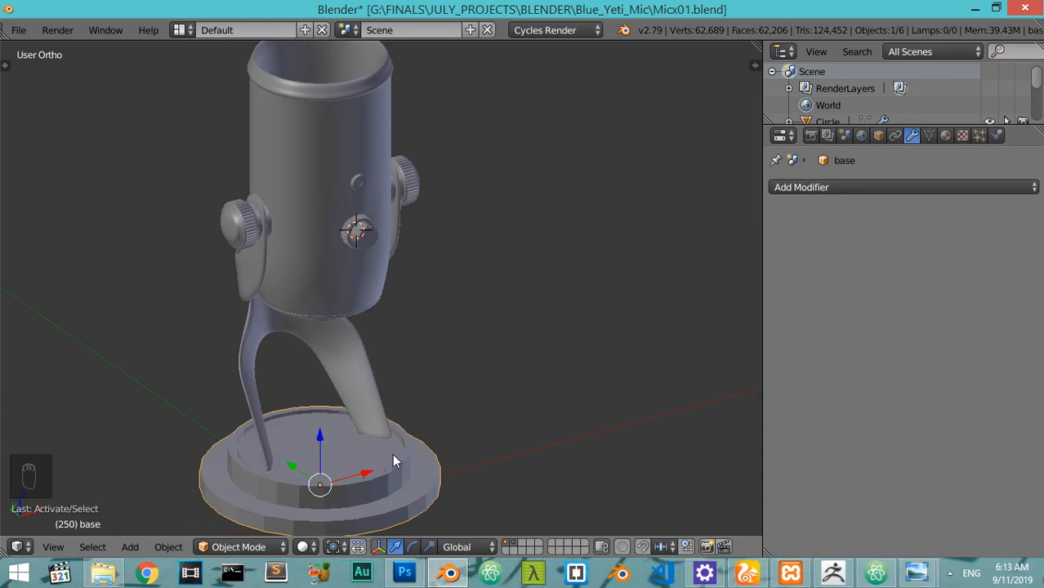
{"action": "mouse_move", "coordinate": [392, 453]}
{"action": "middle_mouse_down"}
{"action": "mouse_move", "coordinate": [275, 456]}
{"action": "mouse_move", "coordinate": [378, 465]}
{"action": "middle_mouse_up"}
{"action": "key", "text": "ctrl+2"}
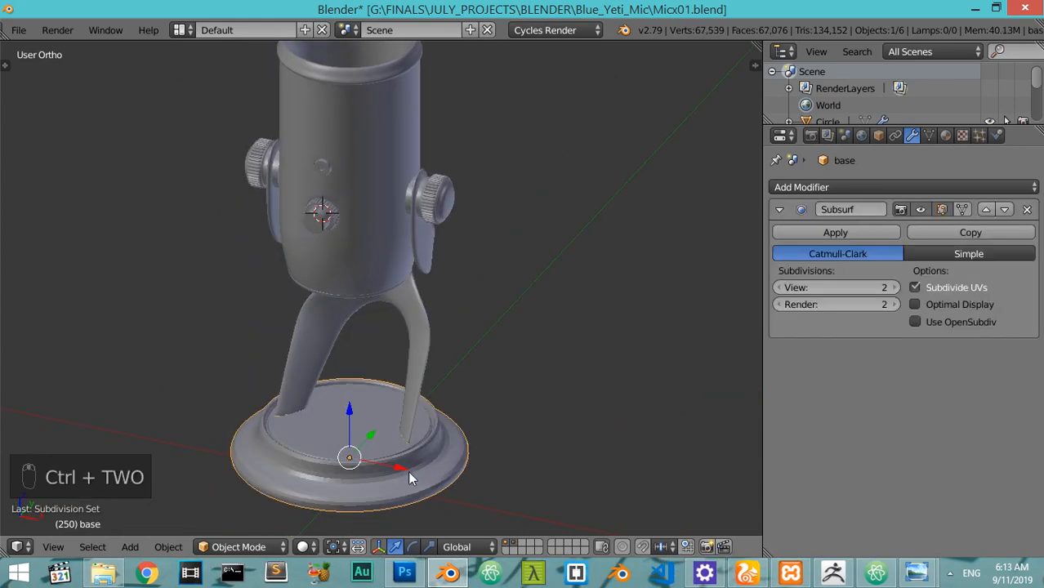
Add supporting edge loops close to the lower tier's bottom and top edges and the upper tier's bottom edge on the base
{"action": "scroll", "coordinate": [402, 399], "scroll_direction": "up", "scroll_amount": 5}
{"action": "key", "text": "Tab"}
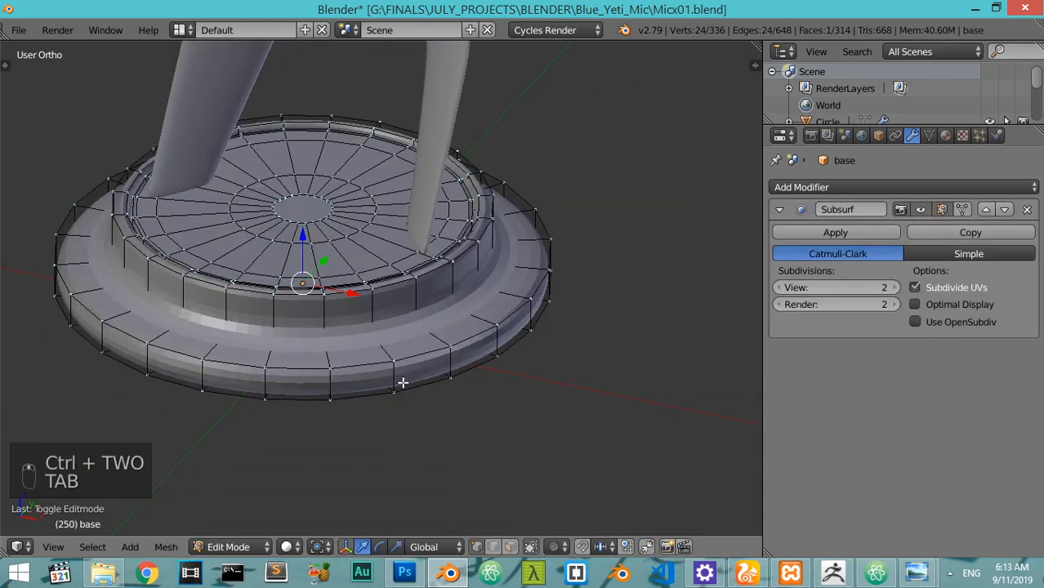
{"action": "key", "text": "ctrl+r"}
{"action": "left_click", "coordinate": [399, 381]}
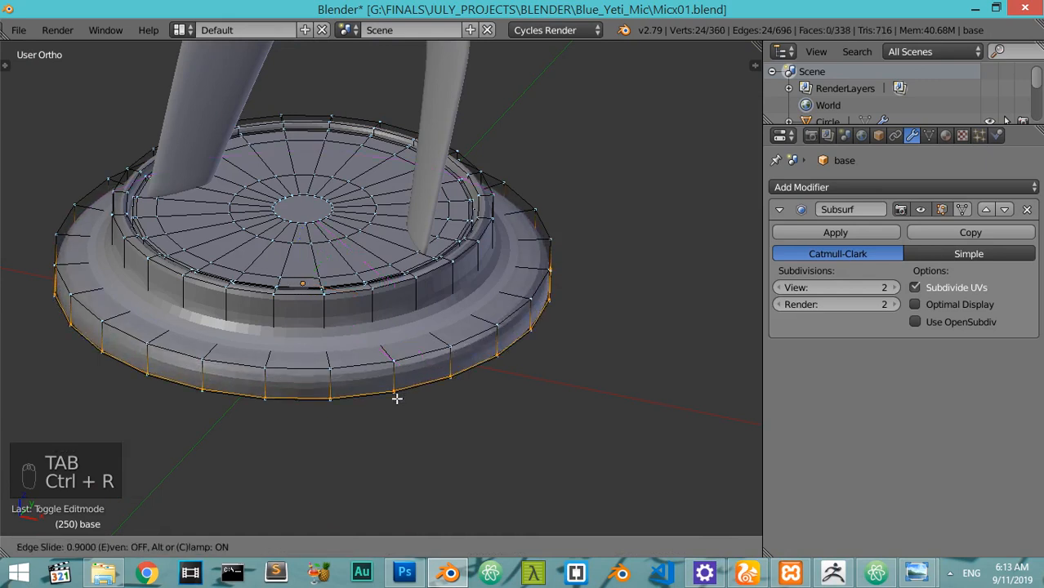
{"action": "left_click", "coordinate": [396, 398]}
{"action": "key", "text": "ctrl+r"}
{"action": "left_click", "coordinate": [378, 311]}
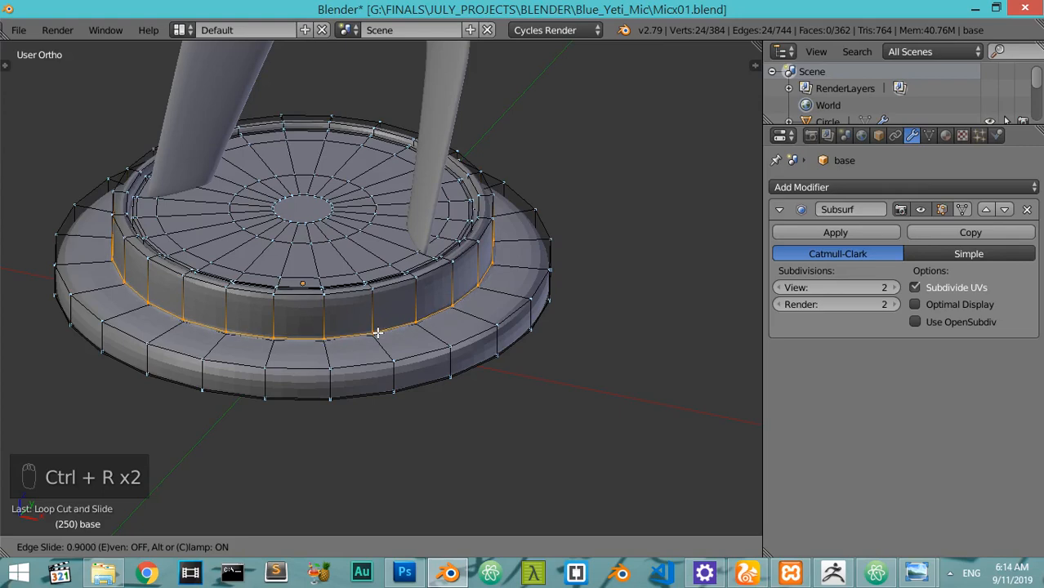
{"action": "left_click", "coordinate": [377, 332]}
{"action": "key", "text": "ctrl+r"}
{"action": "left_click", "coordinate": [397, 369]}
{"action": "left_click", "coordinate": [401, 360]}
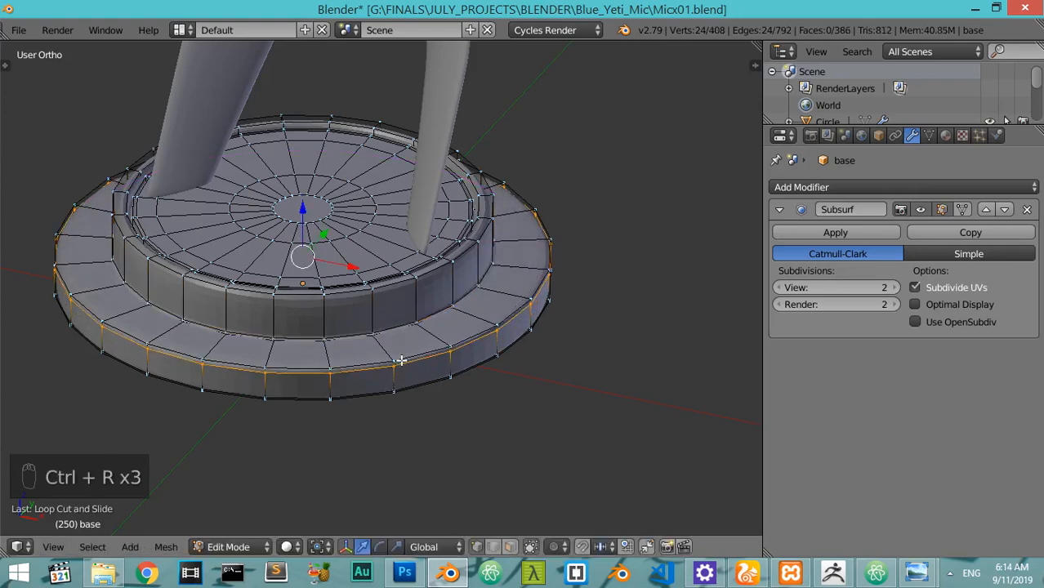
Add a supporting edge loop close to the top edge of the base's upper tier
{"action": "key", "text": "Tab"}
{"action": "scroll", "coordinate": [379, 303], "scroll_direction": "up", "scroll_amount": 4}
{"action": "key", "text": "Tab"}
{"action": "scroll", "coordinate": [379, 302], "scroll_direction": "up", "scroll_amount": 3}
{"action": "key", "text": "ctrl+r"}
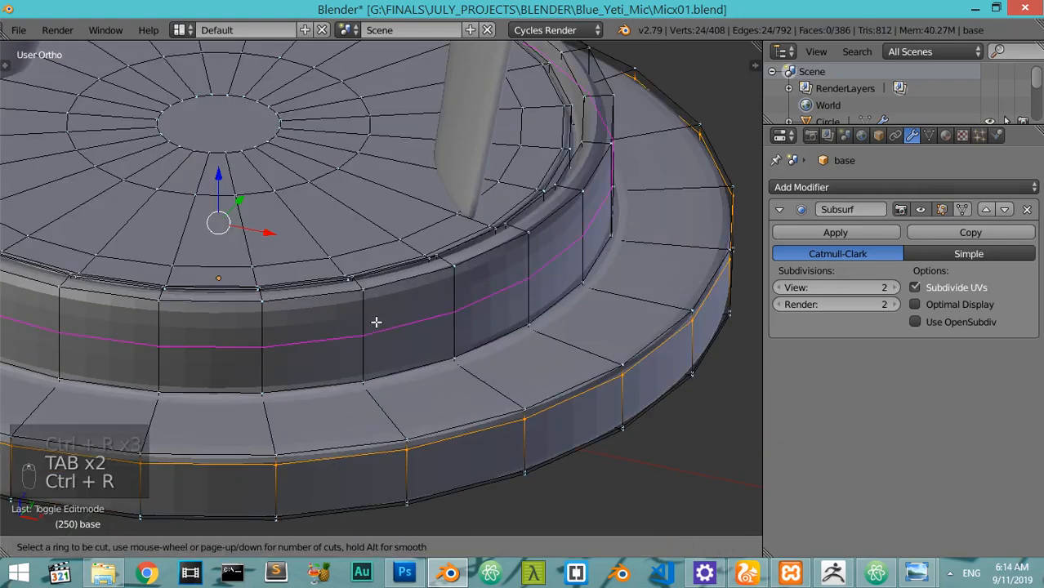
{"action": "left_click", "coordinate": [375, 322]}
{"action": "left_click", "coordinate": [380, 288]}
{"action": "key", "text": "Tab"}
Apply smooth shading to the base
{"action": "key", "text": "t"}
{"action": "key", "text": "t"}
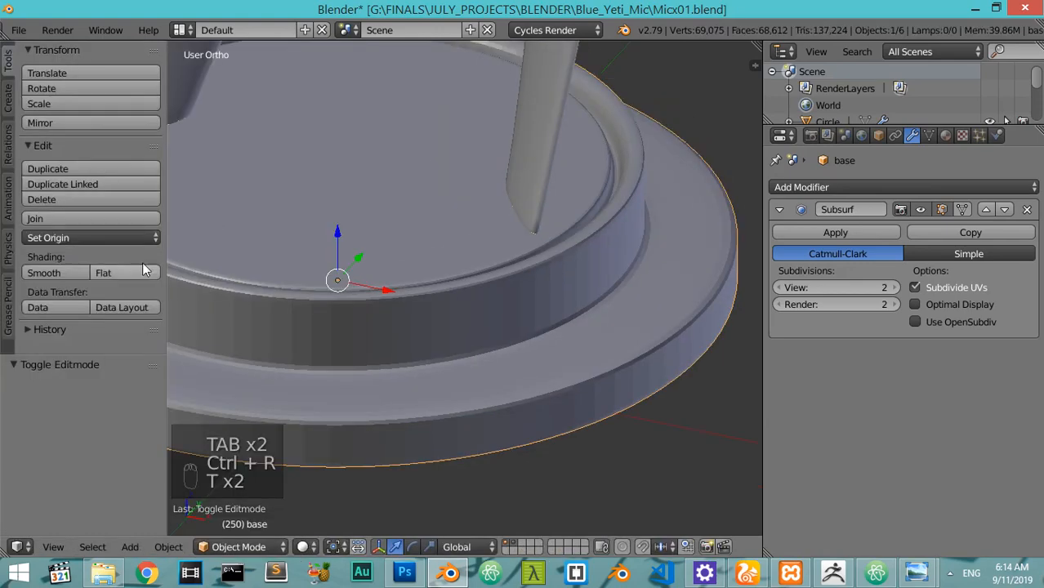
{"action": "left_click", "coordinate": [67, 273]}
{"action": "key", "text": "t"}
Examine the smoothed base and the complete microphone from several sides
{"action": "scroll", "coordinate": [286, 318], "scroll_direction": "down", "scroll_amount": 4}
{"action": "middle_click_drag", "start_coordinate": [331, 339], "coordinate": [290, 336]}
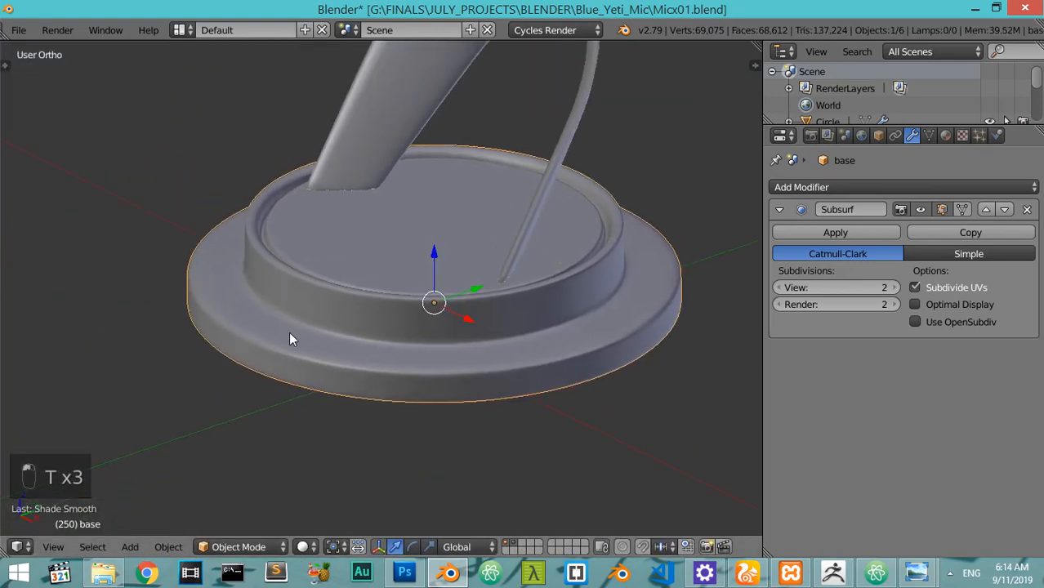
{"action": "scroll", "coordinate": [291, 335], "scroll_direction": "down", "scroll_amount": 1}
{"action": "scroll", "coordinate": [291, 332], "scroll_direction": "down", "scroll_amount": 4}
{"action": "middle_click_drag", "start_coordinate": [390, 262], "coordinate": [562, 334], "text": "shift"}
{"action": "middle_click_drag", "start_coordinate": [500, 289], "coordinate": [412, 279]}
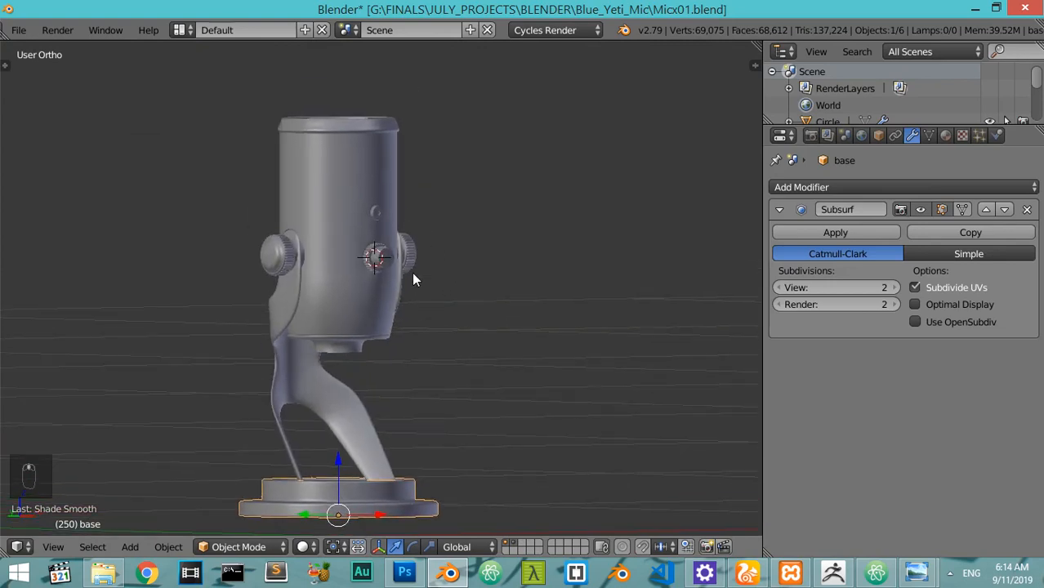
{"action": "middle_click_drag", "start_coordinate": [324, 126], "coordinate": [368, 168]}
{"action": "middle_click_drag", "start_coordinate": [390, 300], "coordinate": [301, 315]}
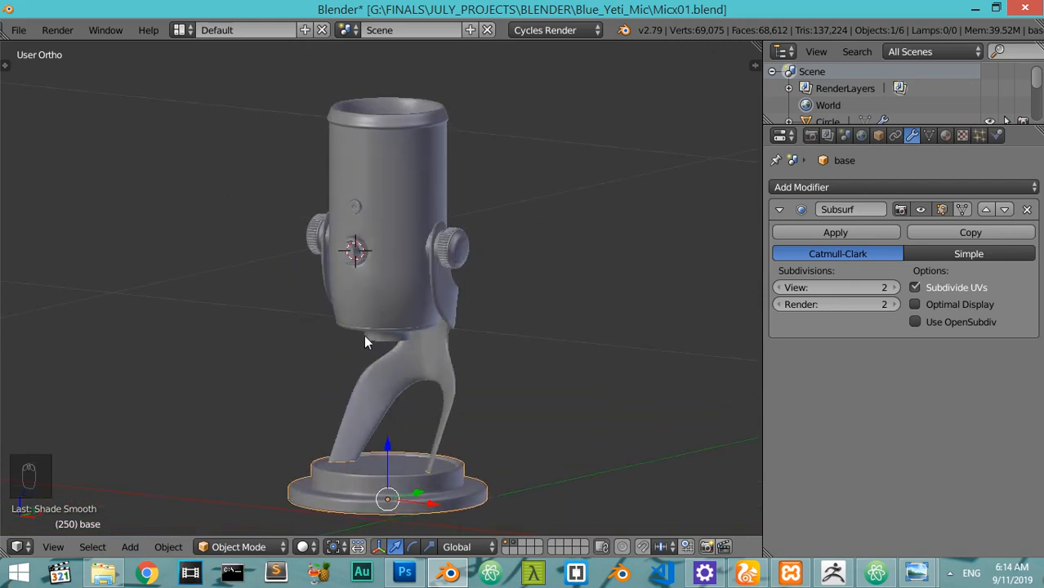
{"action": "middle_click_drag", "start_coordinate": [365, 343], "coordinate": [414, 345]}
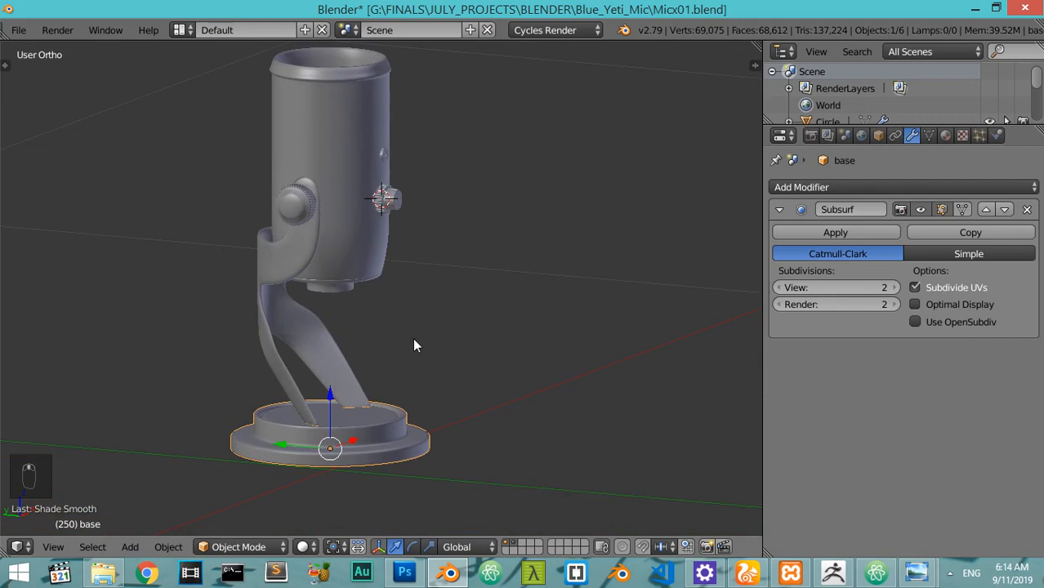